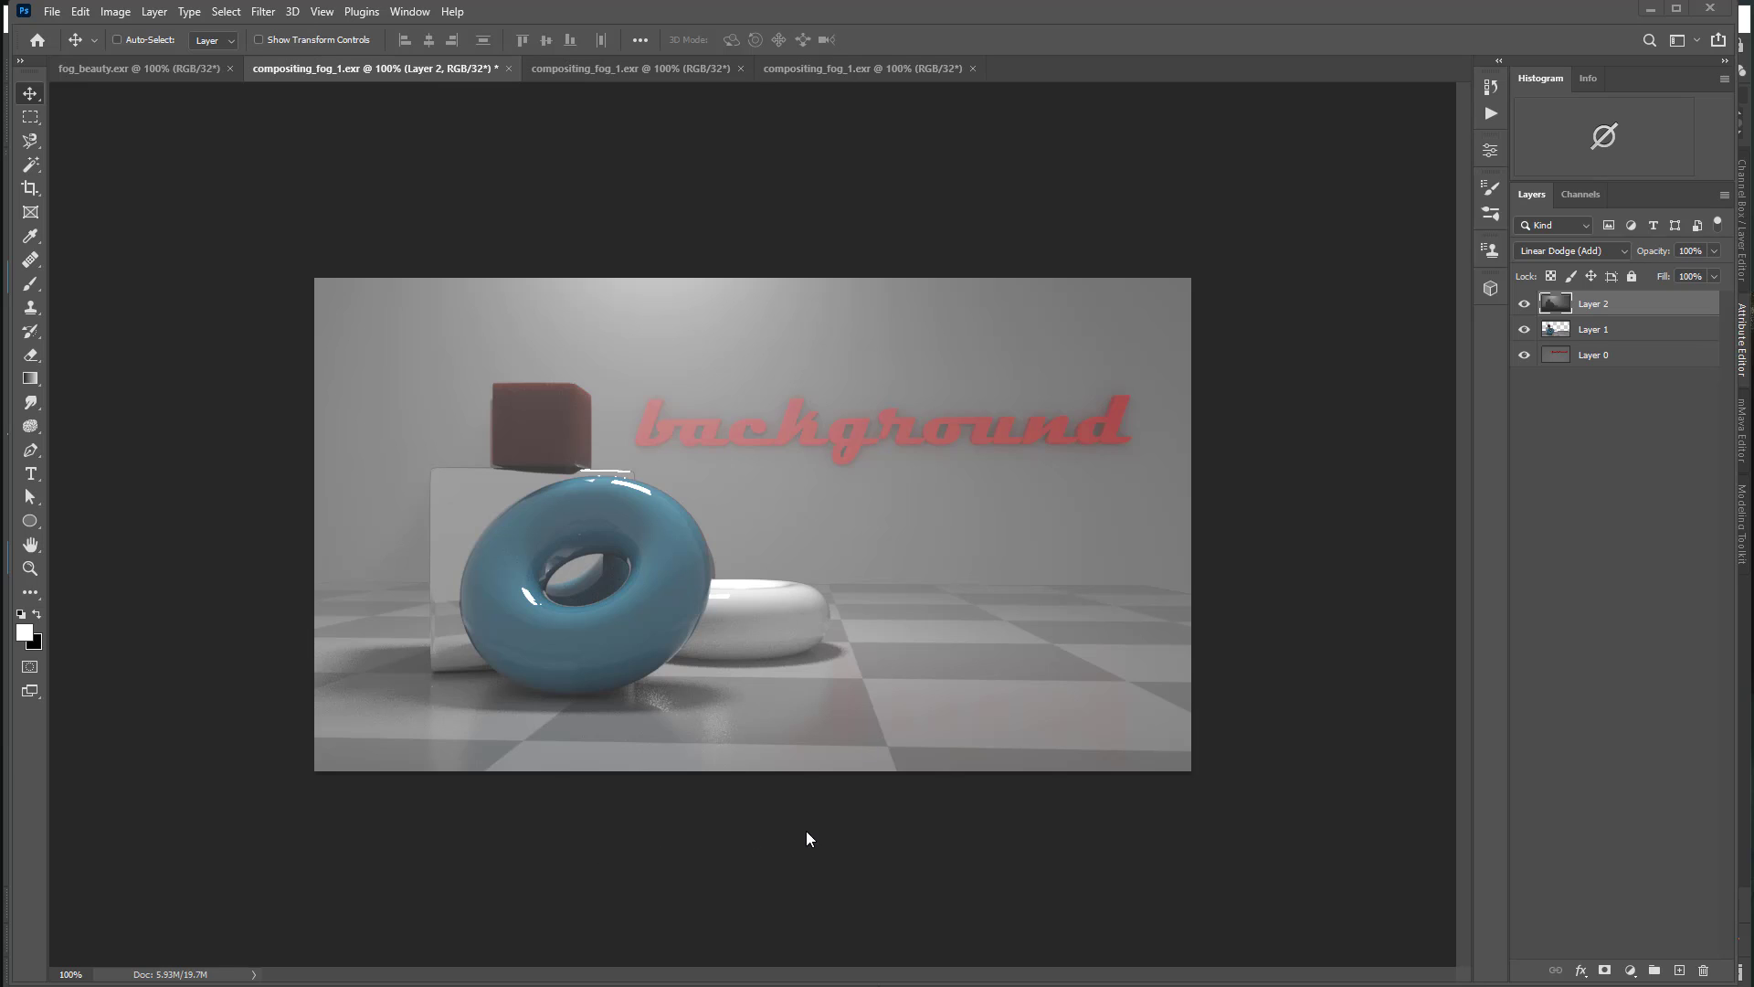
Step: Toggle the visibility of Layer 2 and Layer 1 to compare the fog, foreground and background passes, leaving the fog layer hidden
left_click(1524, 305)
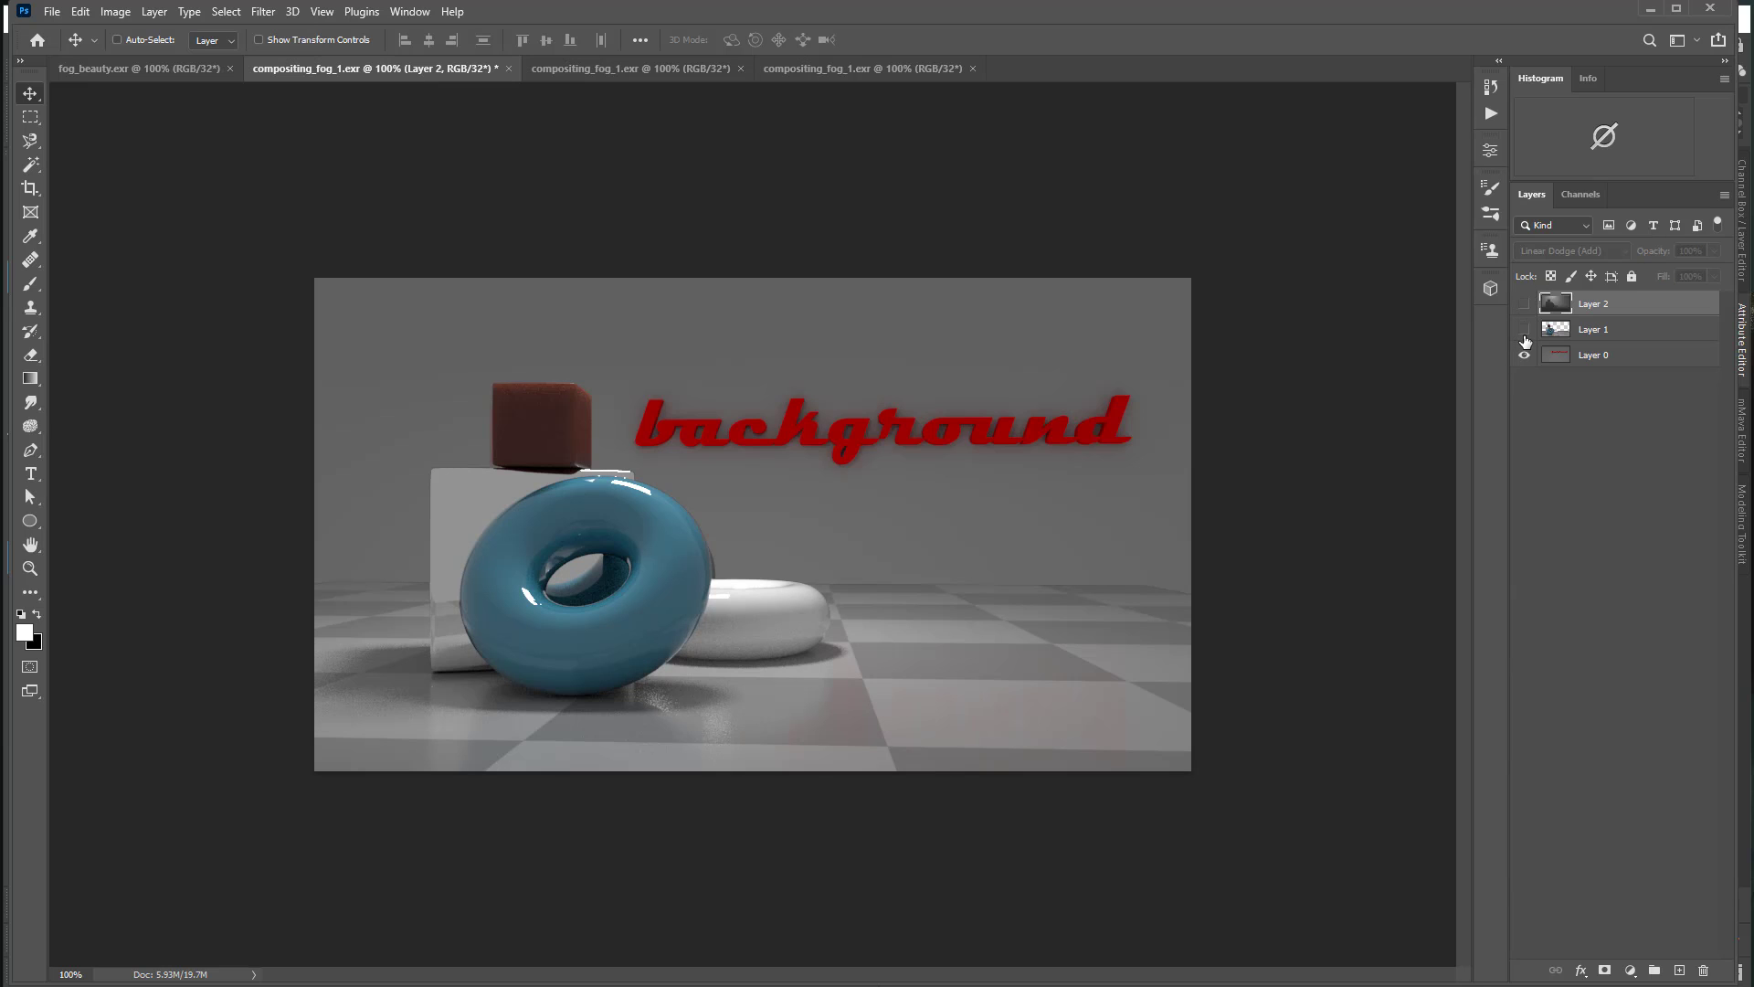
left_click(1525, 330)
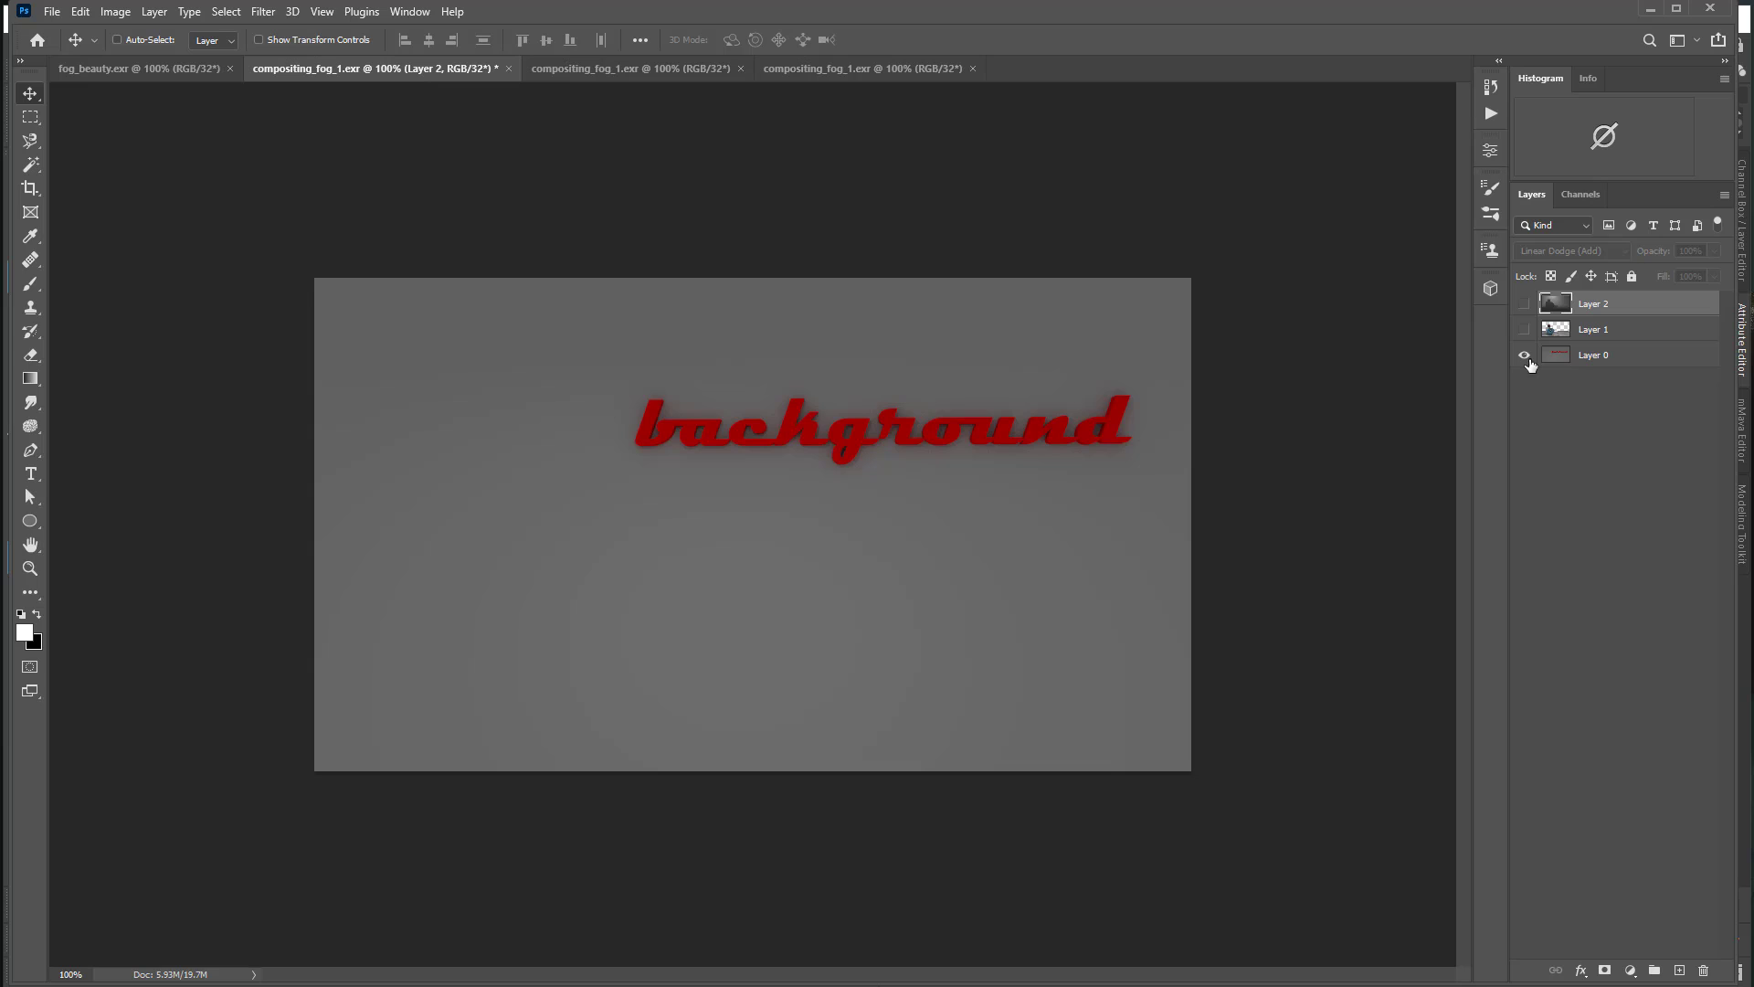
left_click(1525, 330)
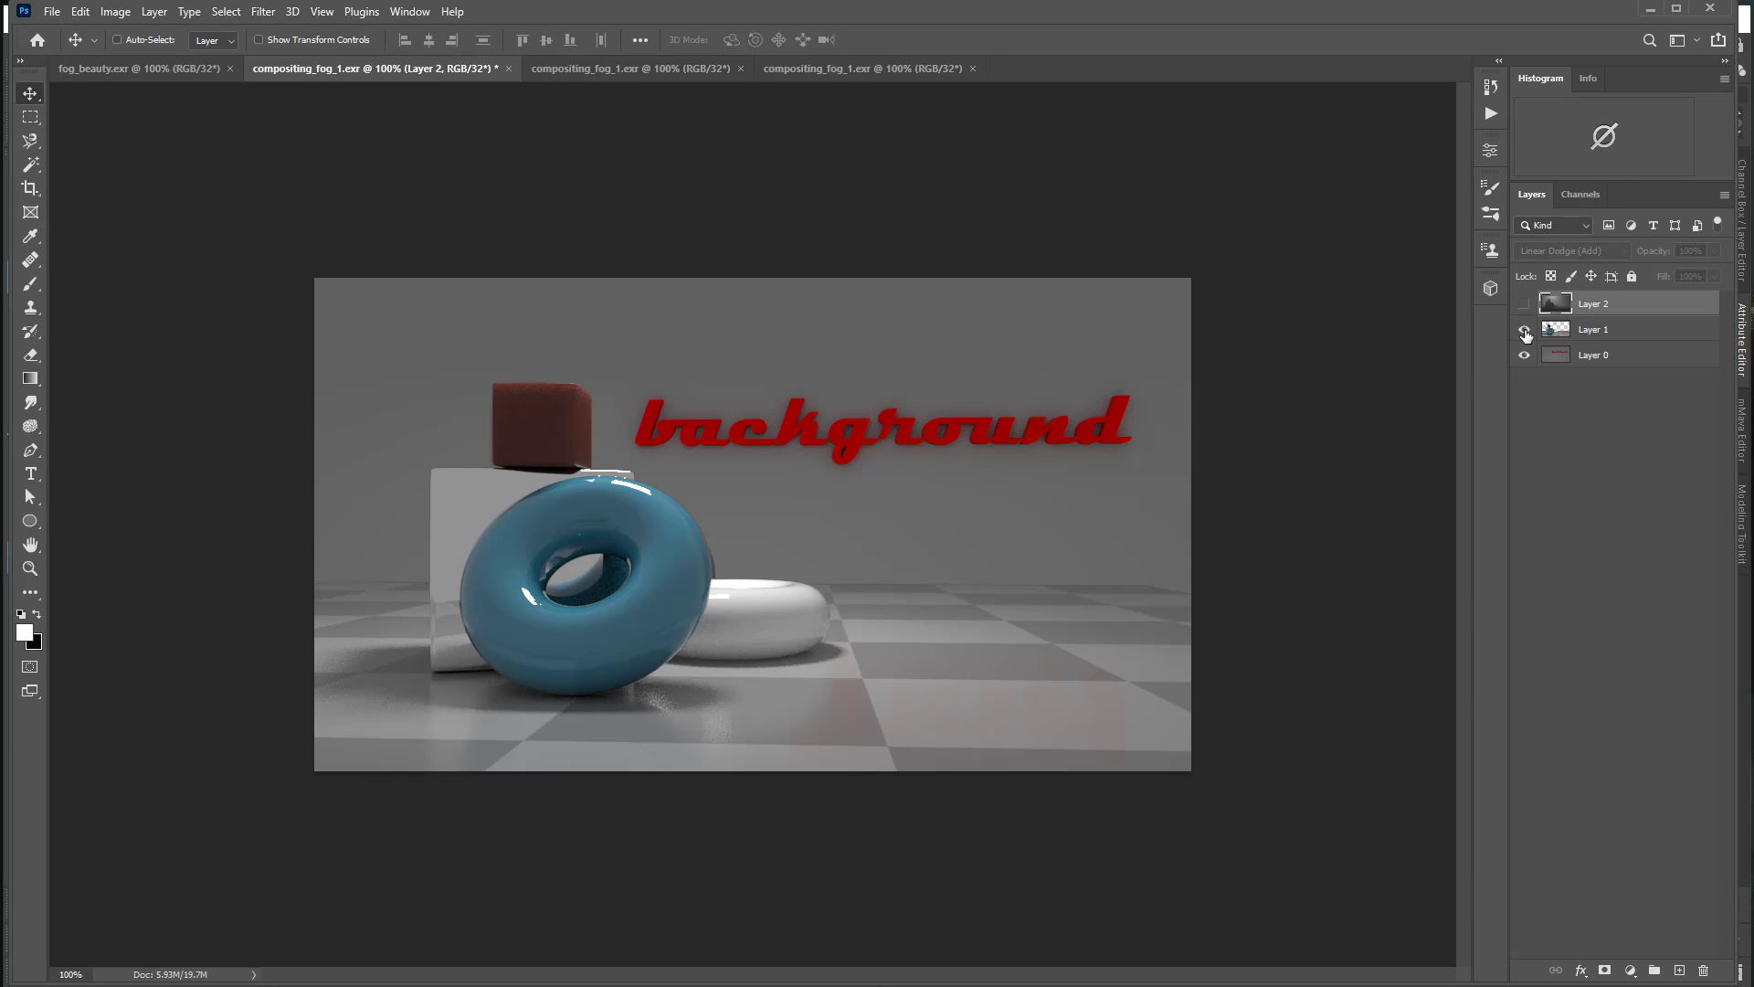
left_click(1524, 305)
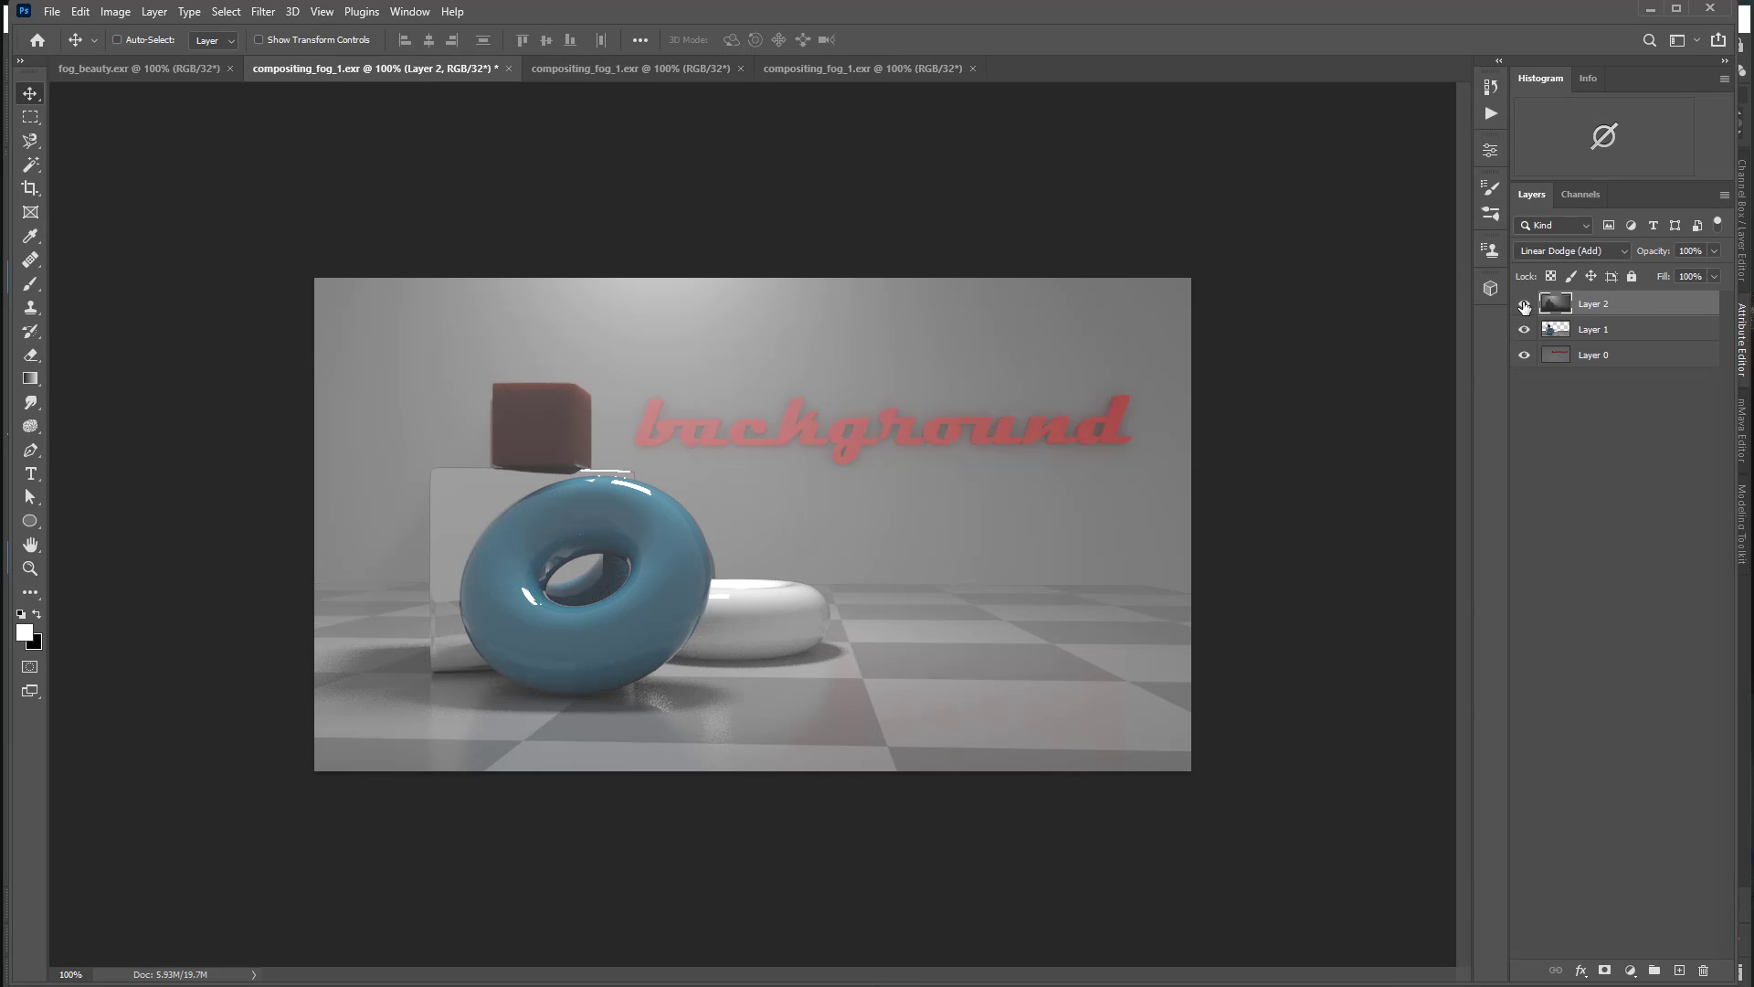
left_click(1524, 304)
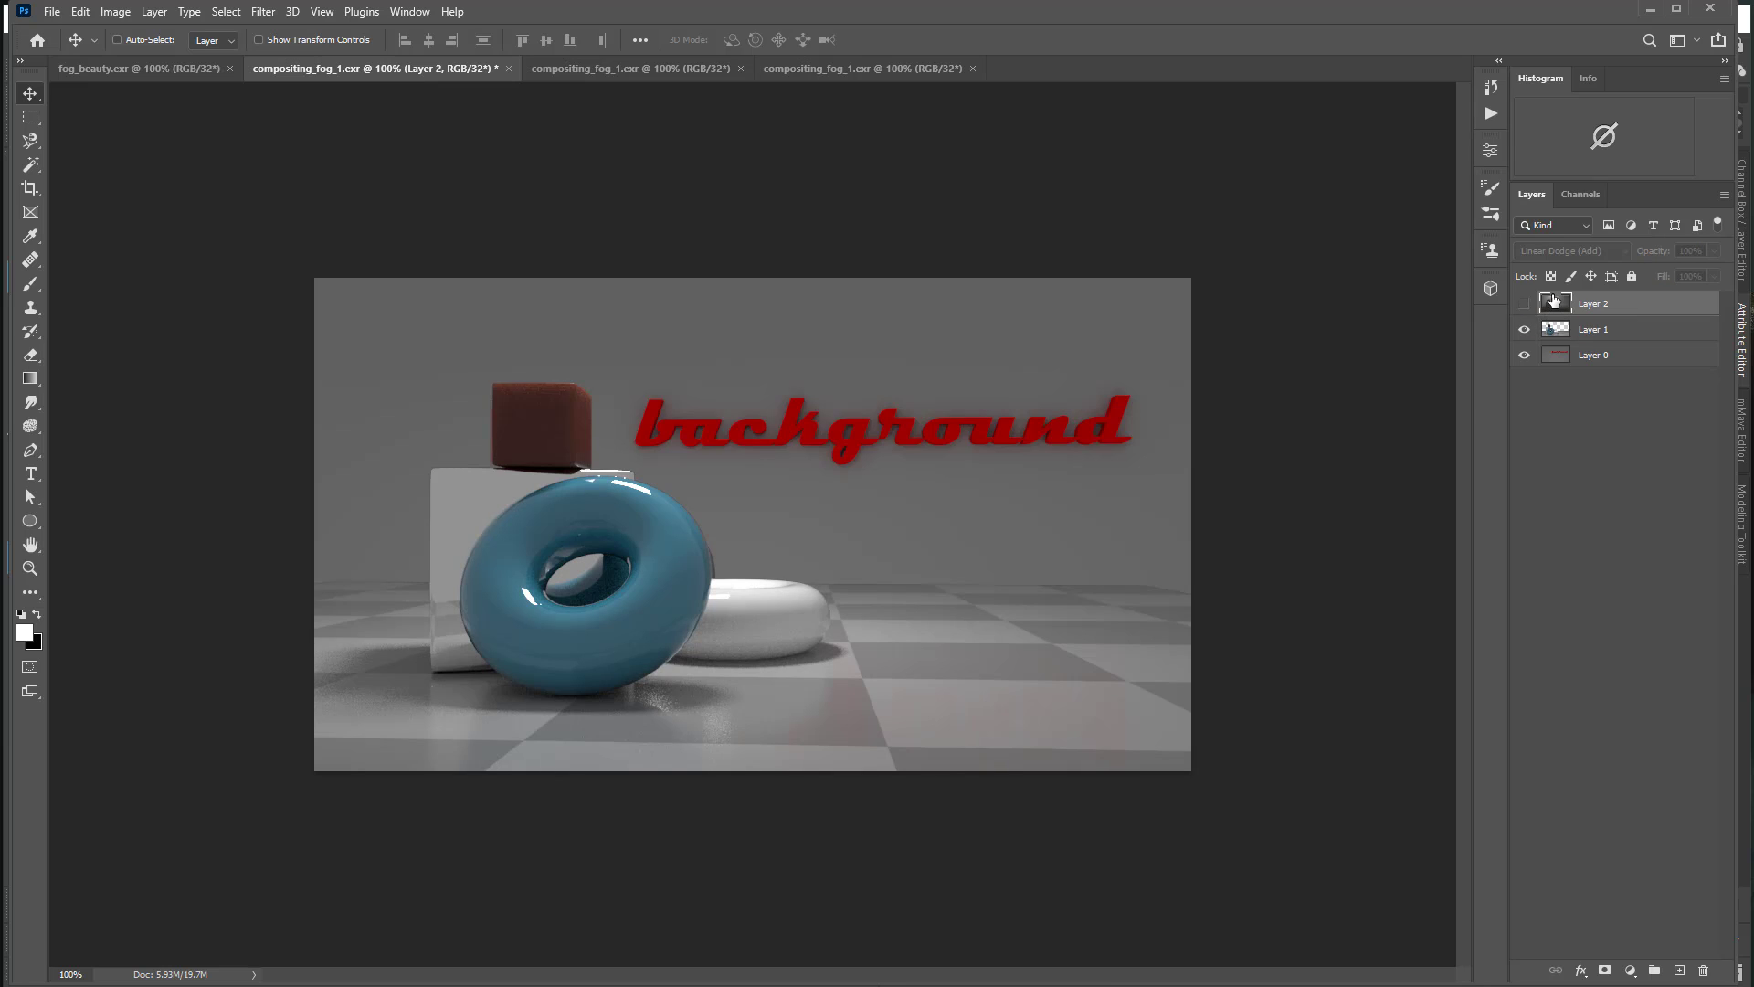
left_click(1524, 330)
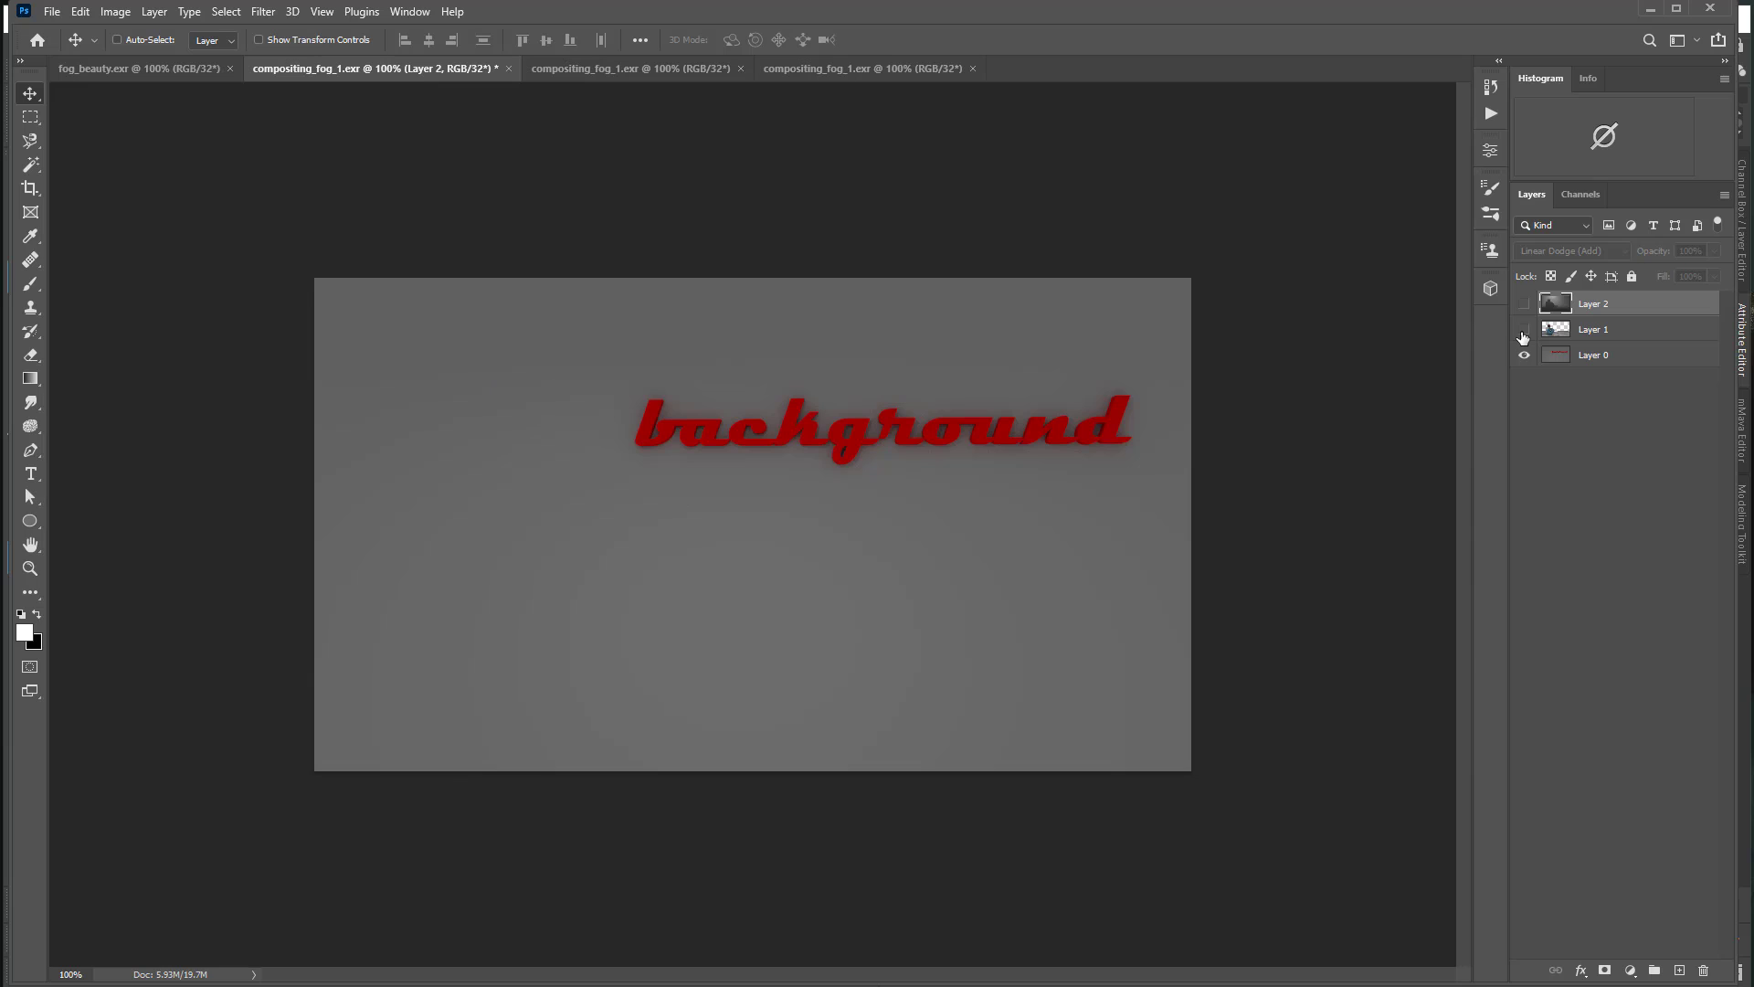
left_click(1523, 332)
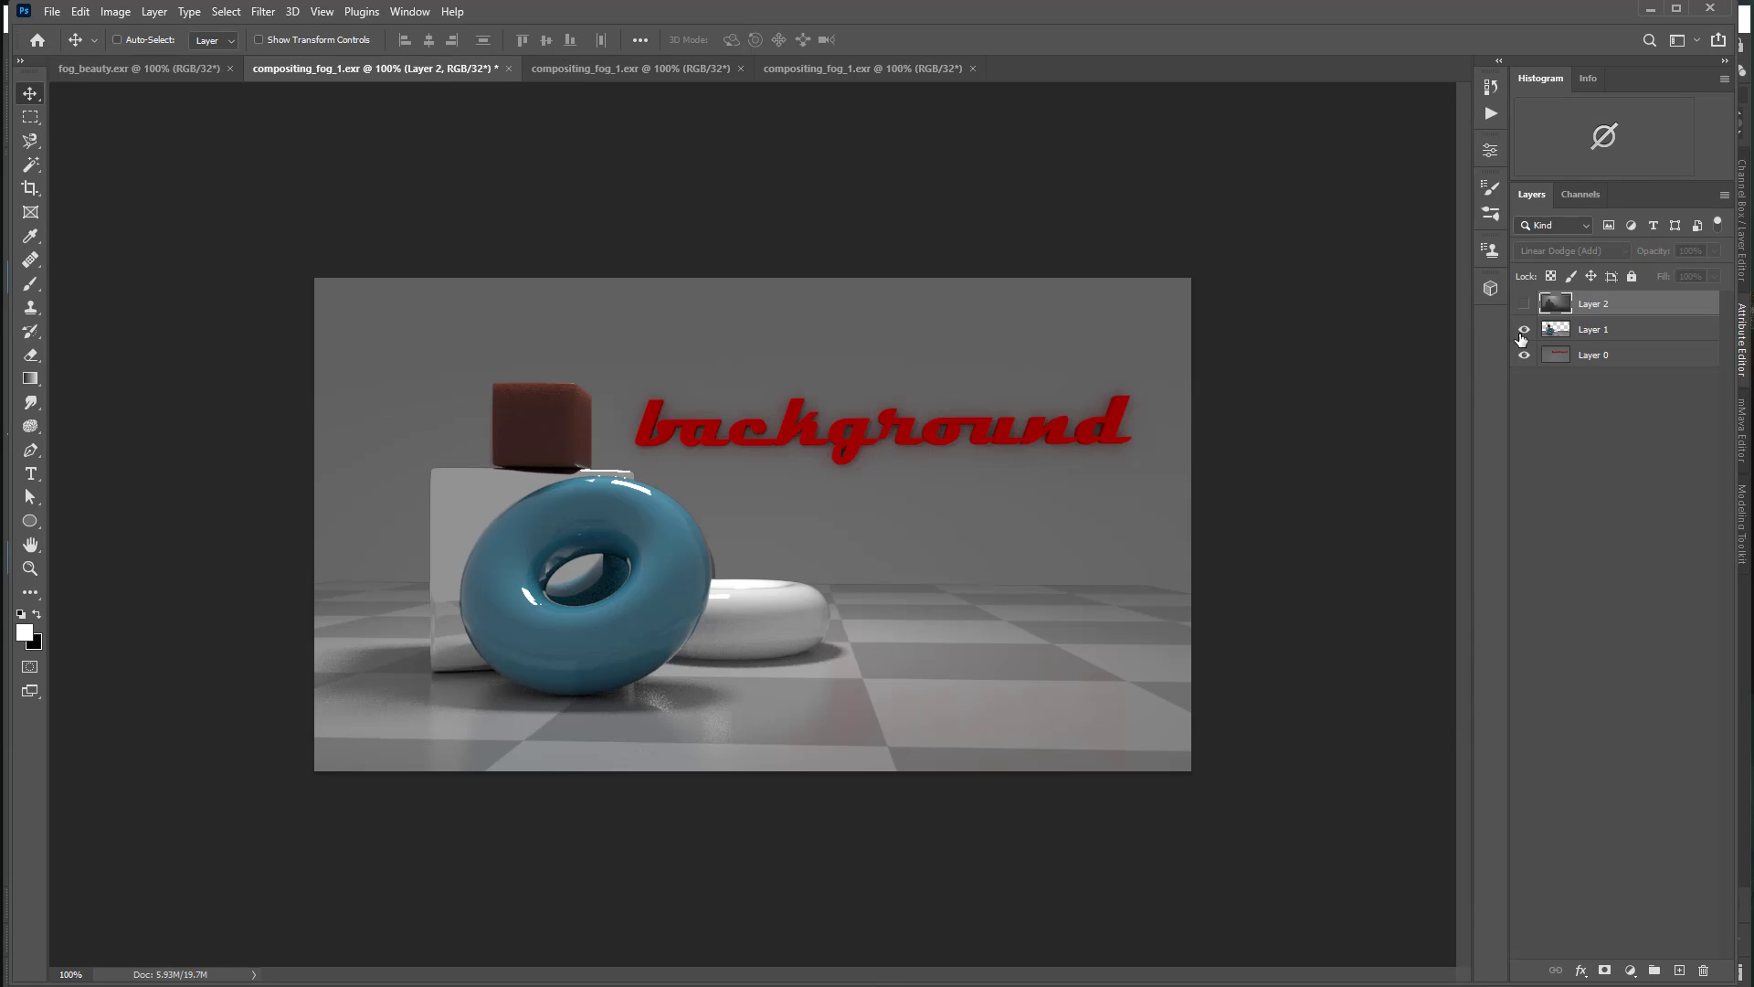
Step: Apply the basic Blur filter to the background pass on Layer 0
left_click(1595, 355)
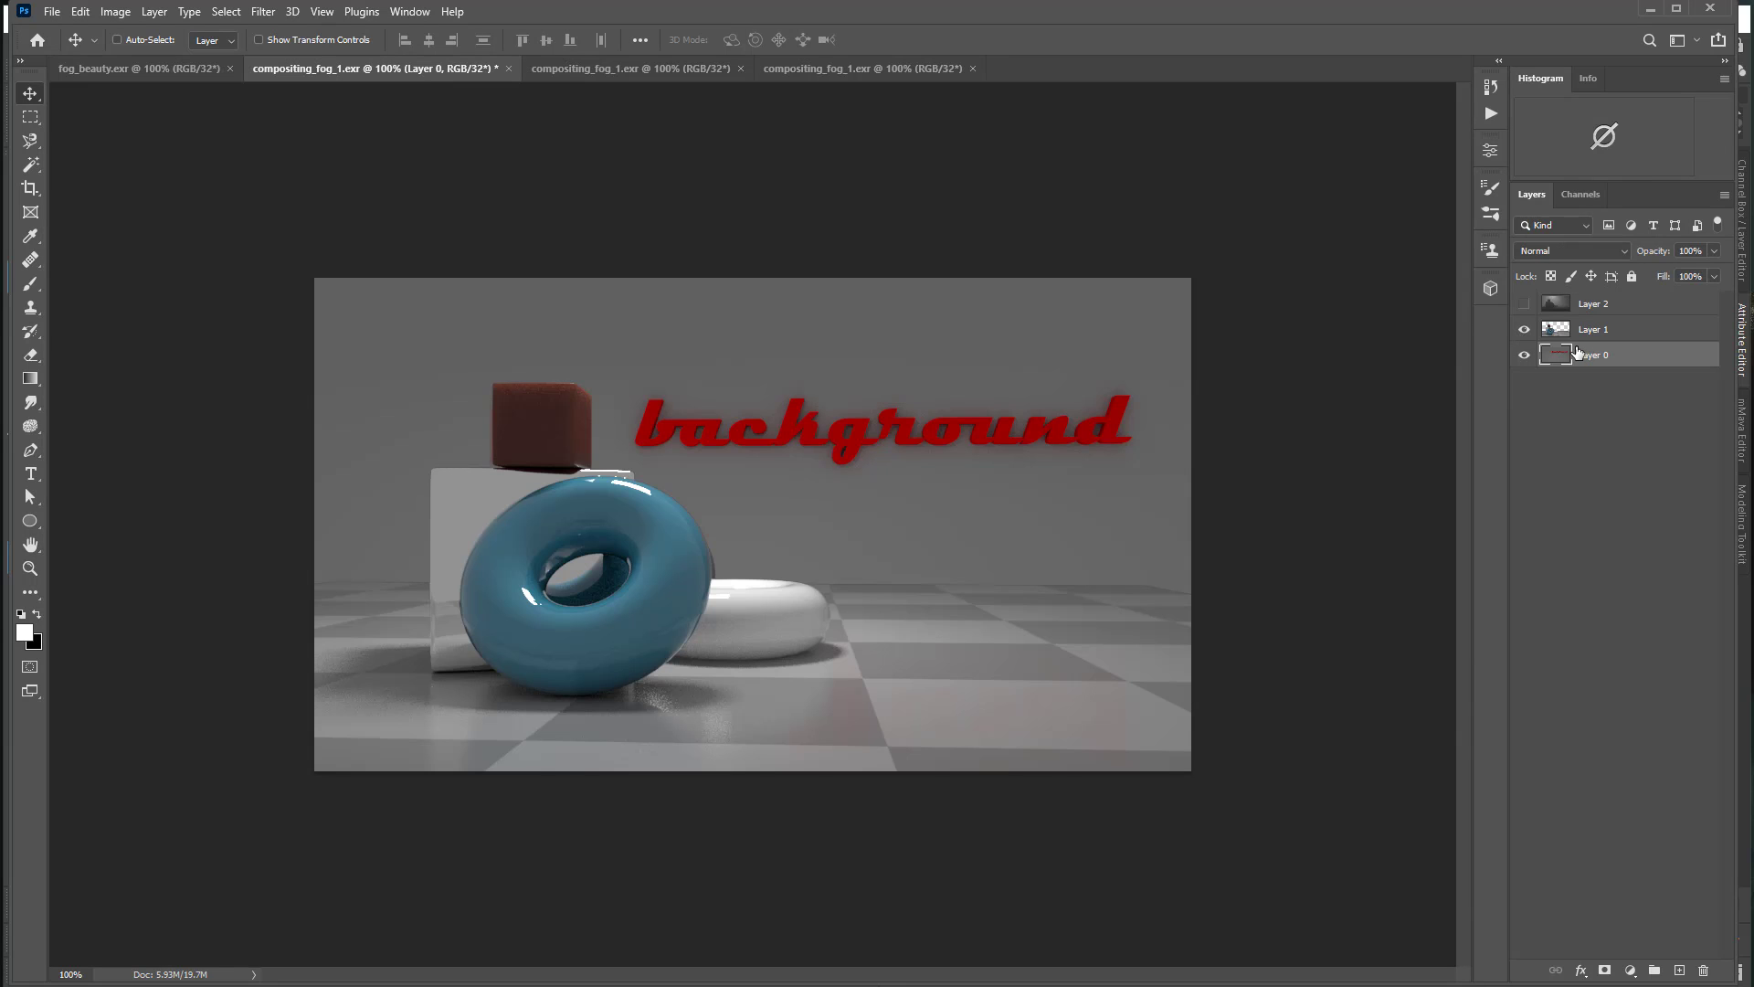
left_click(263, 11)
mouse_move(366, 242)
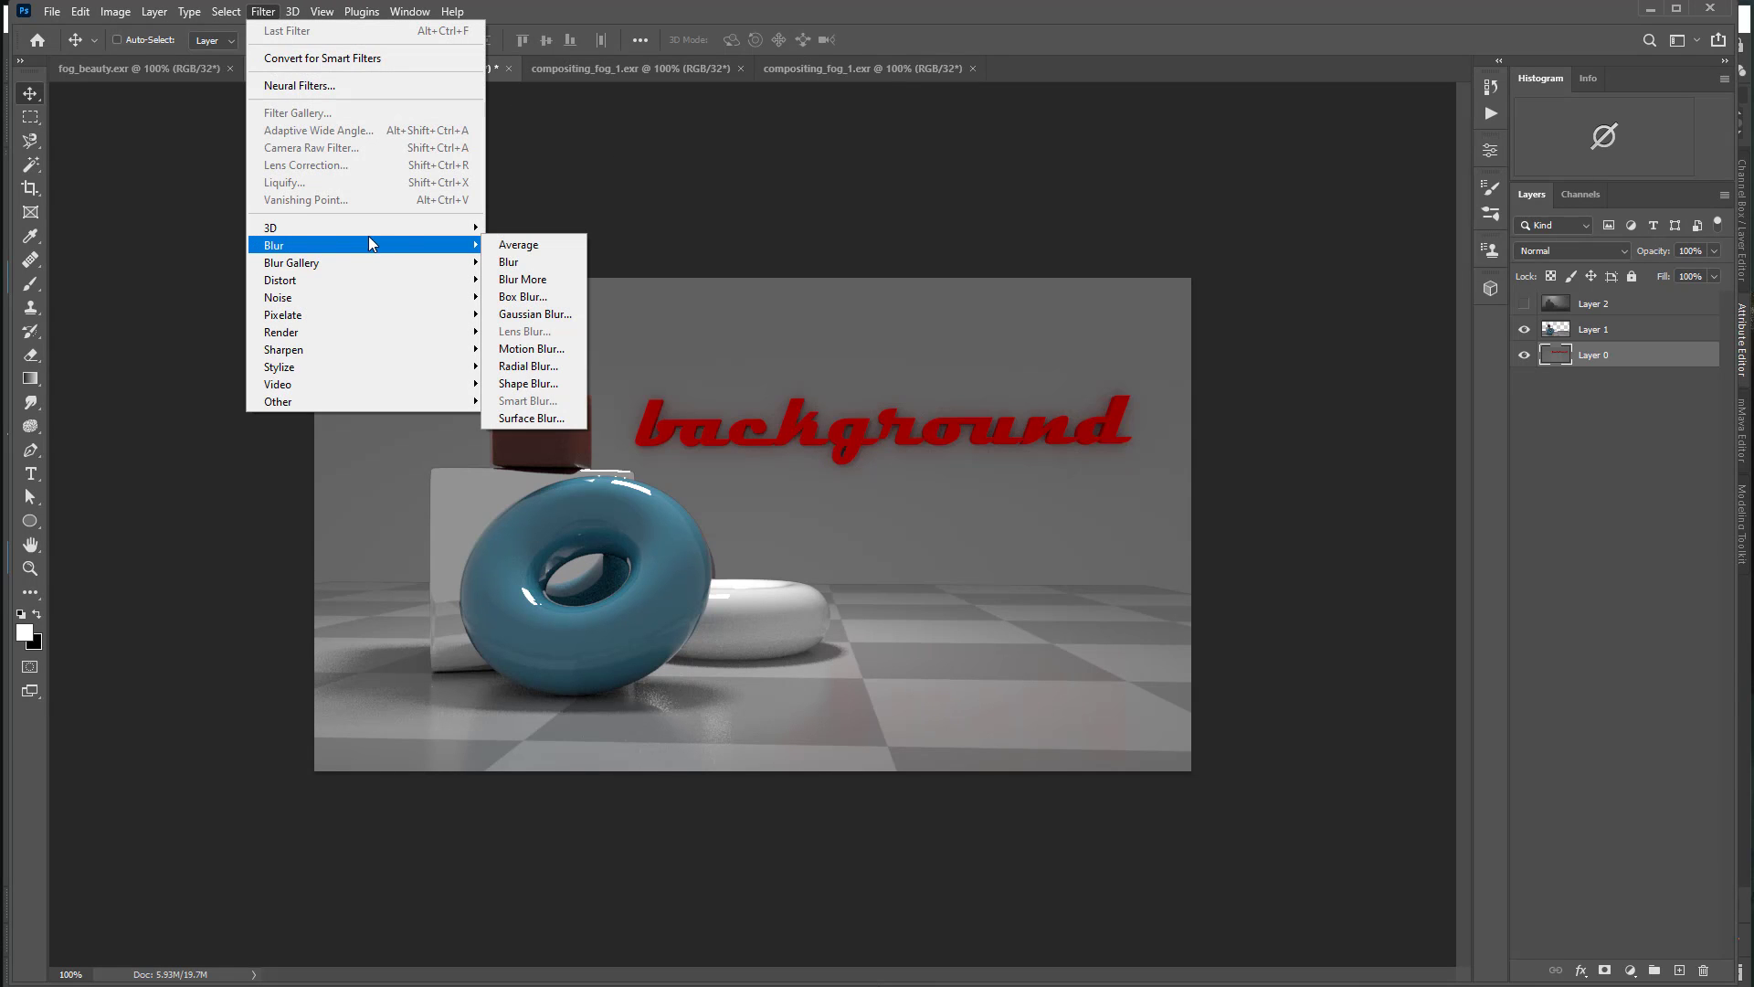
left_click(521, 262)
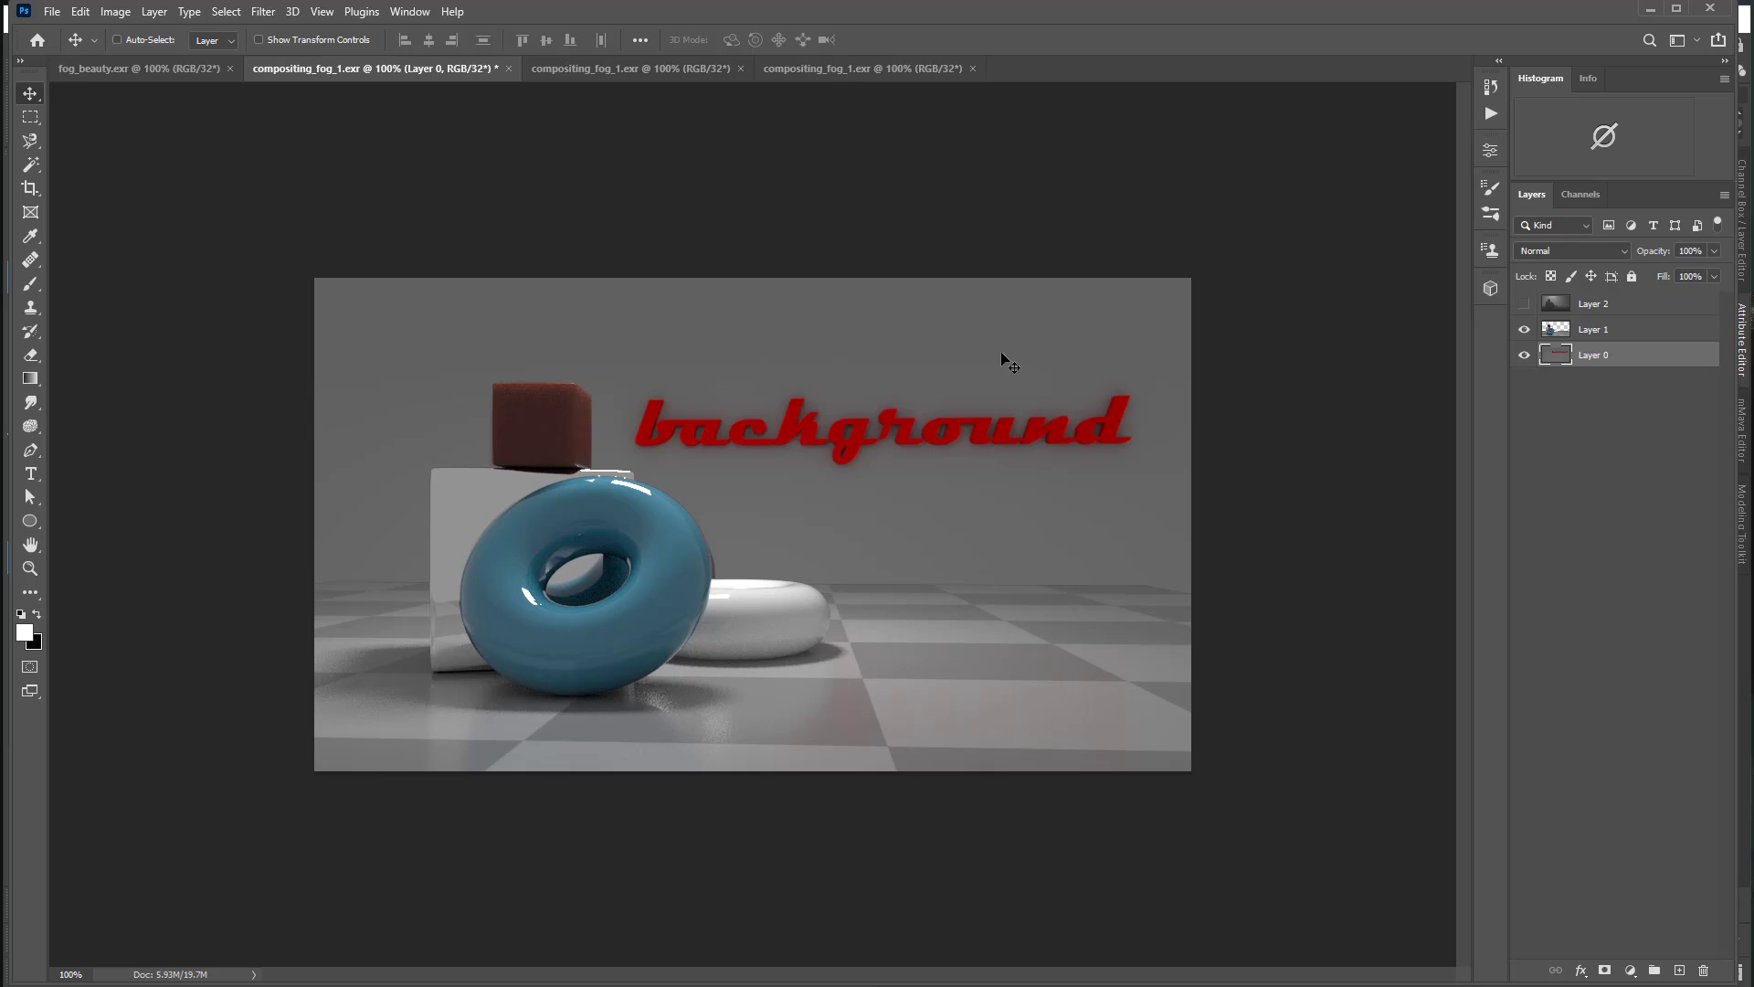
left_click(262, 12)
mouse_move(366, 245)
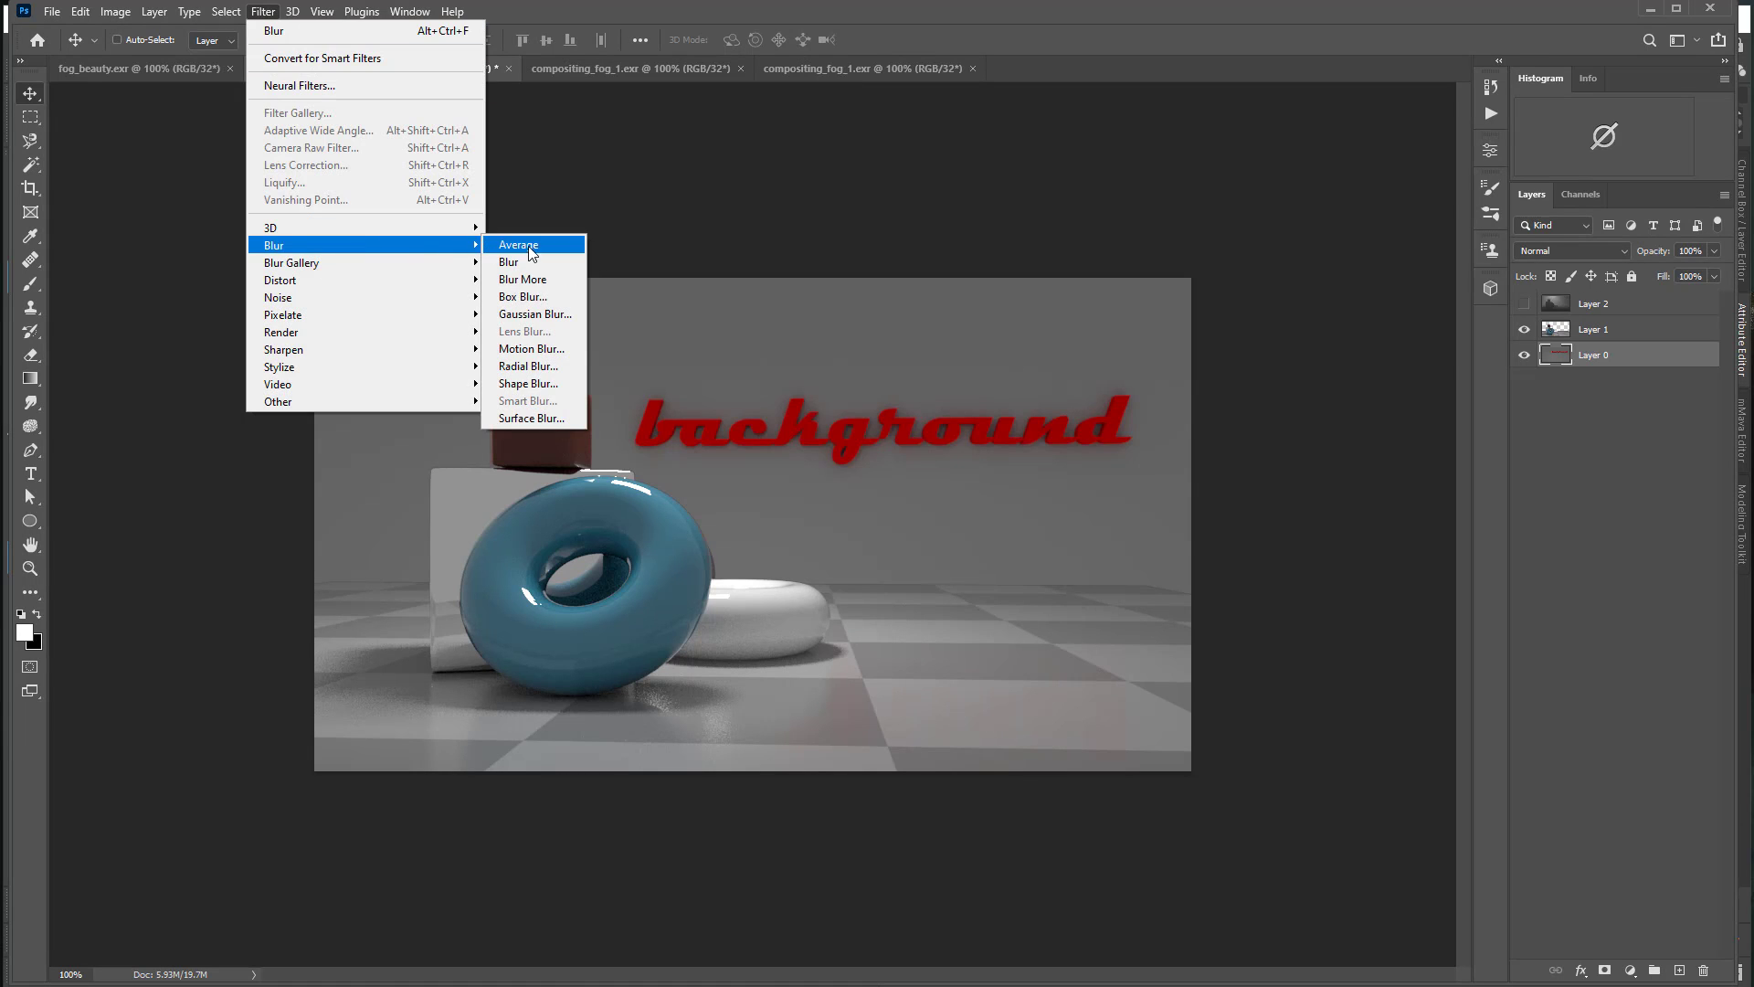
left_click(530, 313)
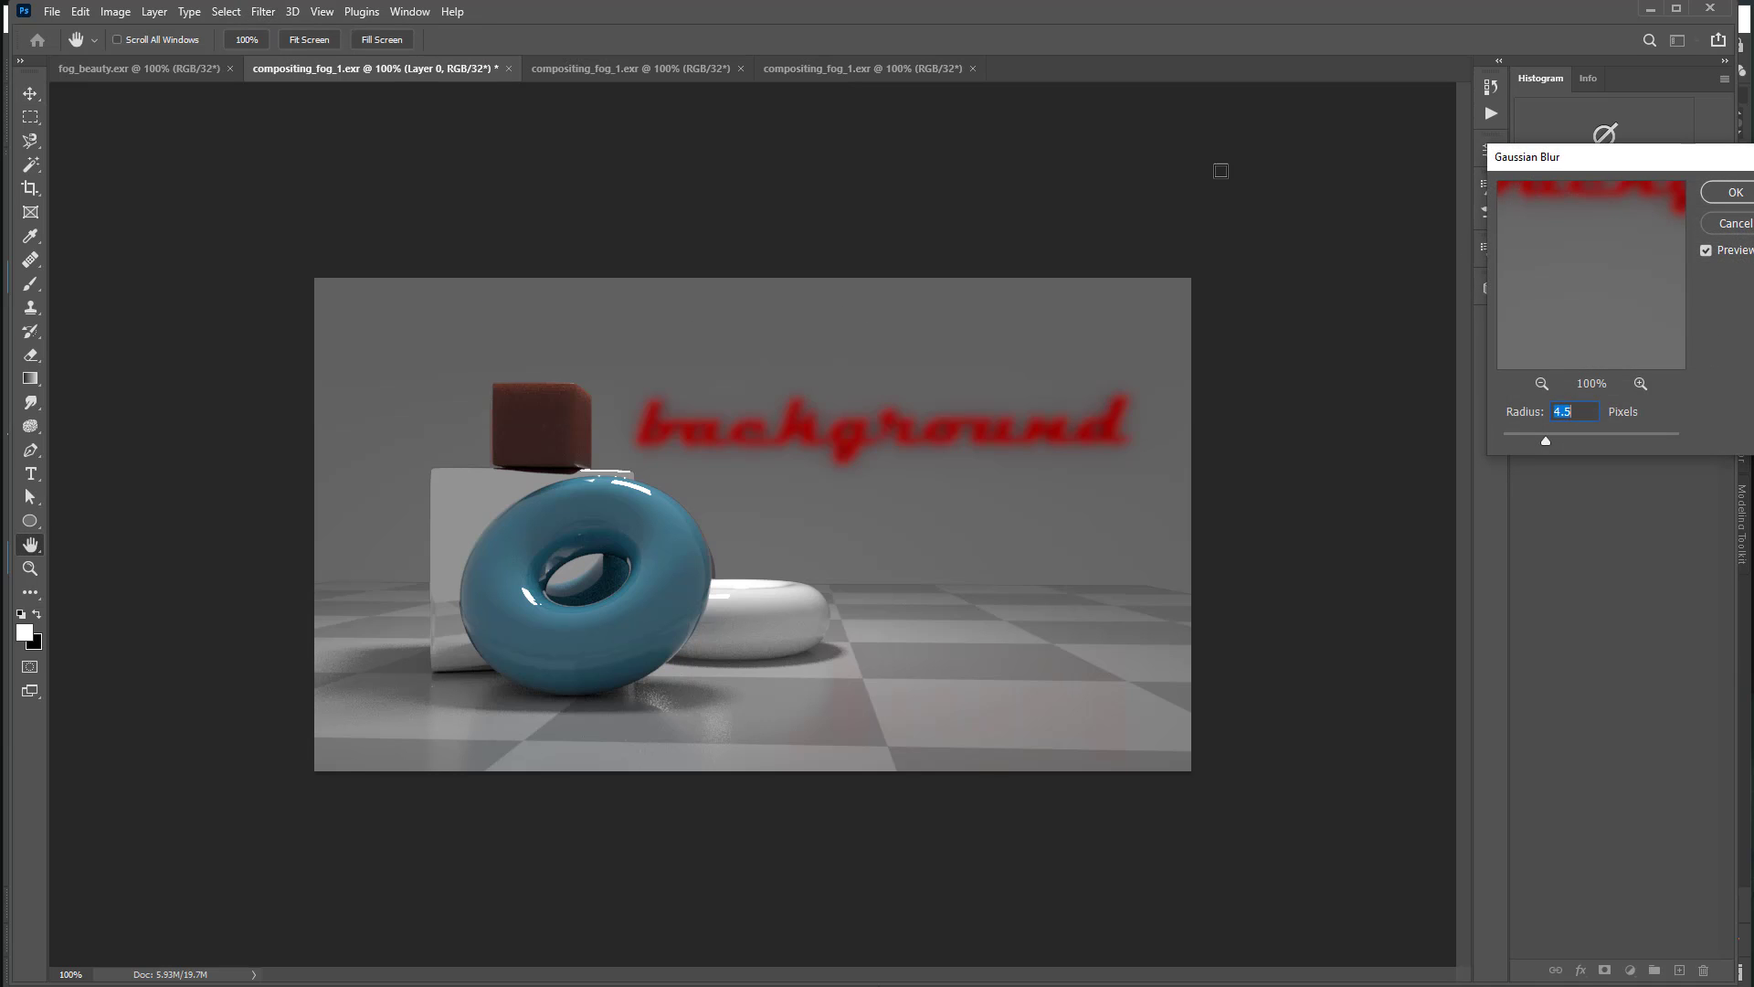
left_click_drag(1551, 155, 1078, 169)
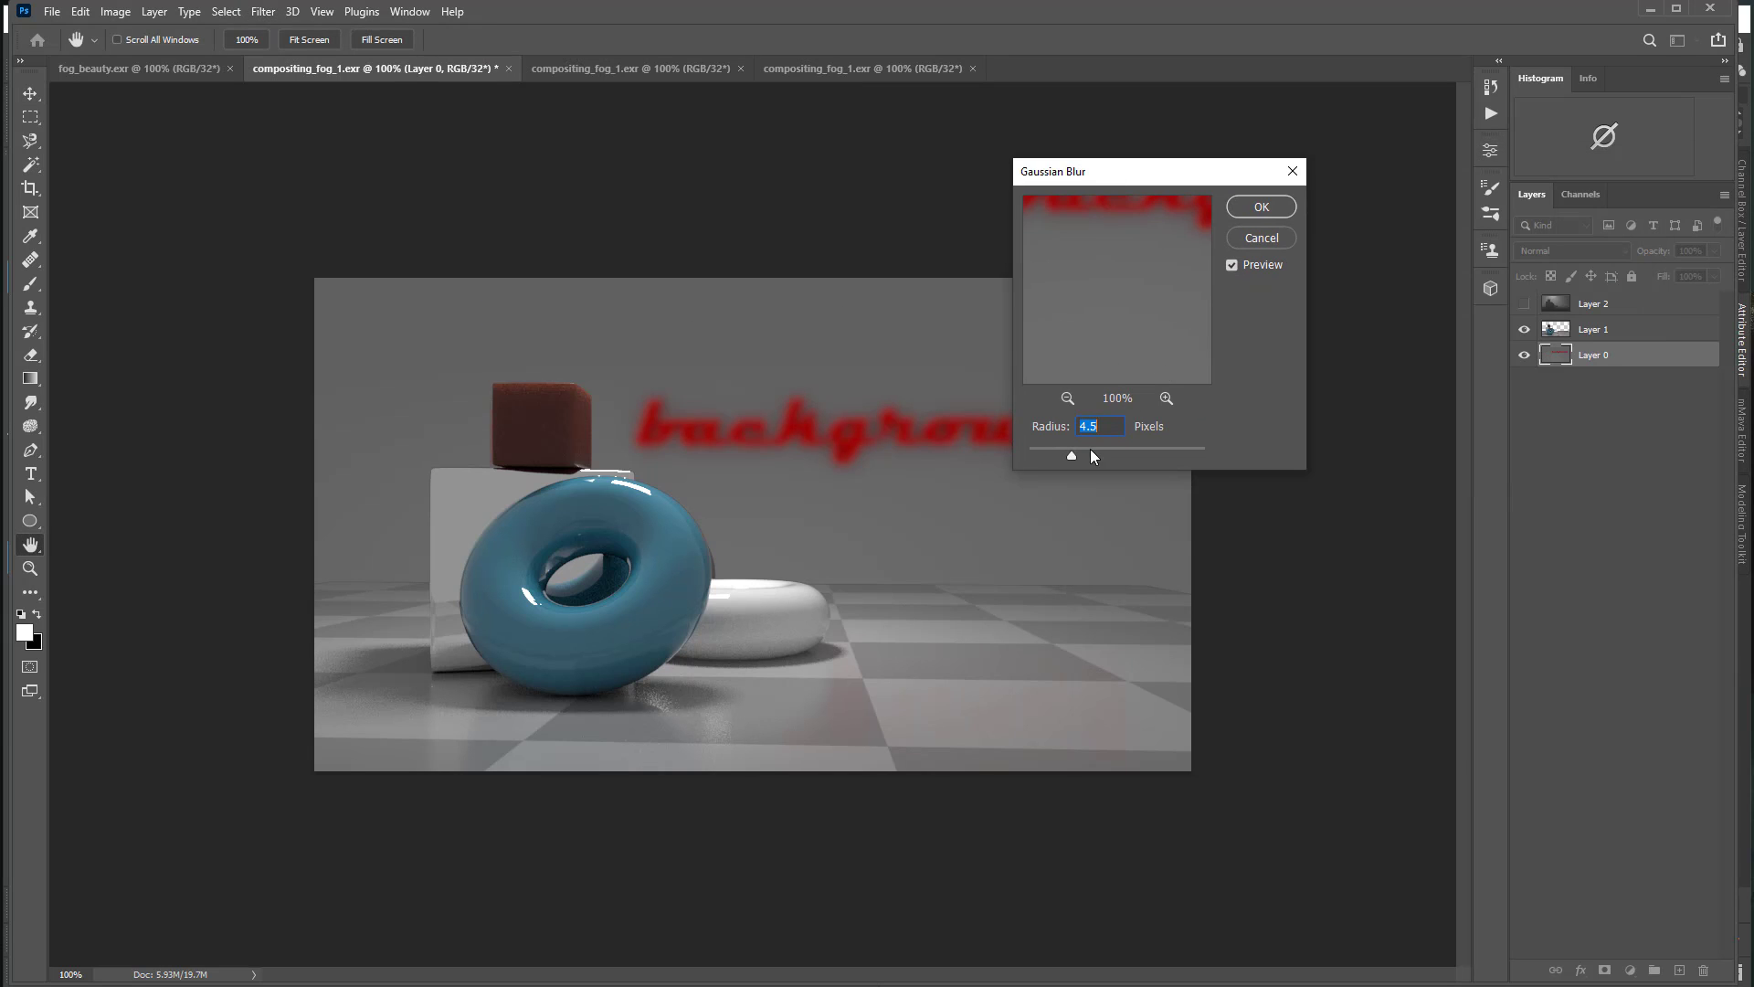
left_click_drag(1062, 455, 1057, 457)
left_click(1261, 240)
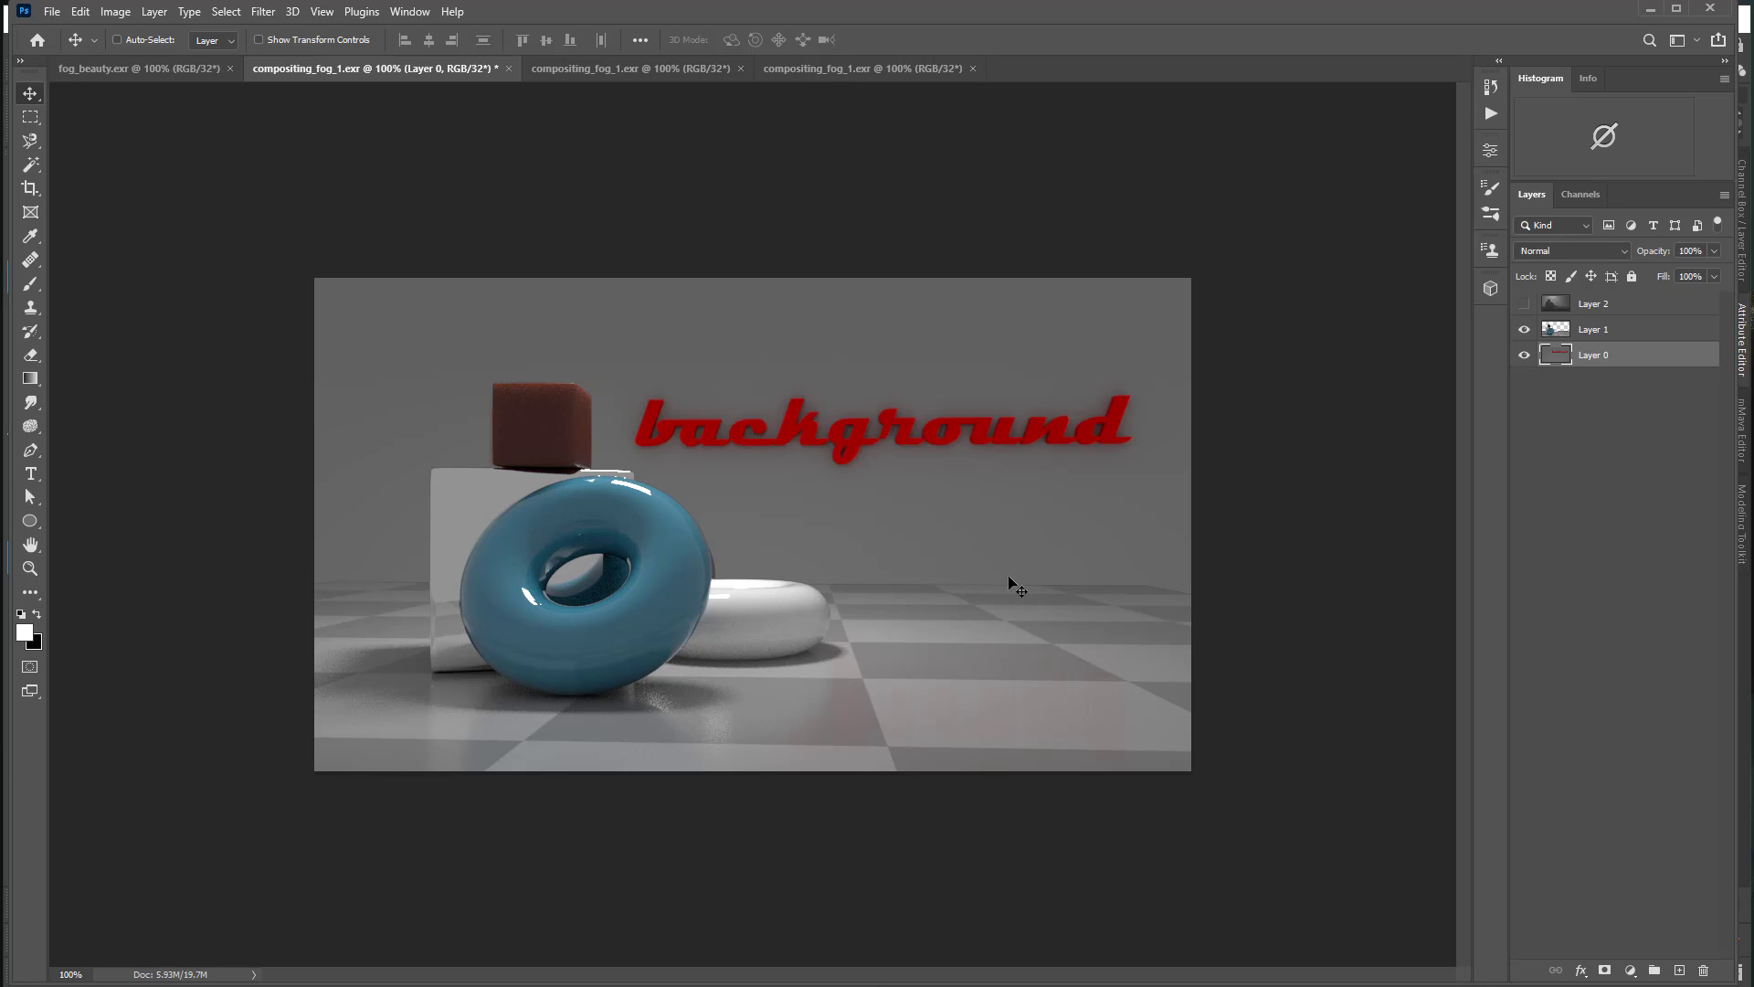
Step: Show Layer 2 and isolate its fog pass by temporarily hiding Layer 1 and Layer 0, ending with all three layers shown
left_click(1524, 304)
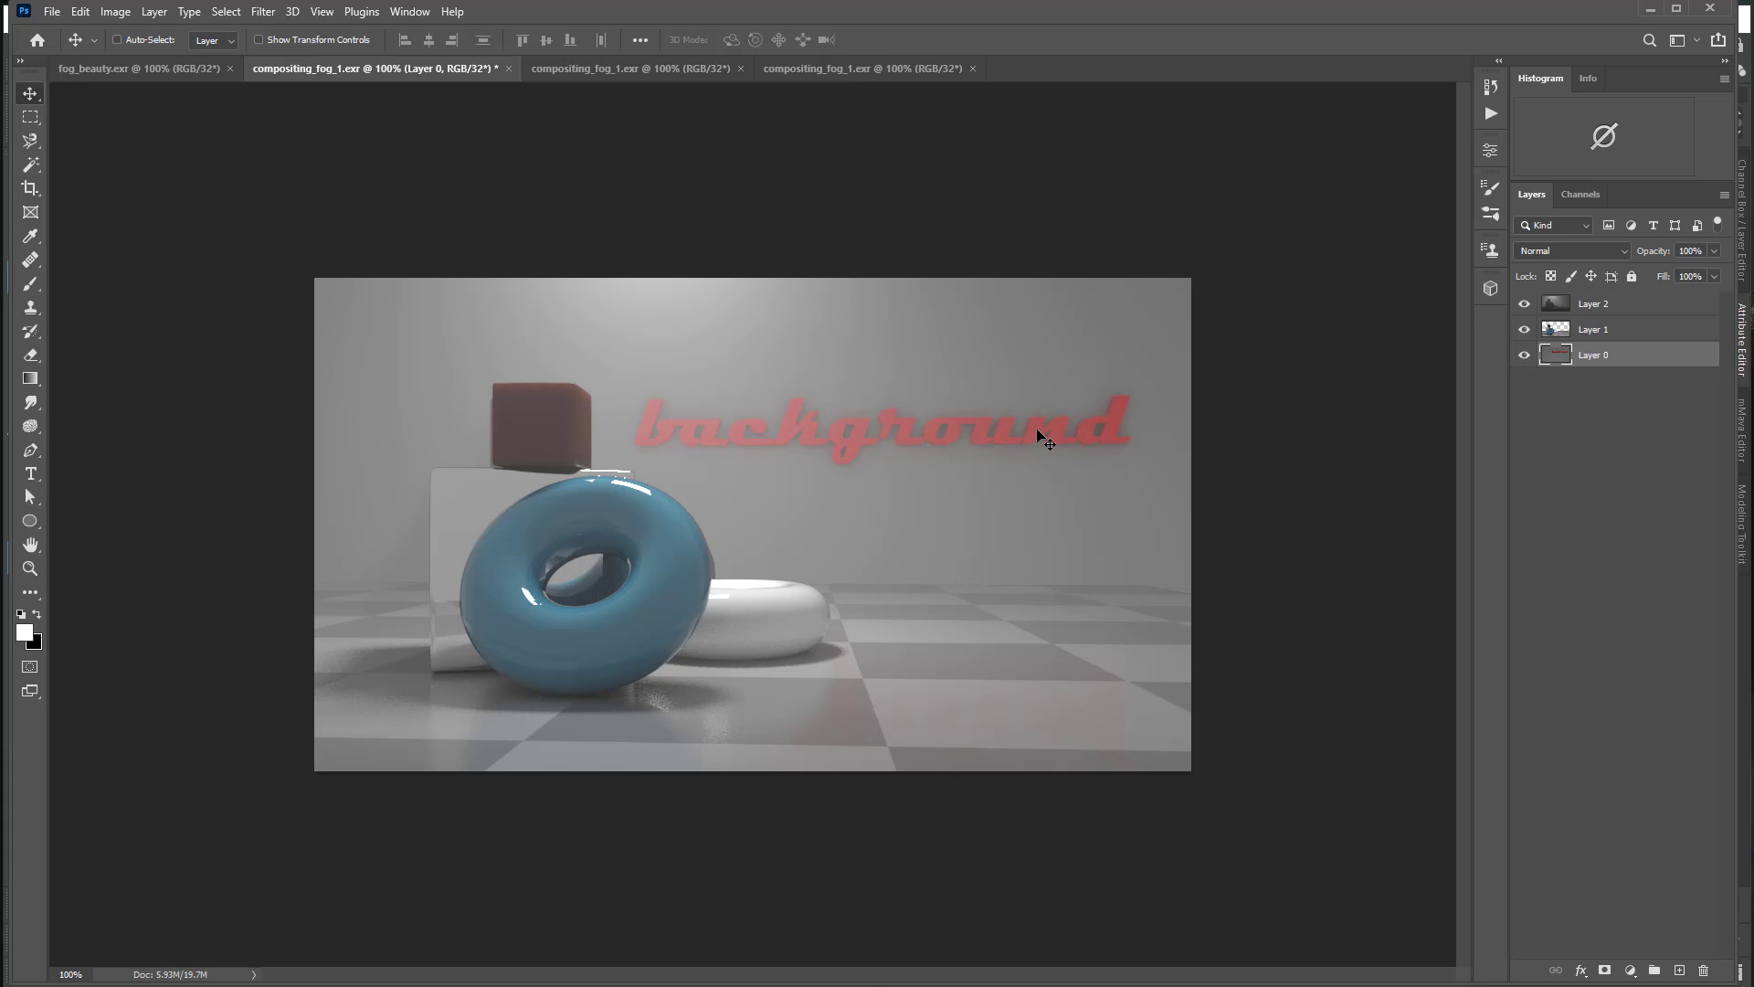
left_click(1525, 329)
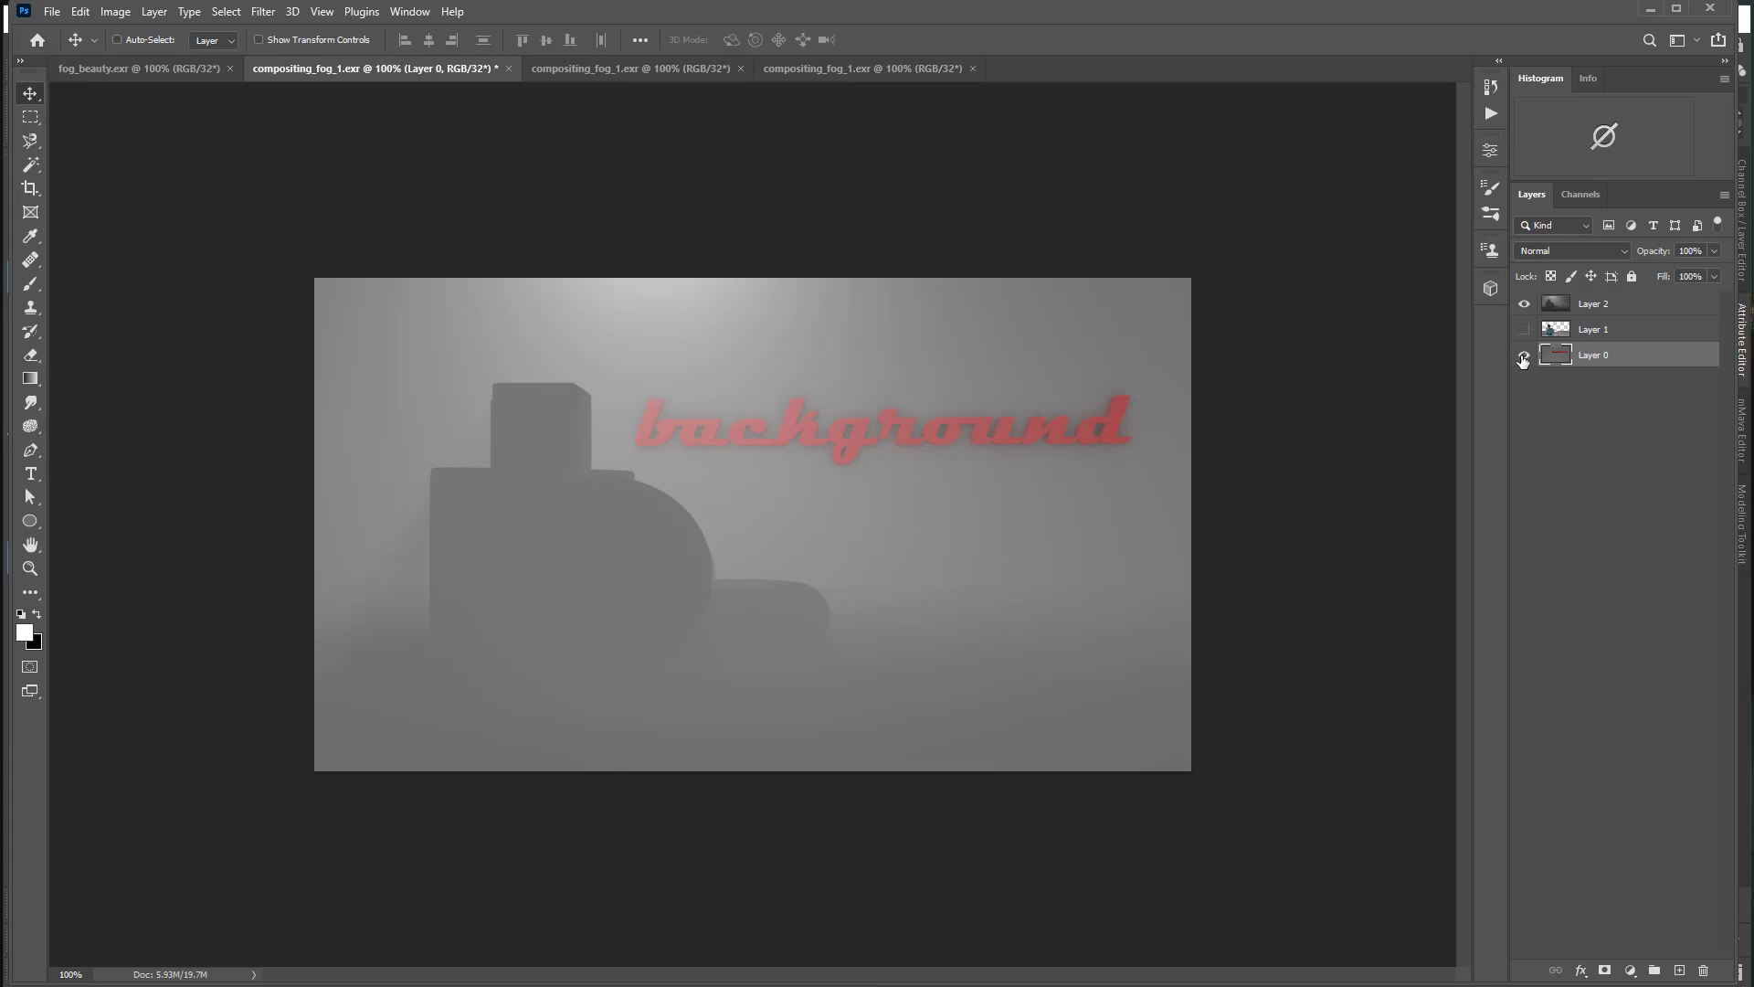
left_click(1524, 354)
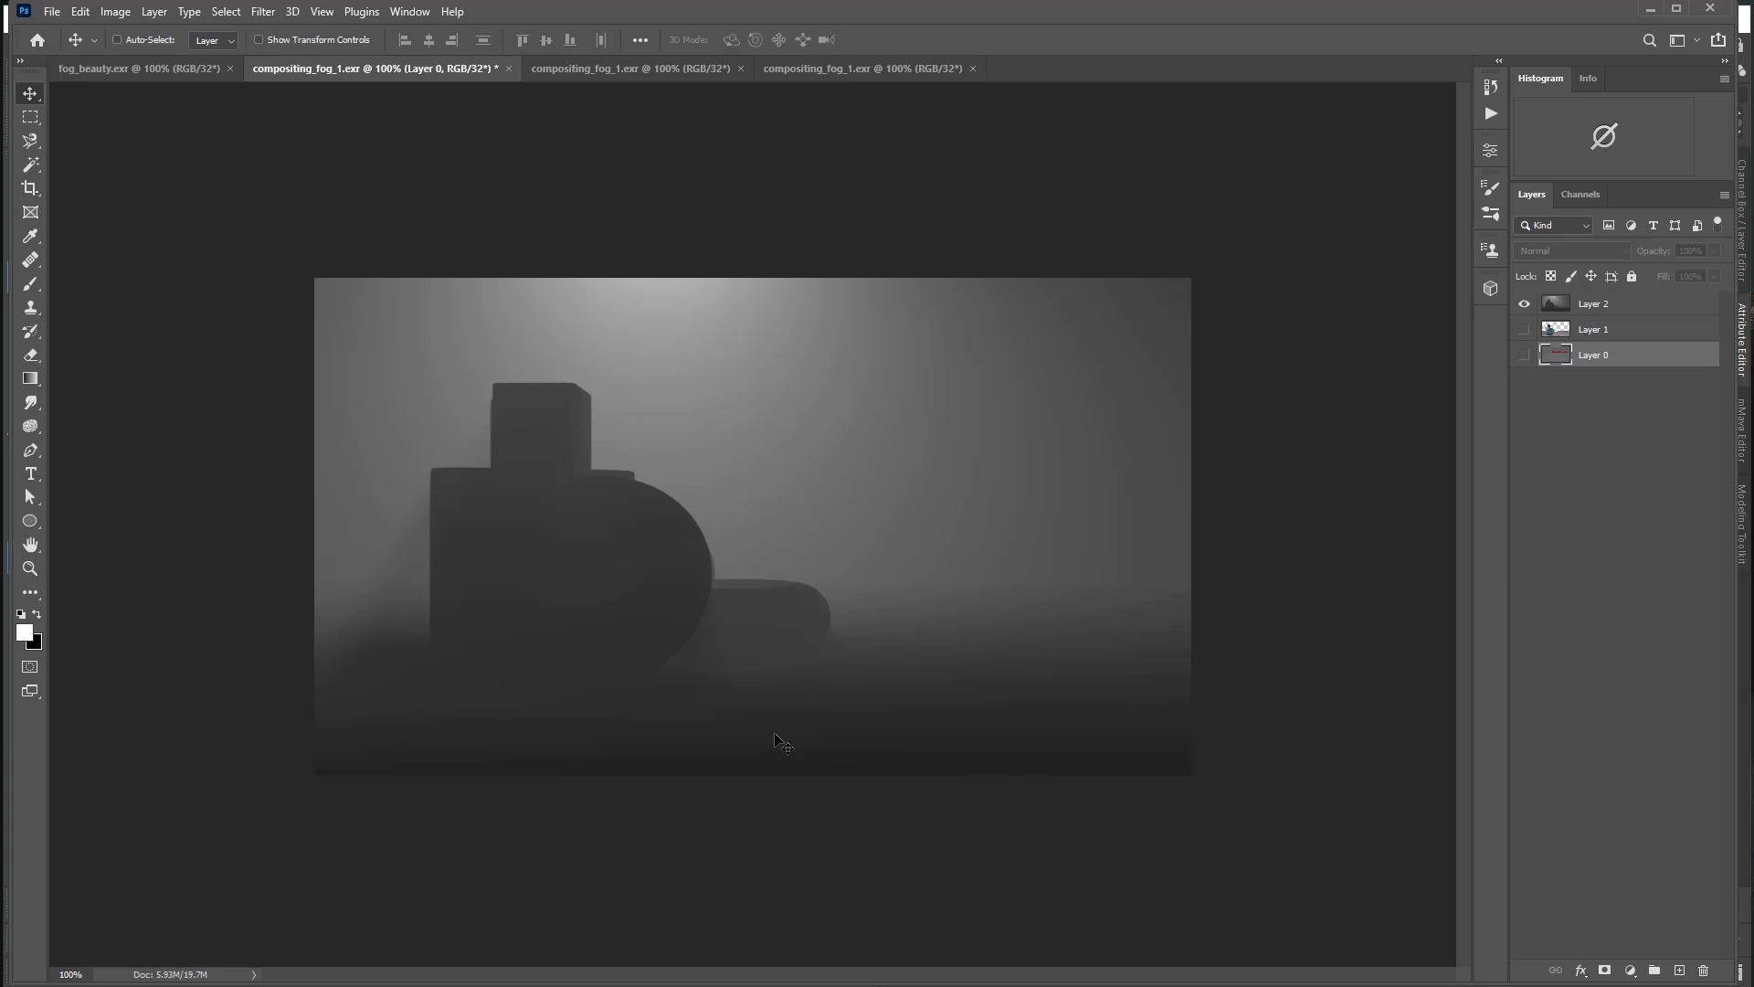
left_click(1572, 306)
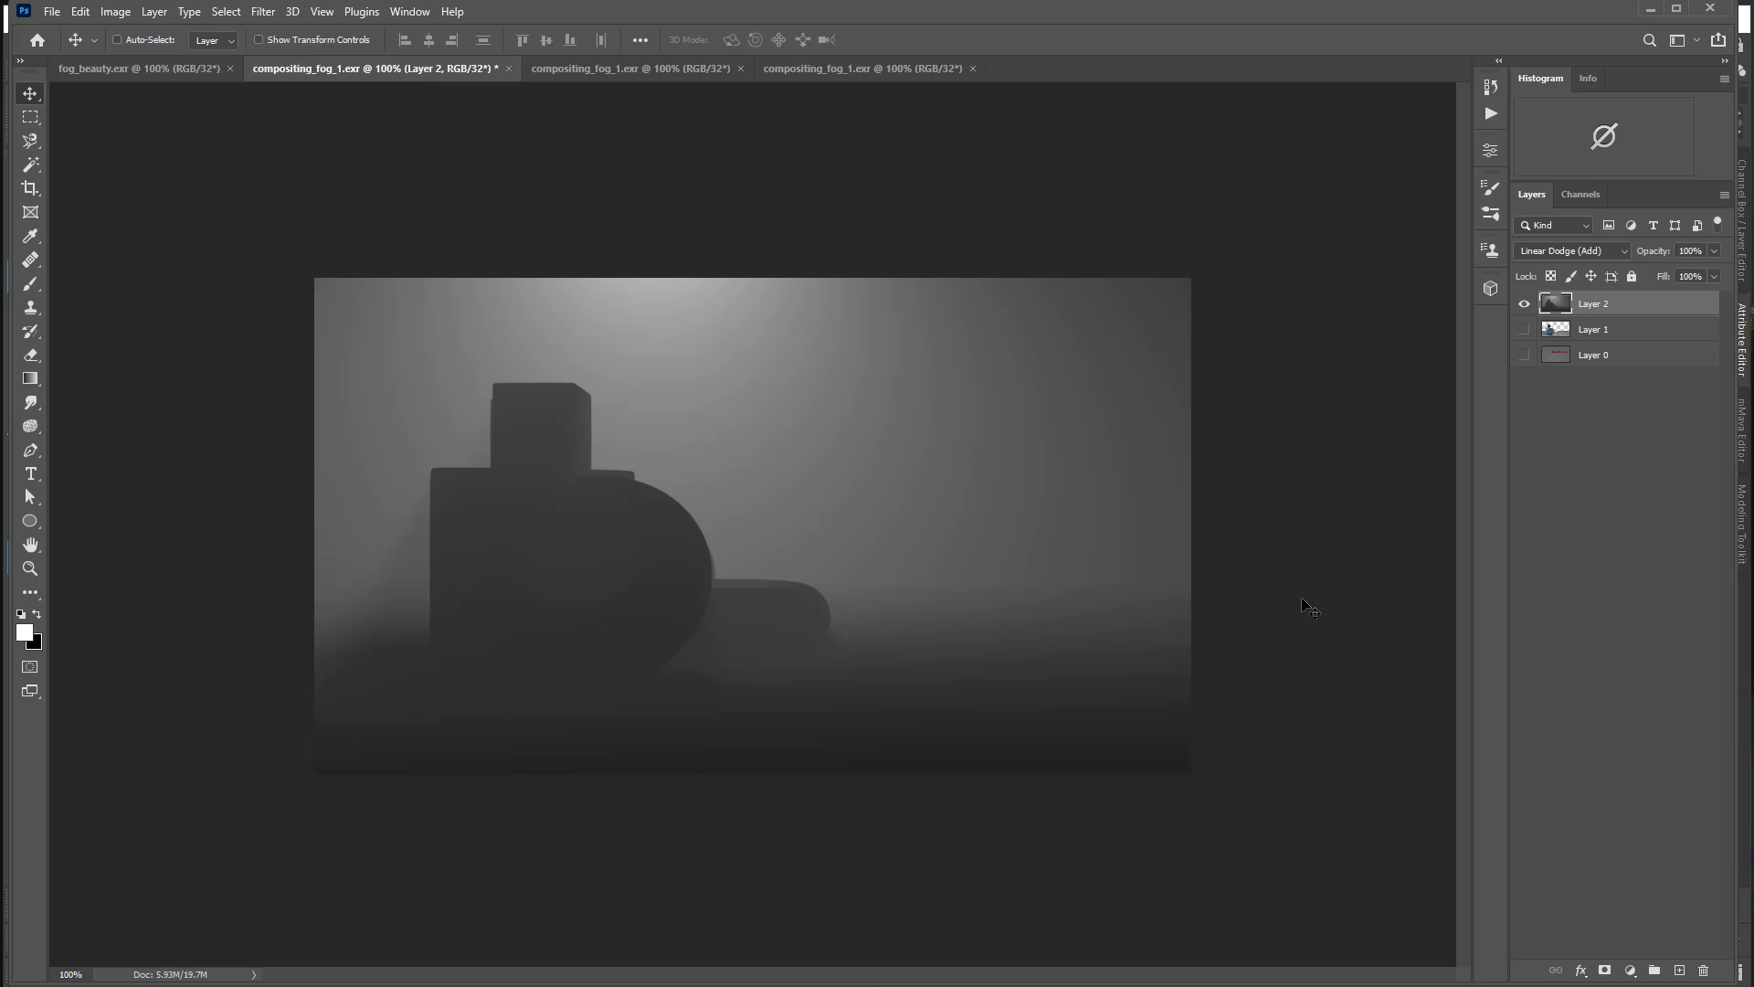
left_click(1525, 329)
left_click(1524, 354)
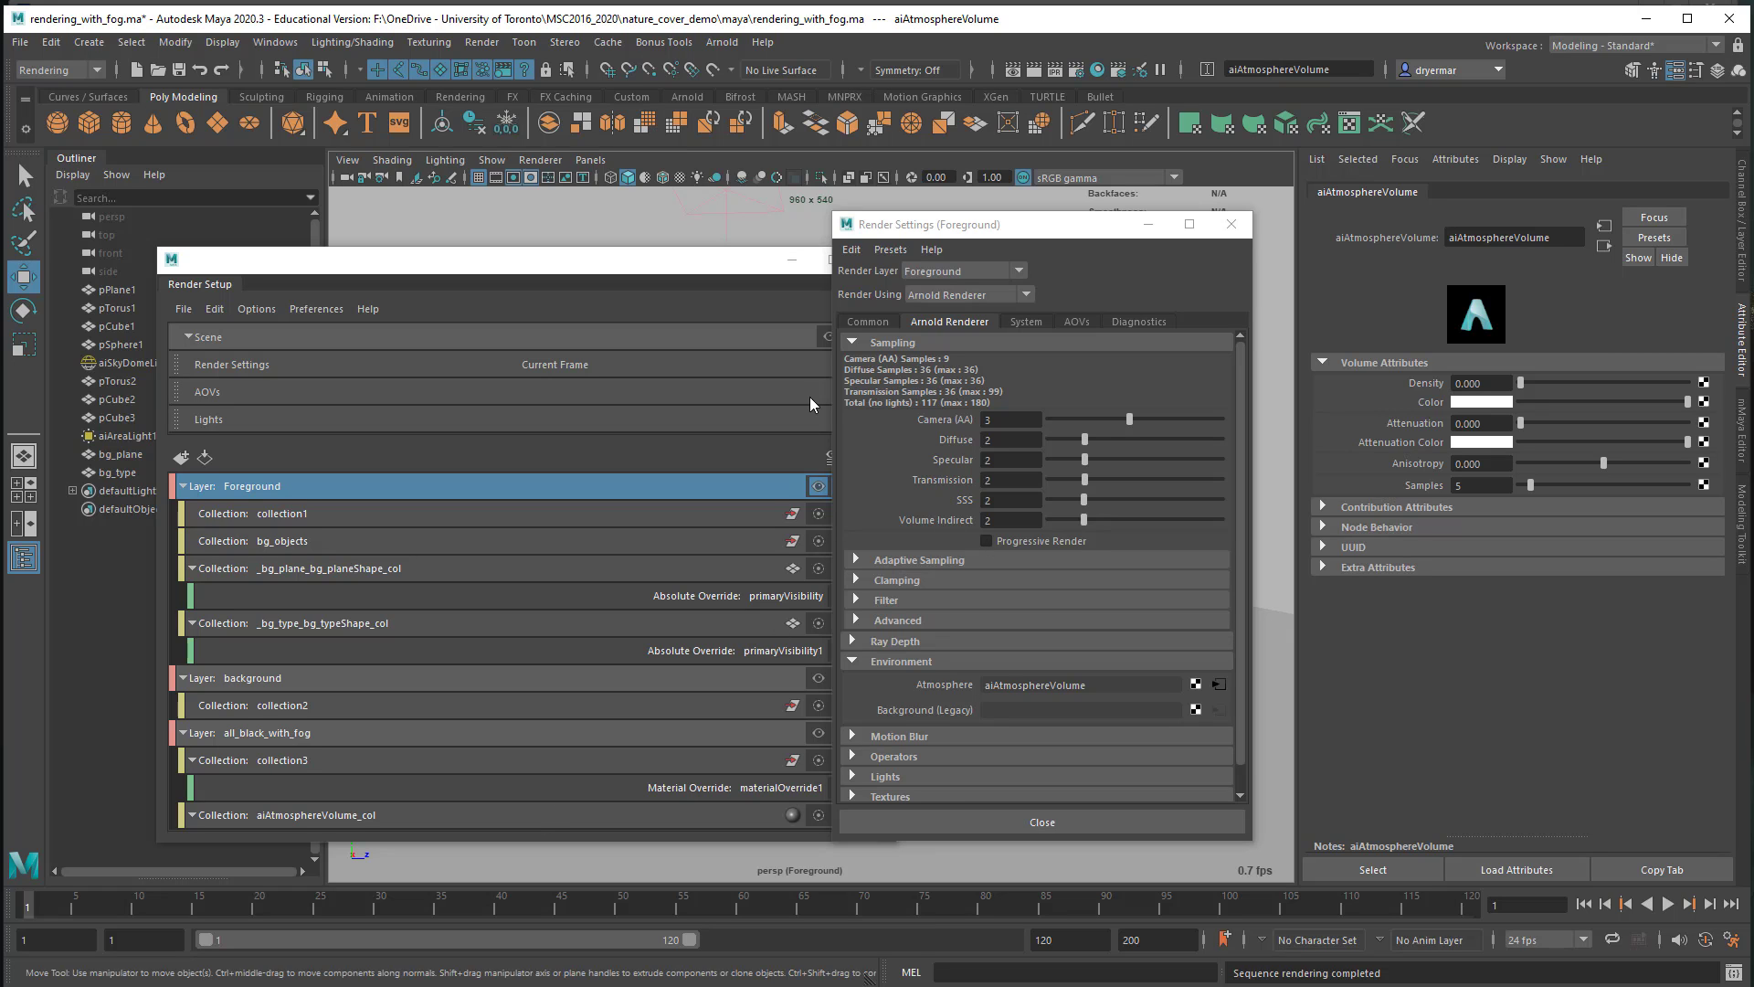
Step: Switch to Maya, close the Render Settings window and reposition the Render Setup window
left_click_drag(1065, 227, 1188, 228)
left_click(1354, 225)
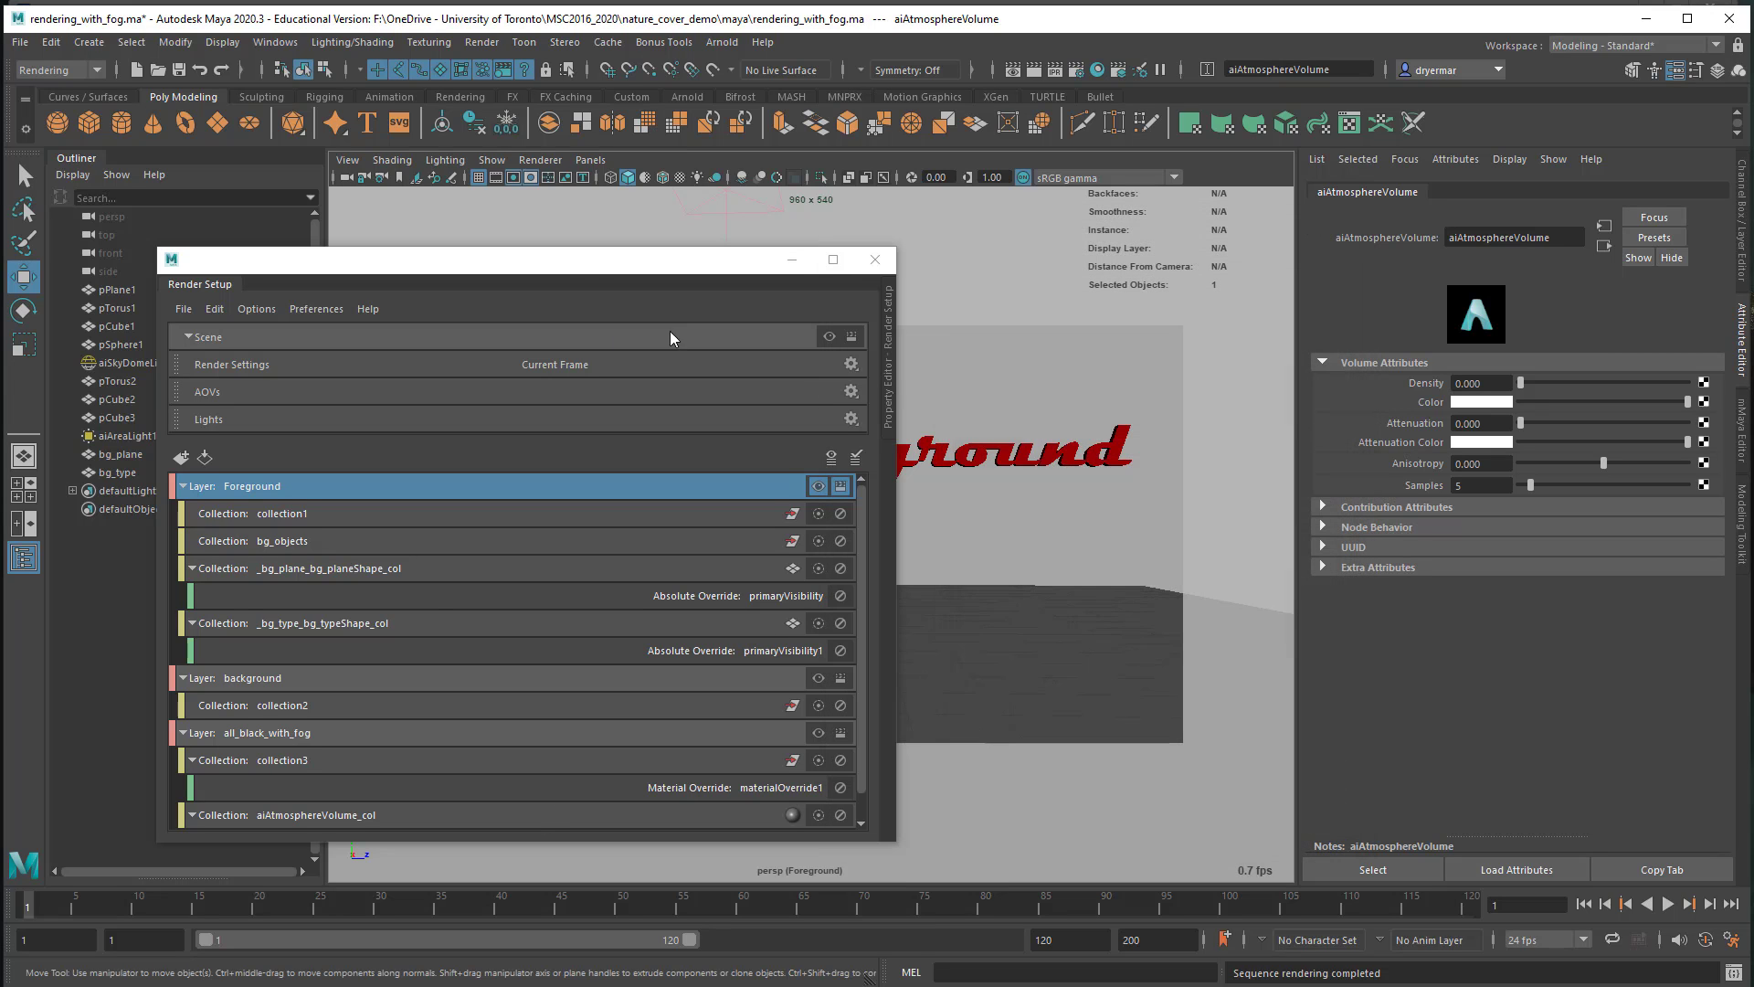
left_click_drag(540, 259, 833, 232)
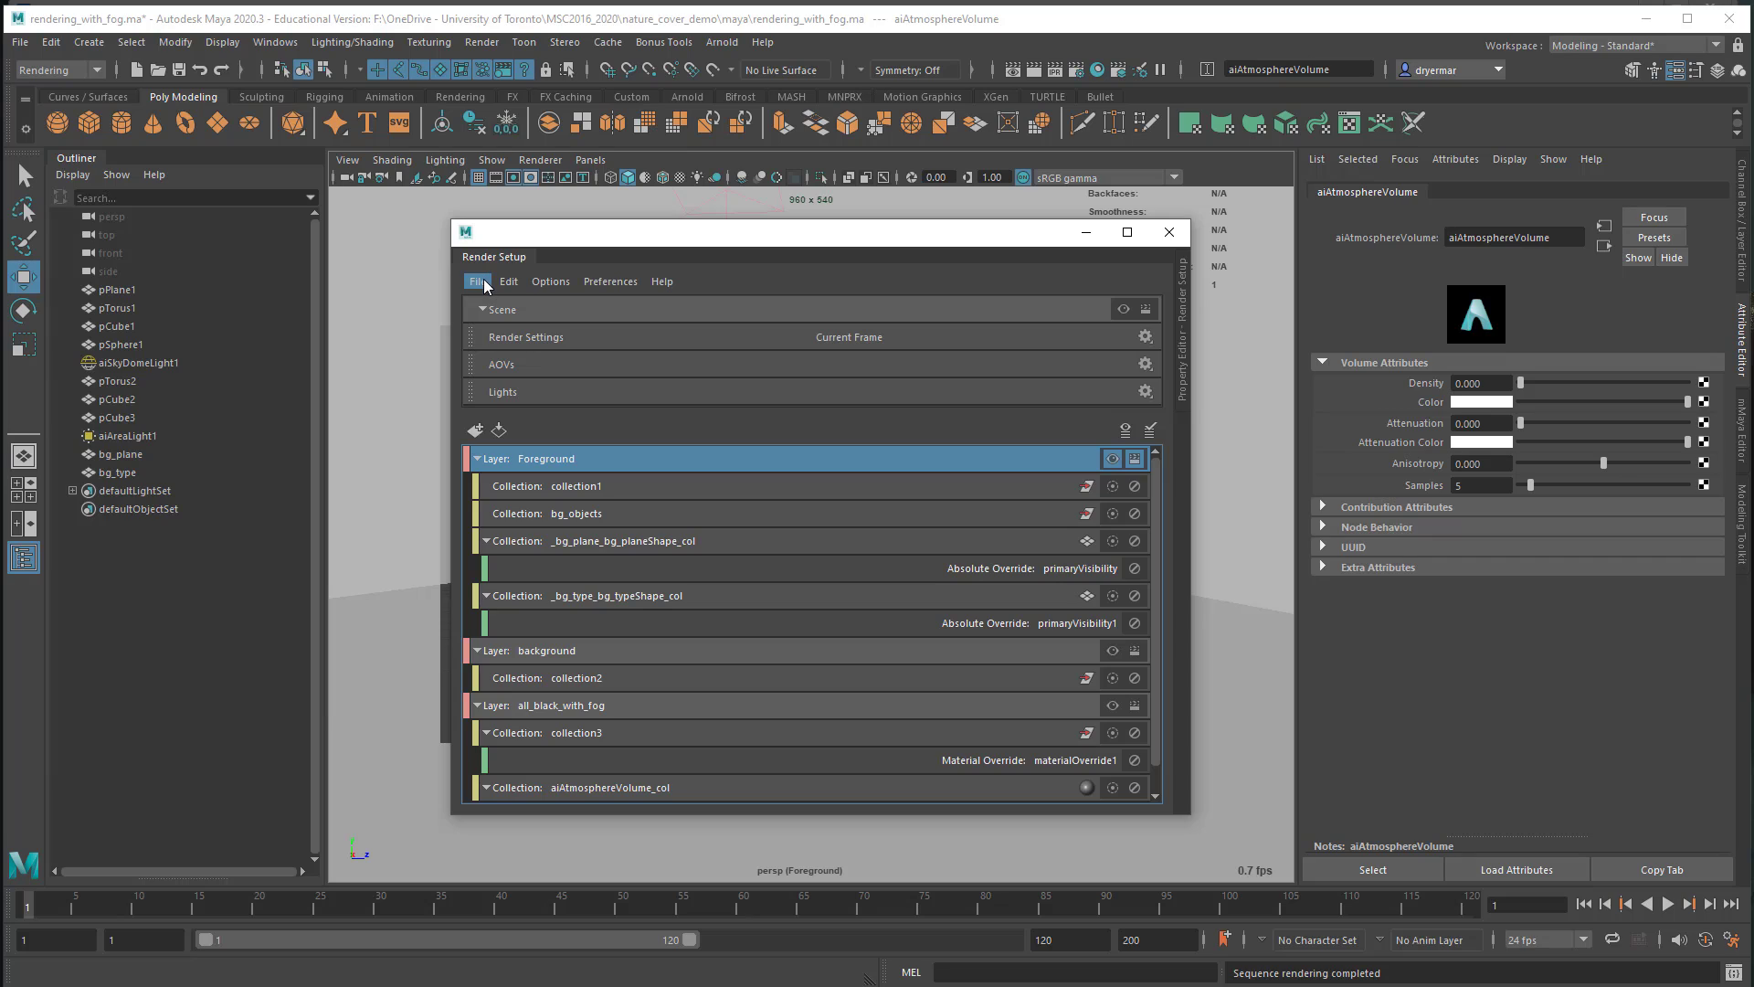
Step: Collapse the Foreground, background and all_black_with_fog layers, and move and narrow the Render Setup window to uncover the scene objects
left_click(477, 459)
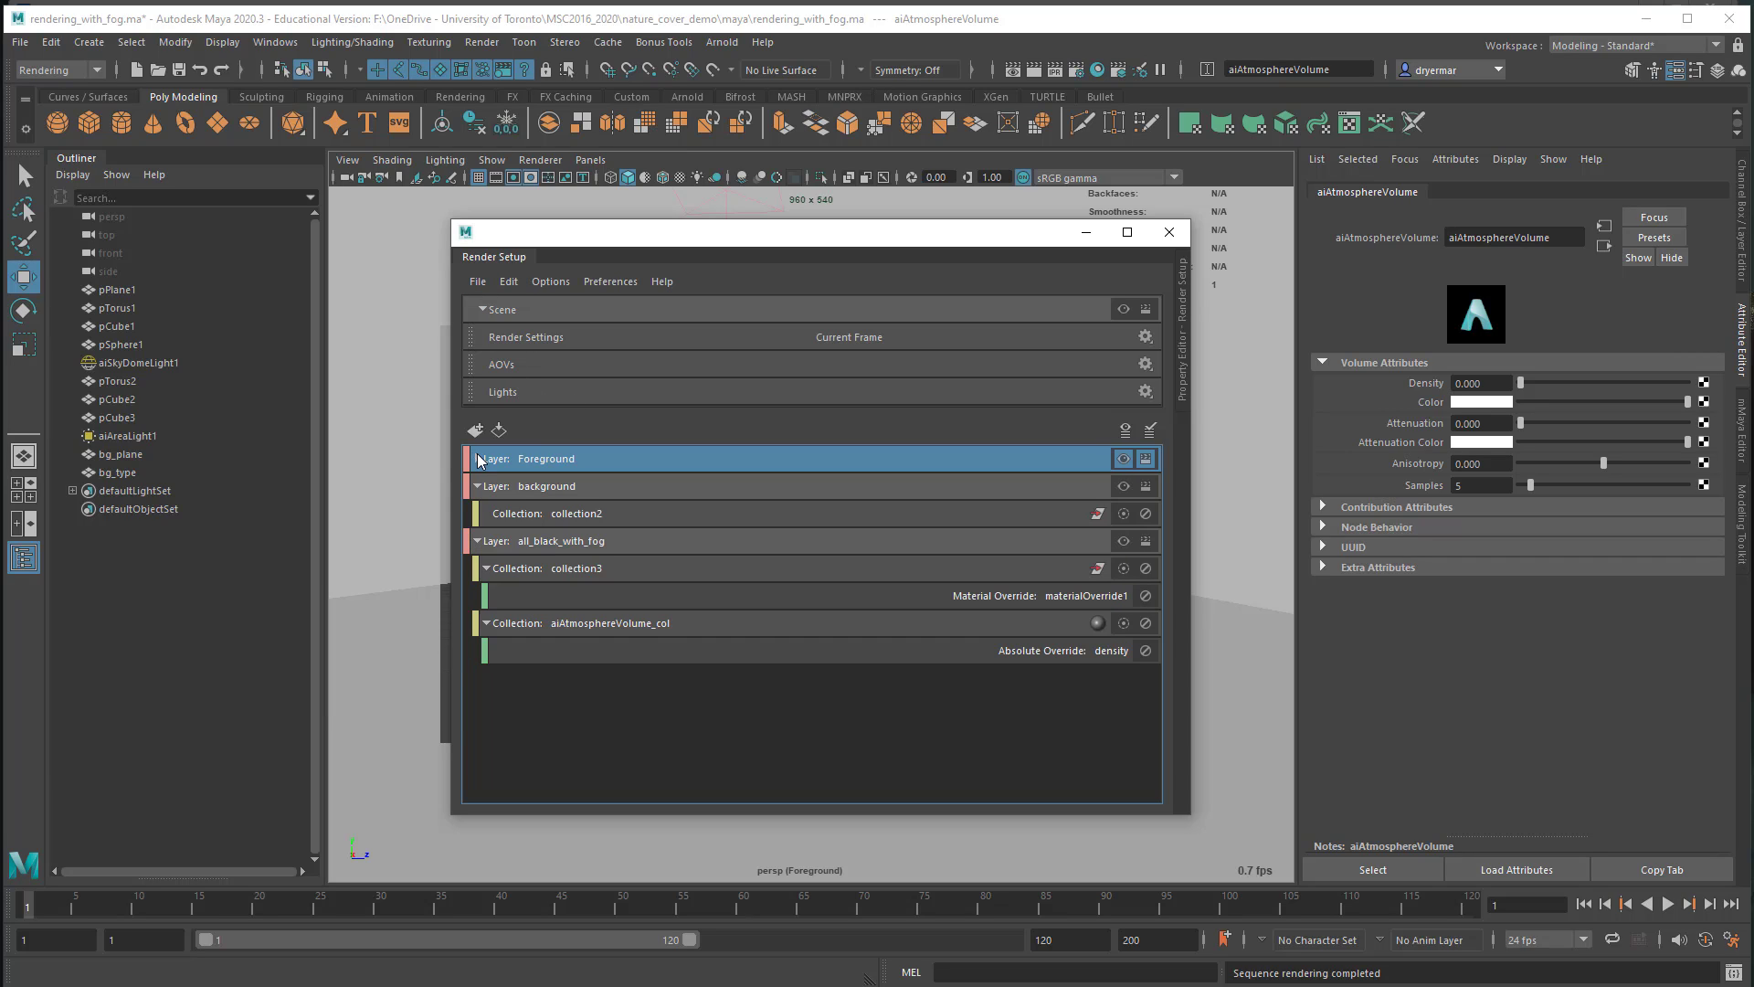
left_click(477, 486)
left_click(477, 513)
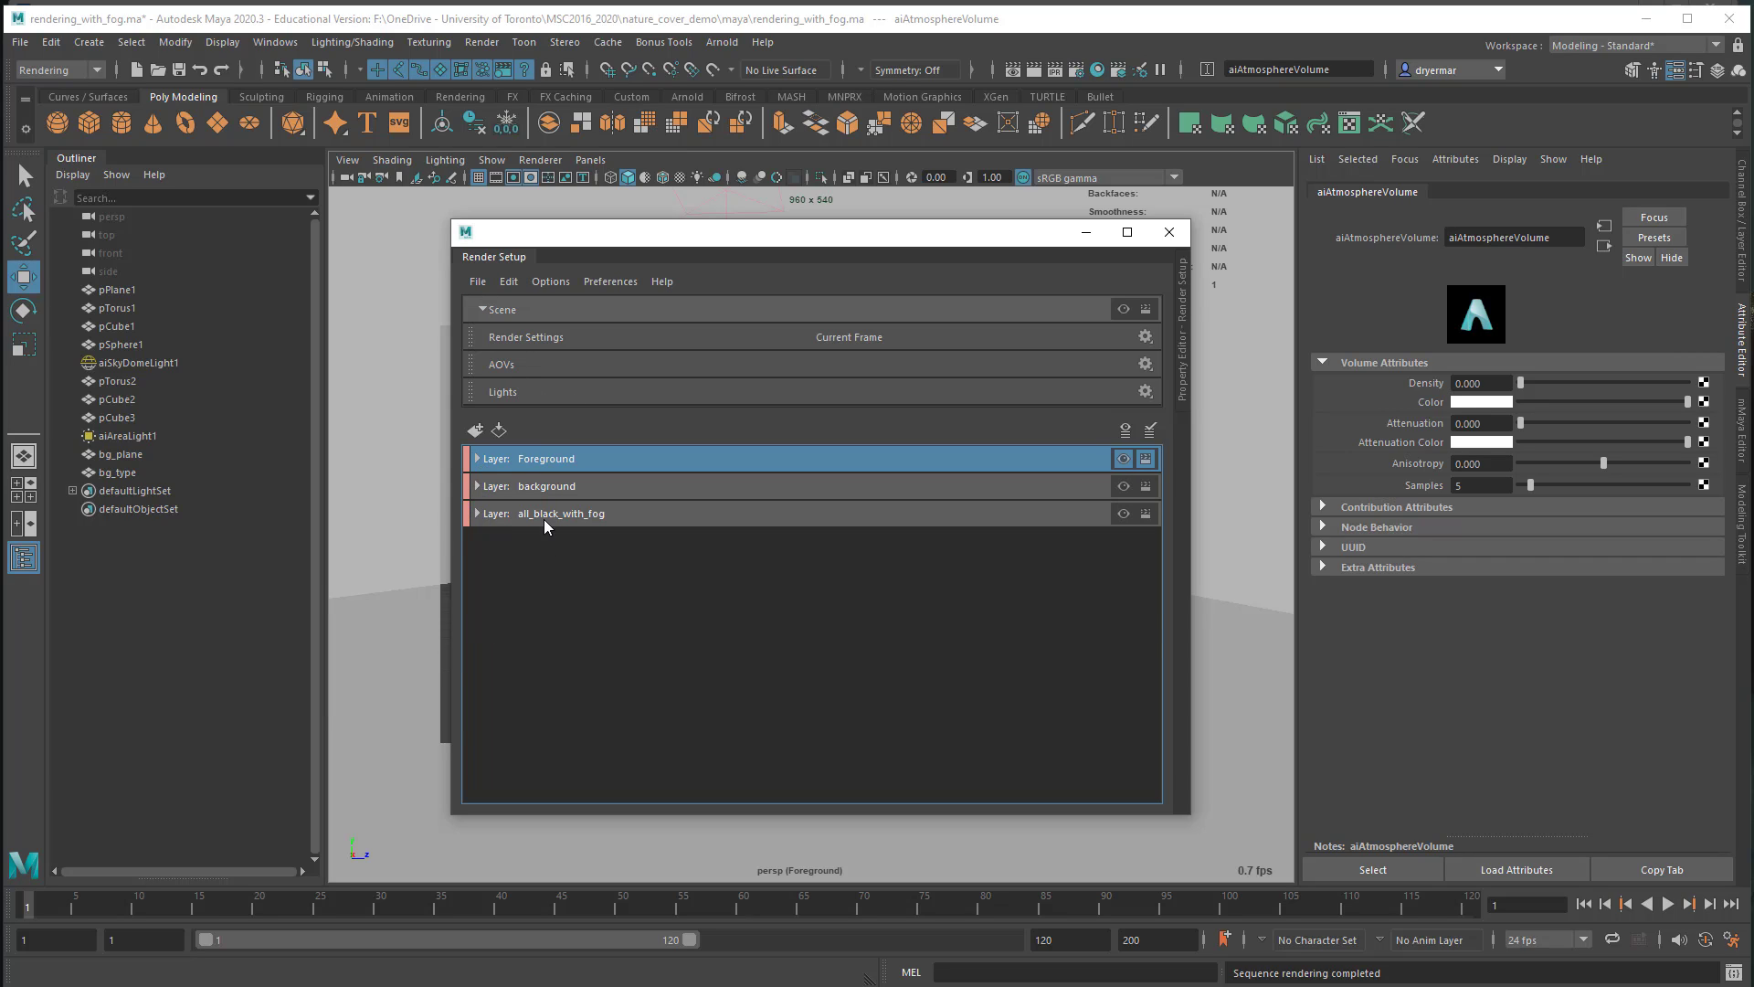
left_click(537, 487)
left_click_drag(605, 239, 978, 212)
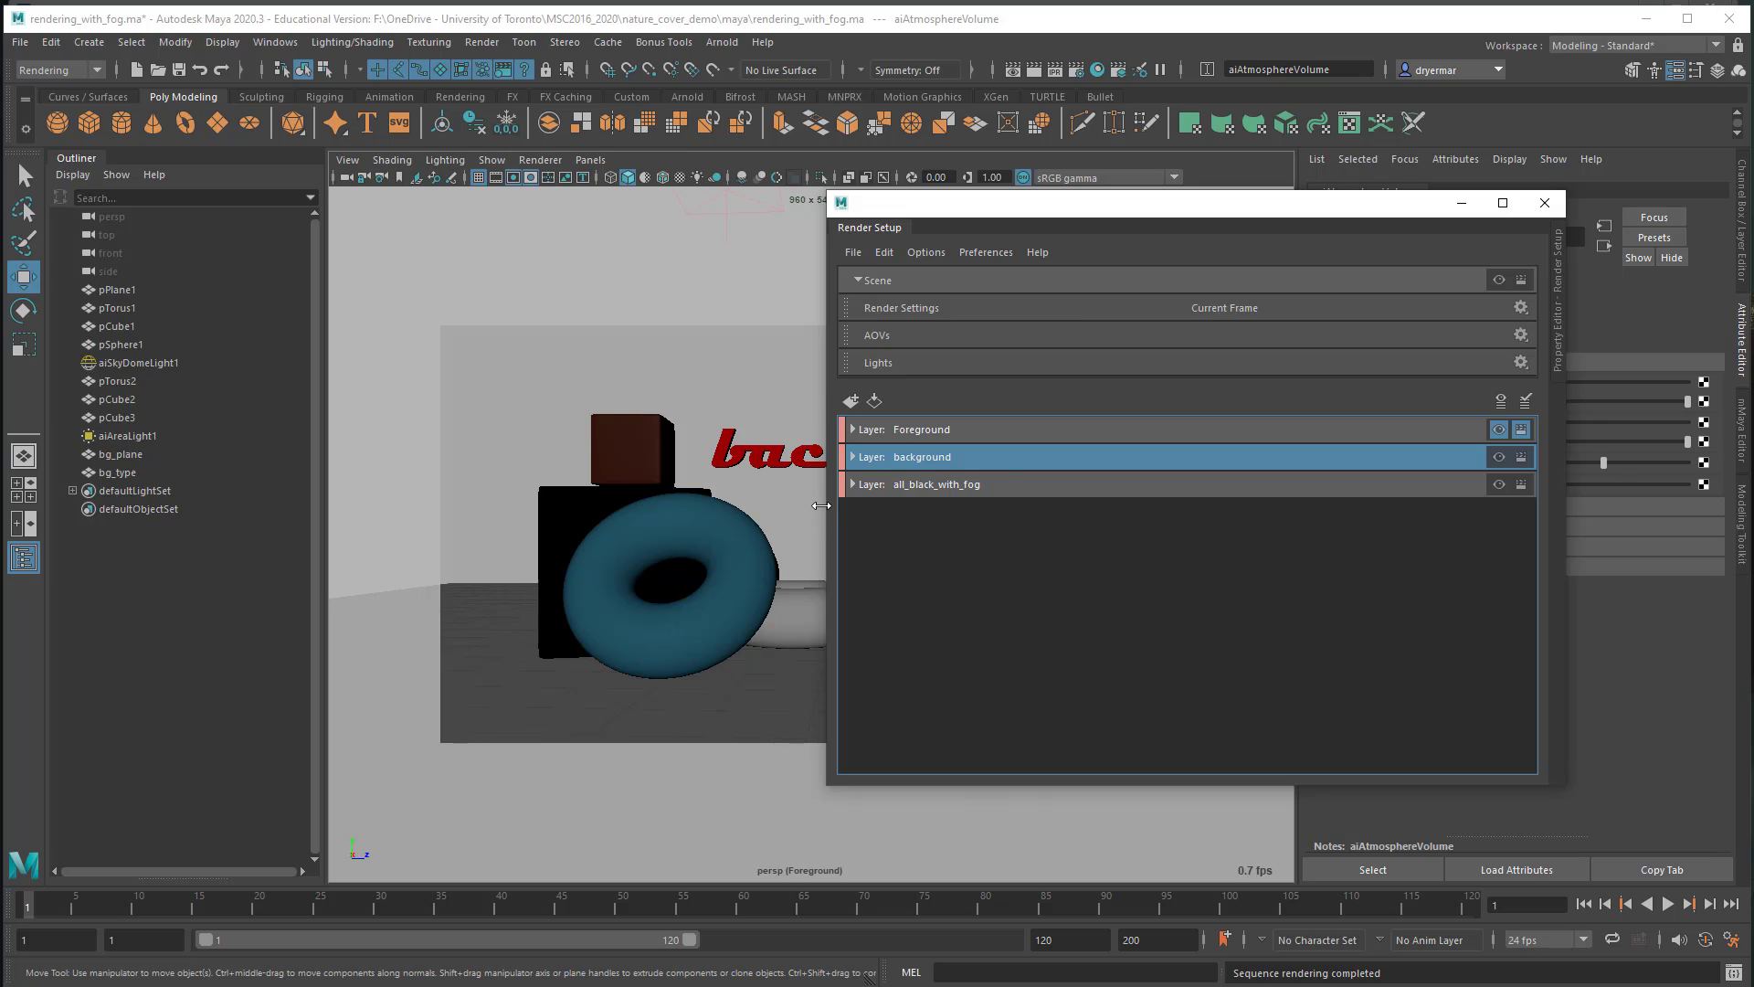
left_click_drag(828, 511, 1095, 514)
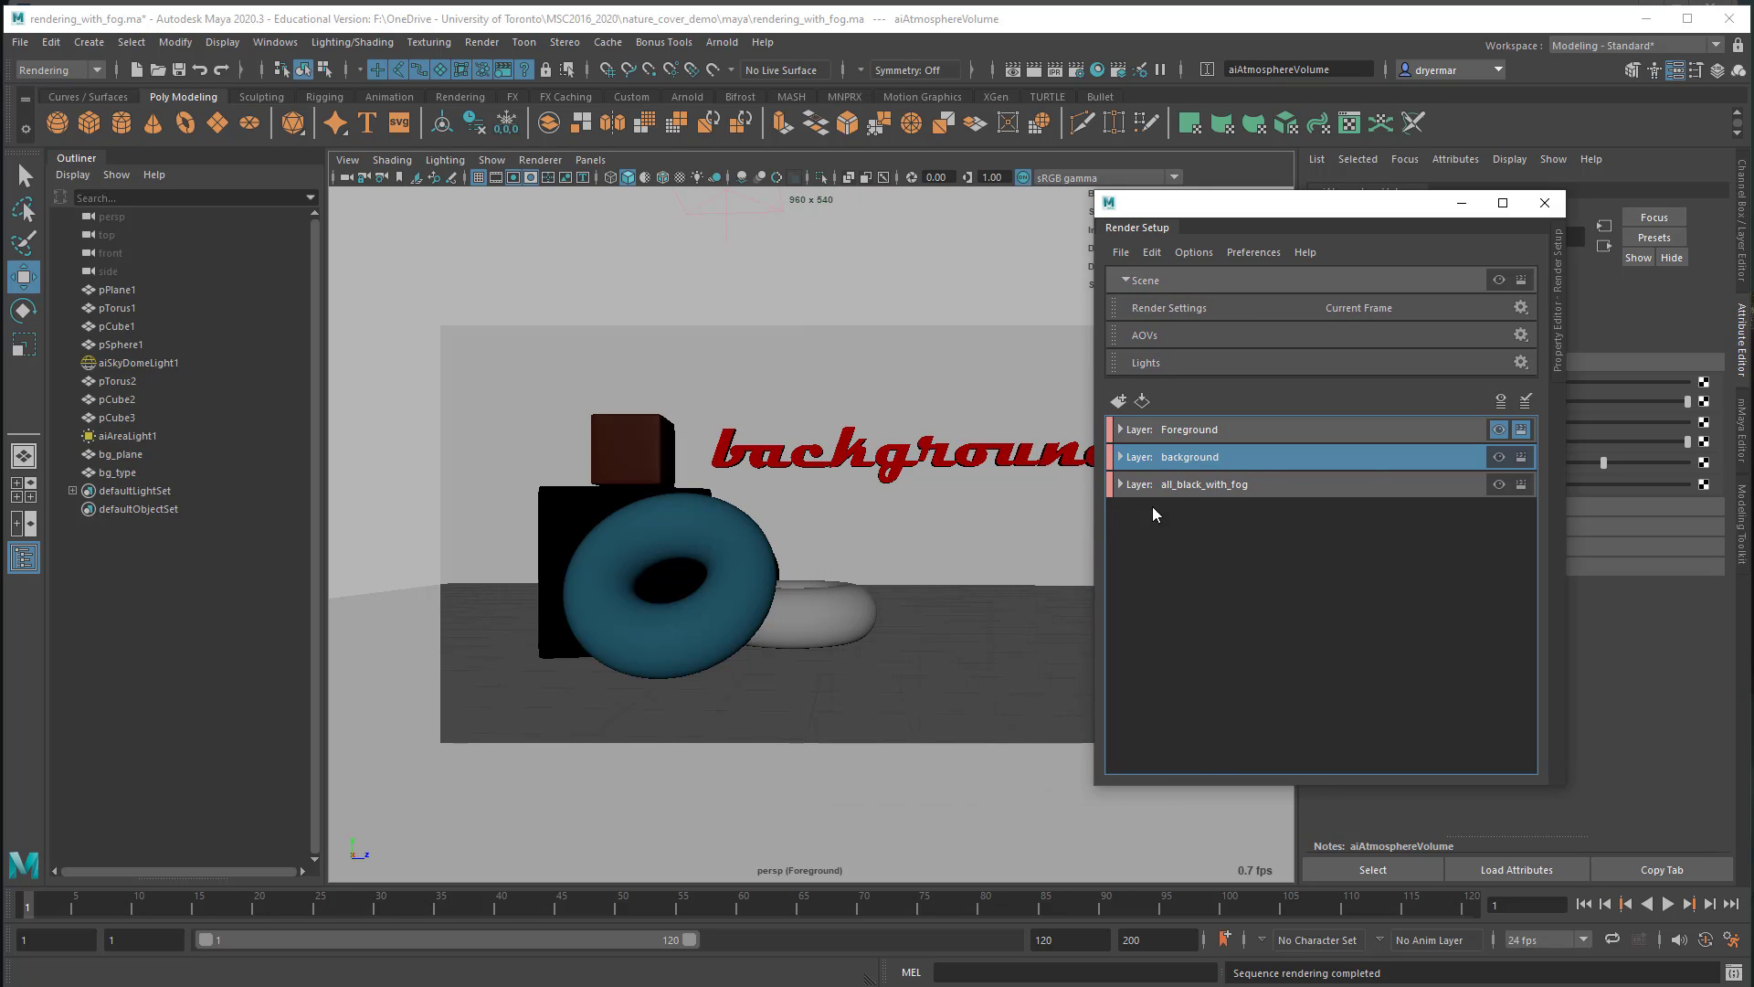
Step: View the Foreground, background and all_black_with_fog render layers one by one in the viewport, returning to Foreground
left_click(1499, 431)
left_click(1384, 429)
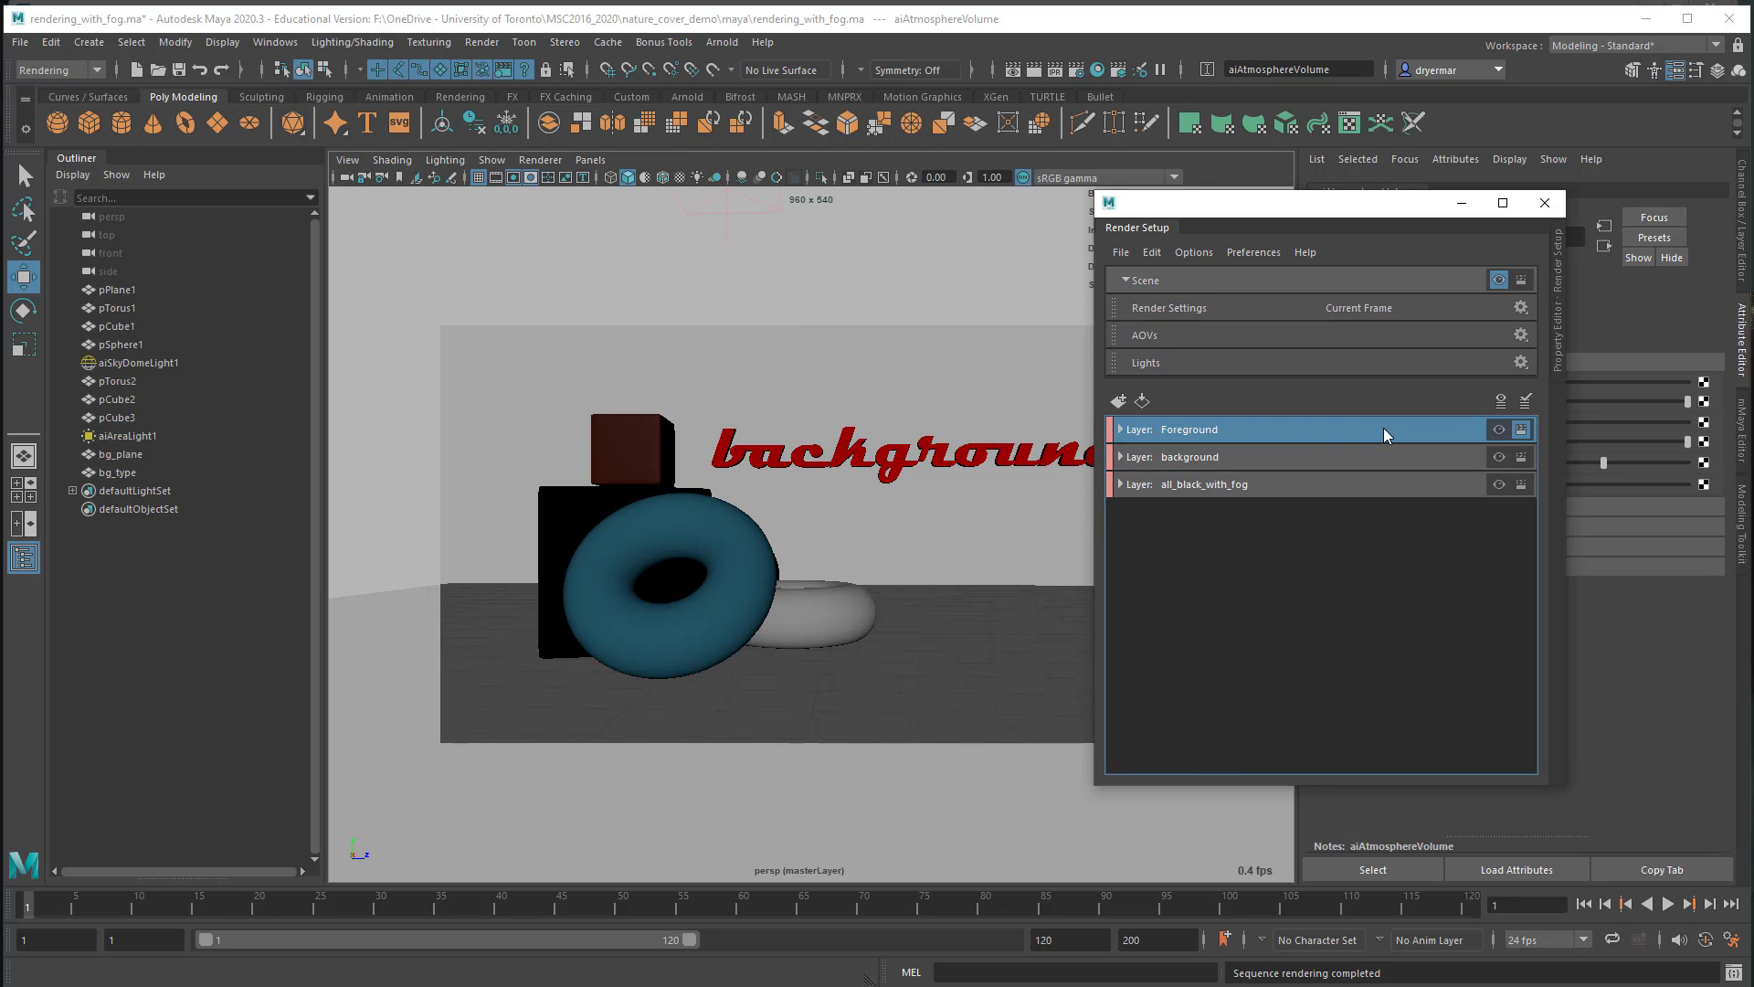
left_click(1498, 432)
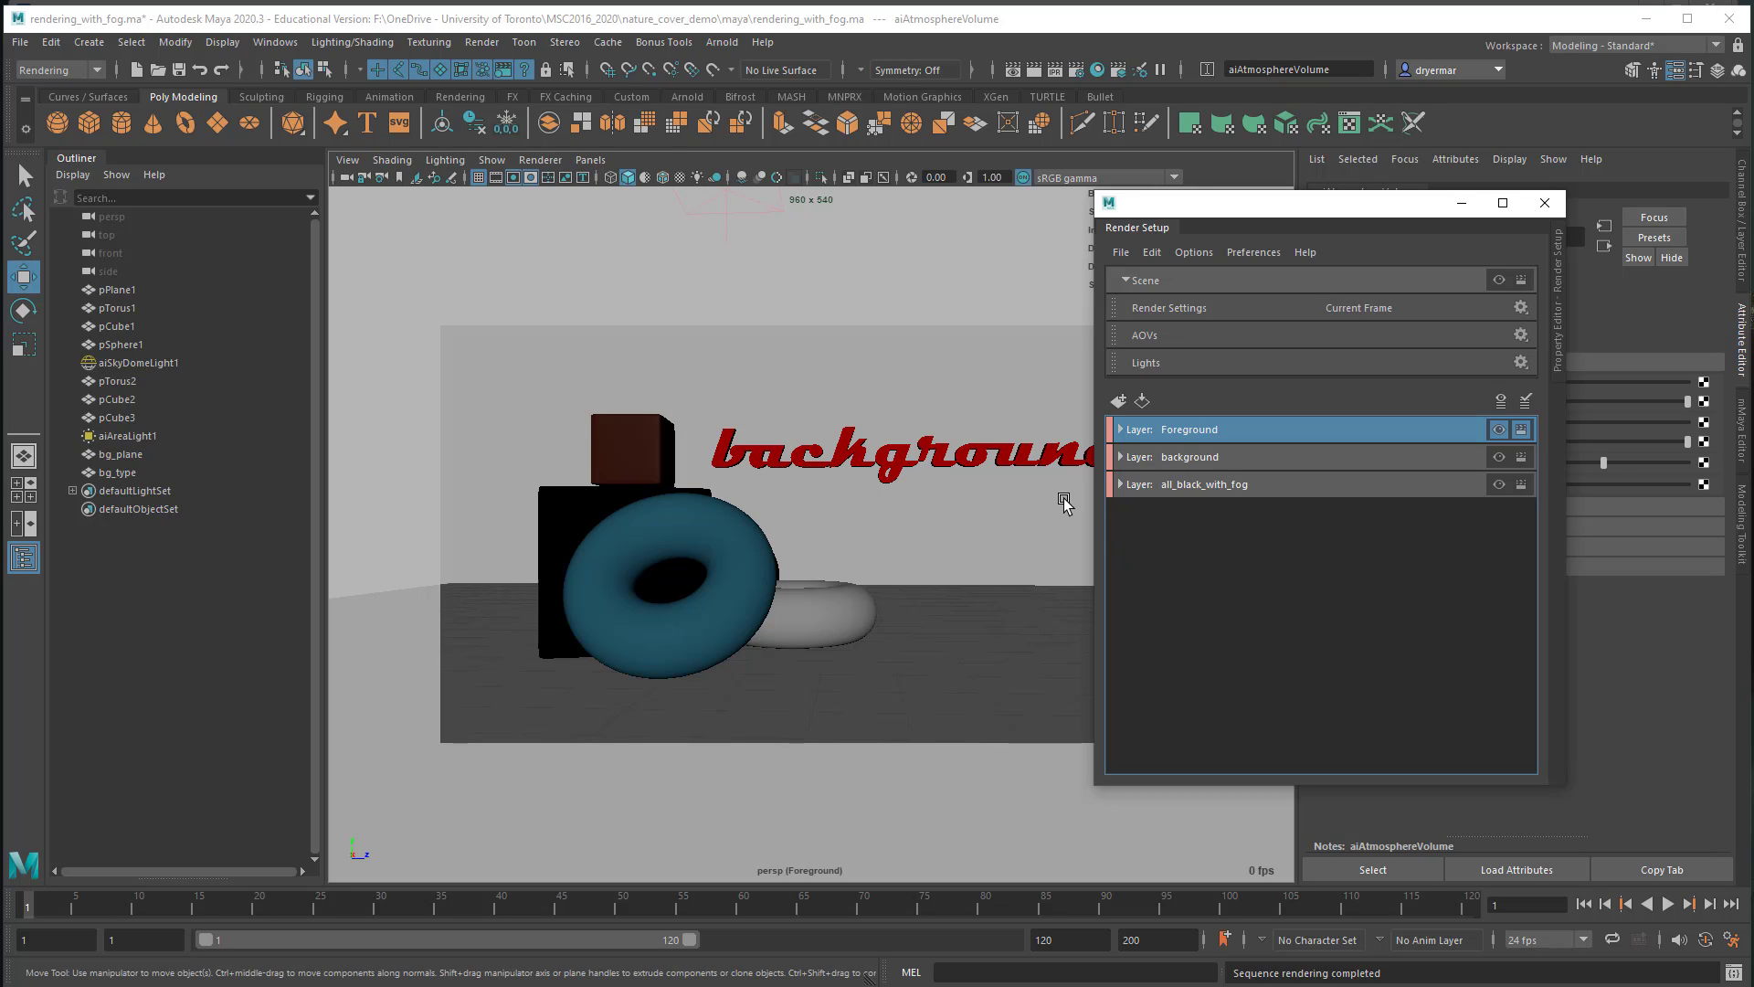
left_click(1500, 458)
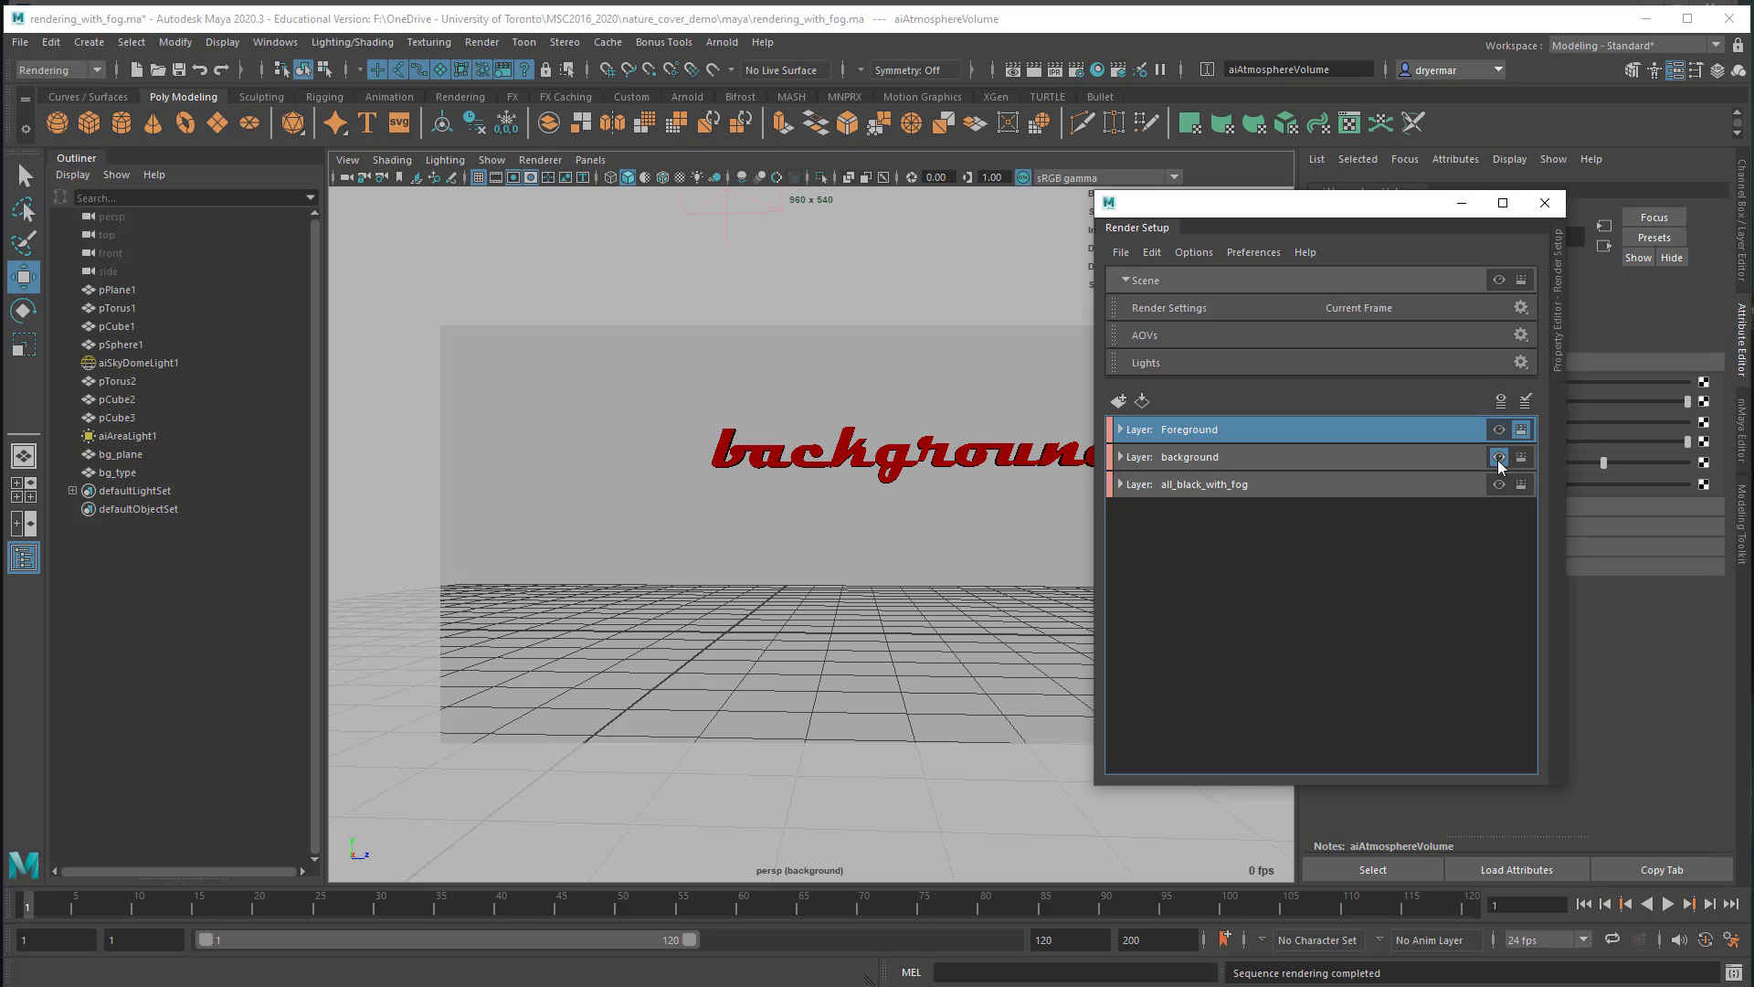
left_click(1177, 458)
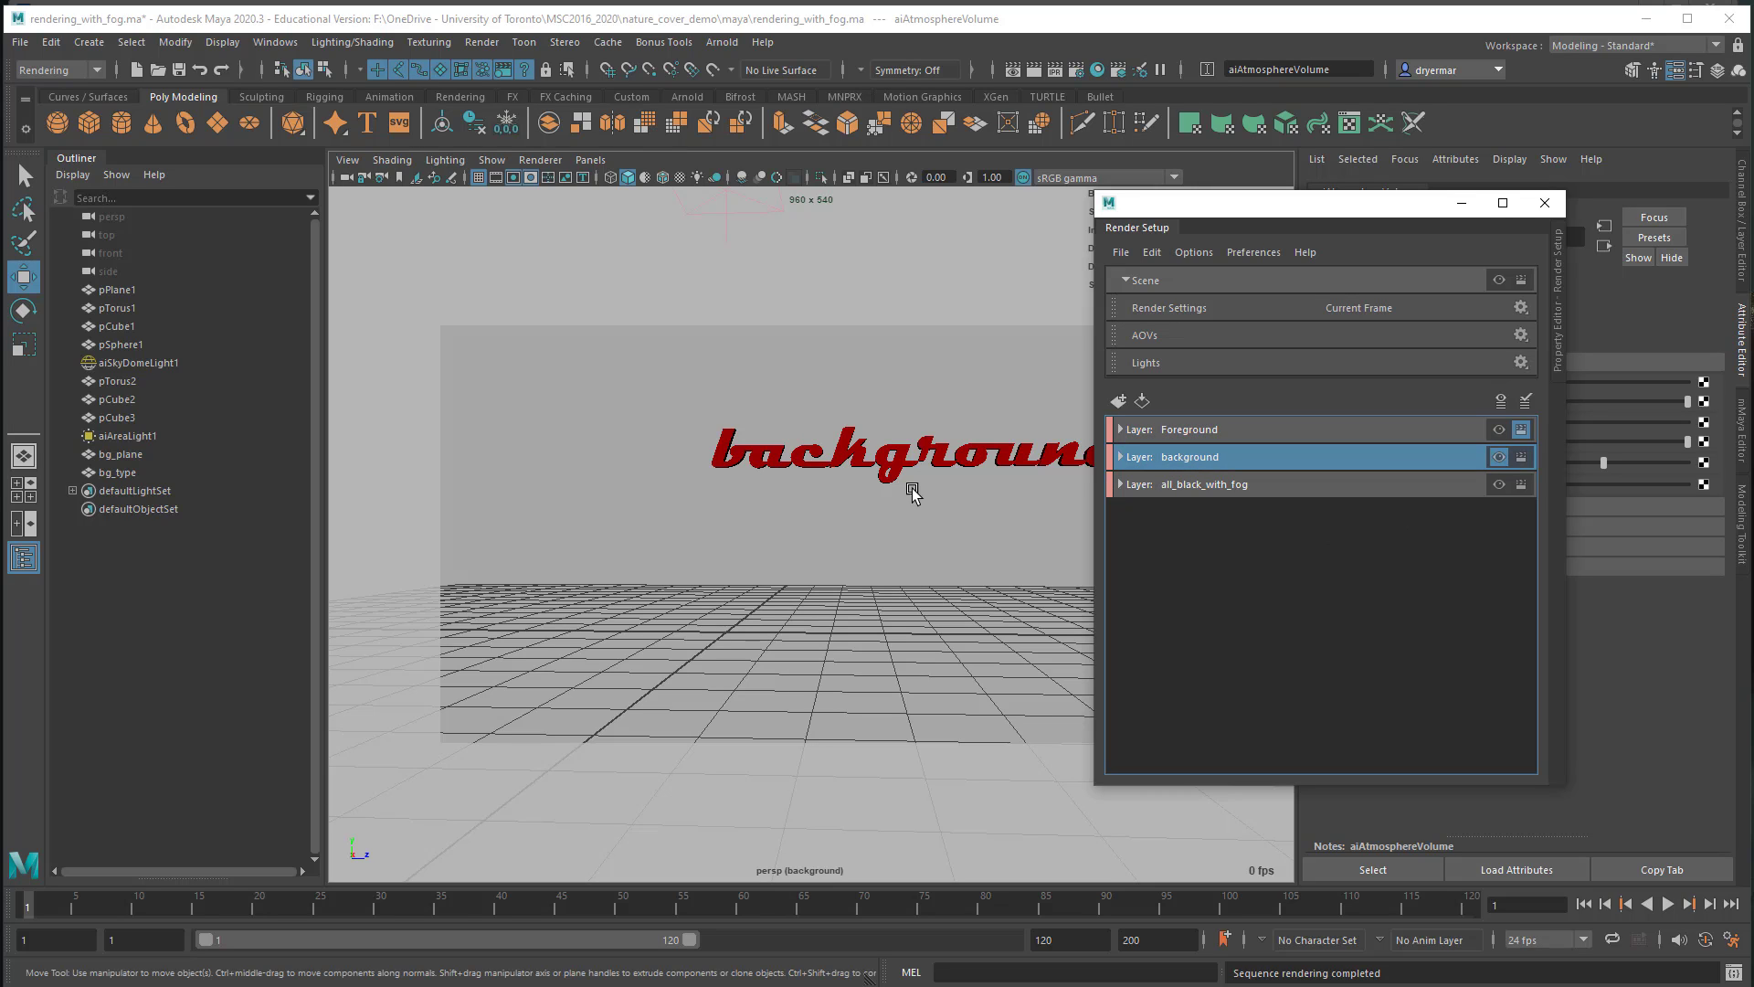
left_click(1496, 483)
left_click_drag(687, 410, 1013, 674)
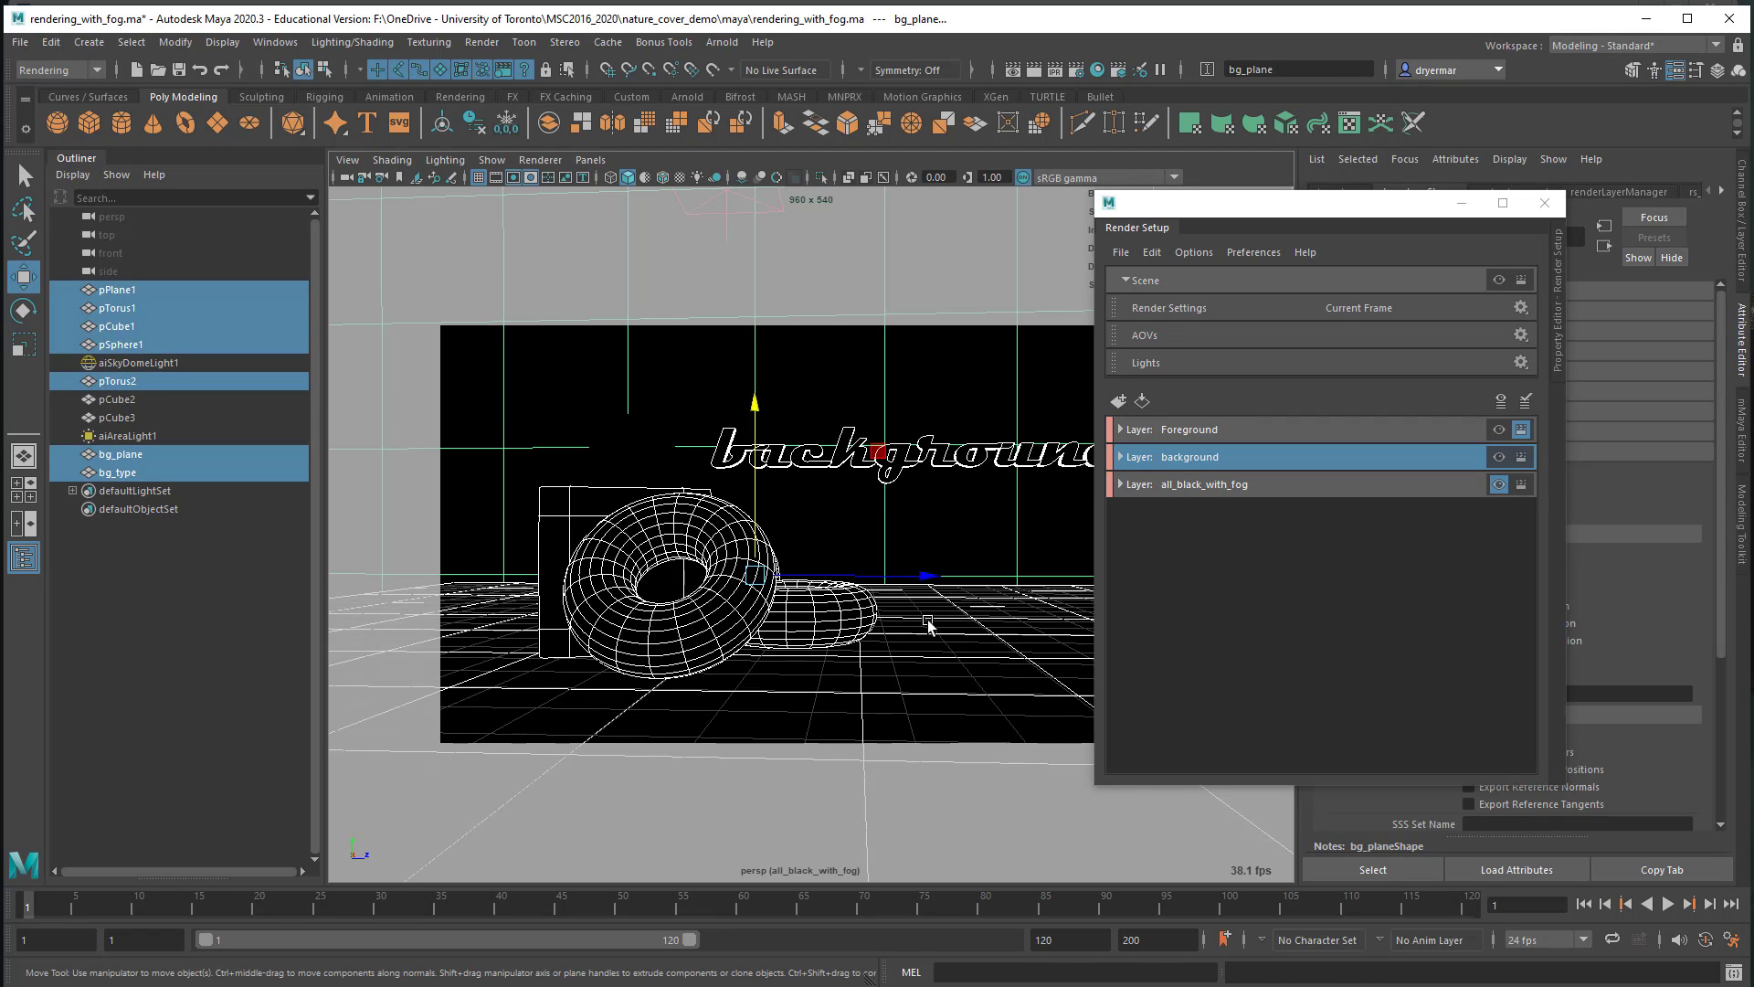
left_click(1499, 429)
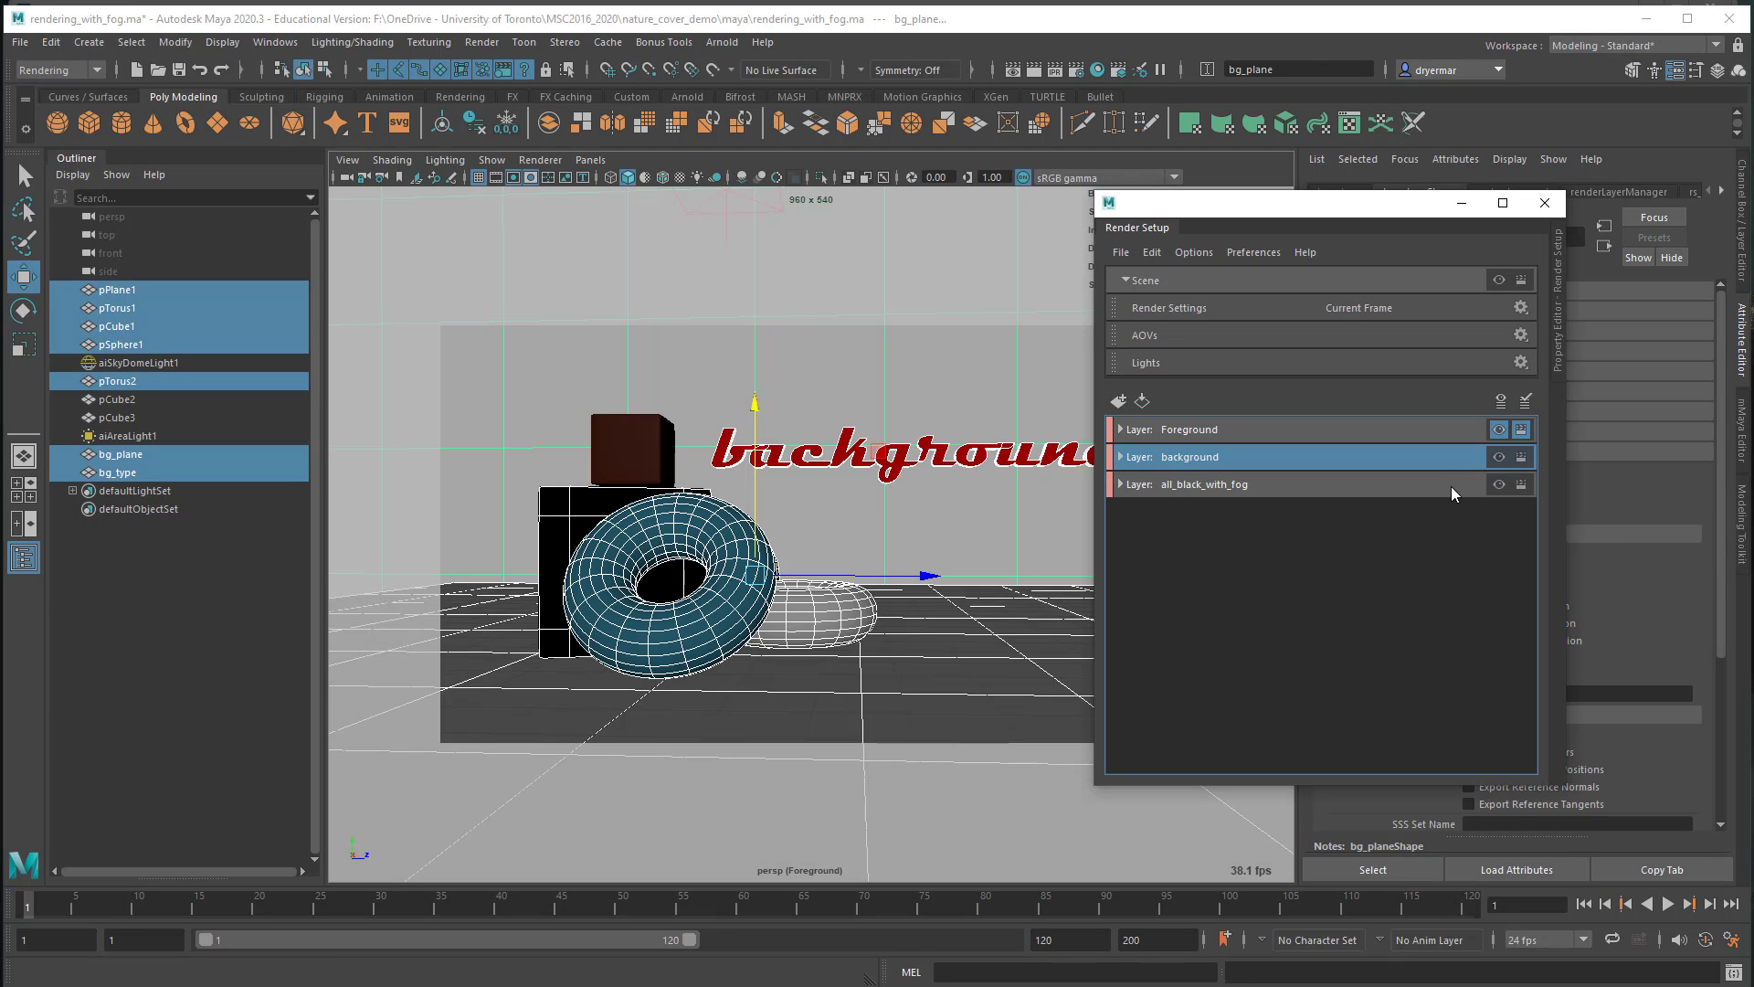
Step: Delete the Foreground, background and all_black_with_fog render layers together and close the Render Setup window
left_click(1198, 487, "shift")
right_click(1176, 430)
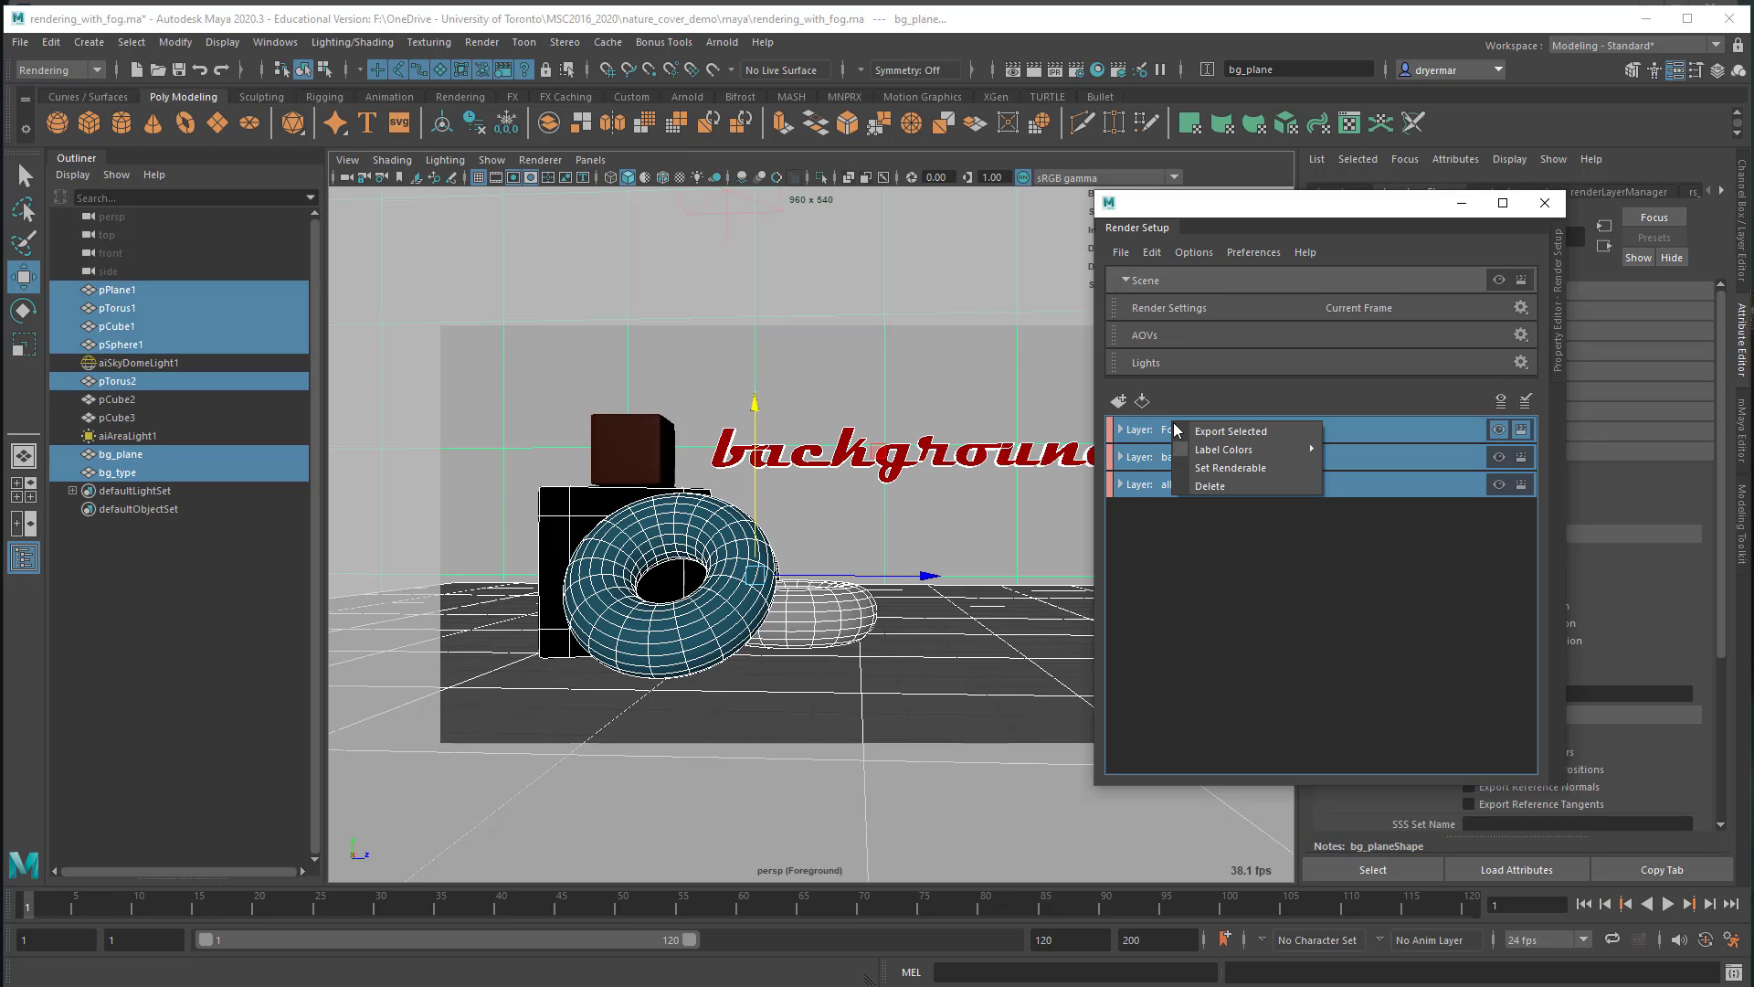
left_click(1216, 487)
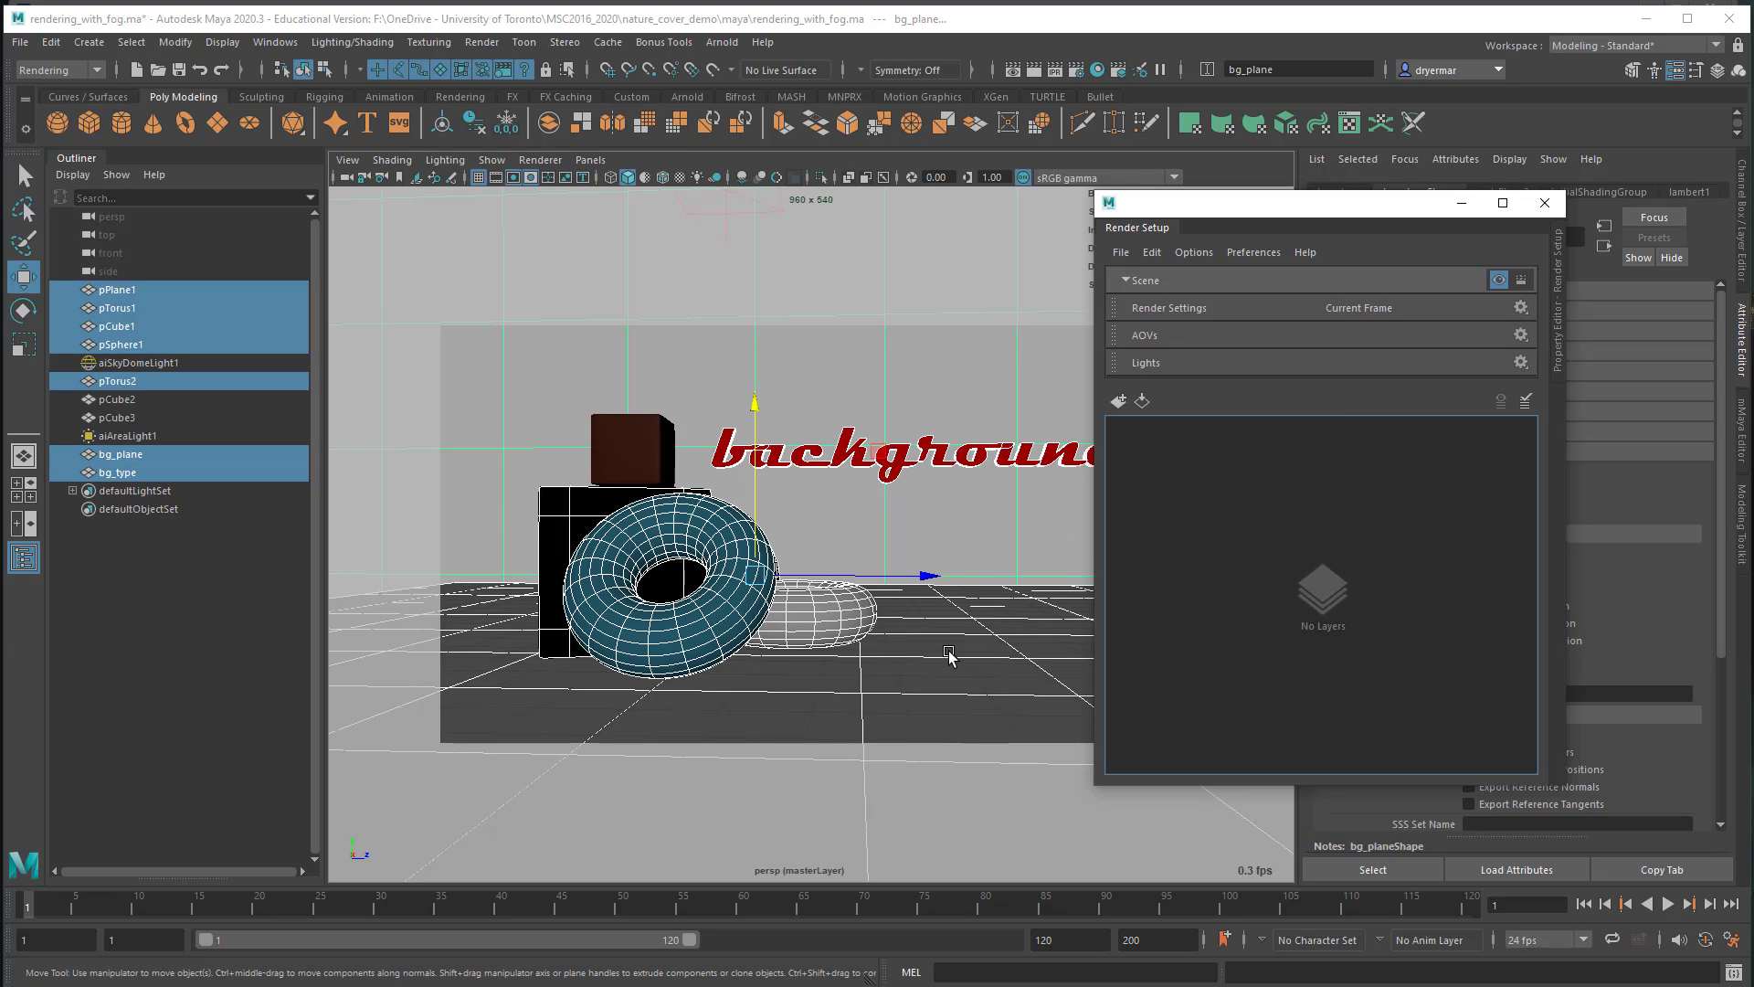
left_click(1544, 202)
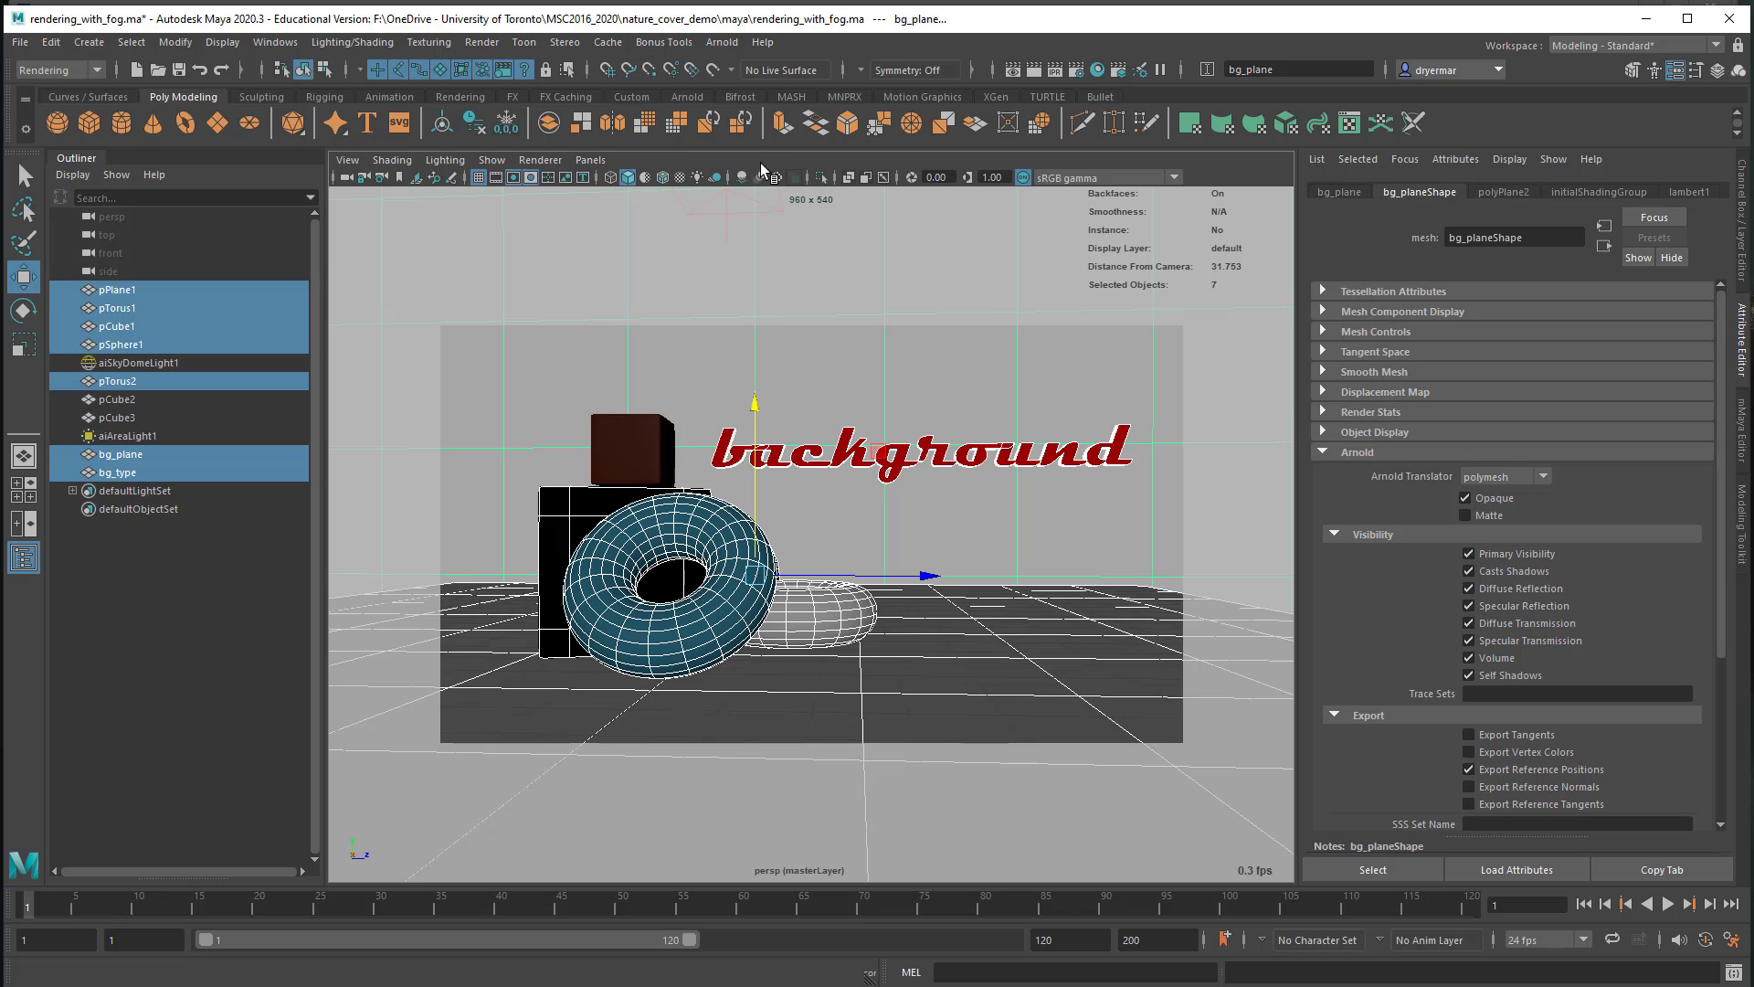
Step: Render the current frame of the master layer without fog in the Render View, and close the window after viewing it
left_click(724, 43)
left_click(728, 45)
left_click(1007, 72)
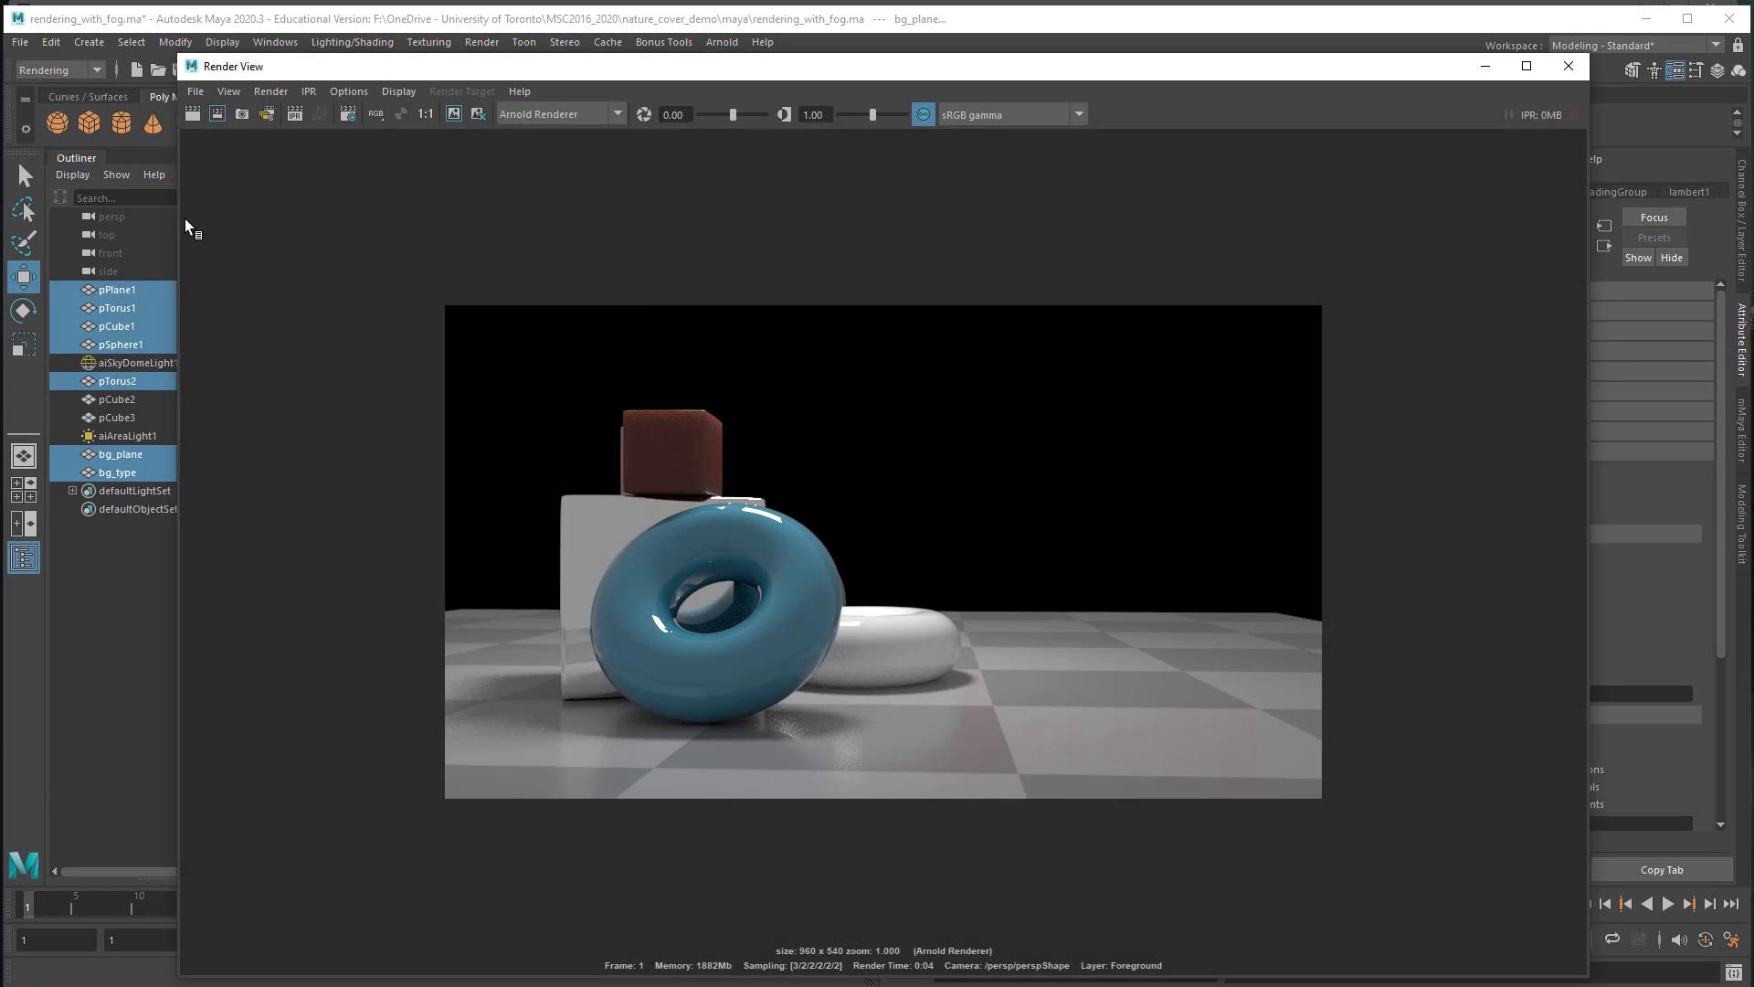
left_click(194, 118)
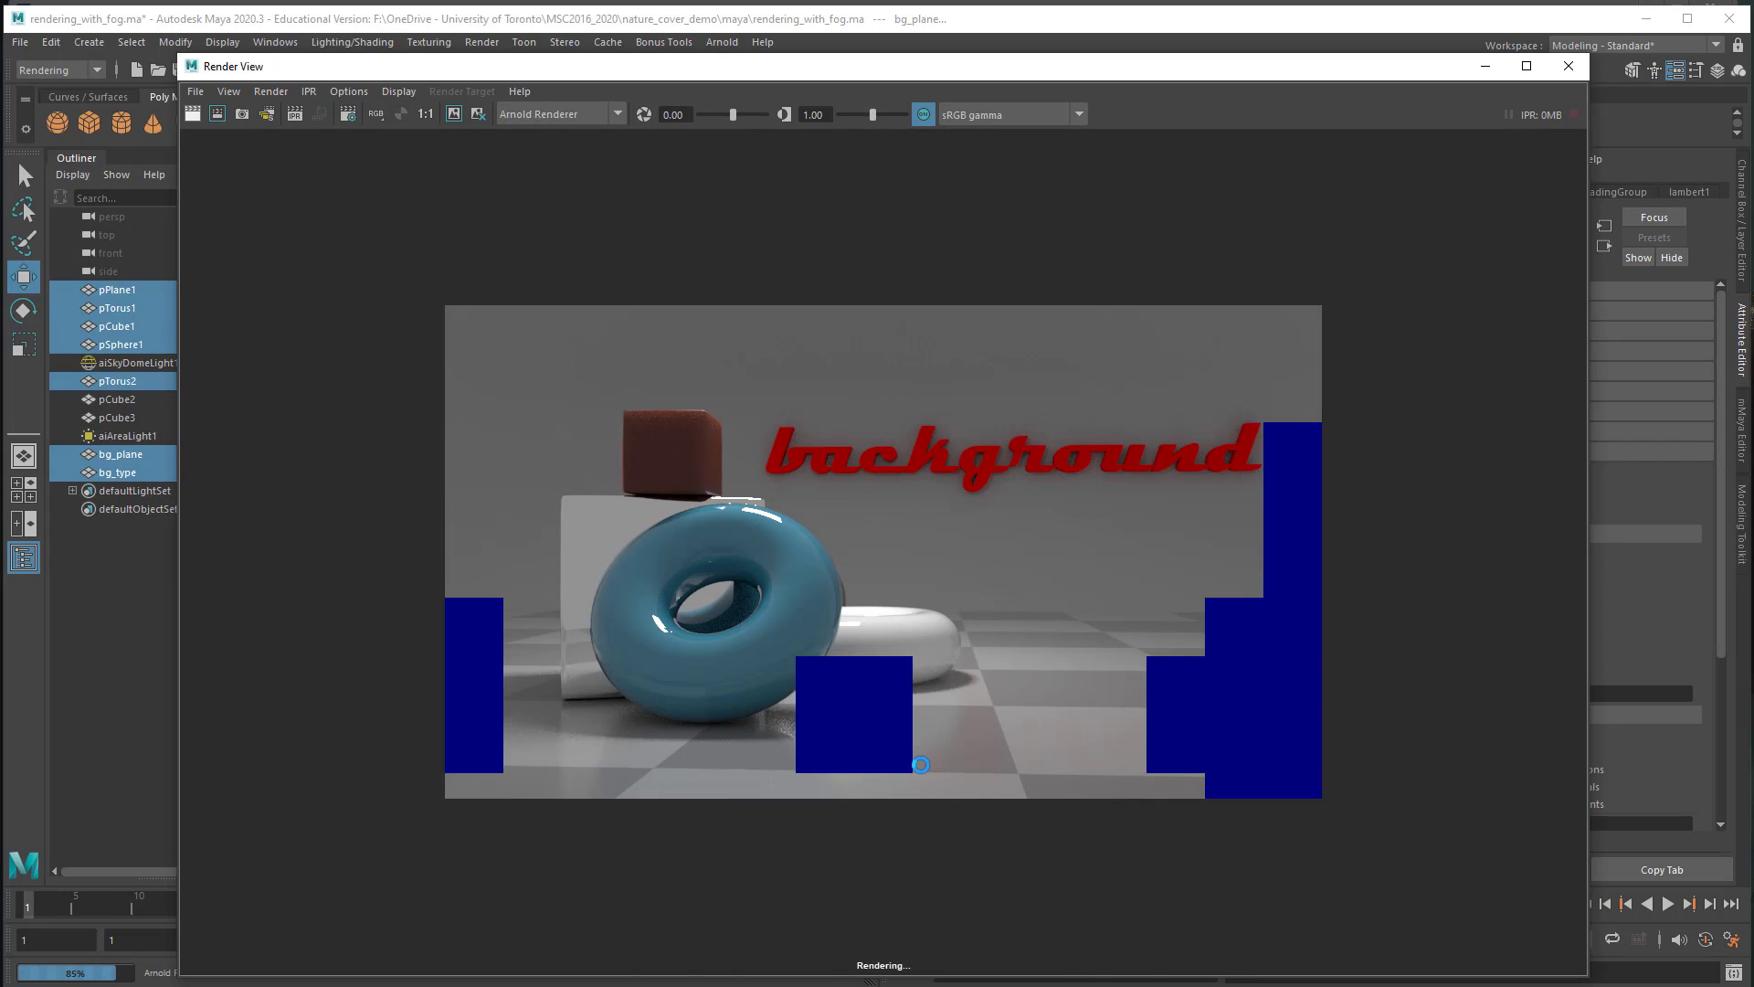
left_click_drag(1087, 66, 952, 58)
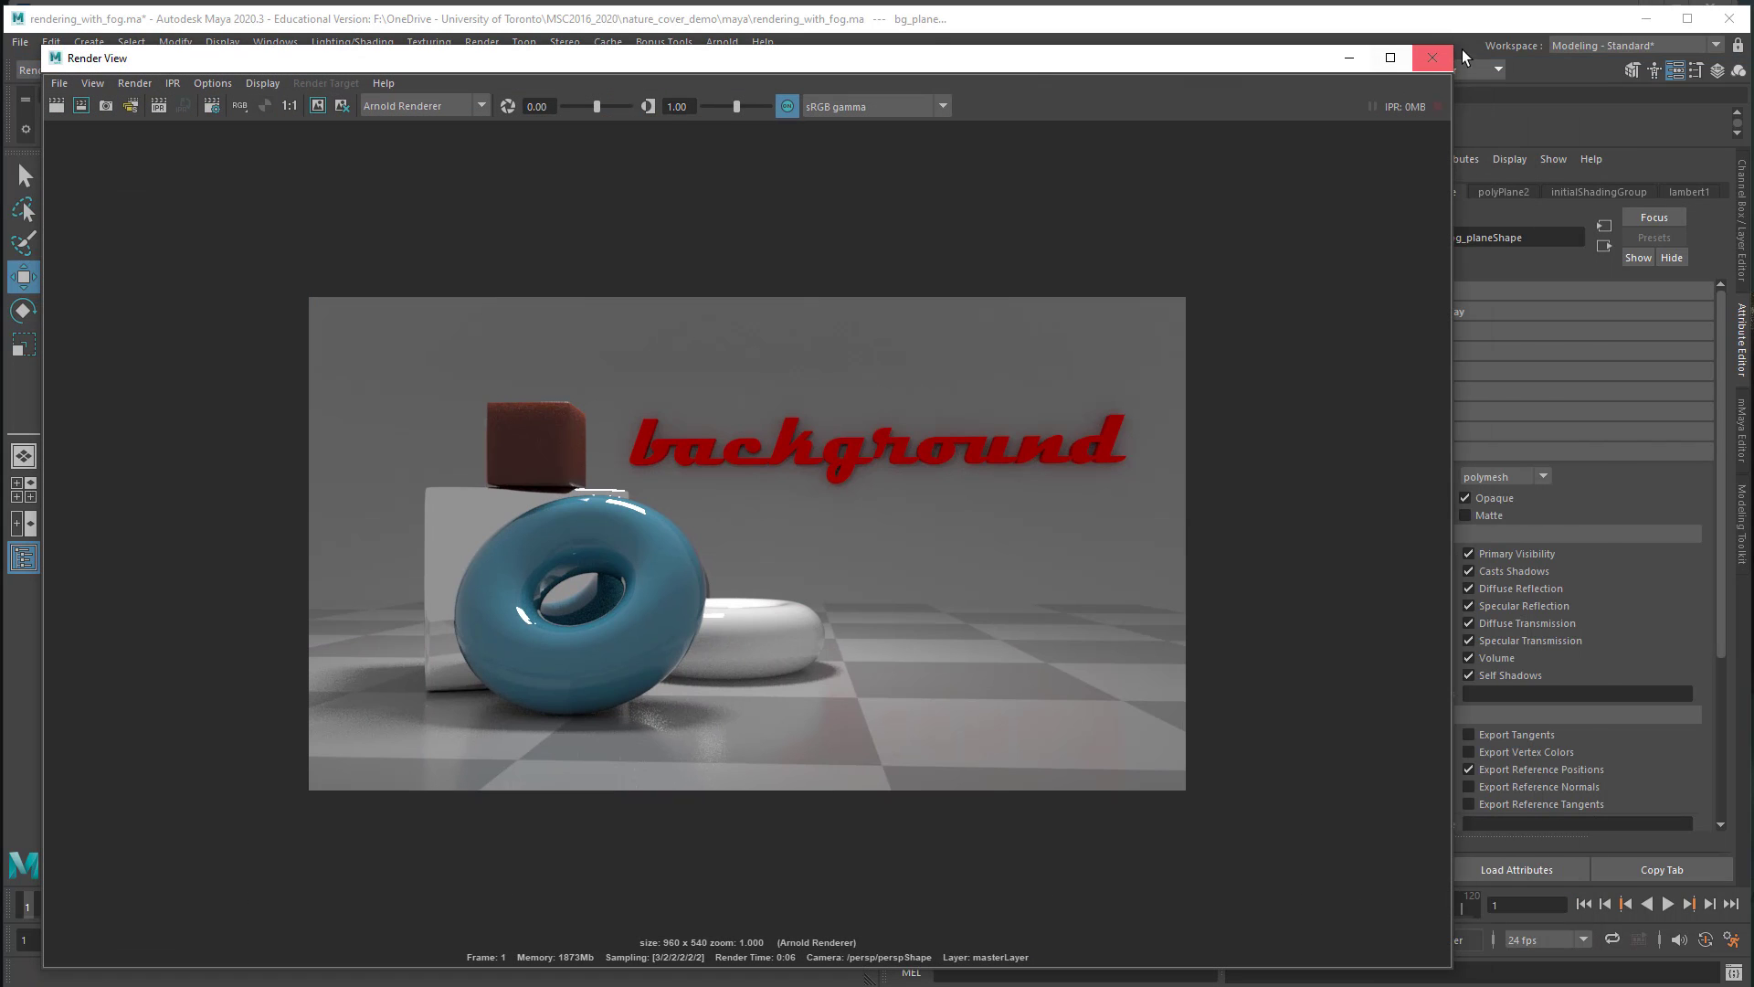
left_click_drag(1455, 56, 1149, 321)
left_click(1149, 321)
Step: Open the Render Settings, move the window aside and show the attributes of the aiAtmosphereVolume assigned as the environment's Atmosphere
left_click(1097, 70)
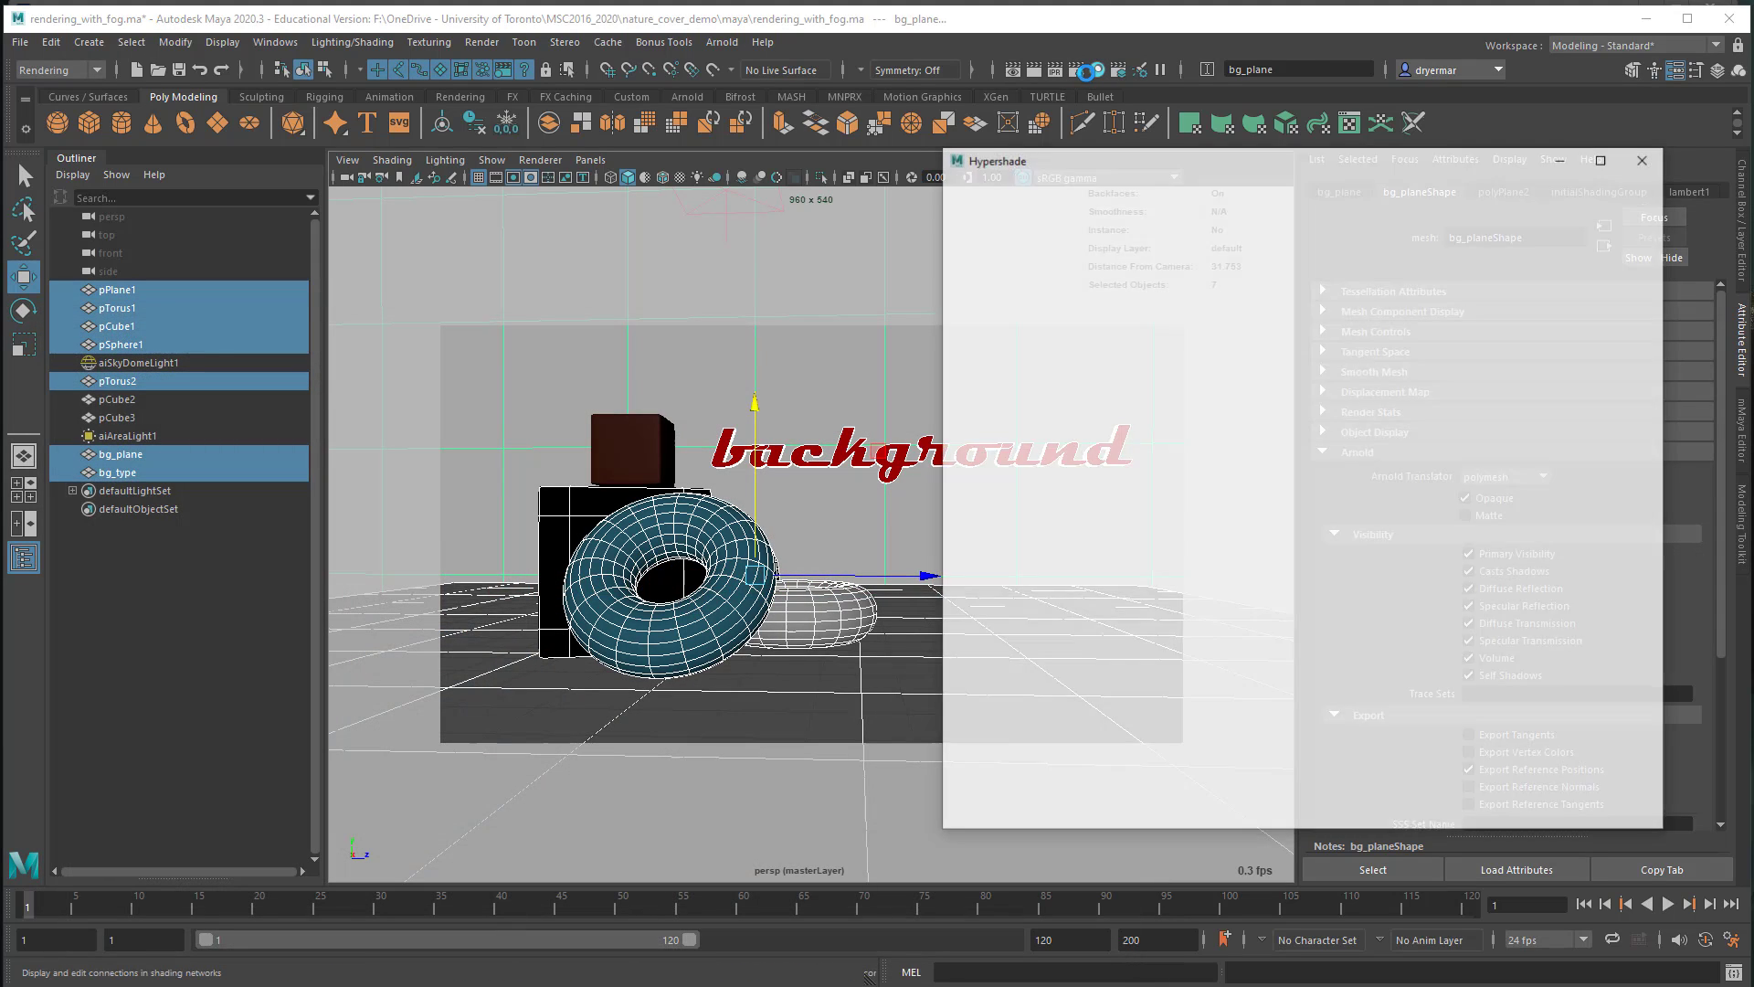
left_click(1647, 157)
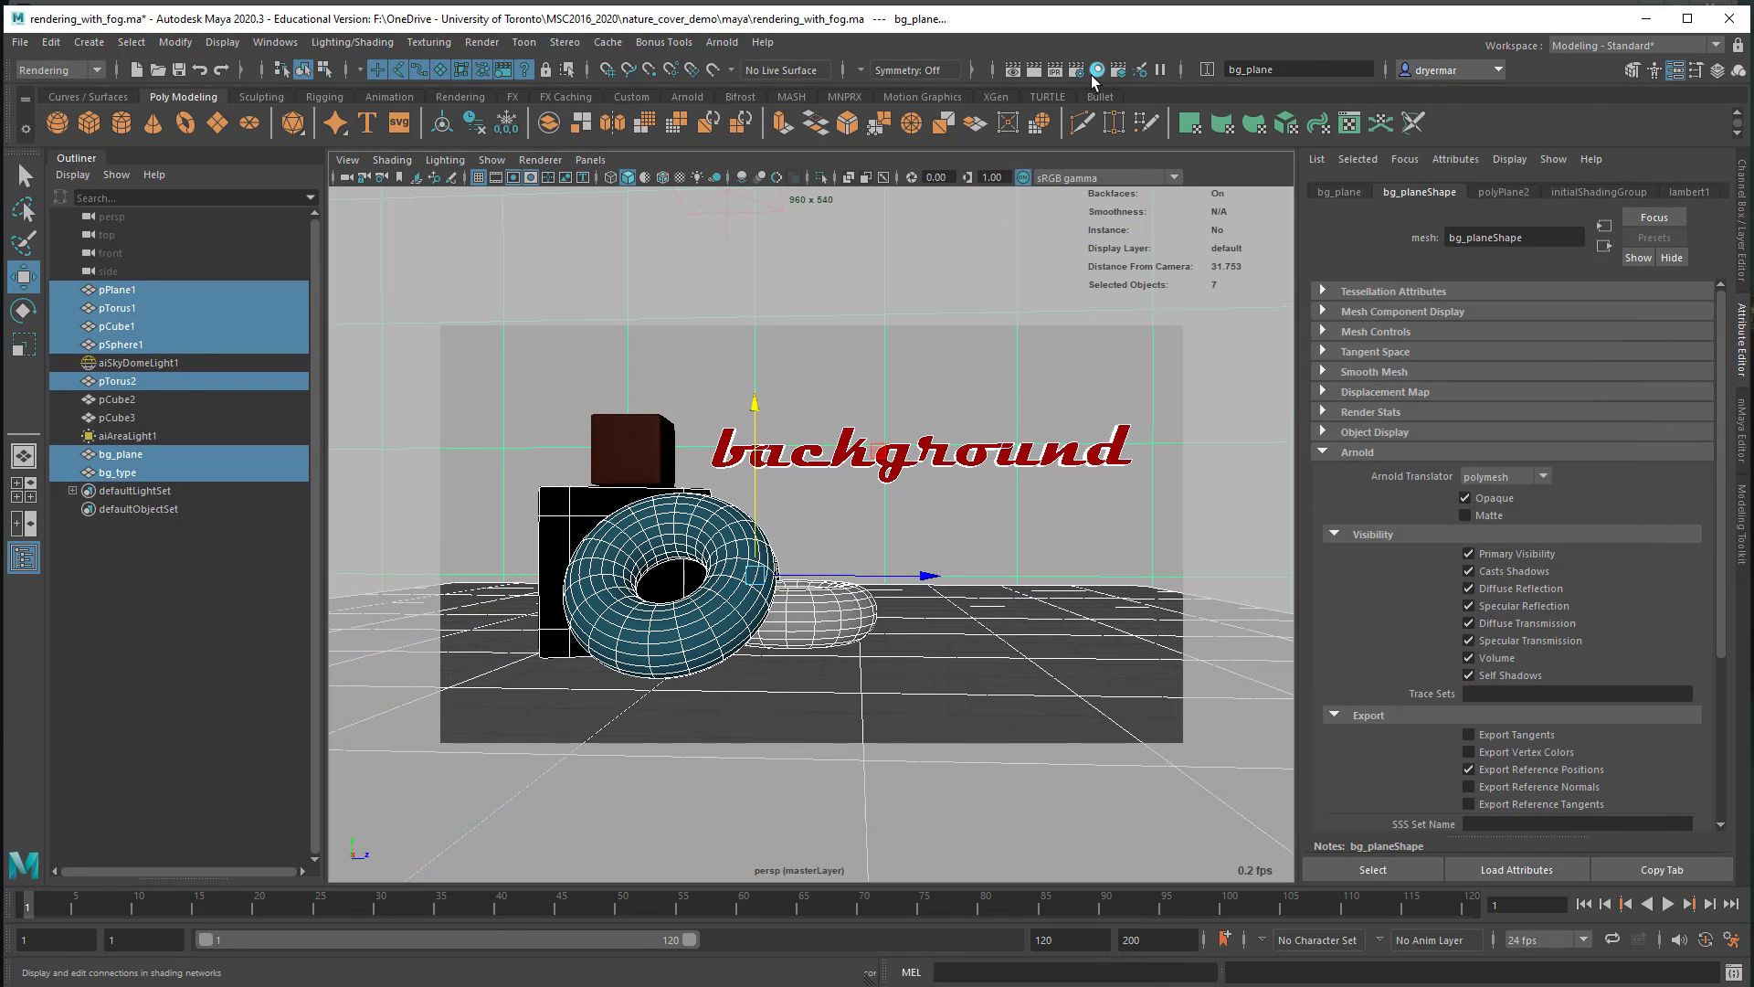
left_click(1078, 72)
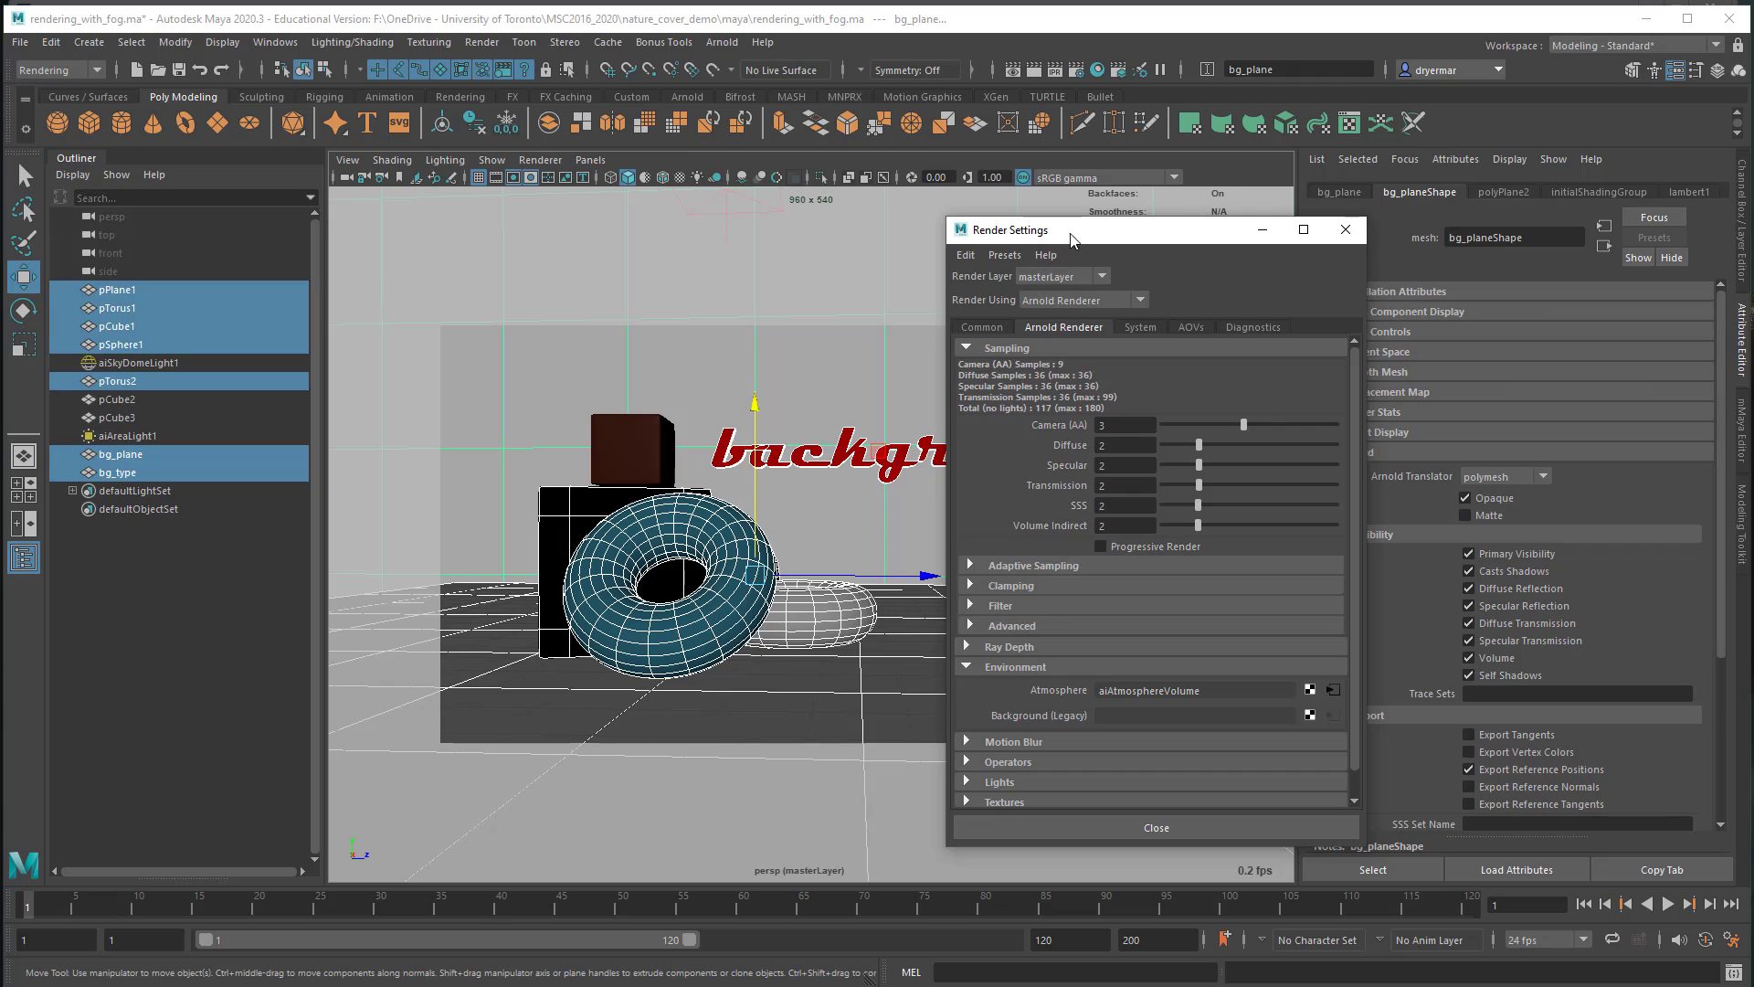
left_click_drag(1083, 233, 681, 145)
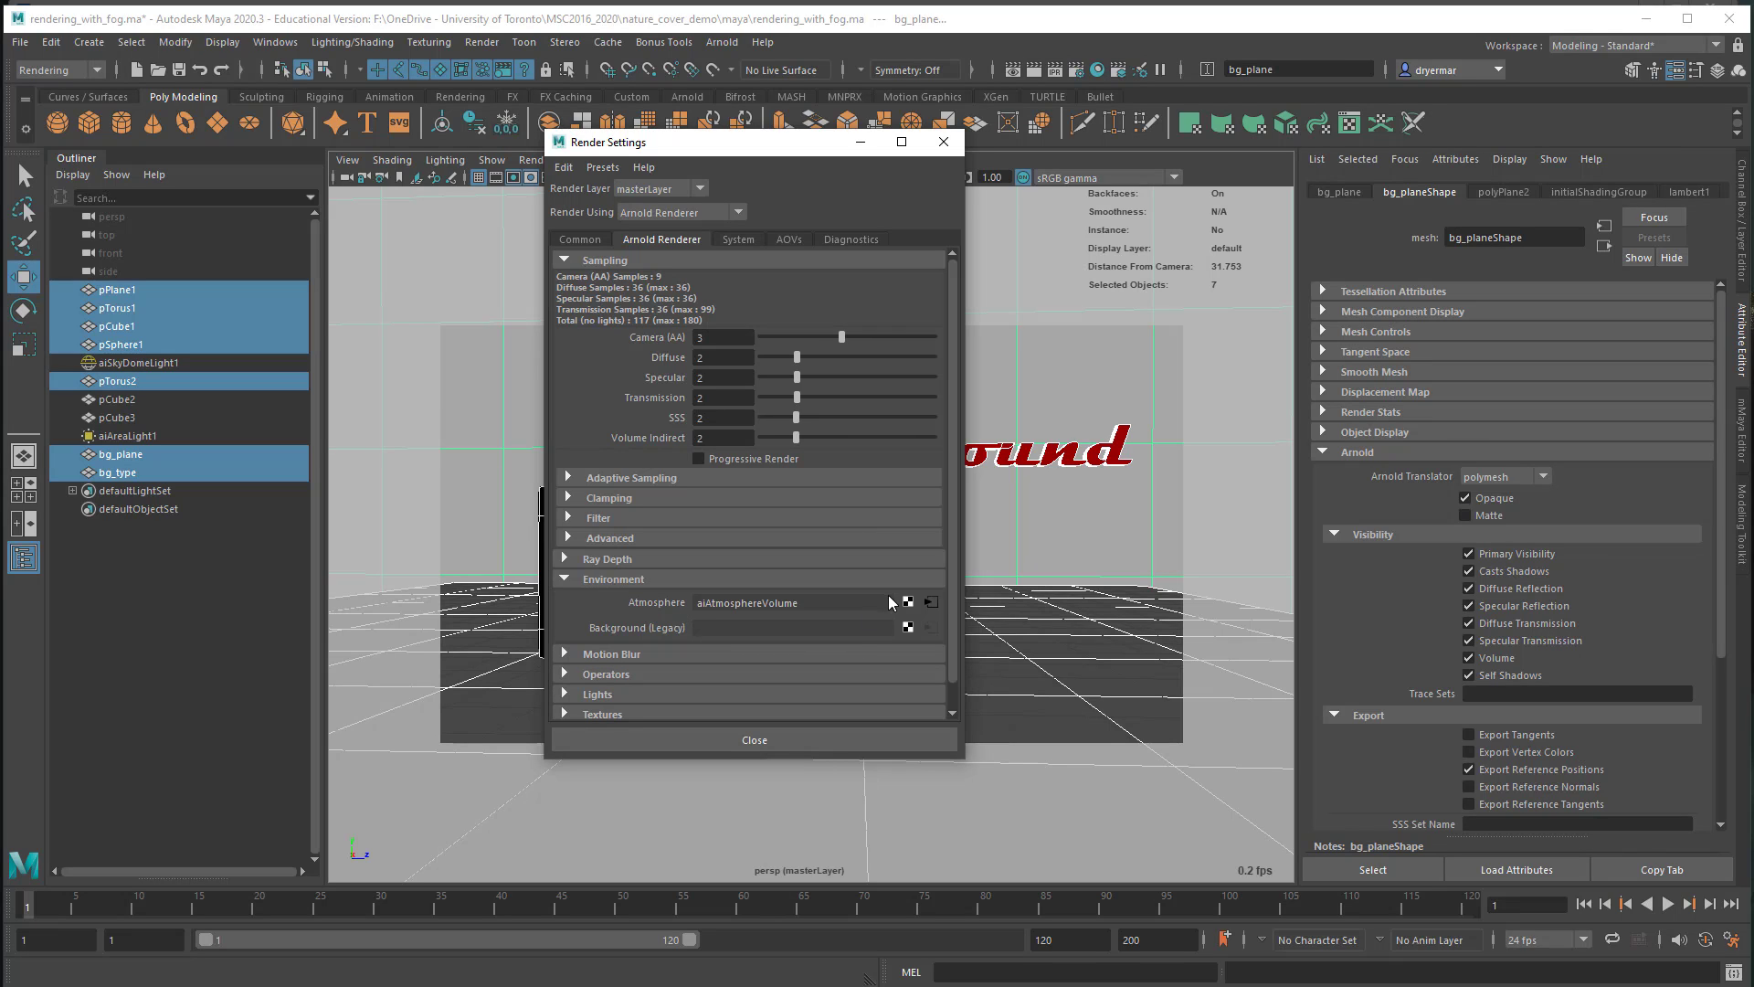
left_click(906, 602)
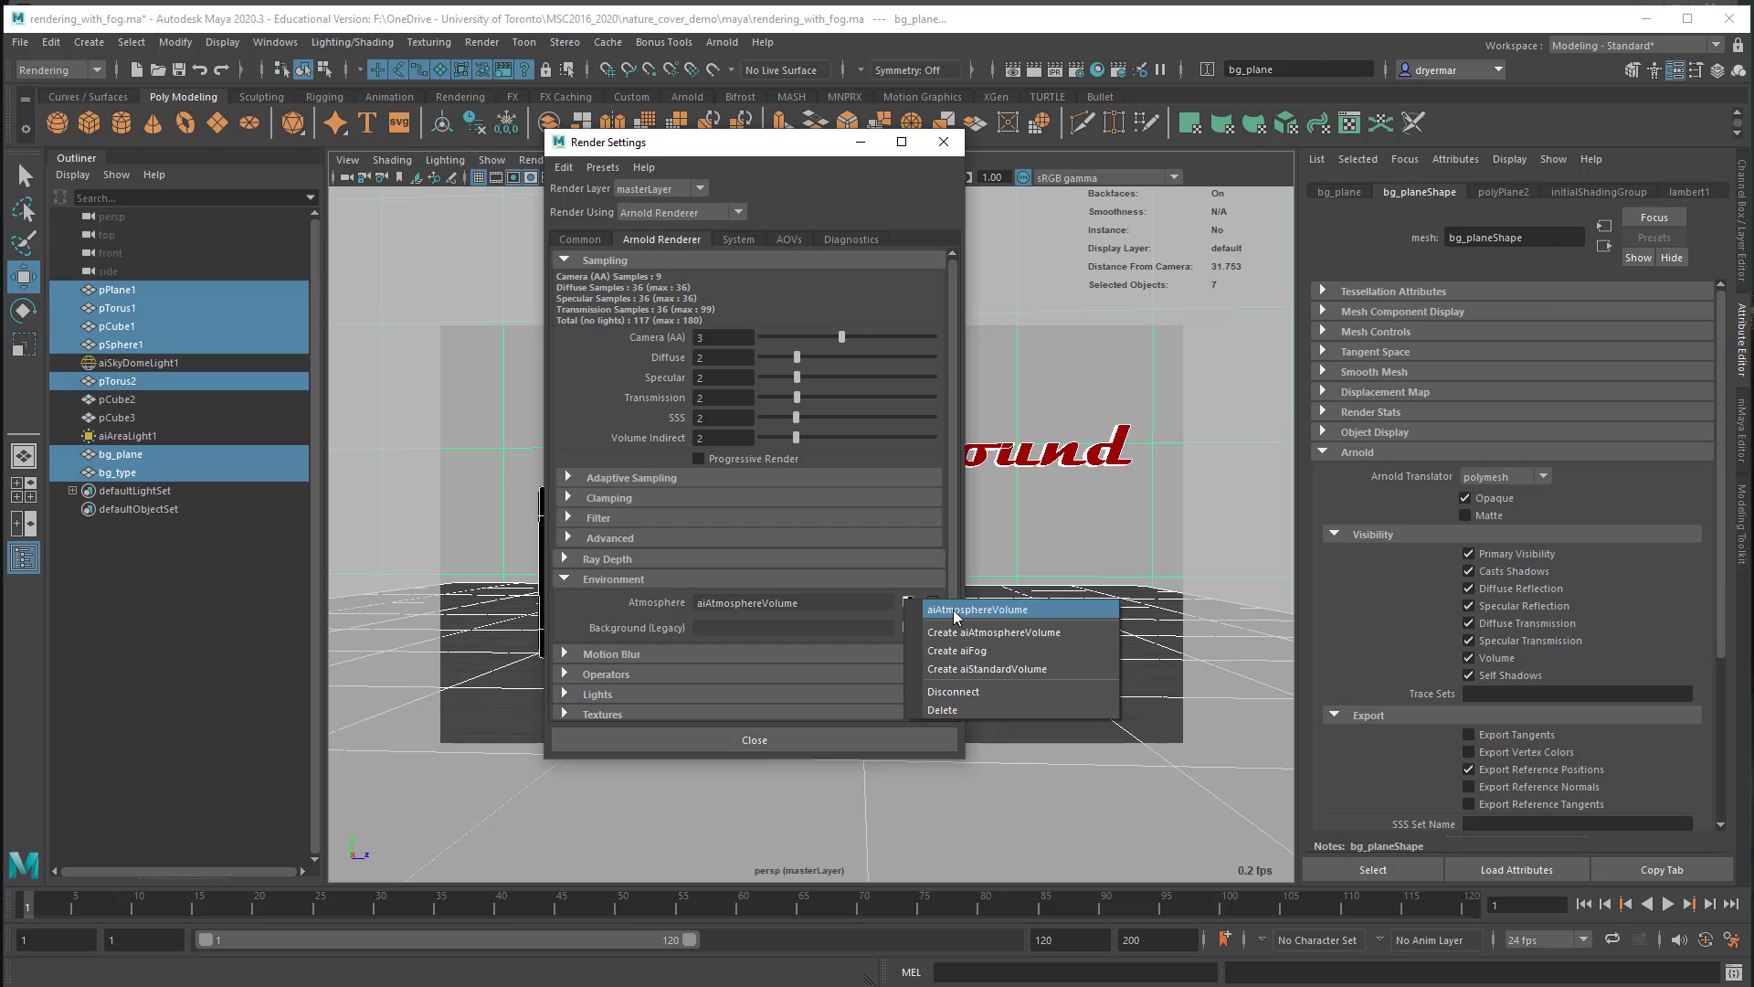
left_click(954, 610)
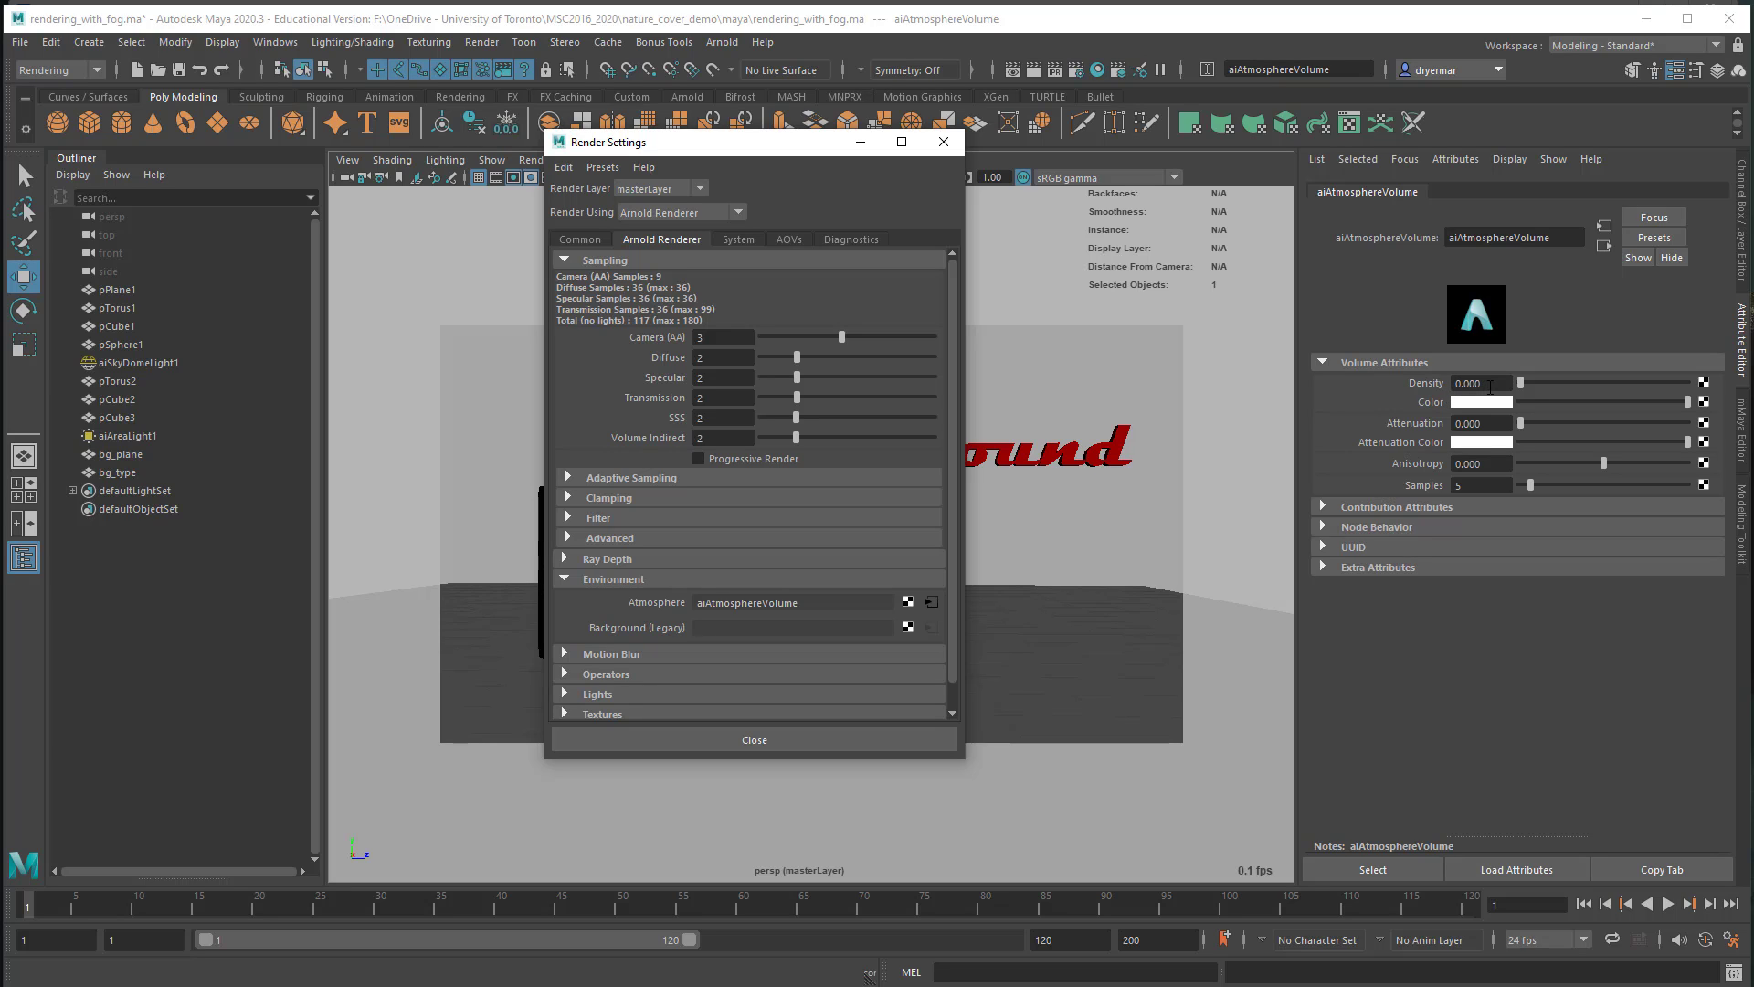
Step: Set the aiAtmosphereVolume's density to 0.03 and close the Render Settings
left_click_drag(1493, 385, 1421, 381)
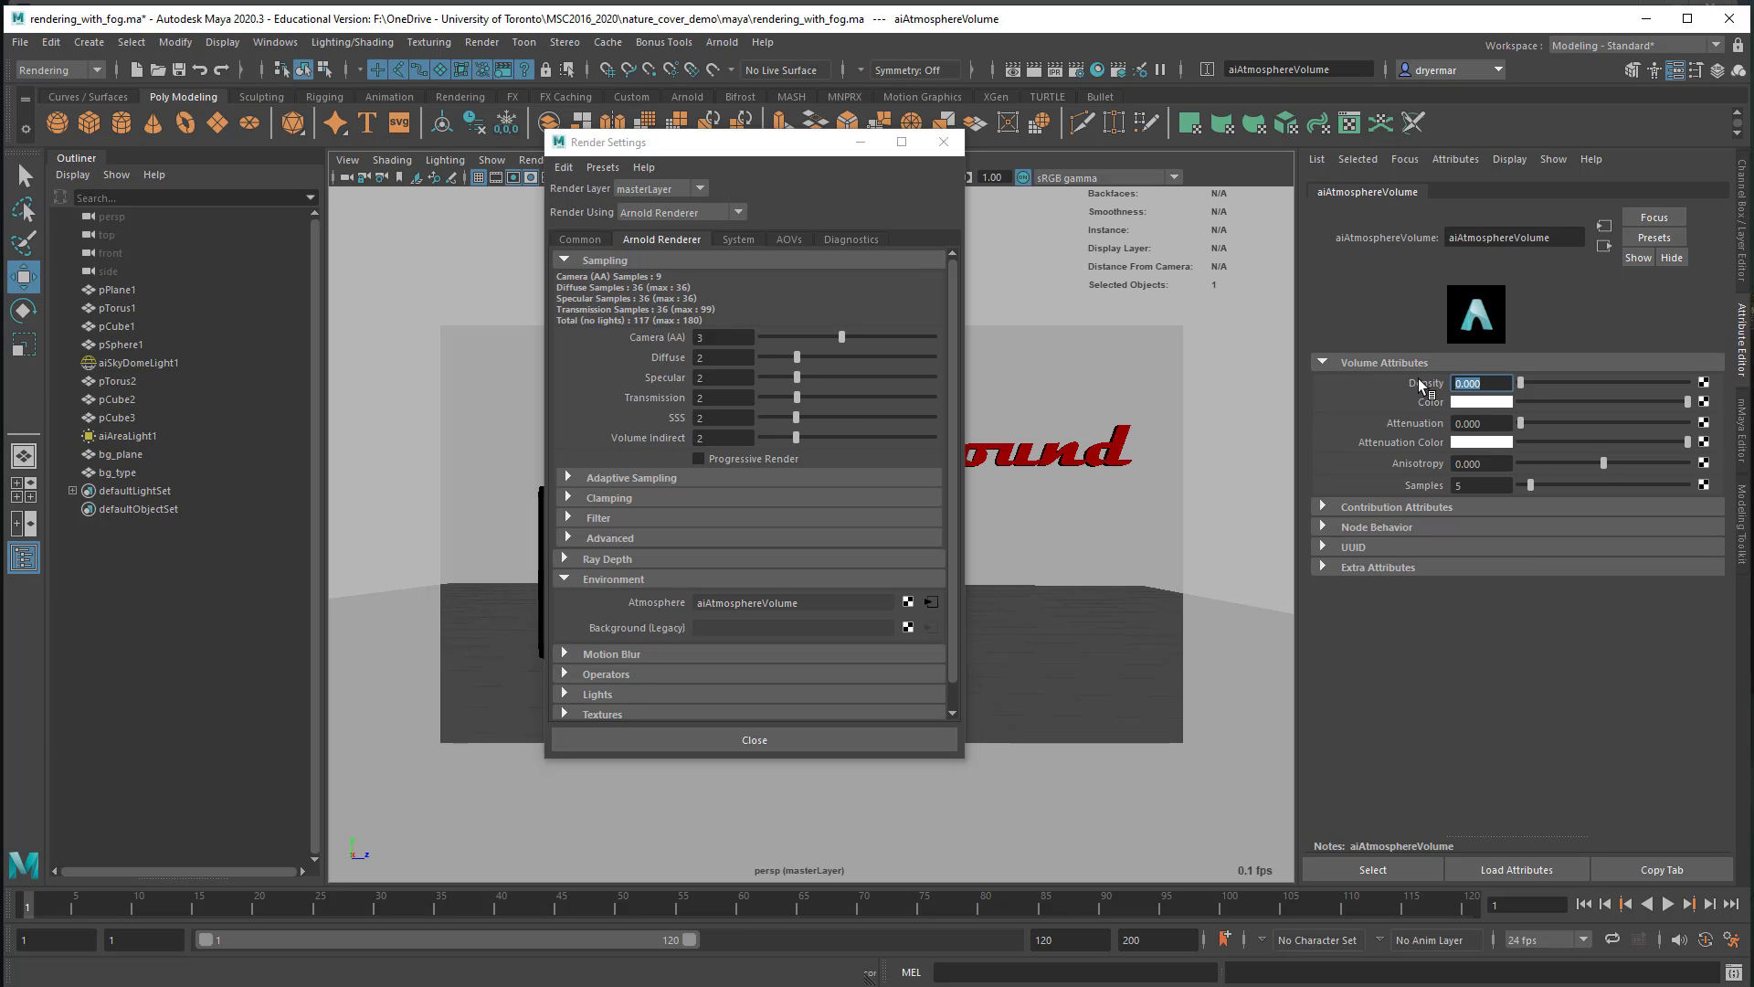
type("0")
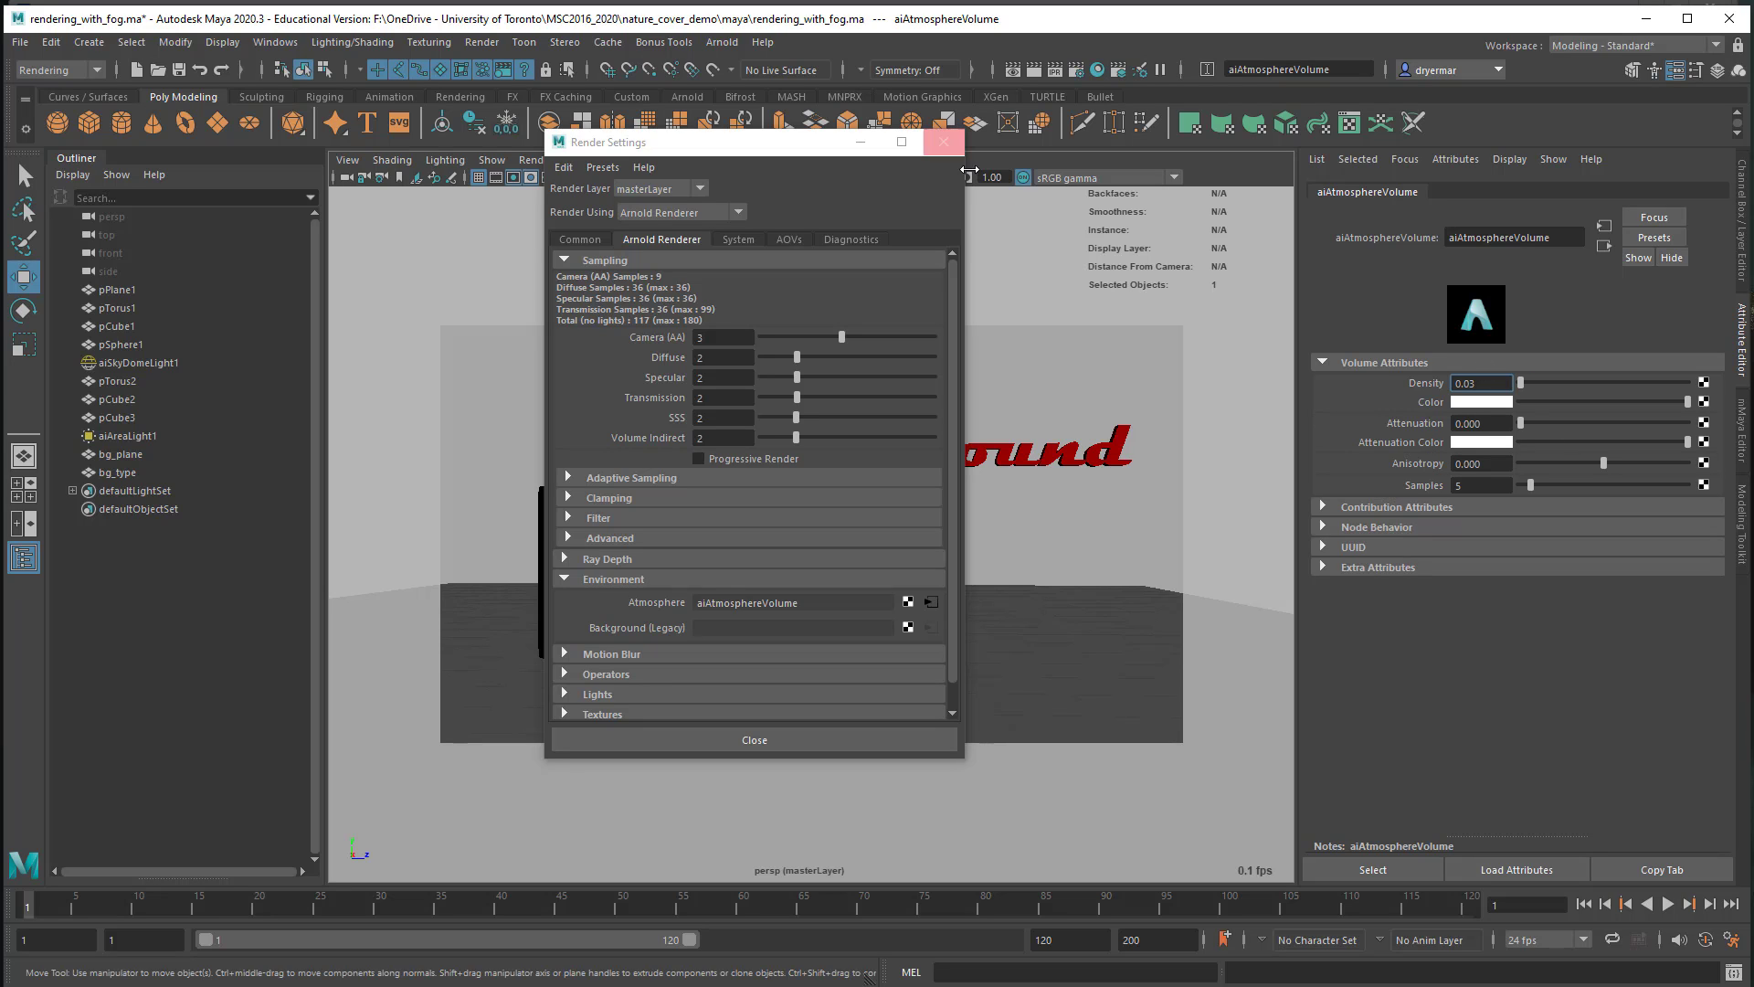
left_click(948, 144)
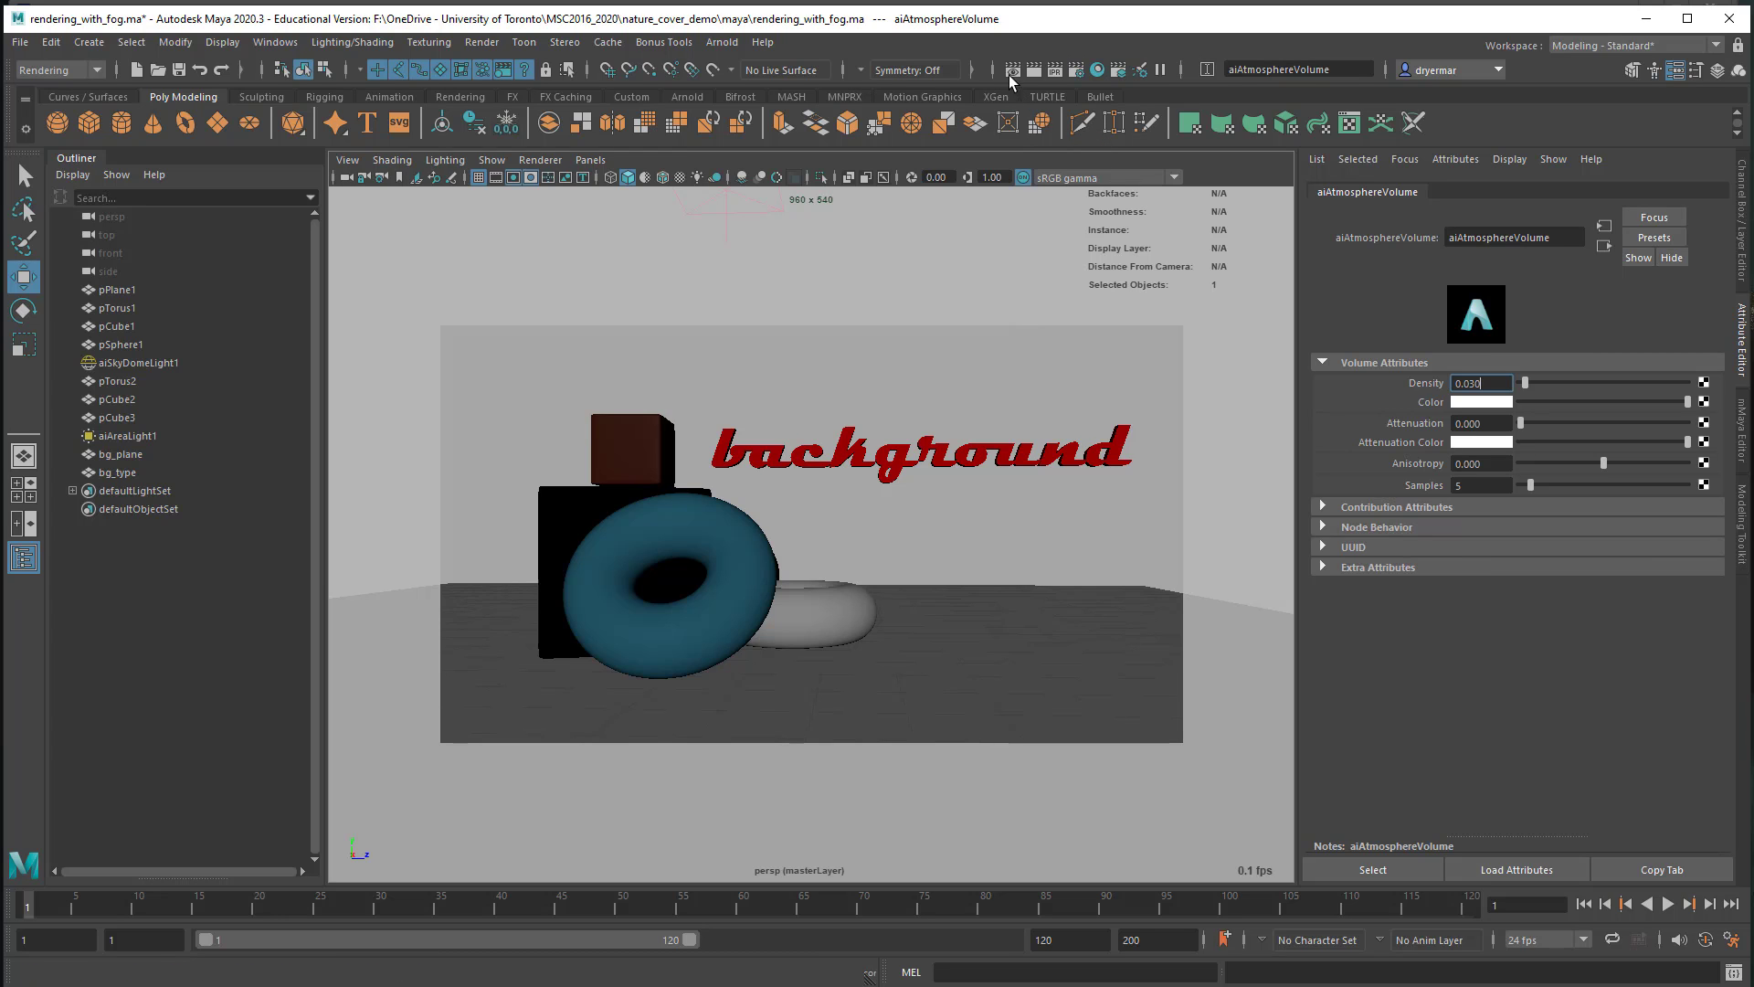
Step: Show the Render View clear of the volume attributes and render the current frame with the fog
left_click(1011, 72)
left_click_drag(879, 315, 1060, 178)
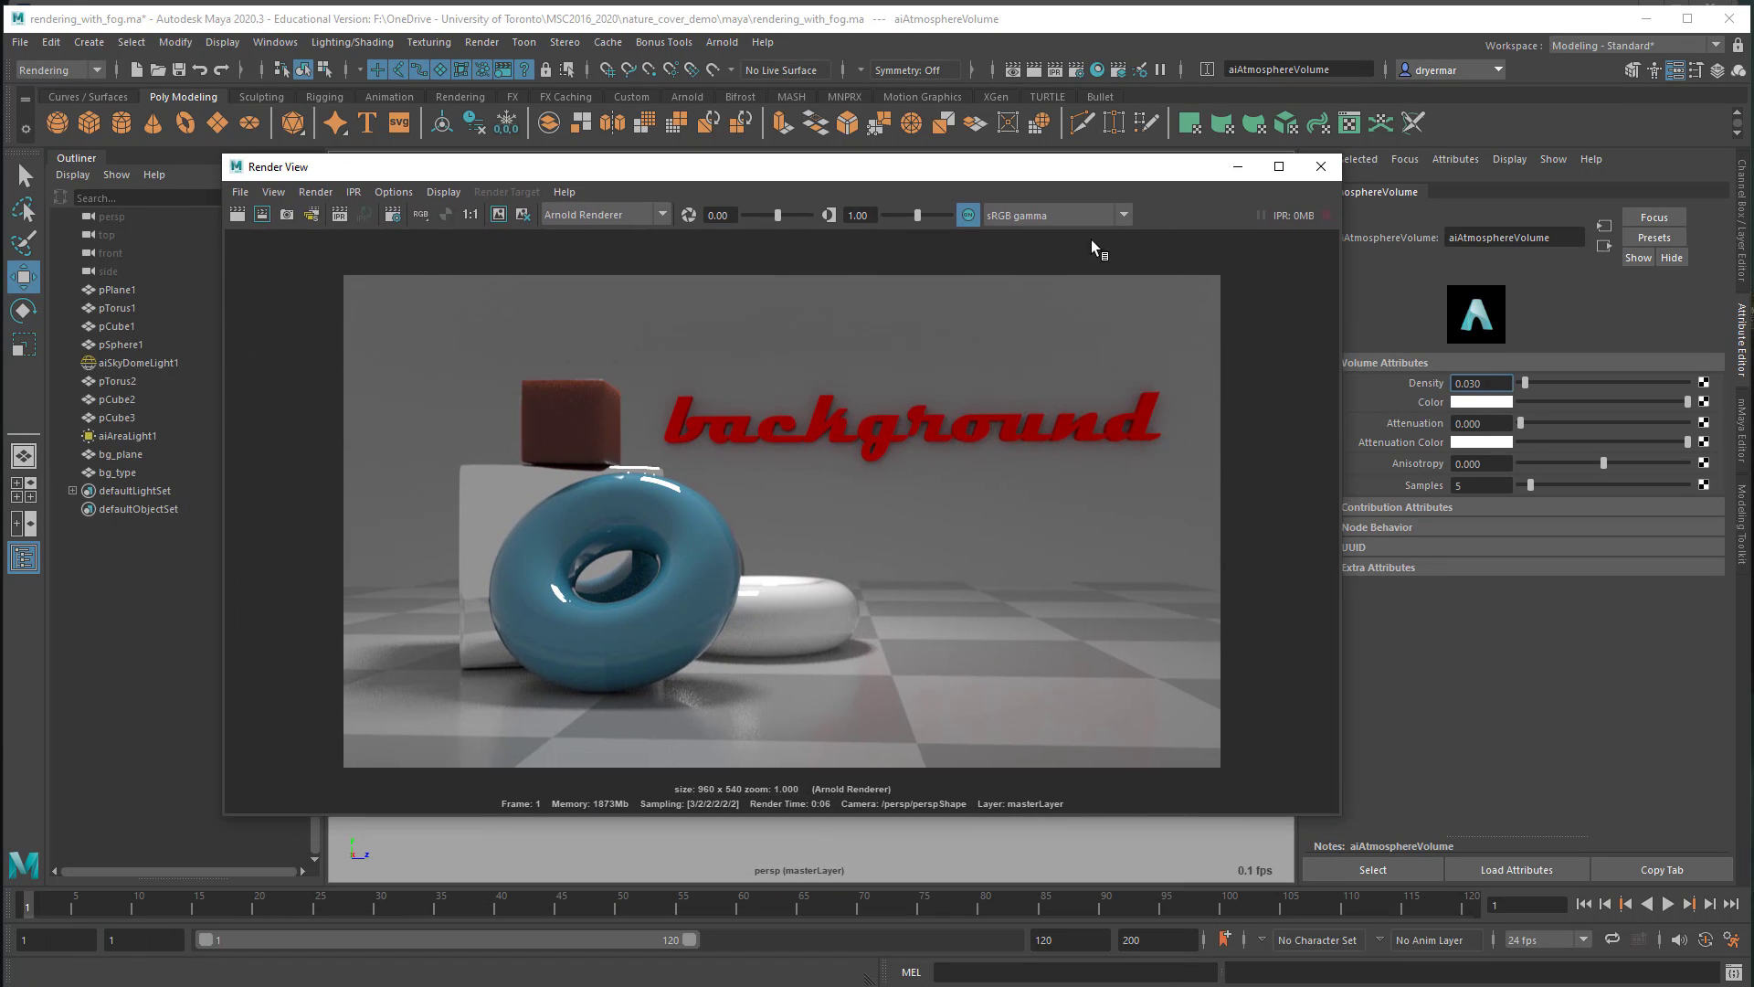
left_click(239, 216)
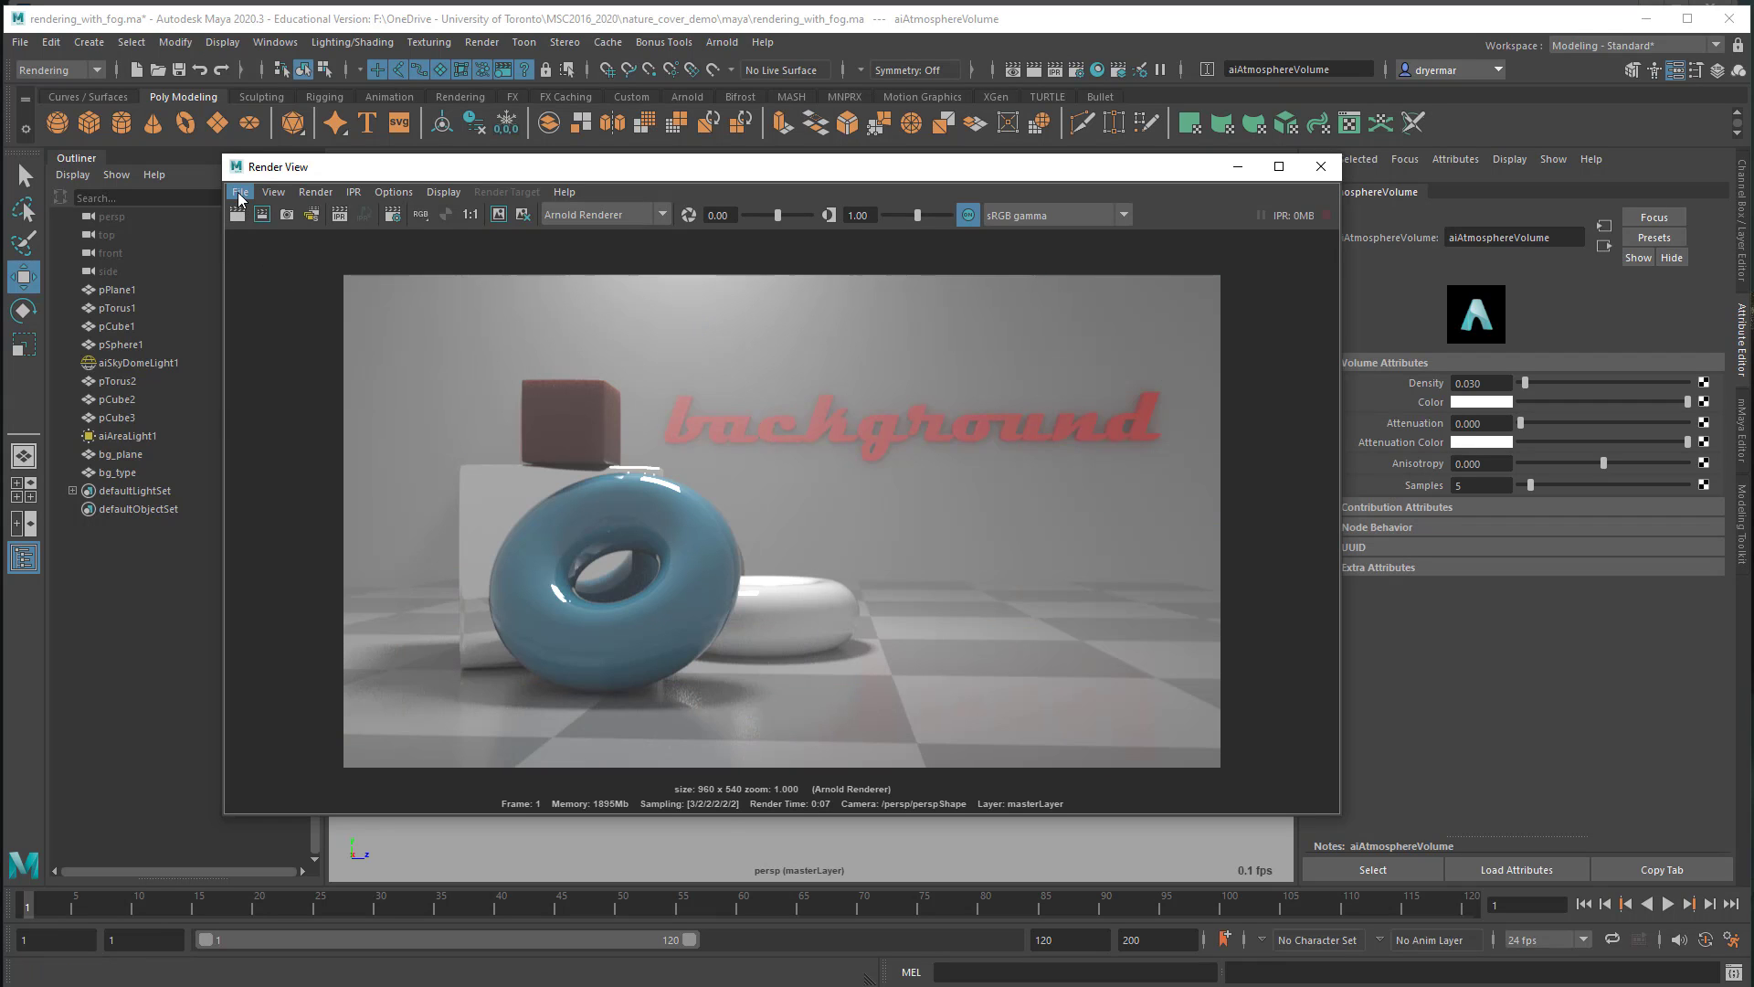
Step: Save the fog render to the renders folder as an OpenEXR image named demo_beuaty_fog
left_click(240, 195)
left_click(289, 243)
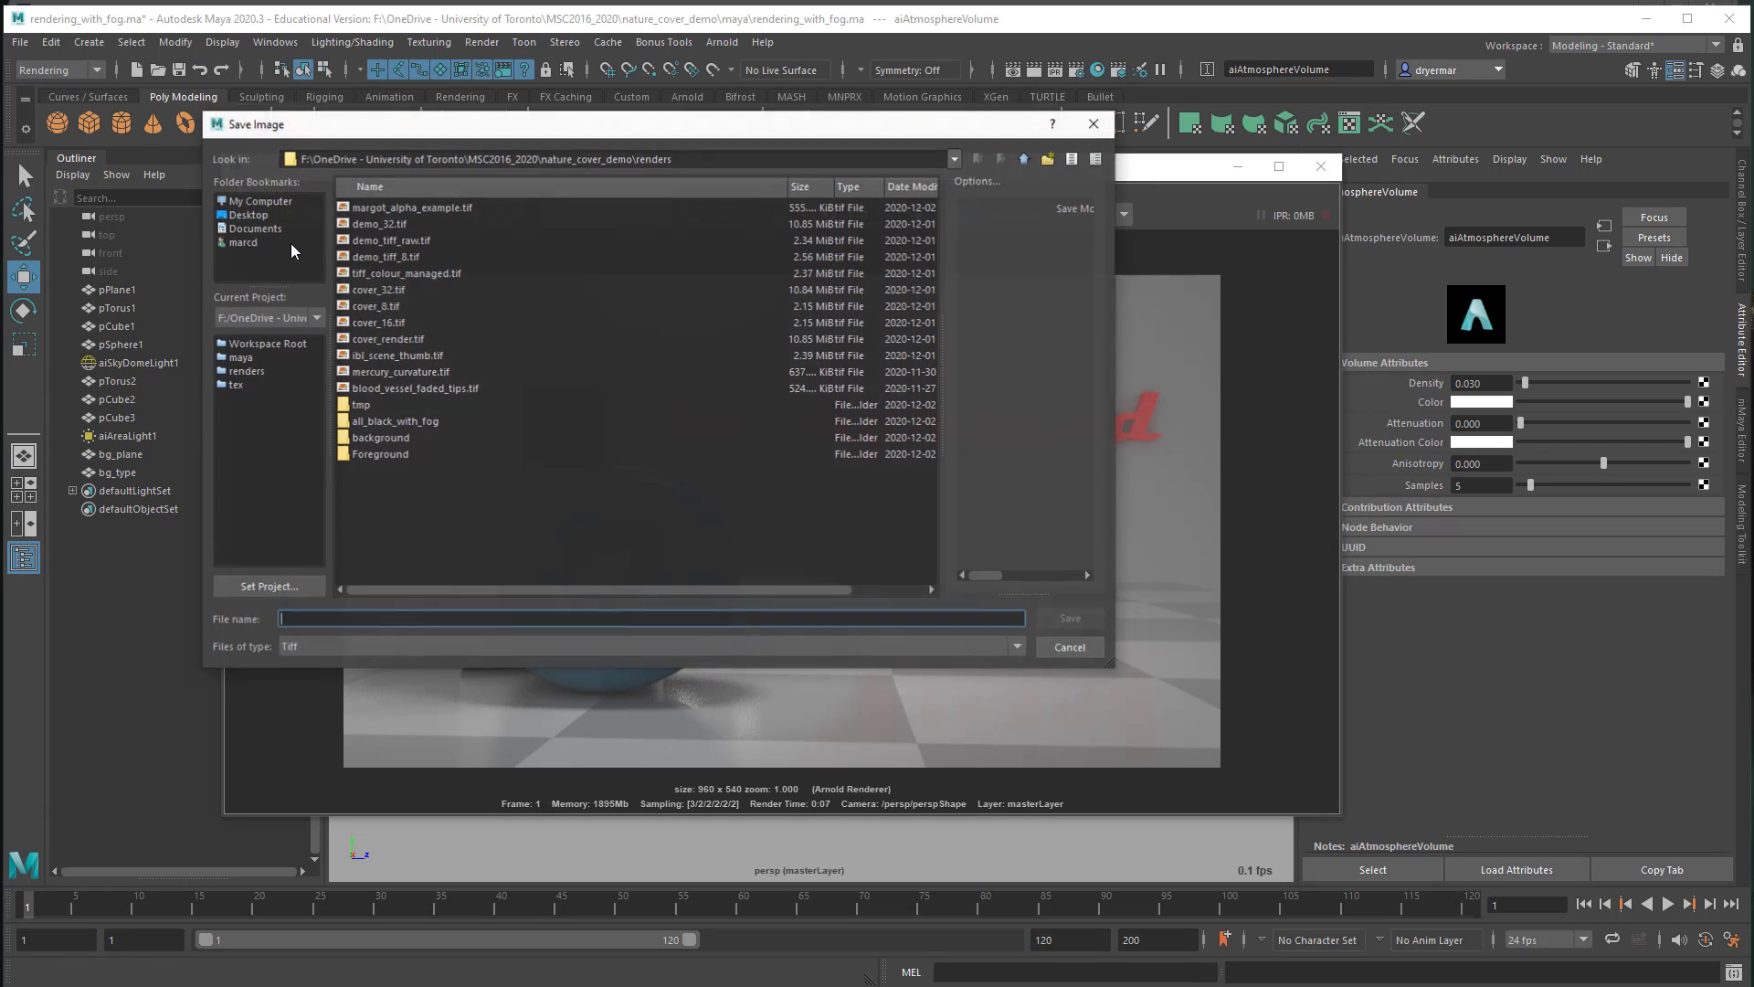
left_click(292, 646)
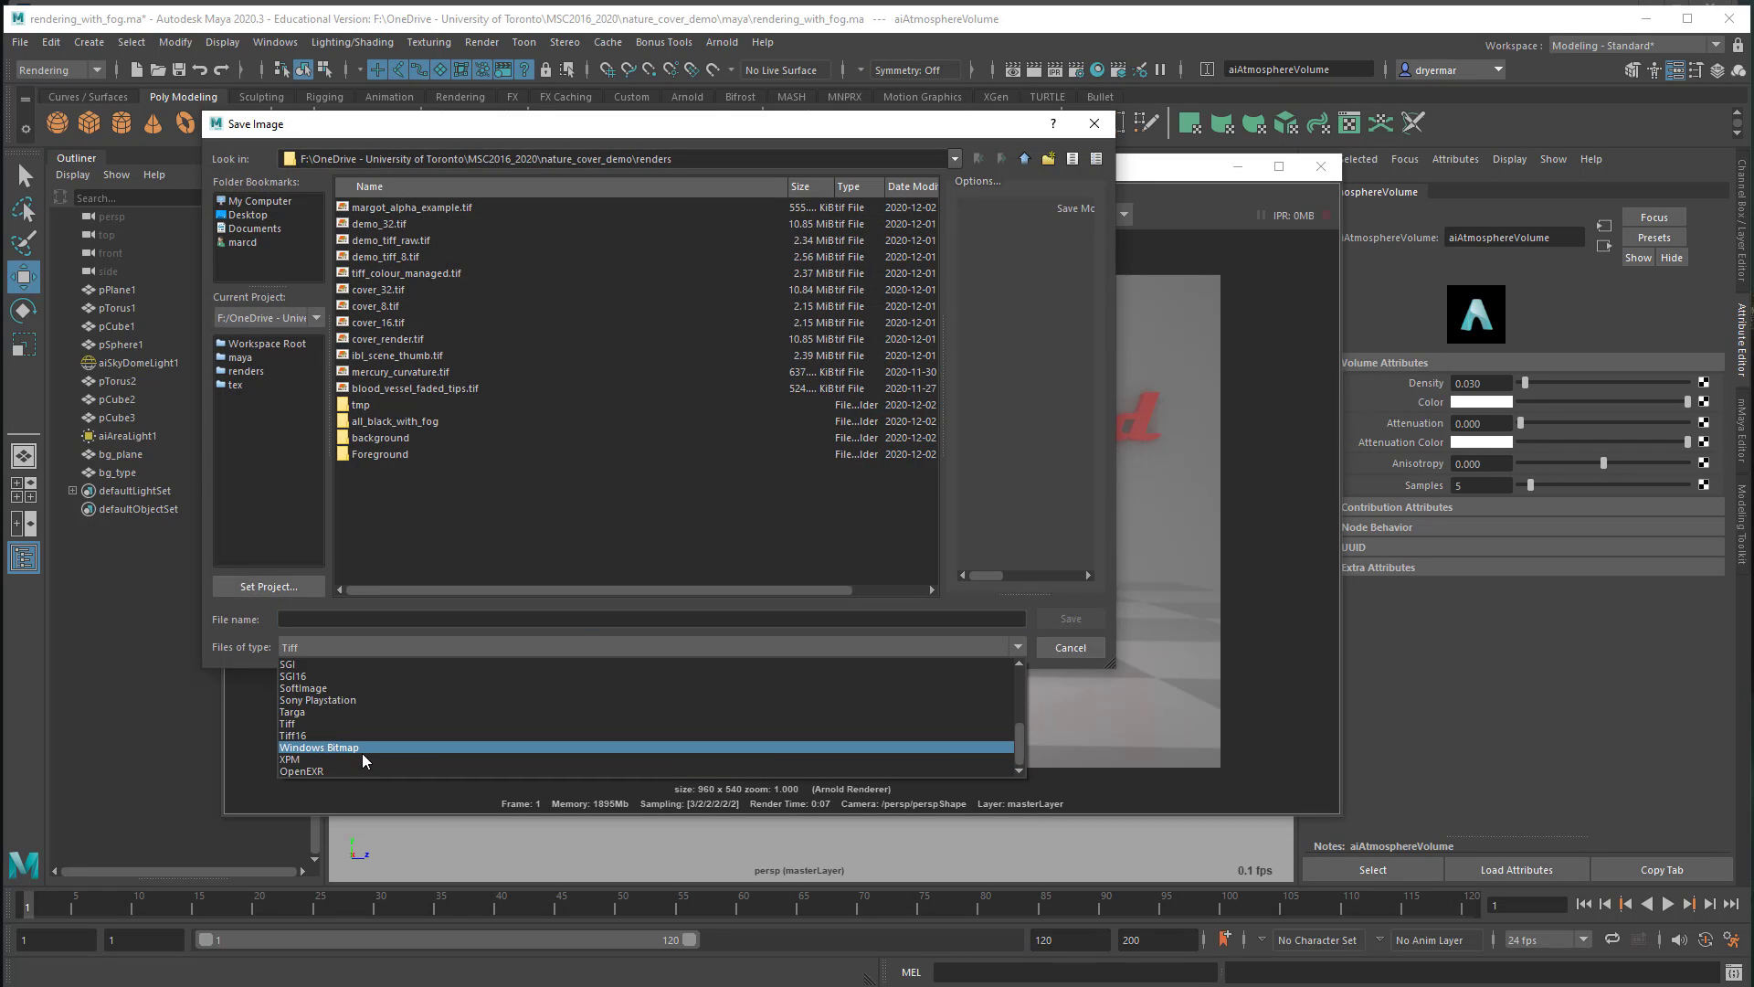
left_click(339, 772)
left_click(313, 618)
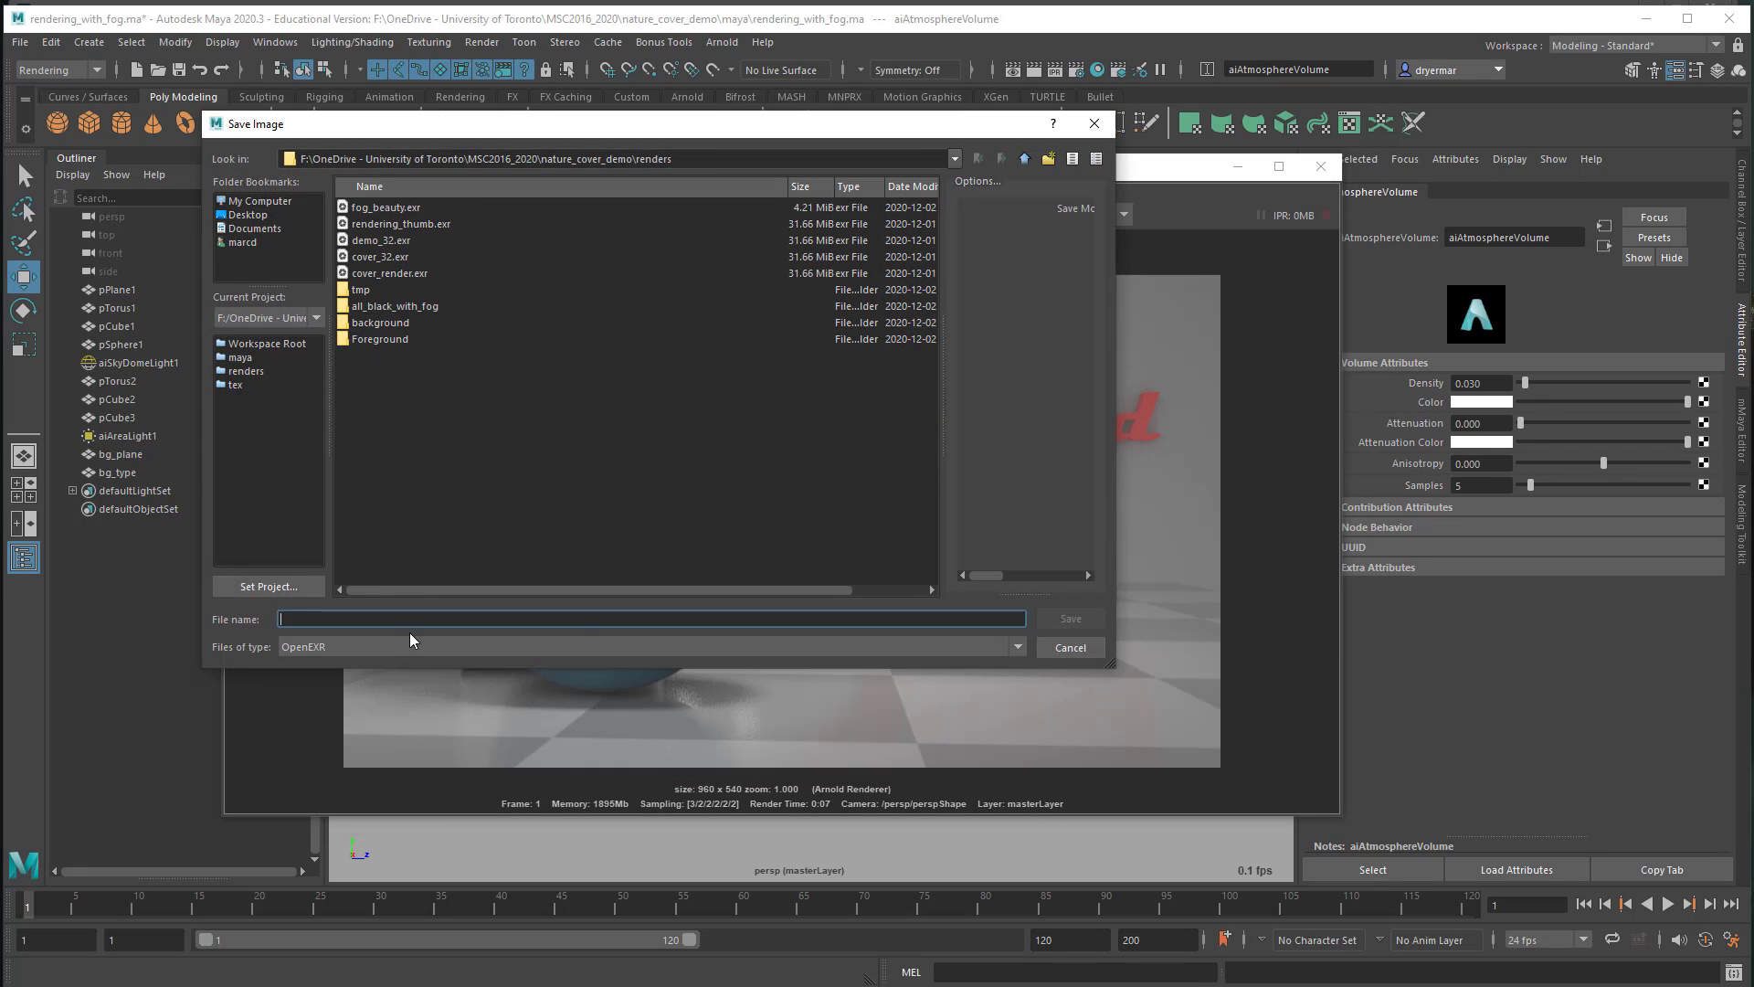
type("demo_beu")
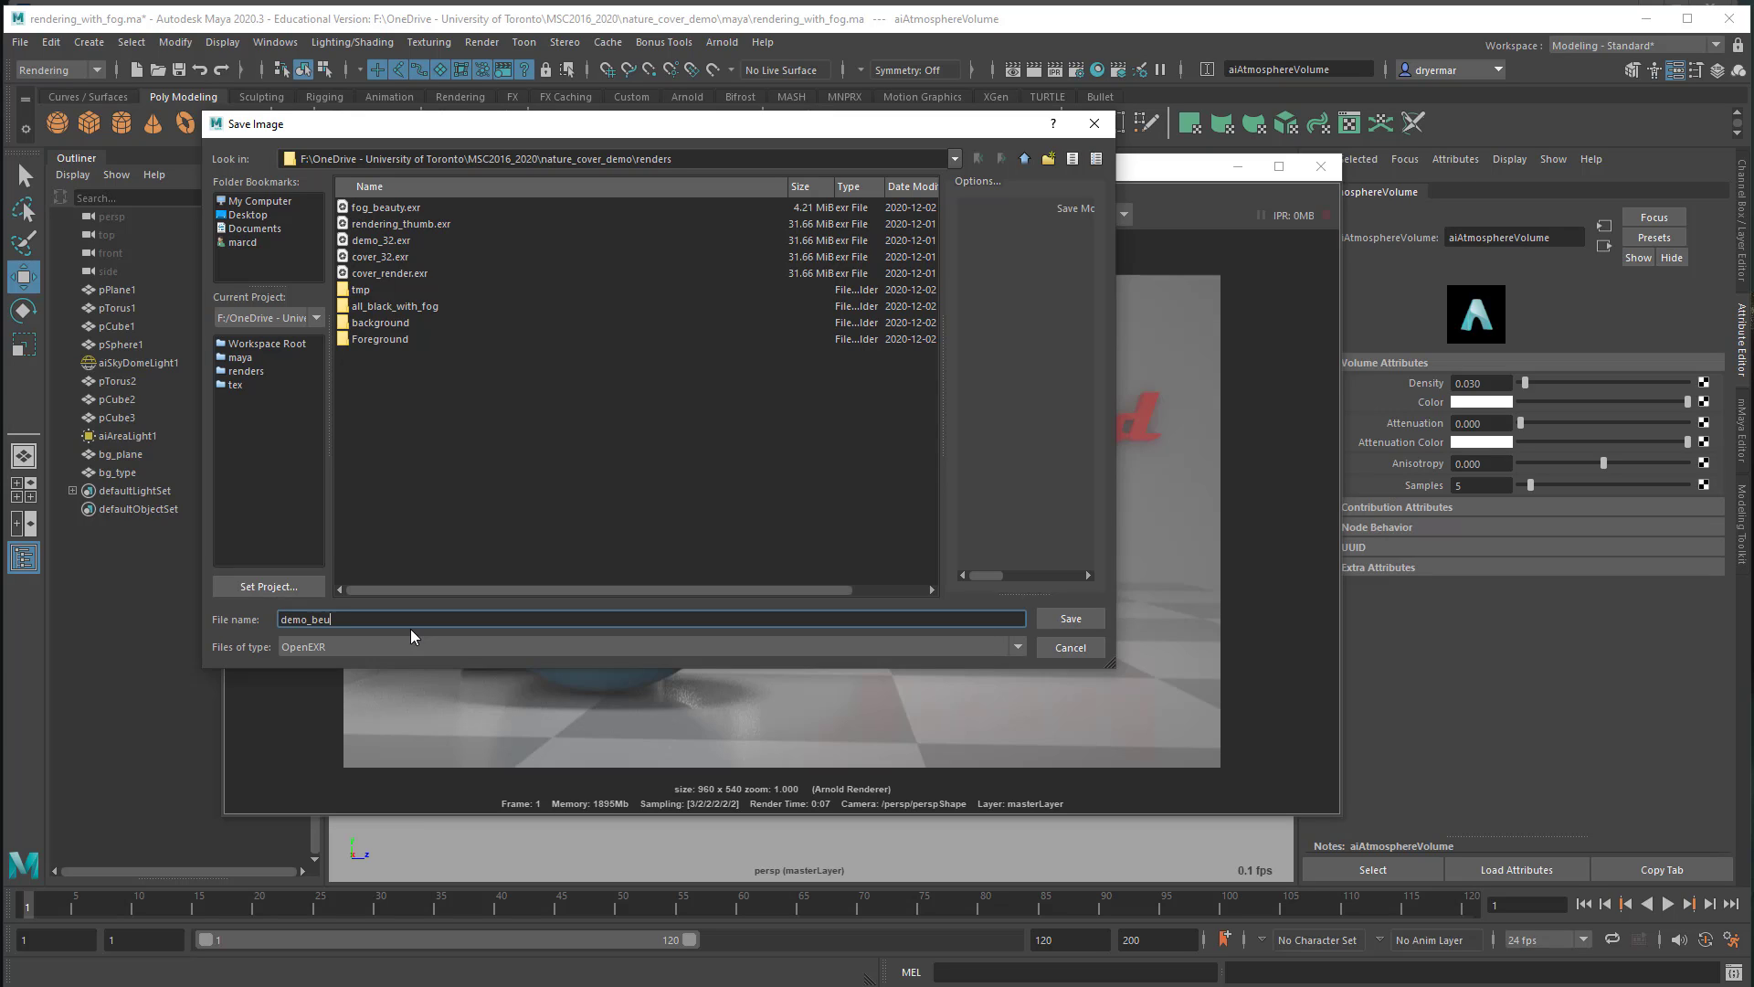
type("aty_fog")
left_click(1055, 616)
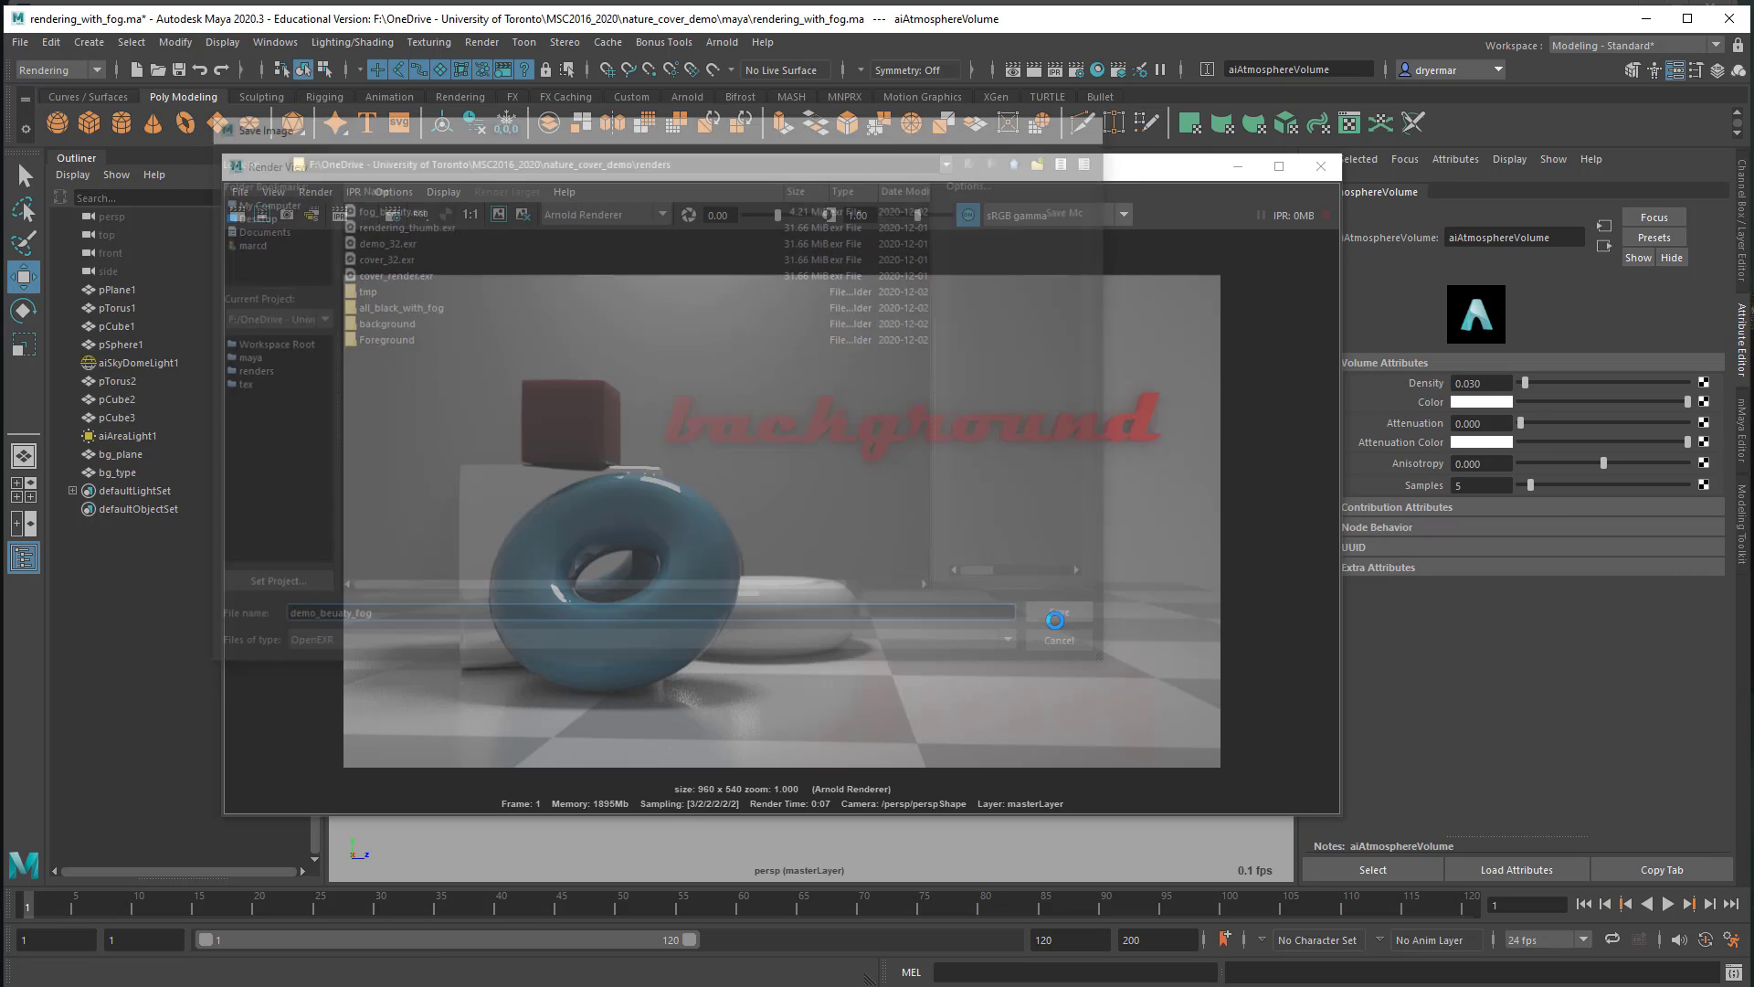
Step: Switch to Photoshop and close all open compositing_fog_1.exr documents and fog_beauty.exr, discarding unsaved changes
key("alt+Tab")
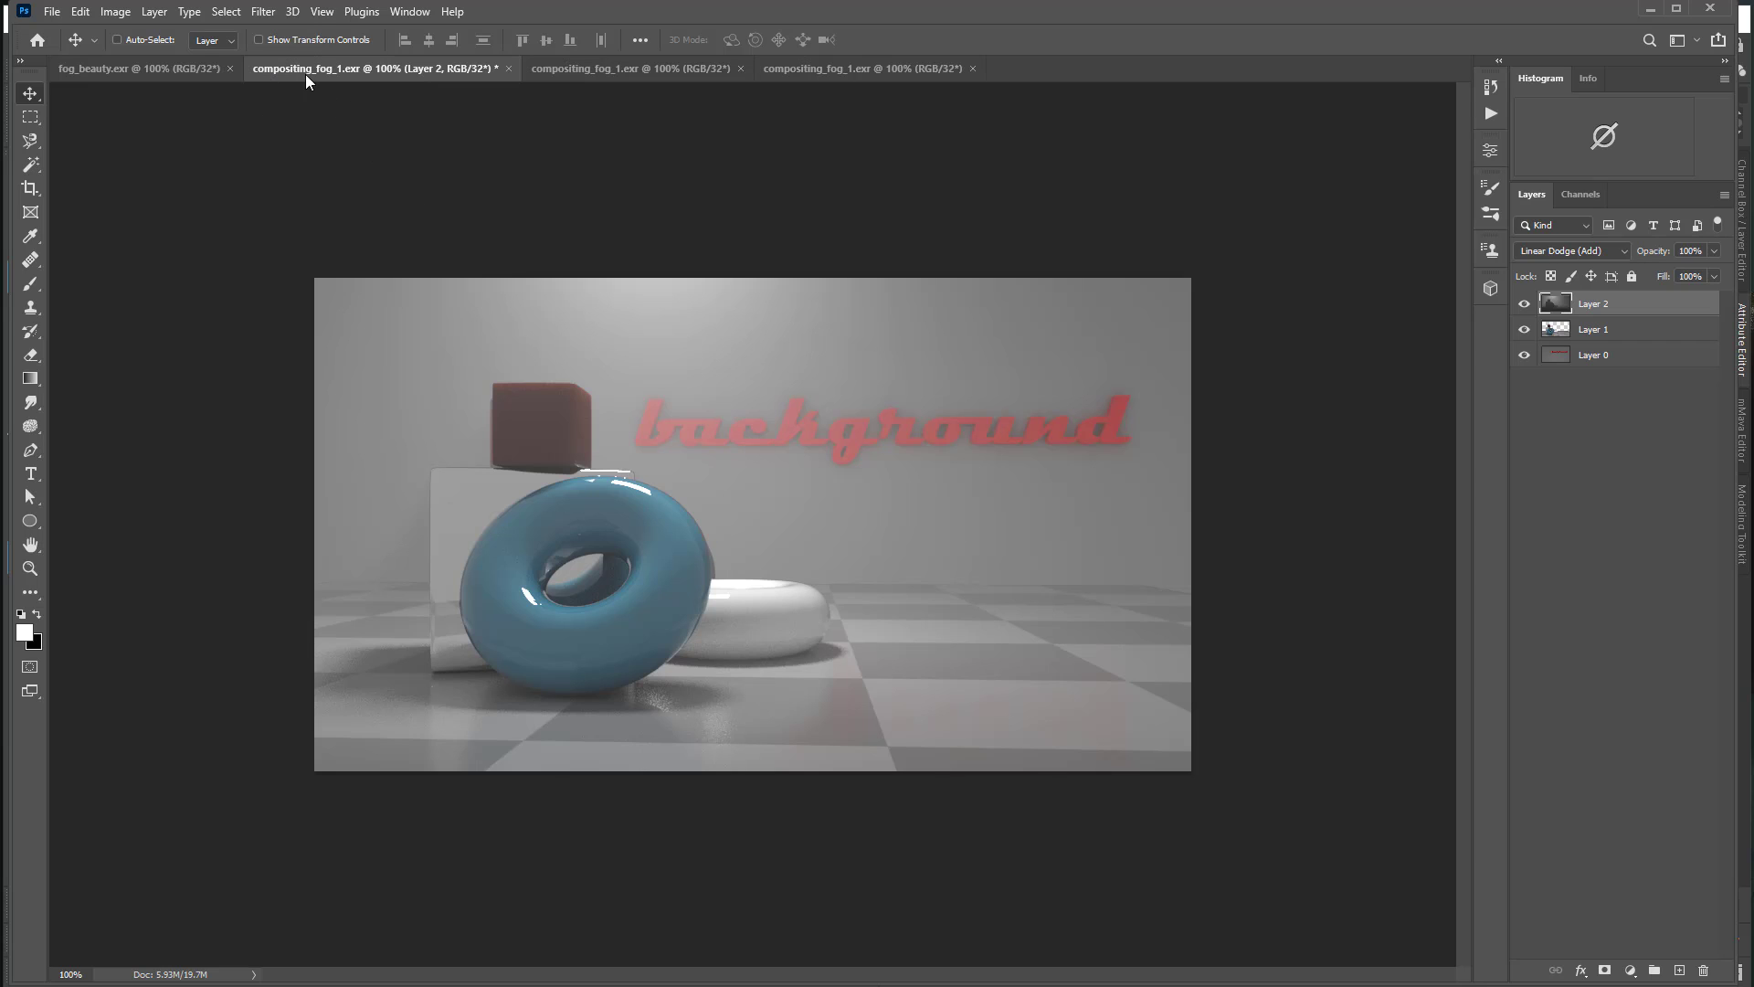
left_click(507, 68)
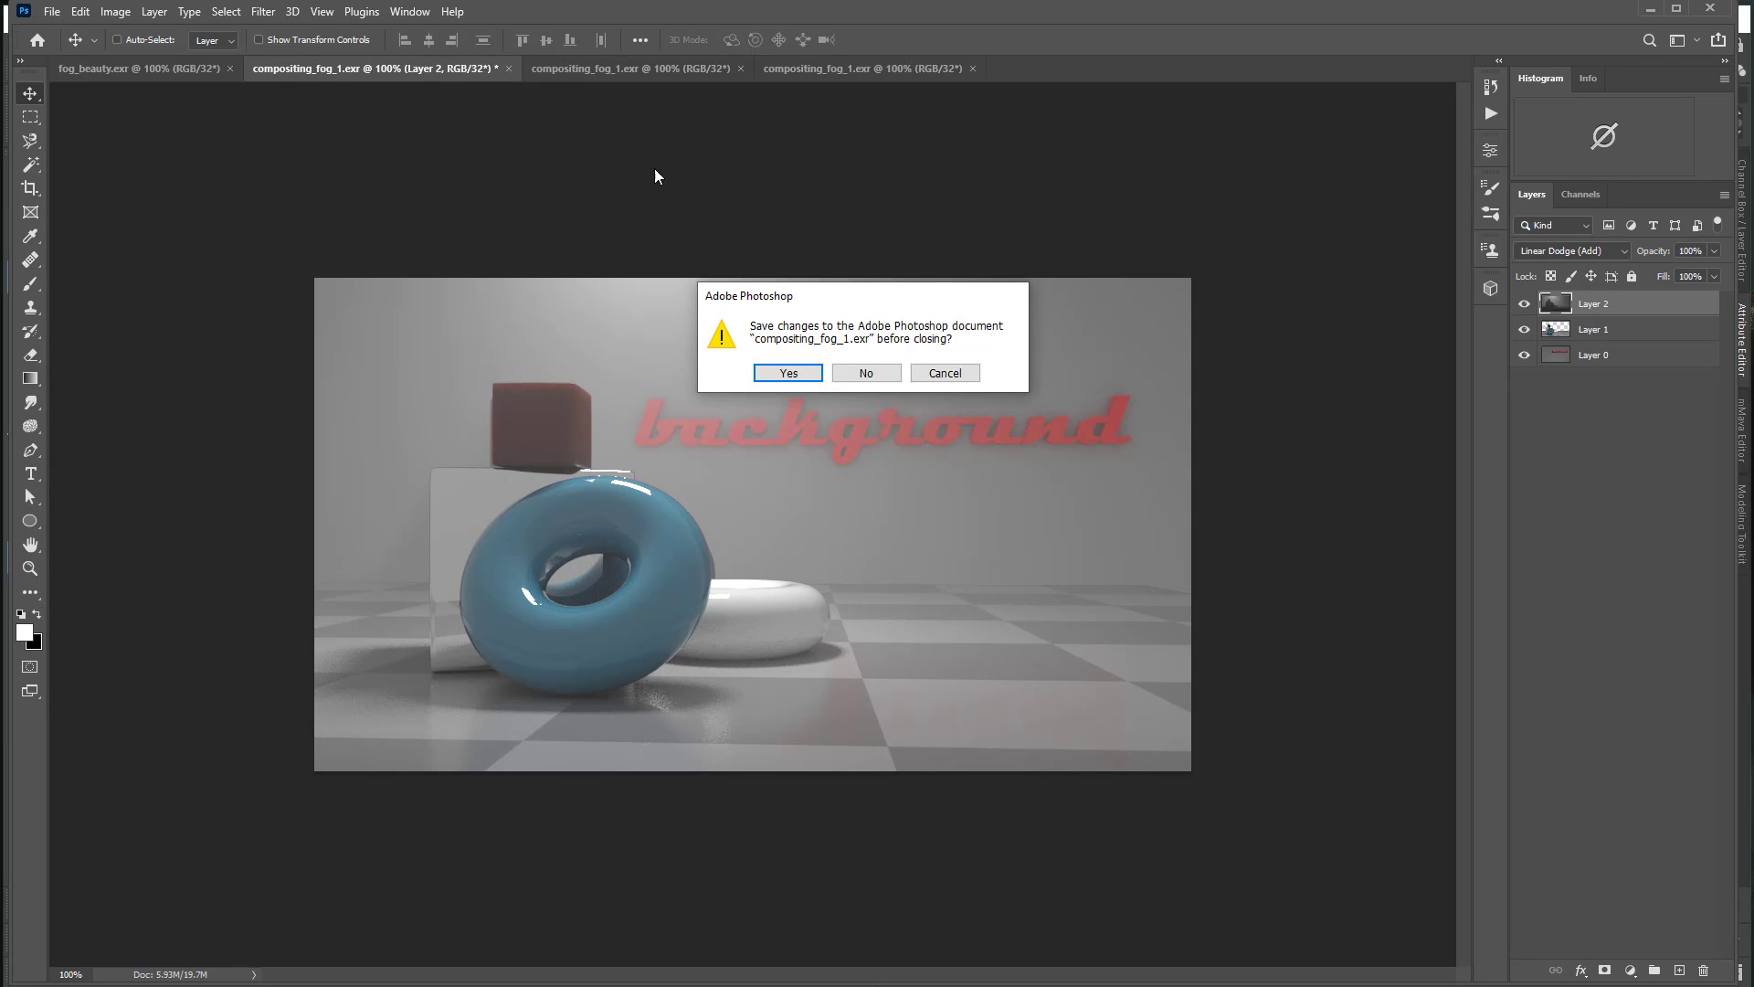
left_click(867, 373)
left_click(693, 67)
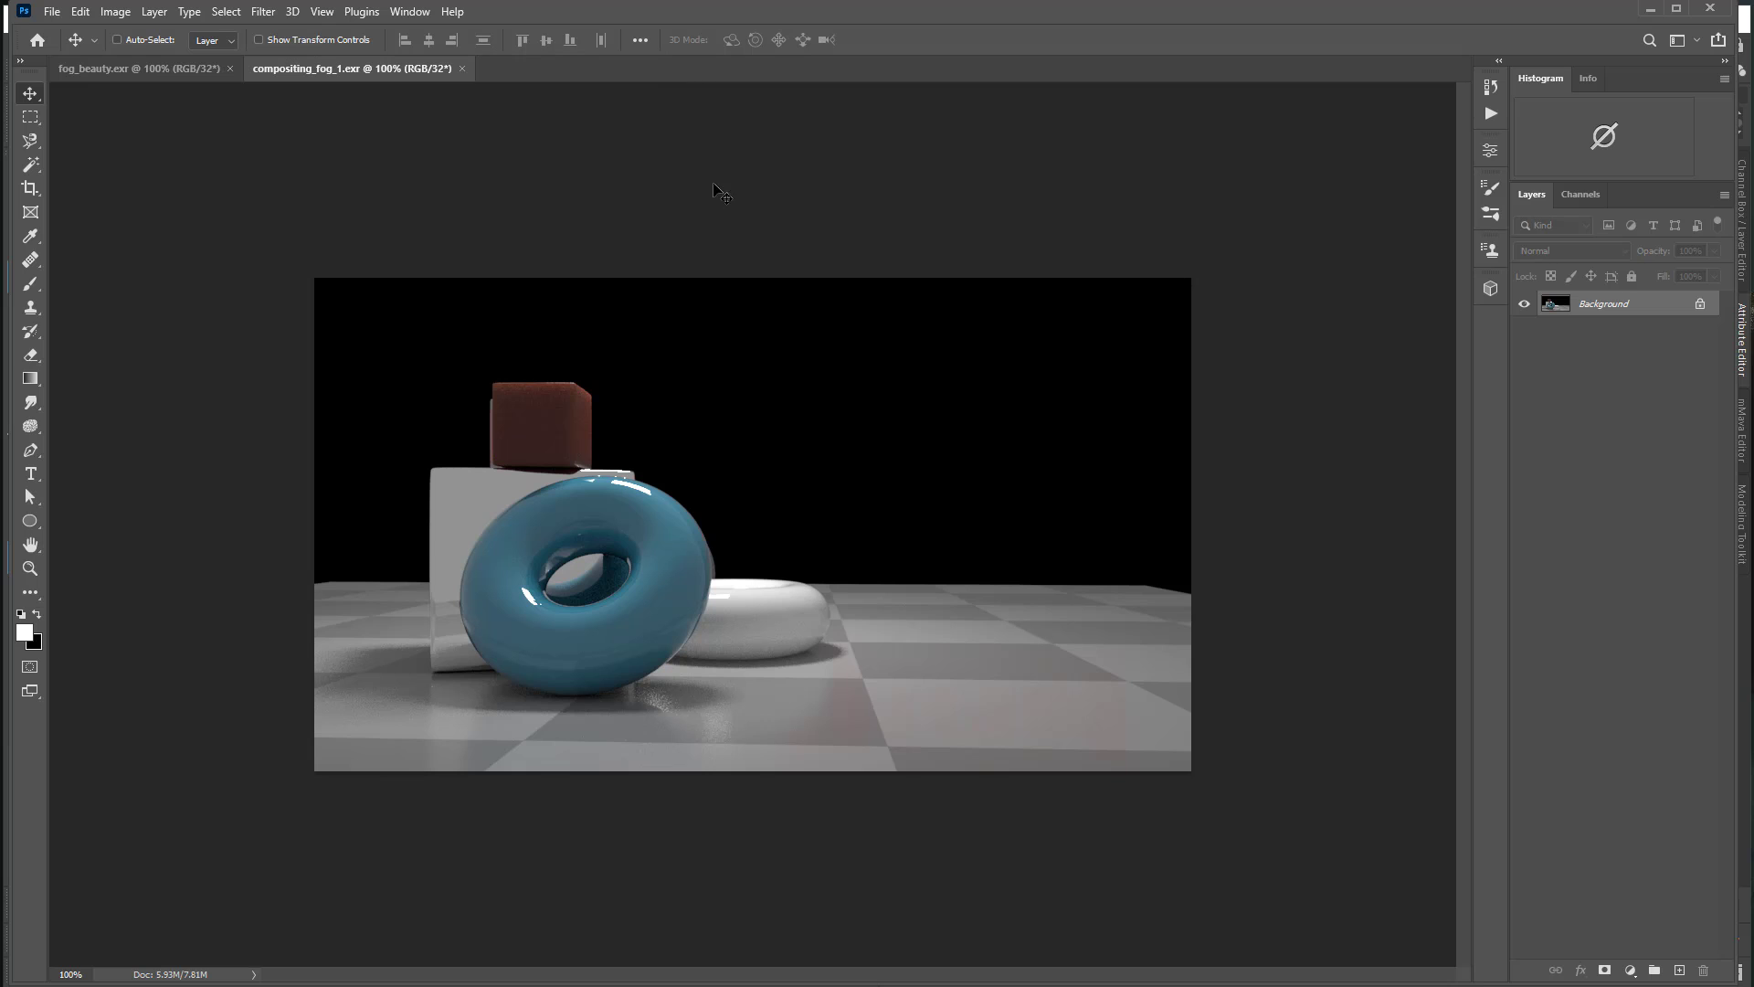
left_click(462, 68)
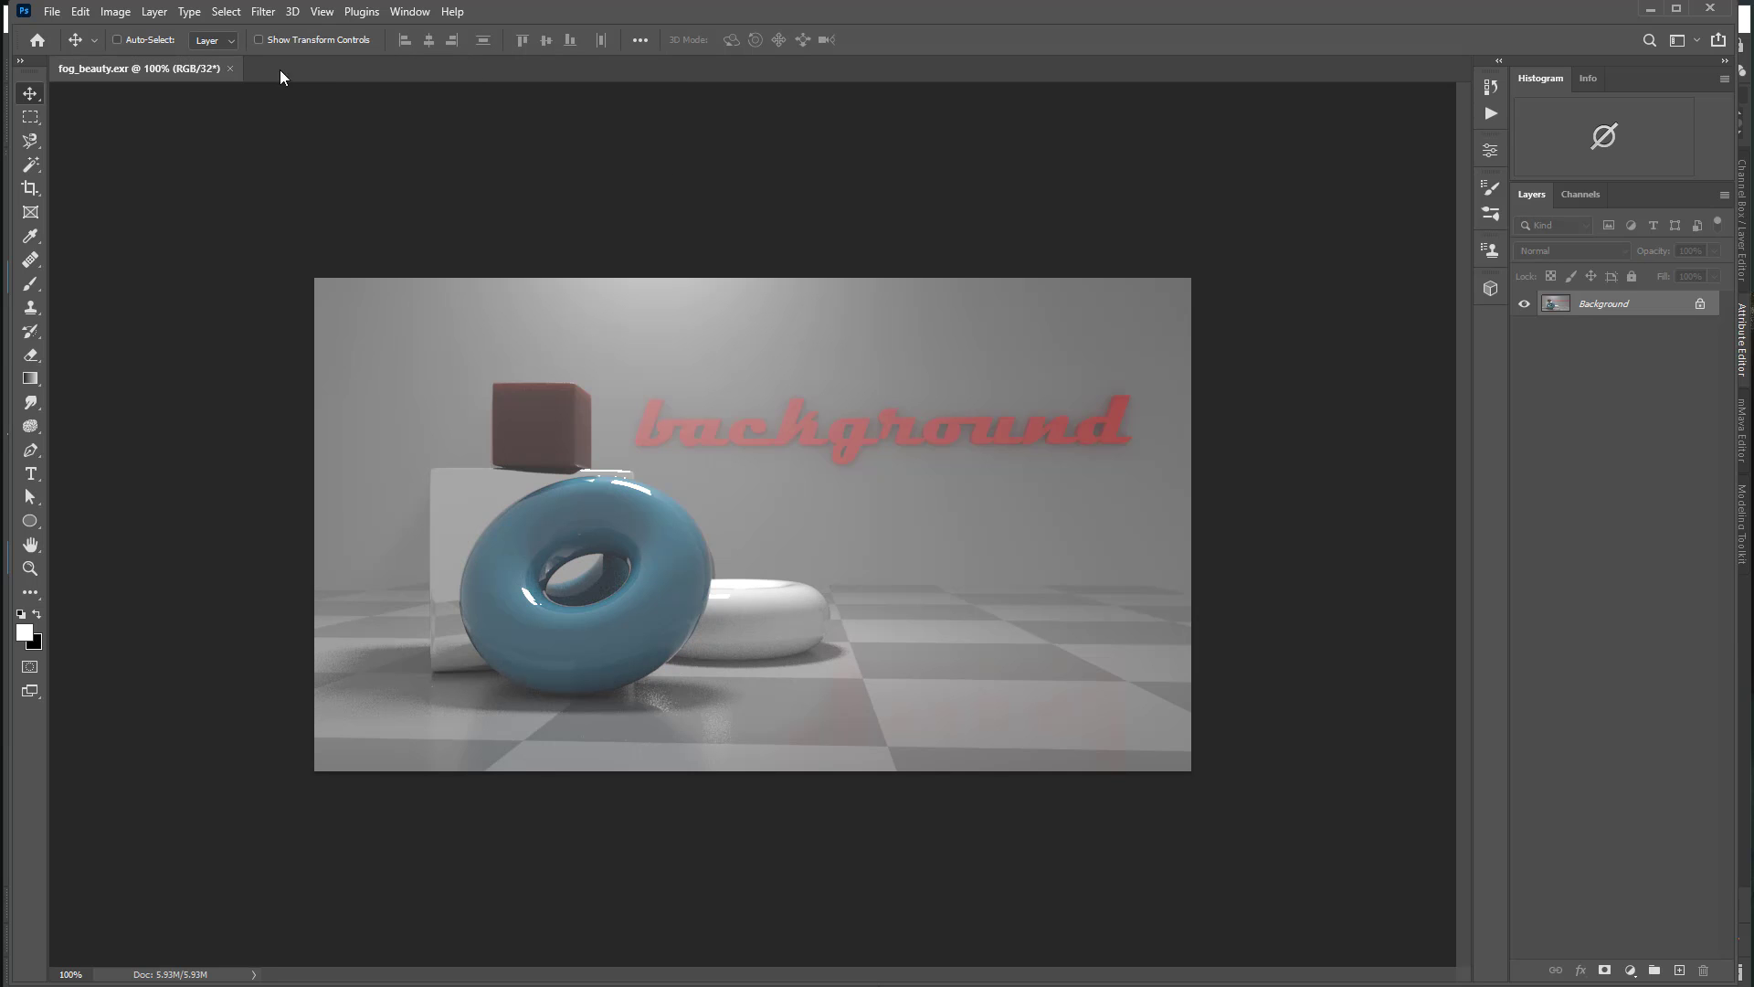
left_click(229, 68)
Step: Open demo_beuaty_fog.exr from the renders folder, reading its alpha data as an alpha channel
left_click(52, 11)
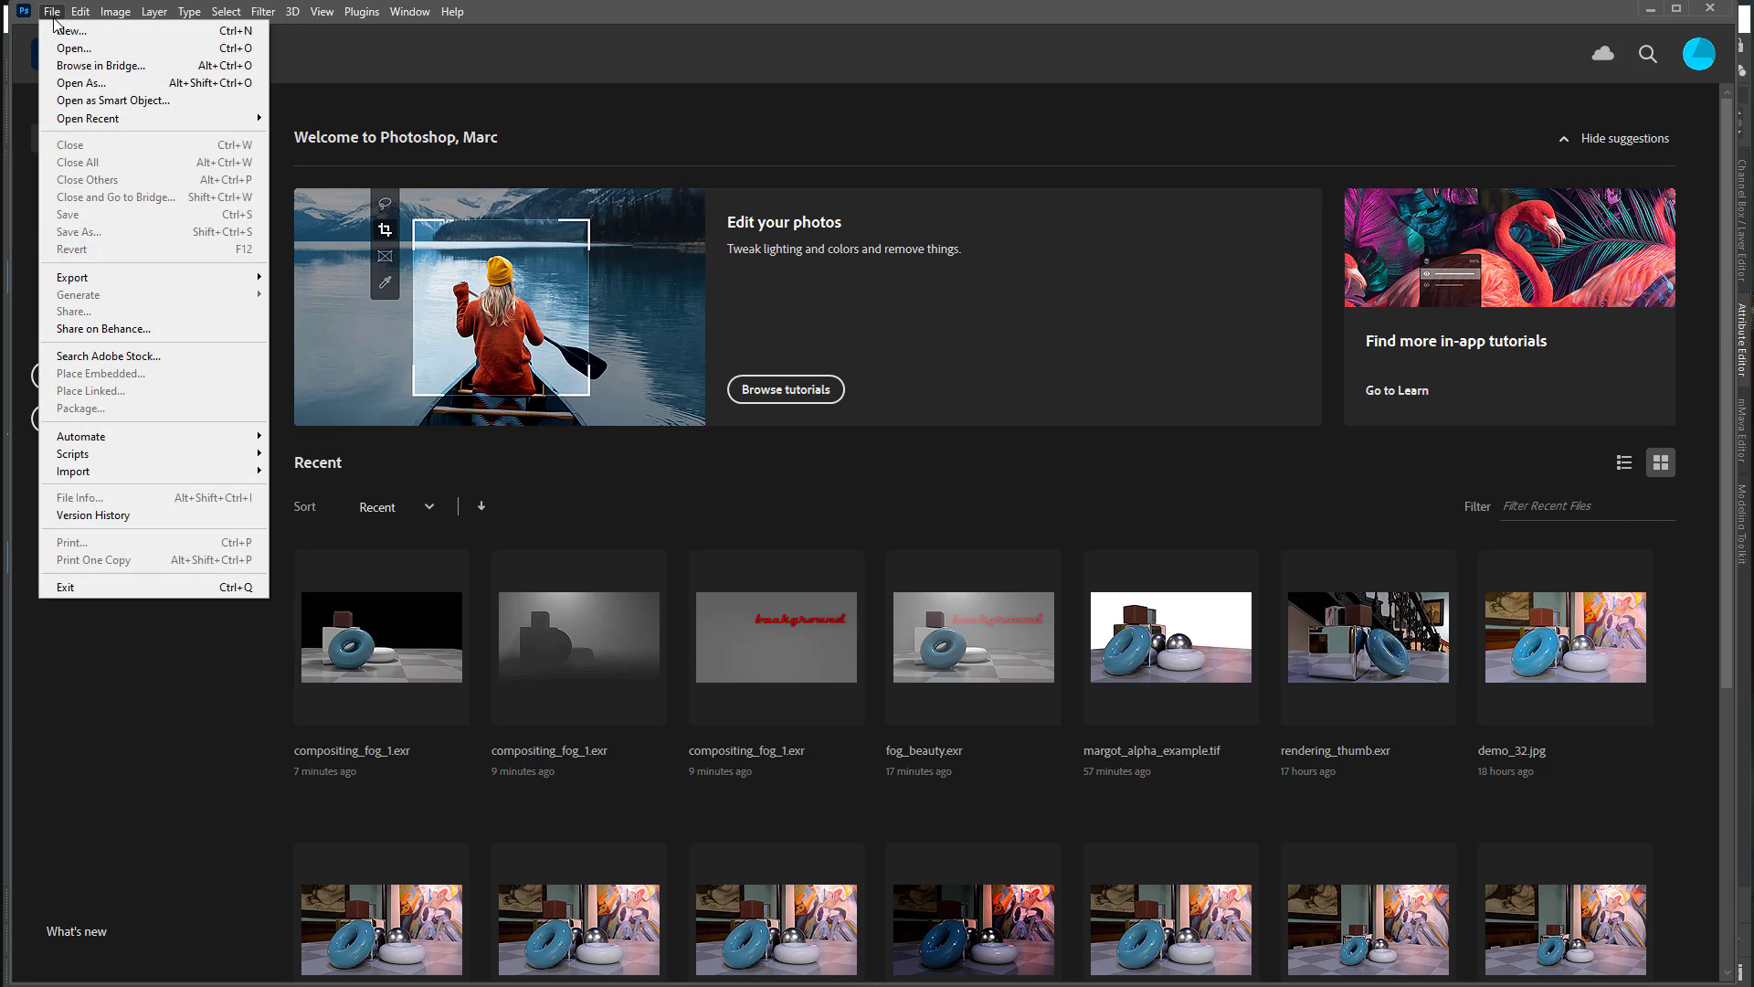
left_click(60, 47)
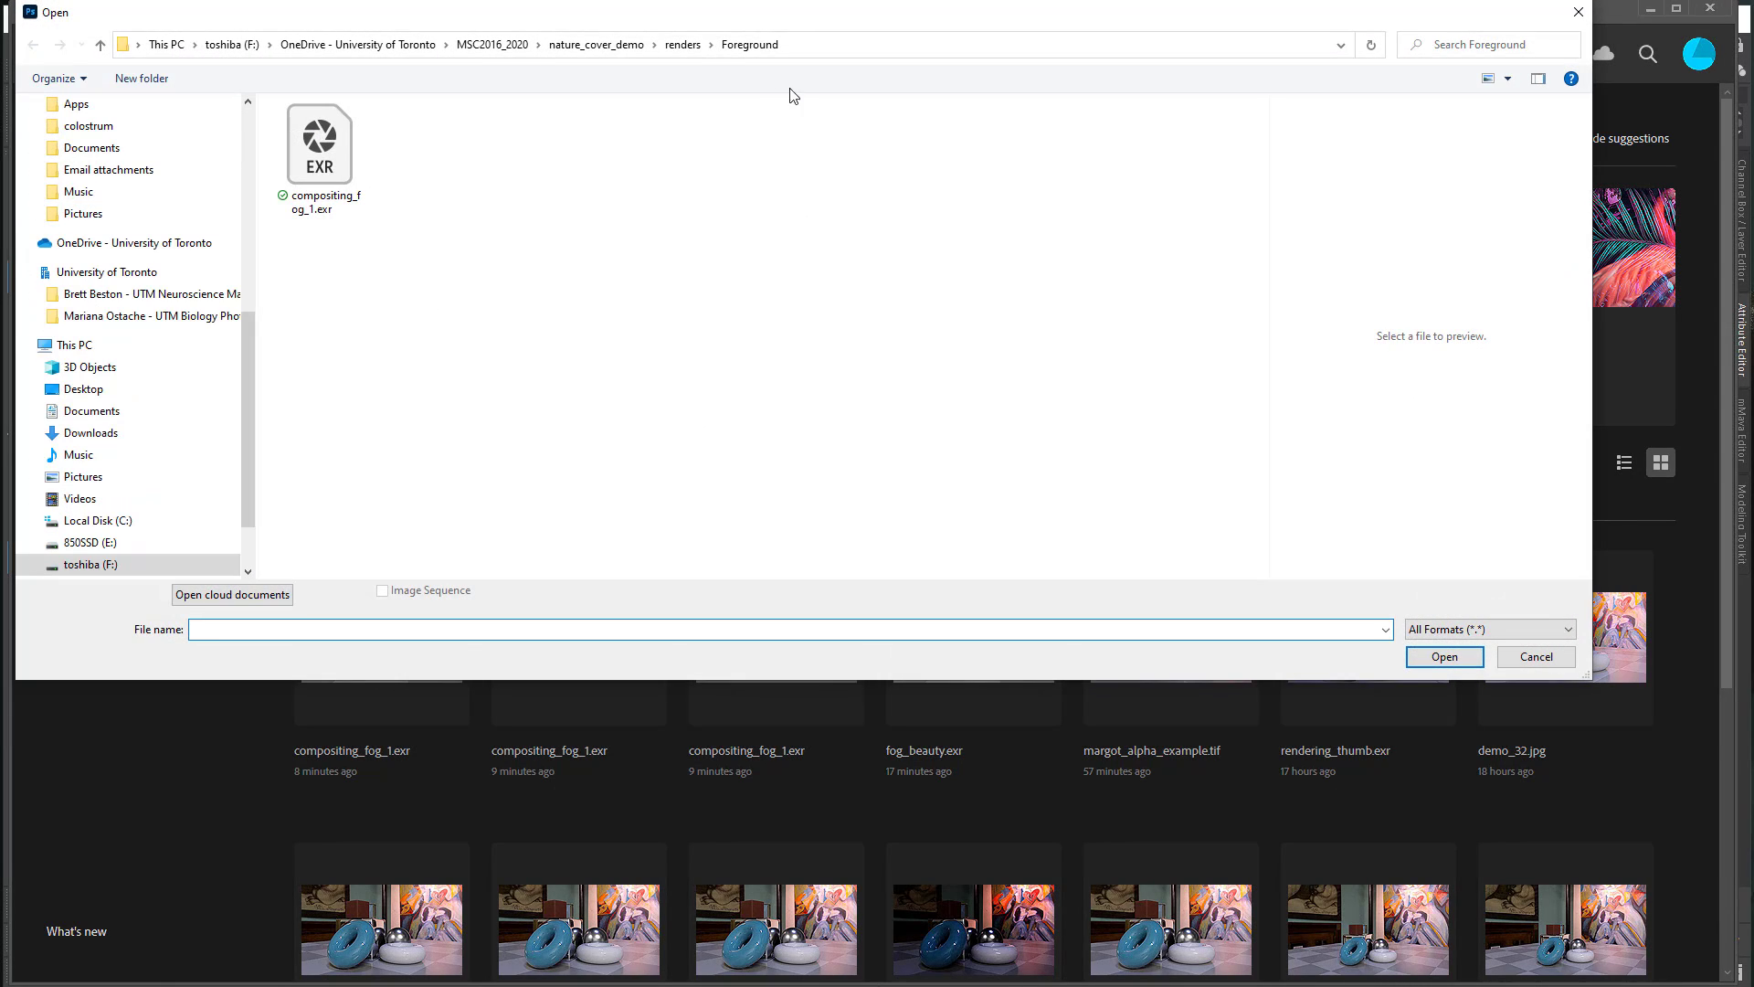
left_click(684, 45)
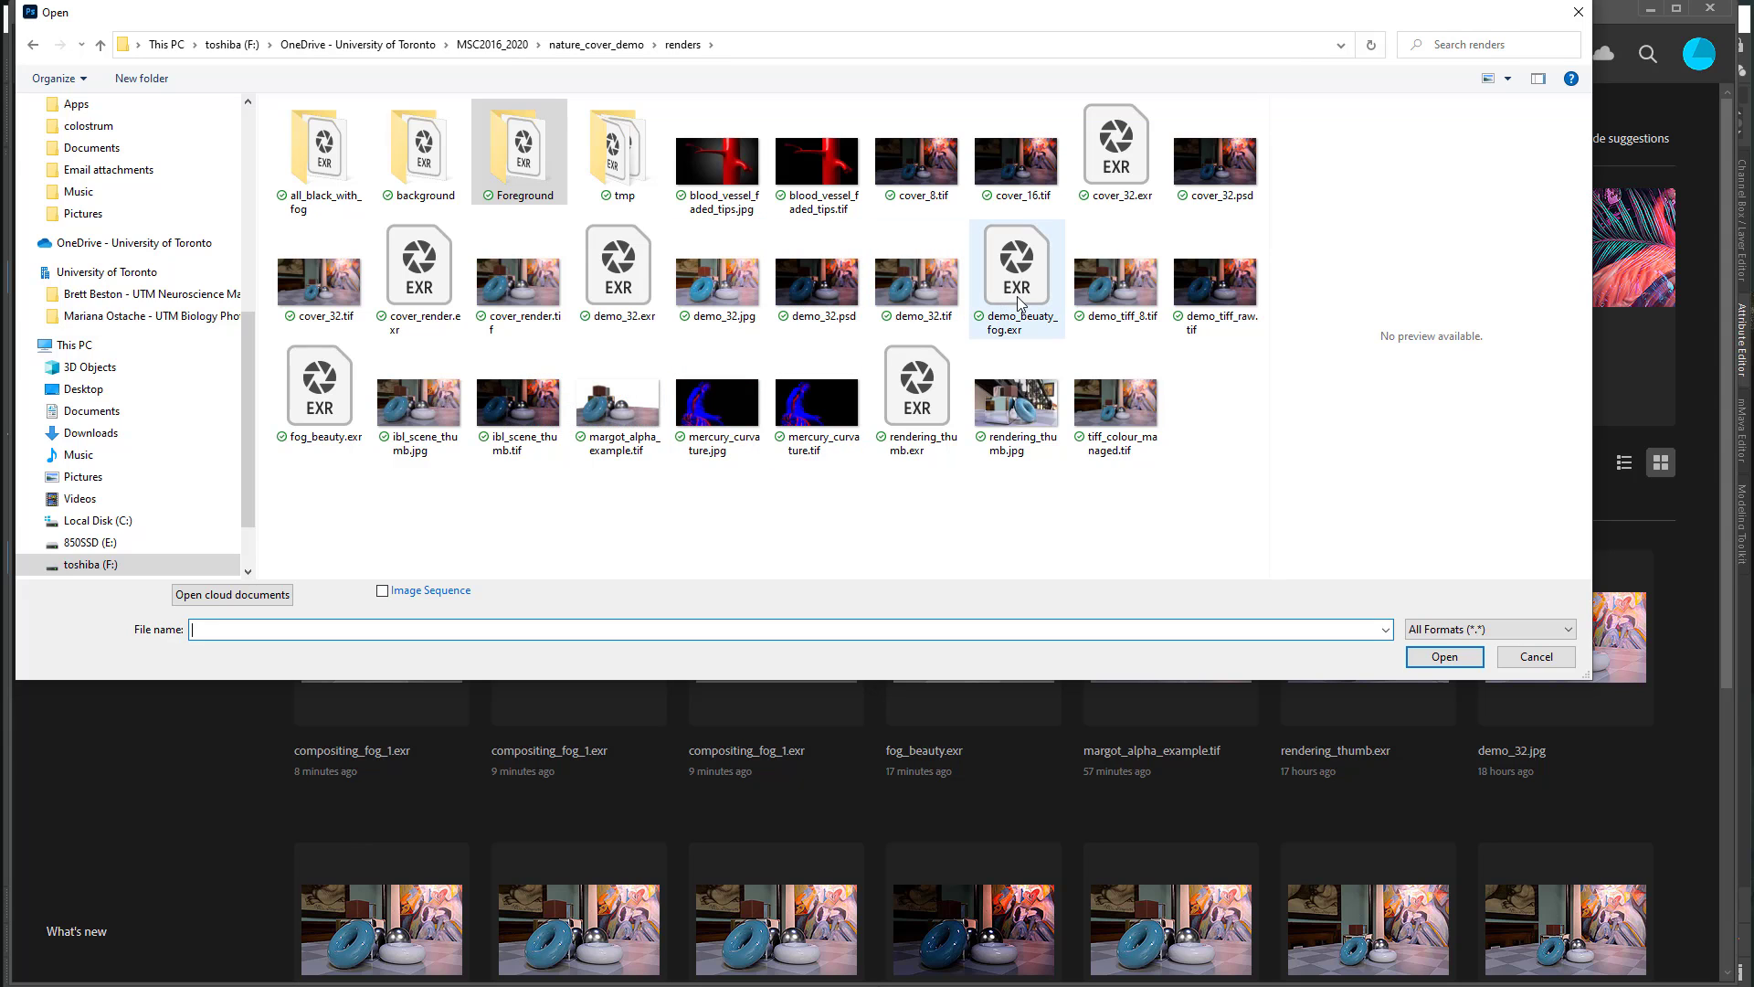
double_click(1014, 260)
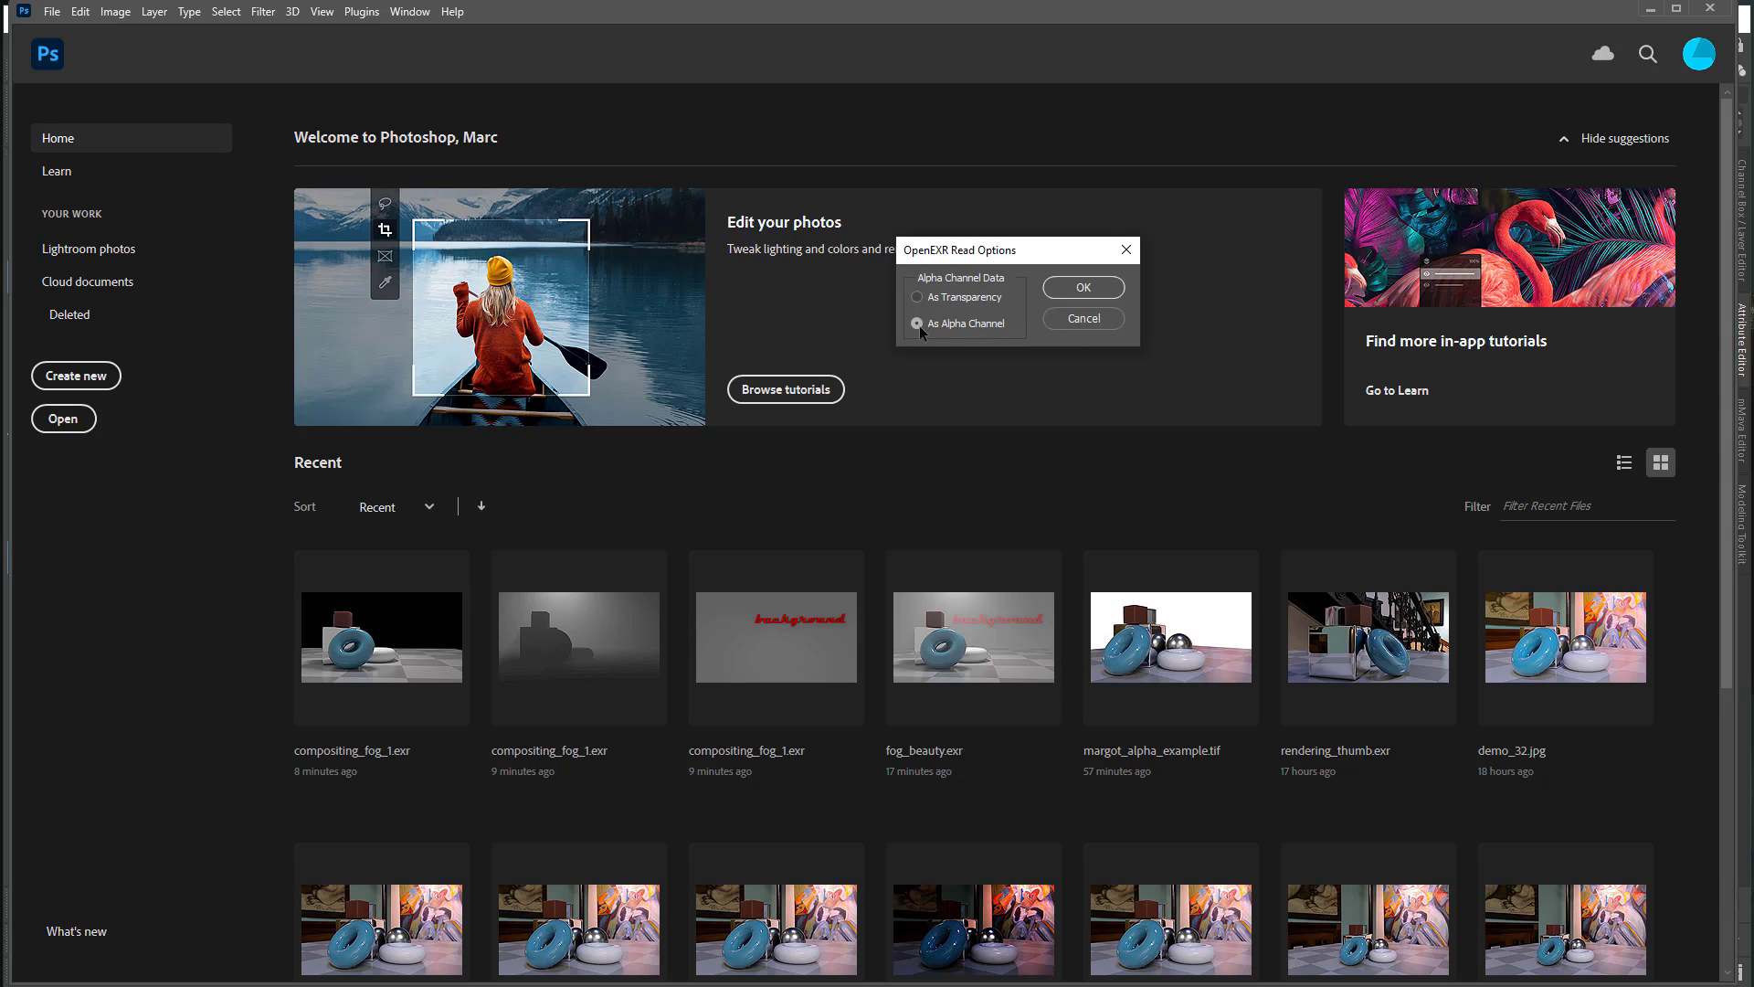
left_click(1049, 297)
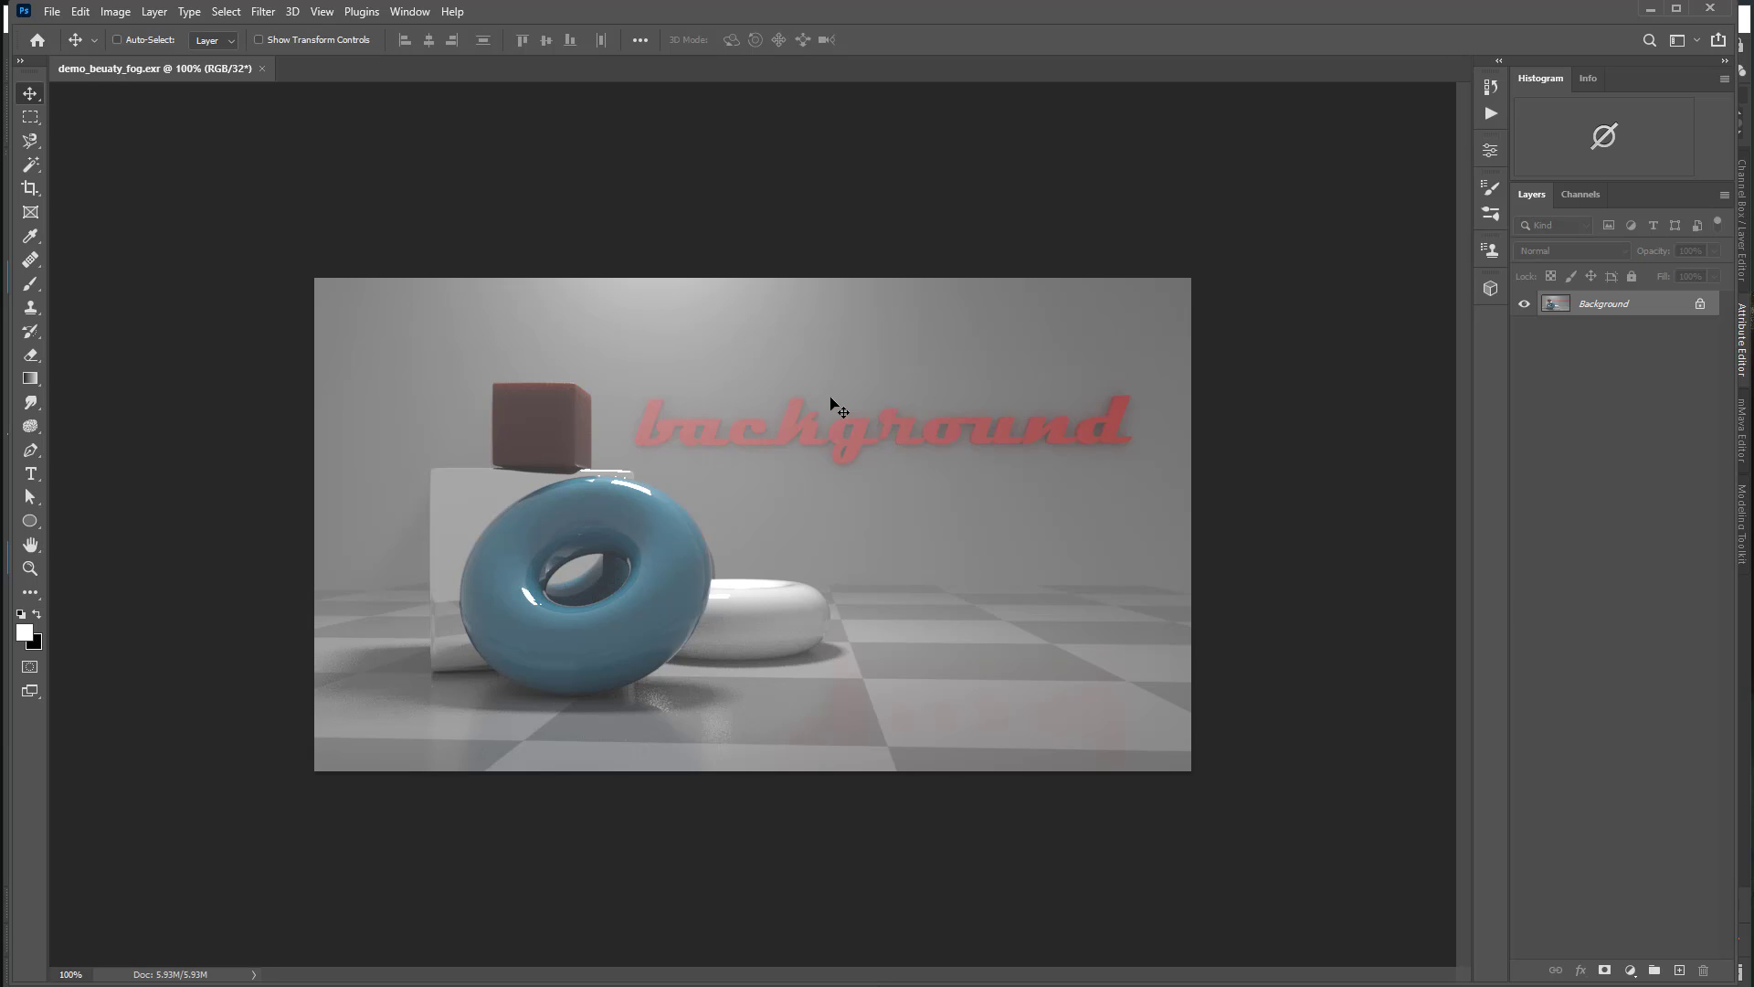
Step: Switch back to Maya, close the Render View, and briefly check the Render Settings before closing them
key("alt+Tab")
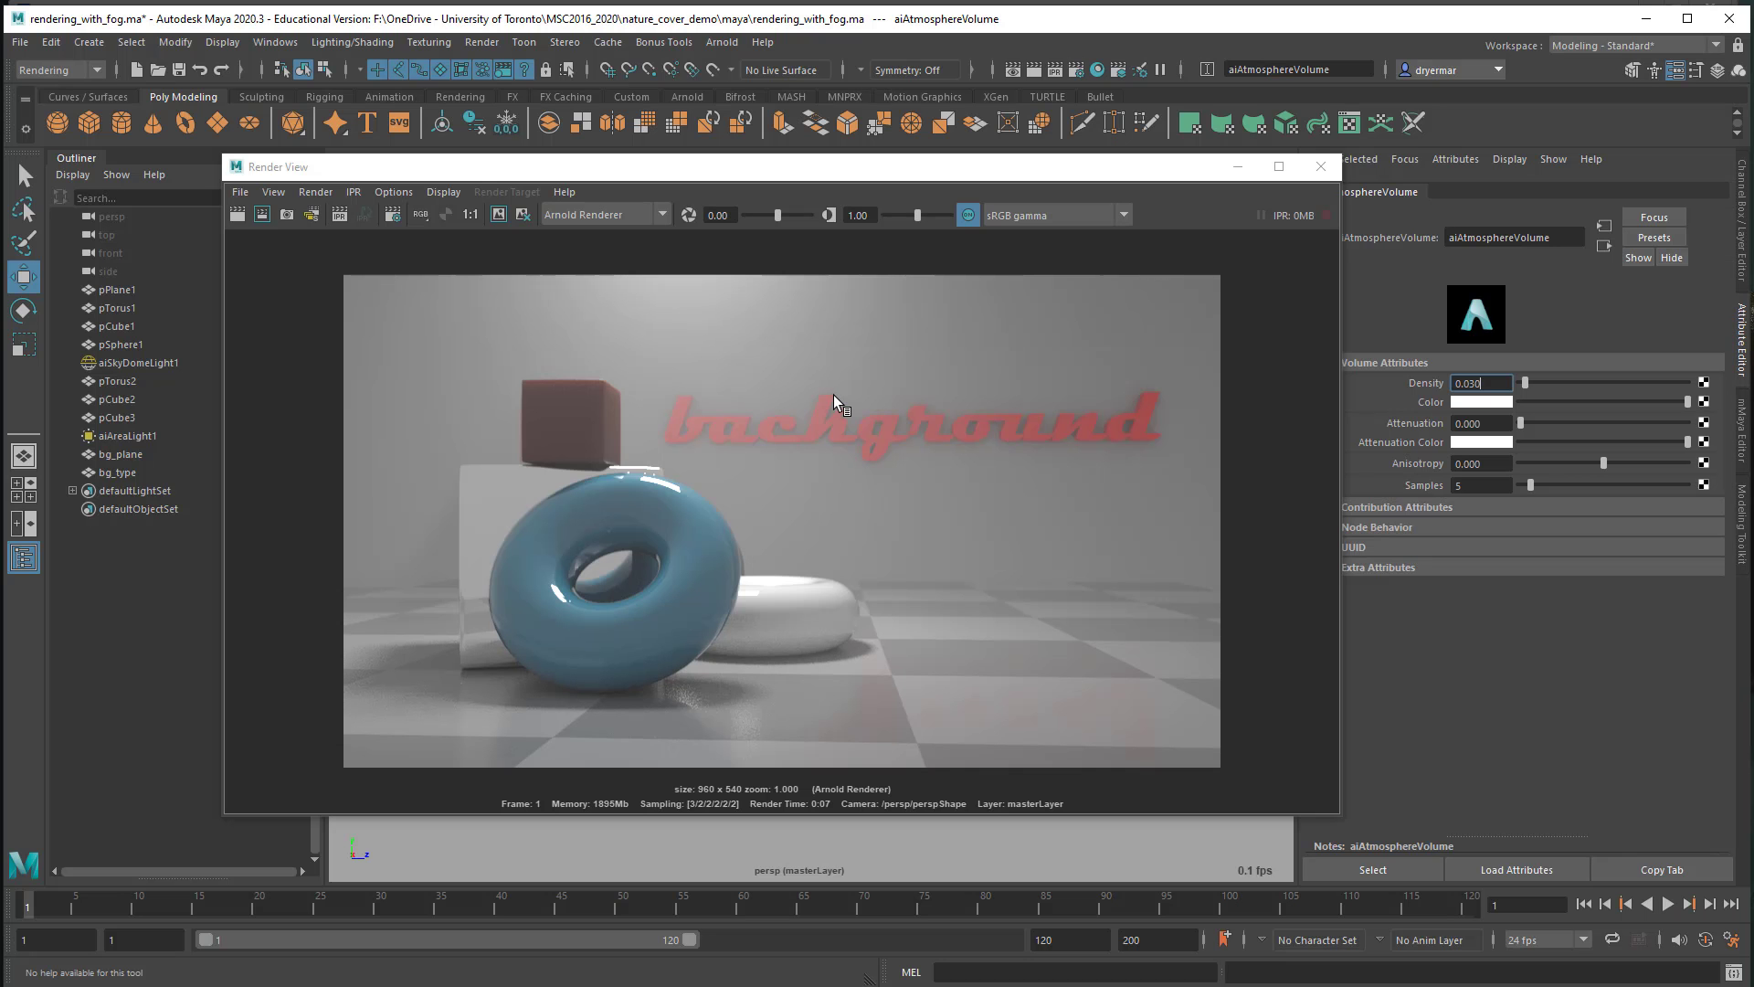
left_click(1322, 167)
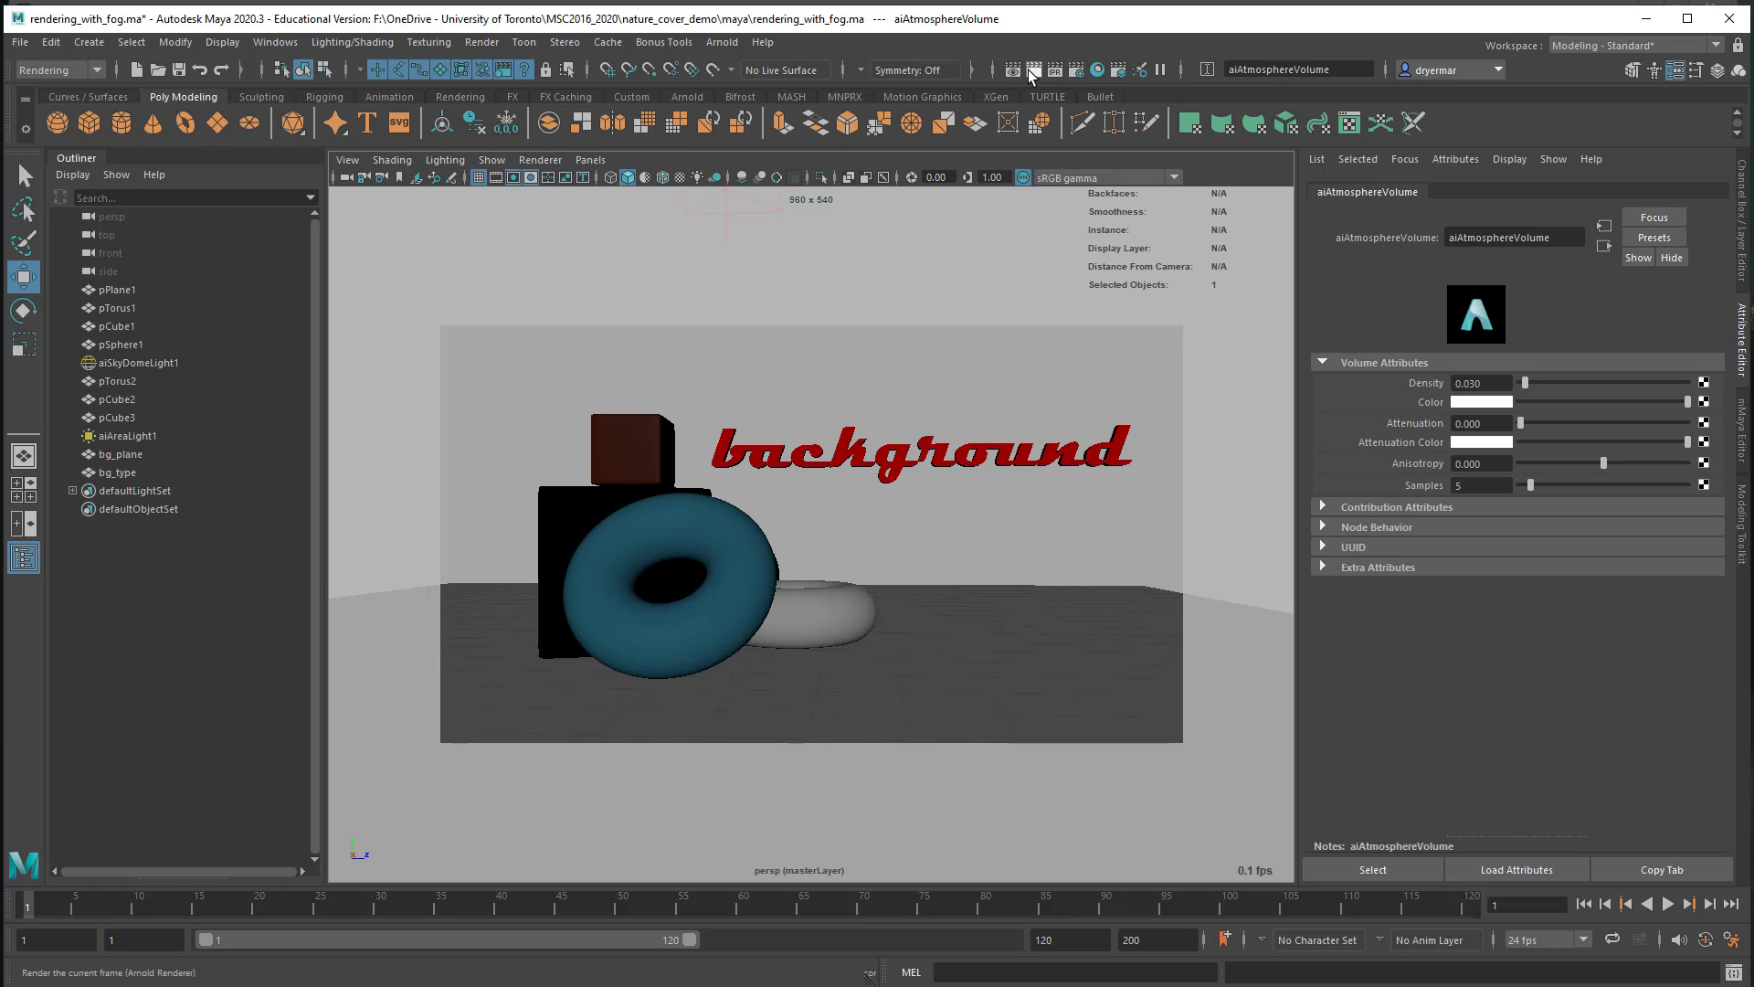
left_click(1076, 70)
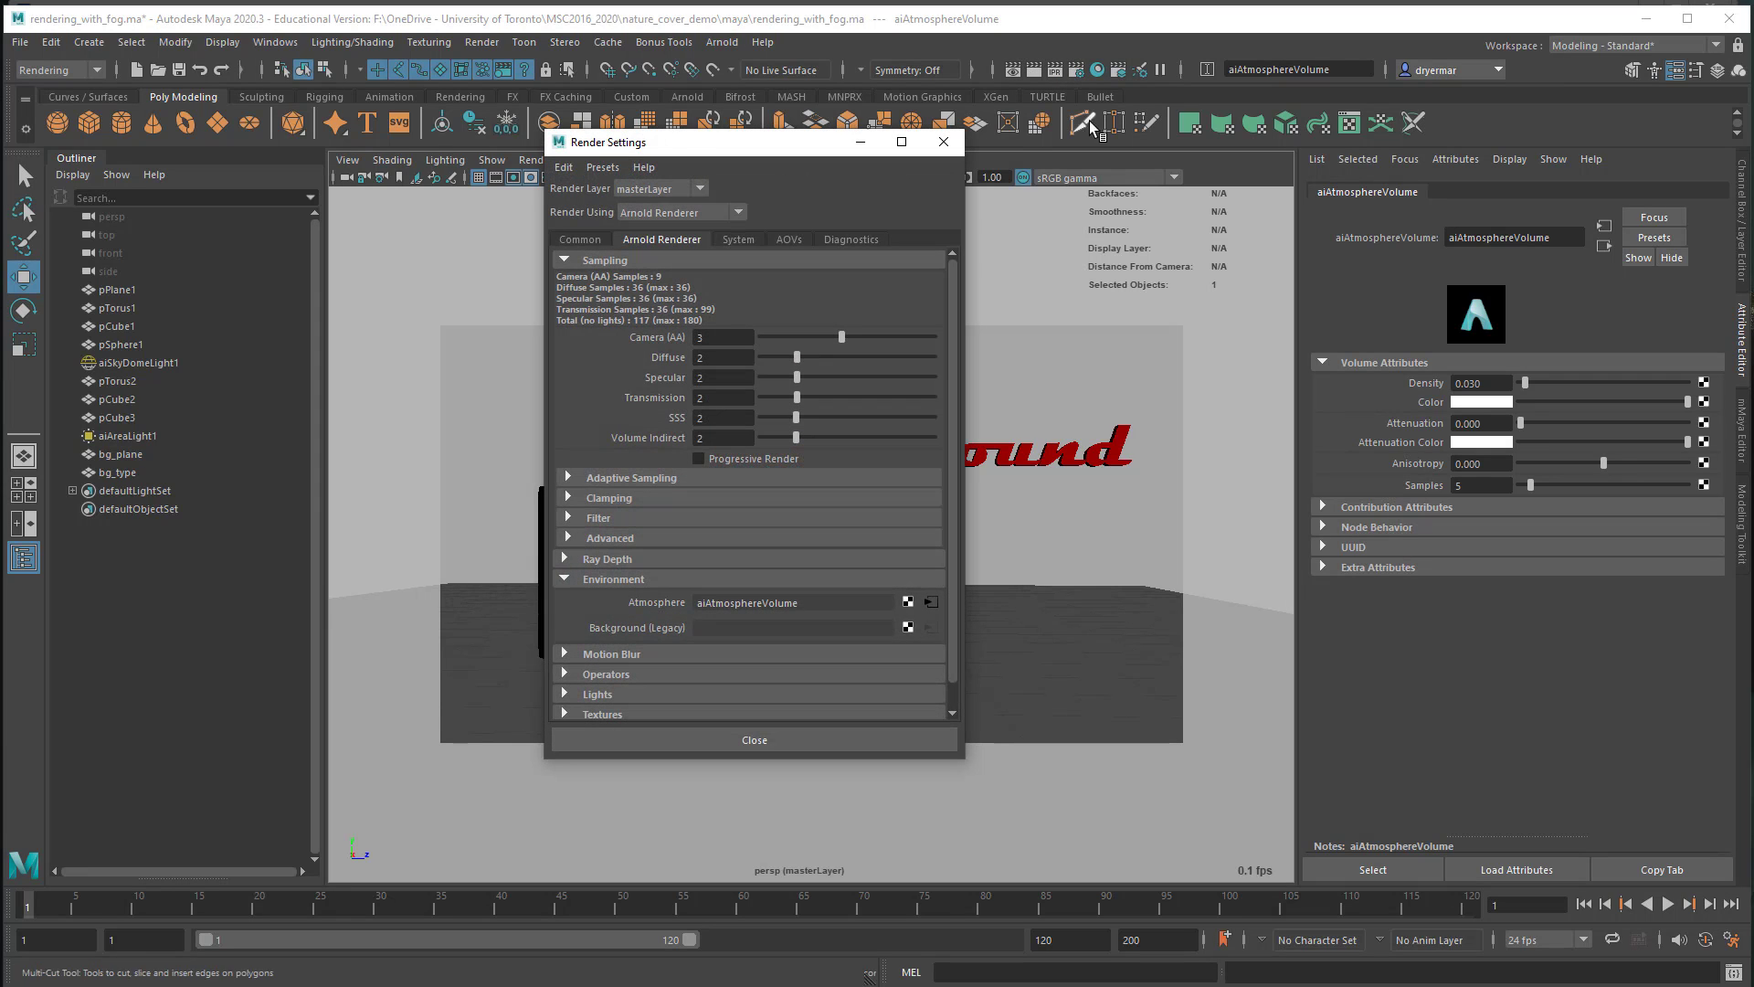
left_click(944, 142)
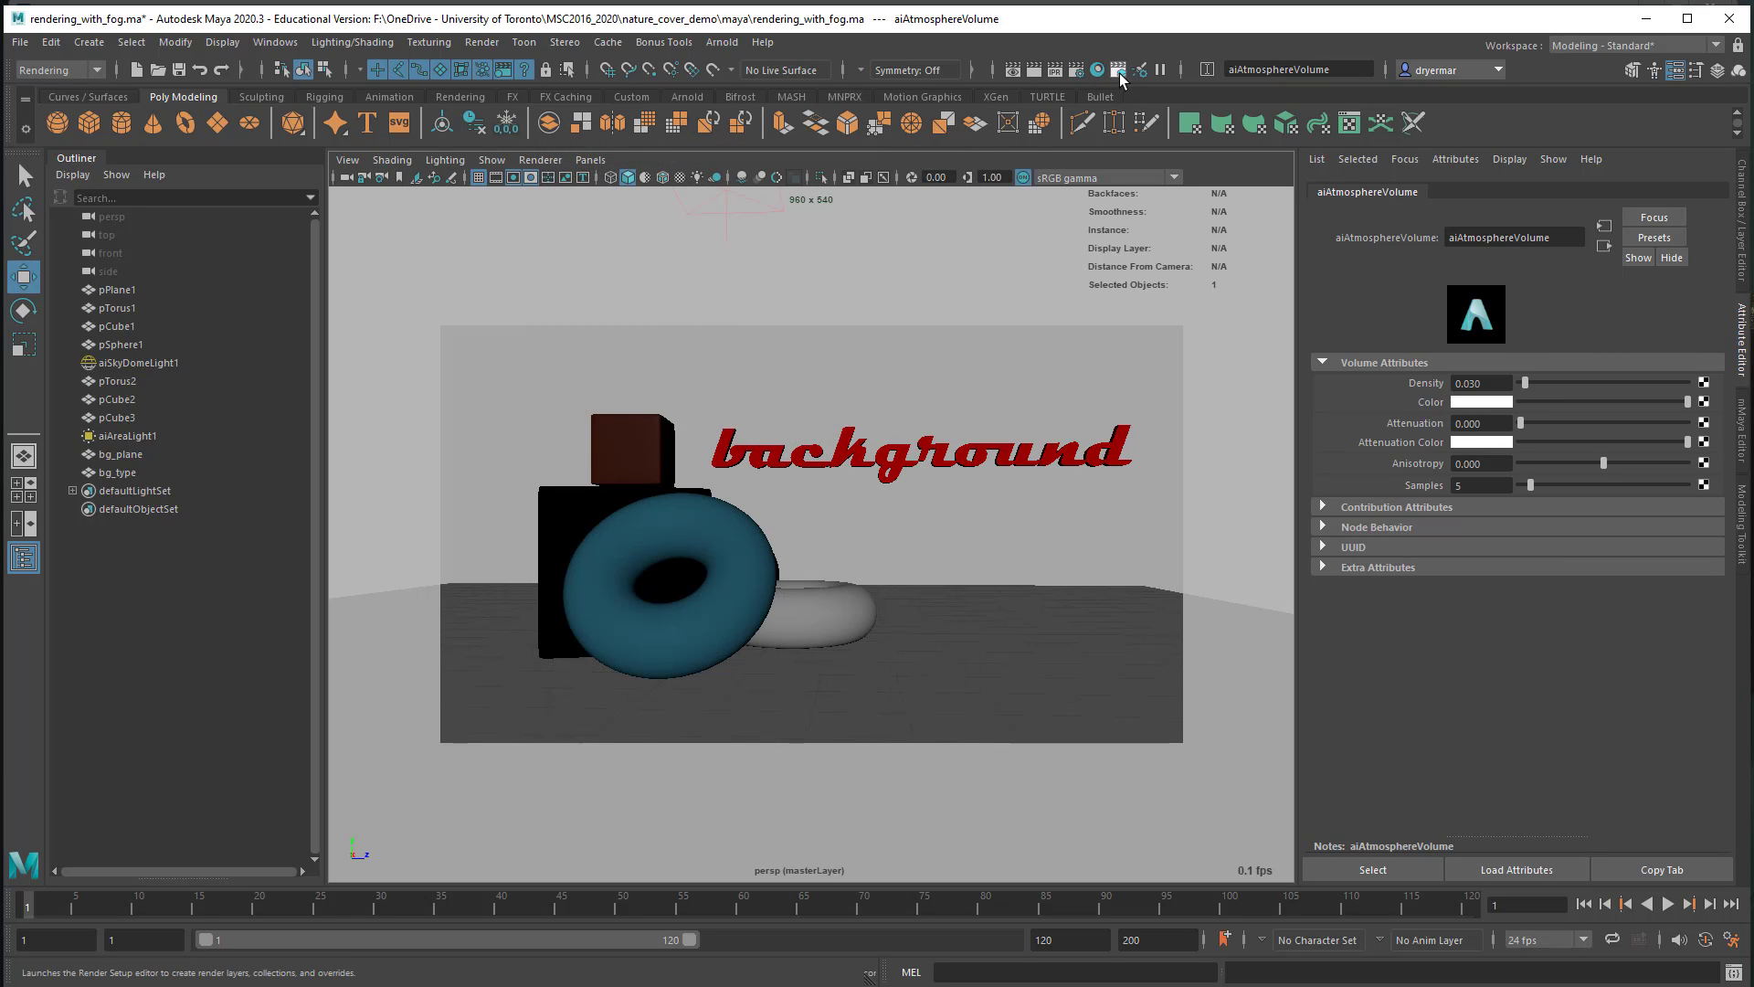
Step: Open the Render Setup editor, move it beside the scene objects and create a render layer named foreground
left_click(1121, 73)
left_click_drag(1196, 212, 904, 197)
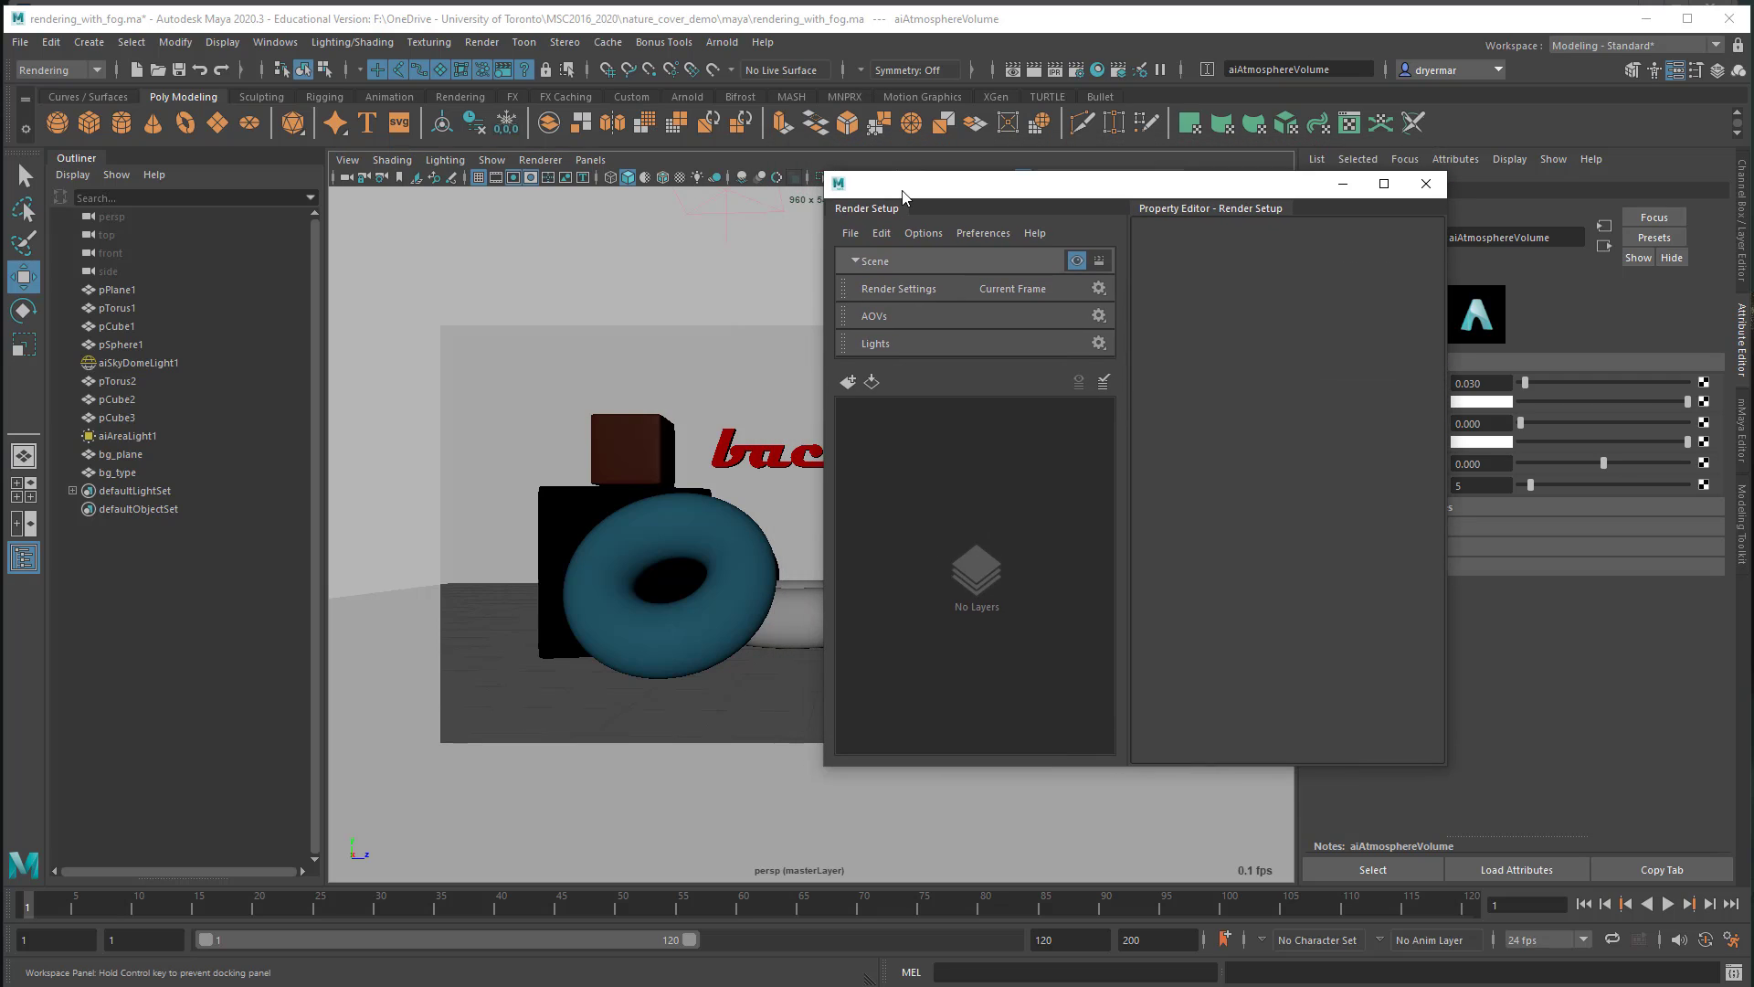
left_click(848, 381)
type("f")
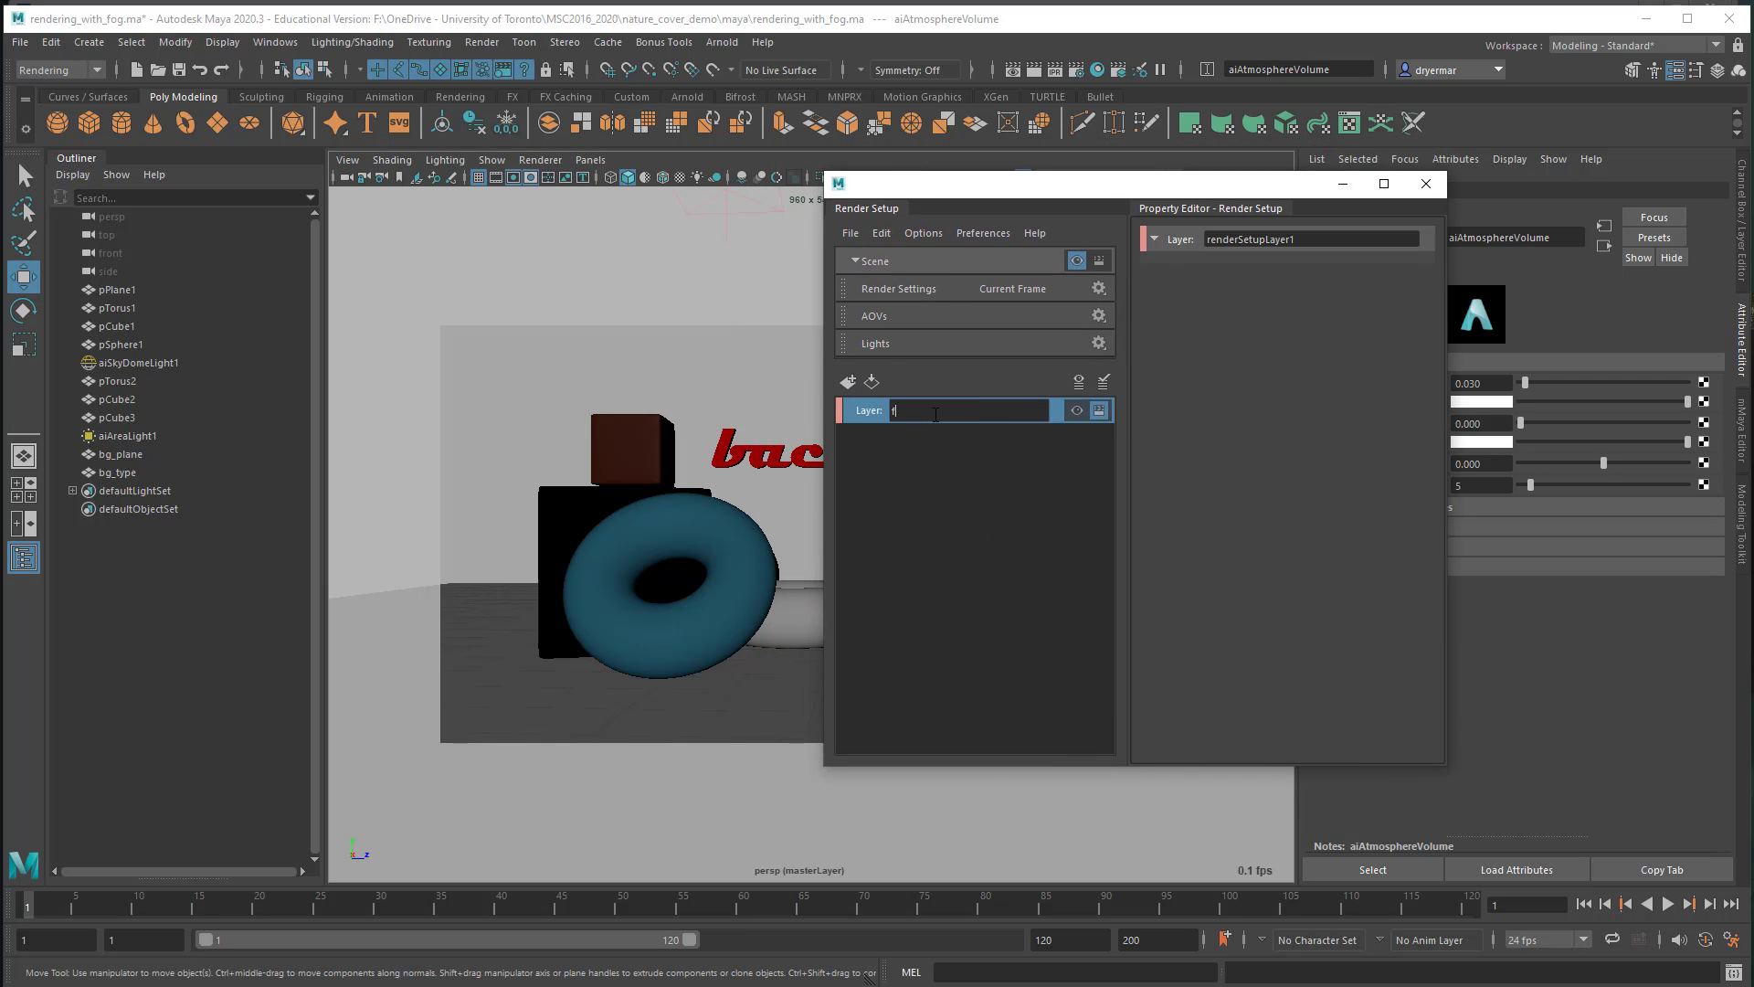
type("oreground")
key("Return")
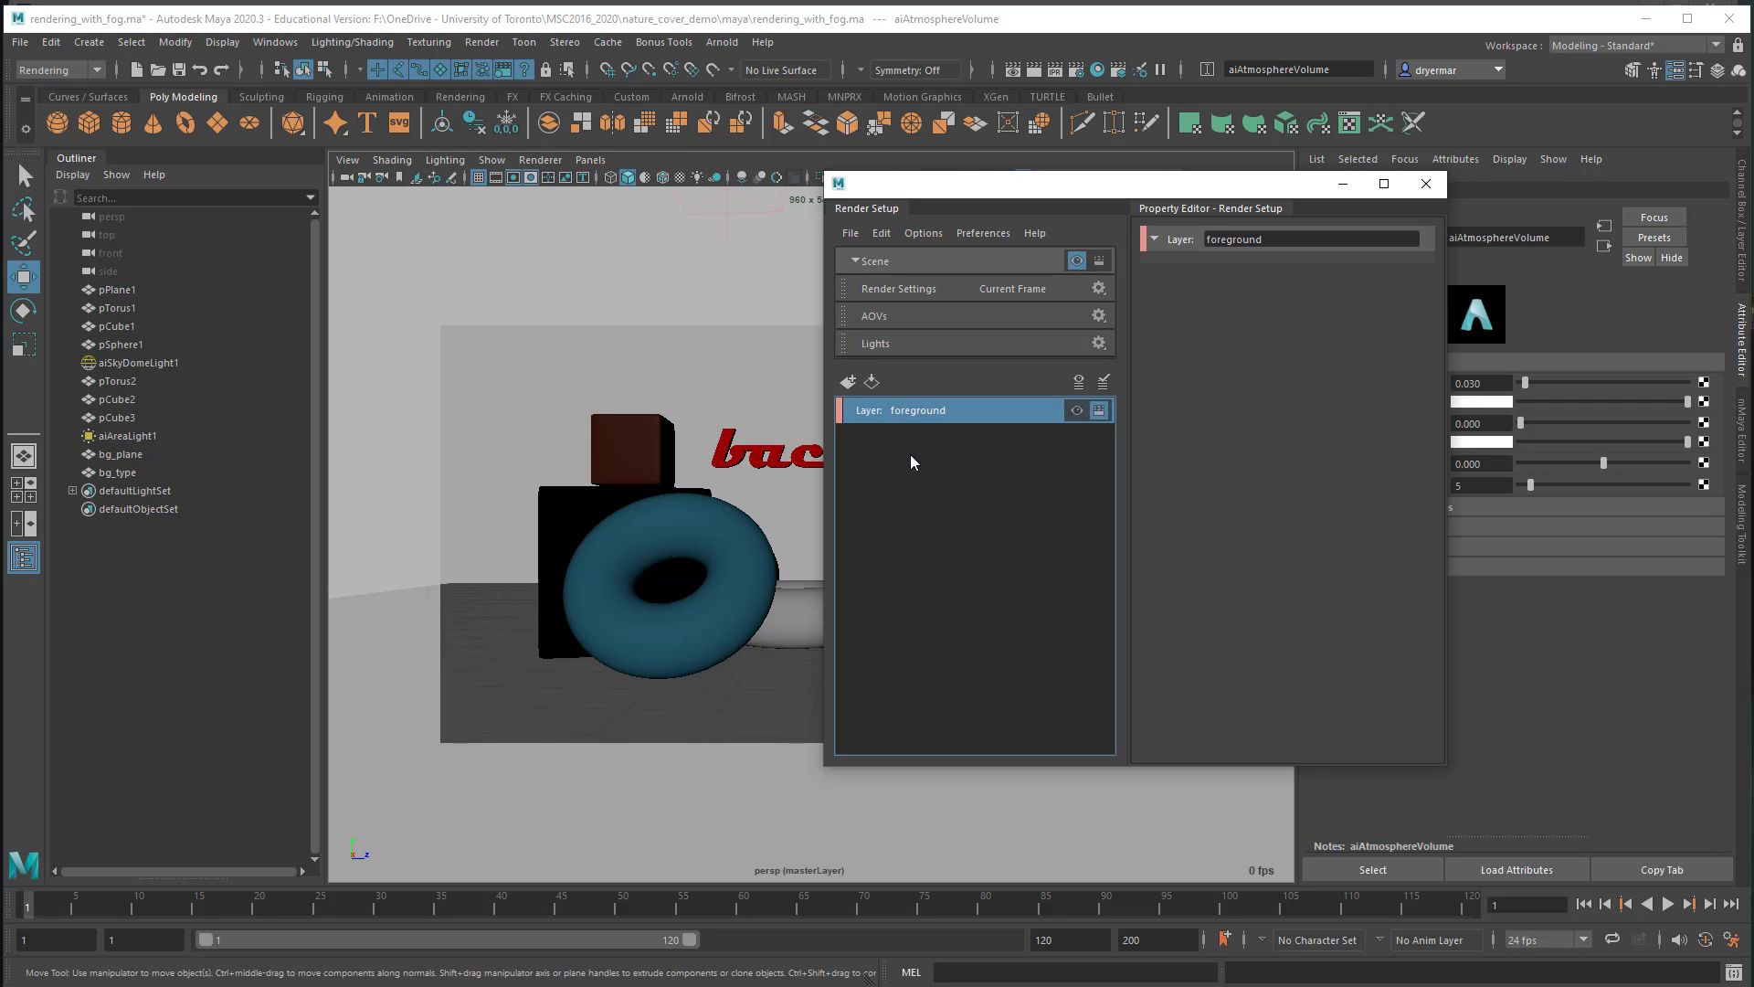
Step: Create a collection named foreground_geo inside the foreground render layer
right_click(882, 411)
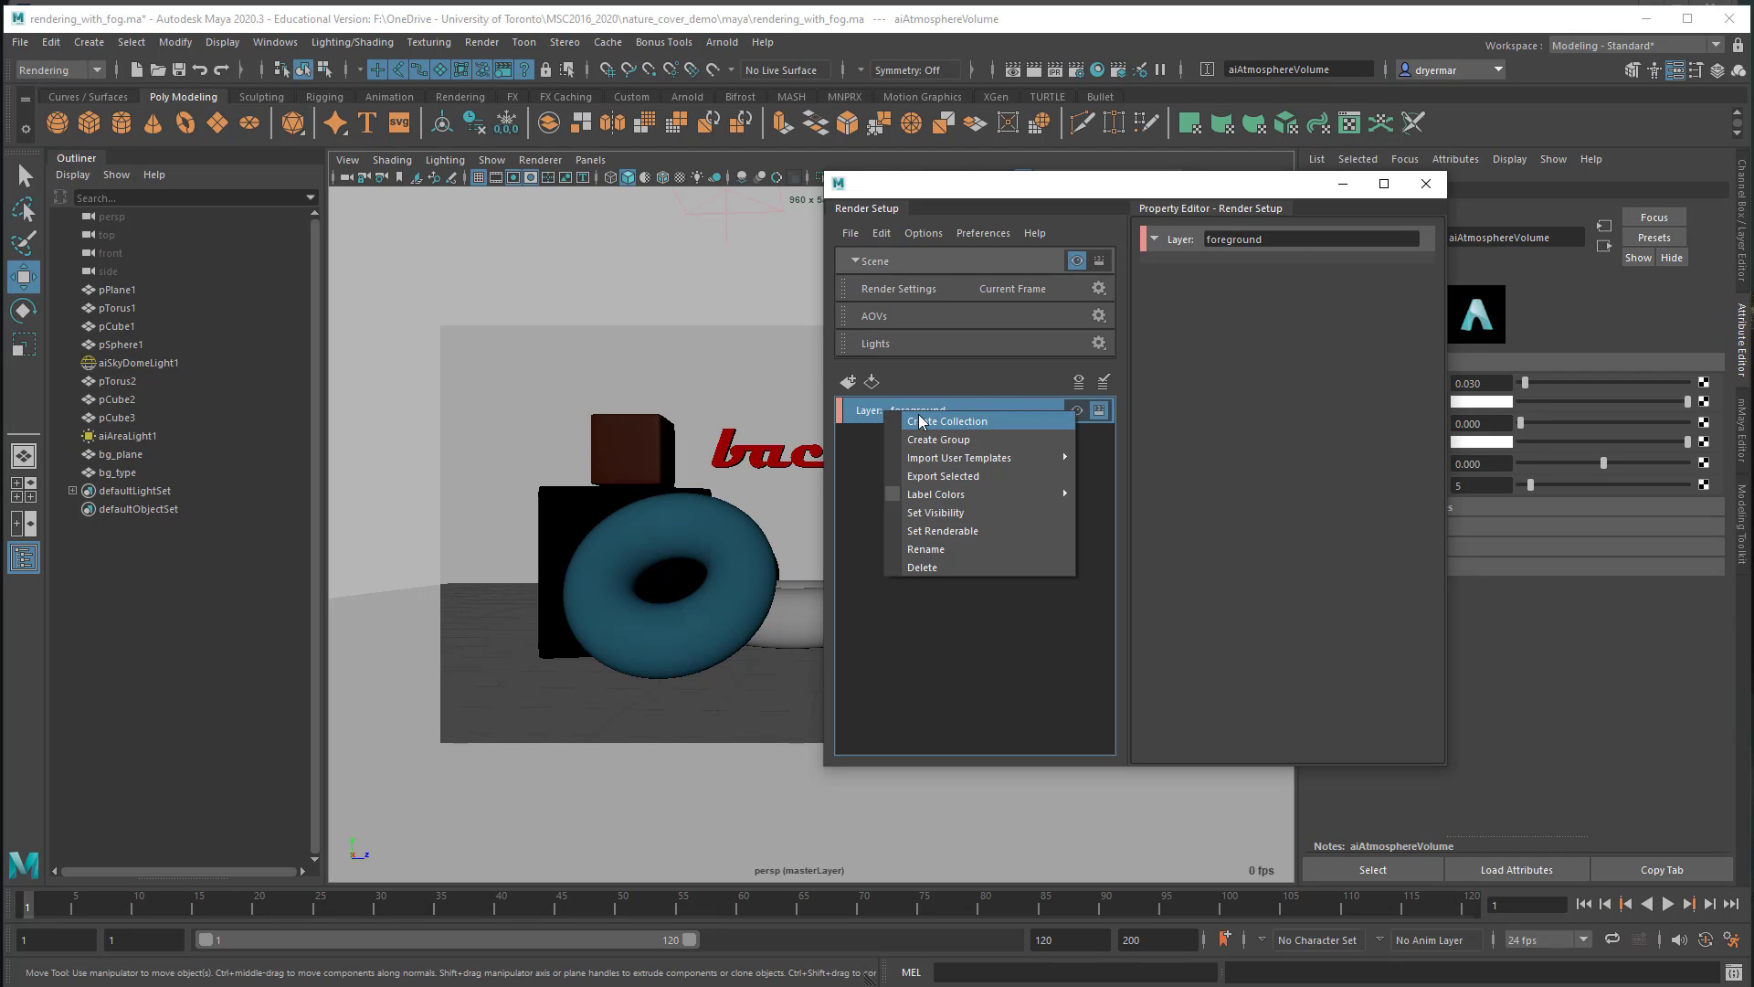
left_click(921, 421)
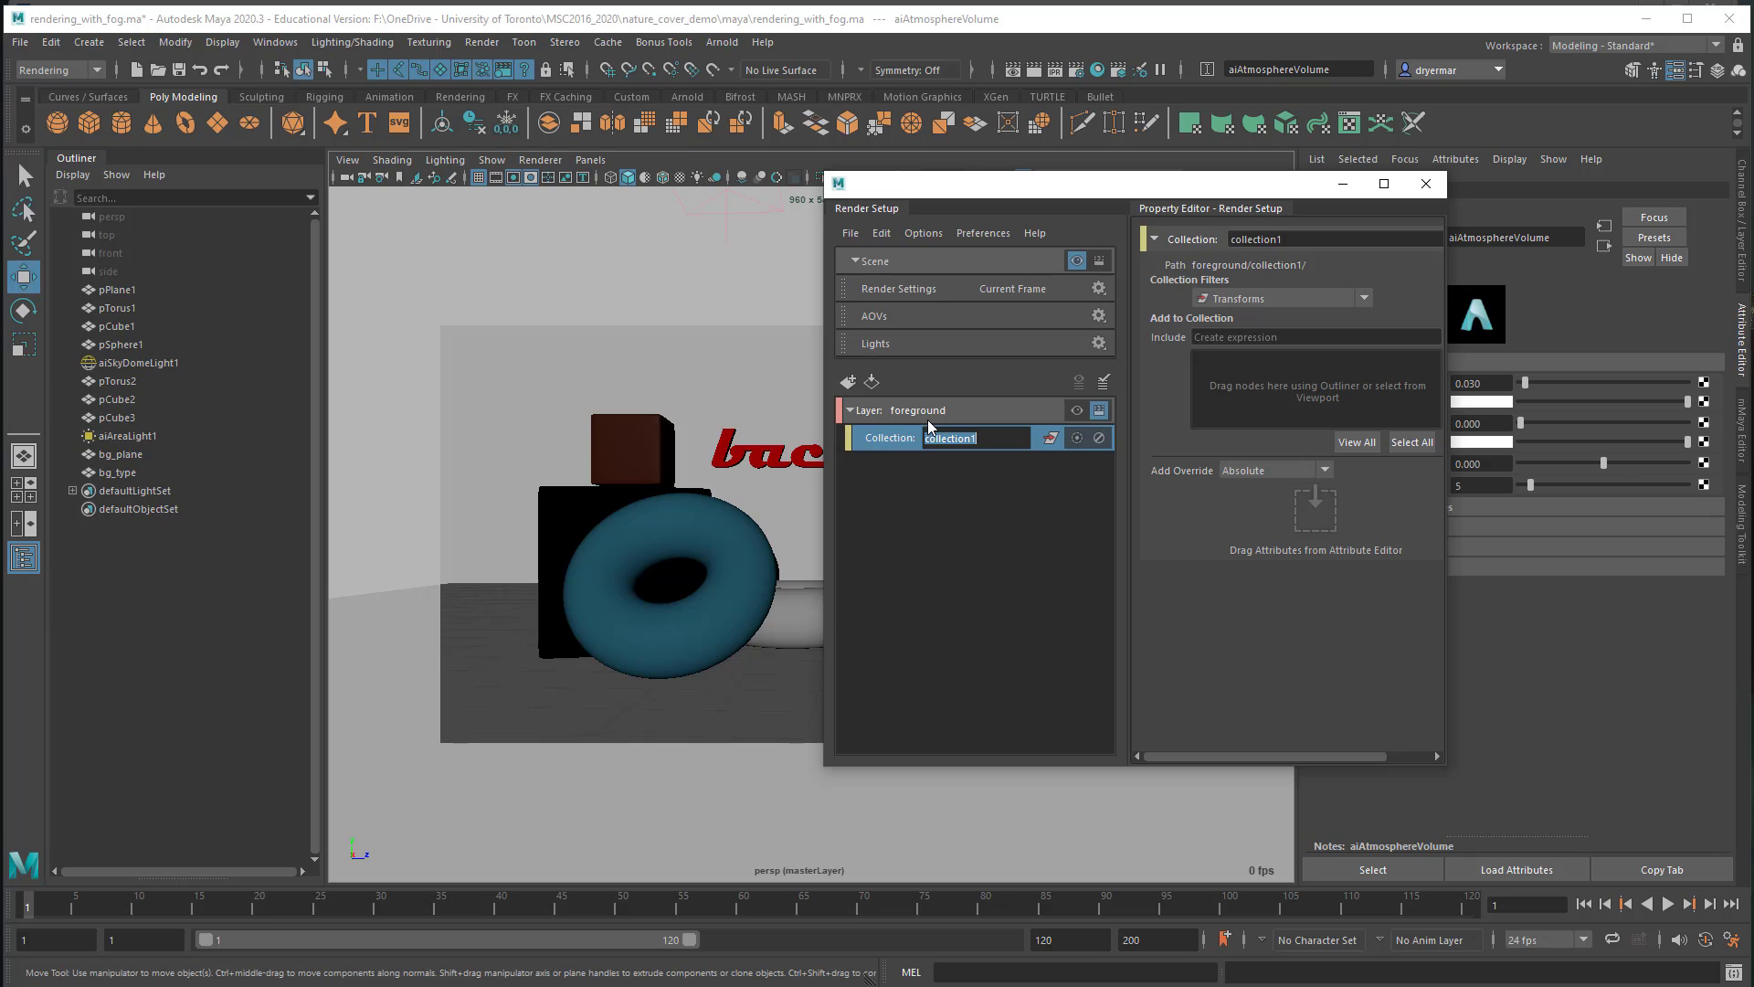
key("Return")
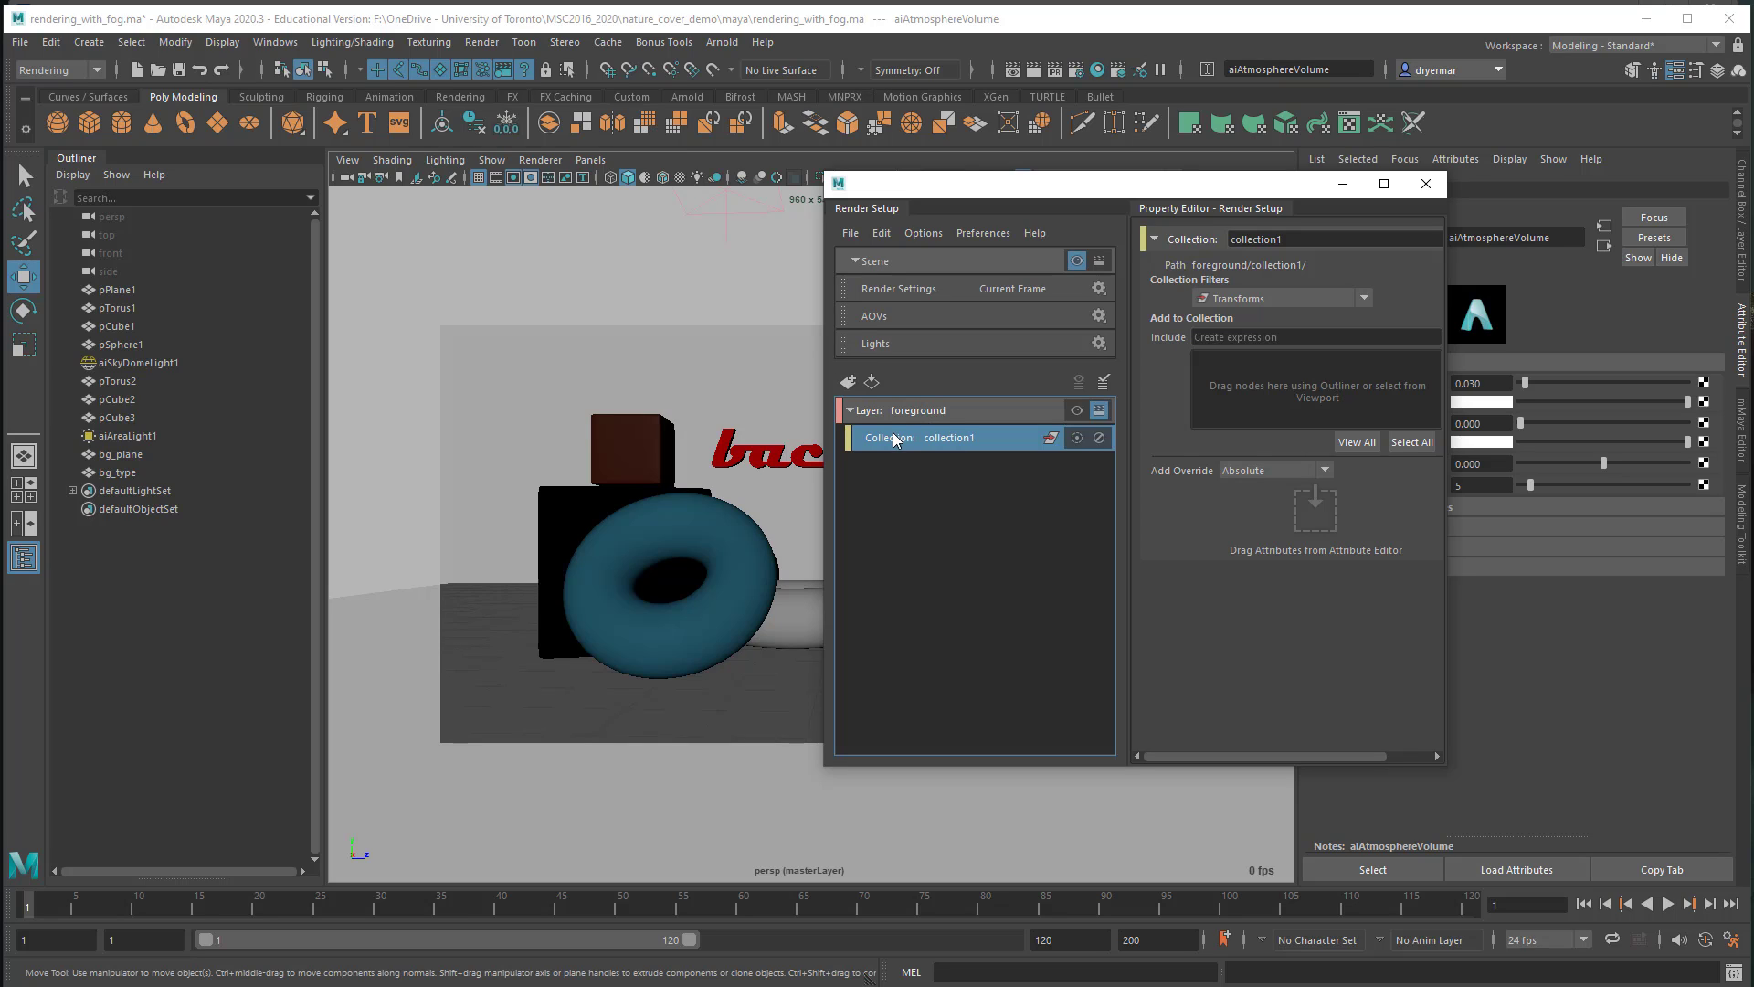
double_click(936, 442)
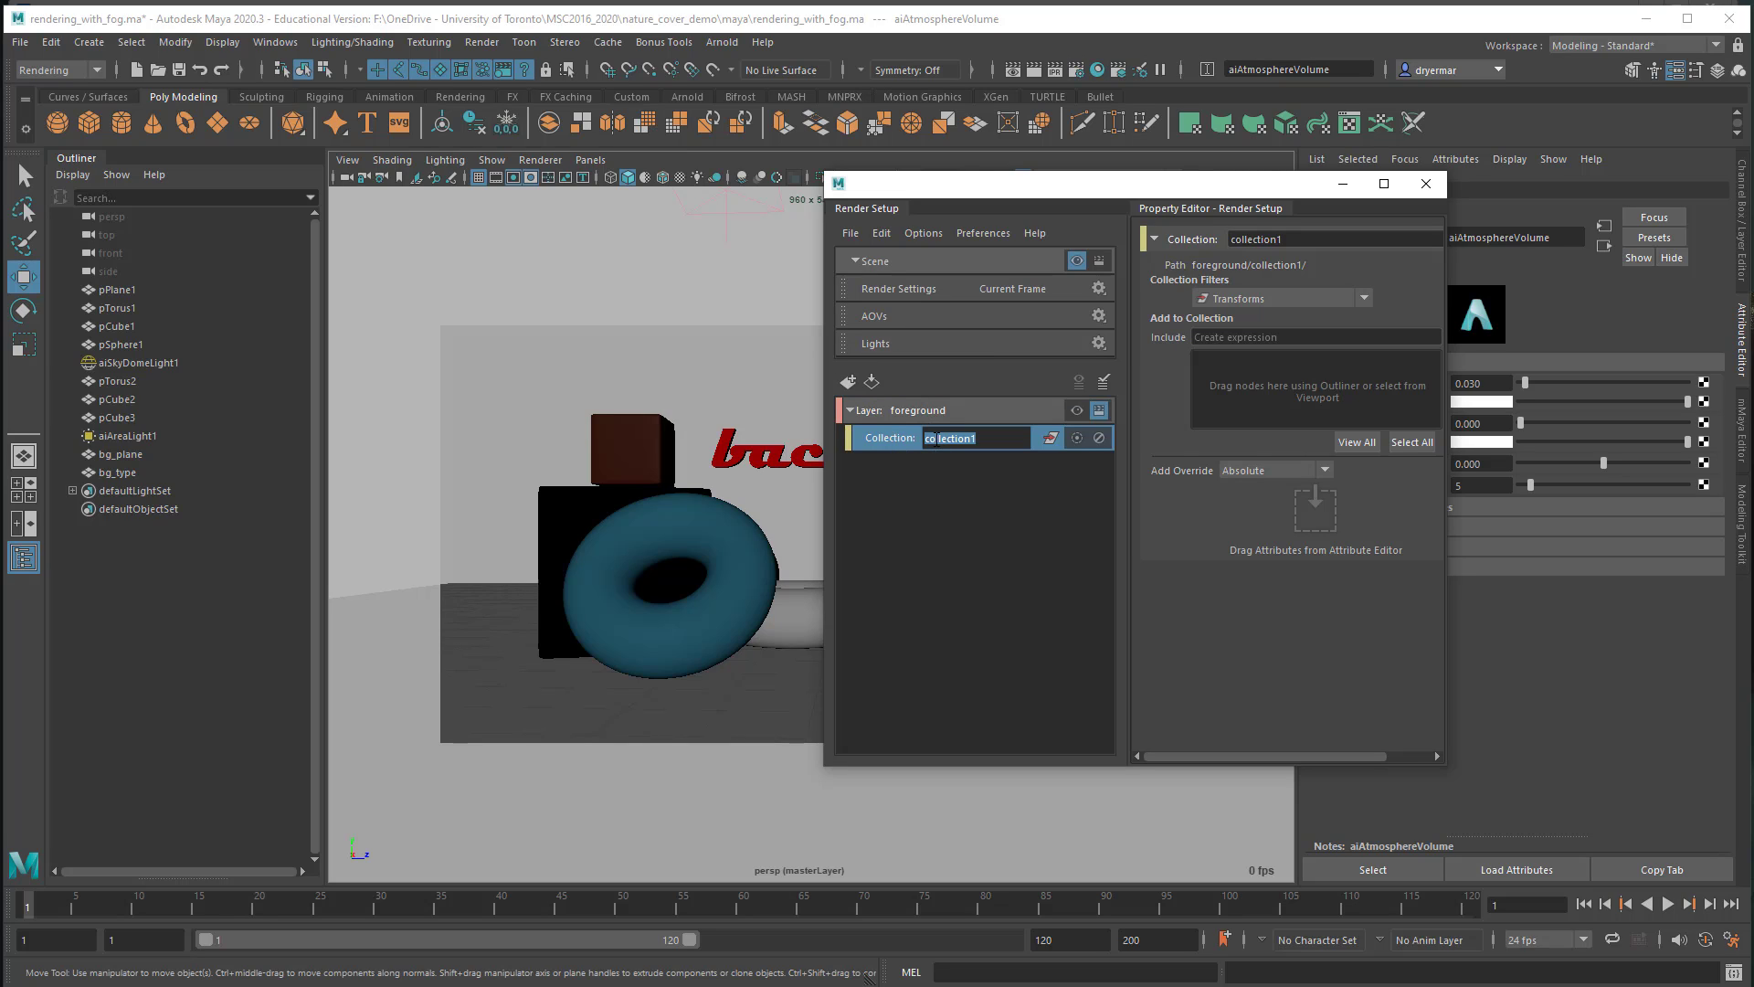
type("foreground_geo")
key("Return")
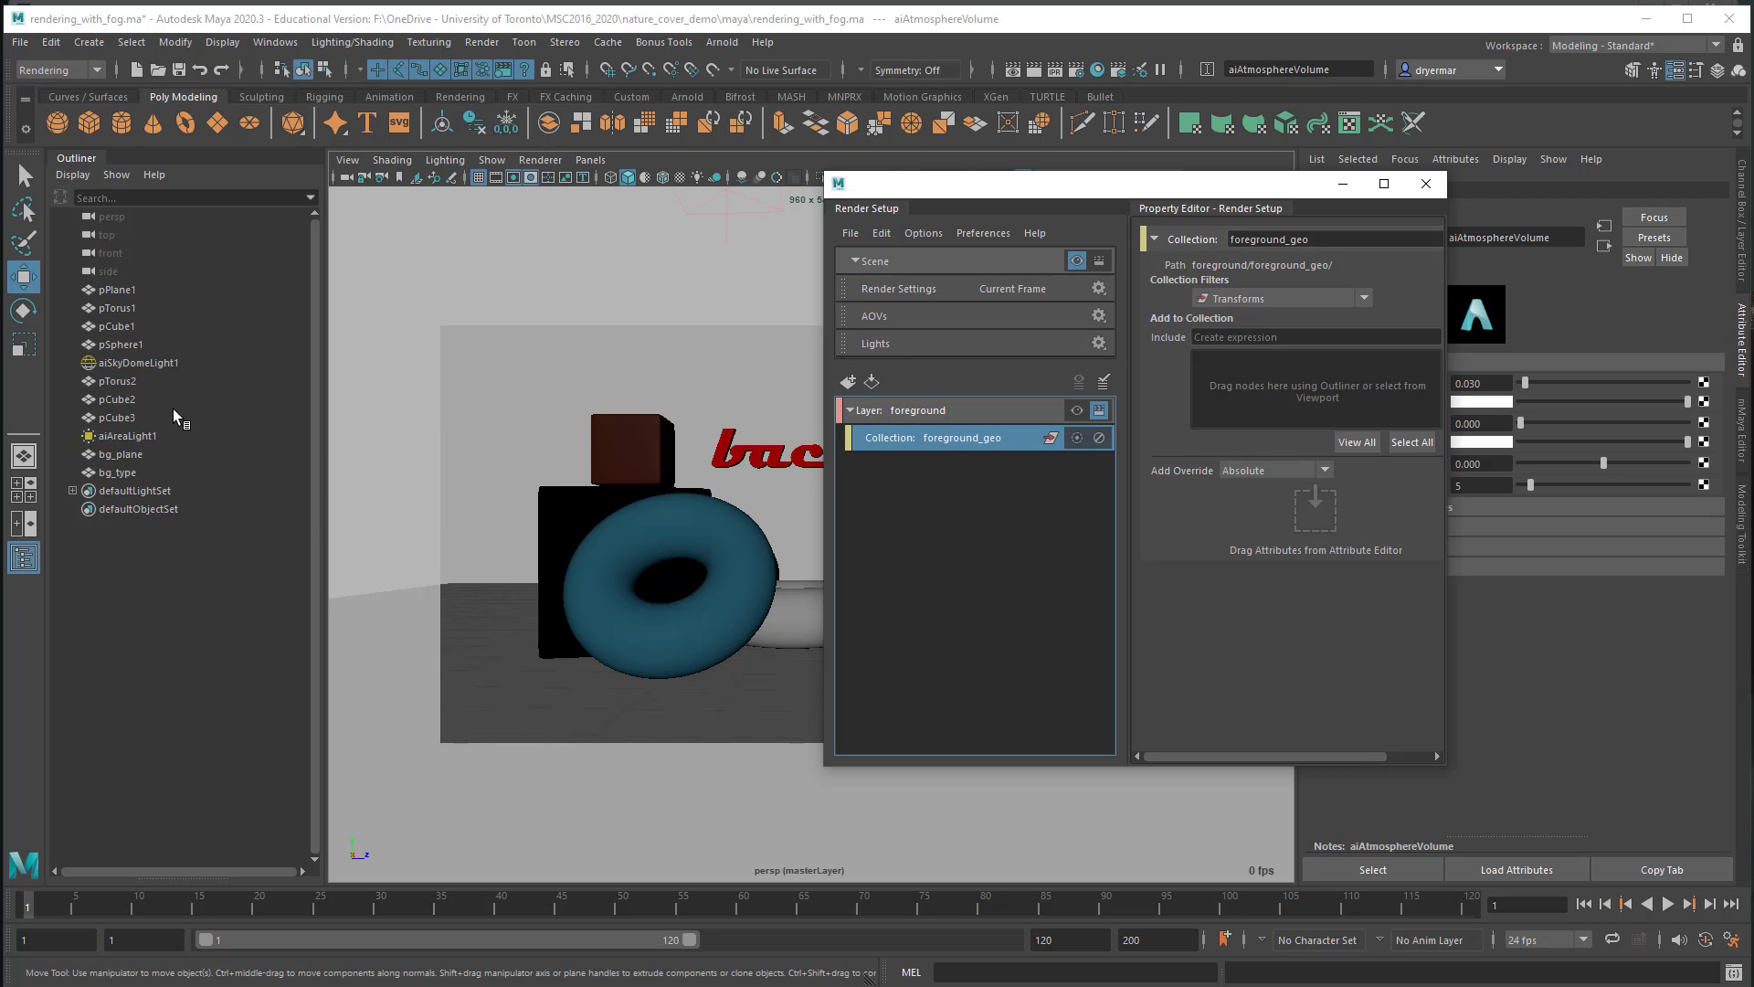
Step: Add pPlane1, pTorus1, pCube1, pSphere1, pTorus2, pCube2 and pCube3 to the foreground_geo collection and make the foreground layer the visible one
left_click(118, 418)
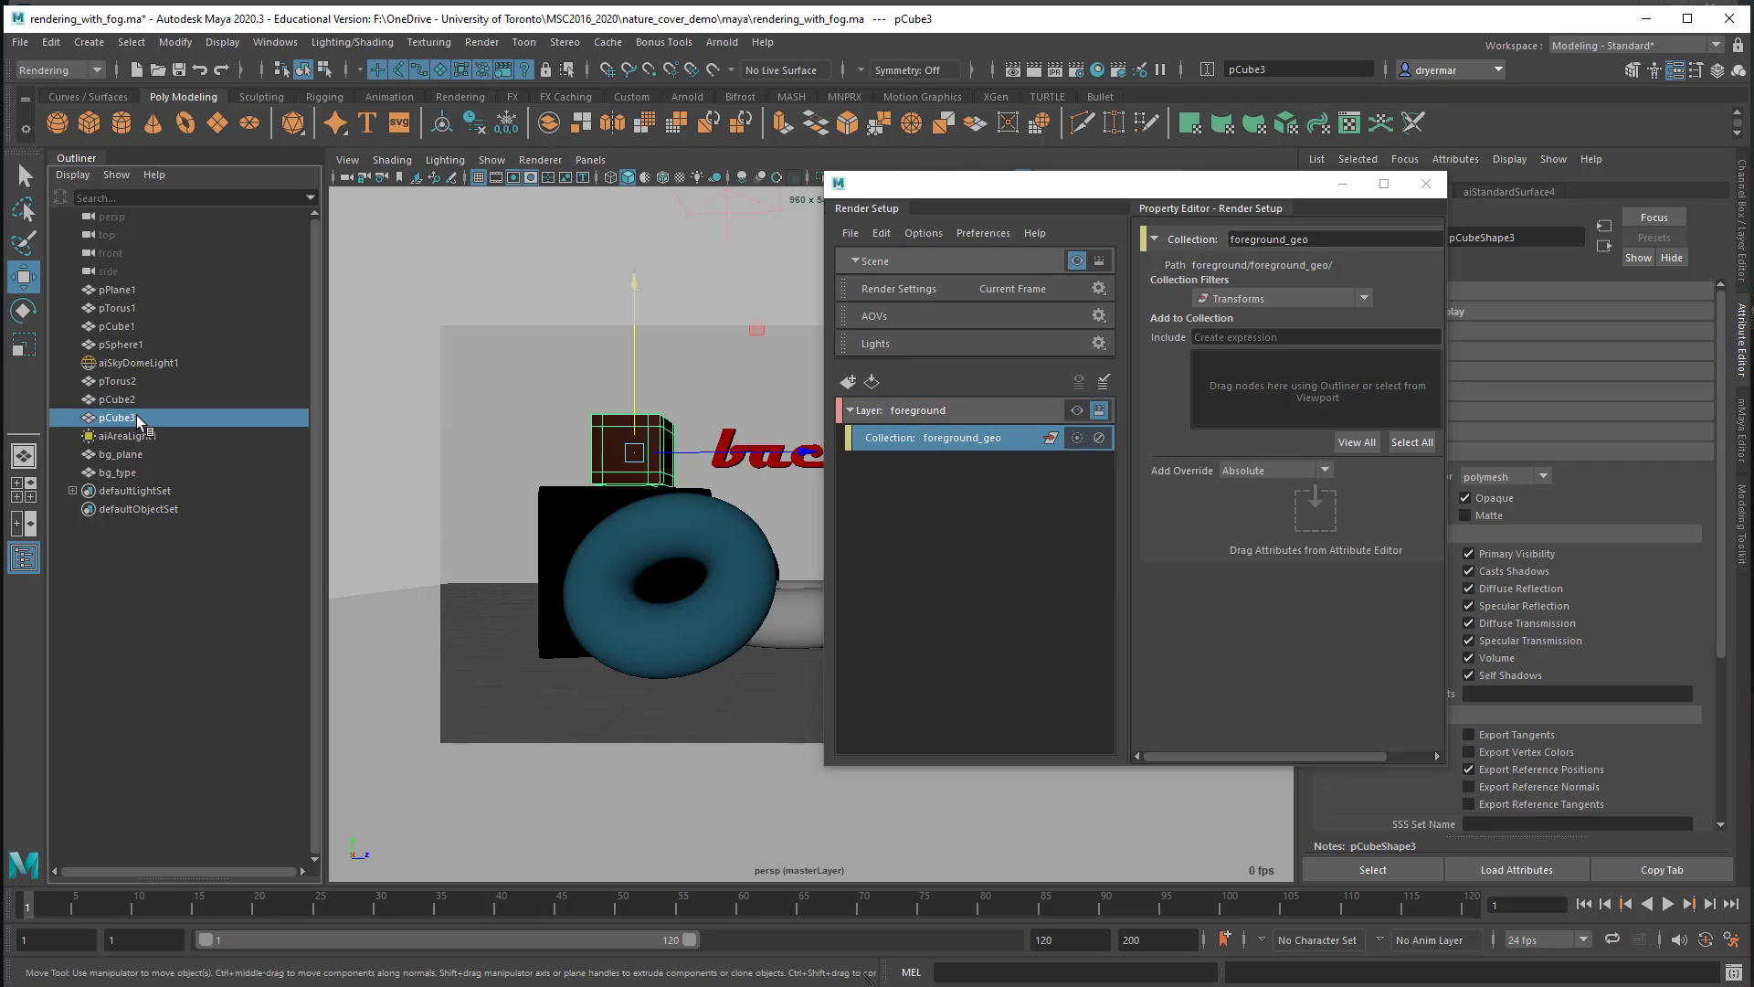
left_click(128, 399, "ctrl")
left_click(127, 381, "ctrl")
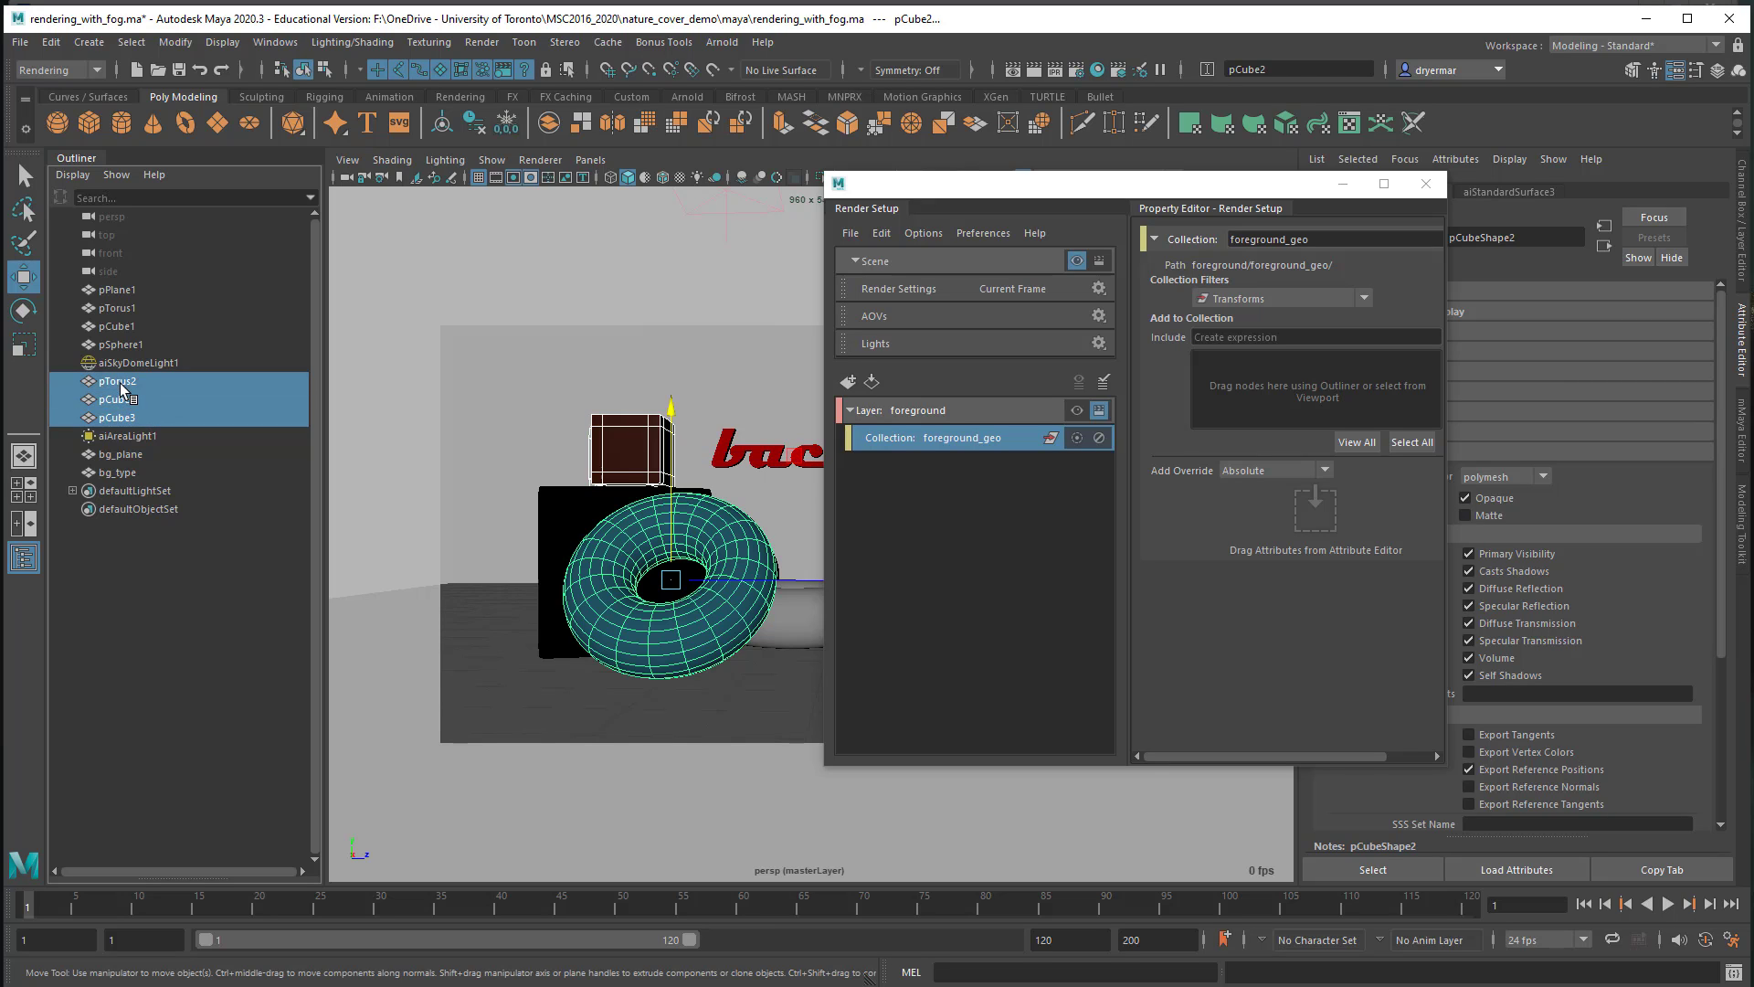
left_click(126, 345, "ctrl")
left_click(122, 326, "ctrl")
left_click(122, 307, "ctrl")
left_click(121, 289, "ctrl")
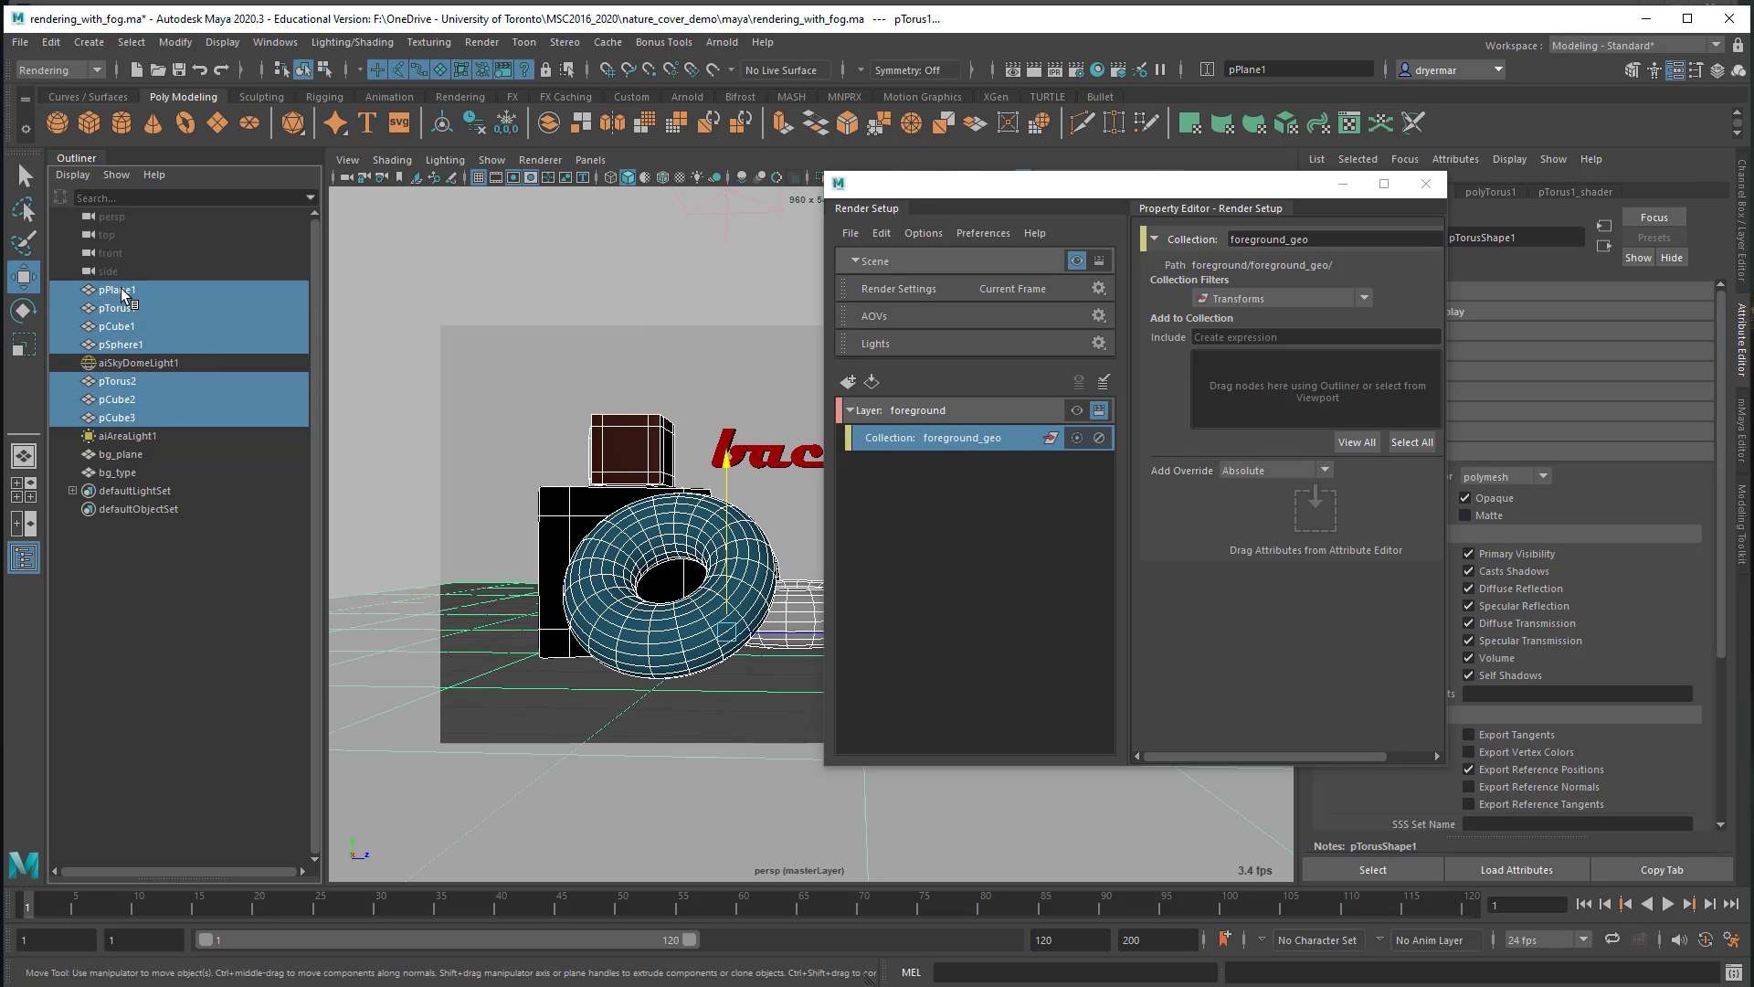
left_click_drag(972, 205, 1125, 226)
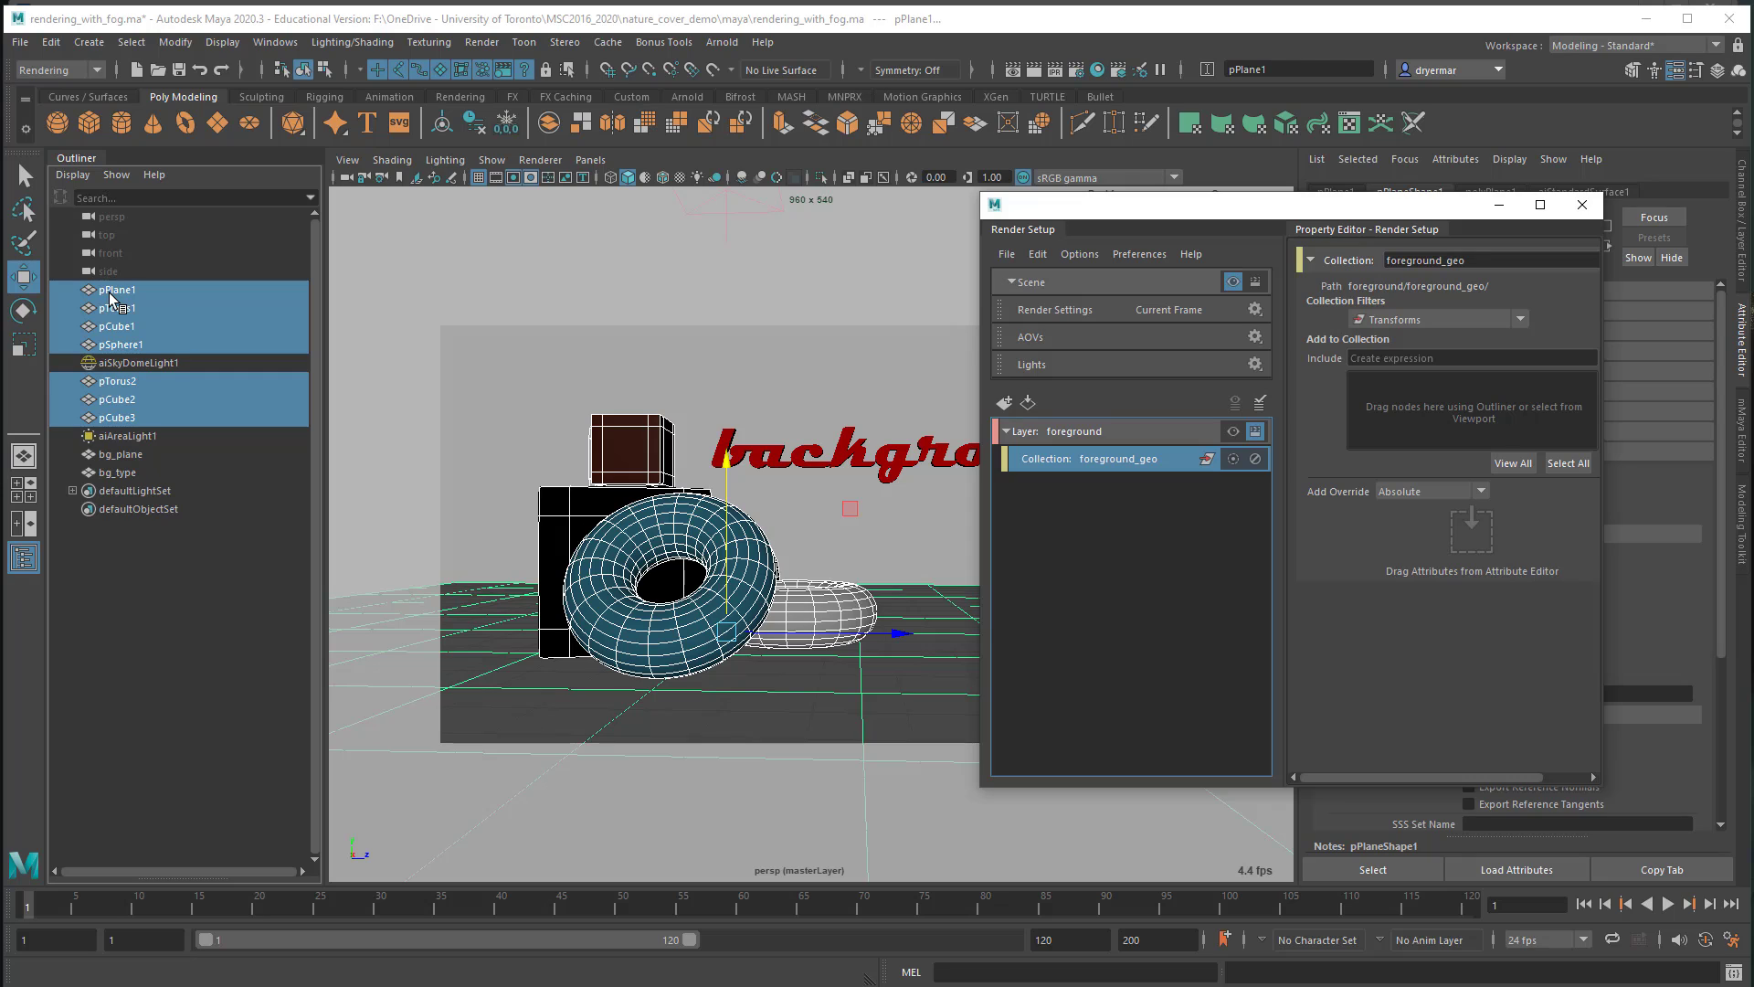
middle_click_drag(108, 292, 382, 334)
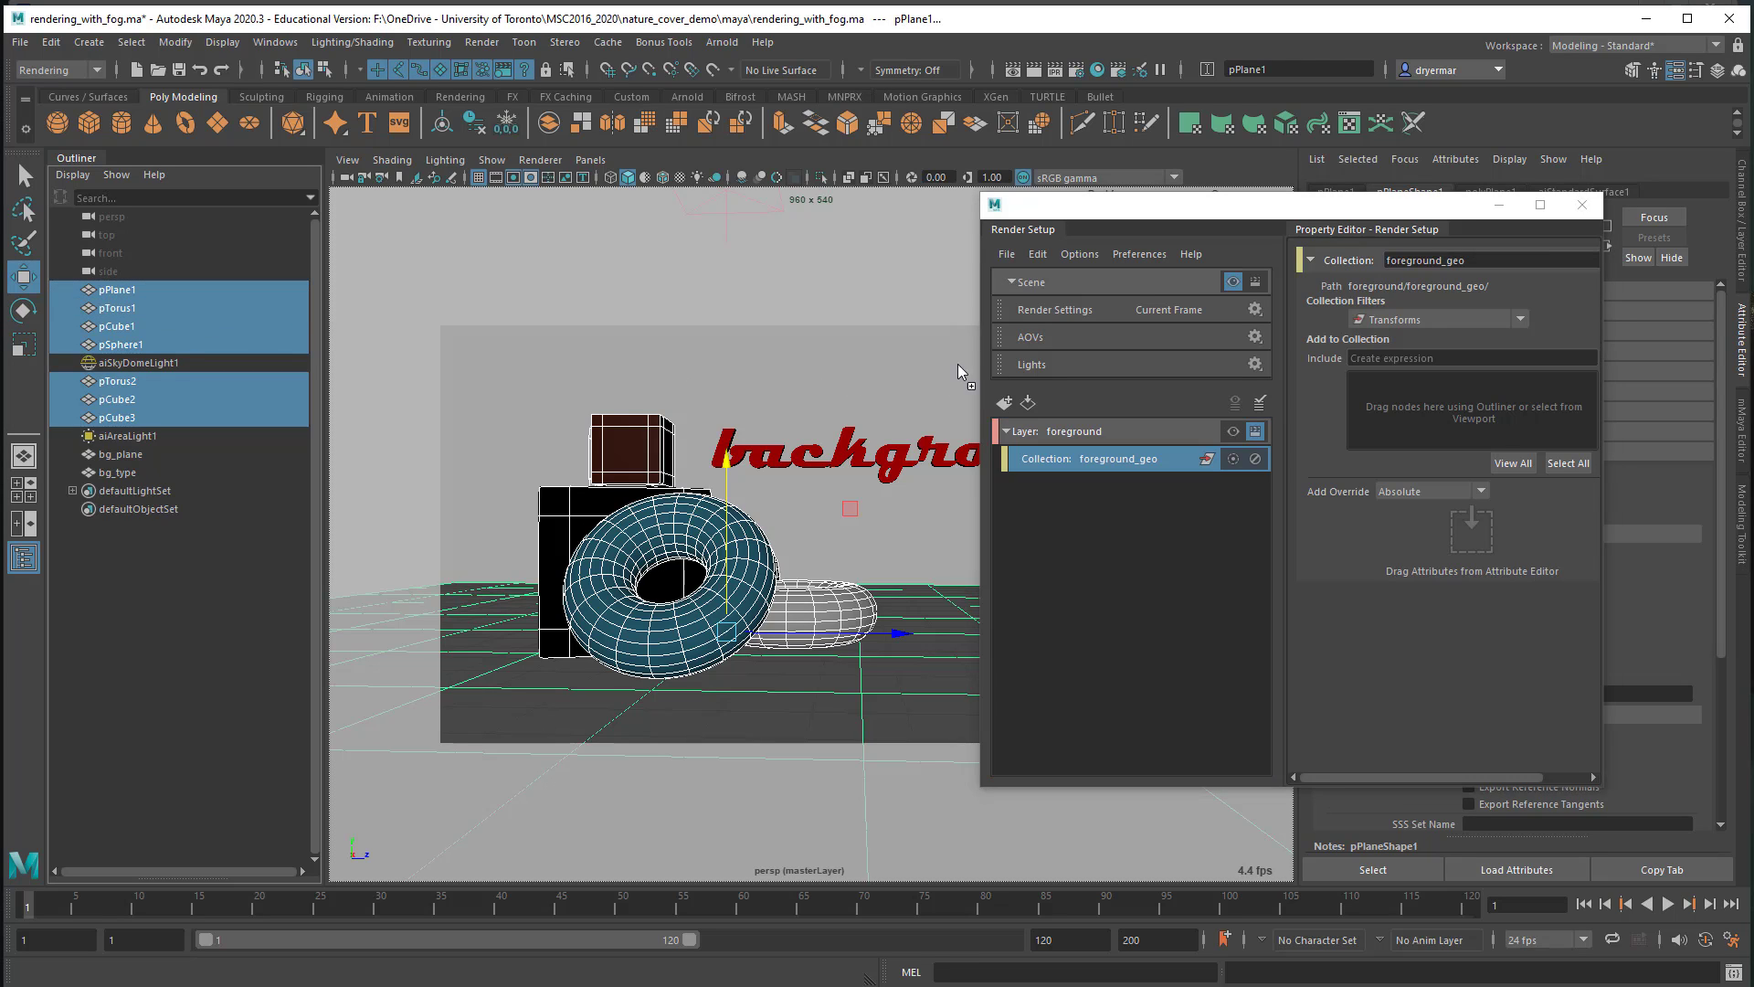
middle_click_drag(1401, 412, 1401, 412)
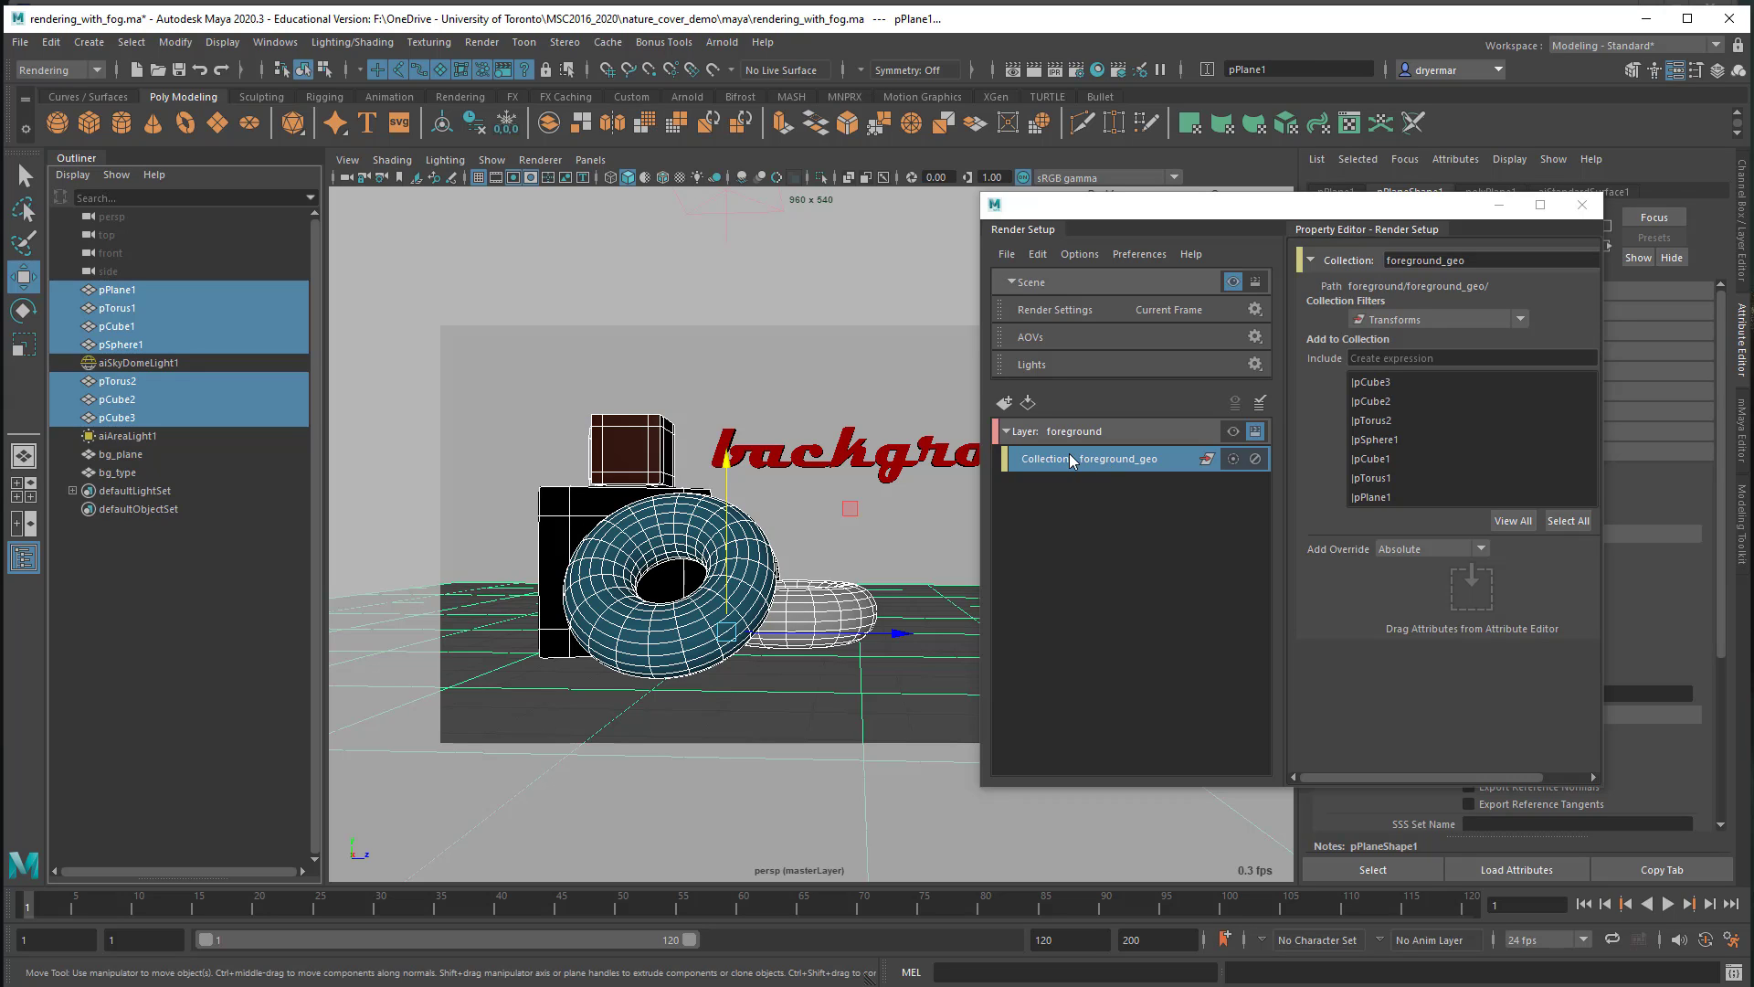
left_click(1233, 433)
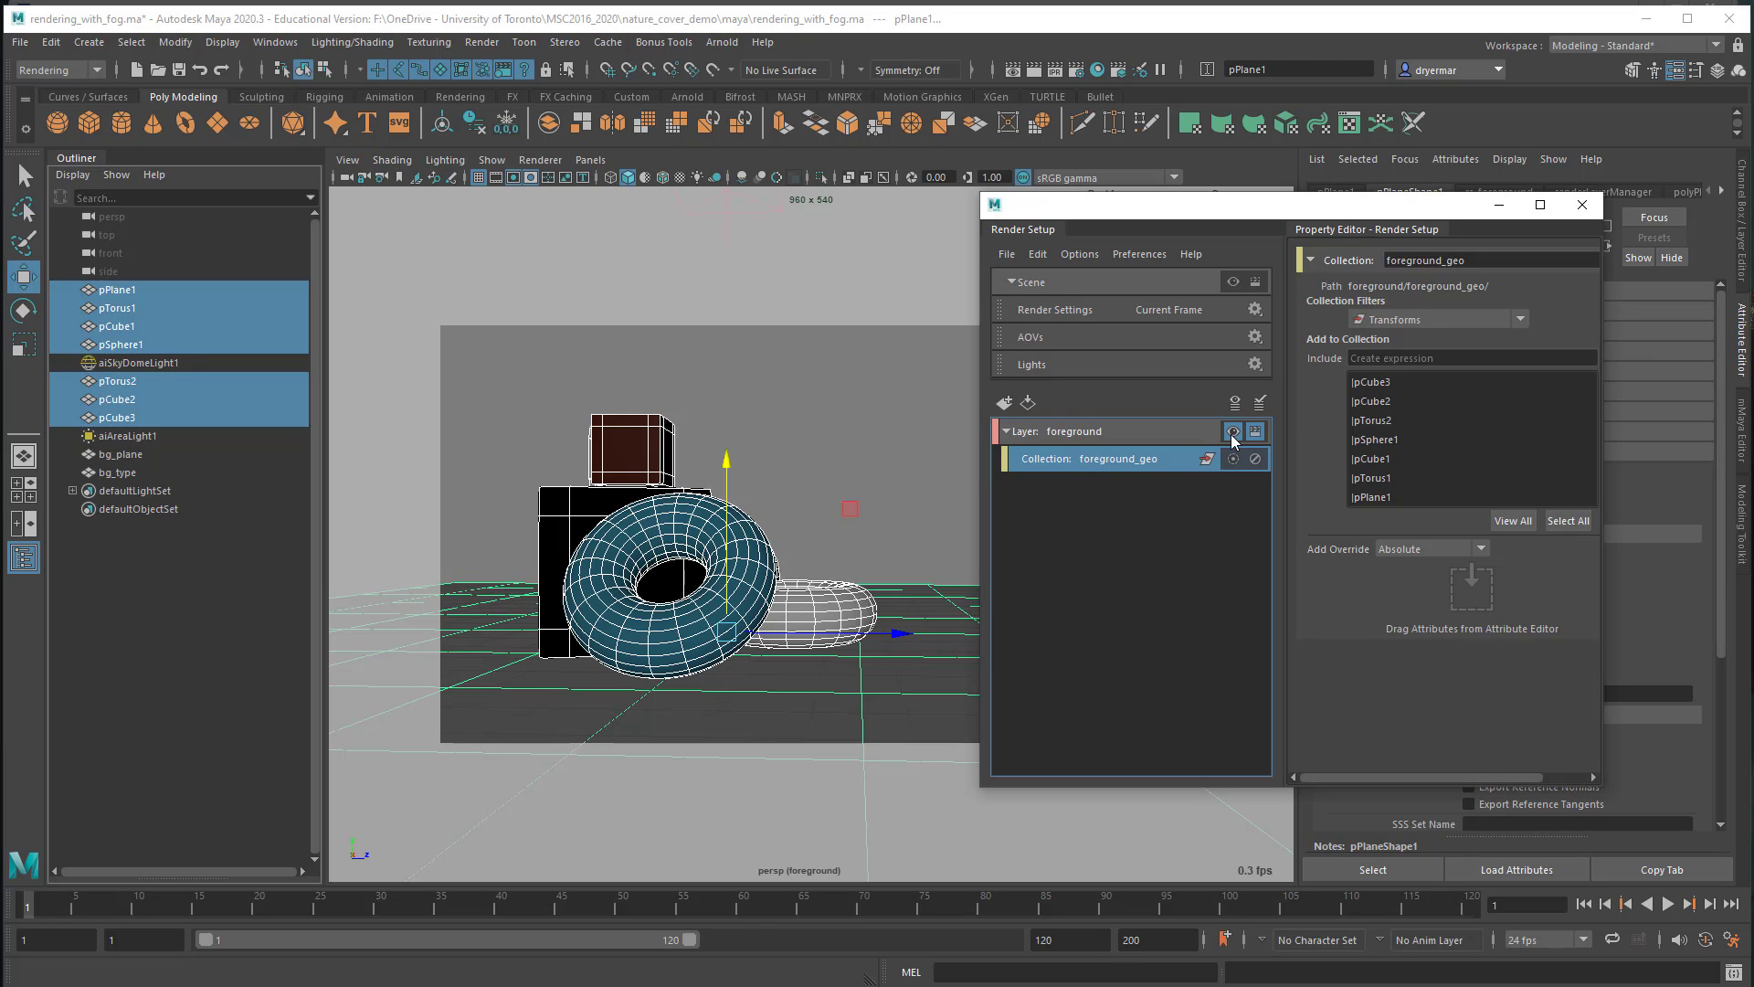
left_click(1056, 443)
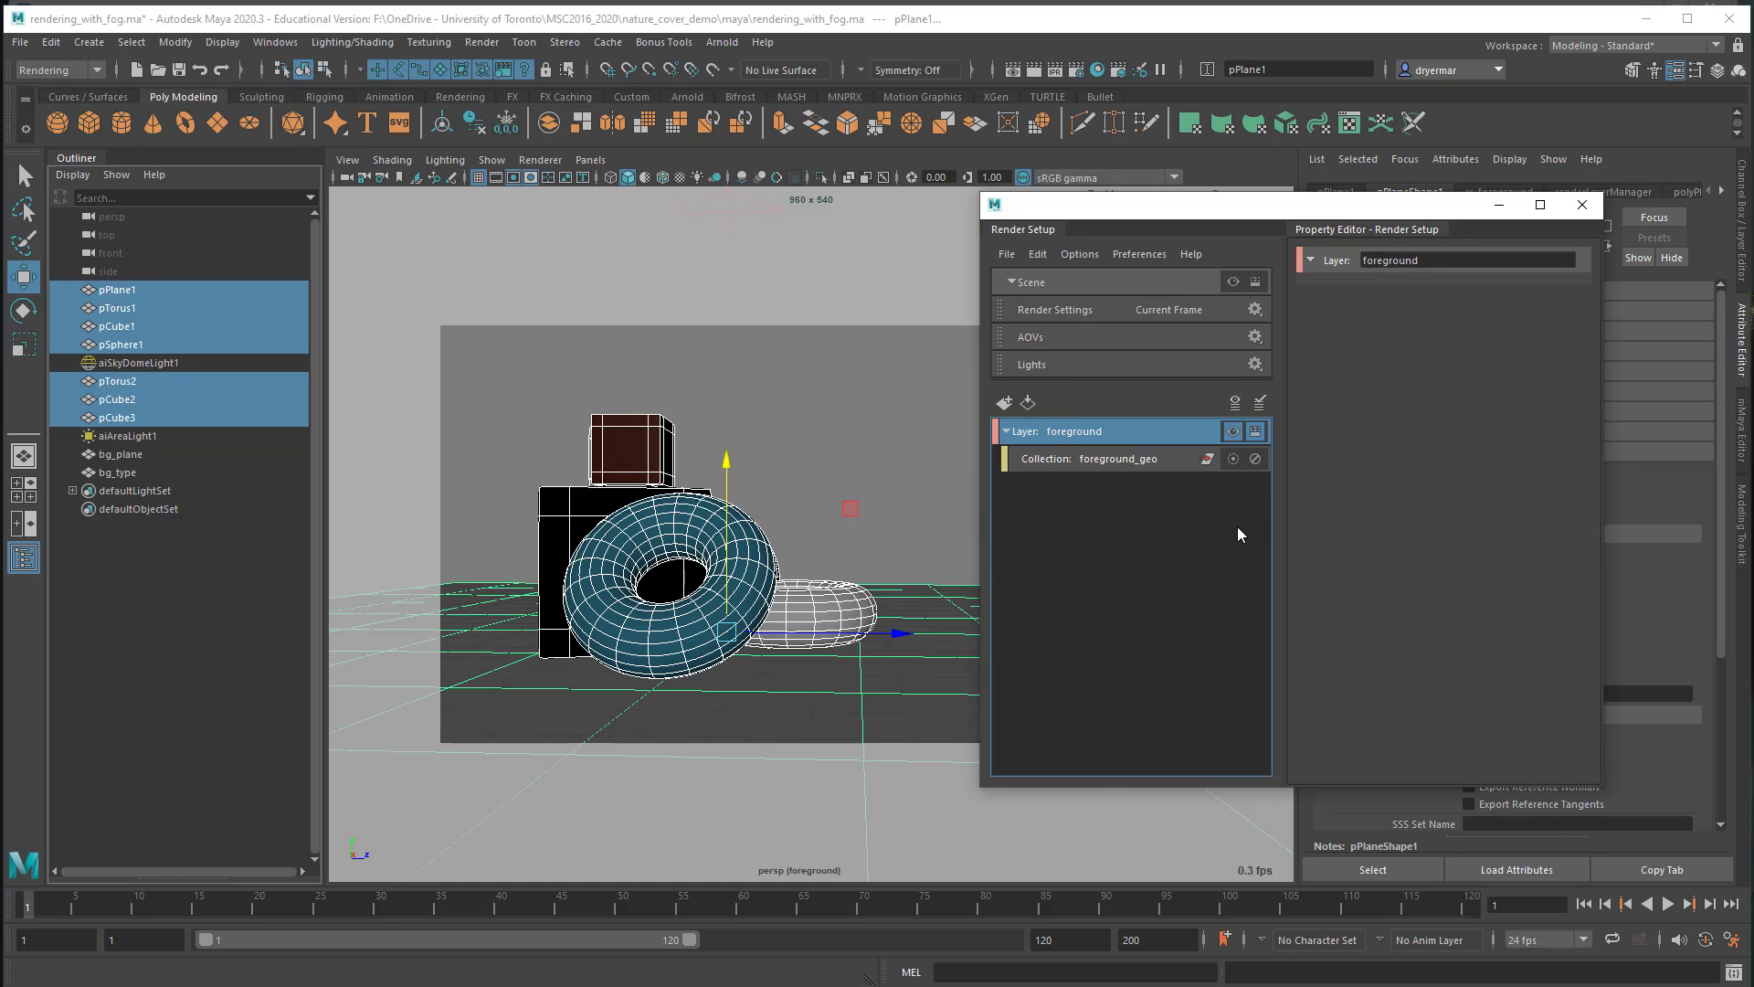
Step: Create a second render layer named background and add a collection with the default name to it
left_click(1040, 544)
left_click(1014, 406)
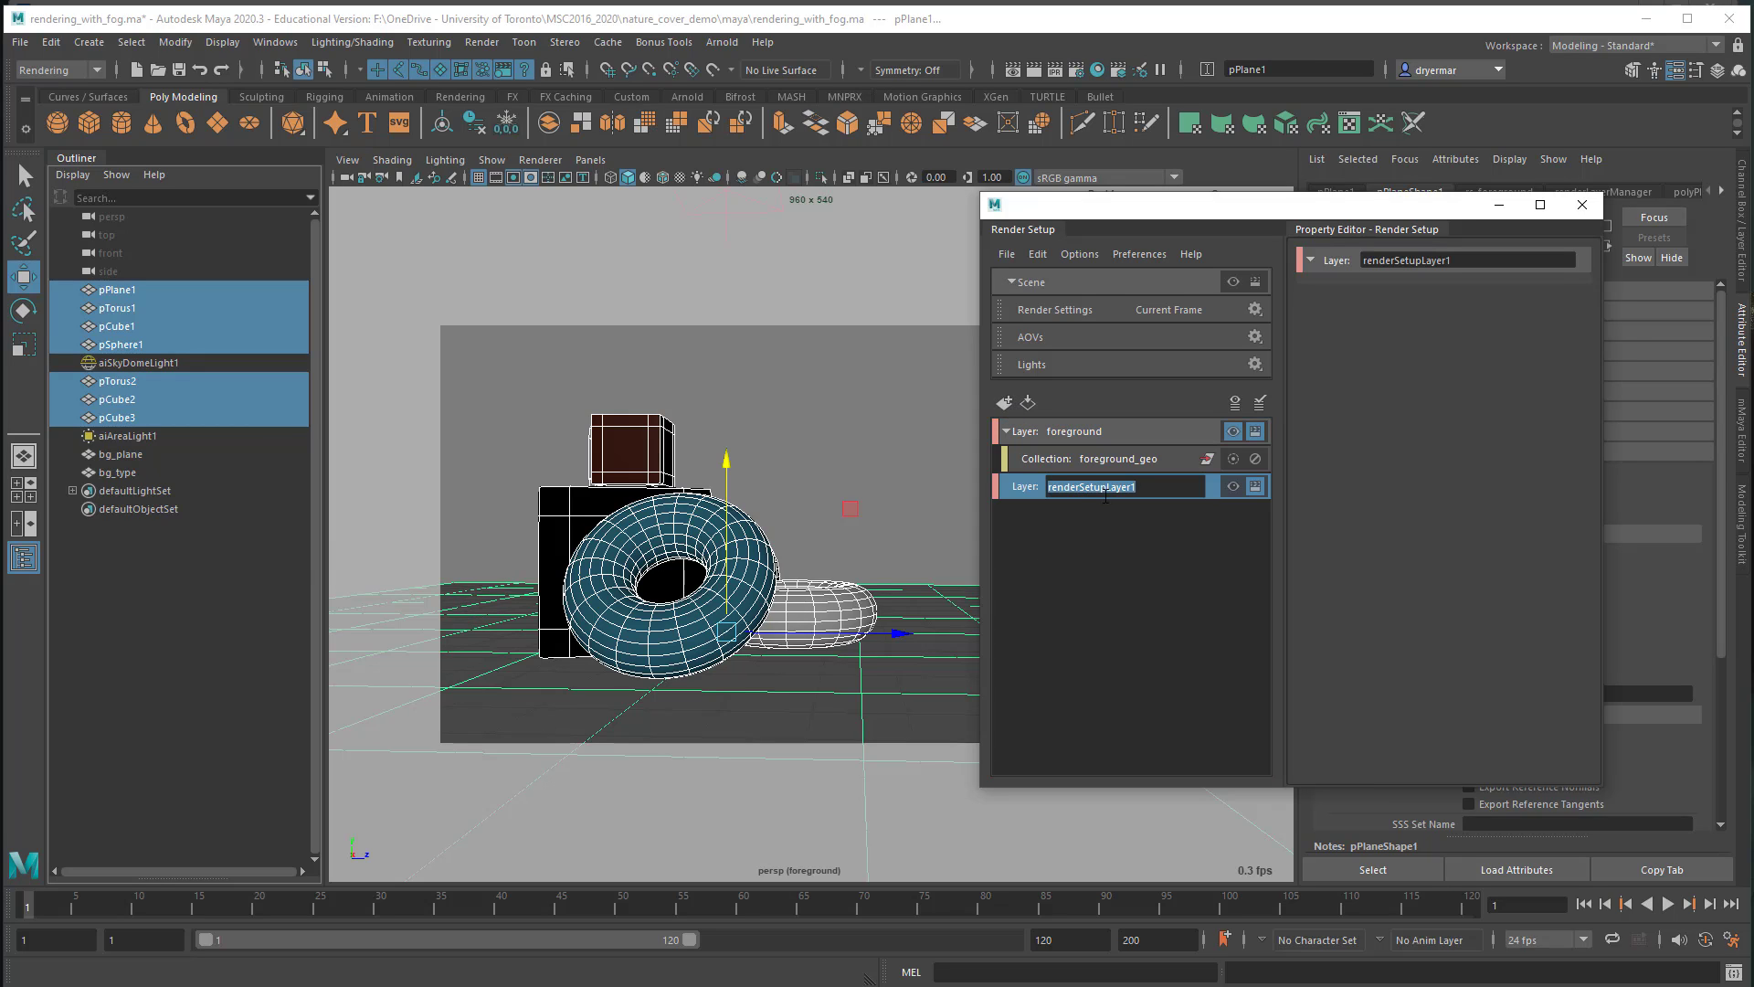
type("background")
left_click(1096, 516)
left_click(1042, 490)
right_click(1036, 490)
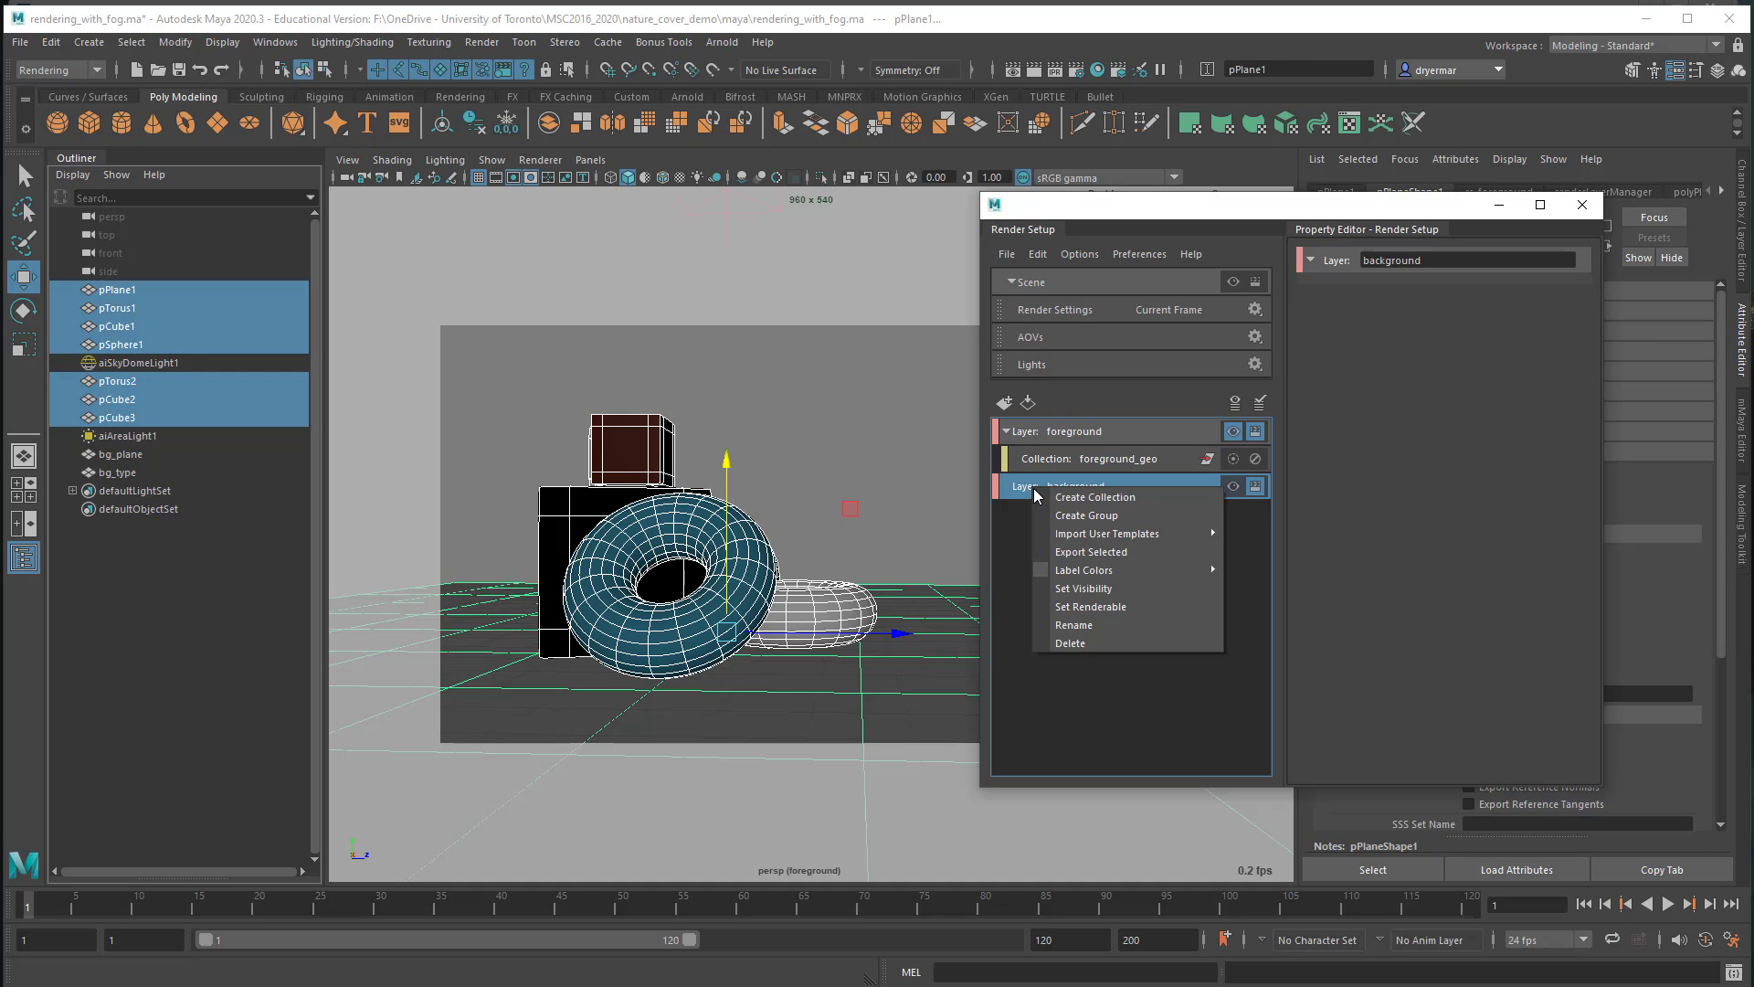
left_click(1088, 497)
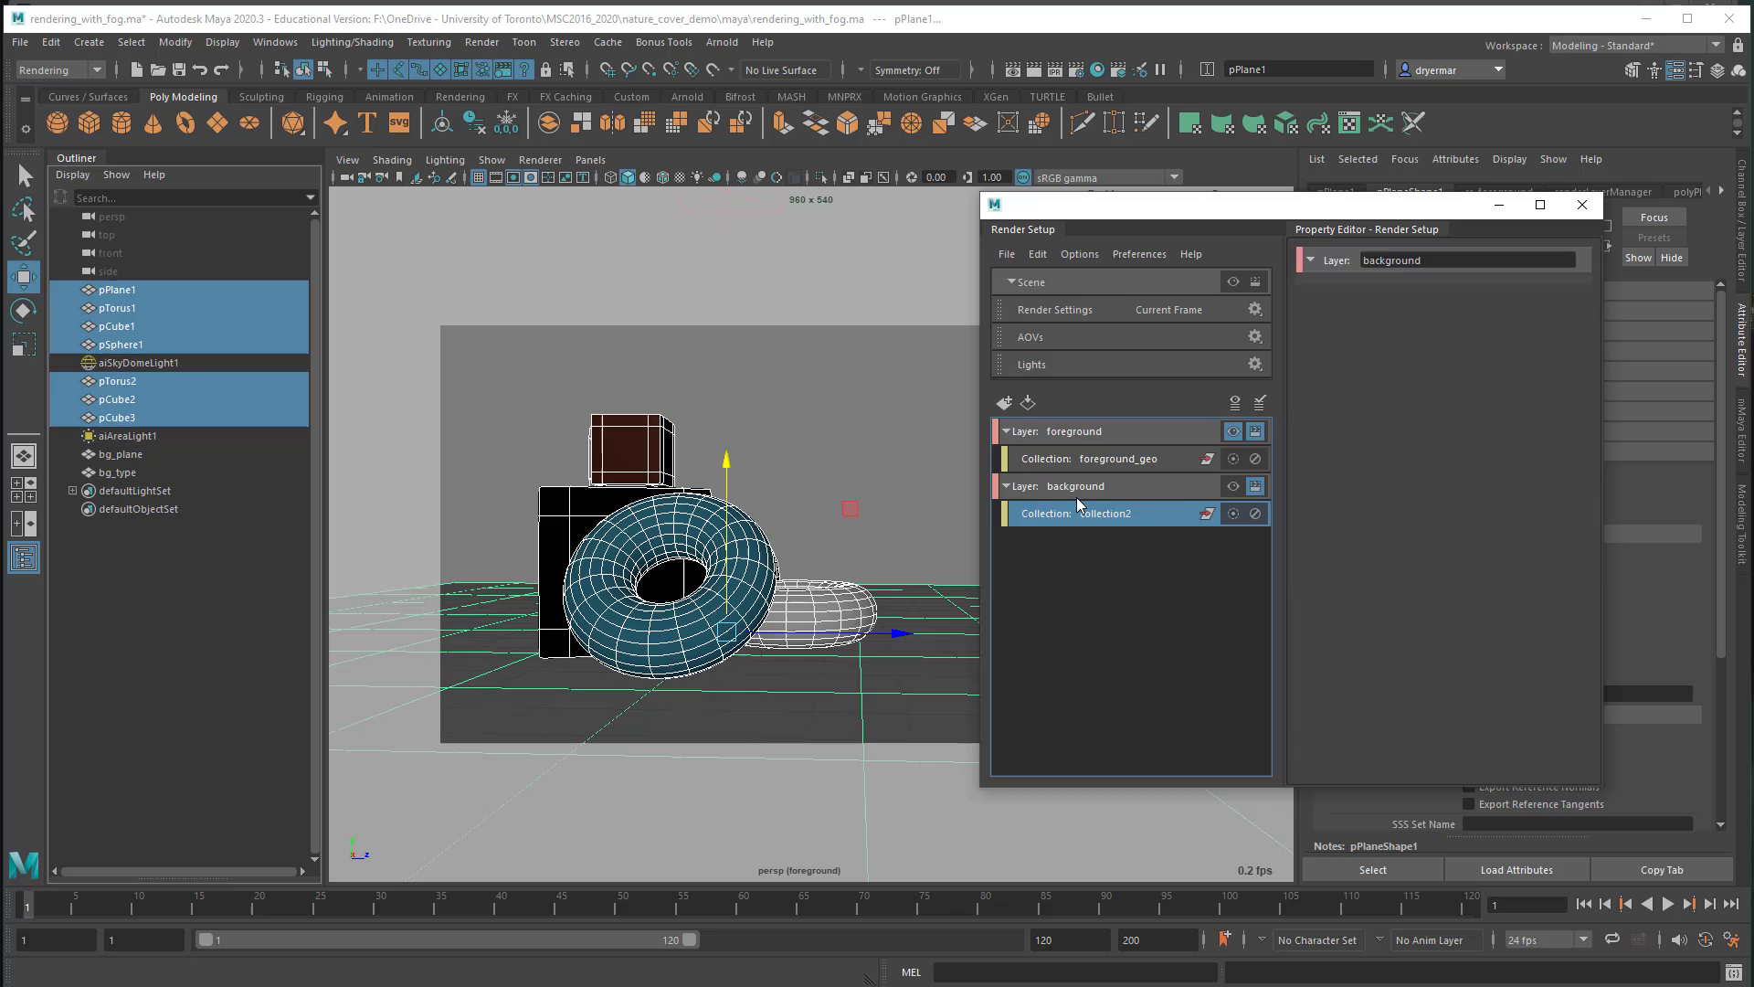
Step: Add bg_plane and bg_type to the background layer's collection and make the background layer the visible one
left_click(137, 472)
left_click(131, 453, "ctrl")
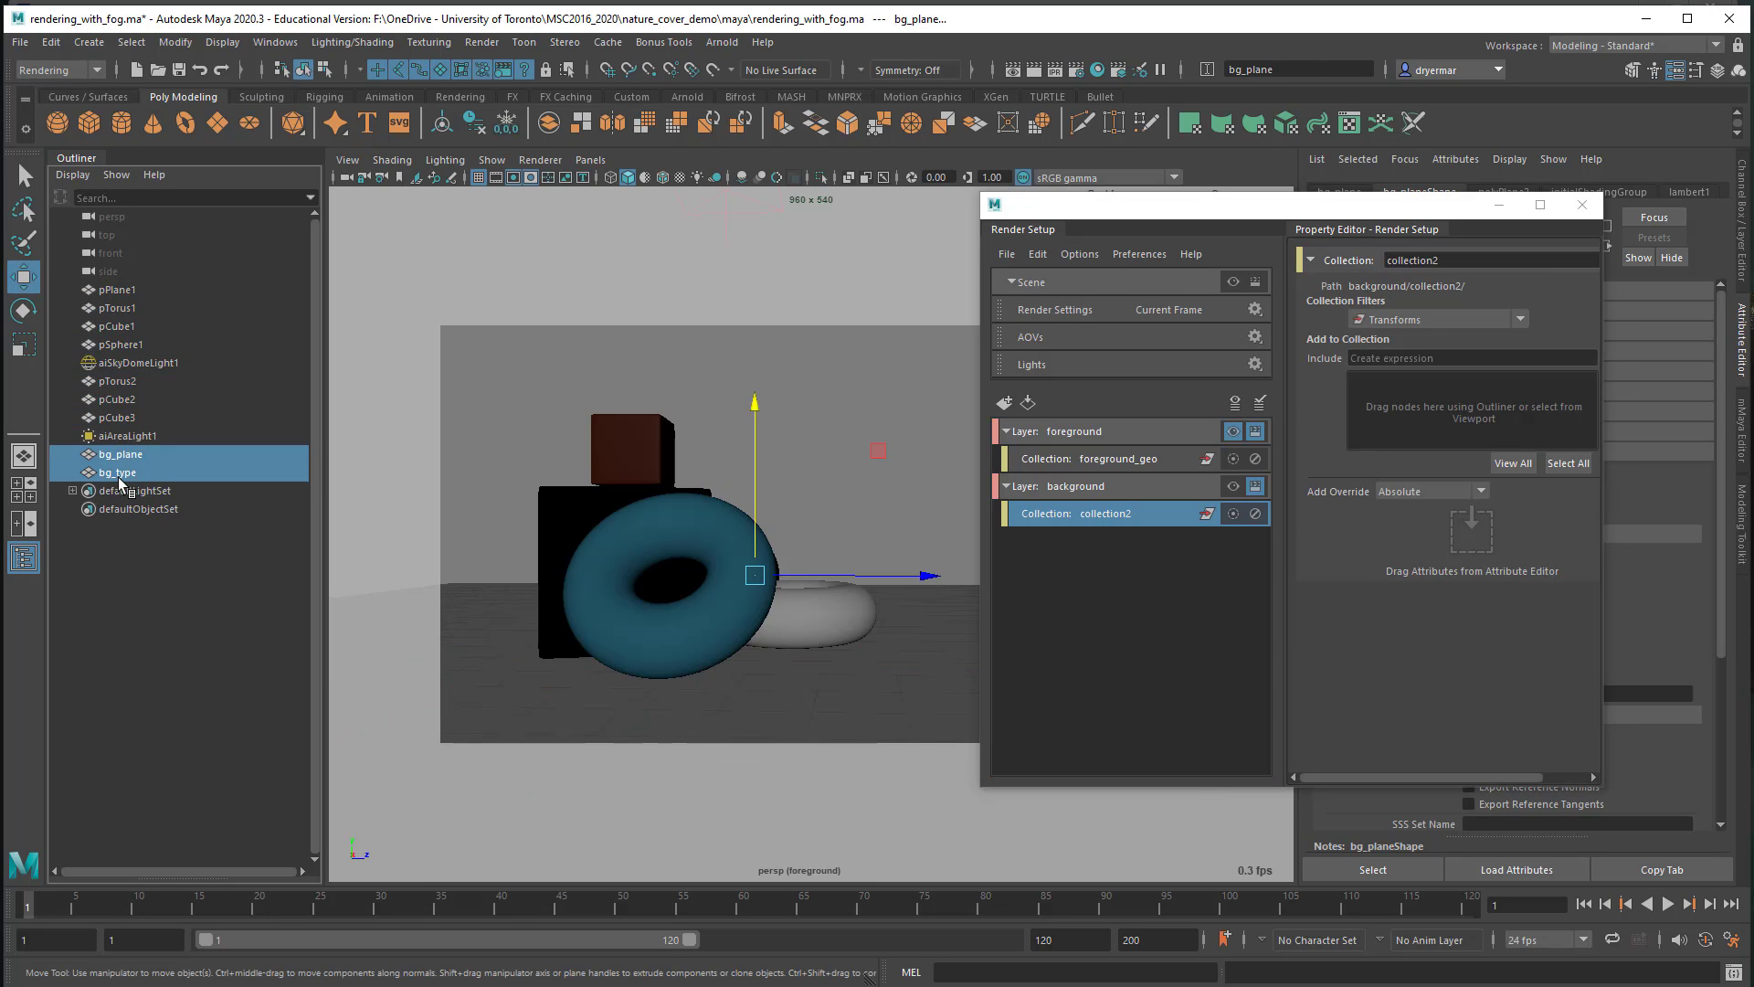
left_click_drag(121, 482, 1400, 421)
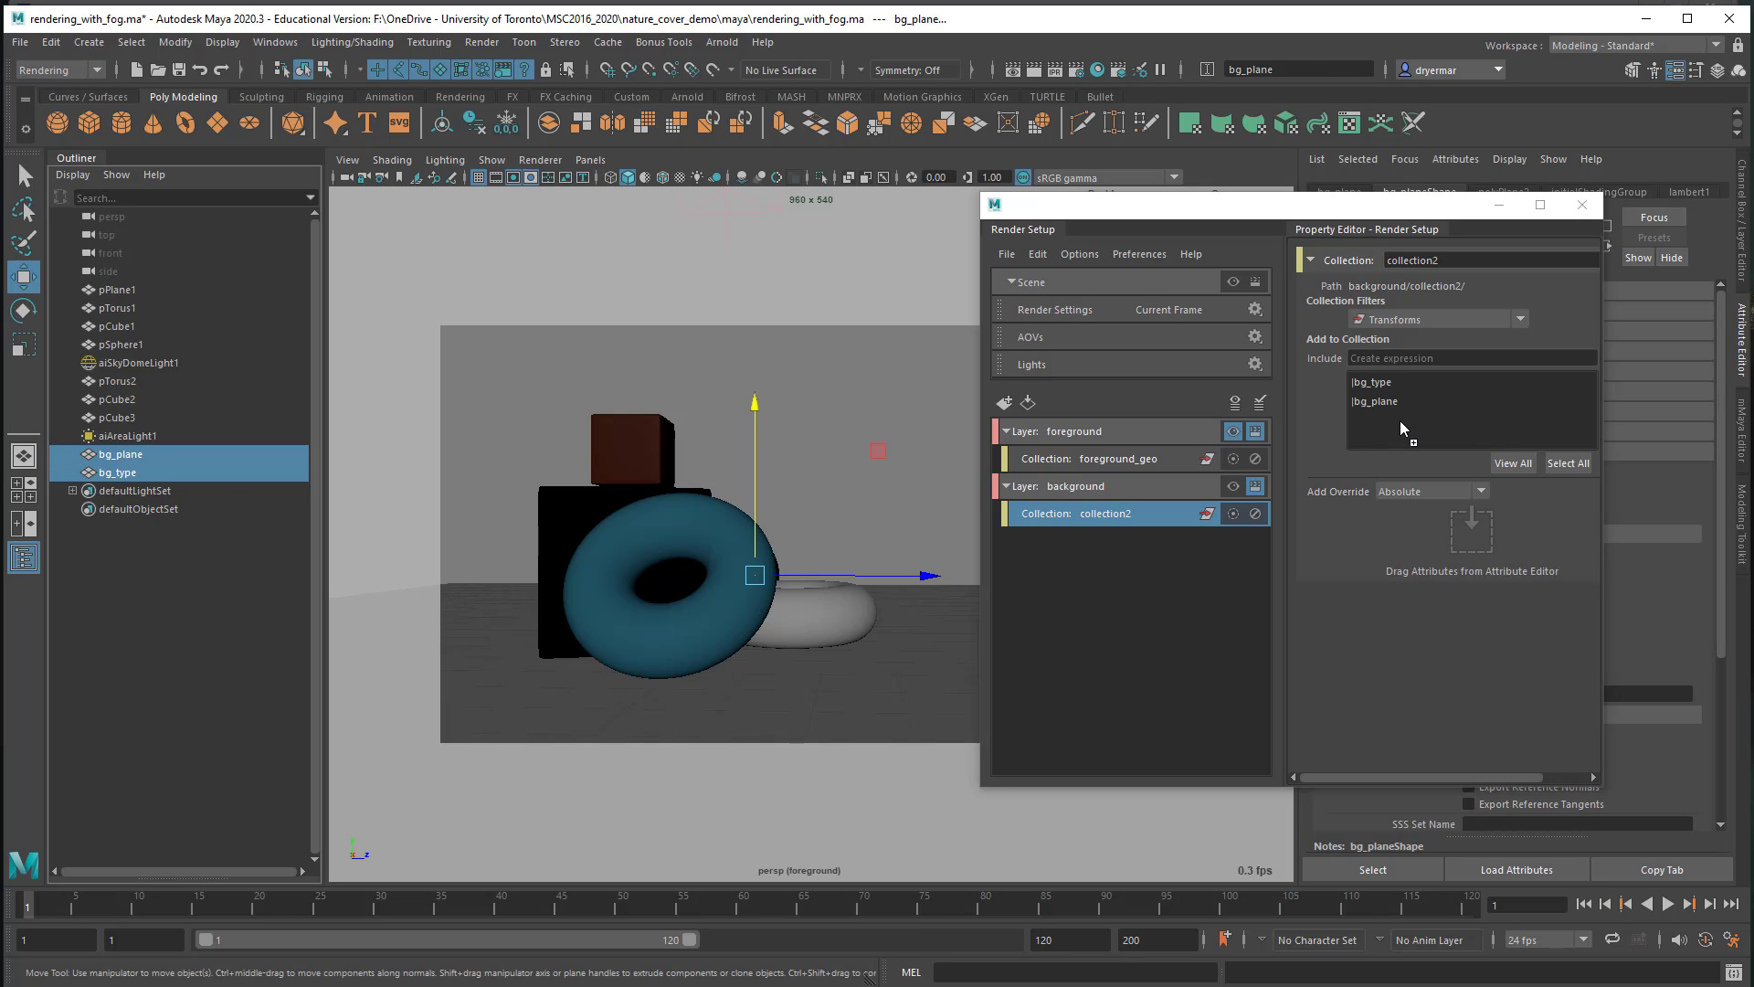
left_click(1234, 487)
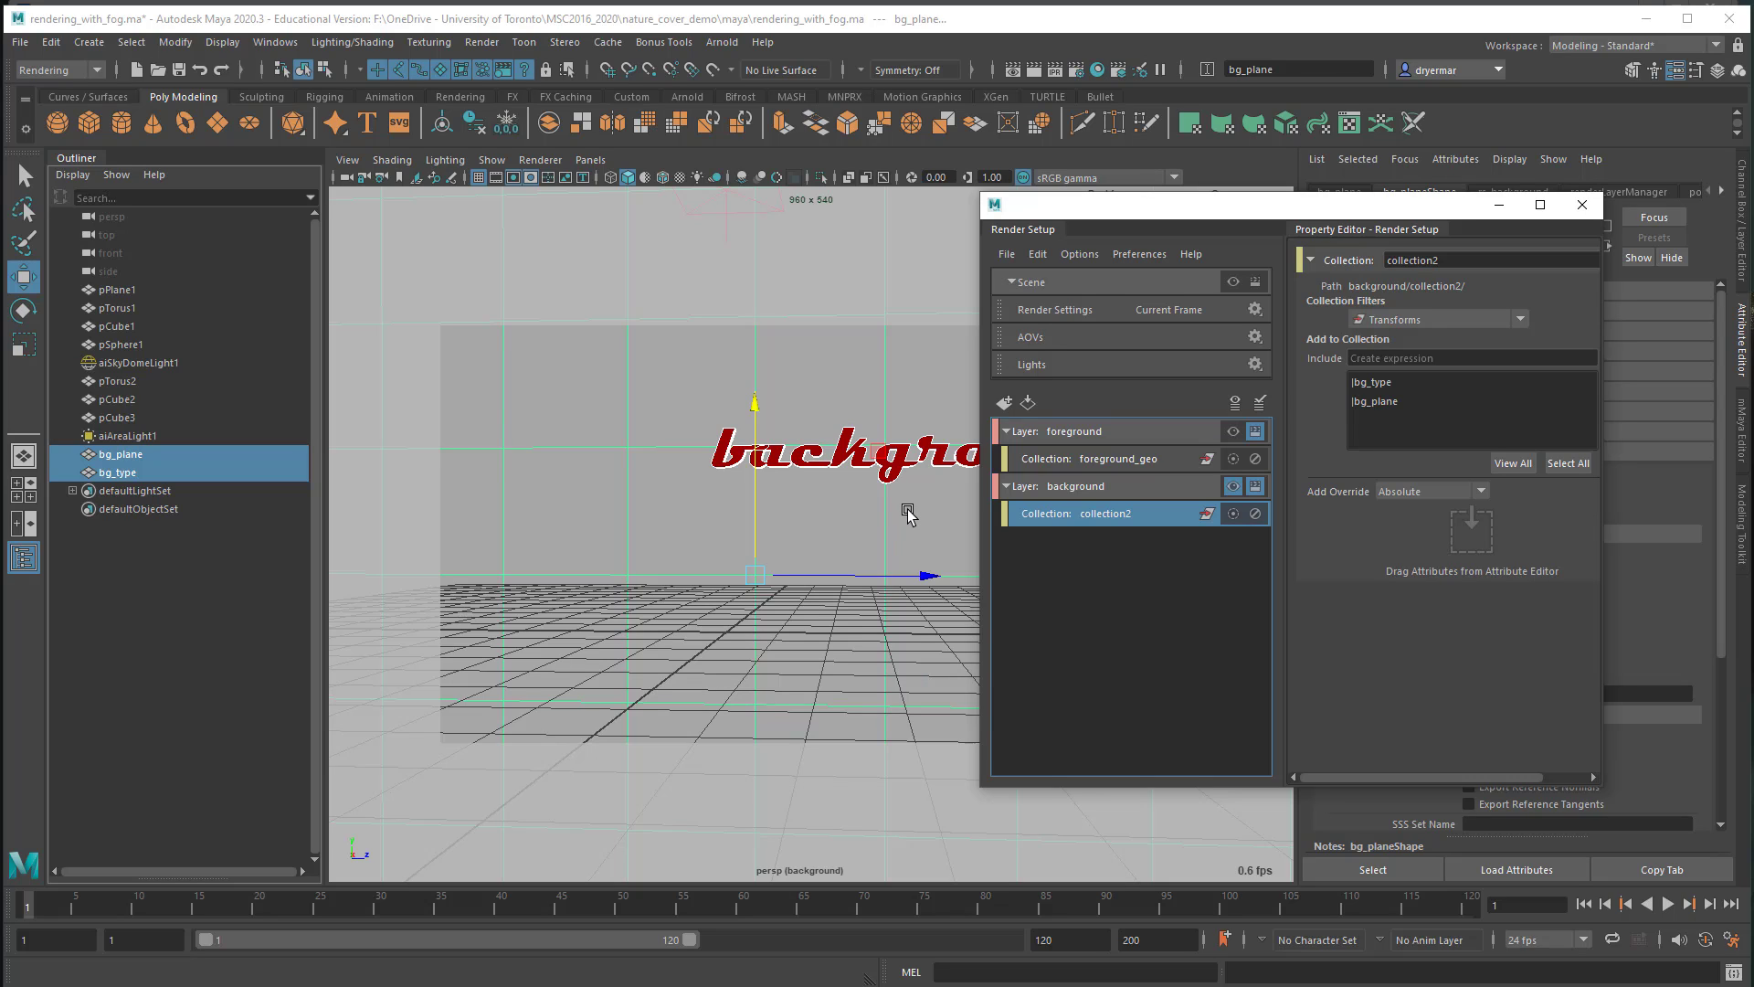
left_click(1155, 556)
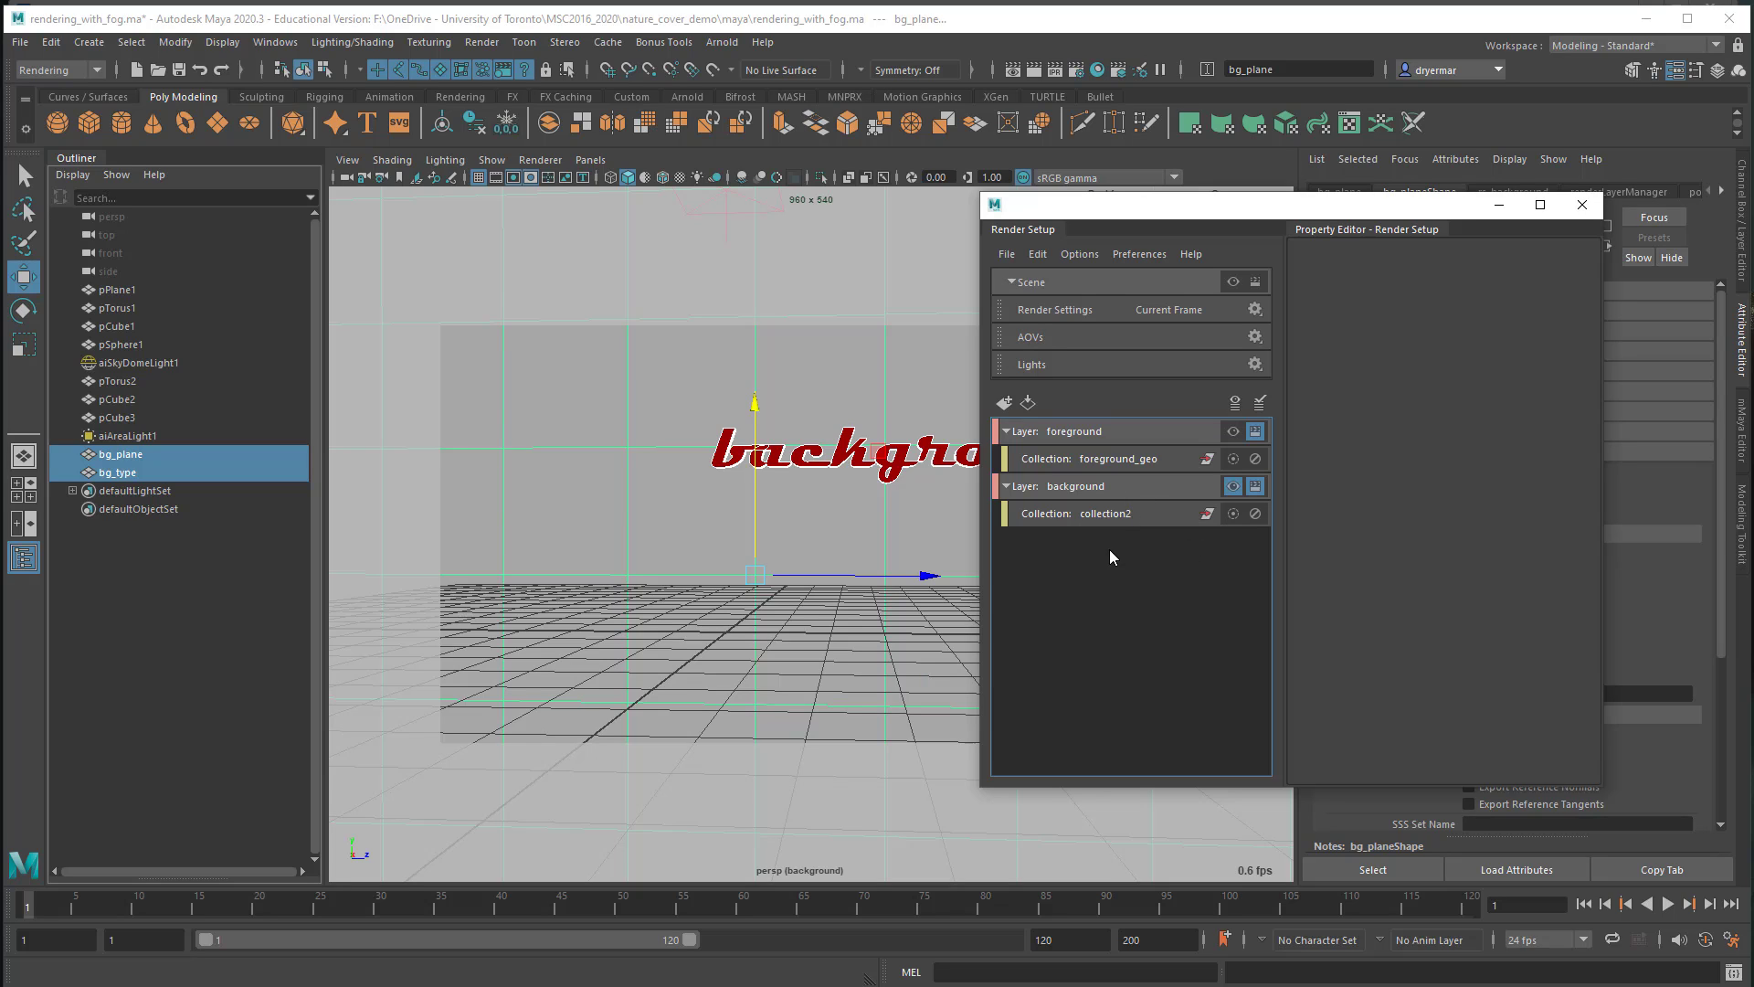
Step: Create a third render layer named fog_demo and add a collection with the default name to it
left_click(1004, 402)
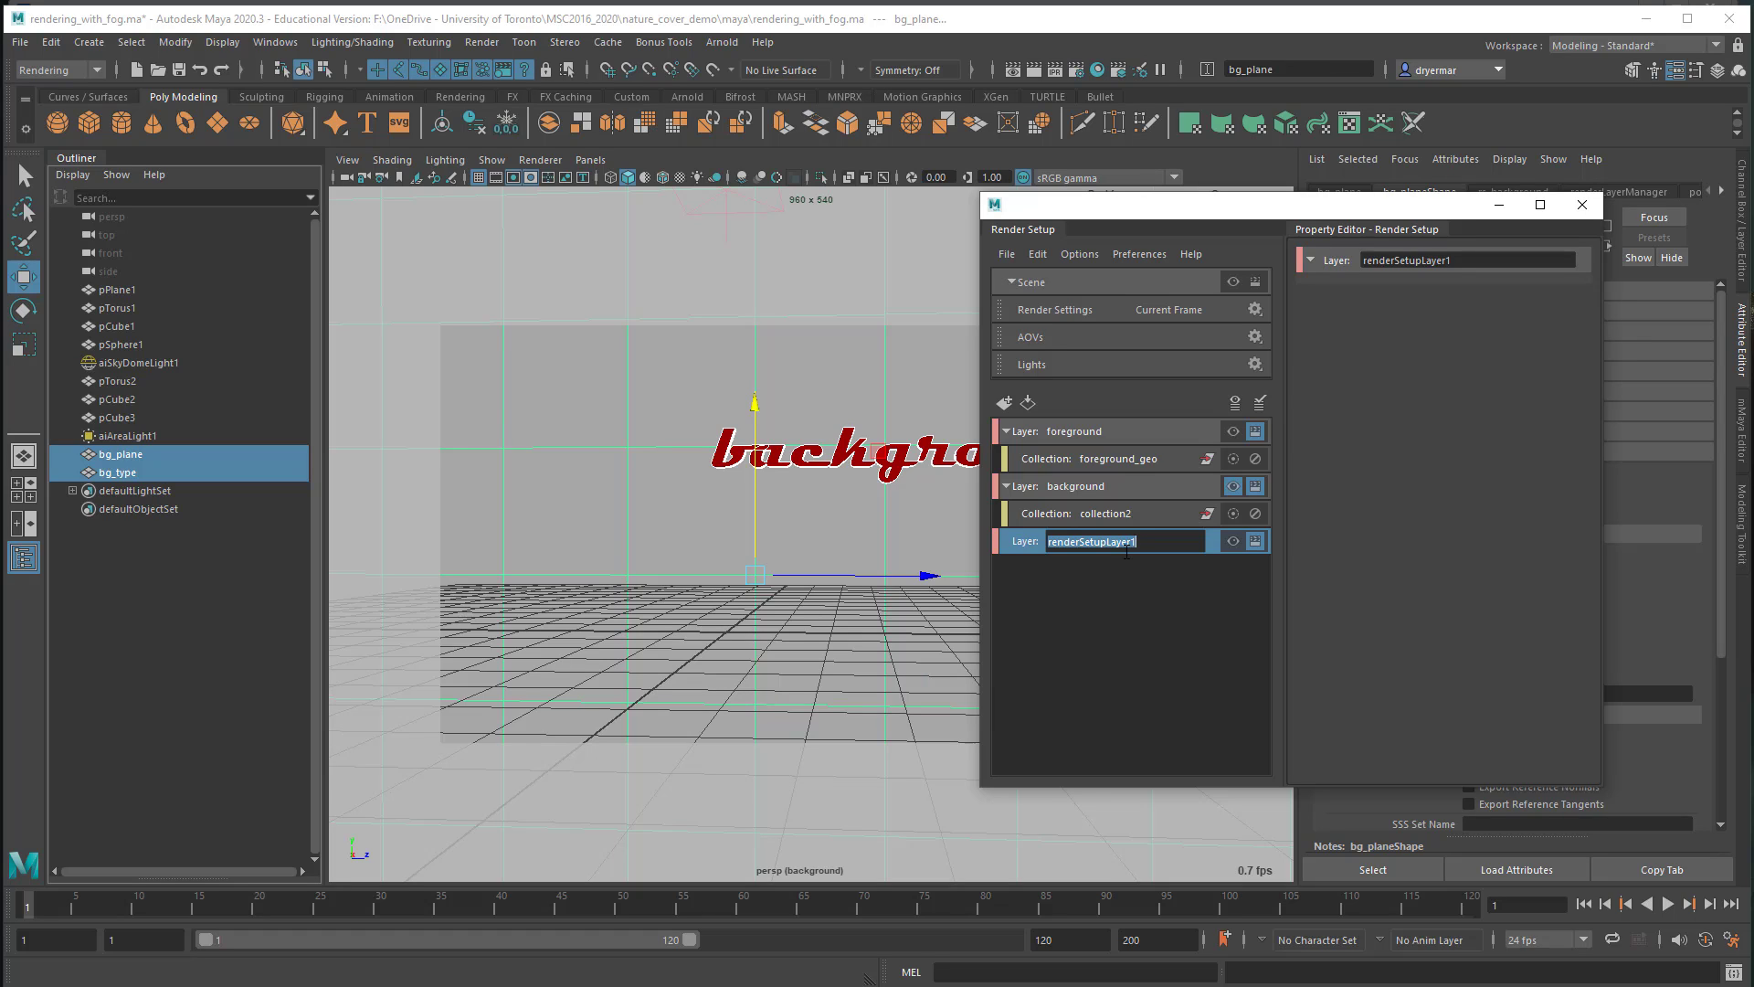
type("fog_demo")
key("Return")
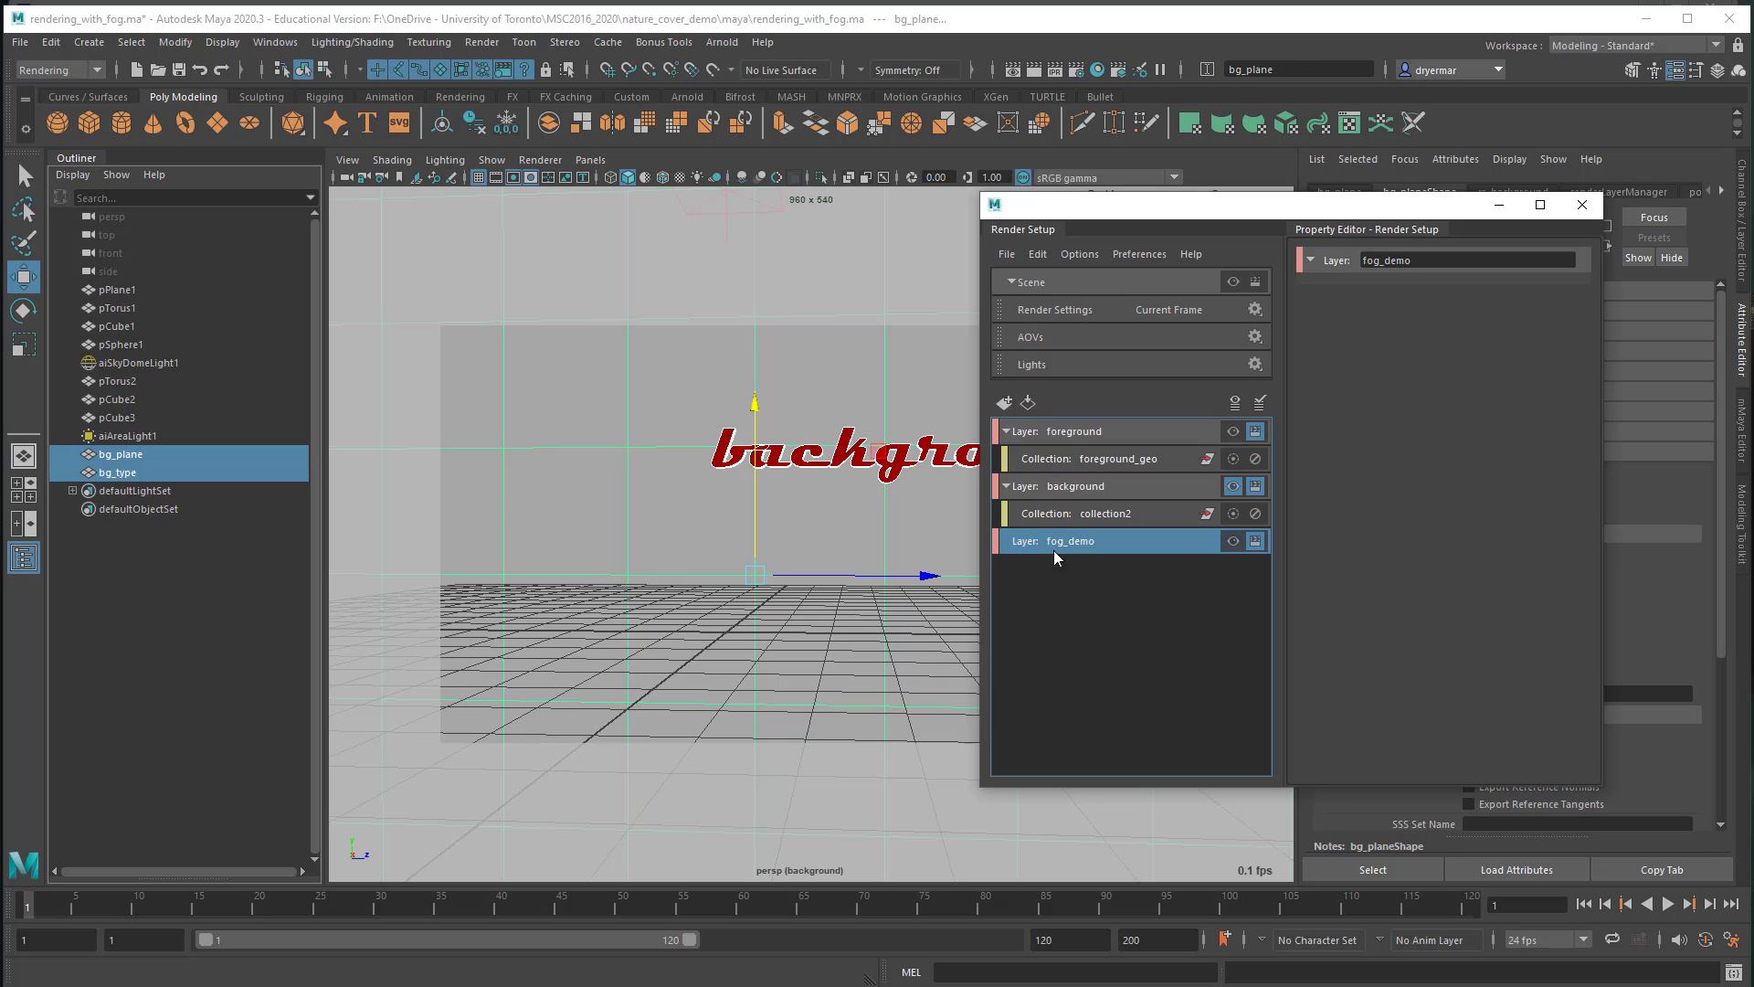
right_click(1037, 545)
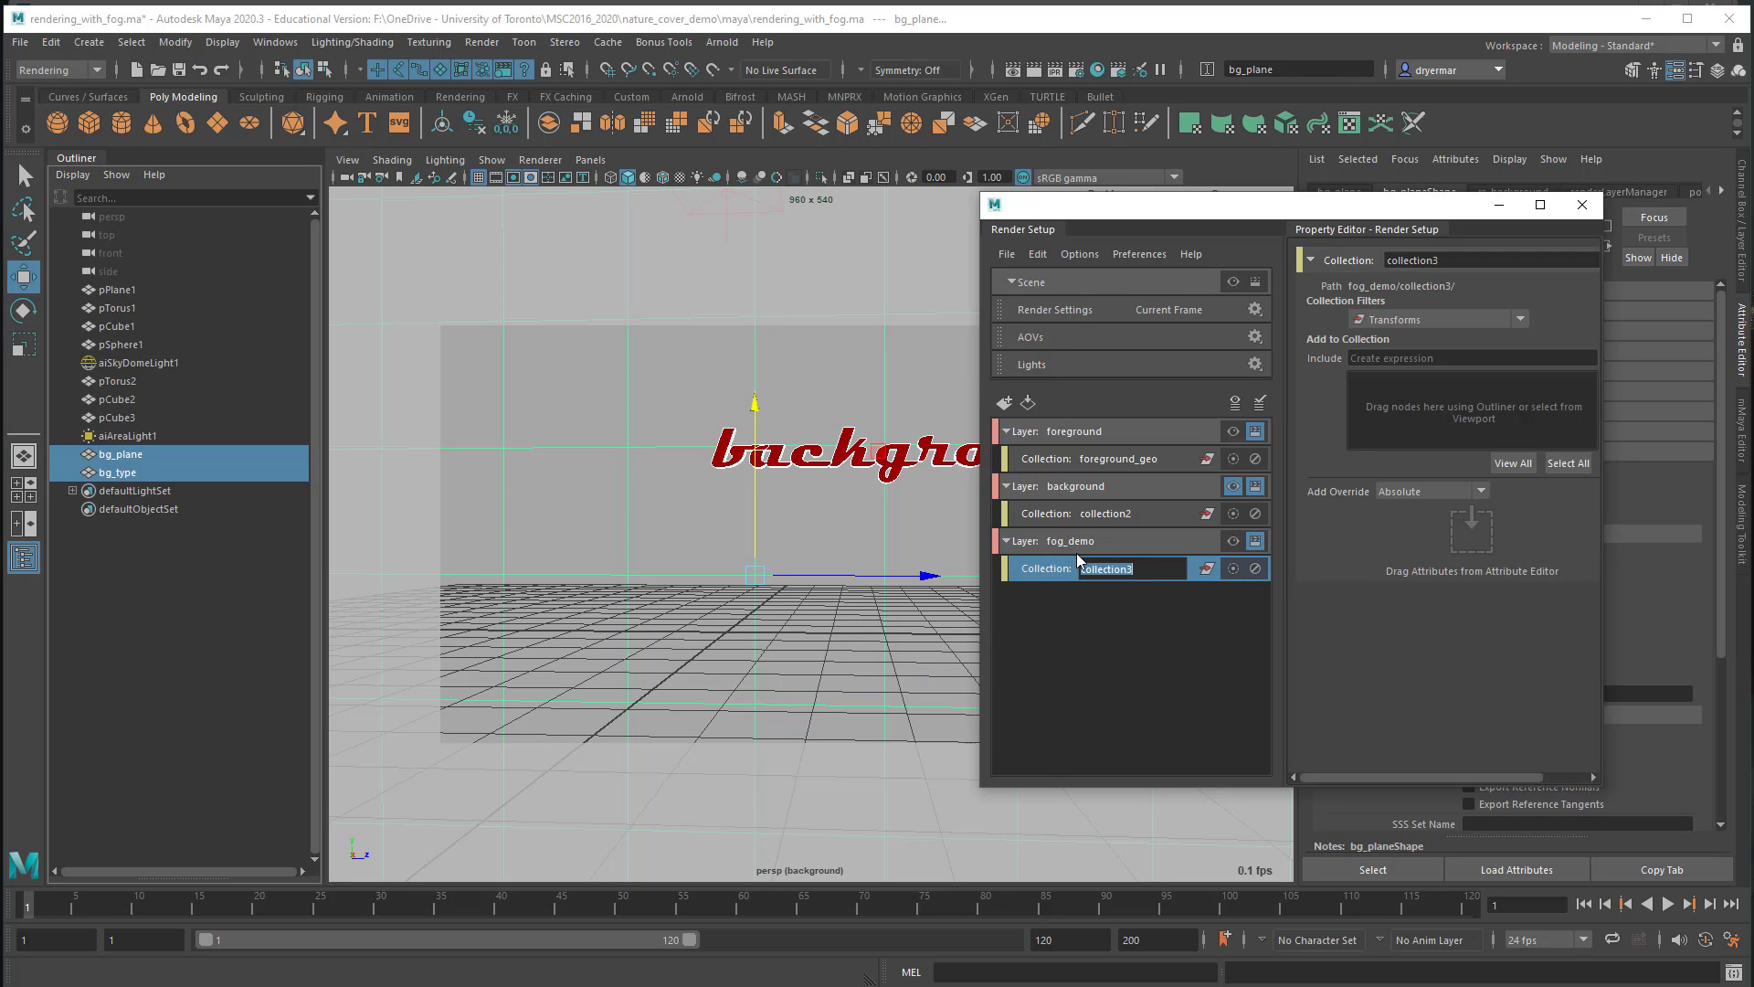
left_click(1076, 555)
key("Return")
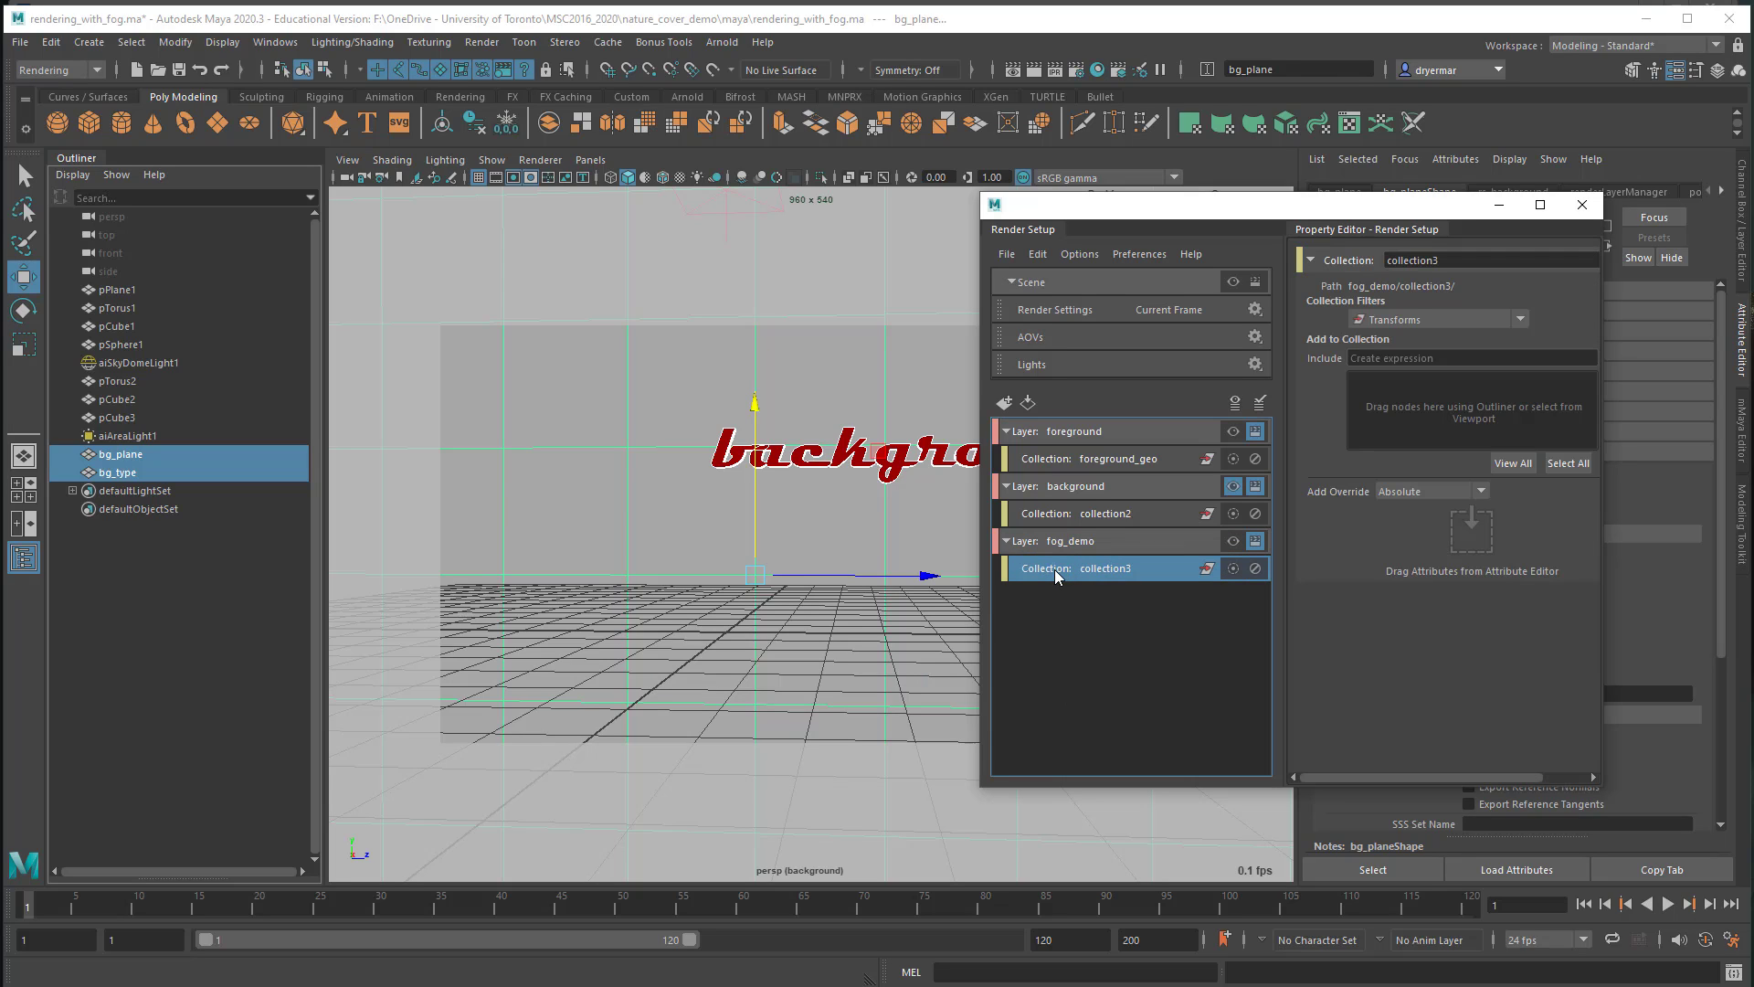
Step: Add all foreground meshes plus bg_plane and bg_type, without the lights, to the fog_demo layer's collection and make that layer visible
left_click(117, 417, "ctrl")
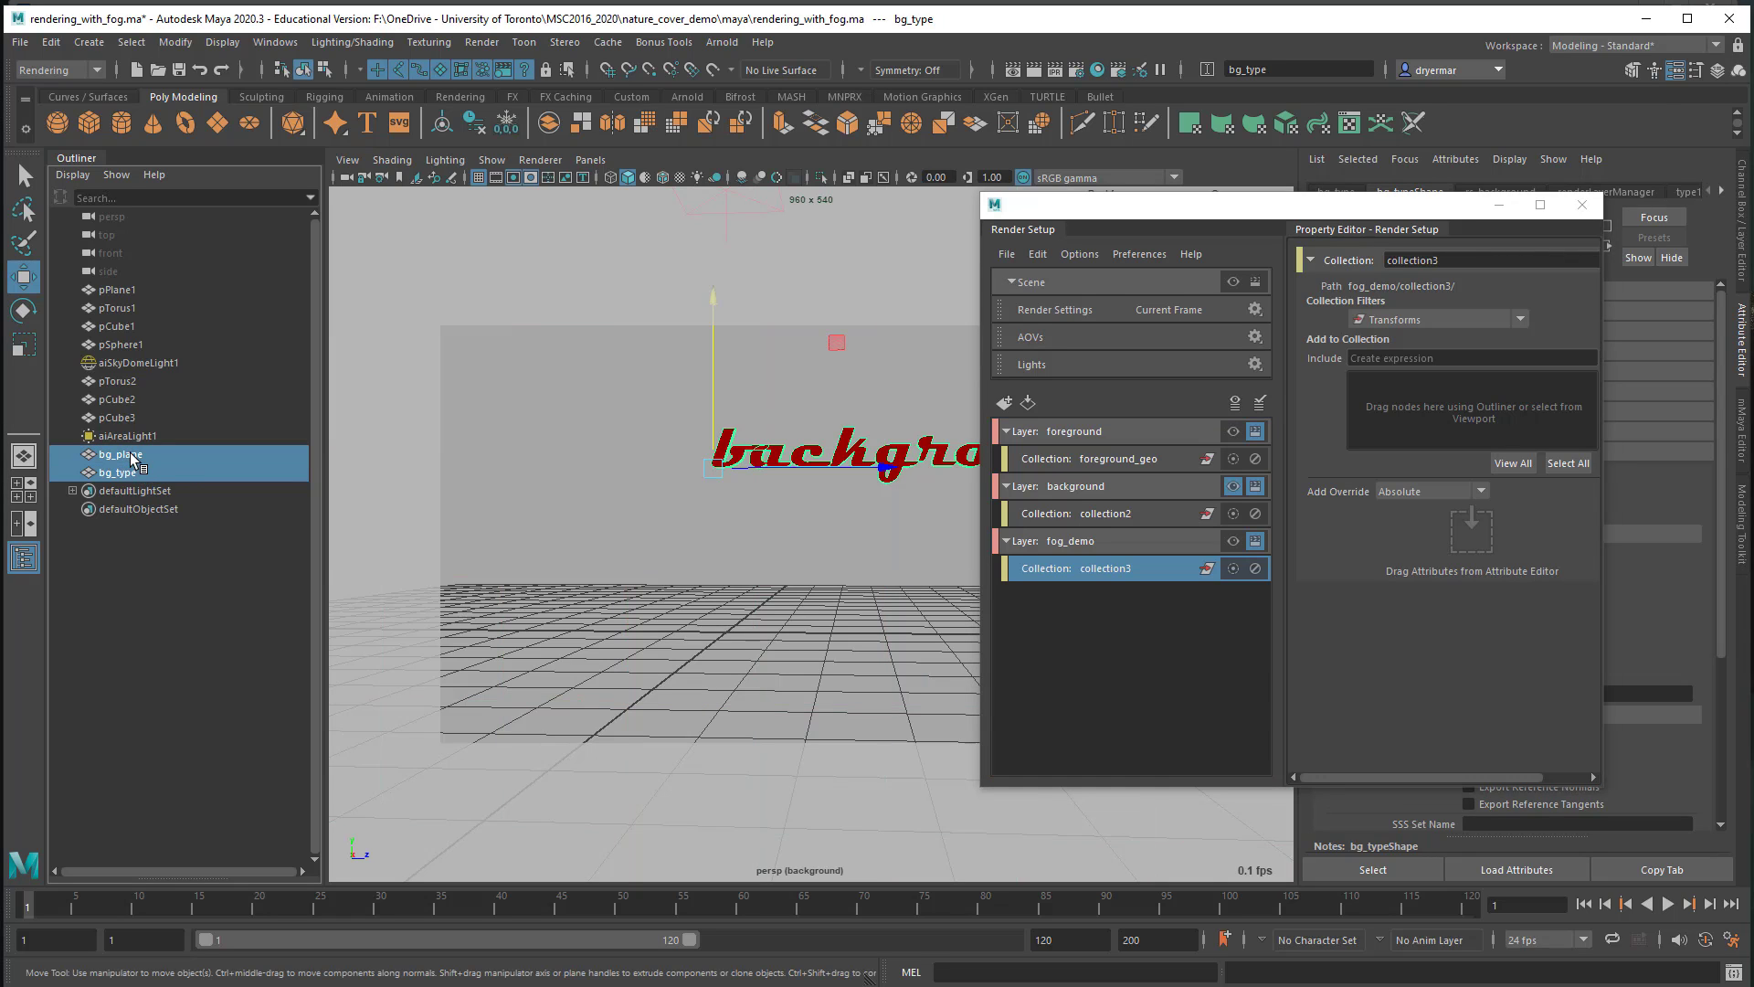
left_click(118, 399, "ctrl")
left_click(119, 382, "ctrl")
left_click(120, 344, "ctrl")
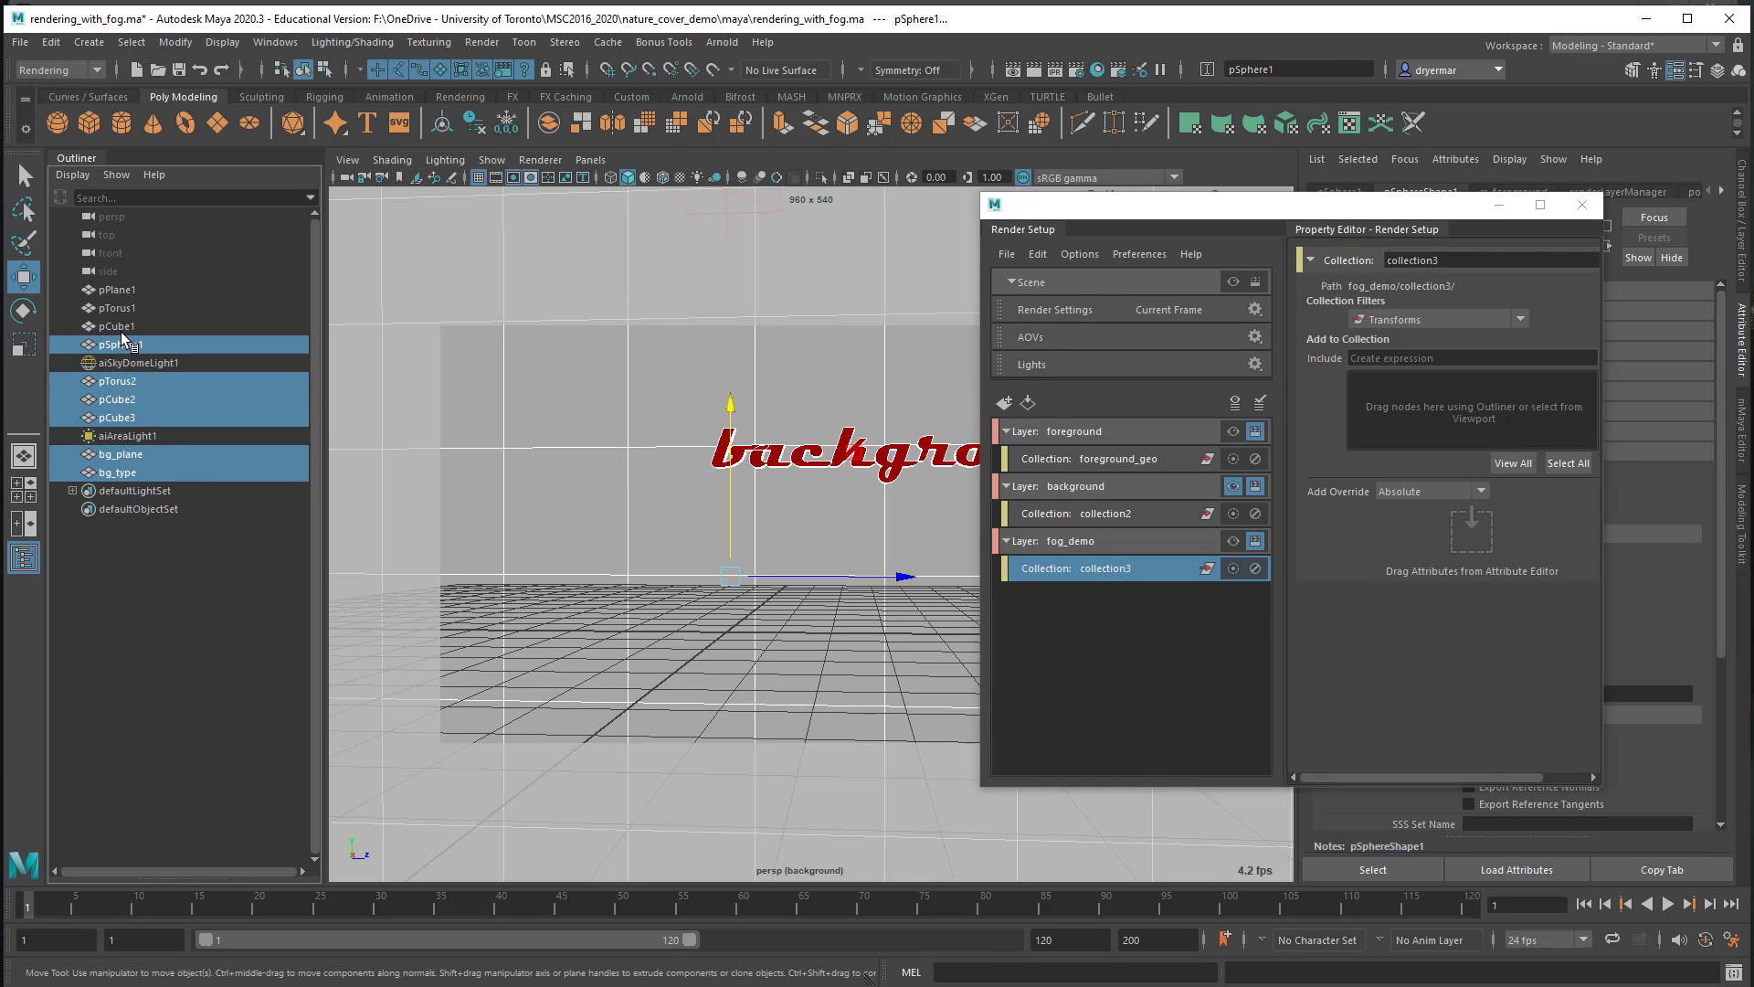
left_click(121, 327, "ctrl")
left_click(121, 308, "ctrl")
left_click(120, 291, "ctrl")
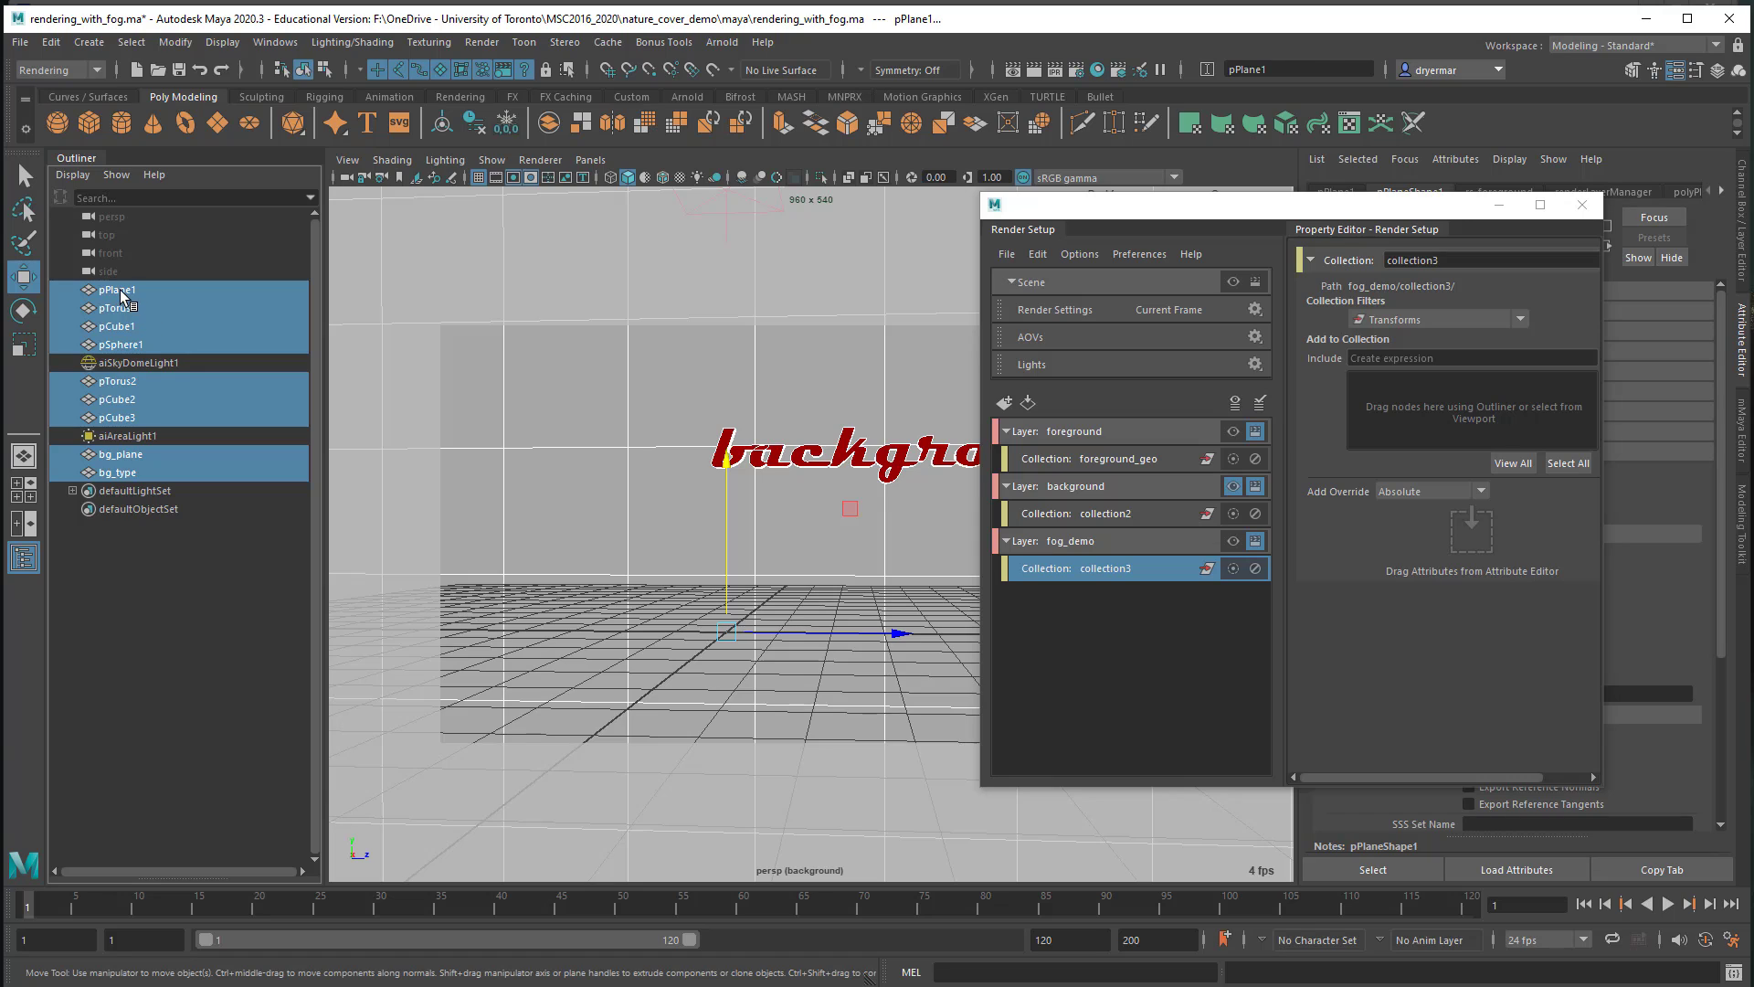
left_click_drag(121, 292, 1407, 414)
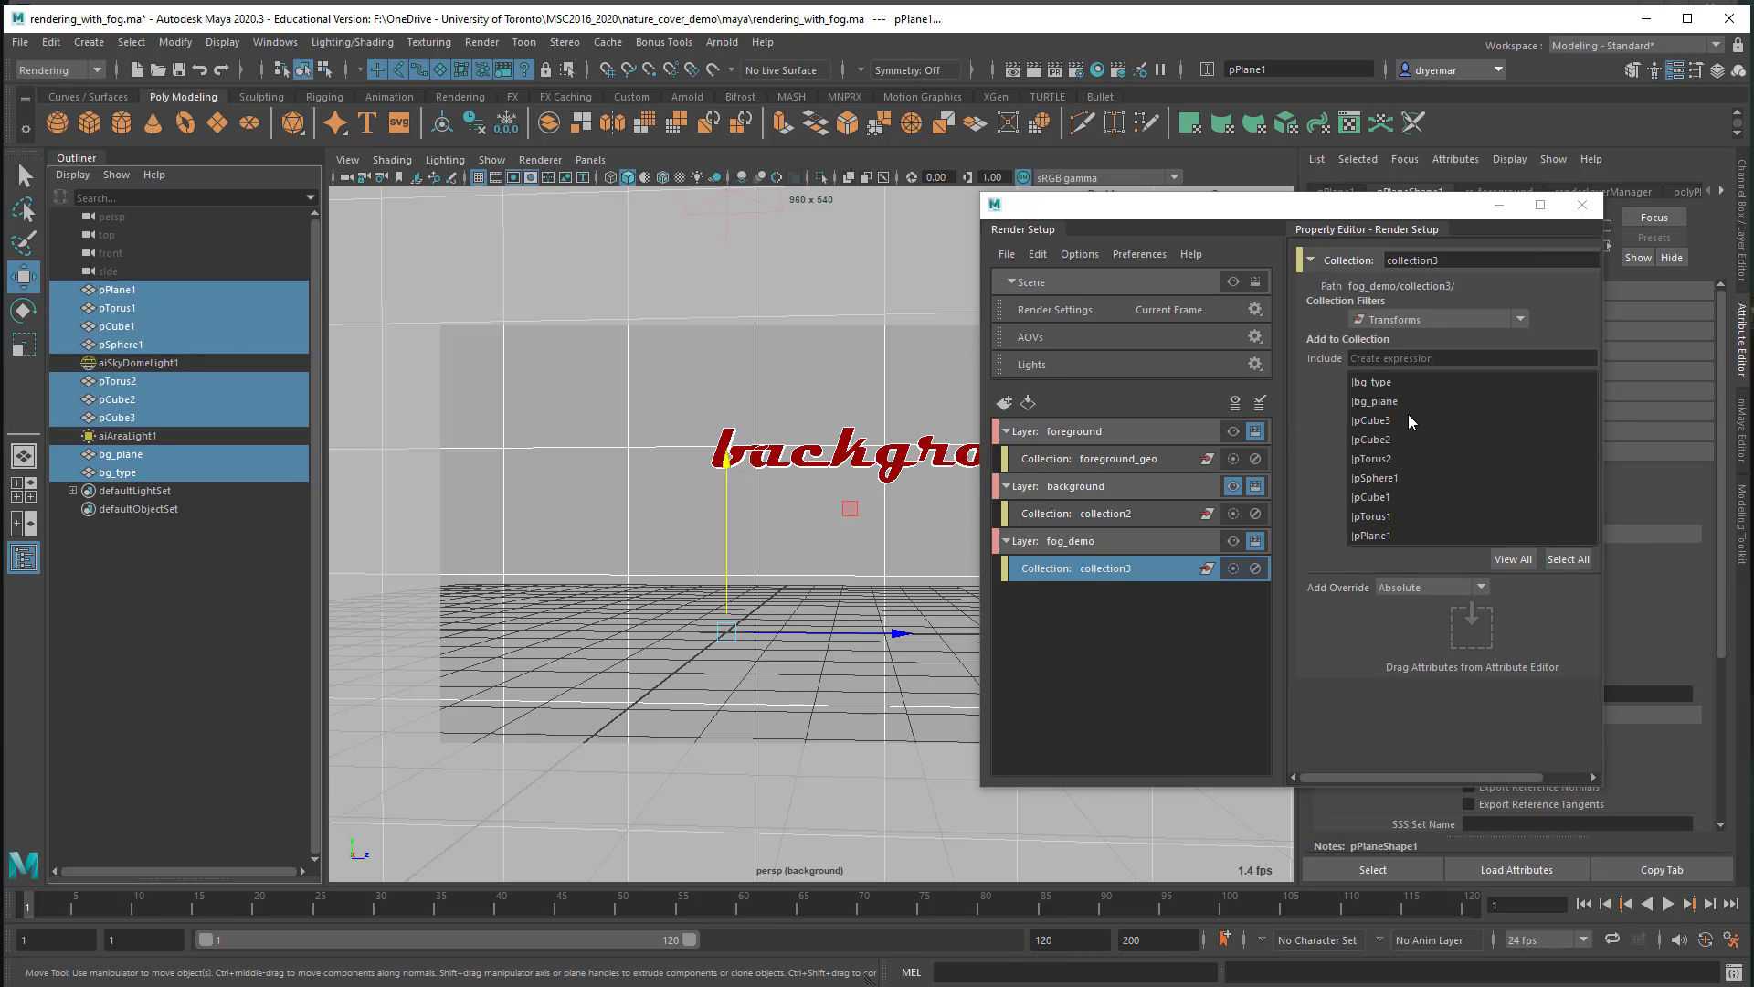
left_click(1071, 568)
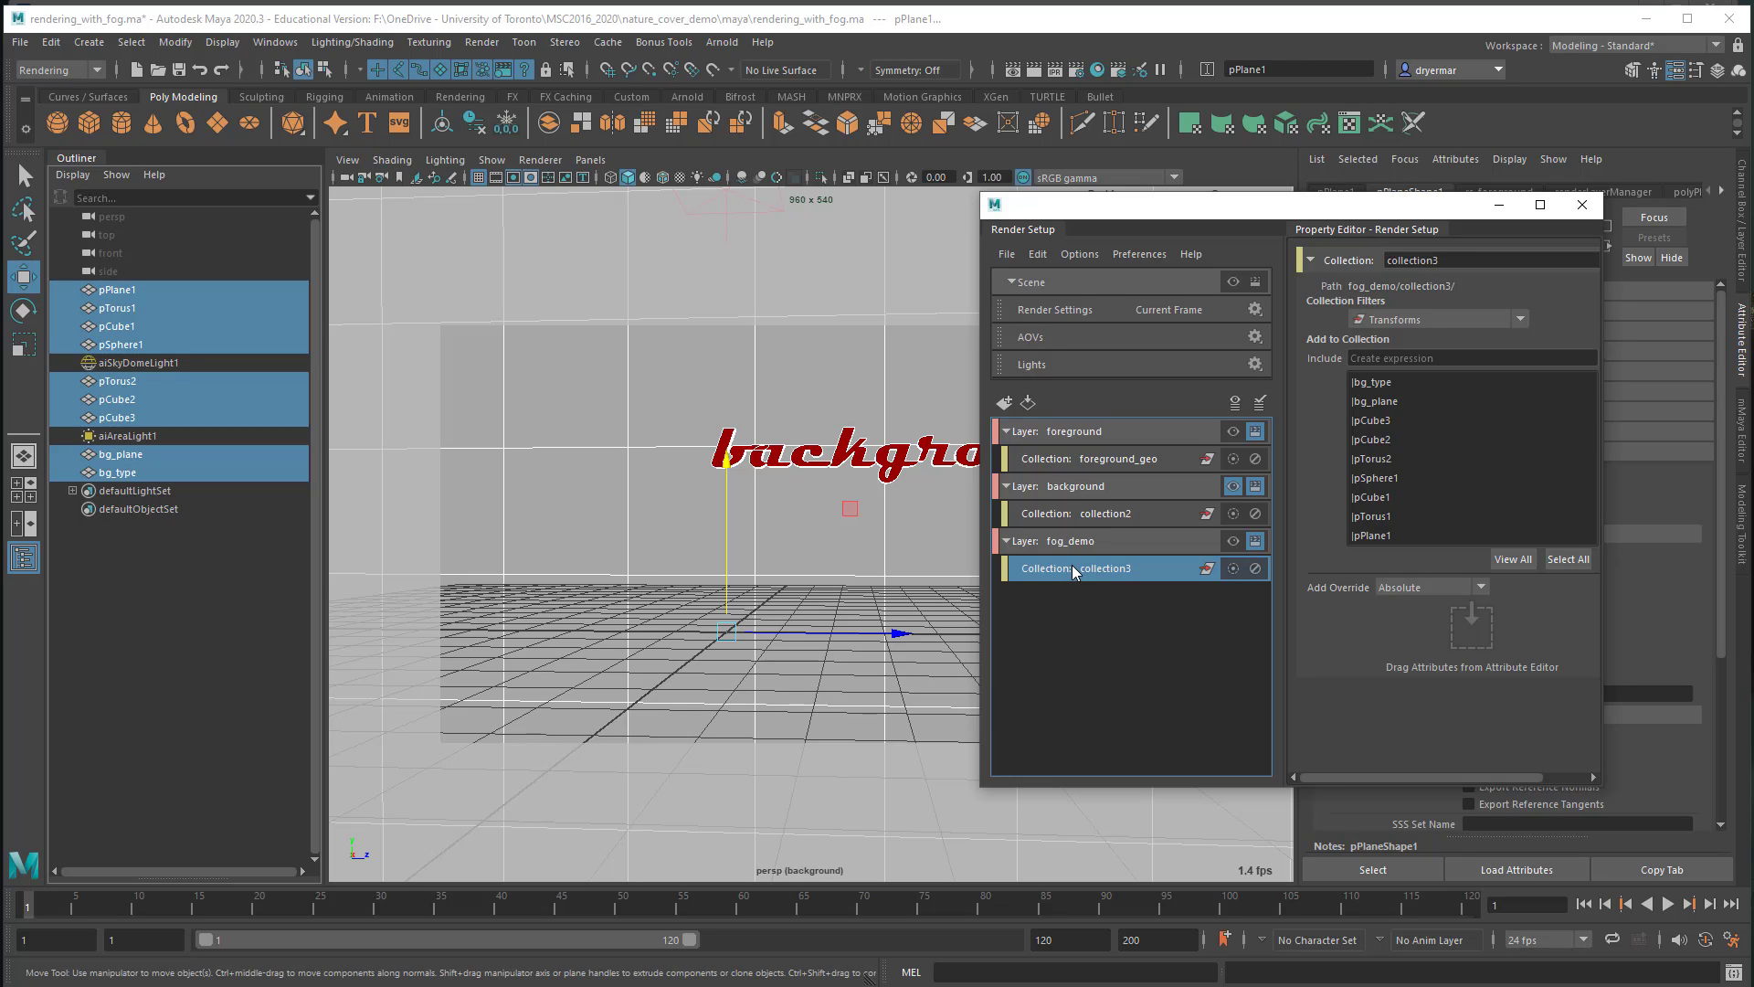
left_click(1235, 542)
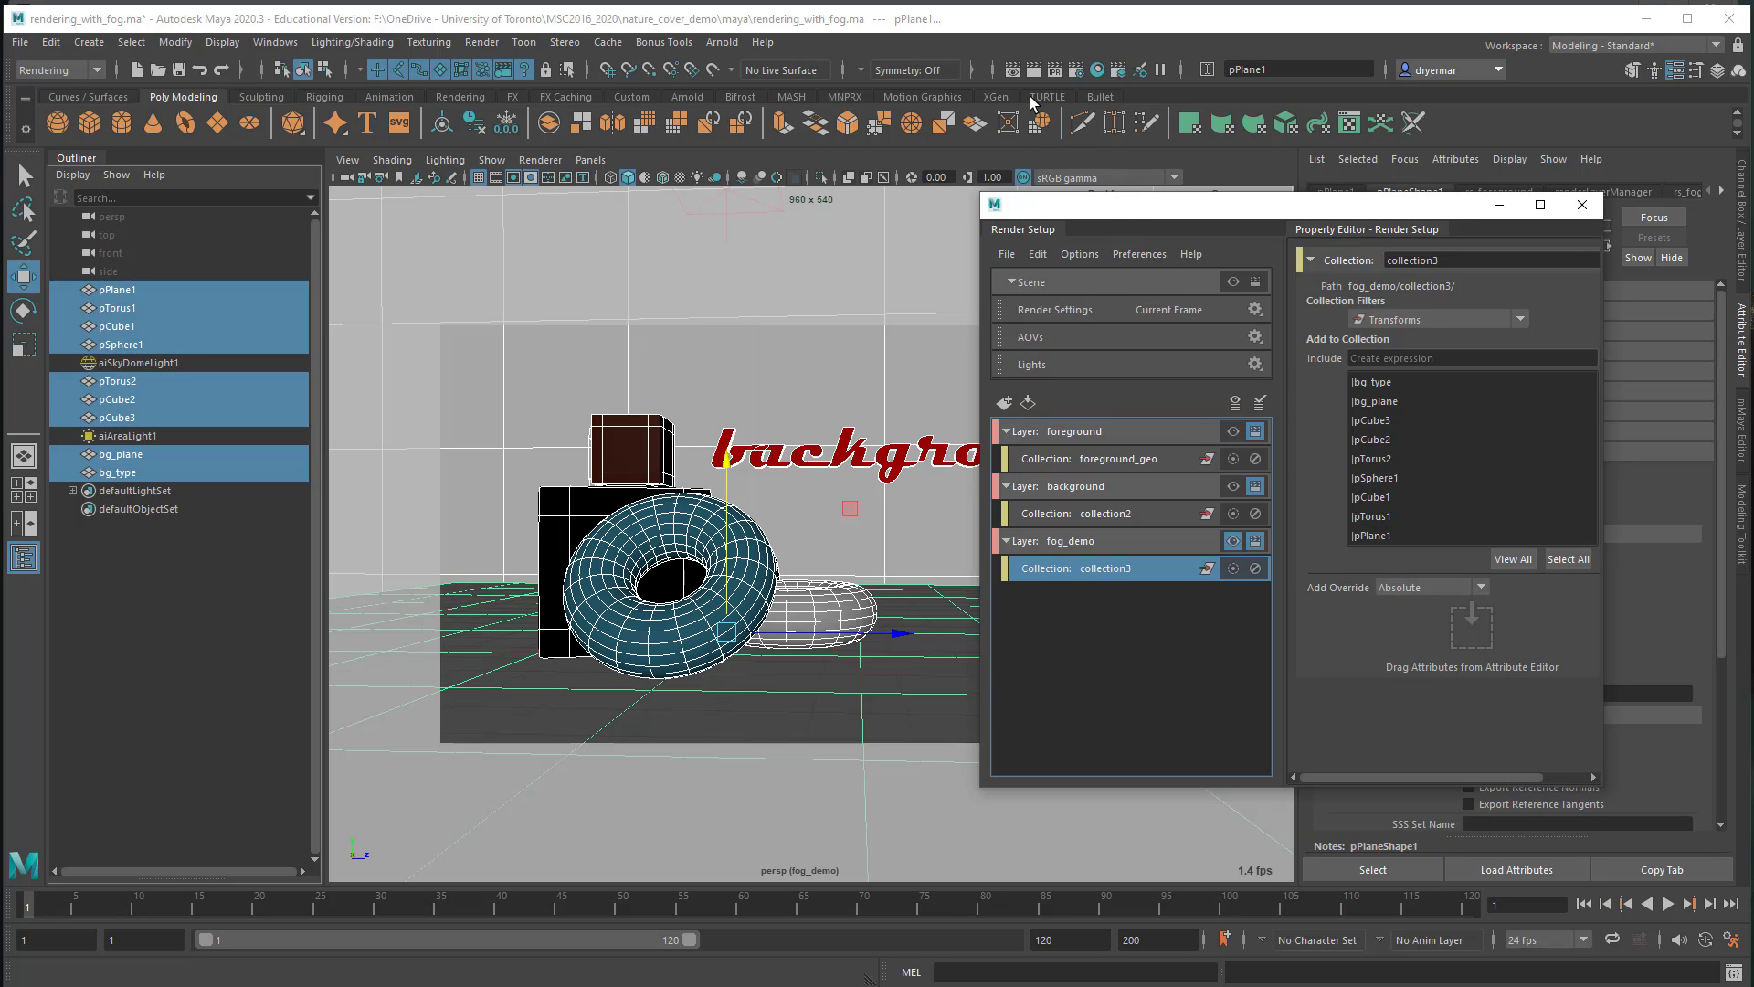
Step: Save the scene and preview the fog_demo layer in the Arnold RenderView, closing the render window when done
left_click(725, 44)
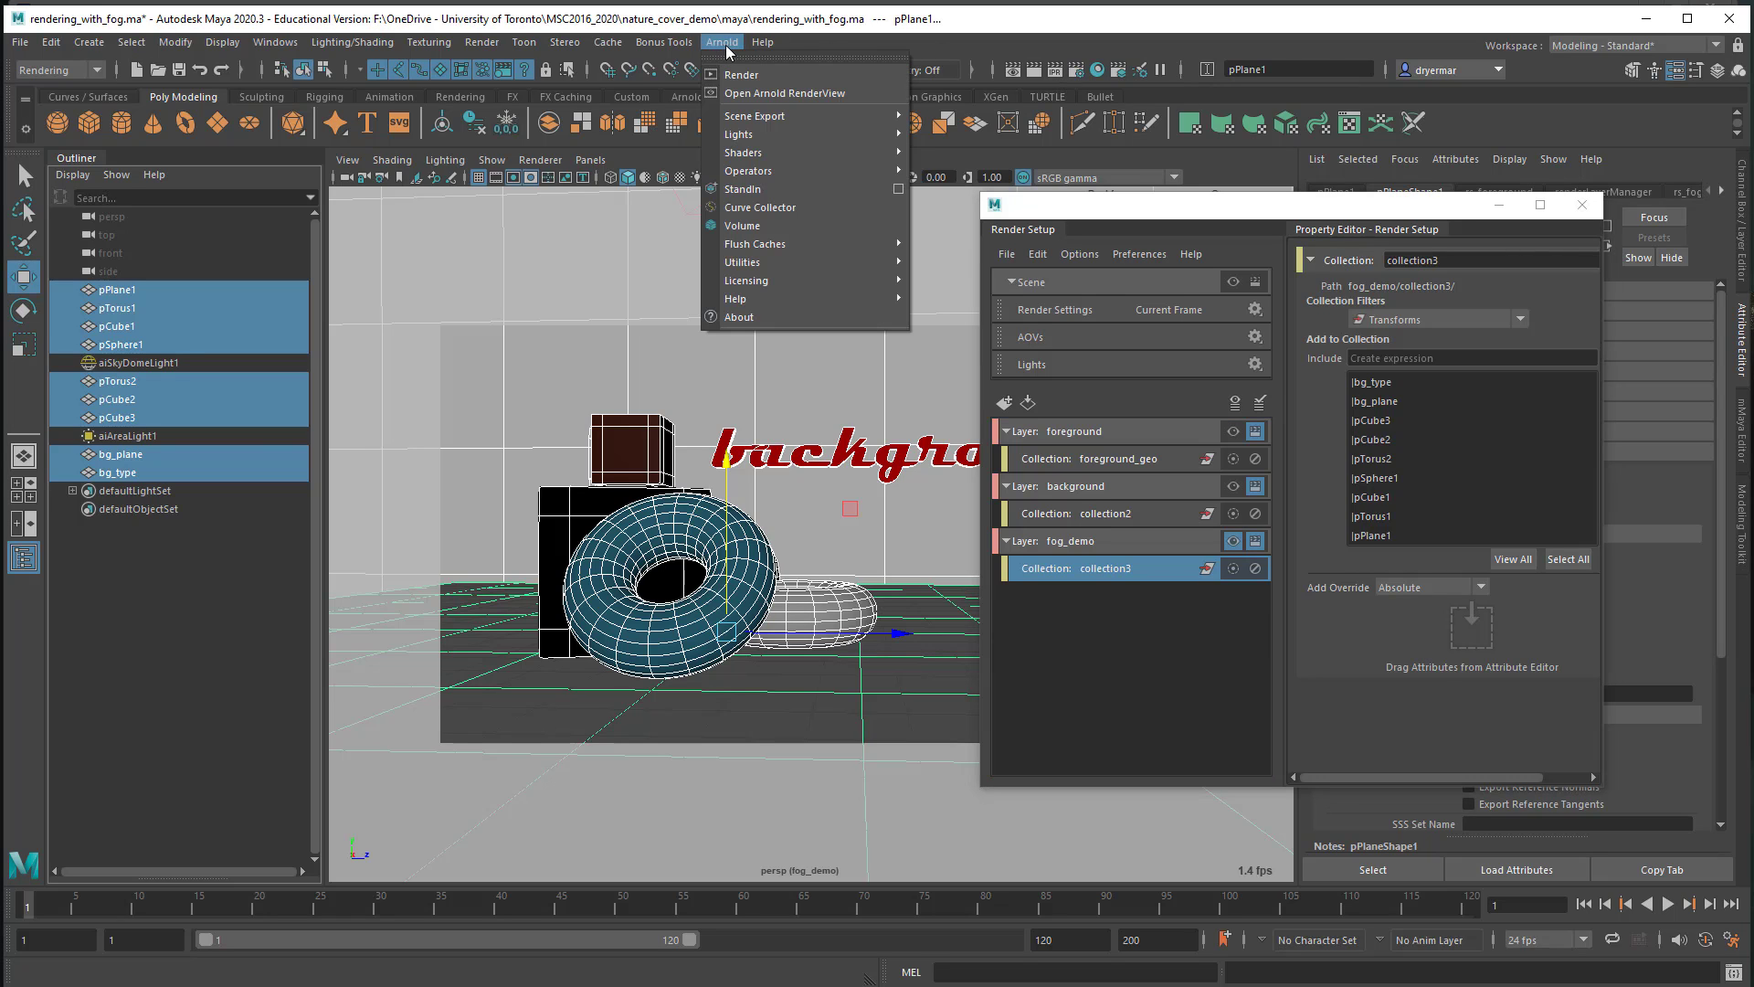
left_click(728, 46)
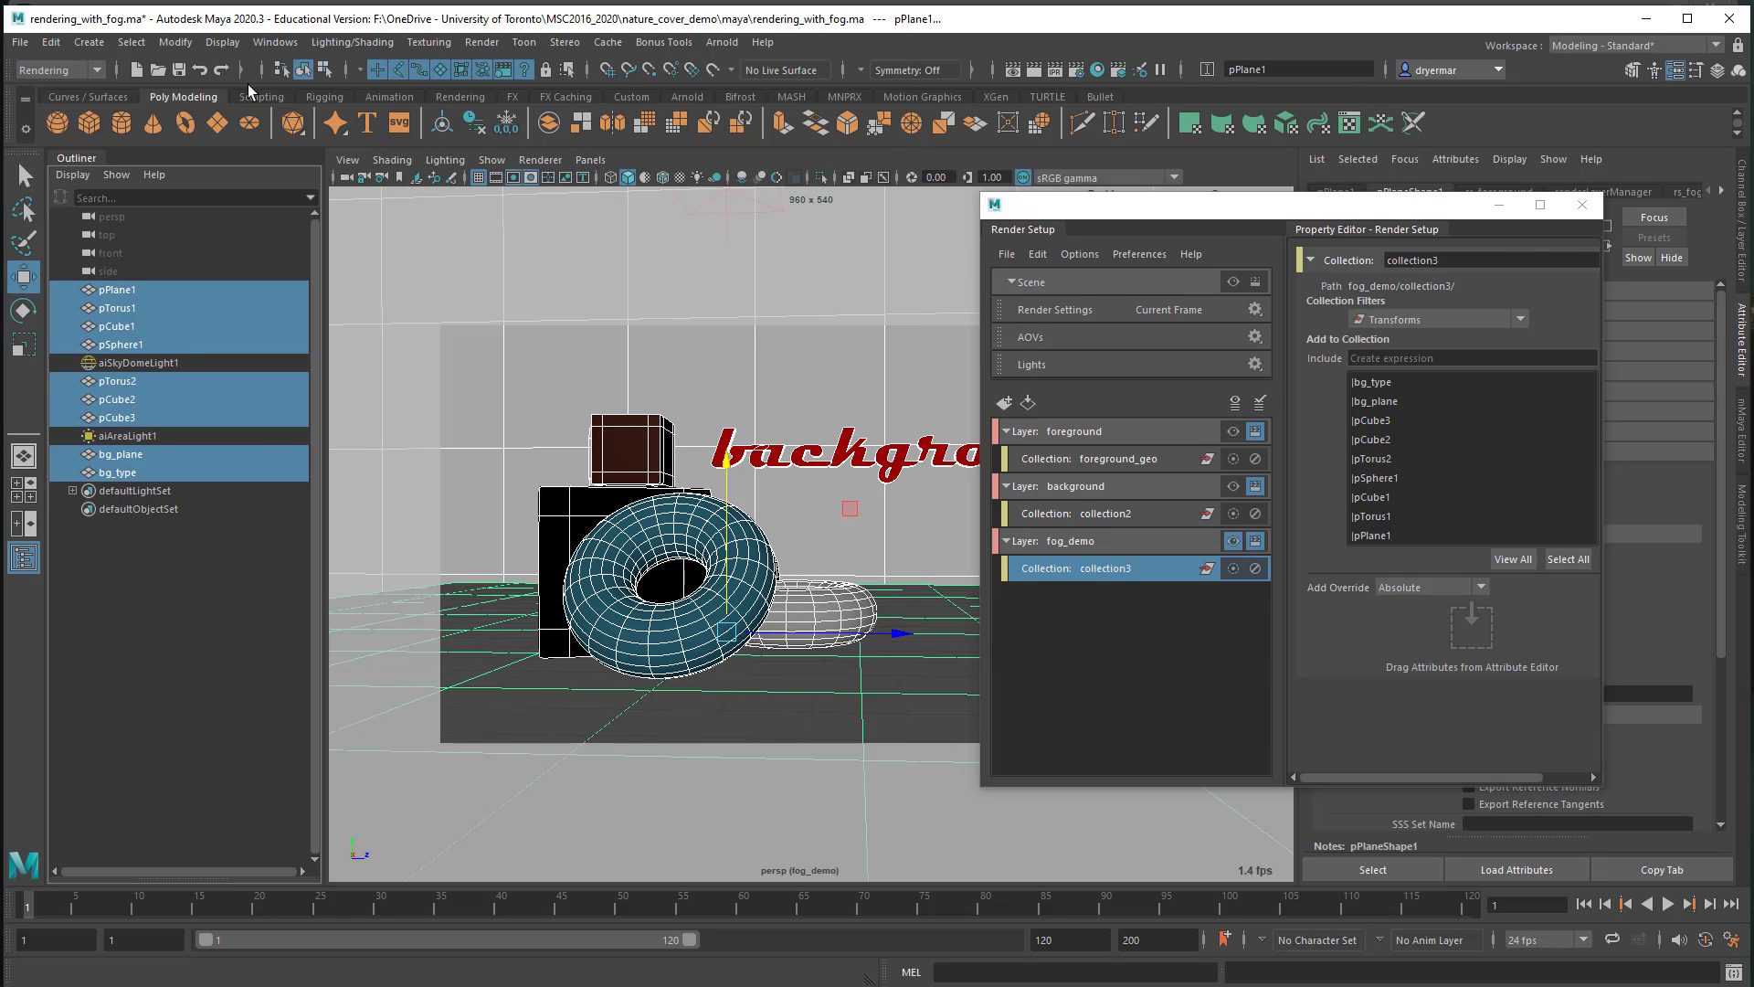
left_click(20, 44)
left_click(722, 43)
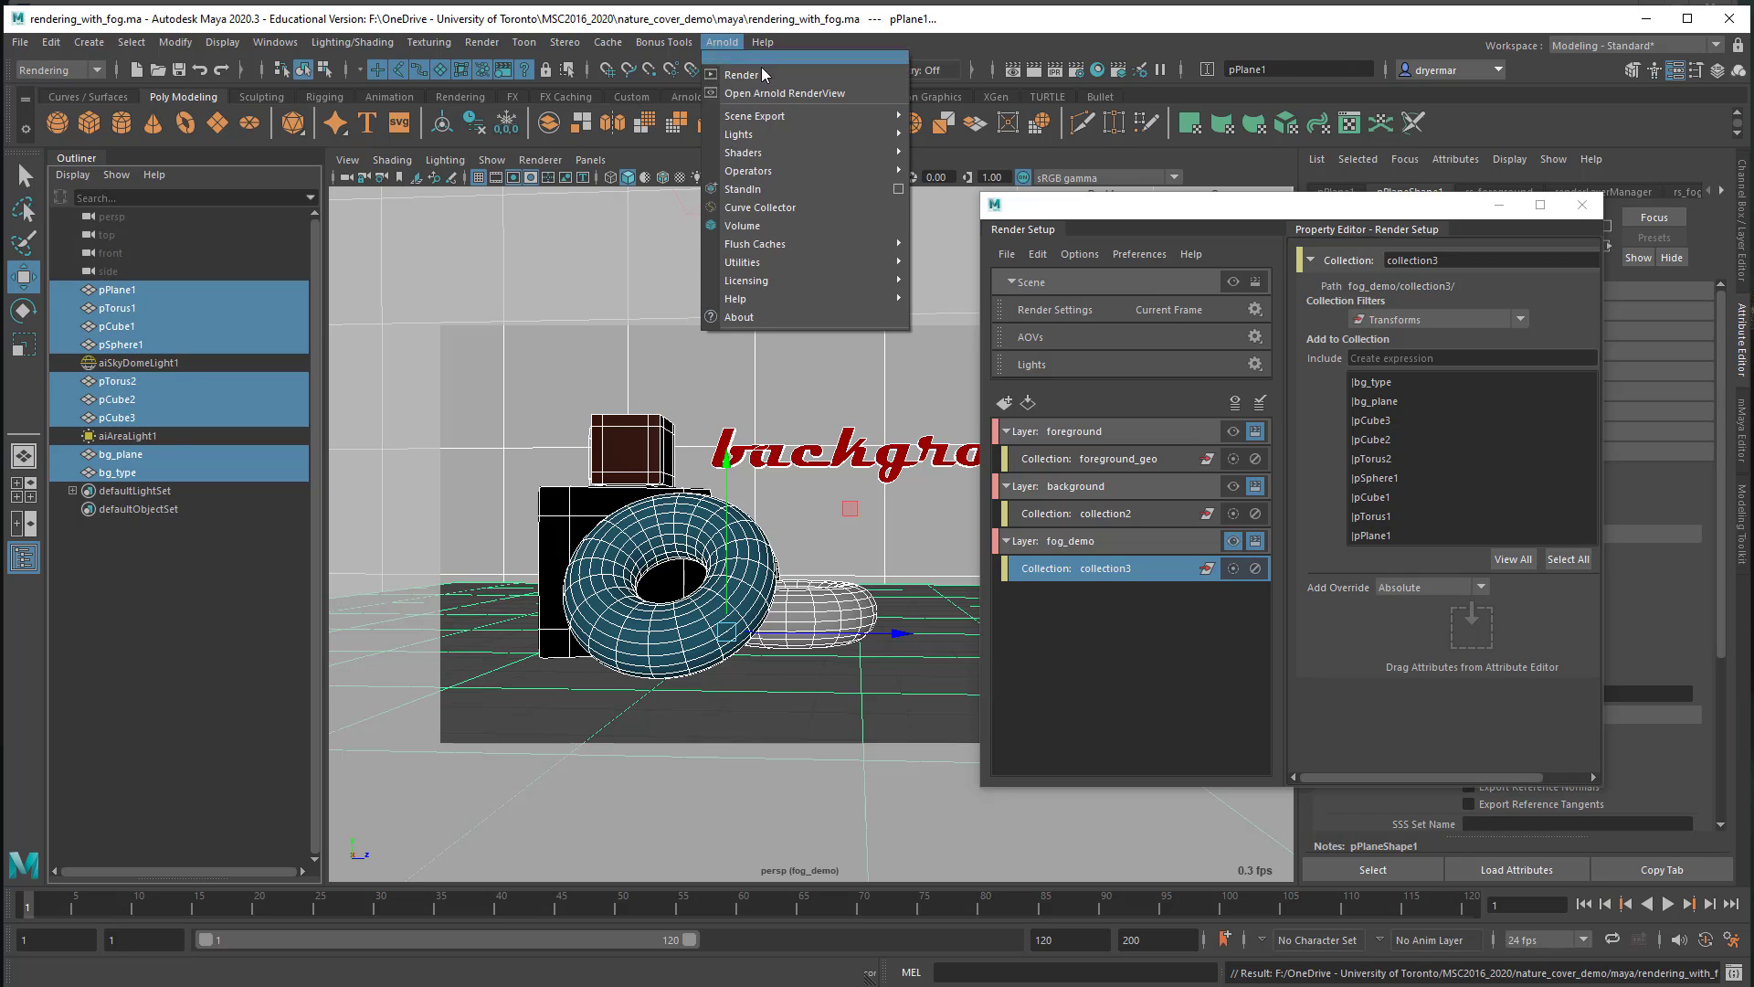
left_click(784, 94)
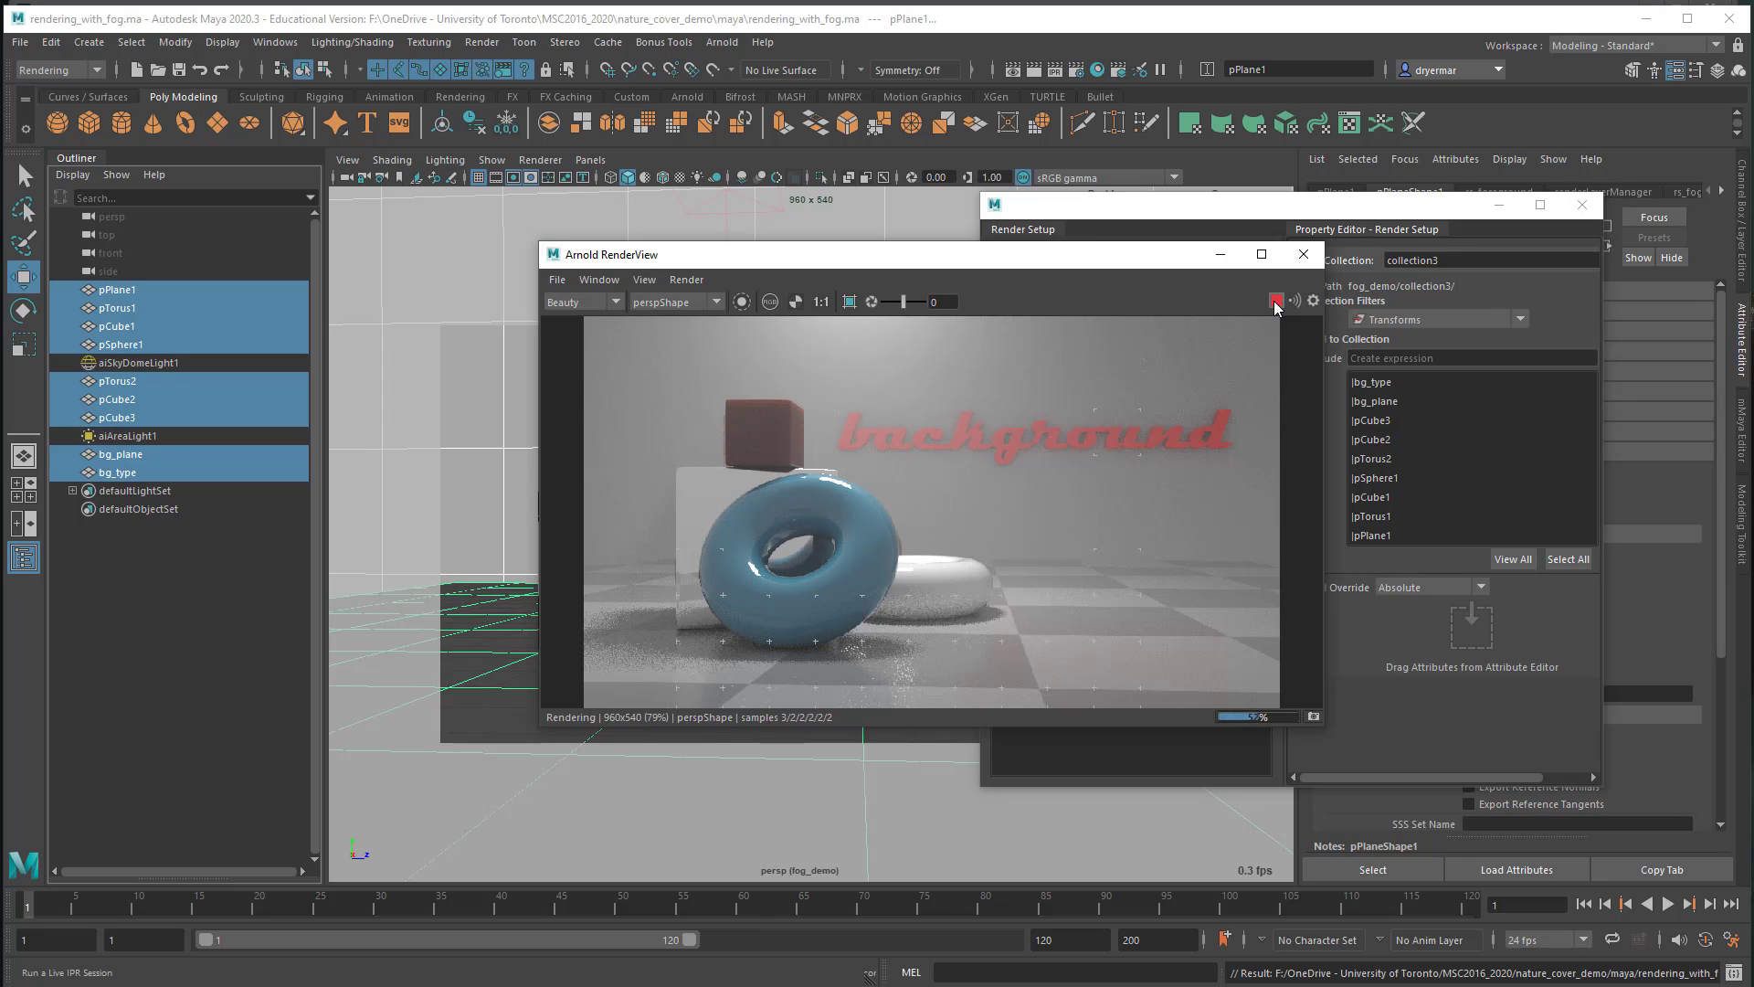
left_click(1304, 256)
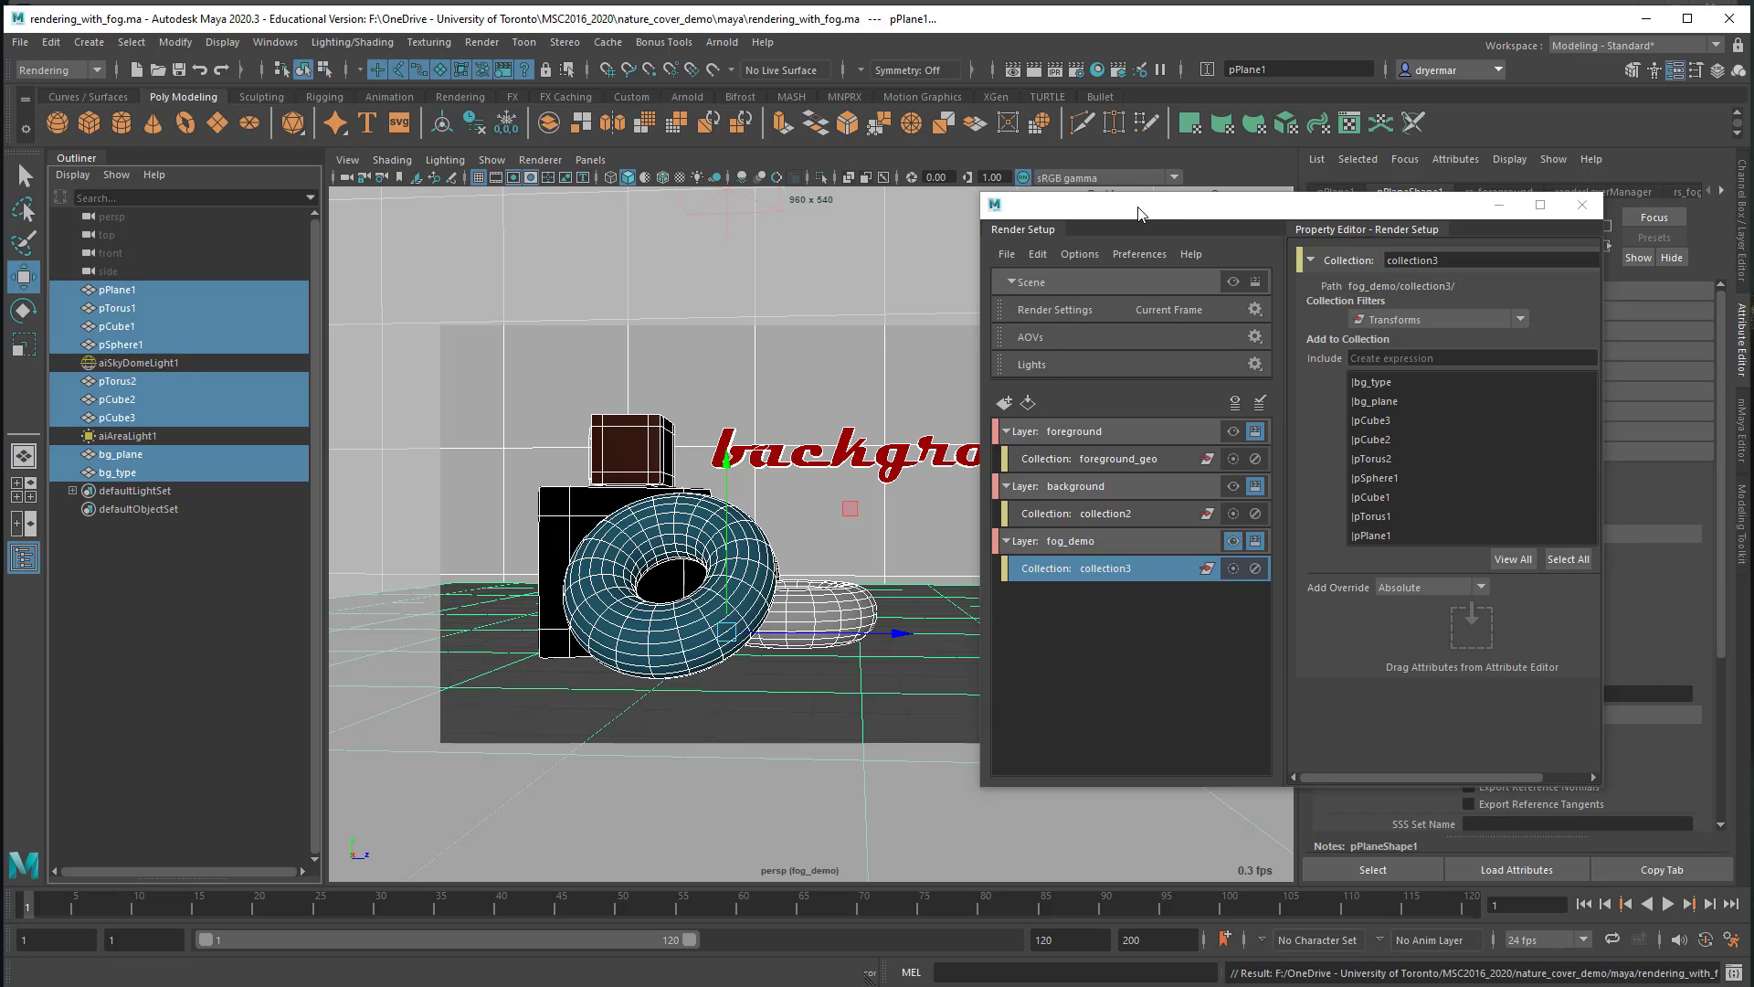
Step: Collapse the Scene settings in Render Setup and make the master scene layer the visible one
left_click_drag(1139, 208, 906, 156)
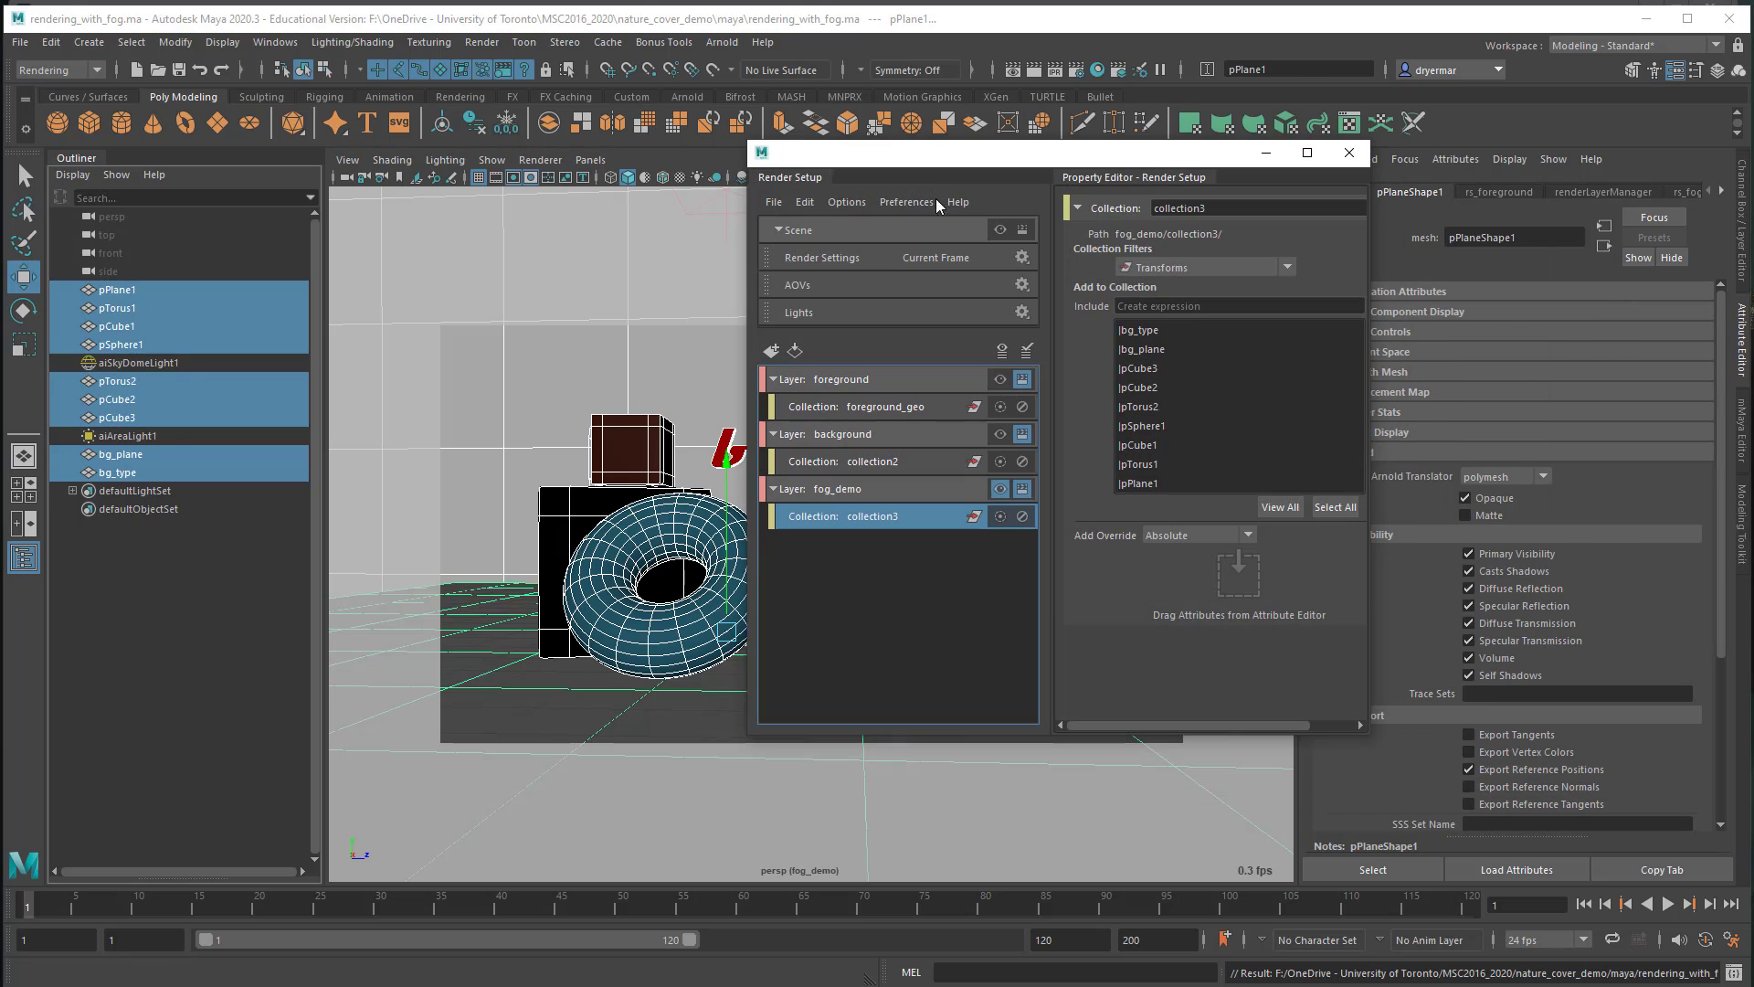
left_click(809, 232)
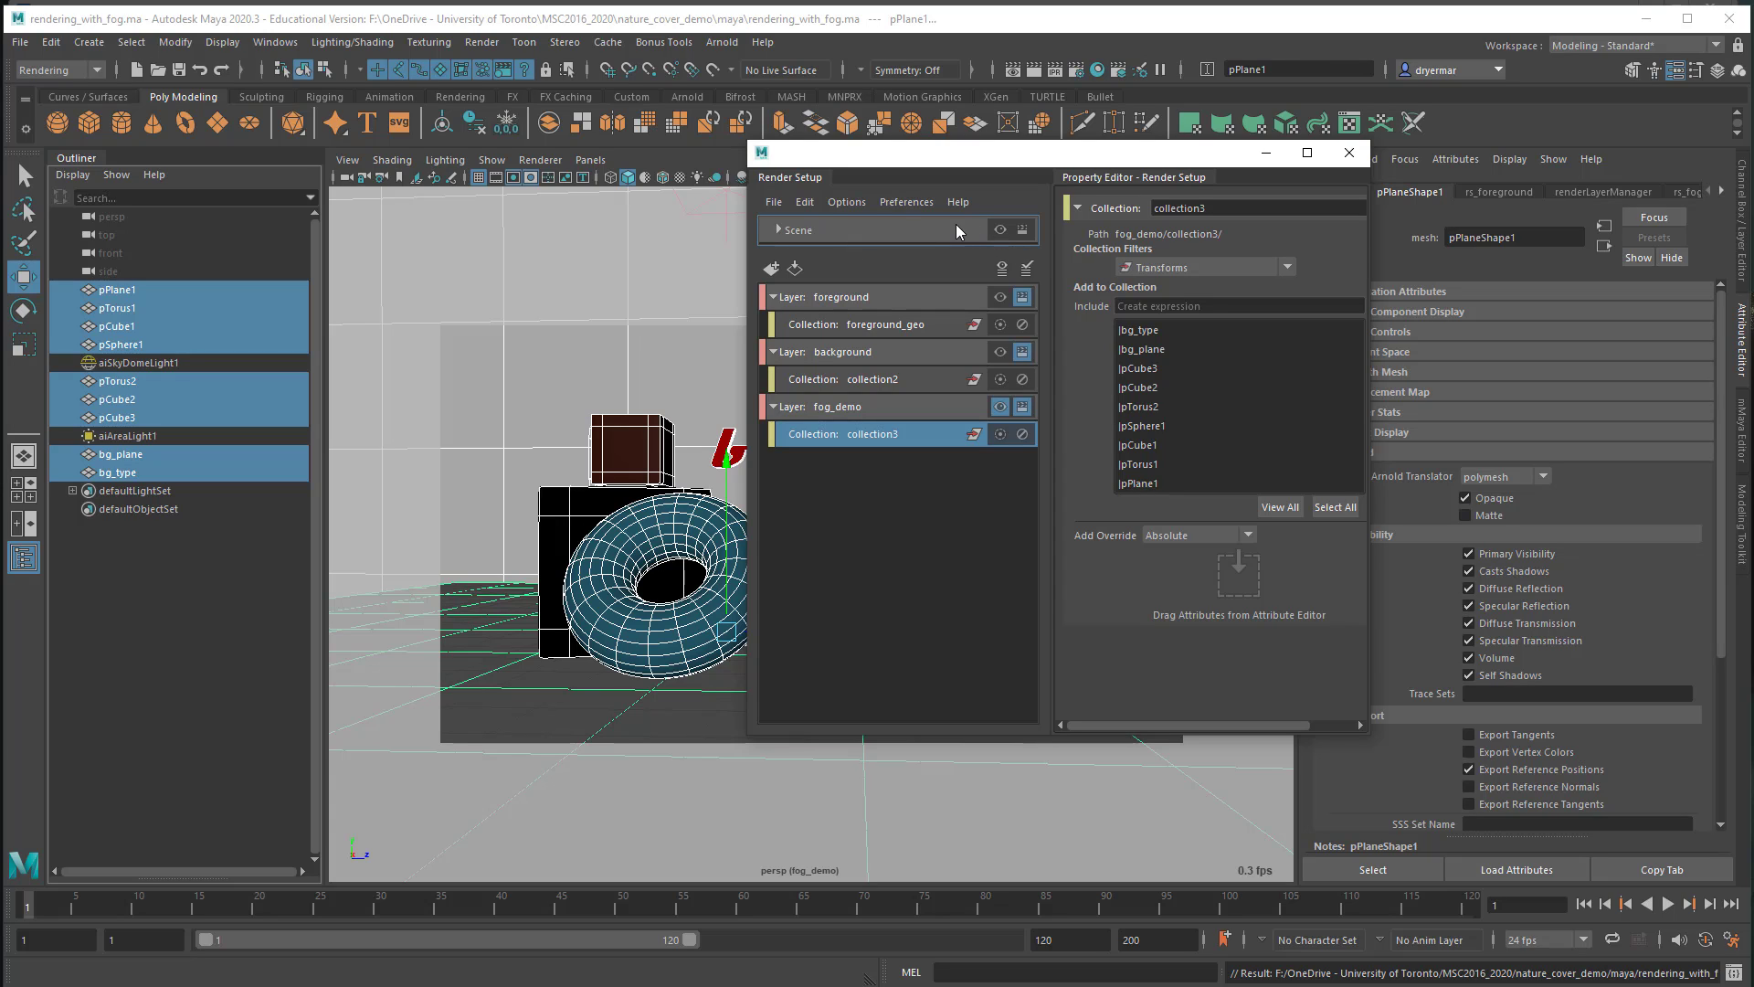
left_click(999, 232)
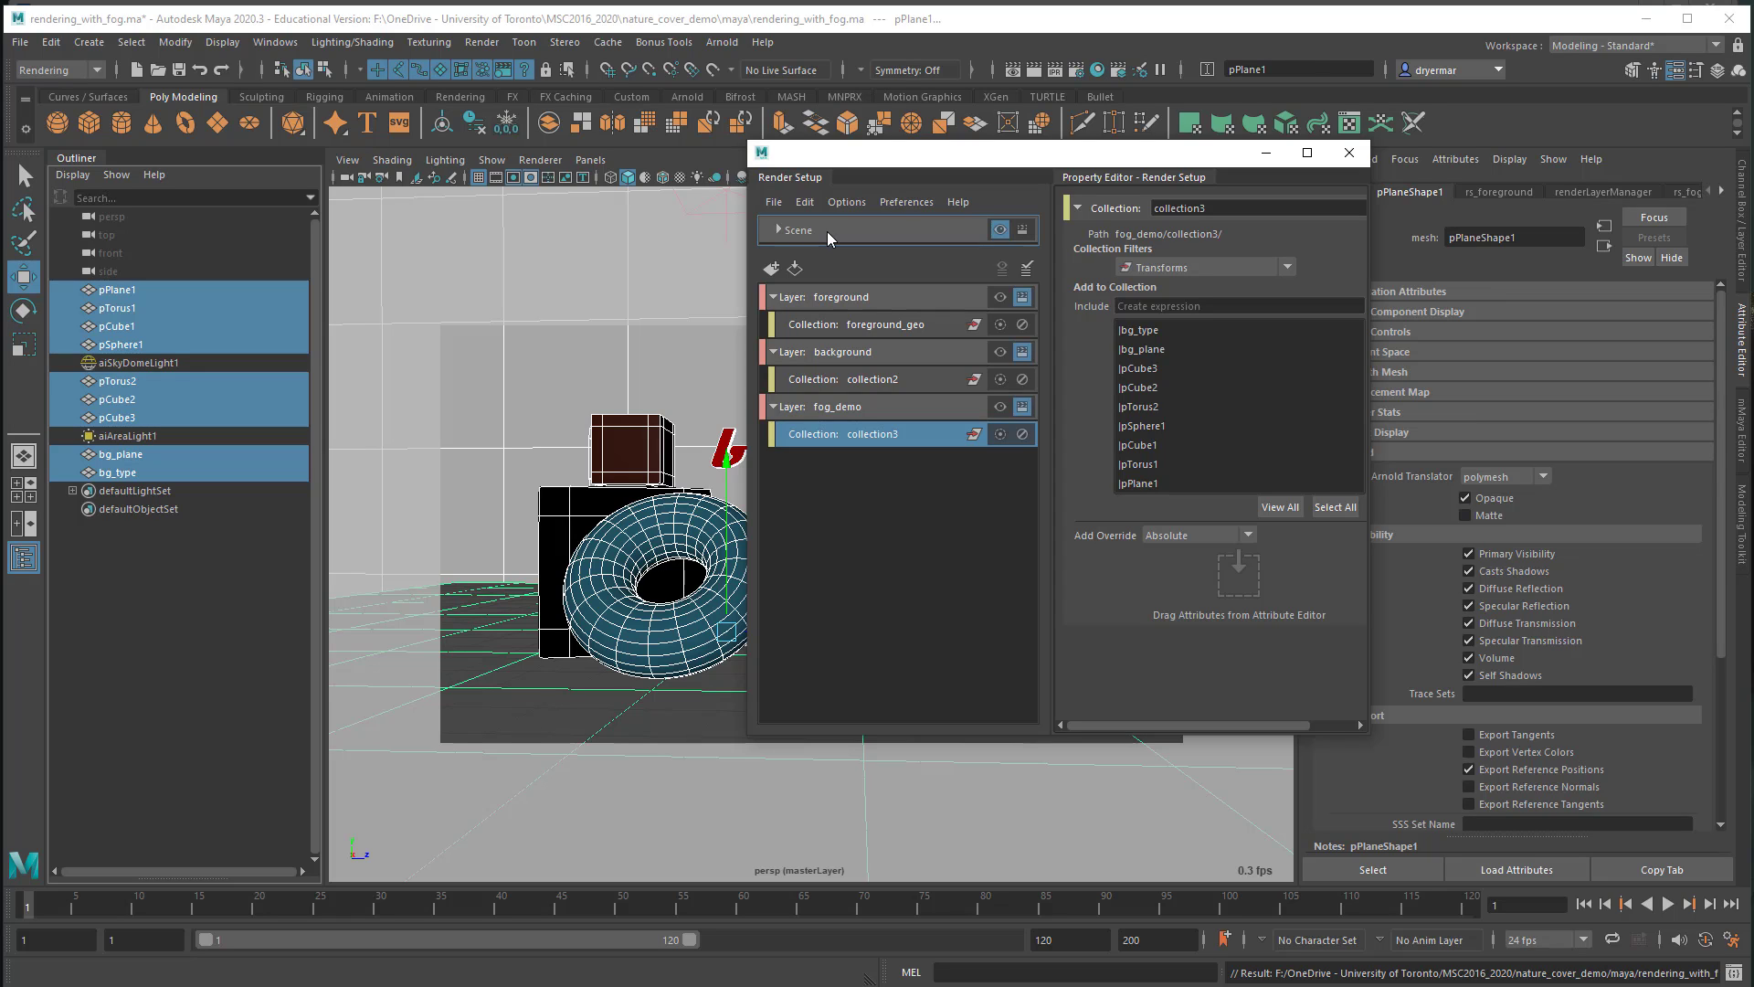
left_click_drag(848, 180, 1010, 210)
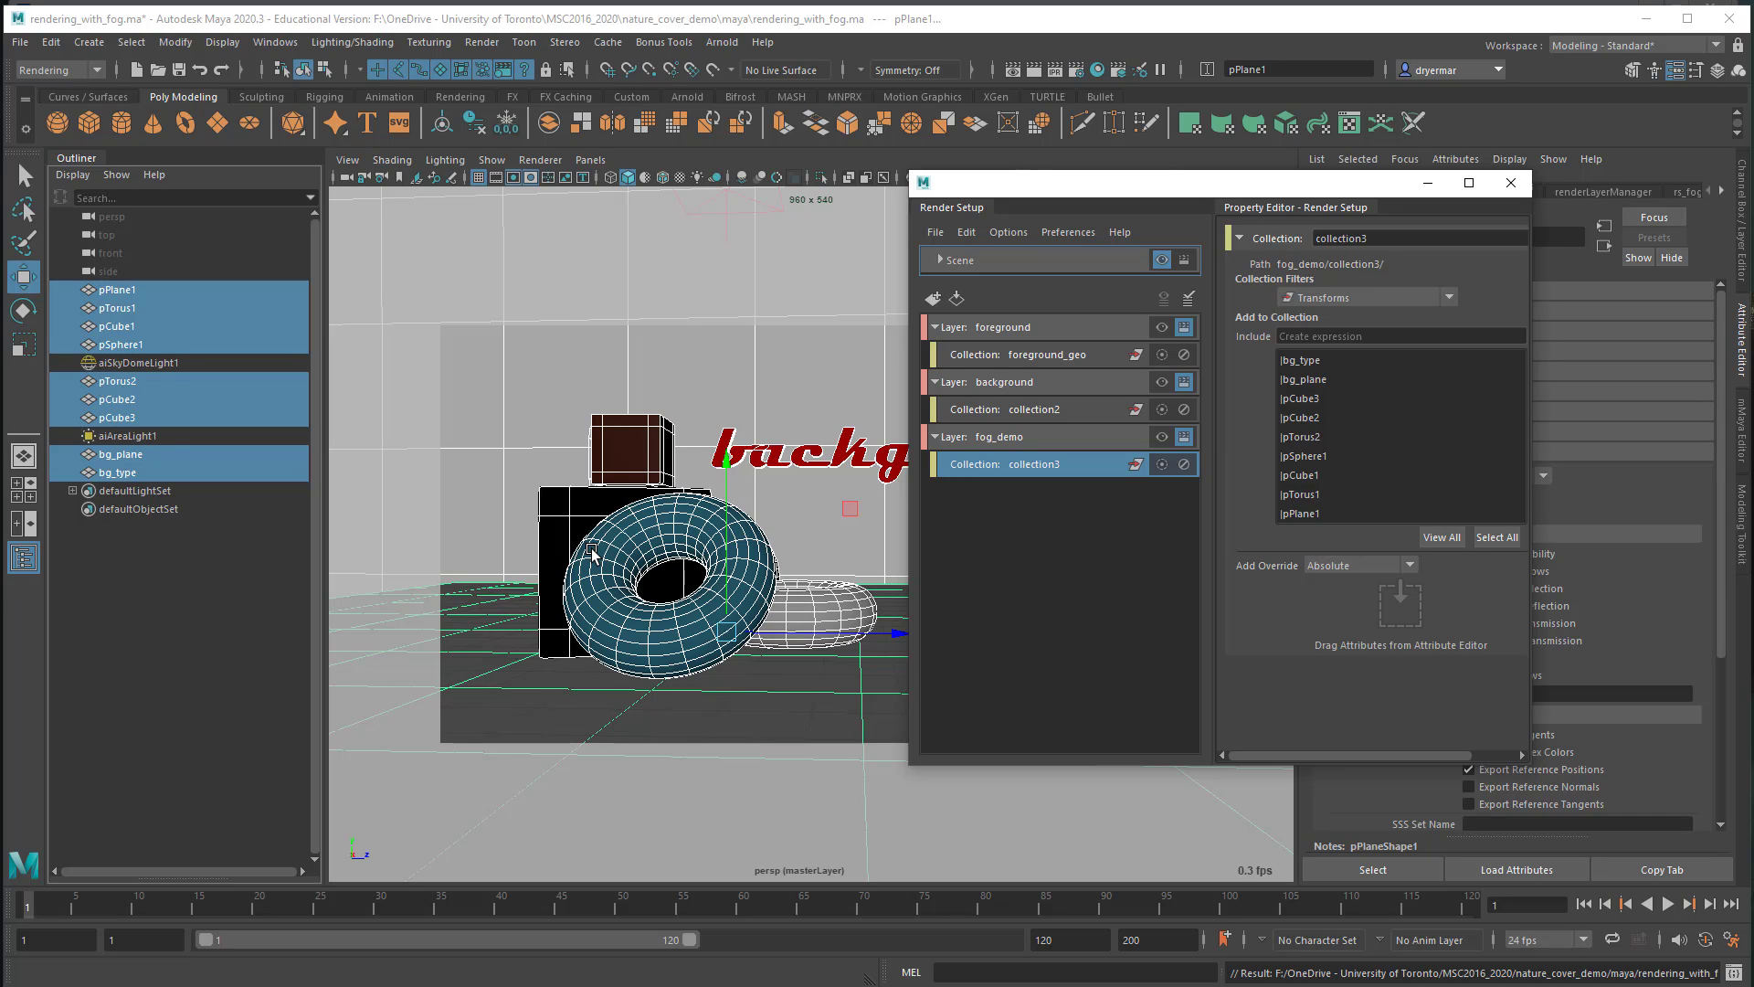
Step: Add a material override with the default name to collection3 in the fog_demo layer and widen the Render Setup window
left_click(979, 501)
left_click(967, 468)
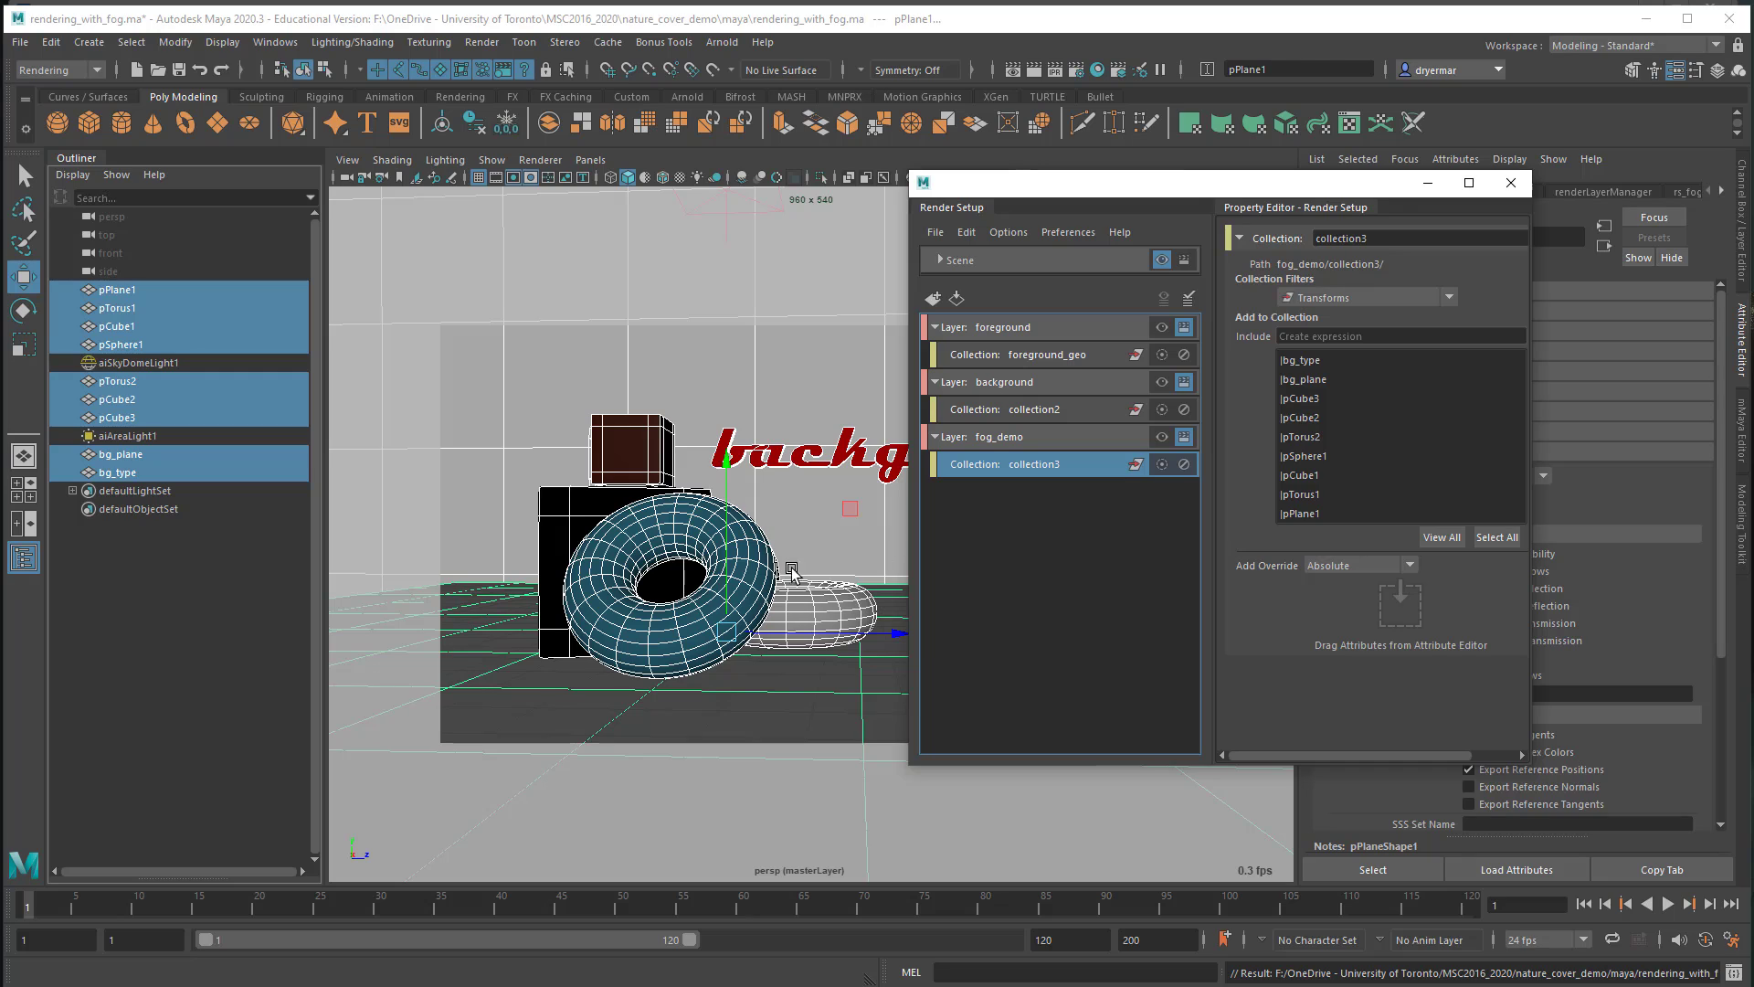
right_click(967, 466)
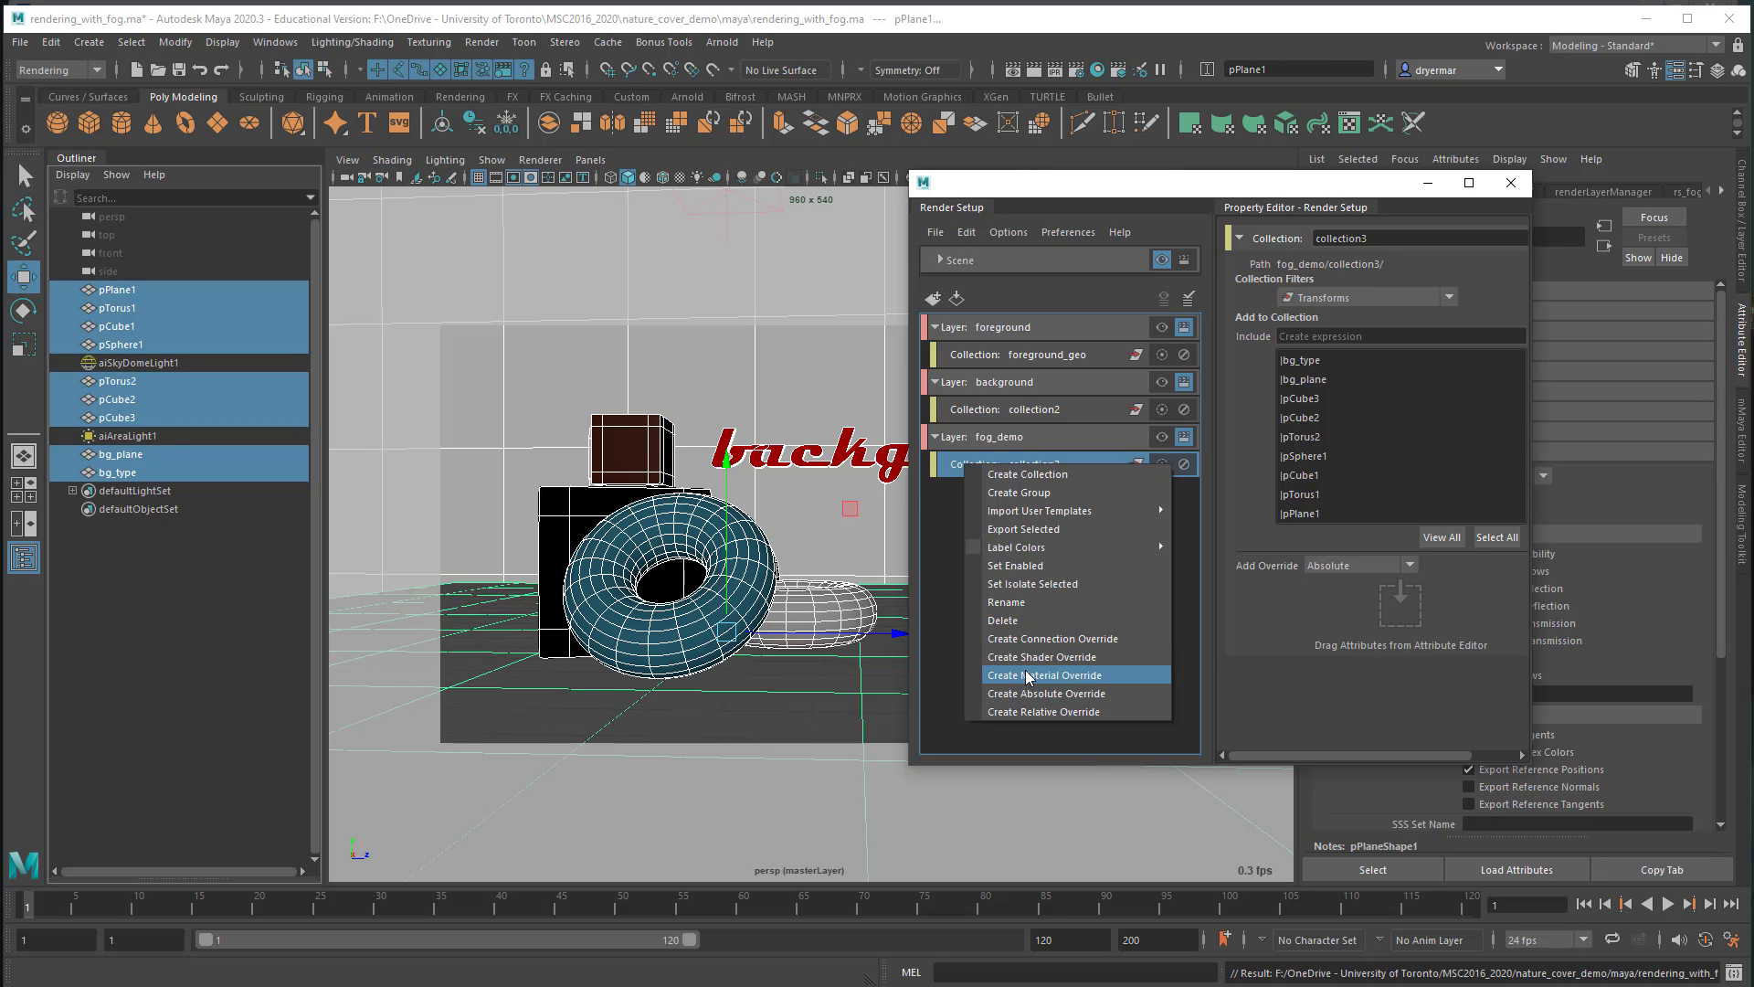
left_click(1028, 676)
left_click_drag(1222, 186, 1052, 183)
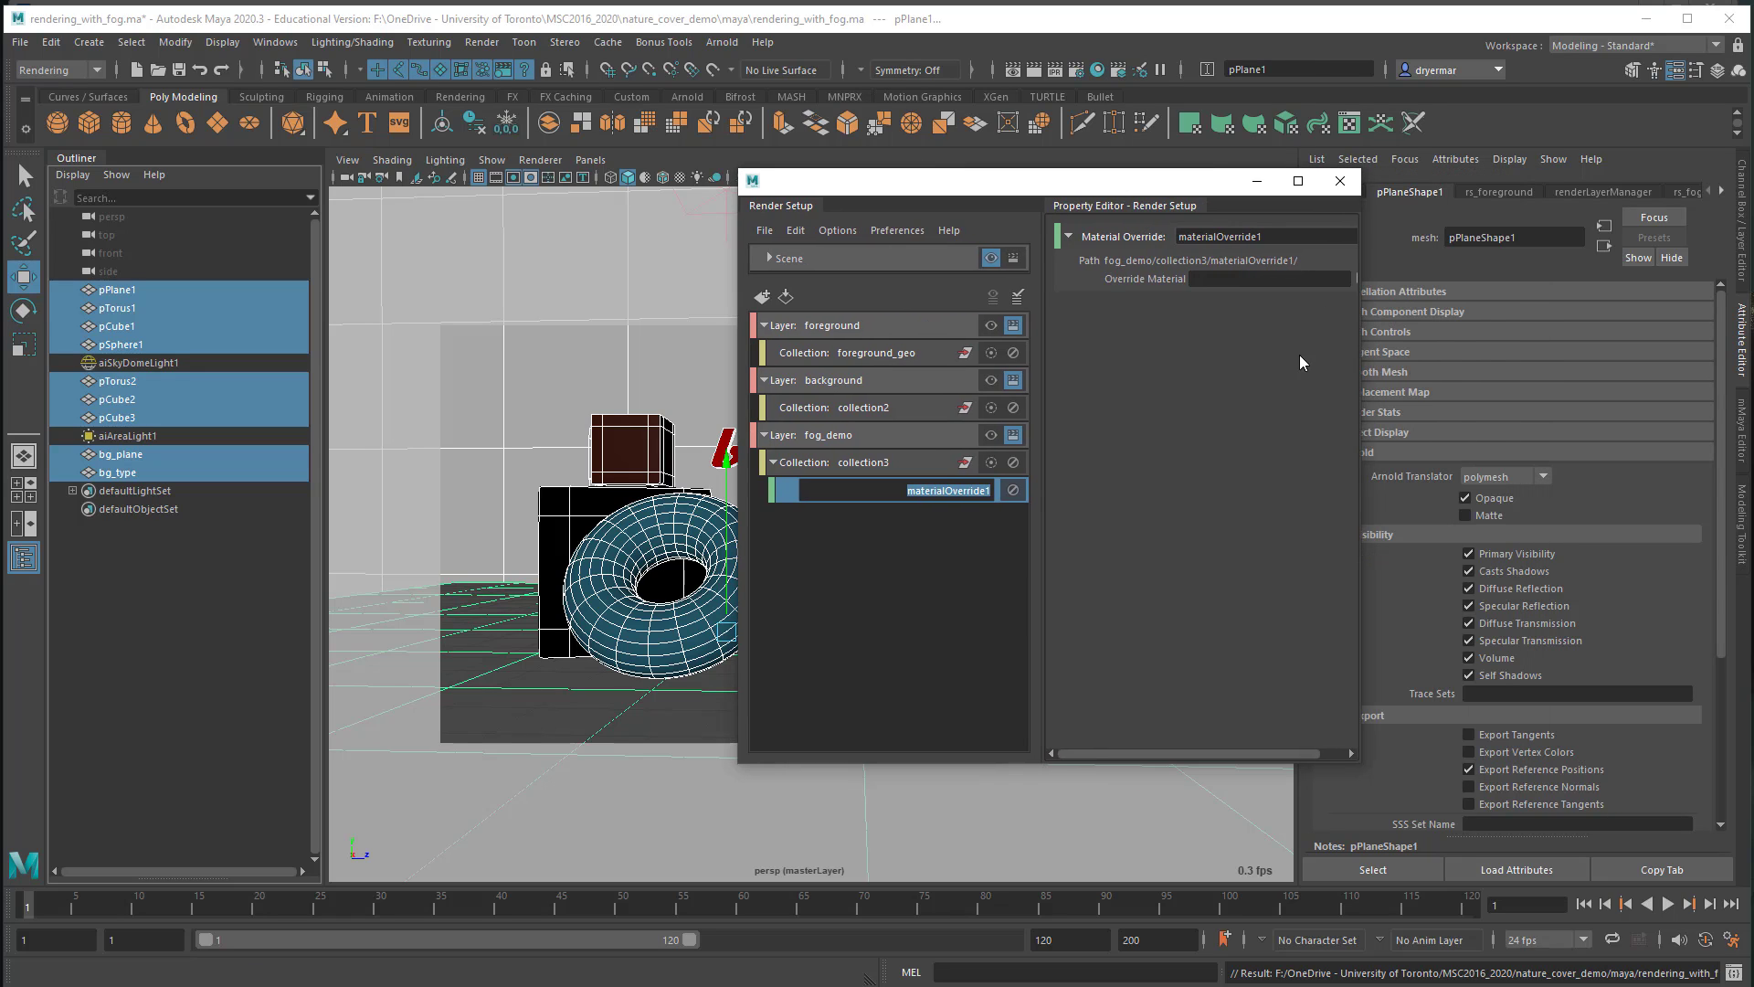
left_click_drag(1363, 376, 1526, 392)
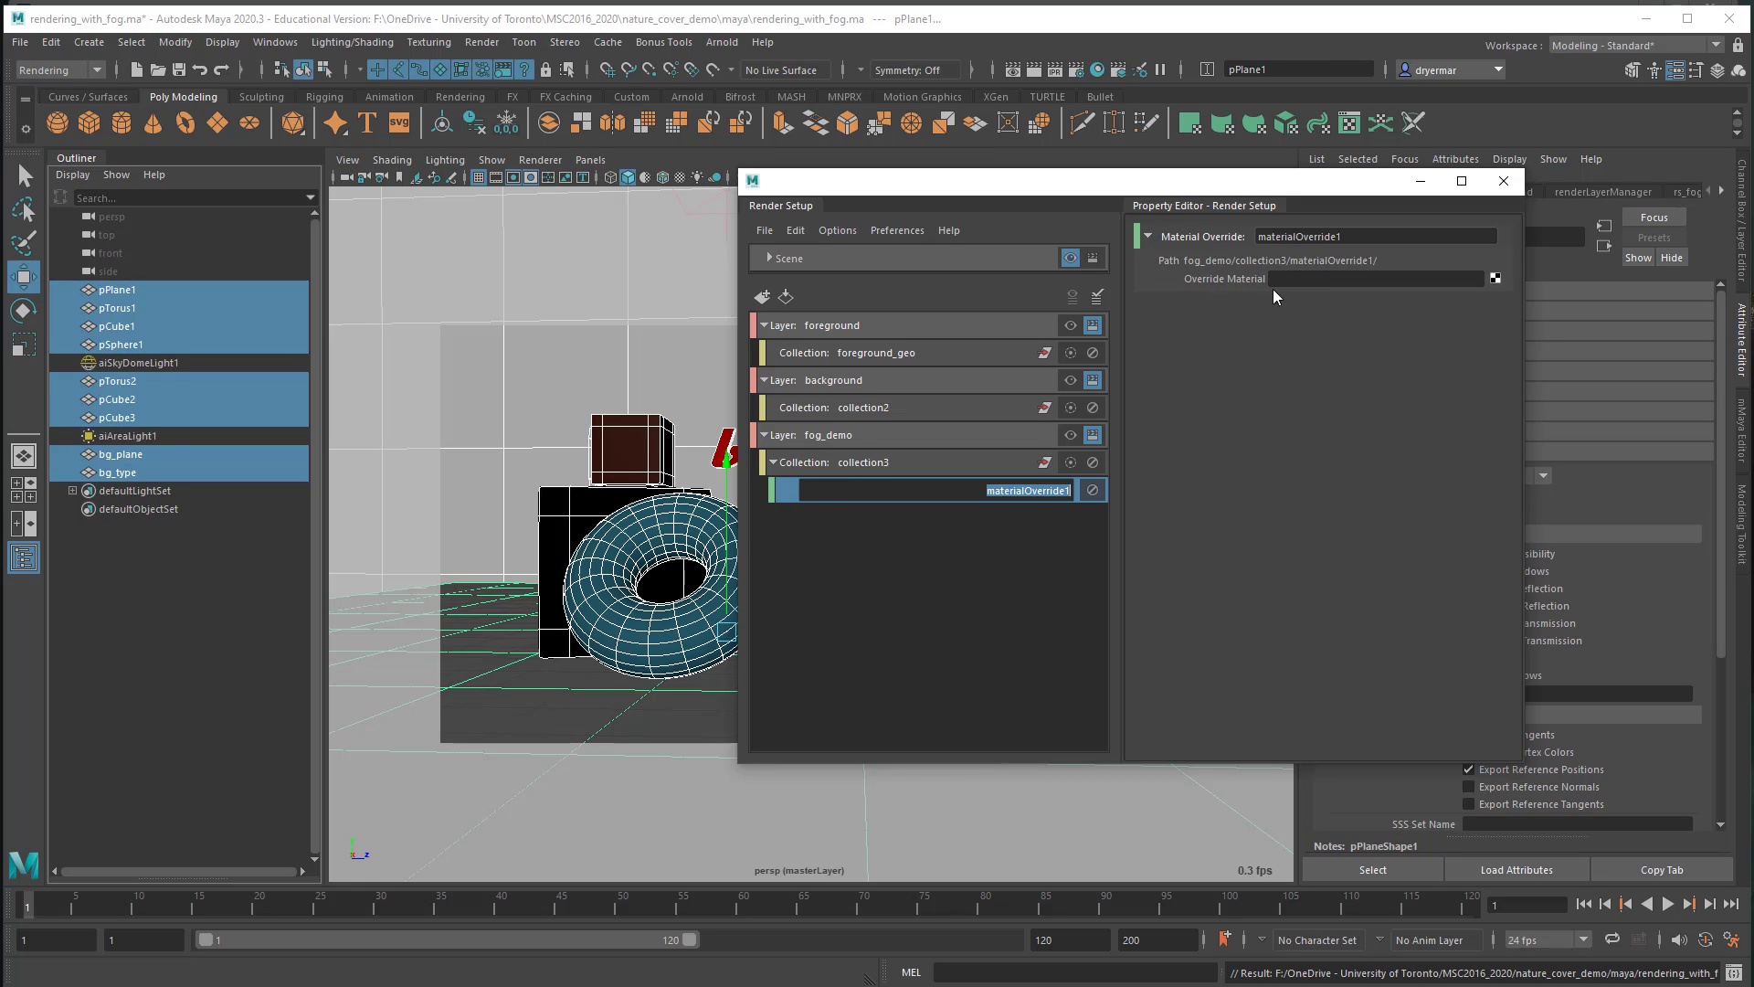
Step: Assign a new Maya Surface Shader as the override material for the fog_demo collection
left_click(1497, 281)
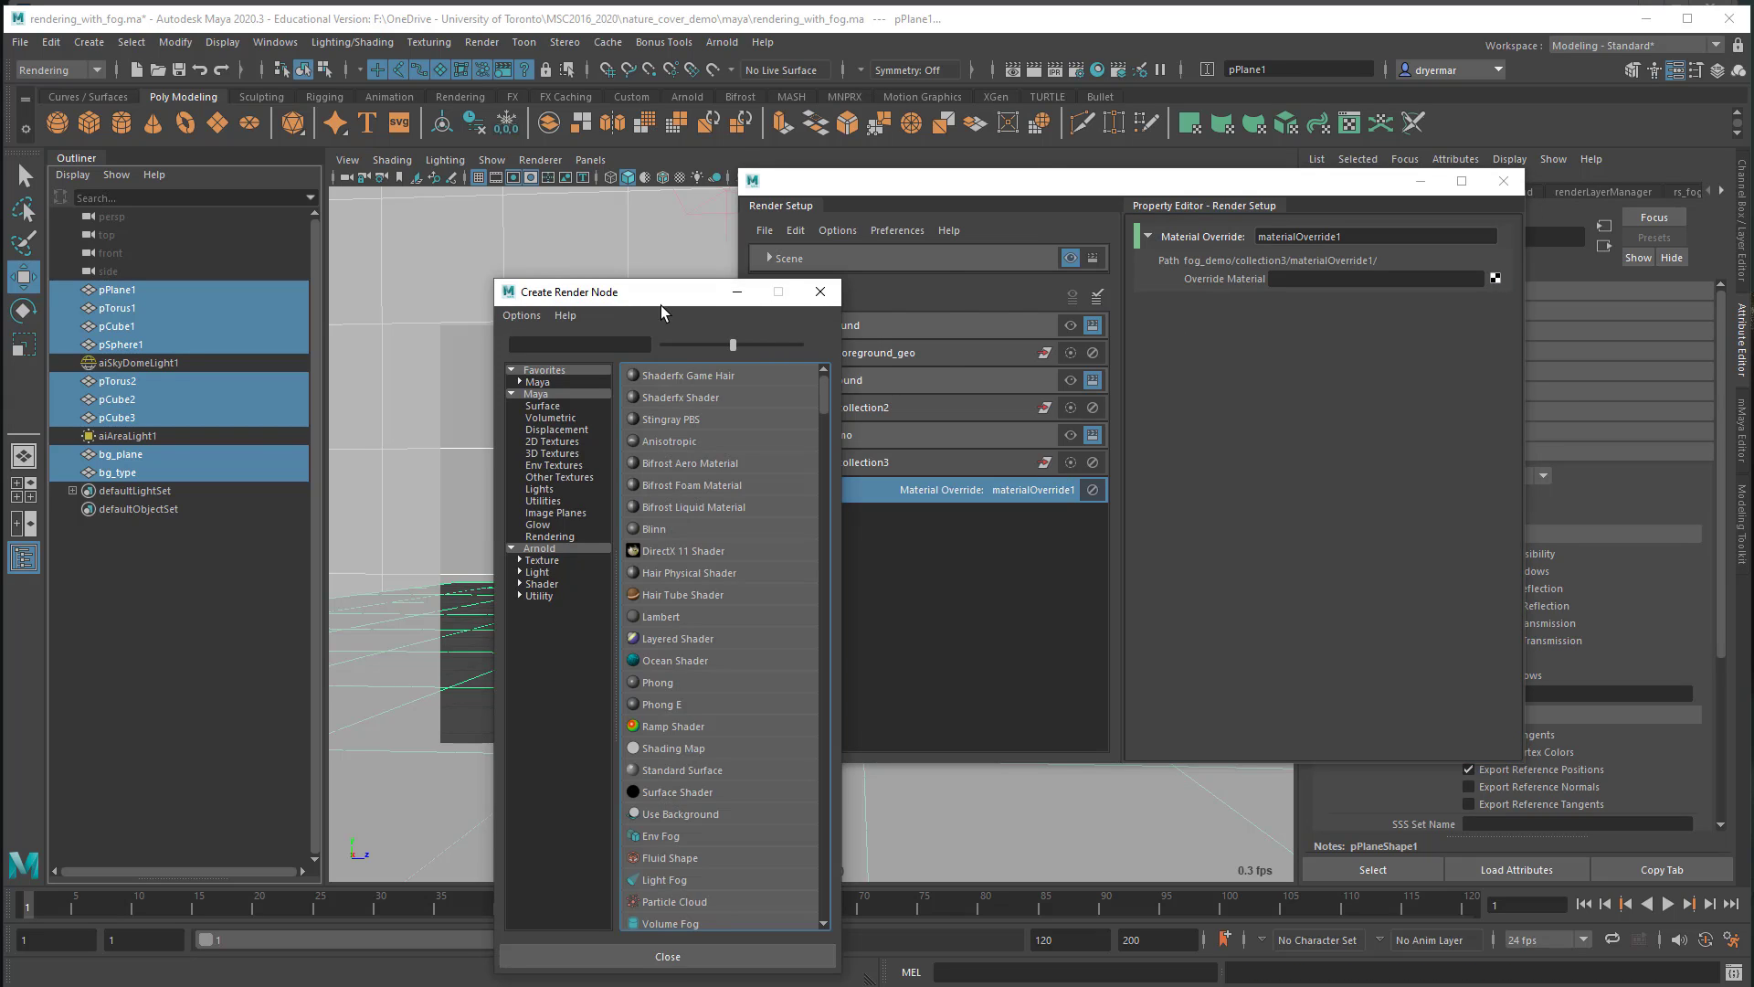
left_click_drag(665, 305, 874, 186)
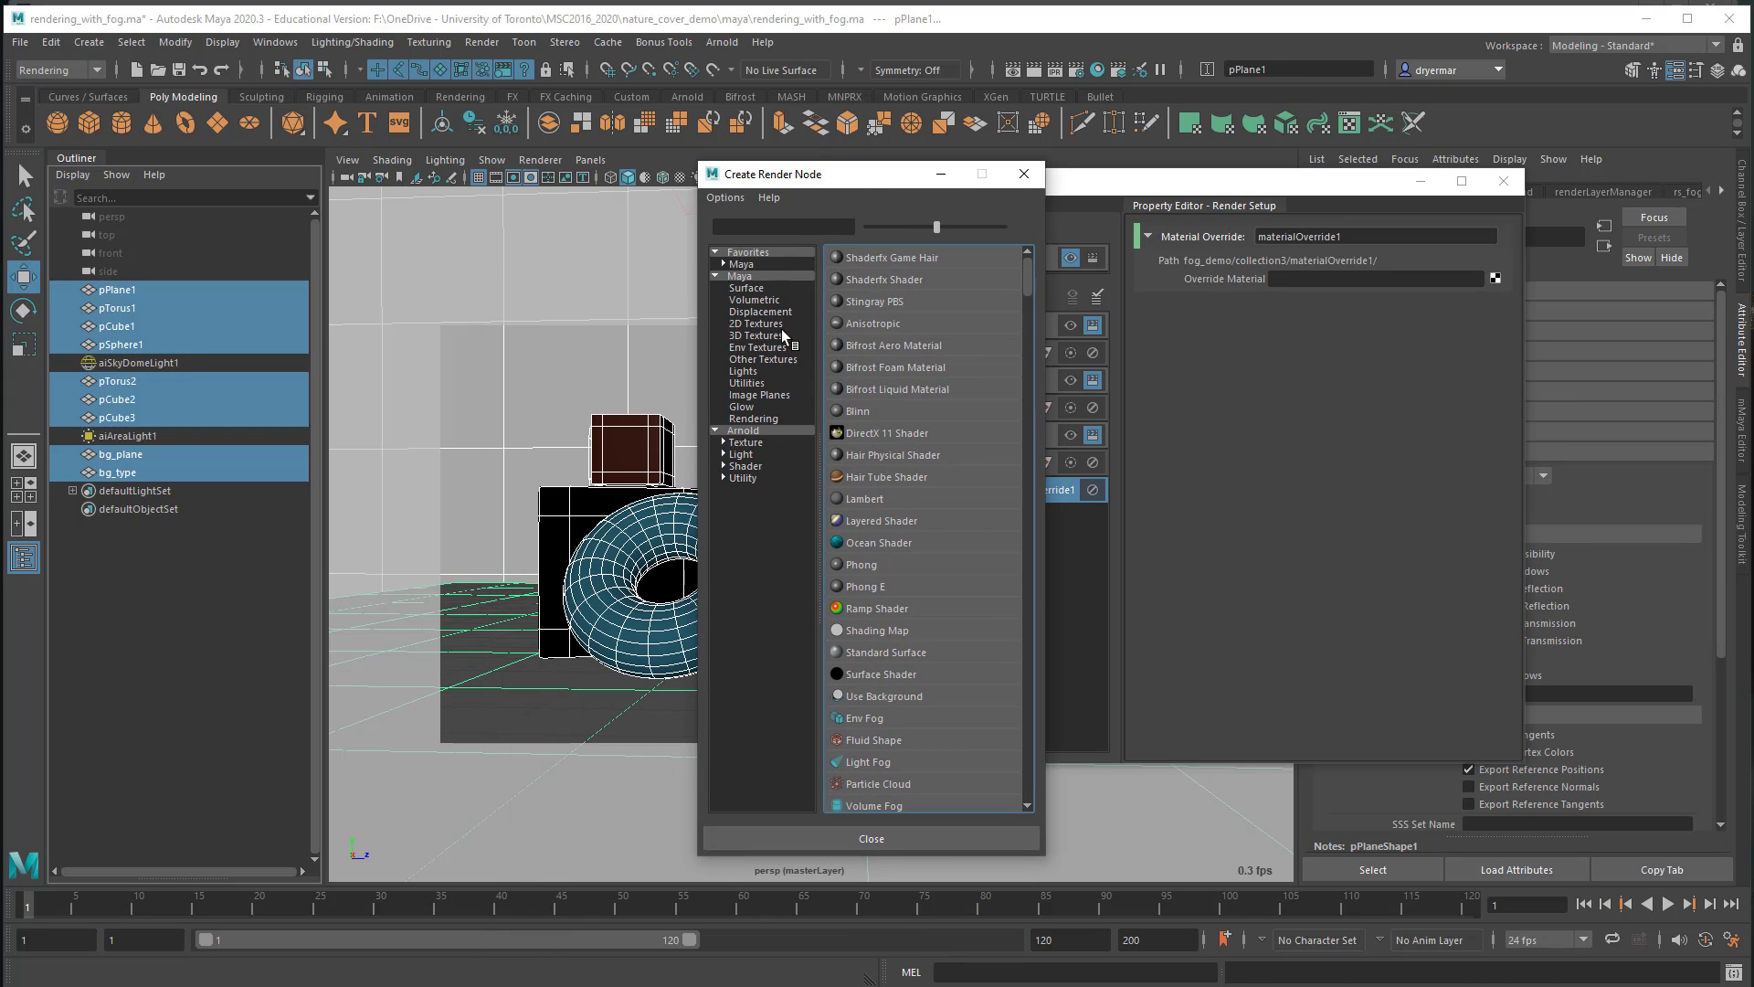
left_click(745, 289)
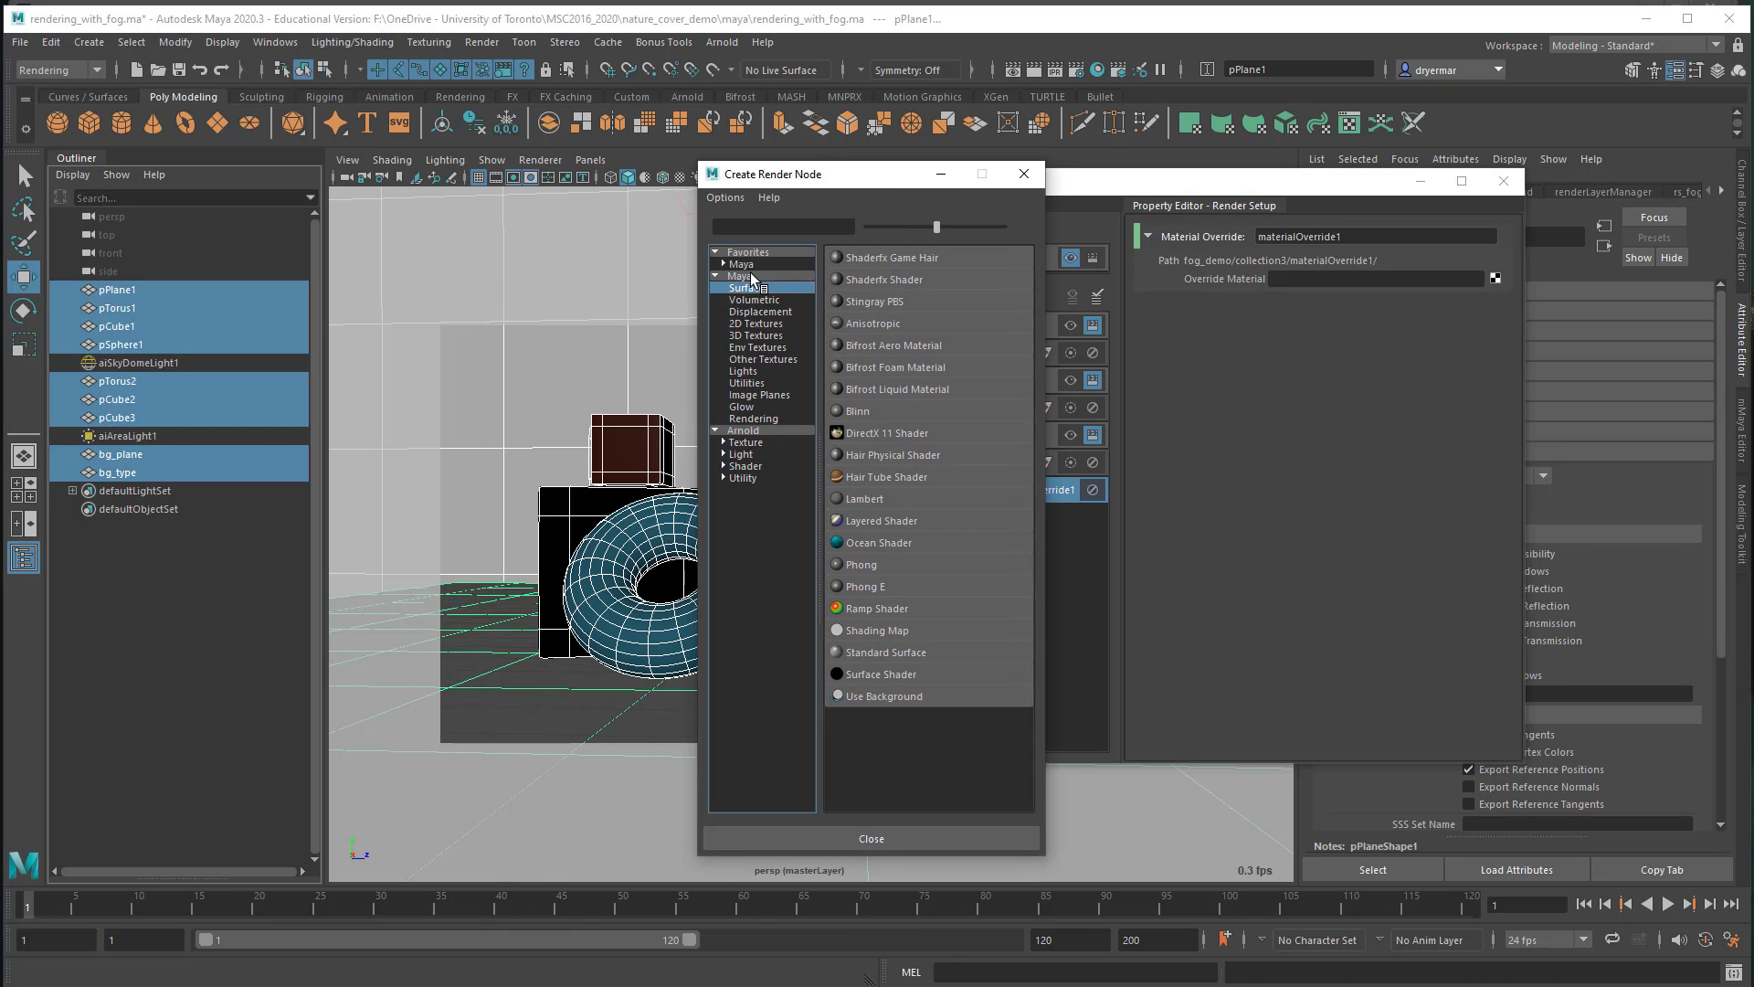
left_click(870, 675)
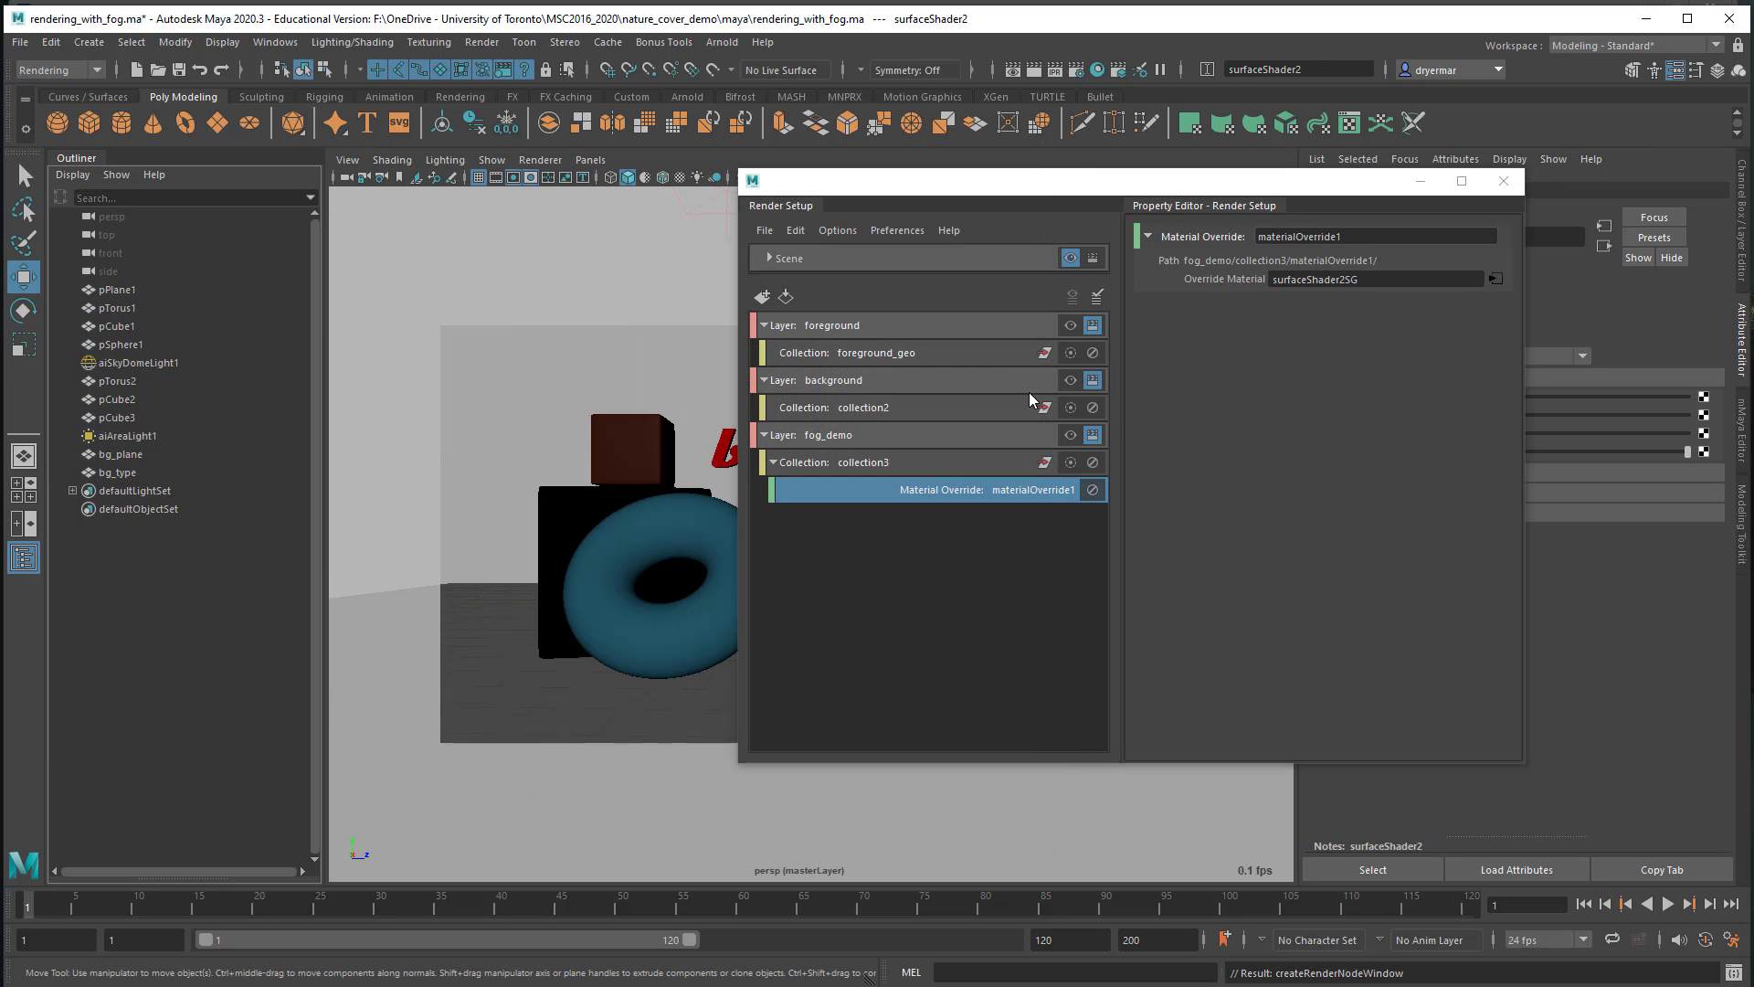
Step: Make the fog_demo layer visible and preview it in the Arnold RenderView, closing the render window when done
left_click(1069, 434)
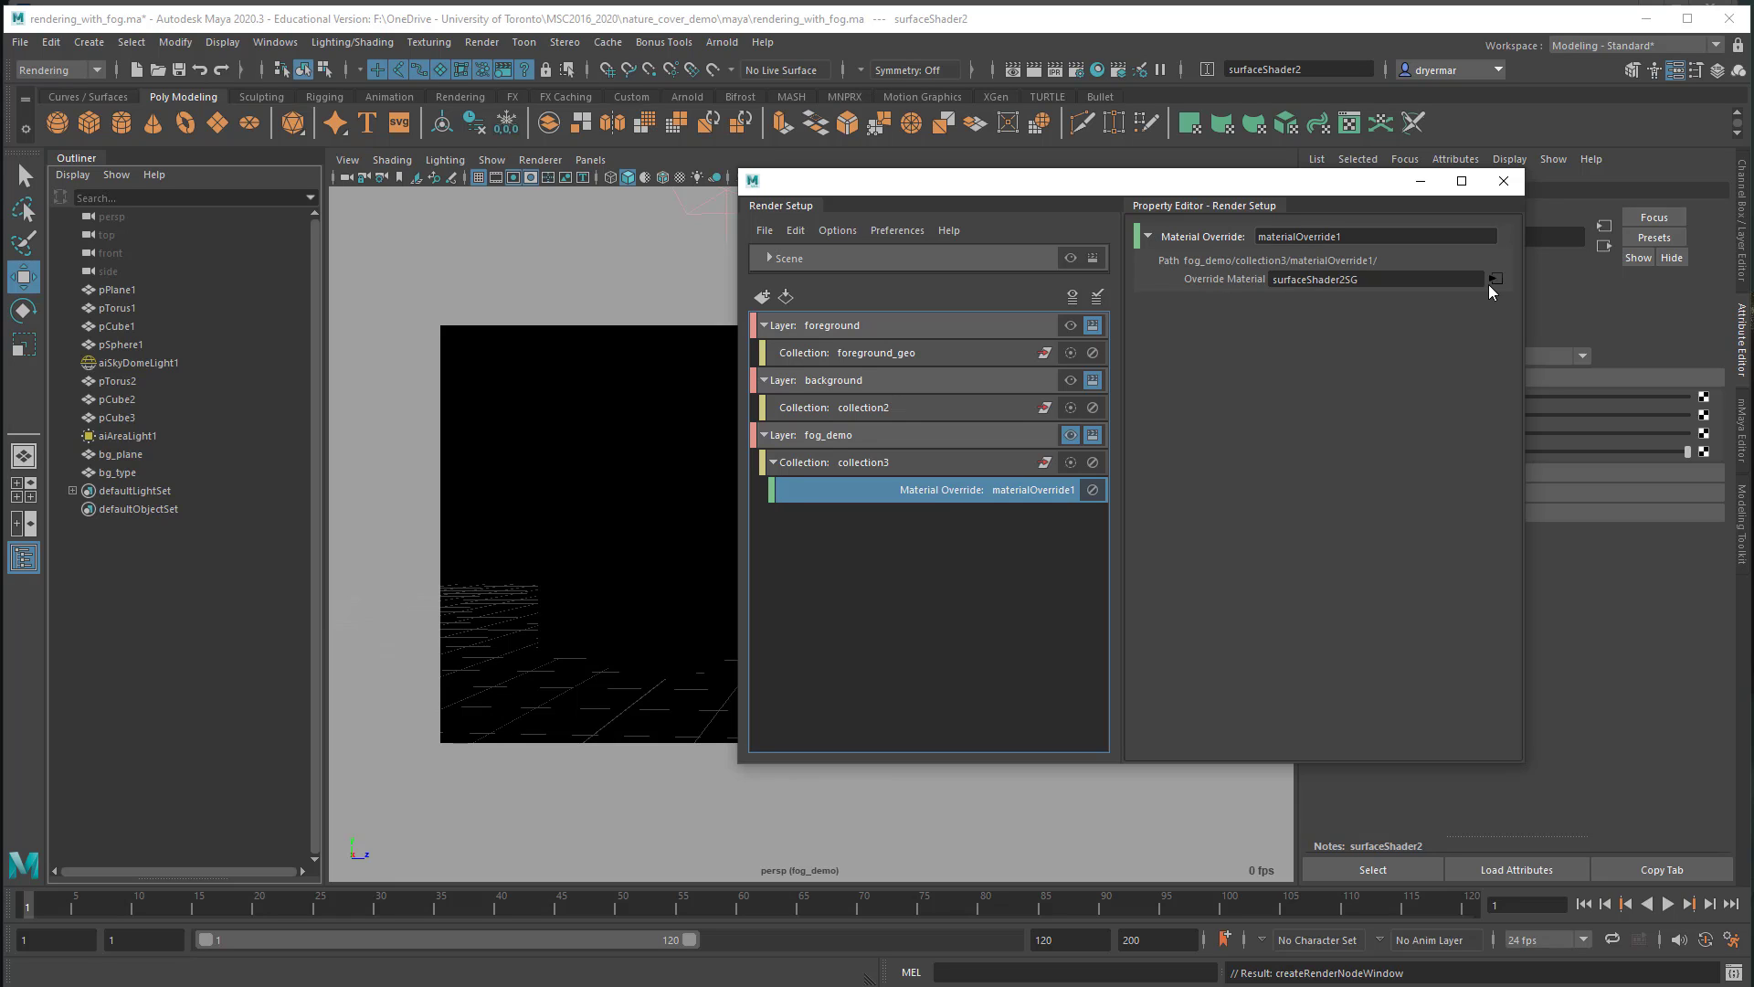
left_click_drag(1357, 183, 1020, 171)
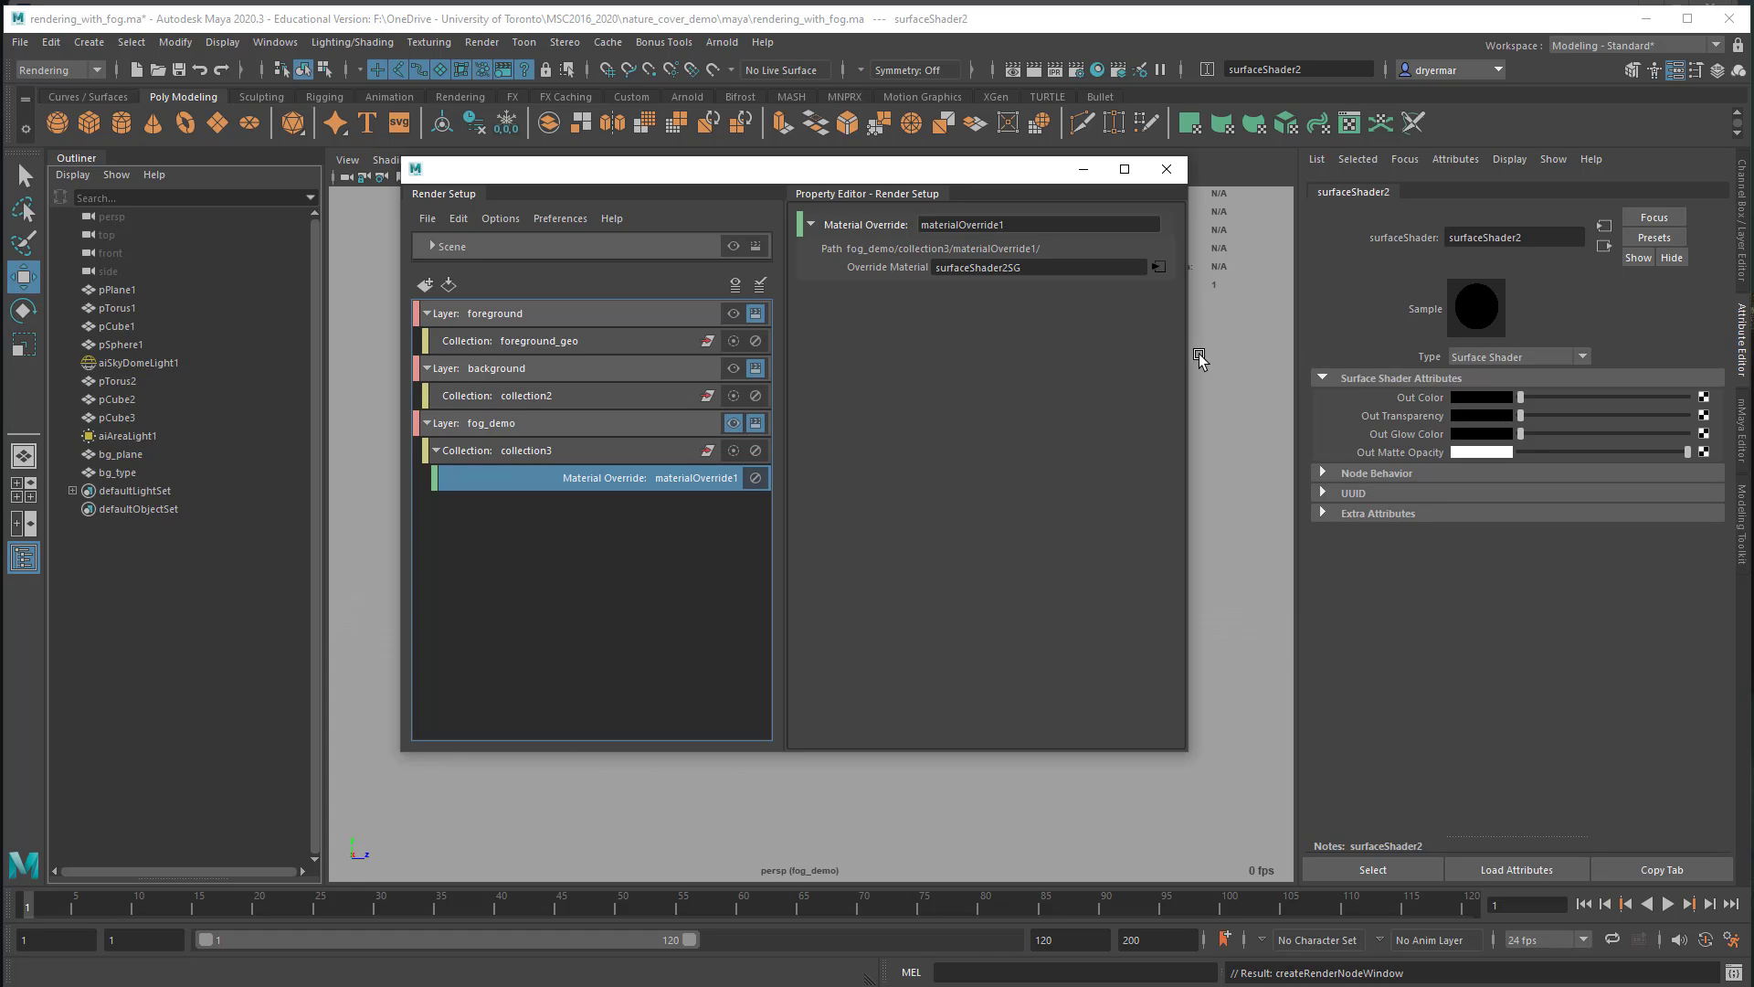
left_click_drag(696, 175, 918, 279)
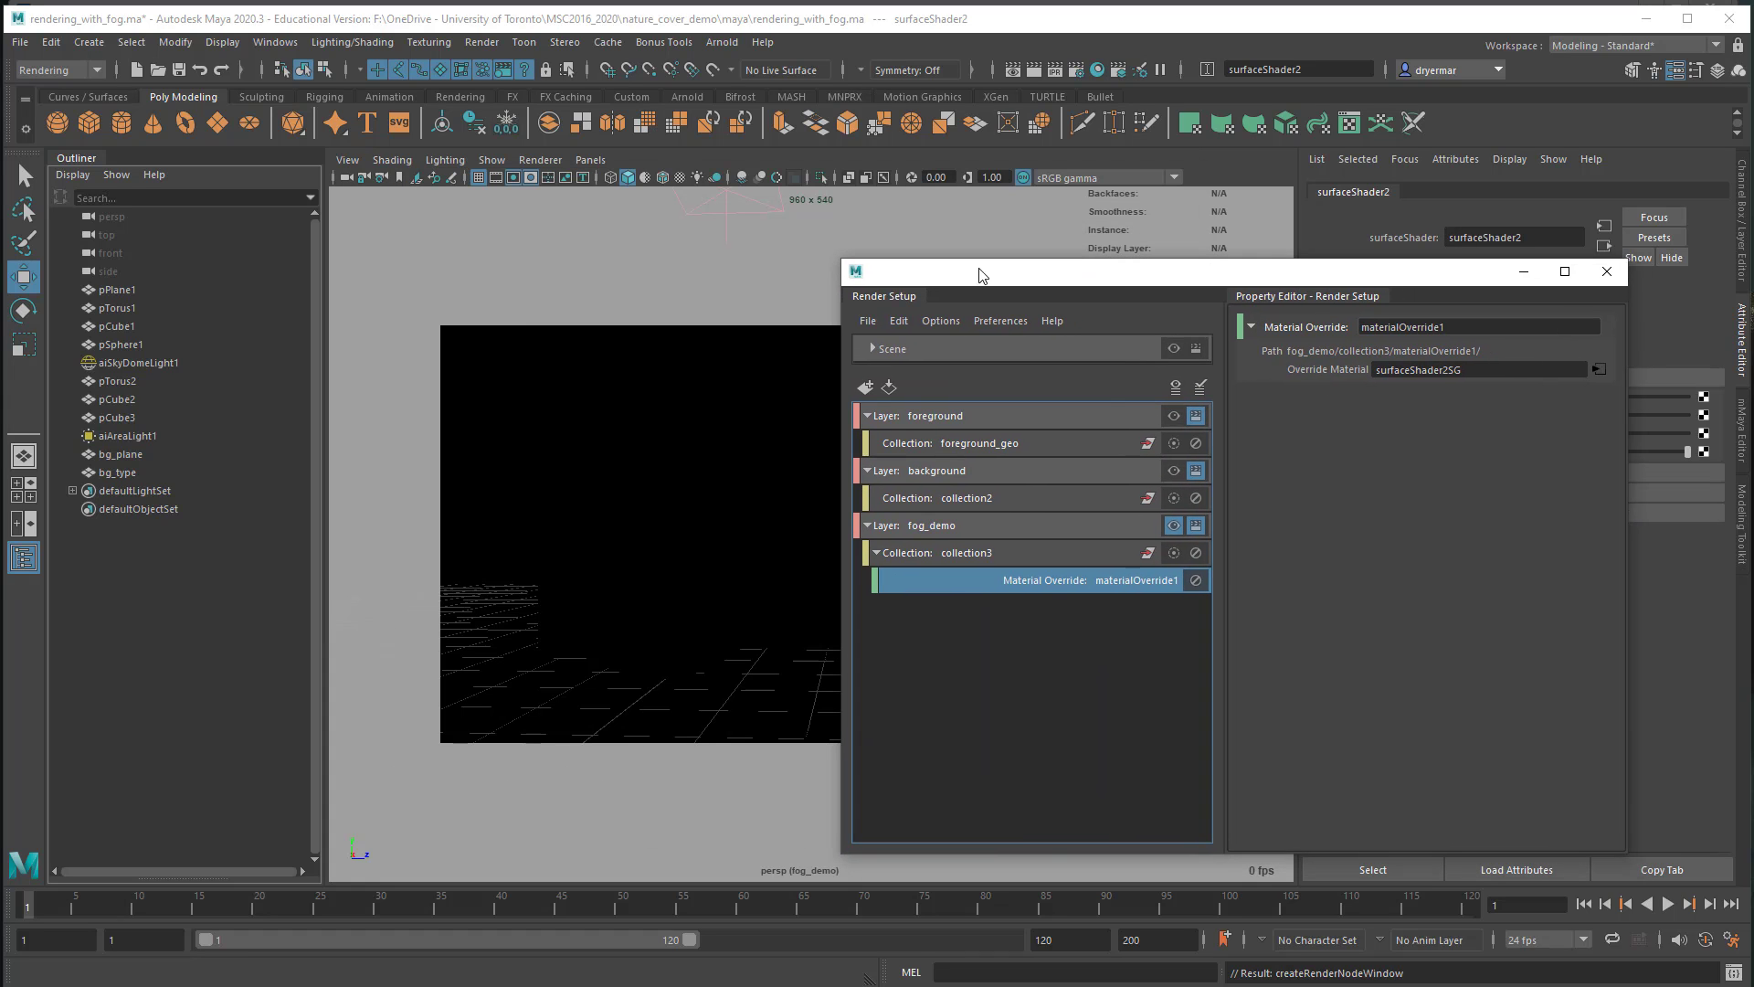
left_click(1119, 526)
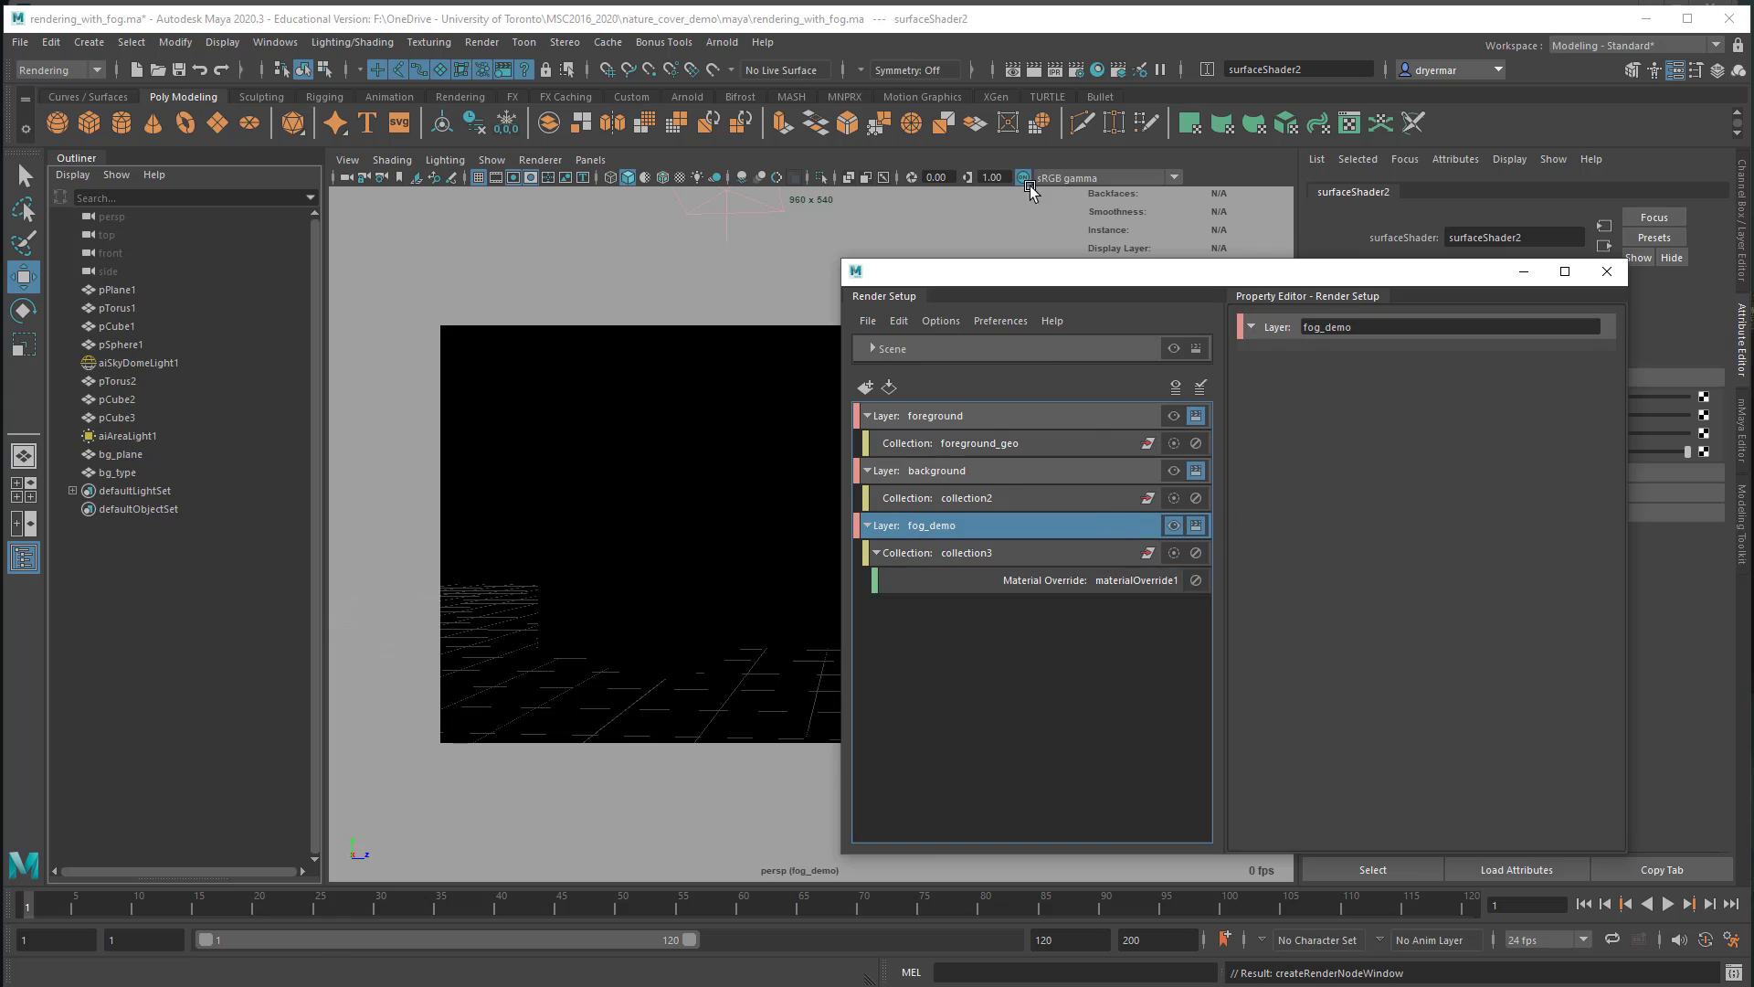
left_click(725, 43)
left_click(773, 94)
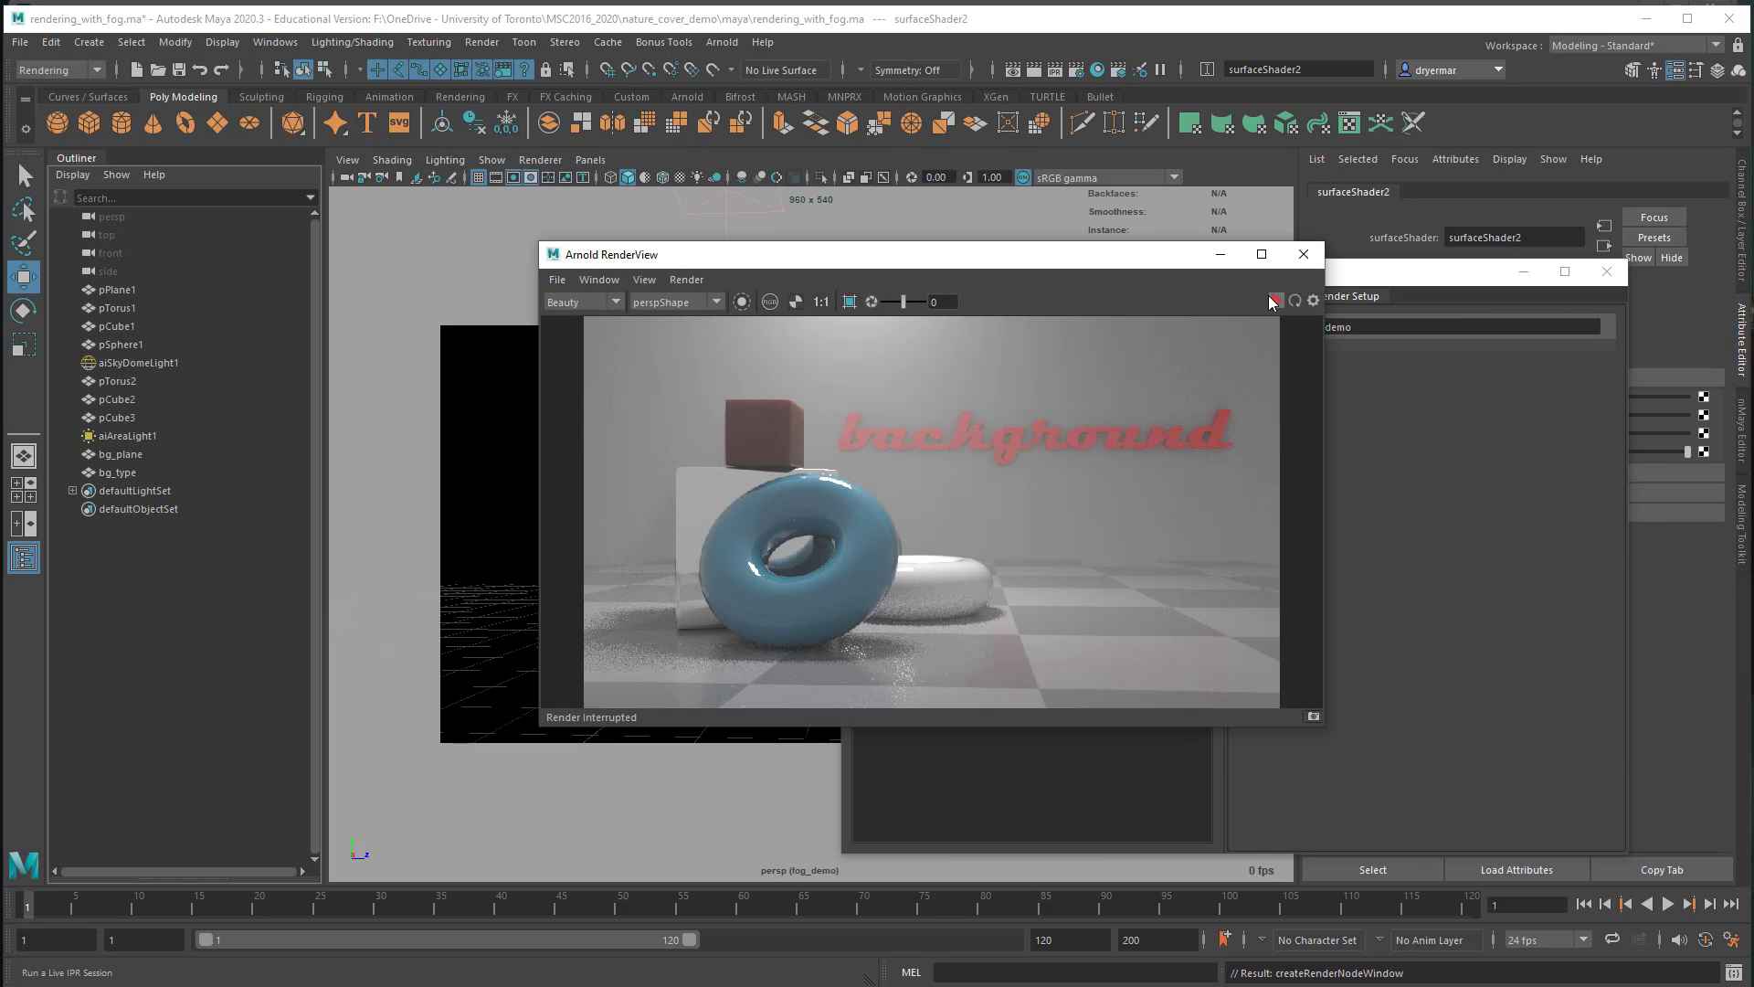
left_click(1273, 299)
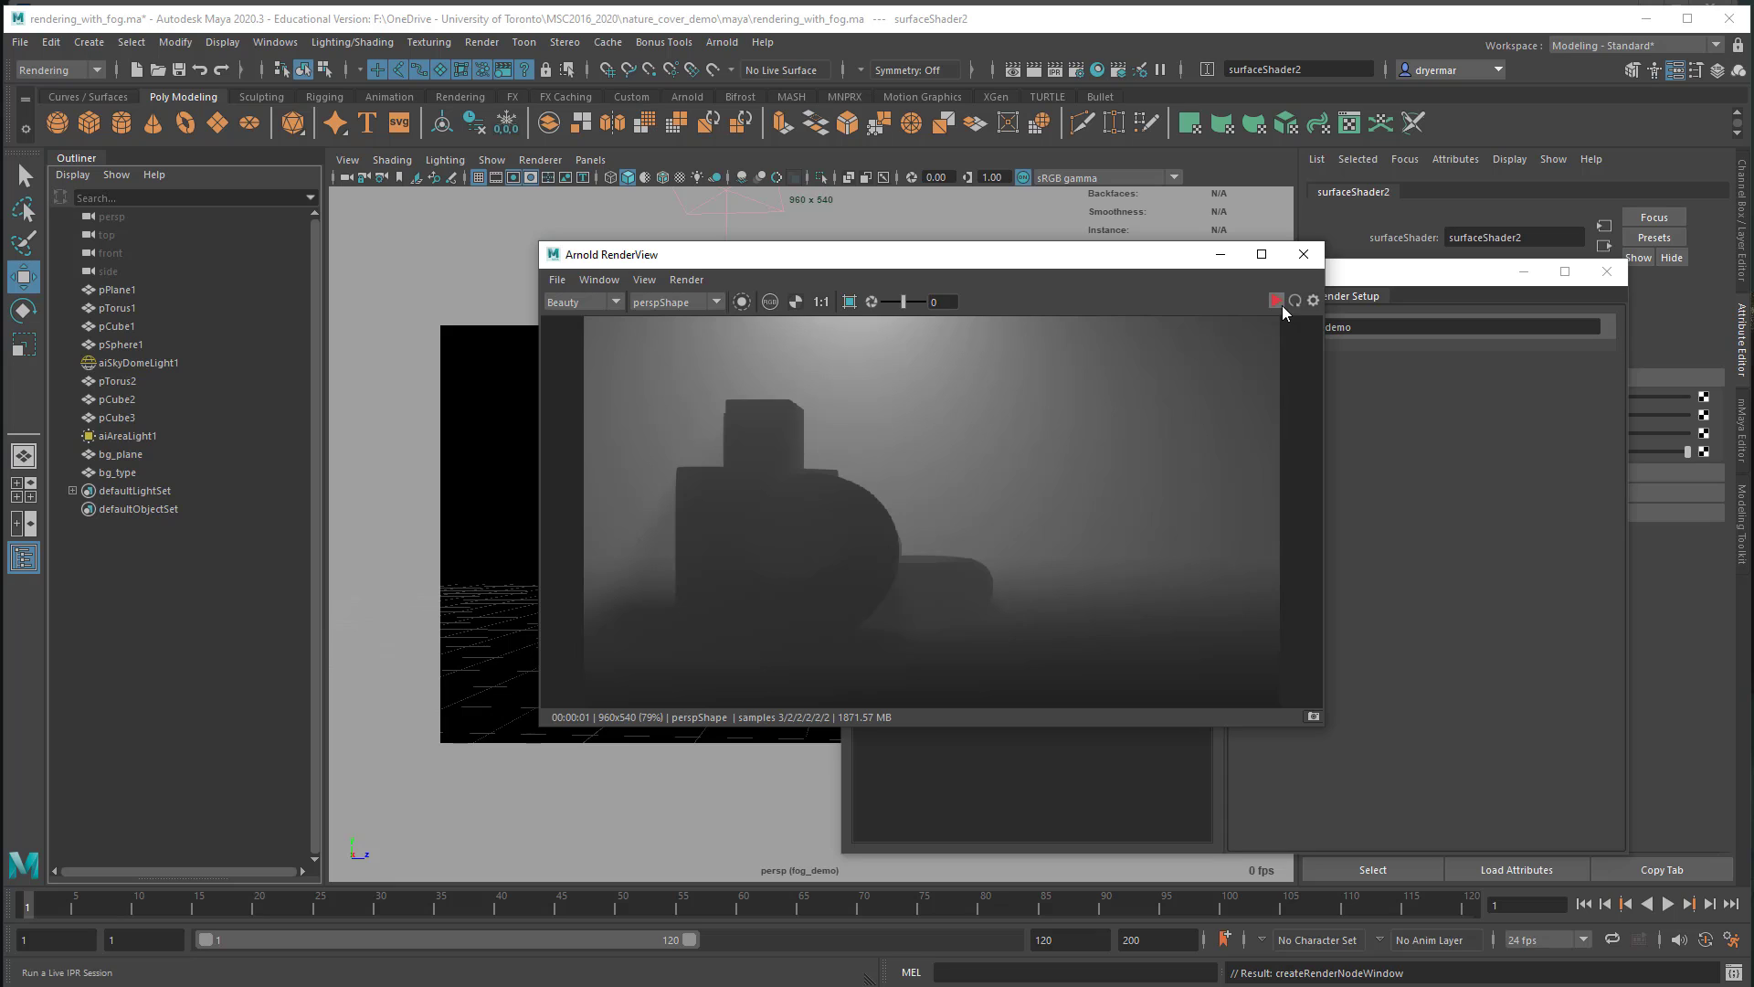
left_click(1304, 254)
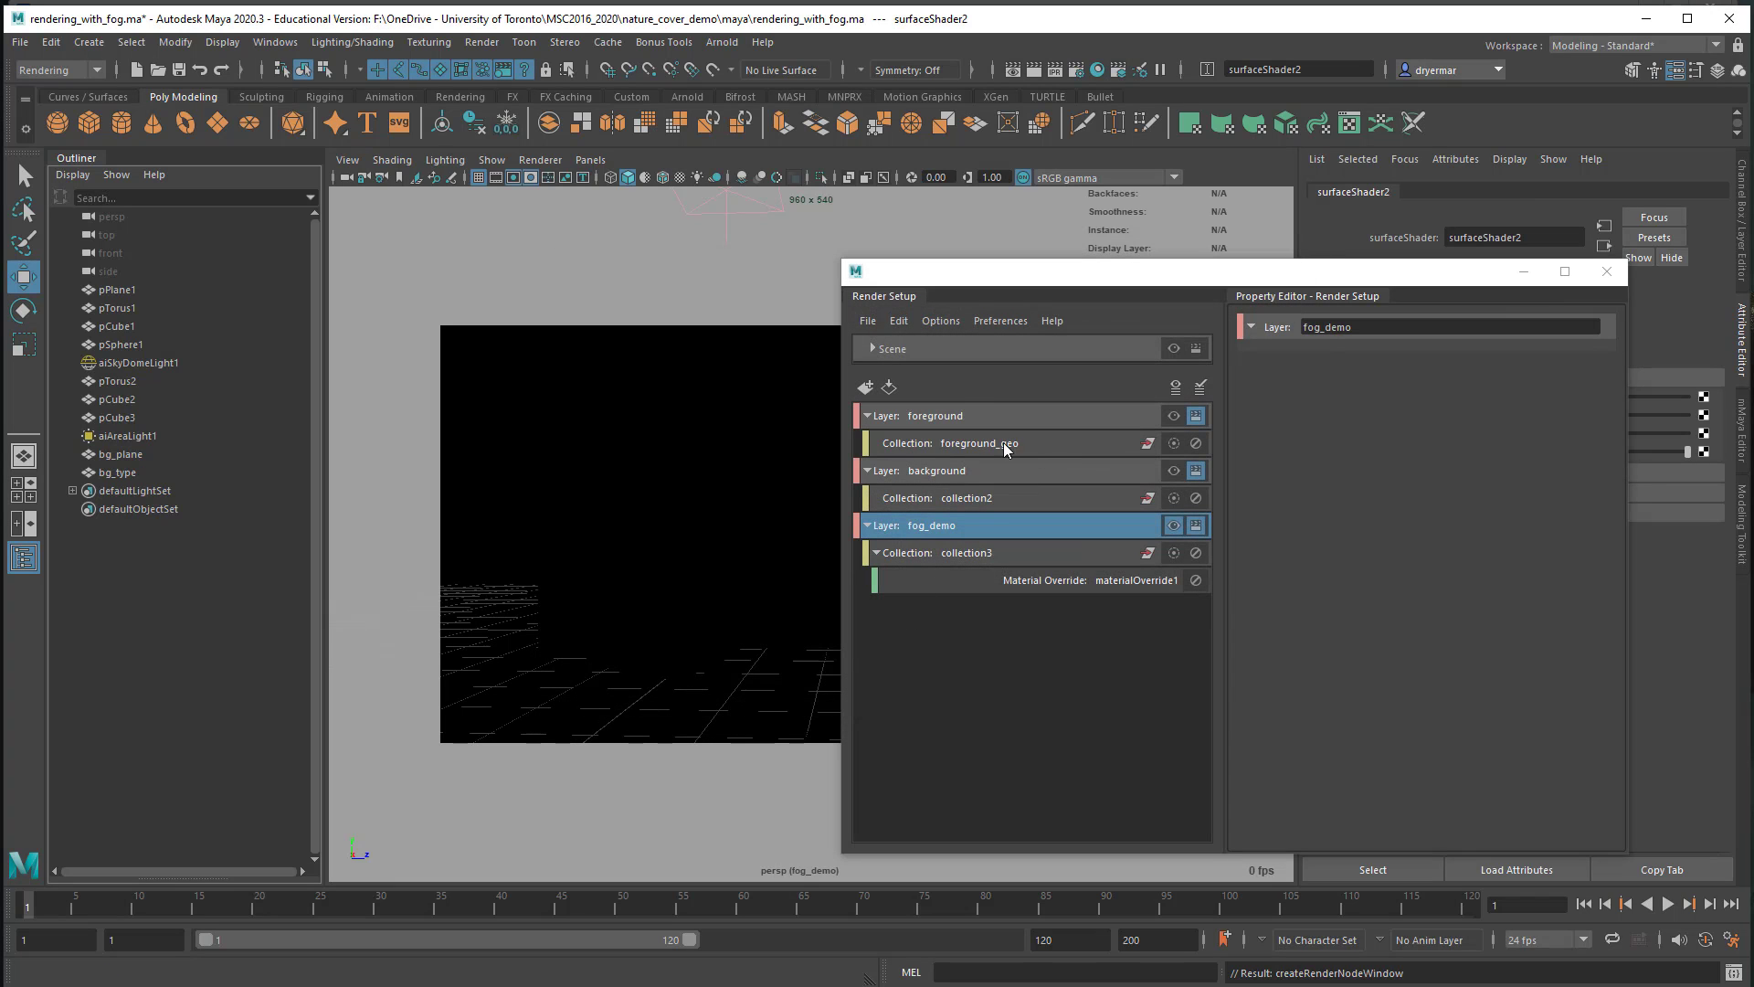
Step: Make the foreground layer the visible one and render it in the Arnold RenderView
left_click_drag(971, 274, 879, 242)
left_click(1003, 375)
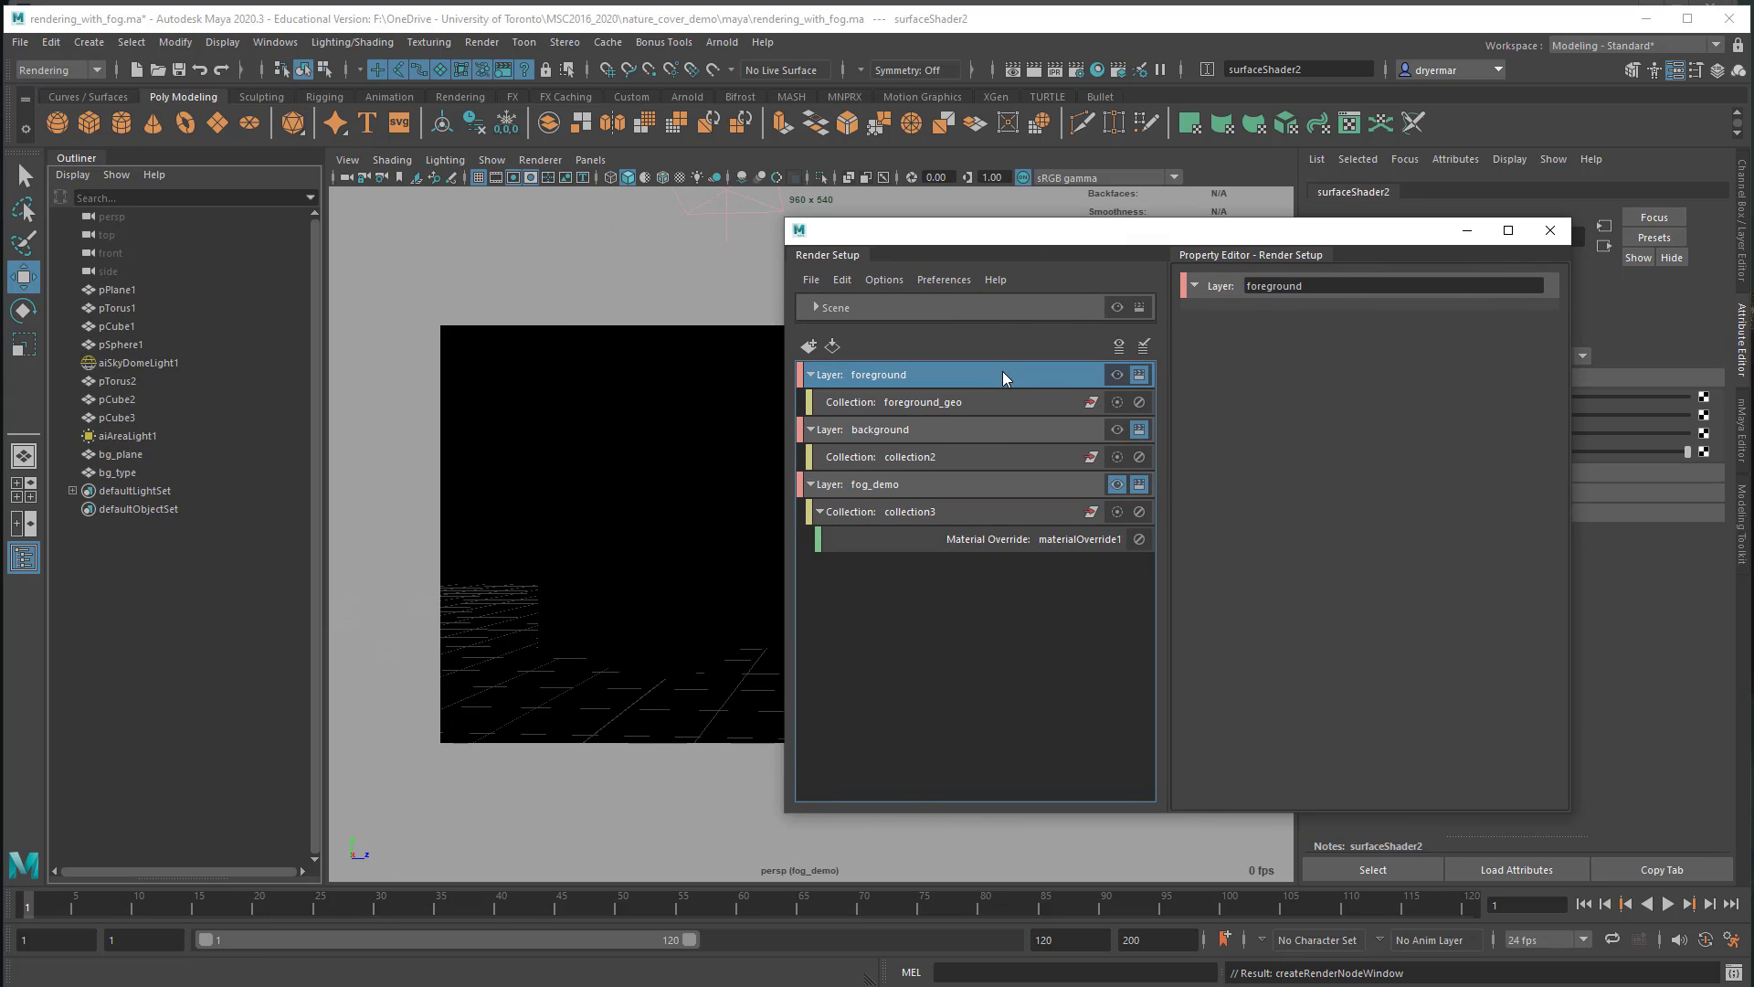
left_click(1116, 376)
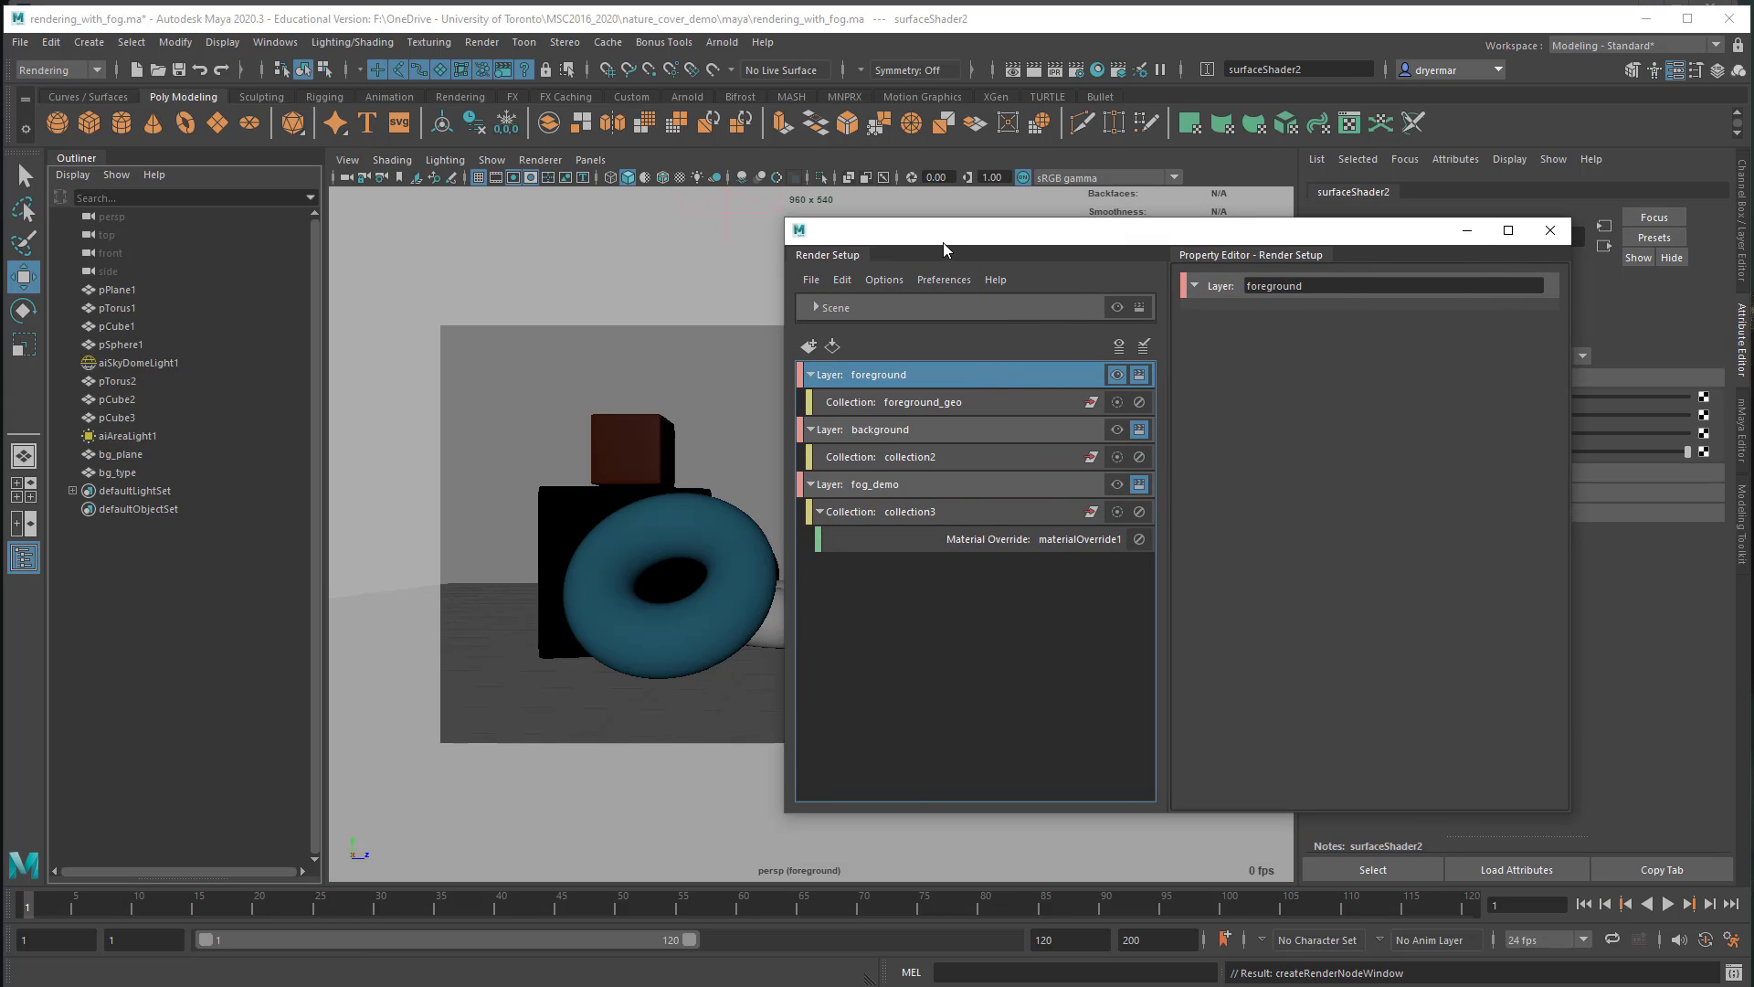
left_click(722, 42)
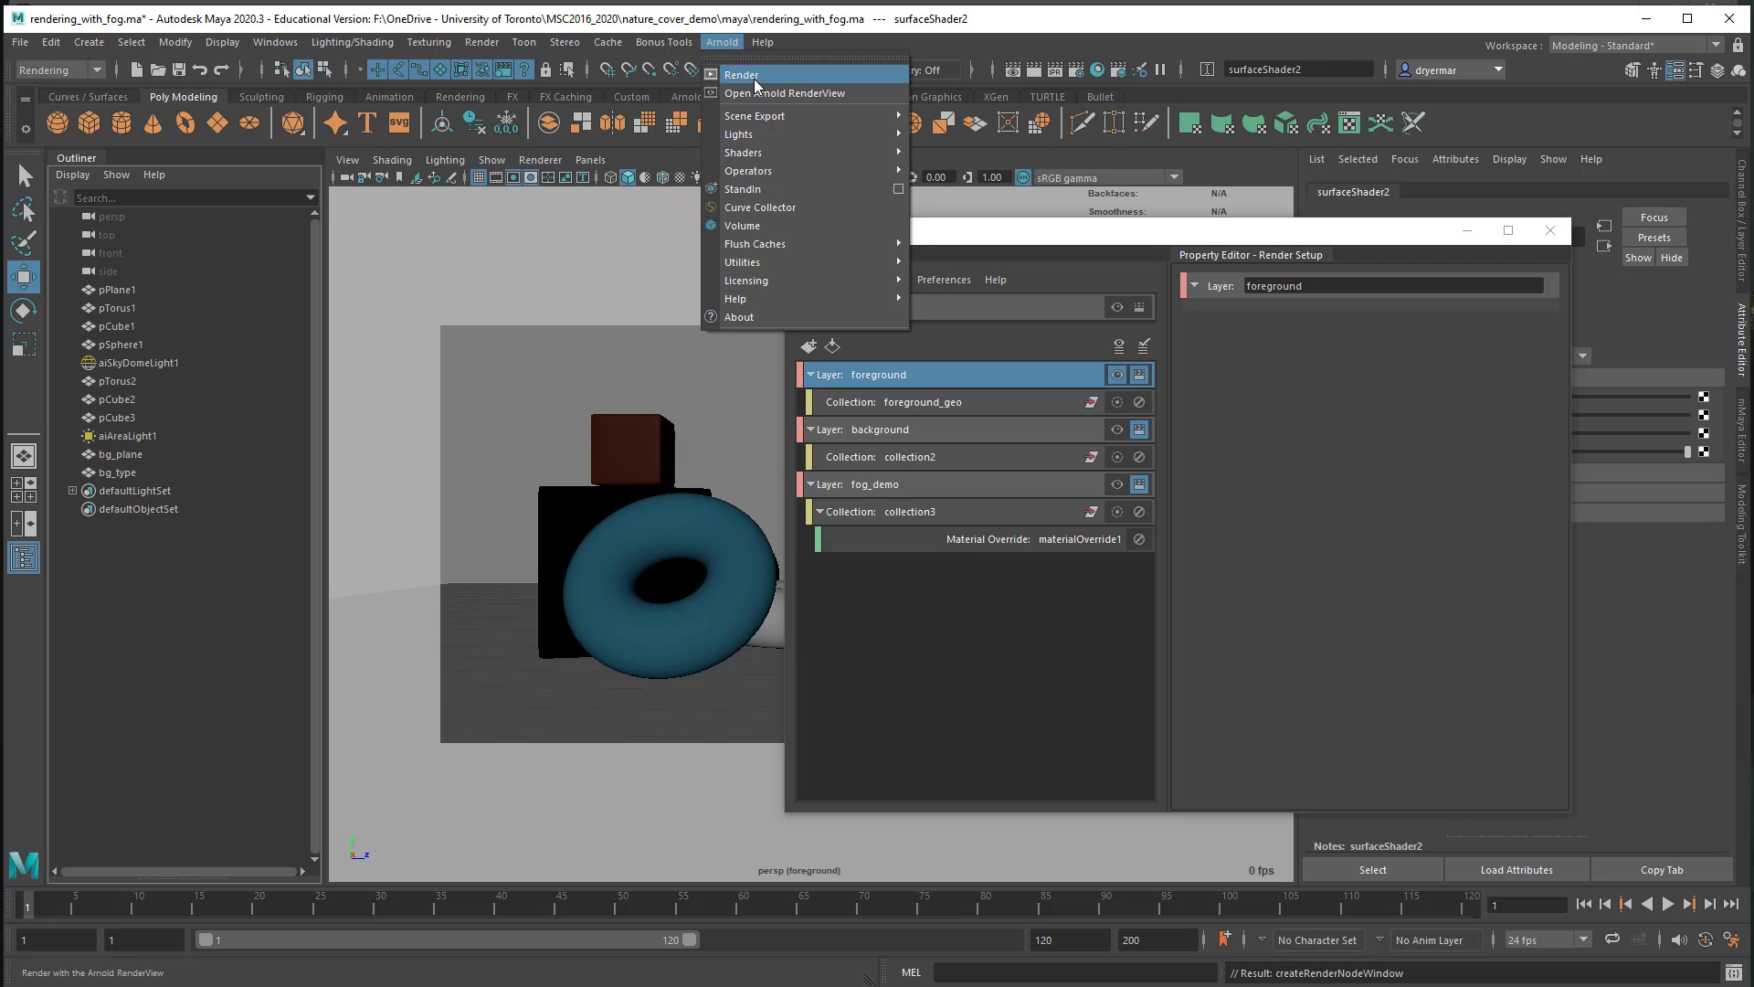
left_click(751, 93)
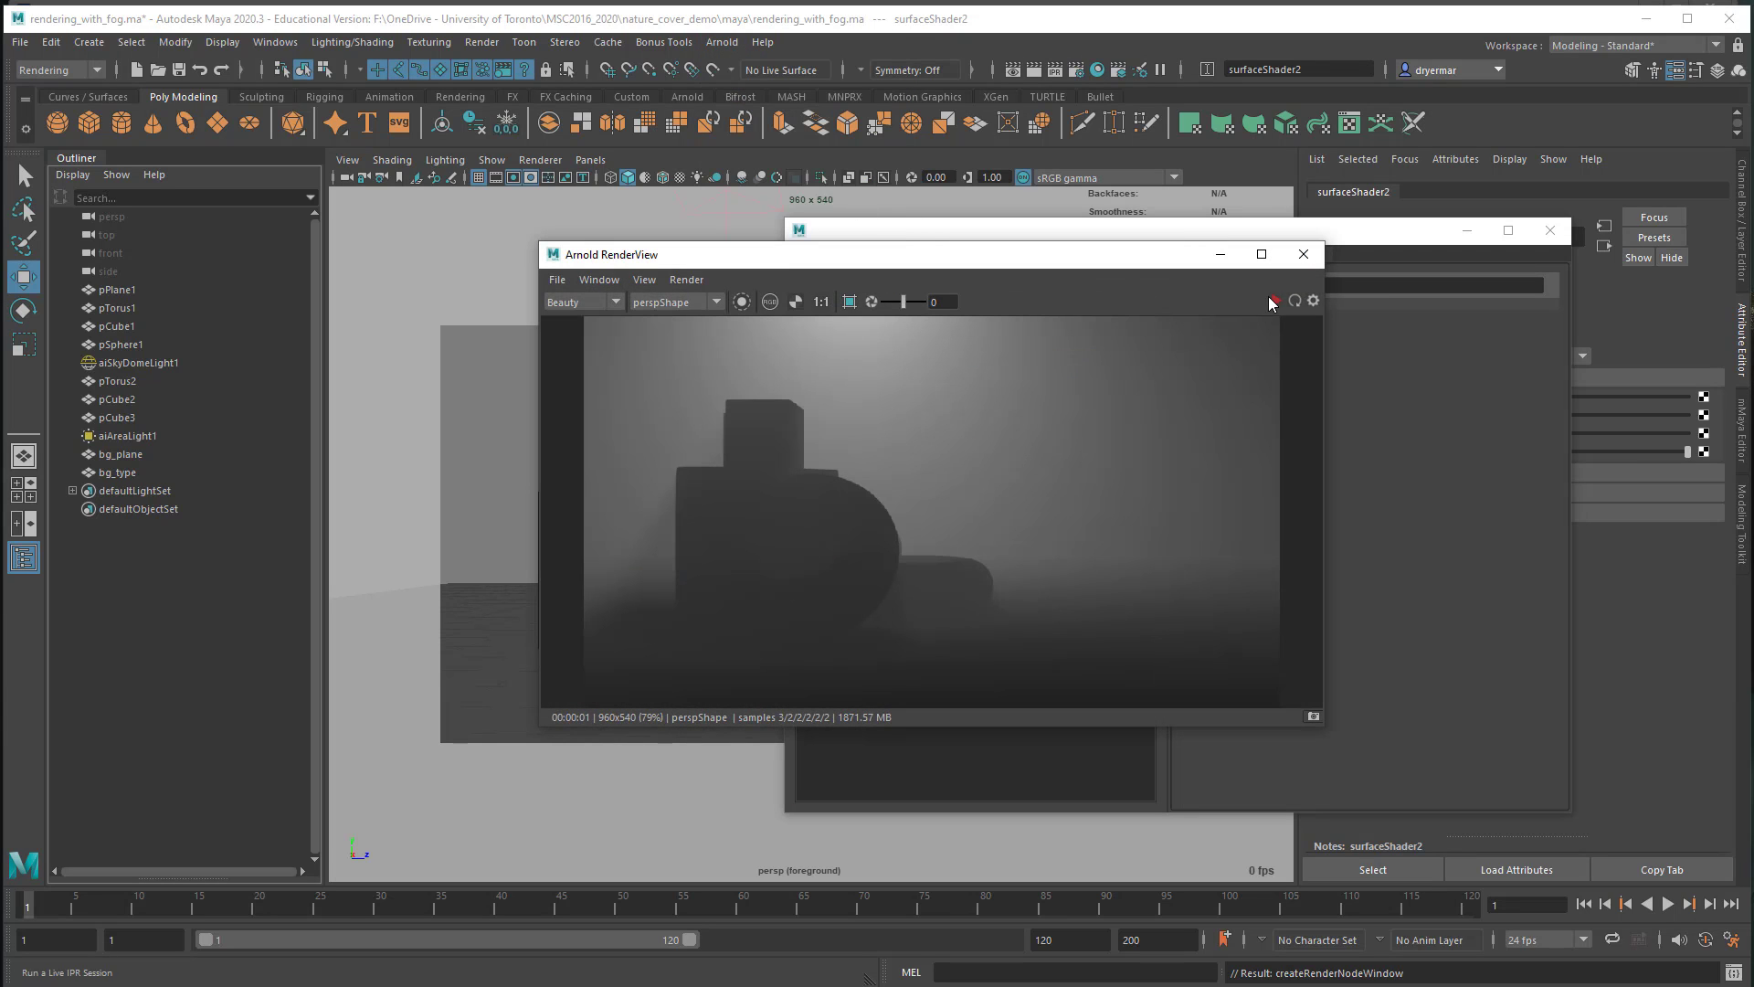
left_click(1275, 301)
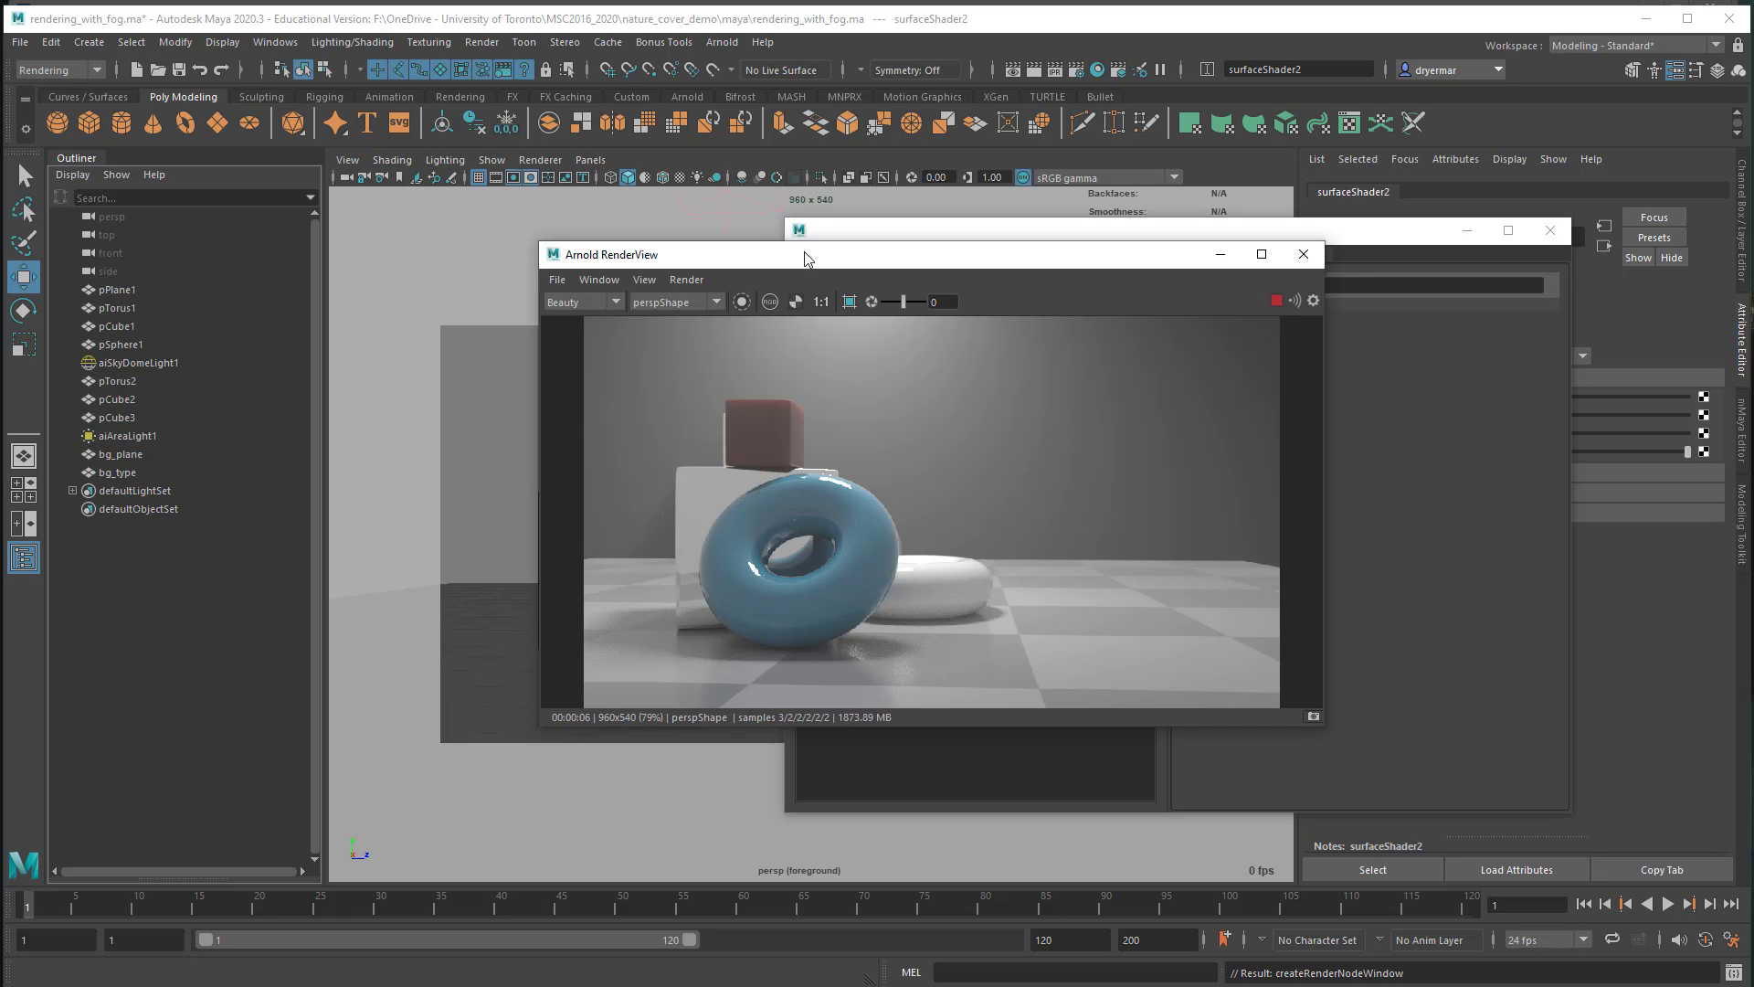
Step: Compare the foreground render's alpha channel with its colour channels, then stop the render and close the RenderView
left_click_drag(807, 259, 637, 255)
left_click_drag(936, 240, 1093, 239)
left_click_drag(850, 258, 716, 238)
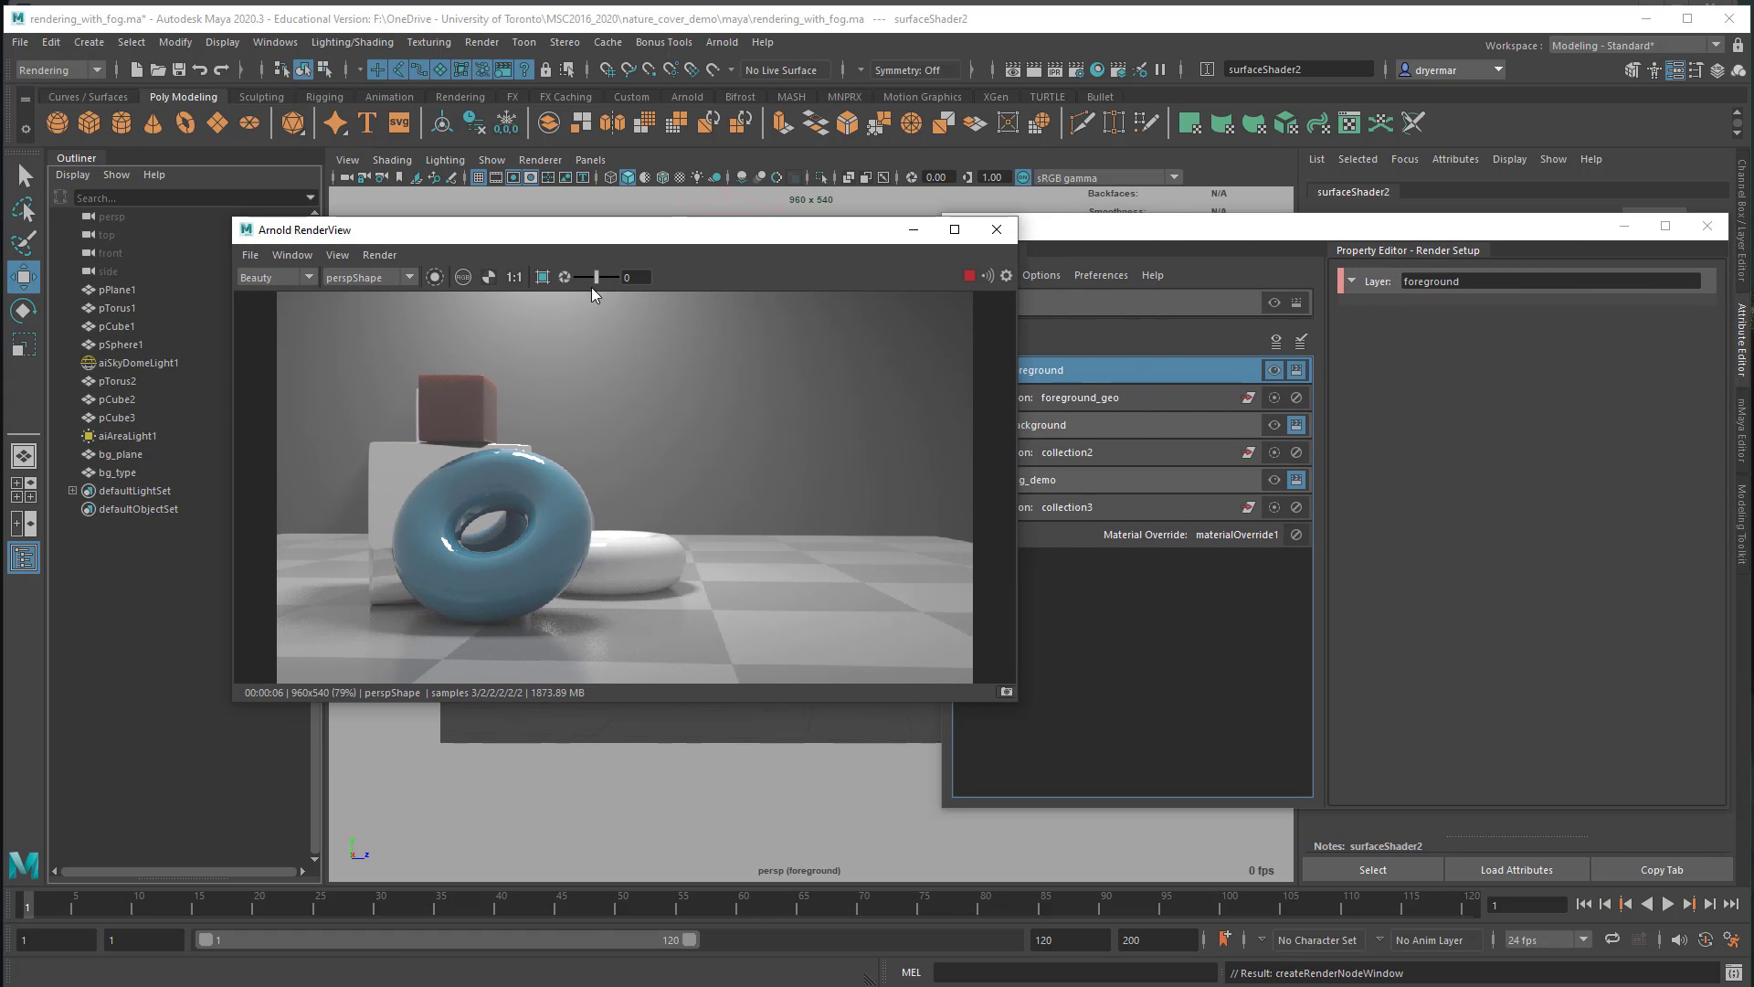
left_click(491, 281)
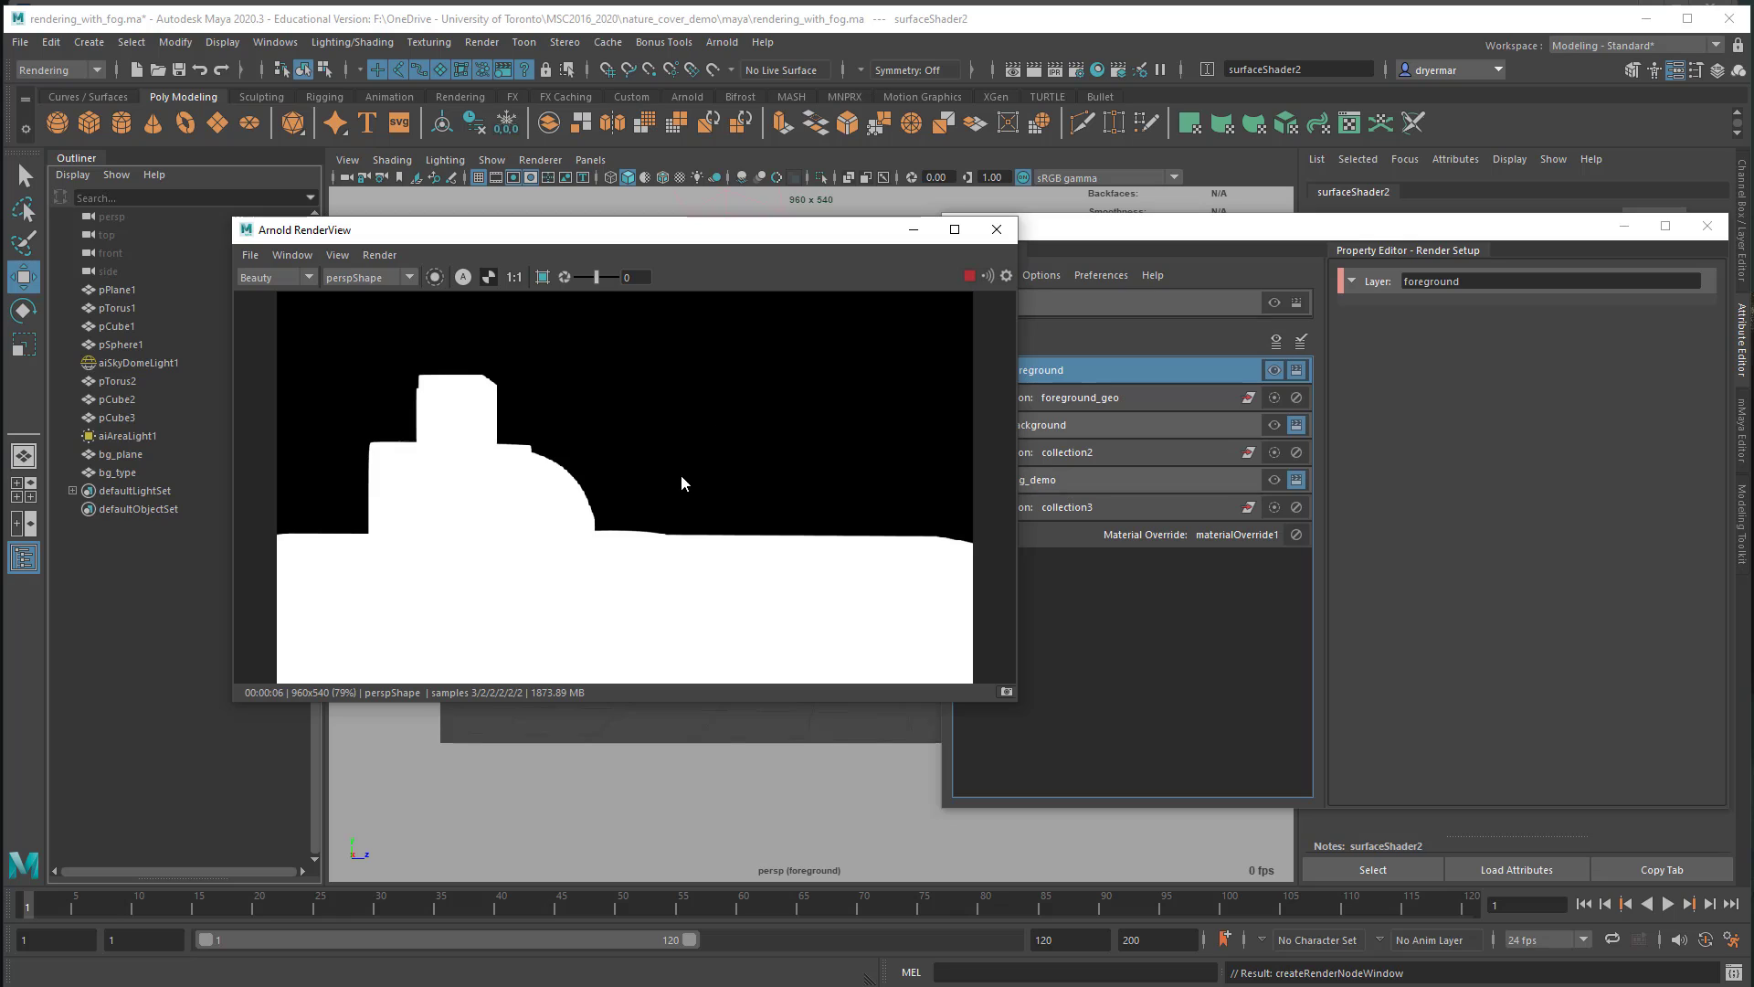
left_click(468, 277)
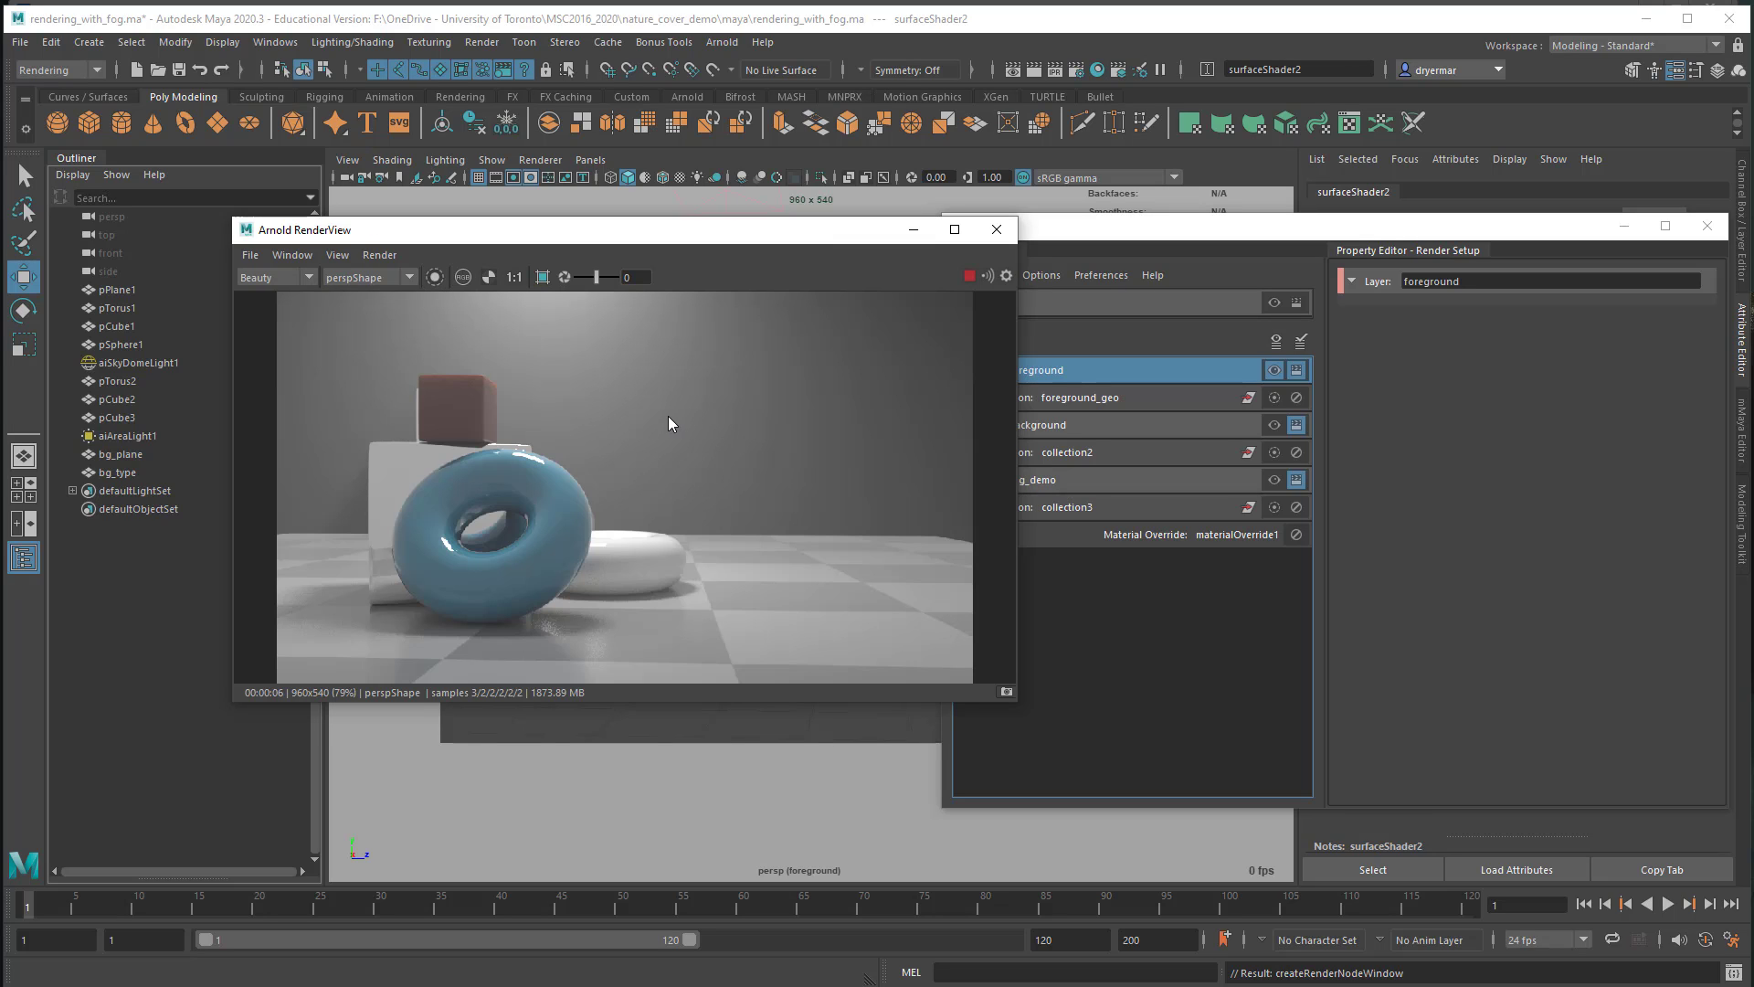
left_click(463, 277)
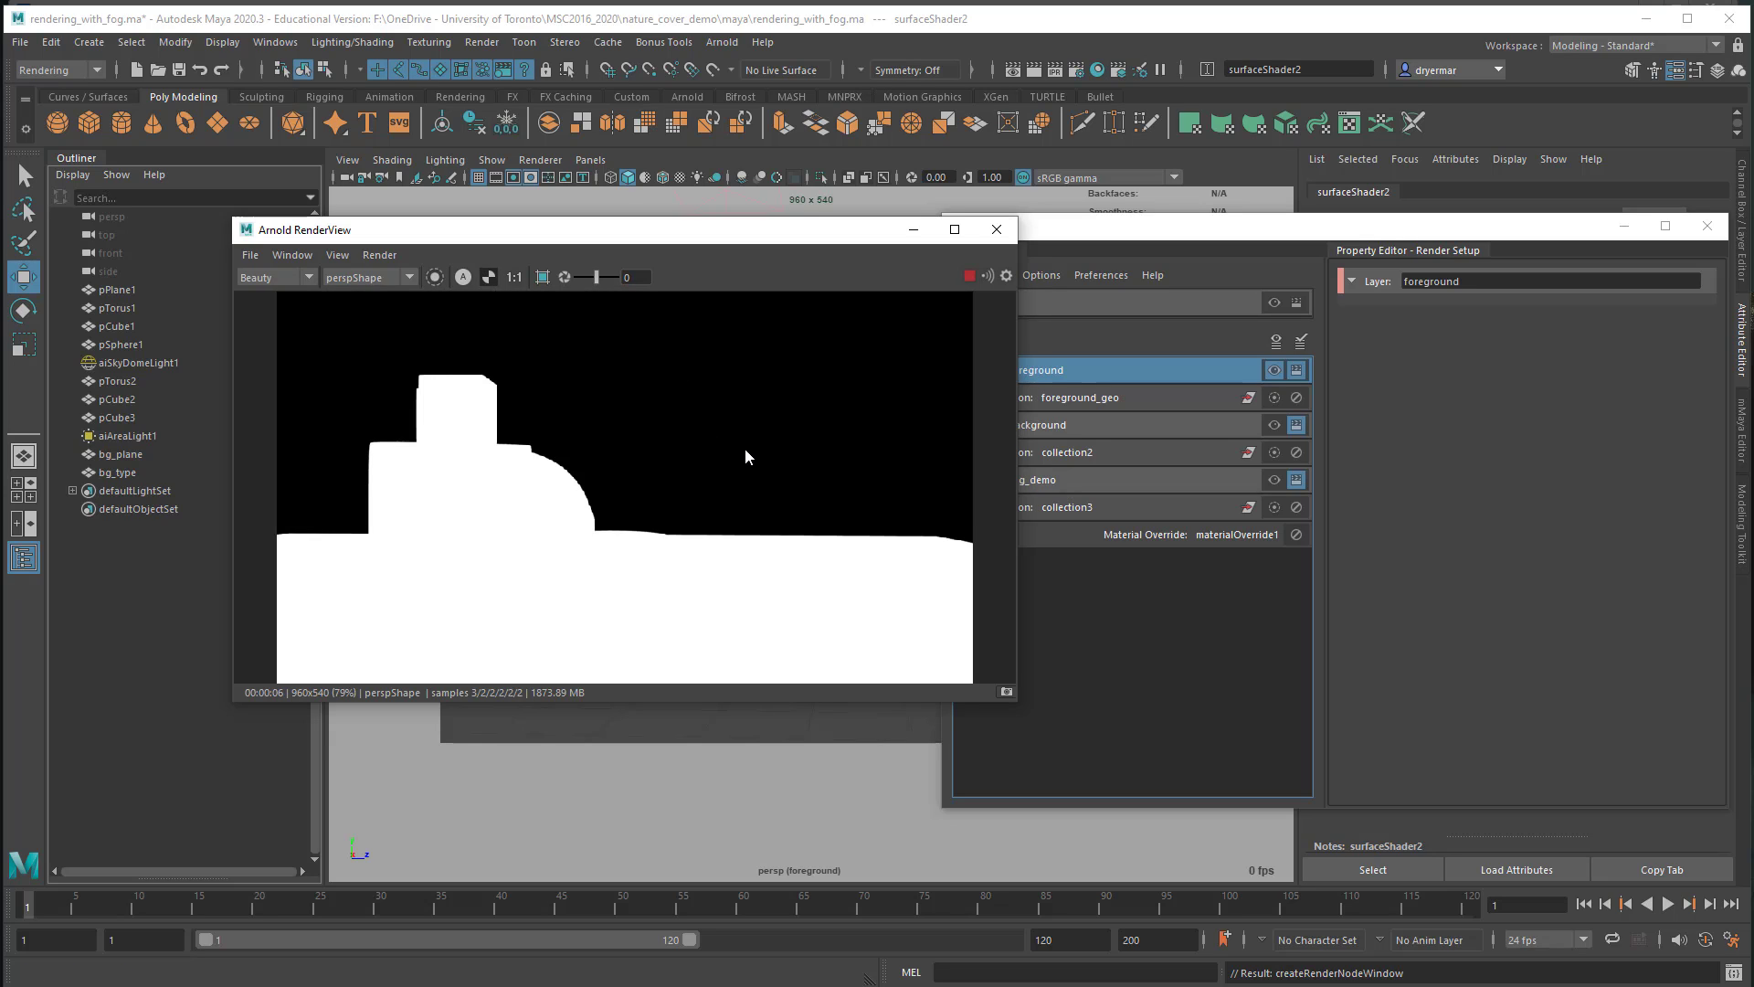
left_click(467, 278)
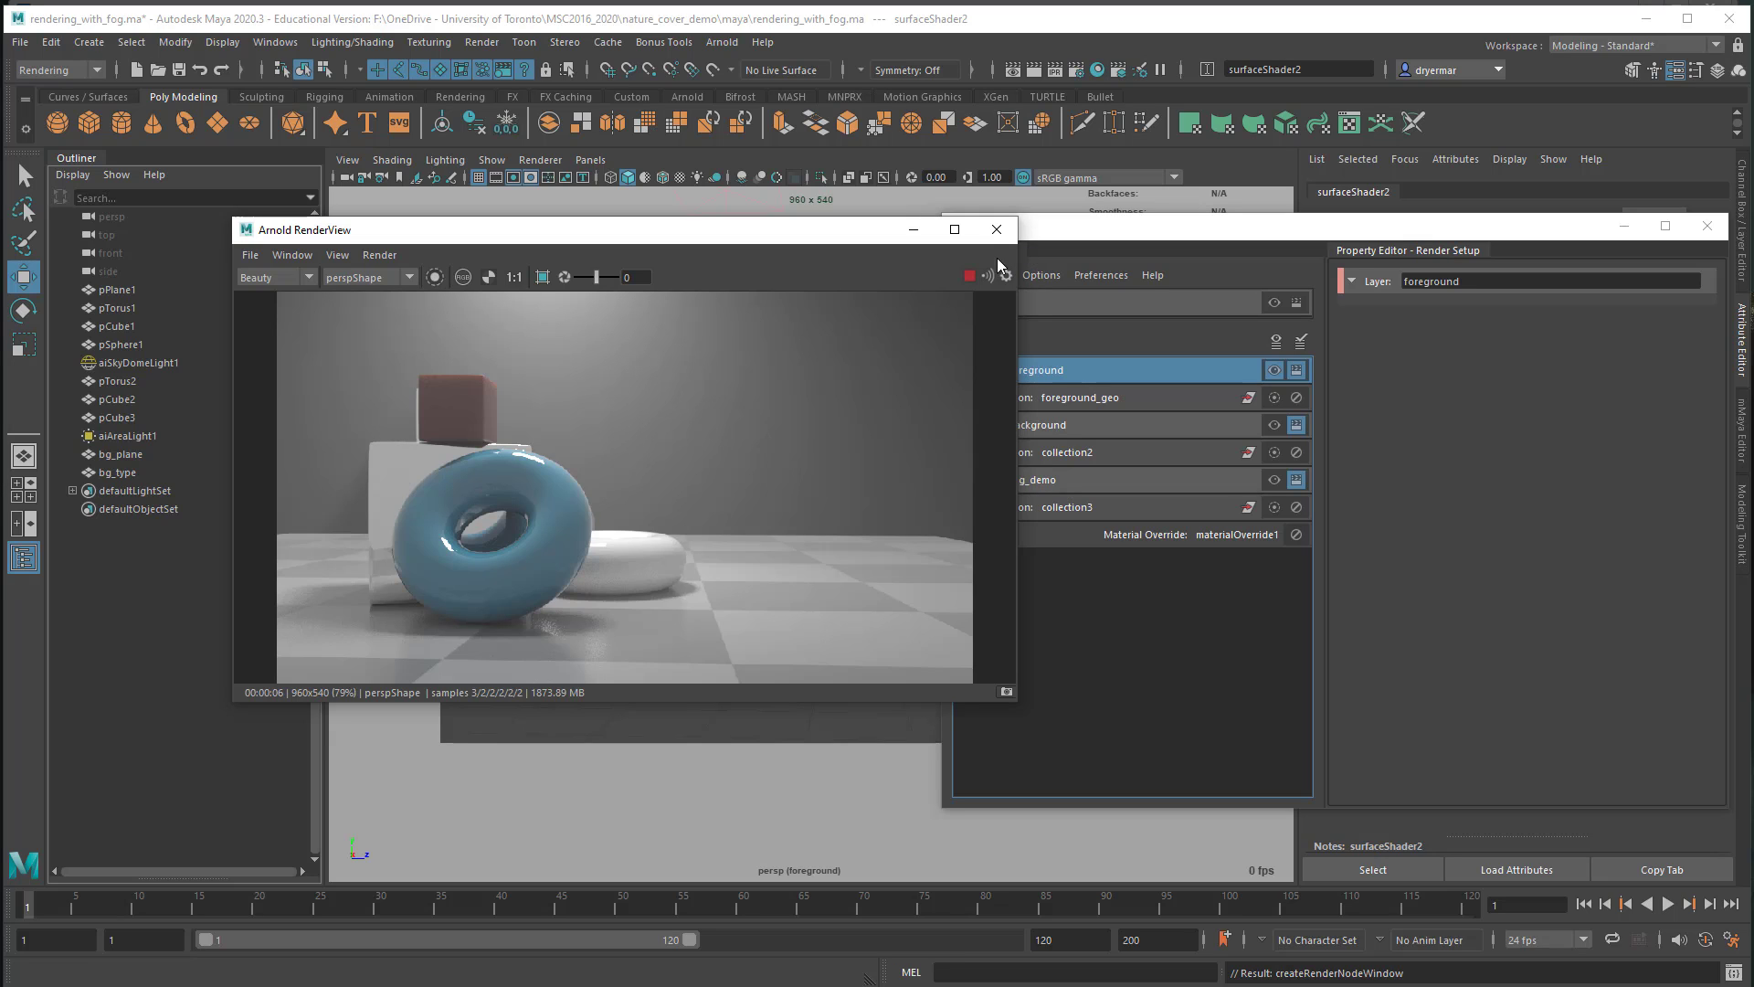
left_click(971, 276)
left_click(995, 230)
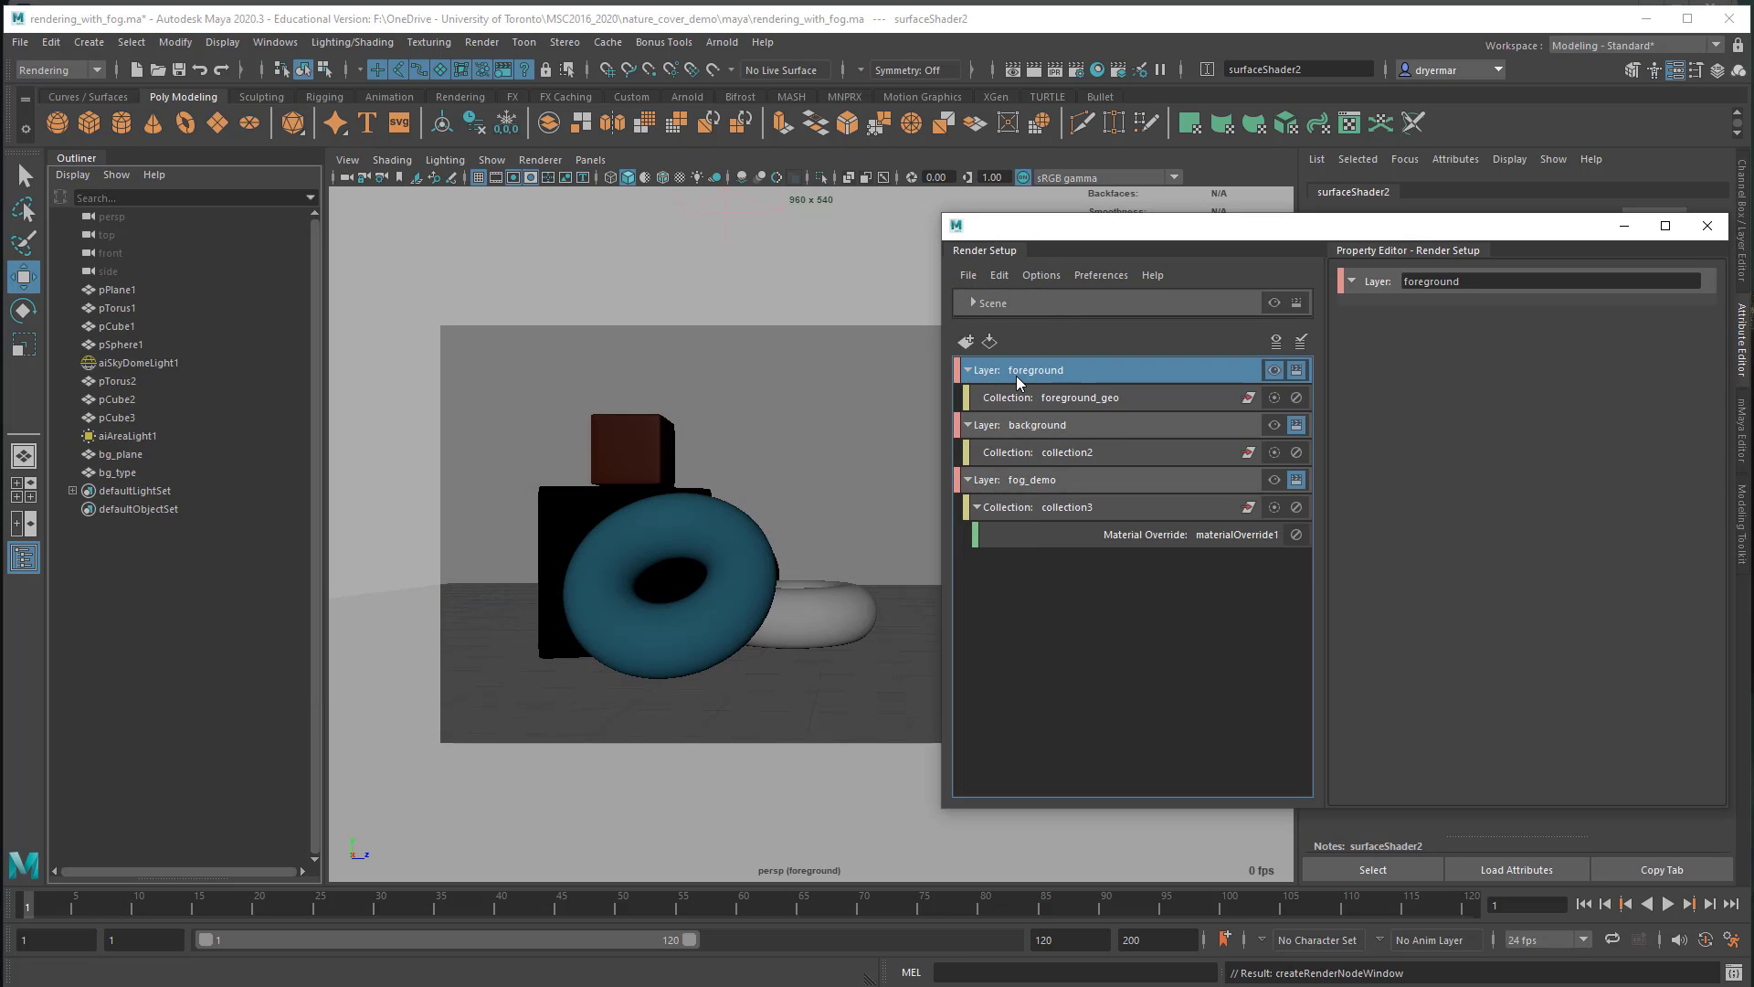
left_click(1044, 426)
left_click(1047, 372)
left_click(1065, 428)
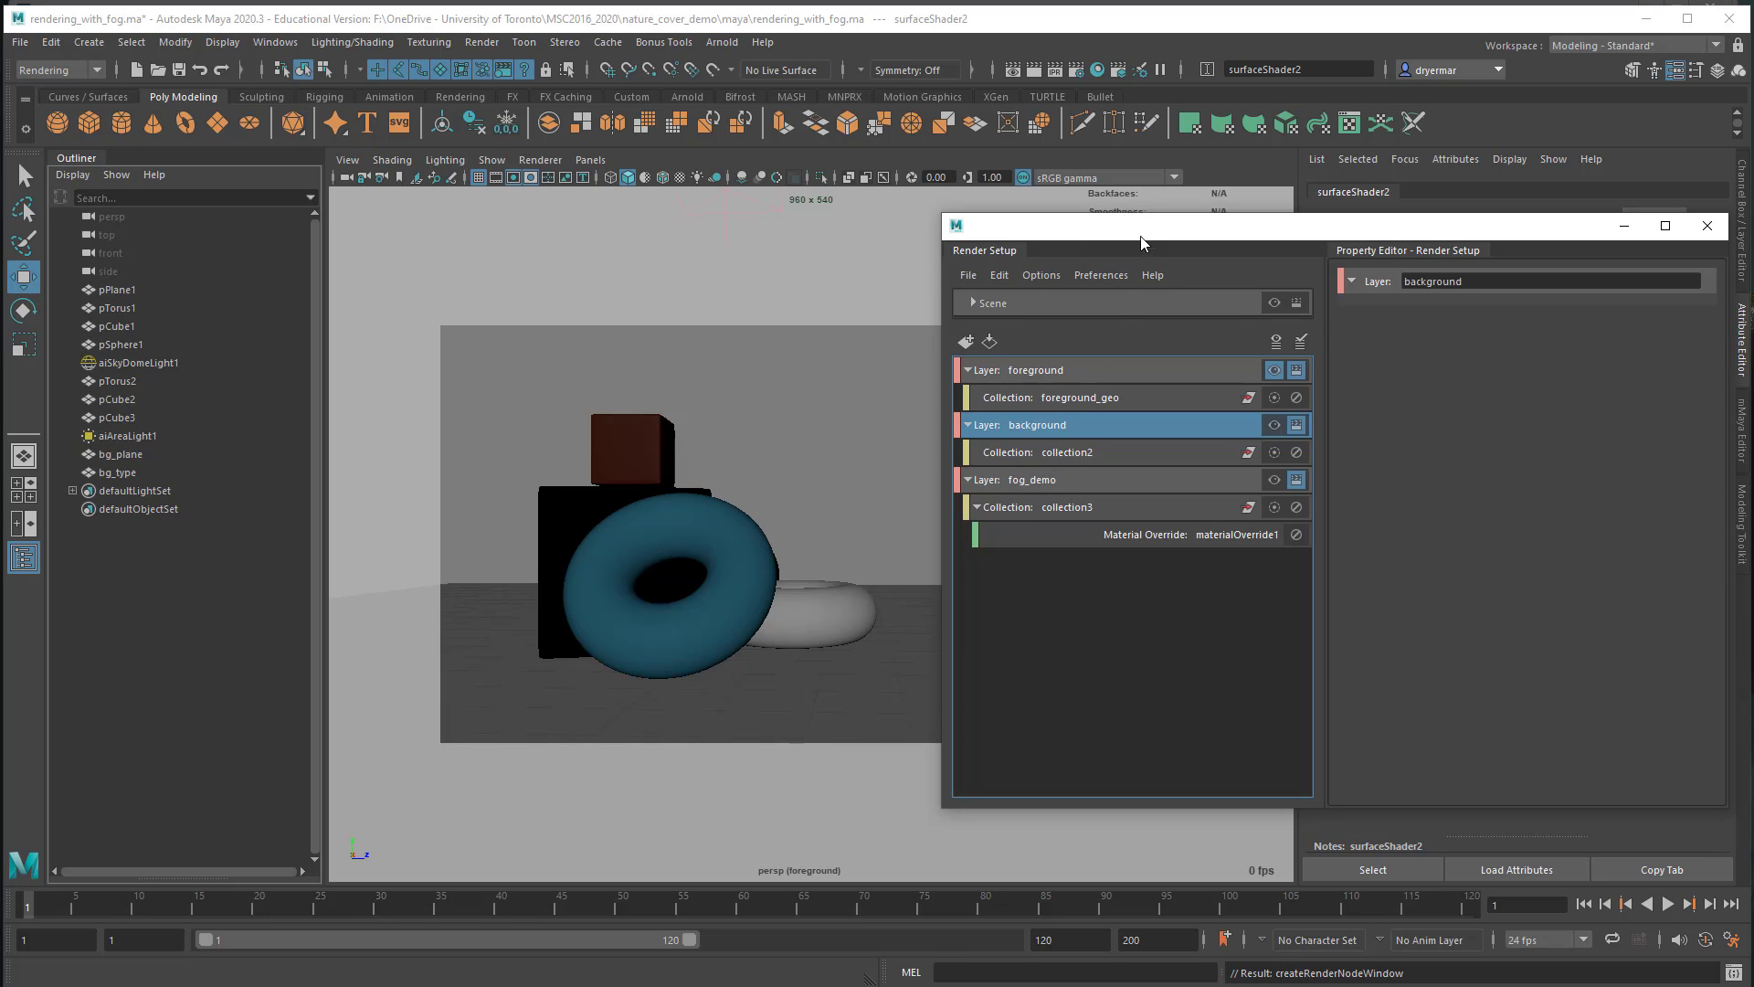
Step: Make the master scene layer the visible one and open the Render Settings beside the Render Setup window
left_click_drag(1141, 242, 665, 228)
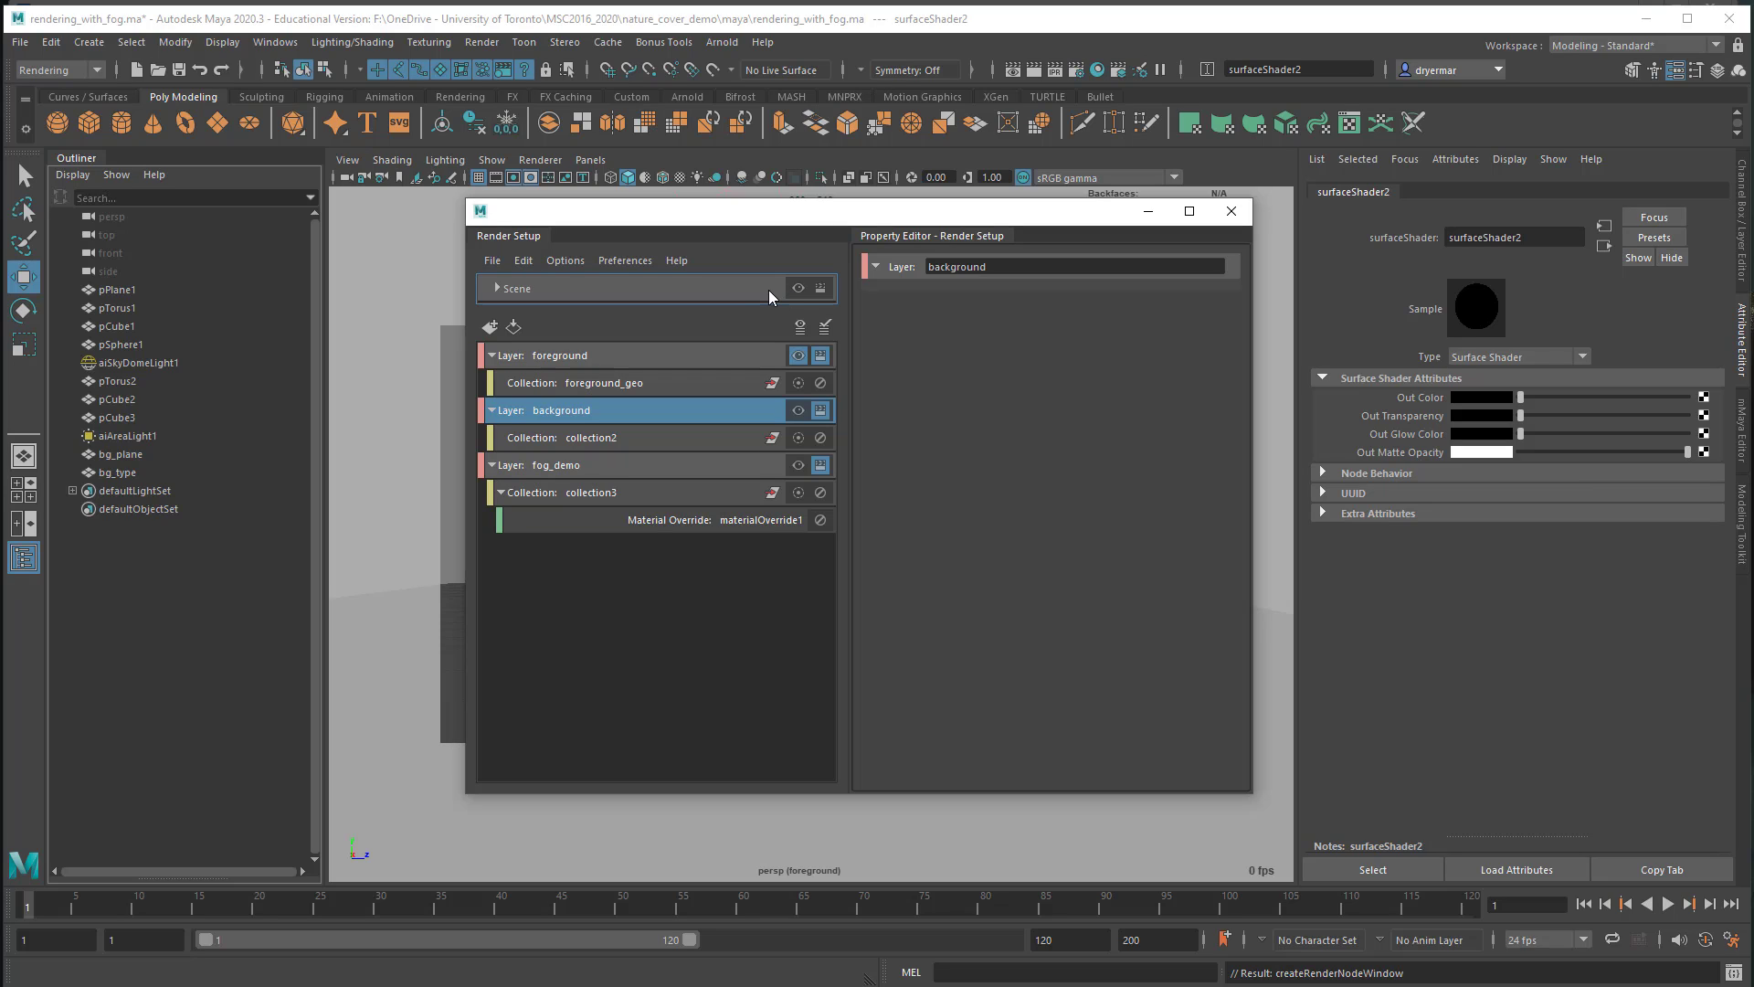
left_click(798, 288)
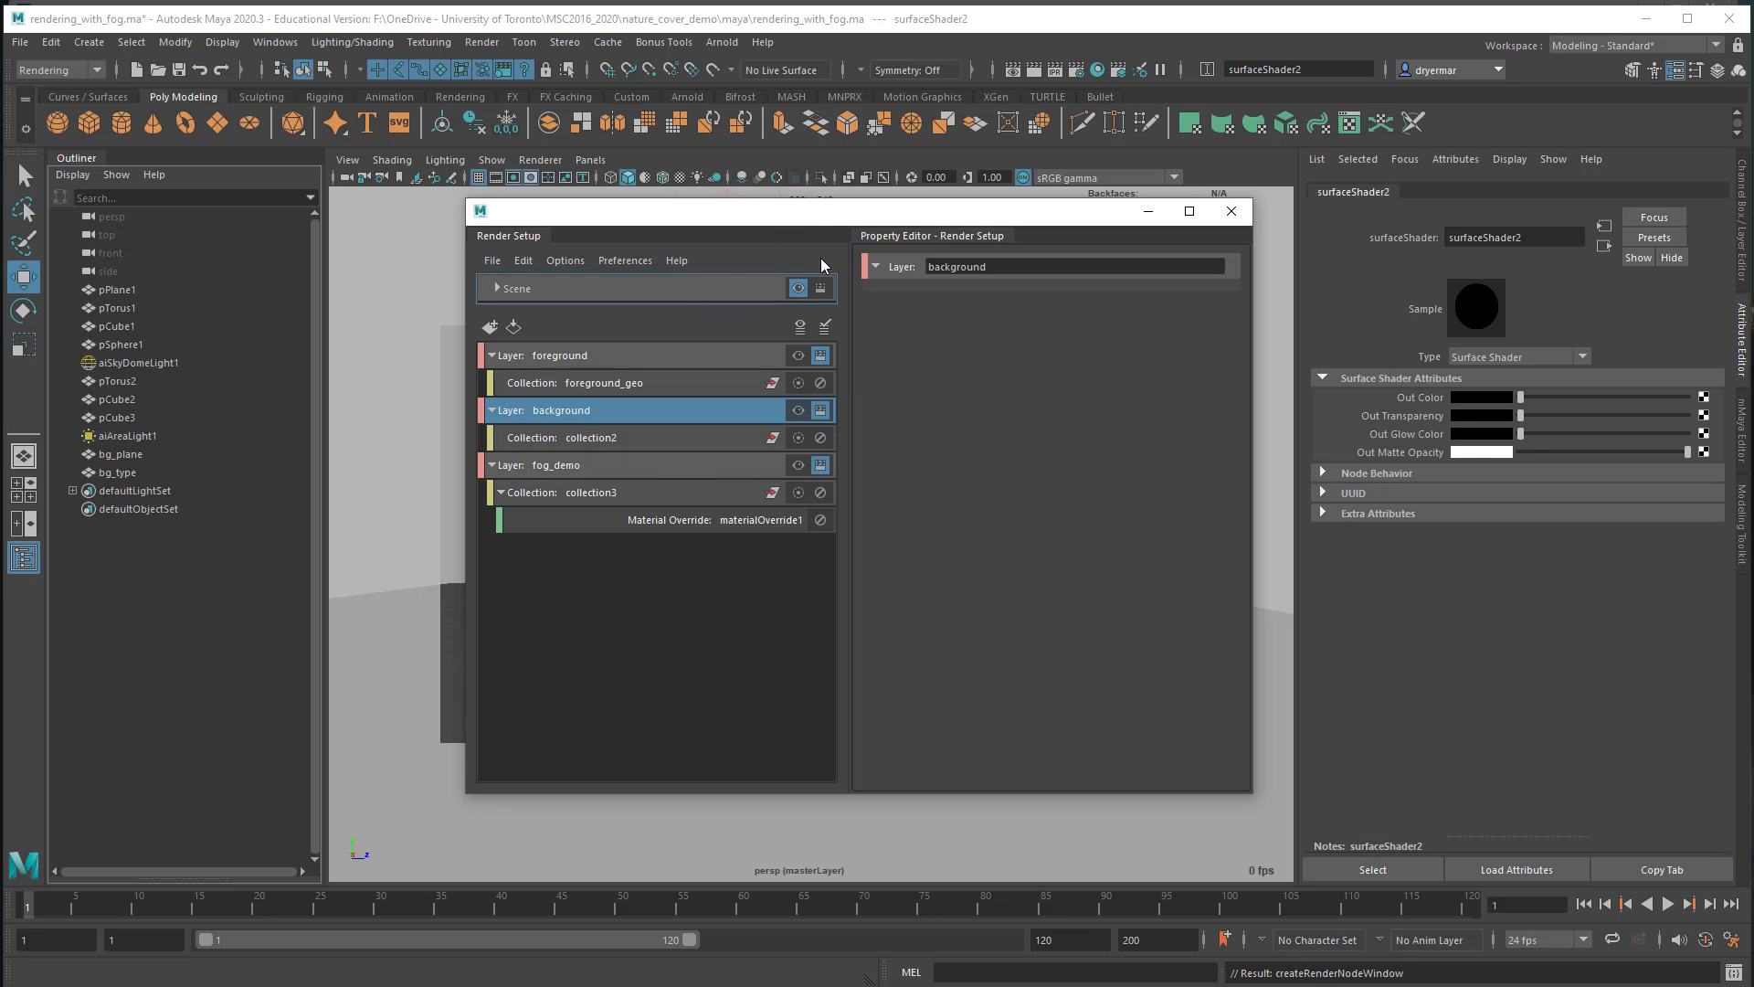
left_click_drag(965, 233, 581, 288)
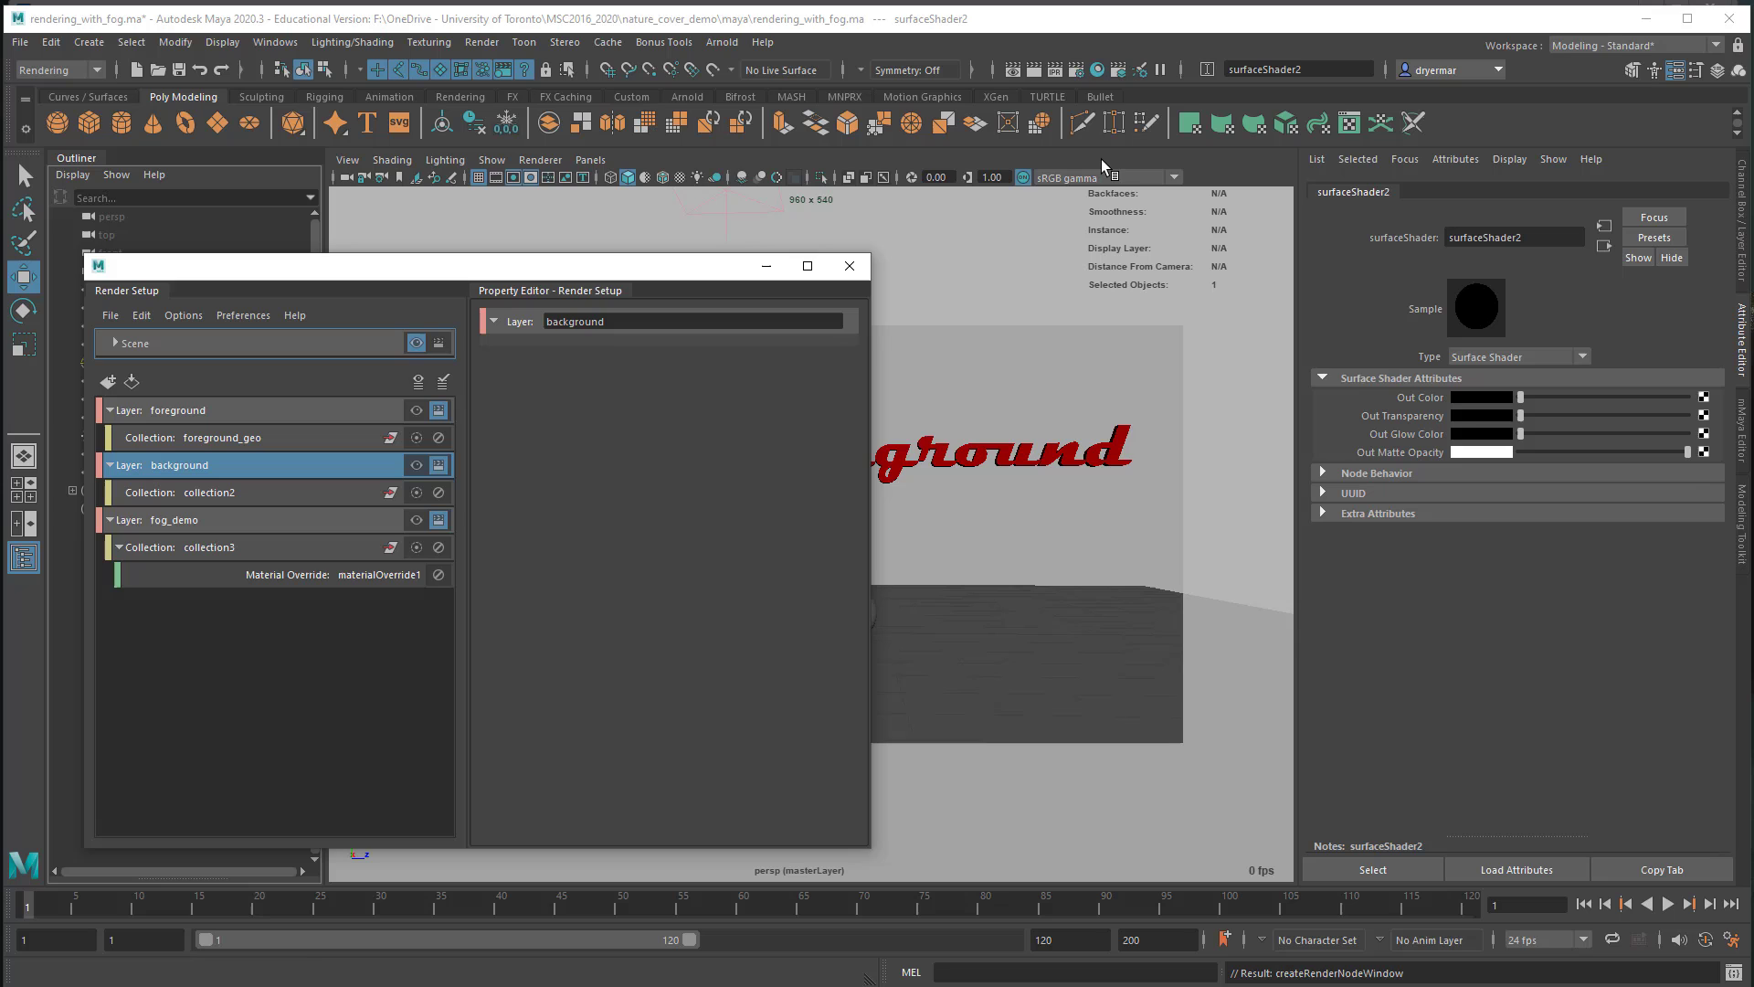
left_click(1076, 70)
left_click_drag(754, 146, 1031, 192)
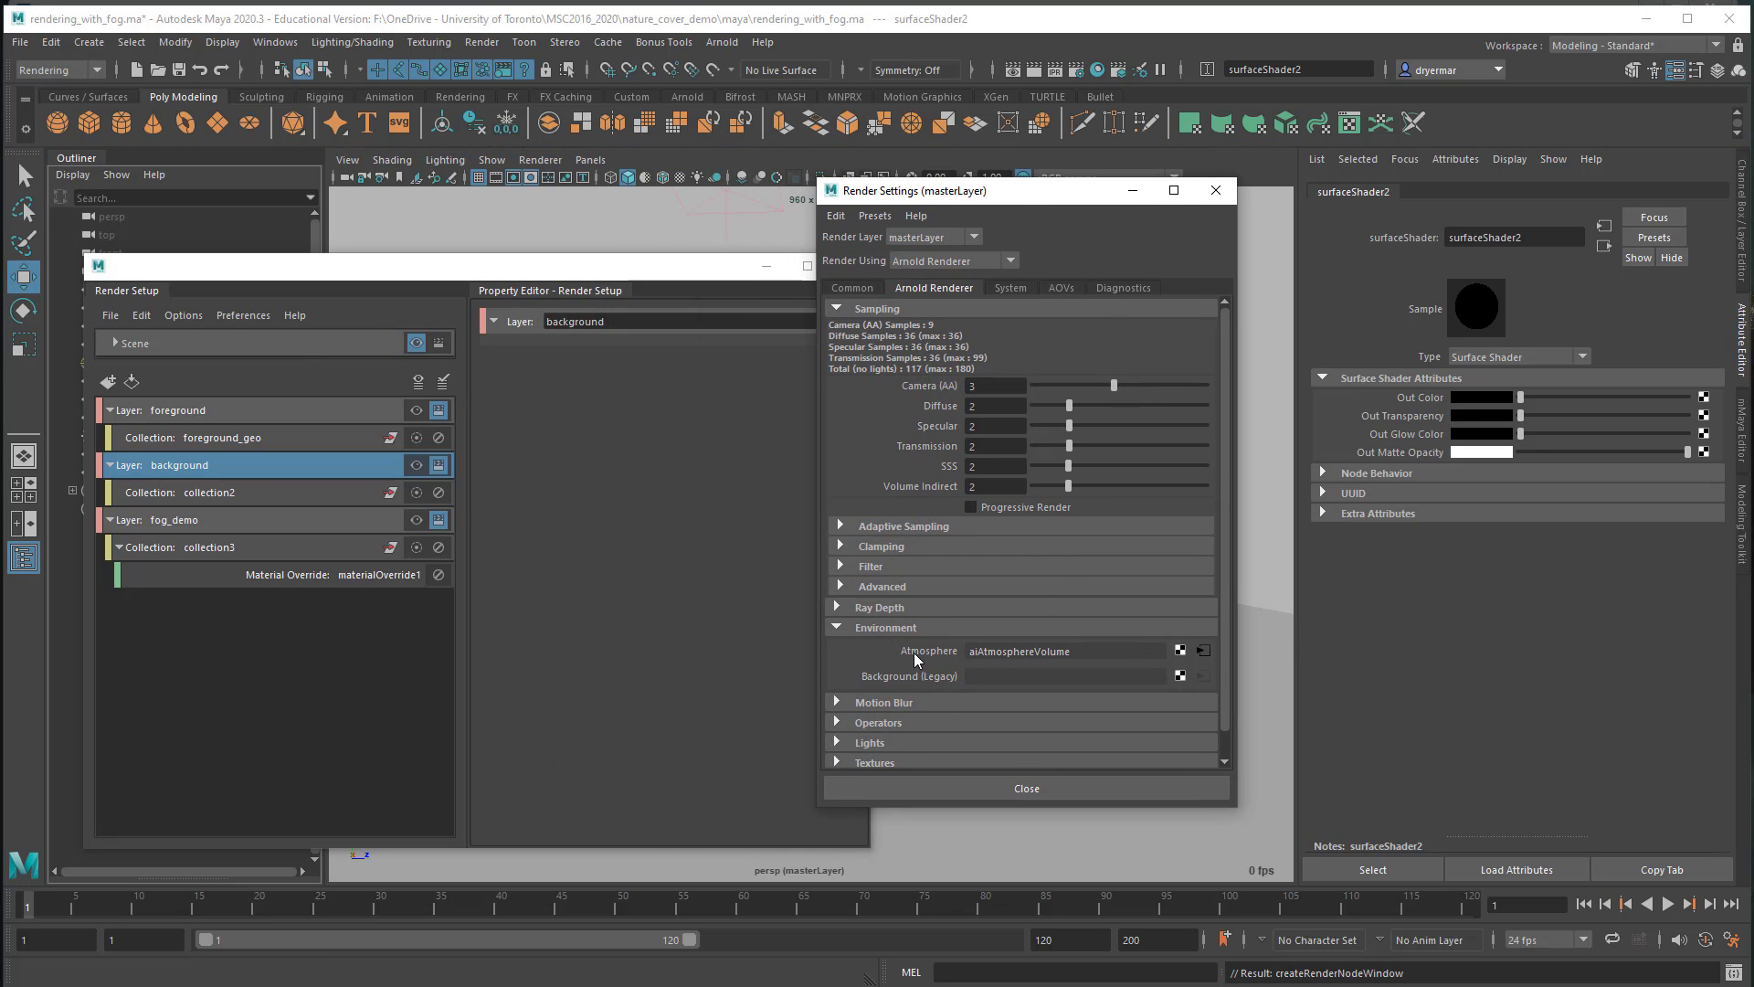
Step: Set the aiAtmosphereVolume fog density to 0 while the master layer is visible
left_click(1208, 653)
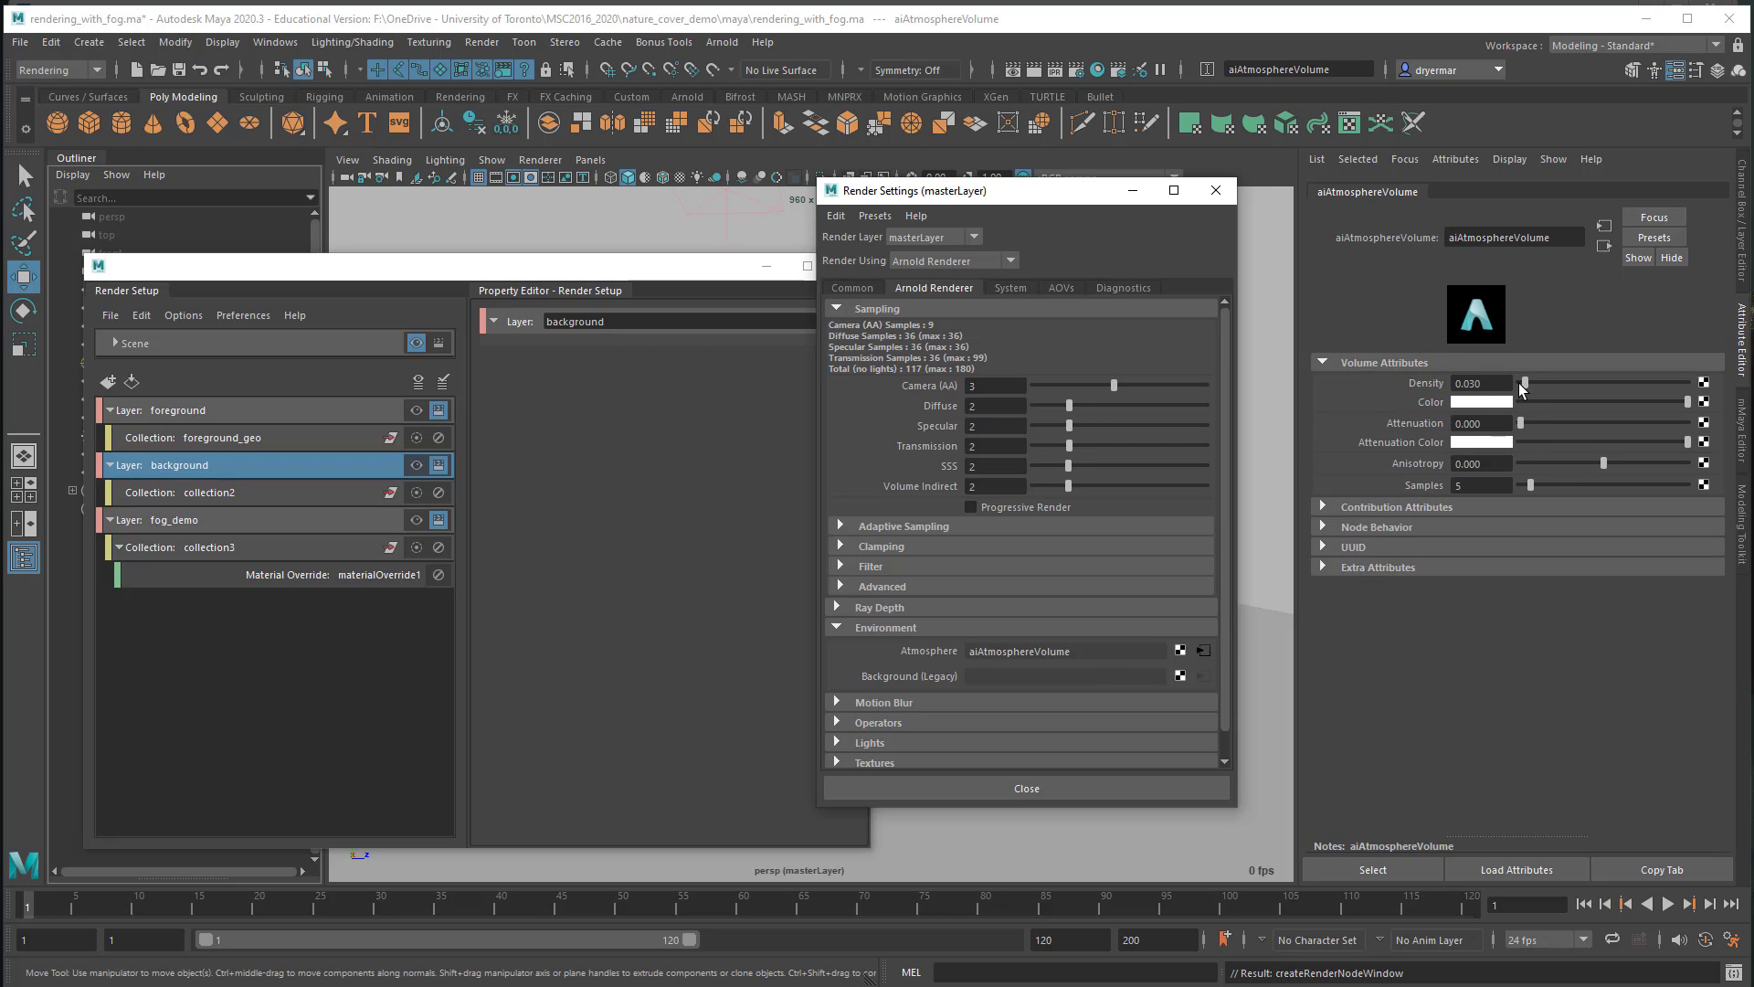
left_click_drag(1524, 383, 1399, 383)
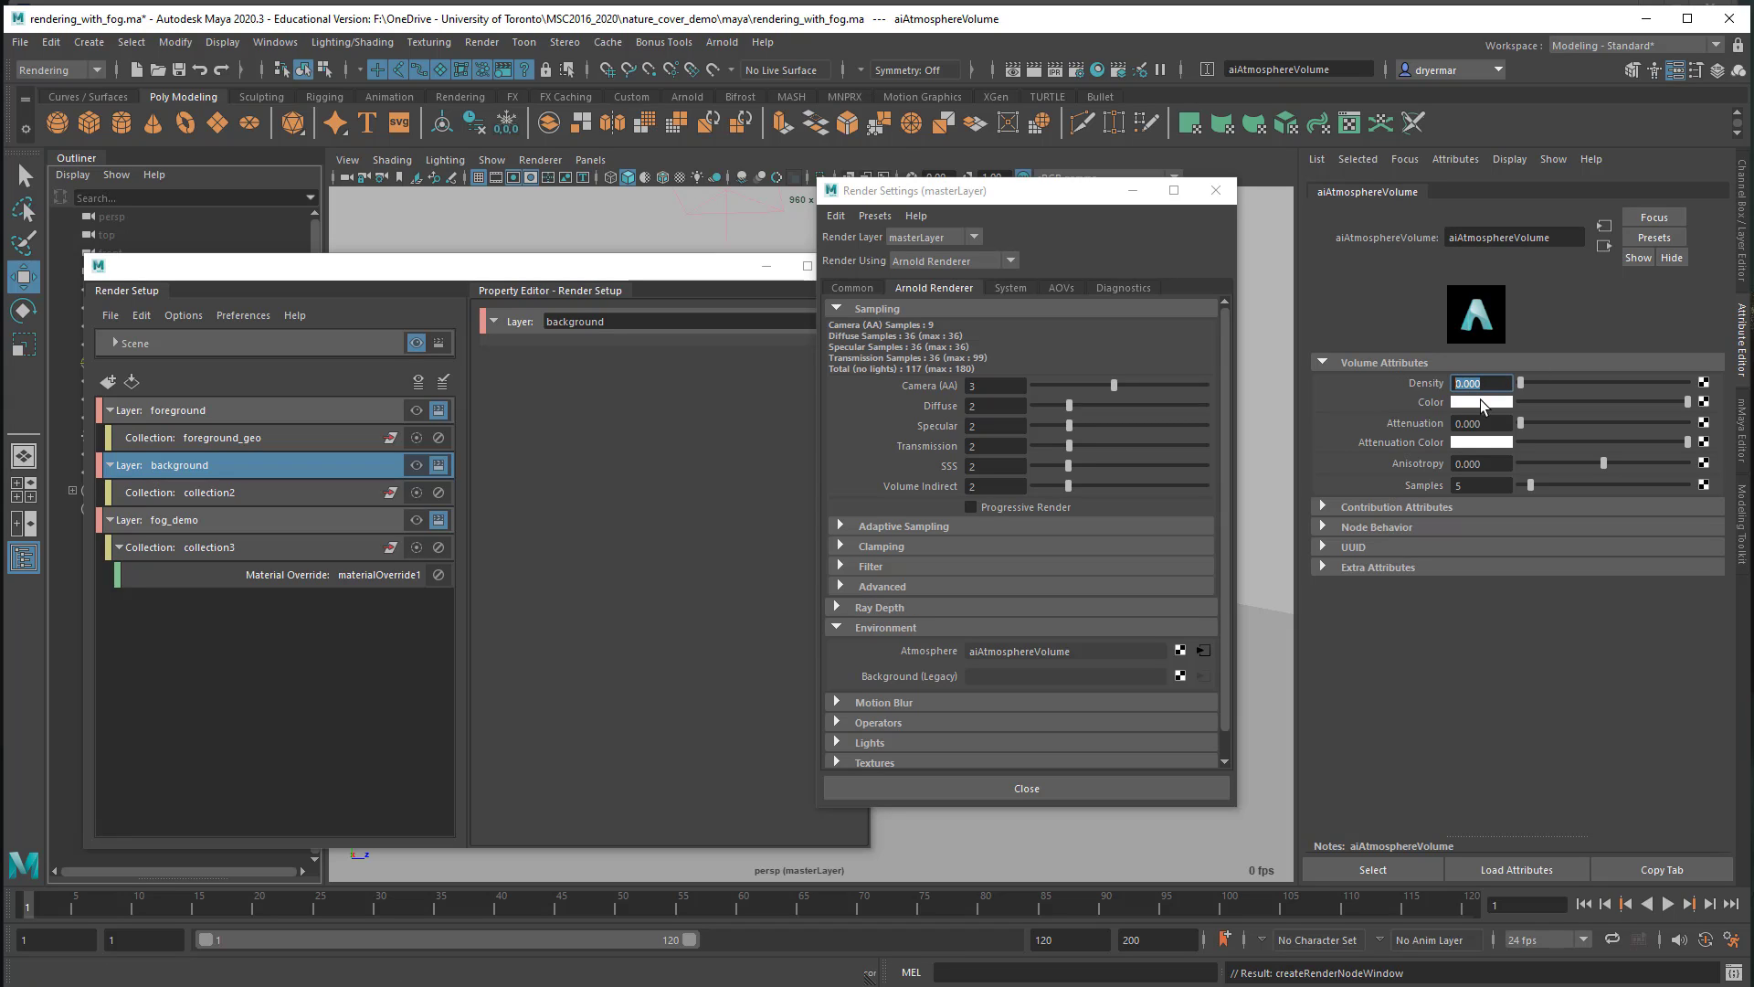
Step: Make the foreground layer the visible one, preview it in the Arnold RenderView and close the render window
left_click(353, 410)
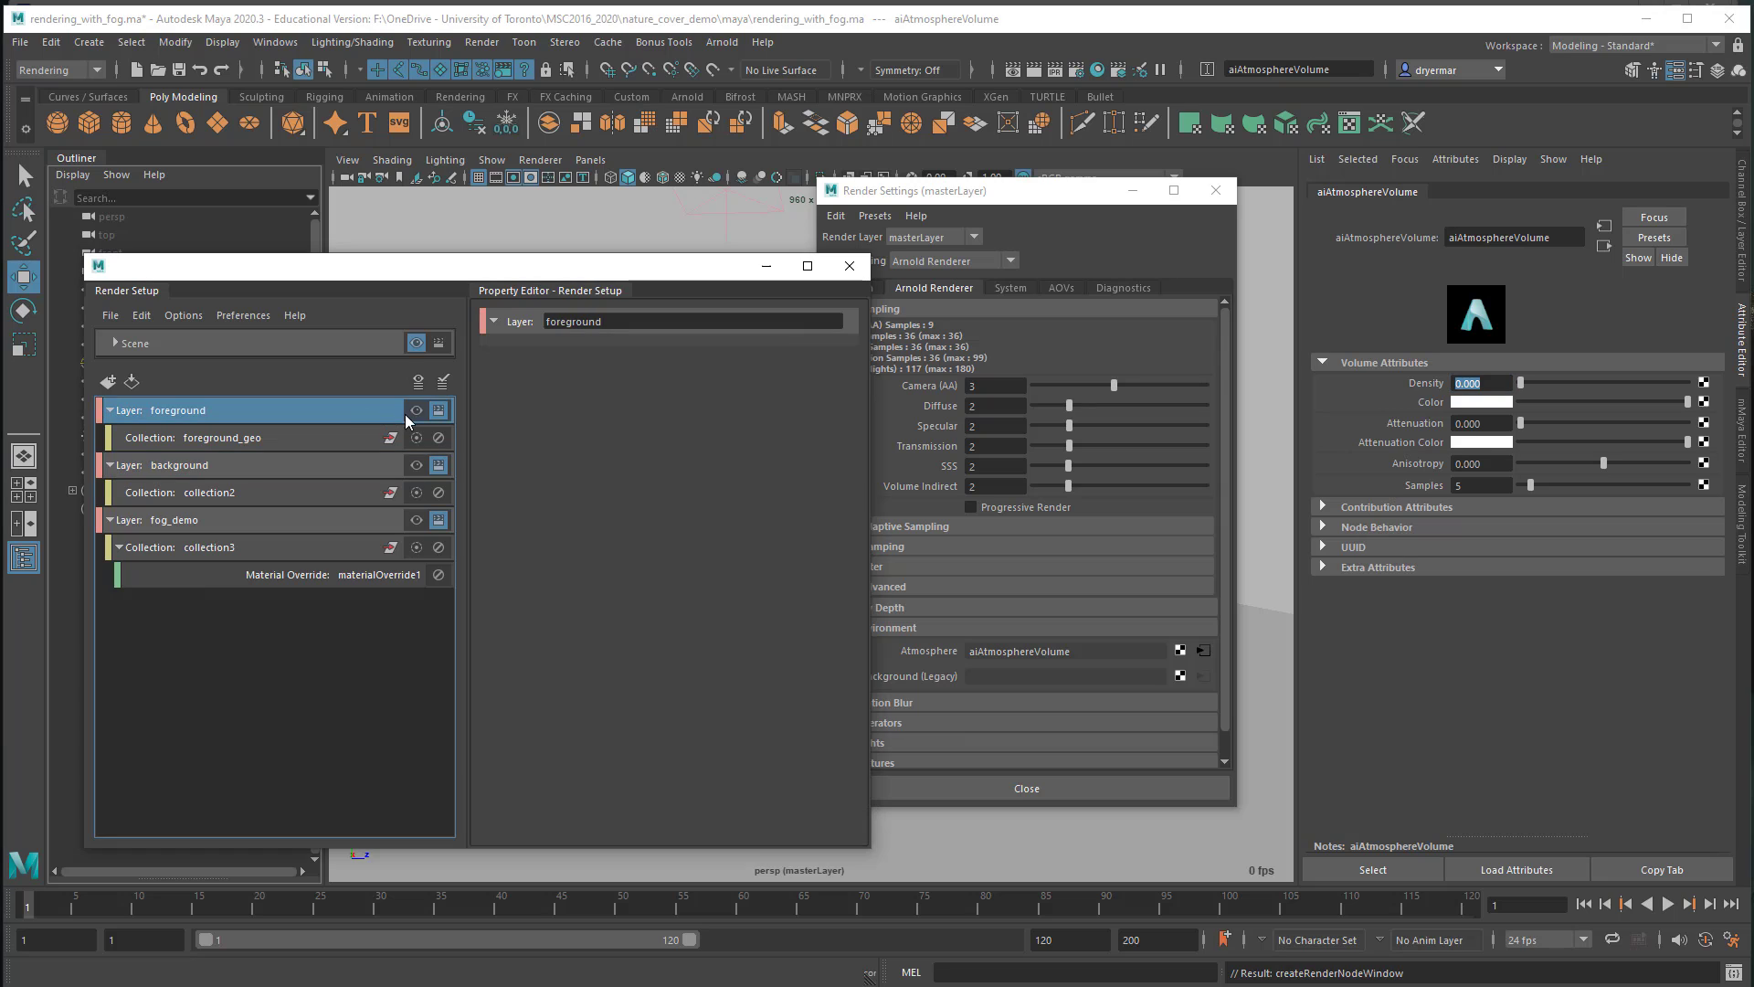
left_click(737, 42)
left_click(753, 97)
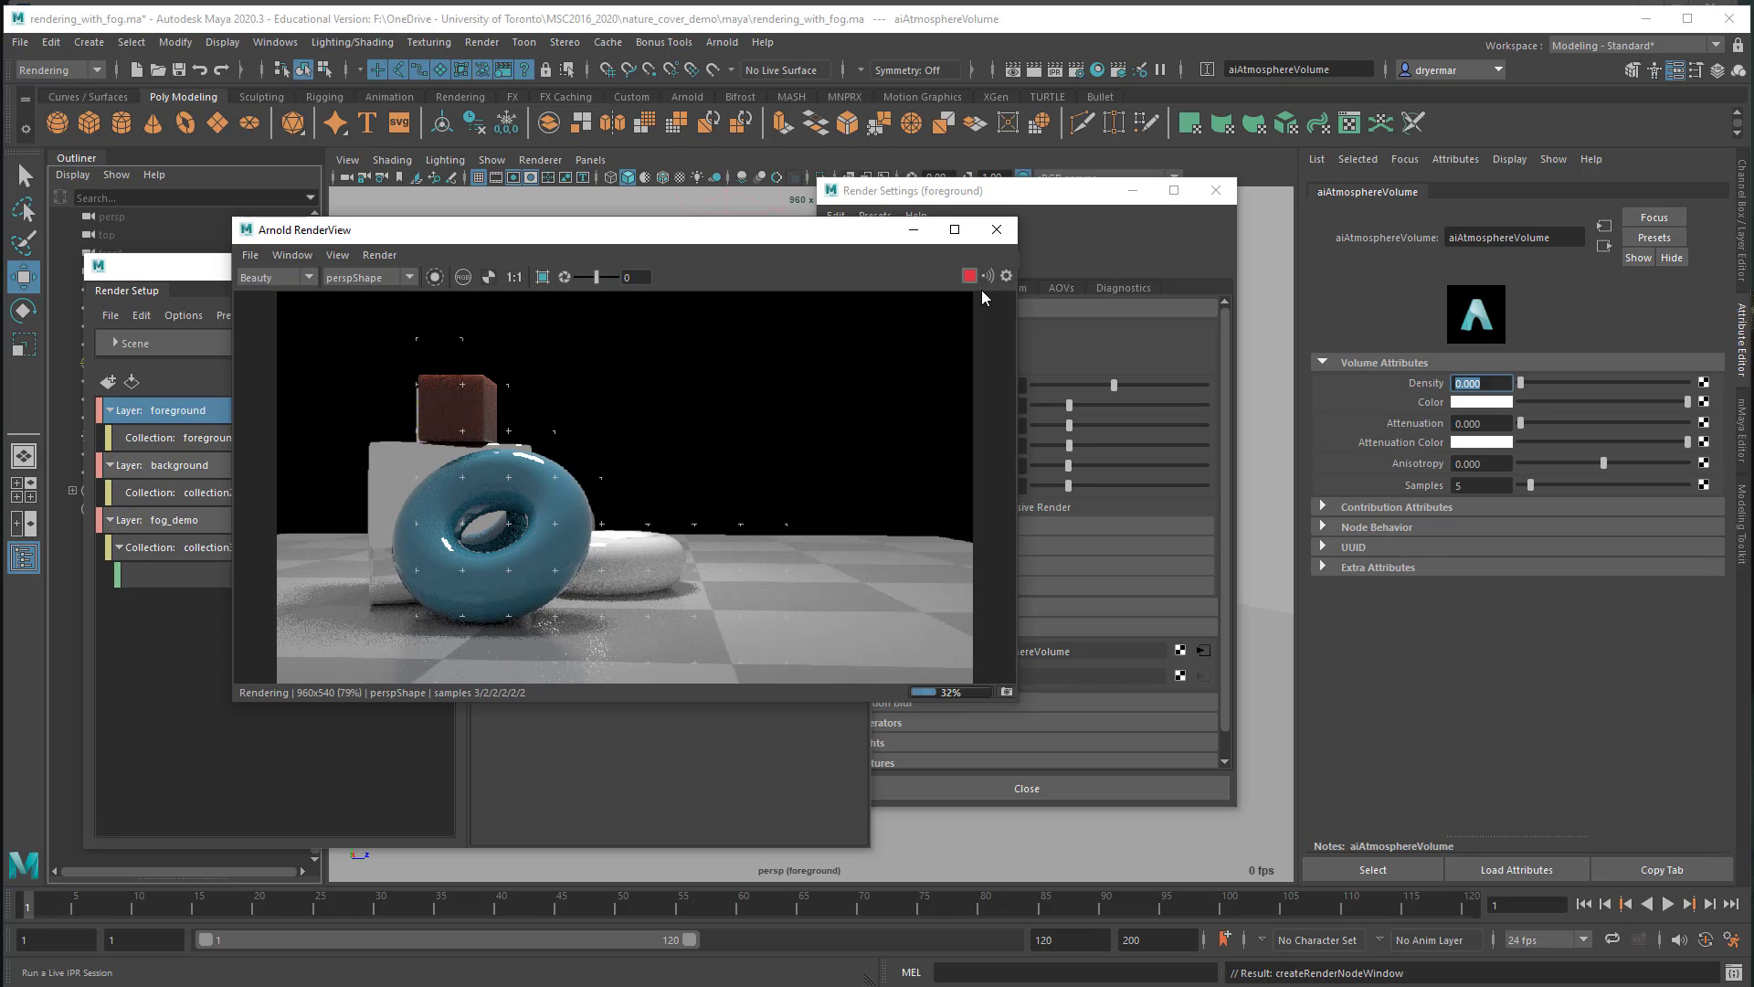
left_click(996, 229)
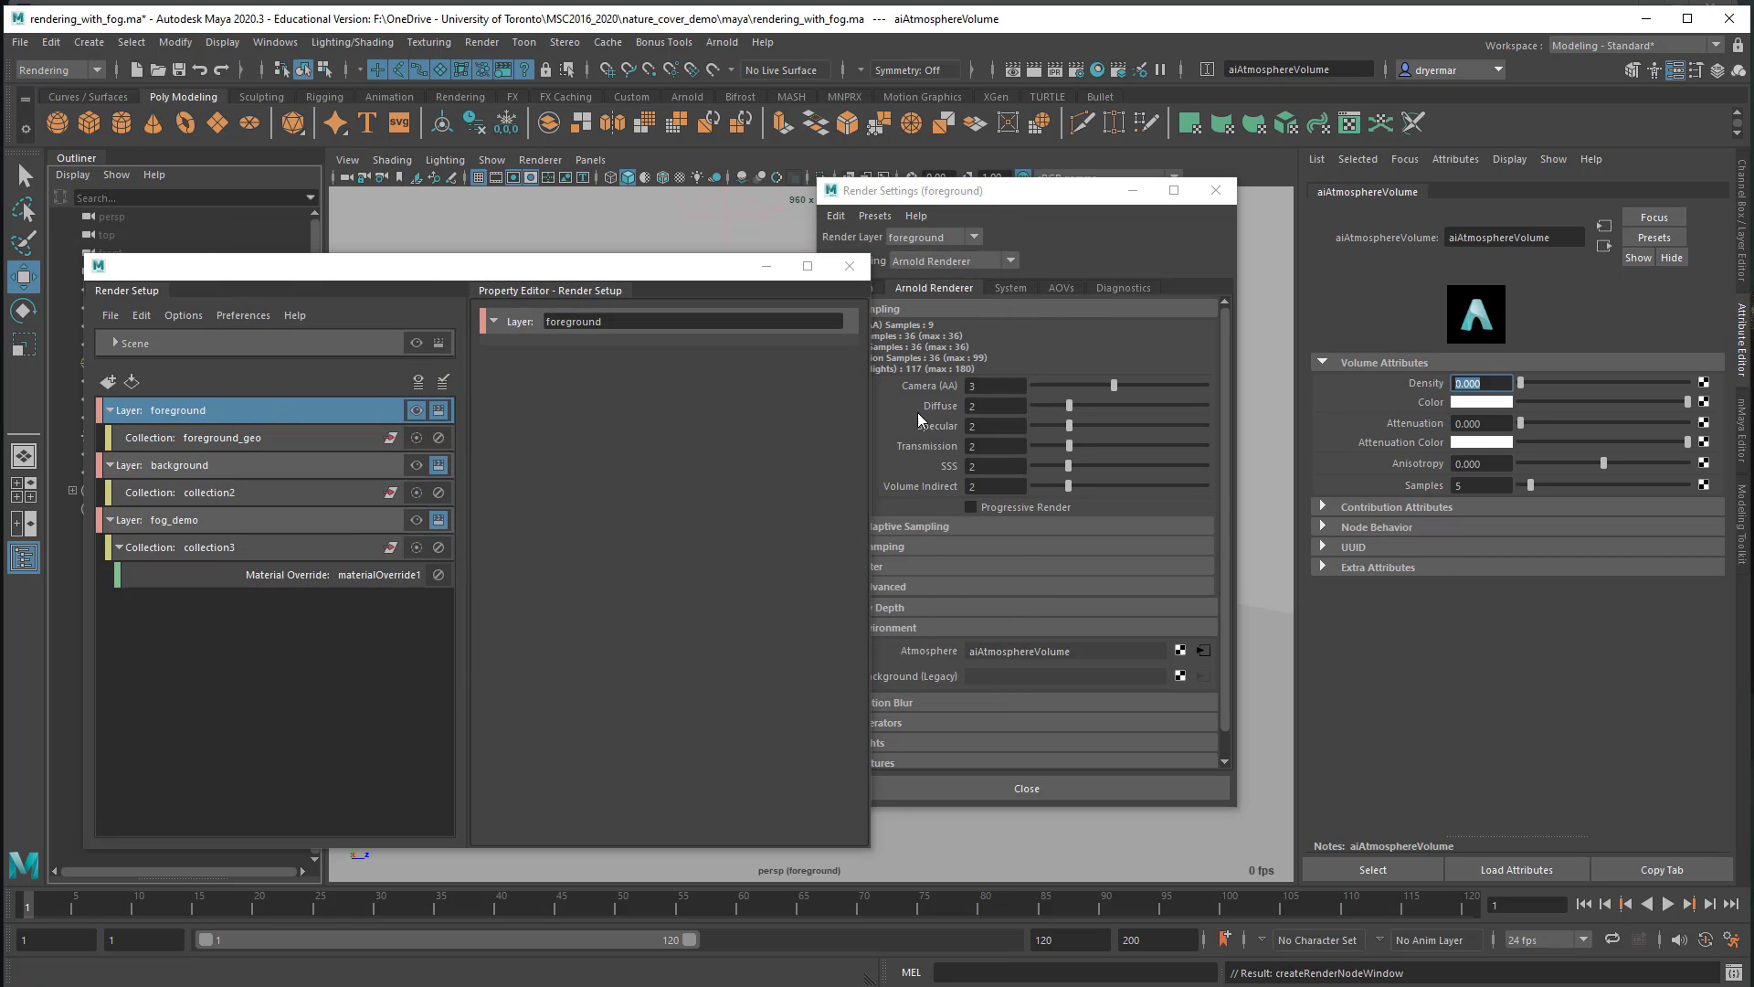
Step: Make the fog_demo layer visible and create an absolute override for the atmosphere volume's density on it
left_click_drag(430, 265, 648, 220)
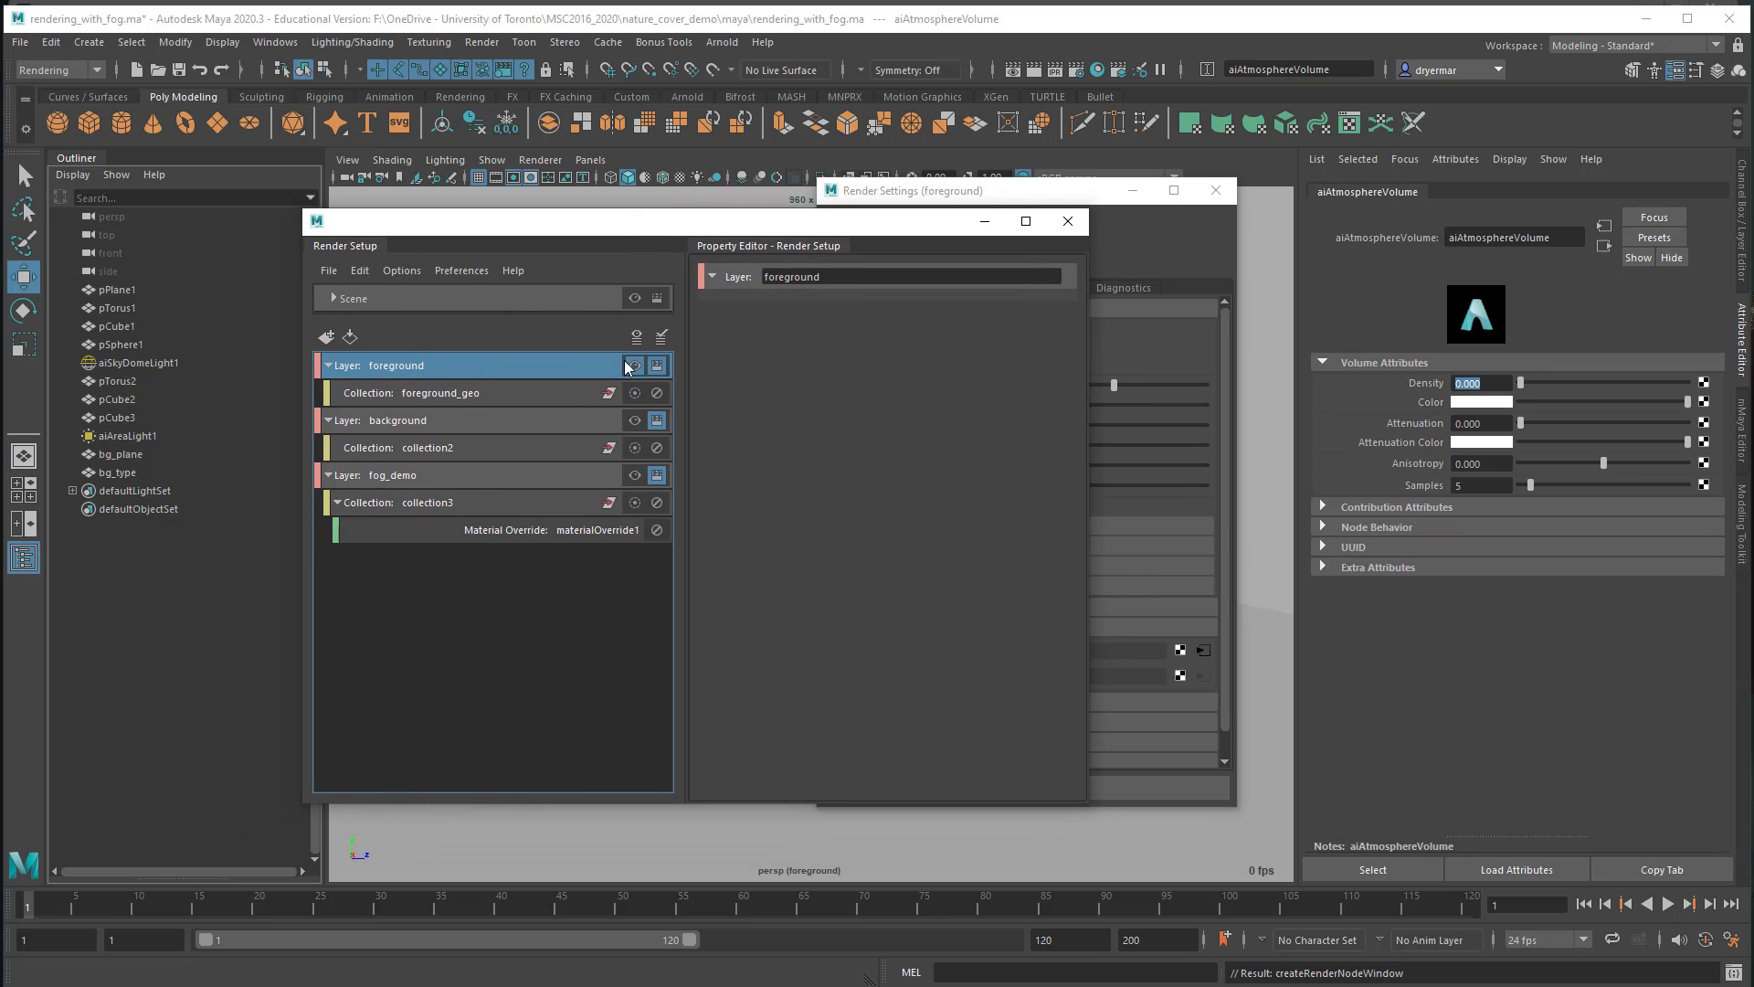
left_click(424, 475)
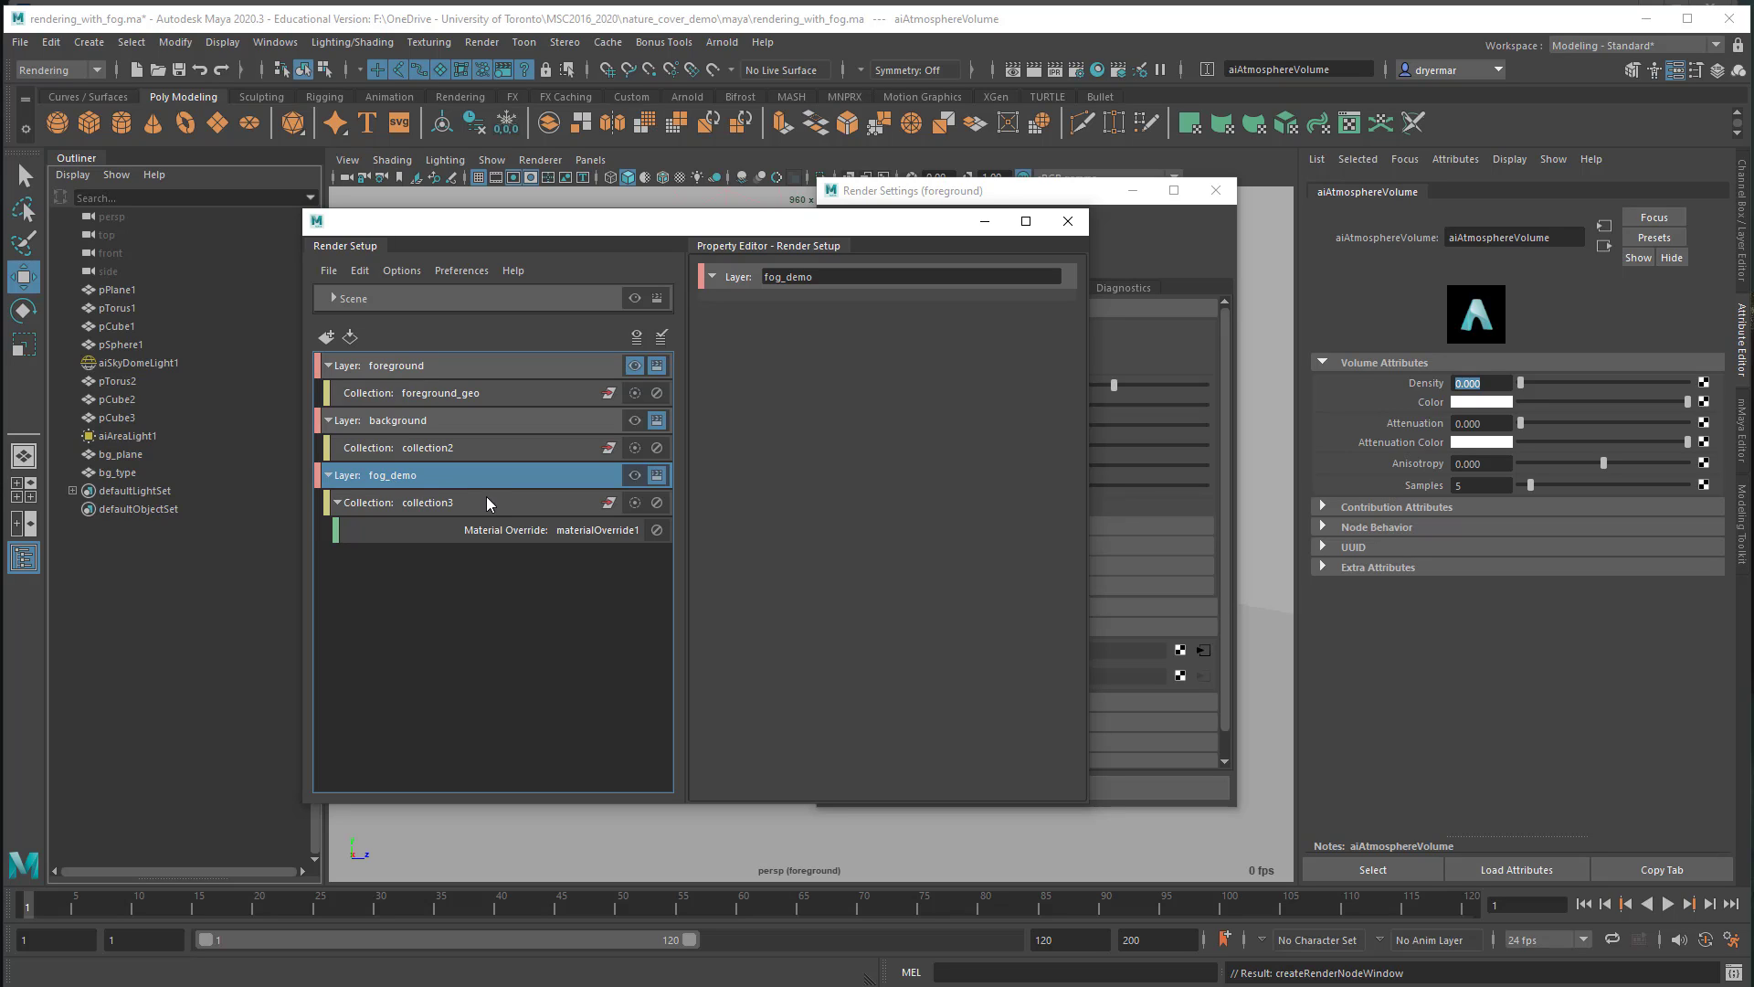
left_click(408, 504)
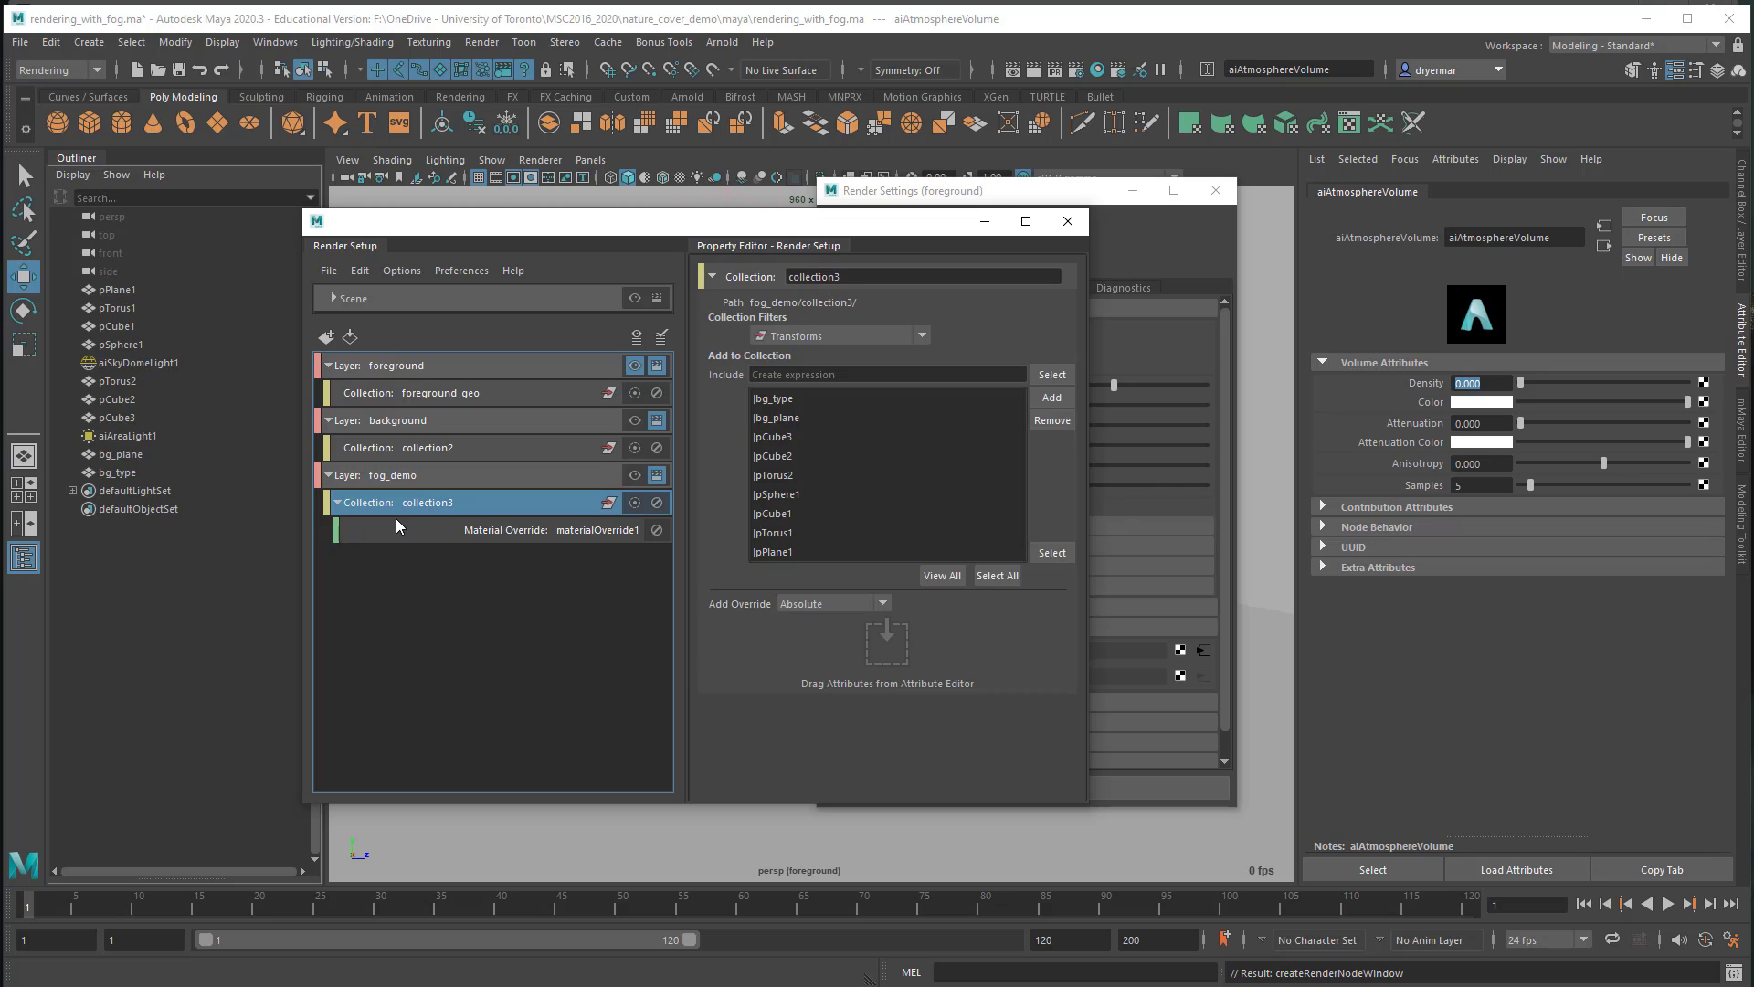
left_click(413, 478)
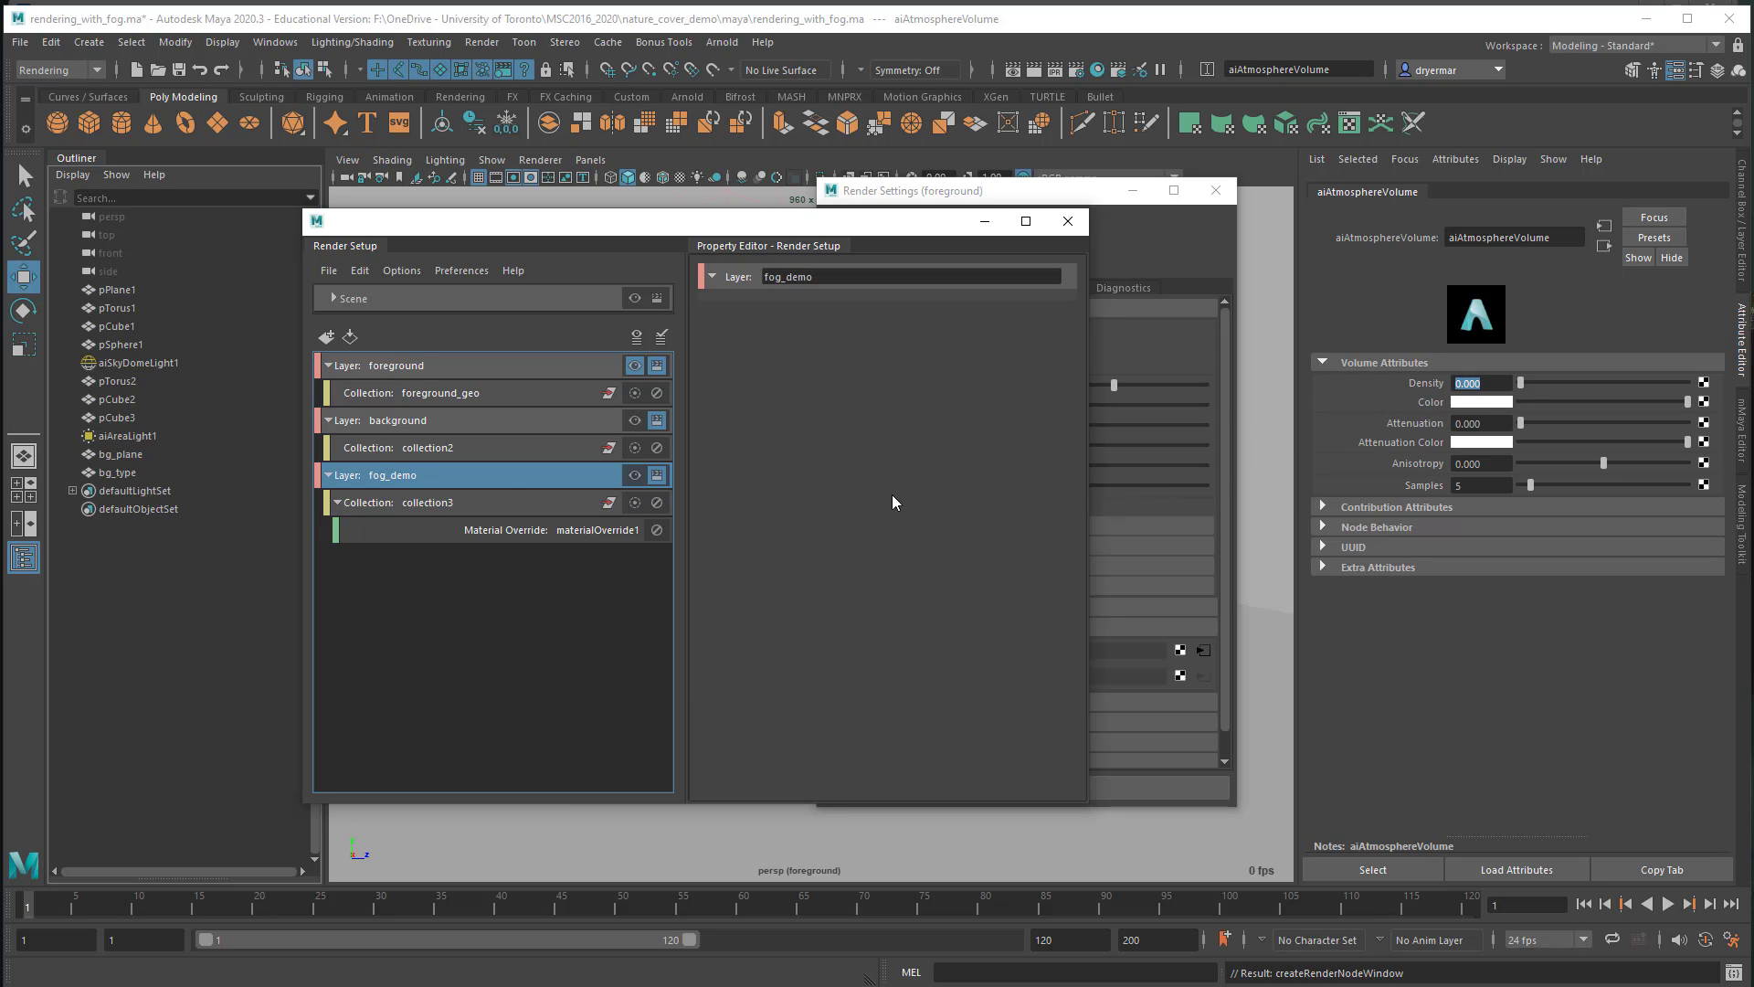
left_click(634, 475)
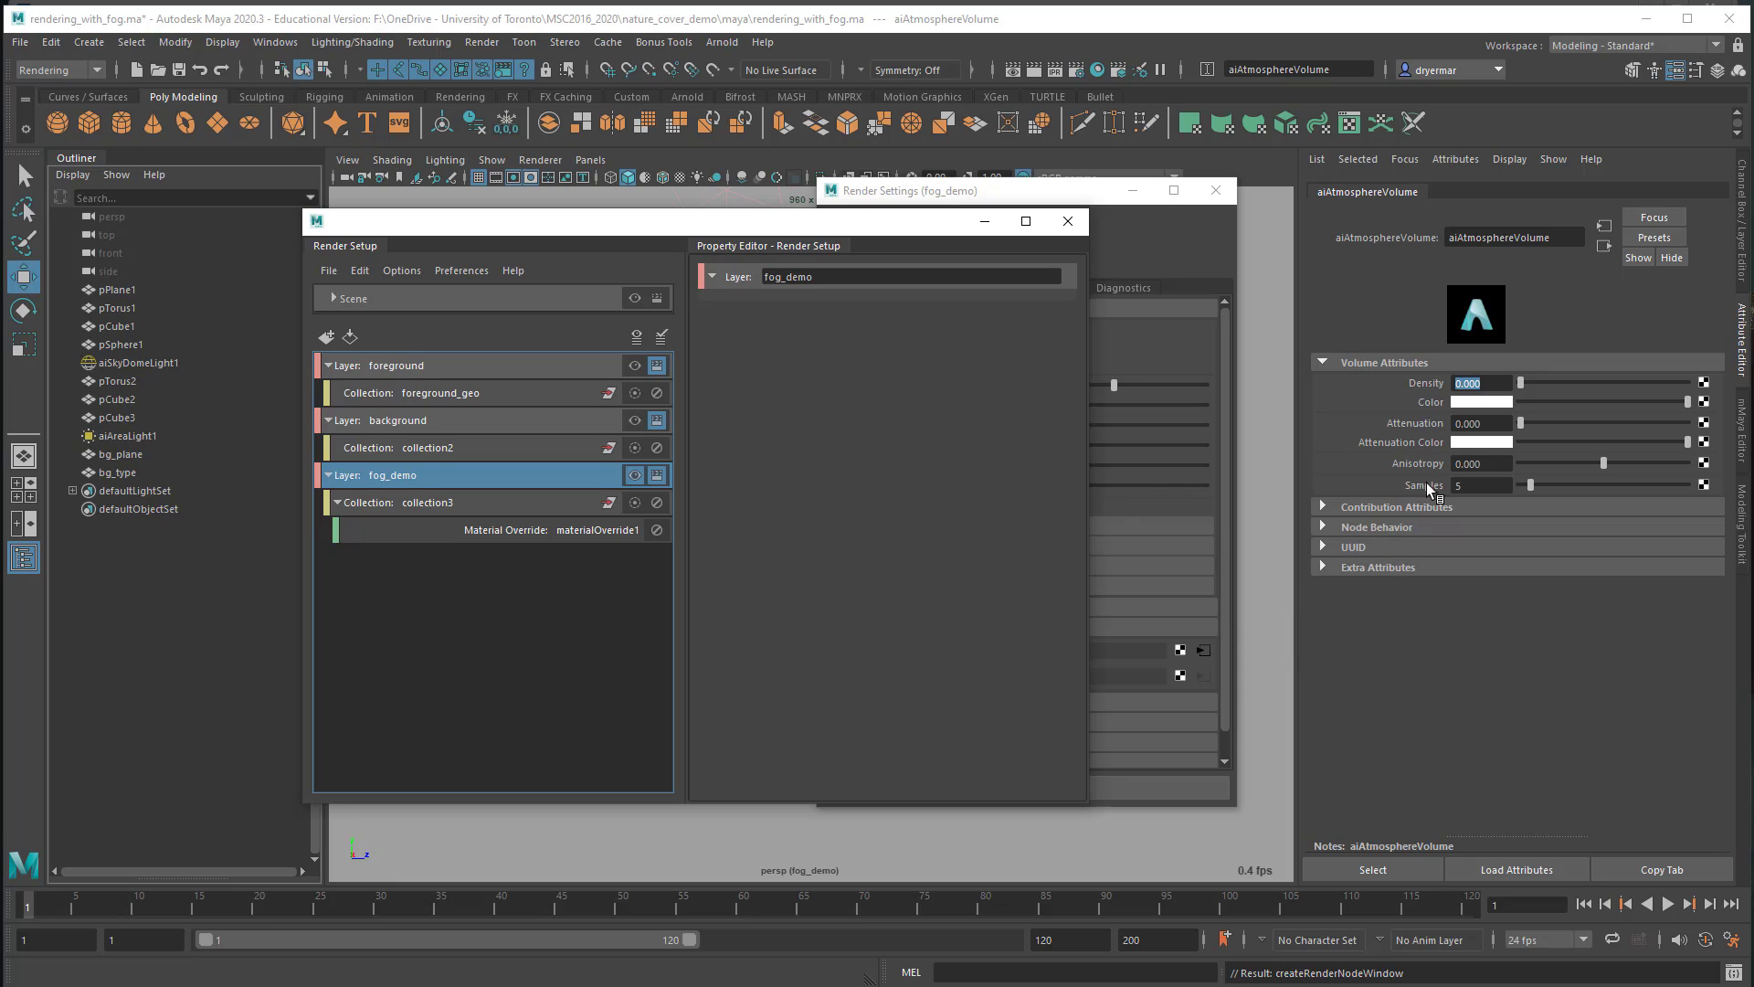
right_click(1426, 386)
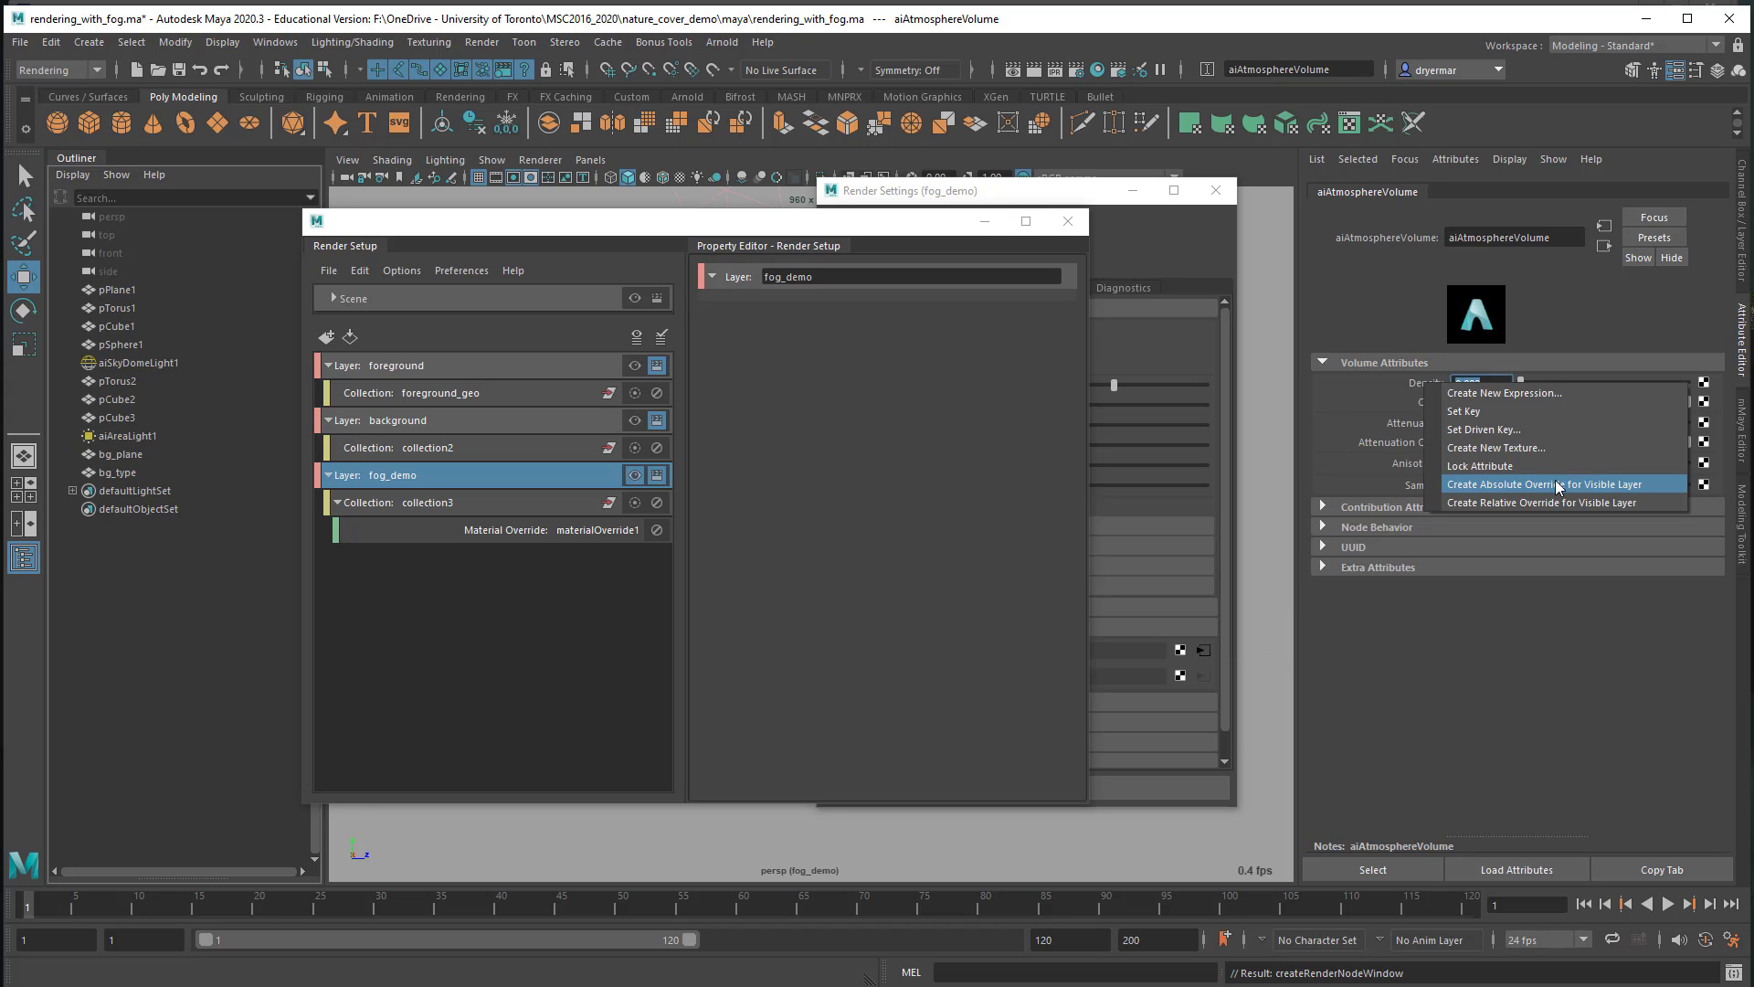
left_click(1517, 485)
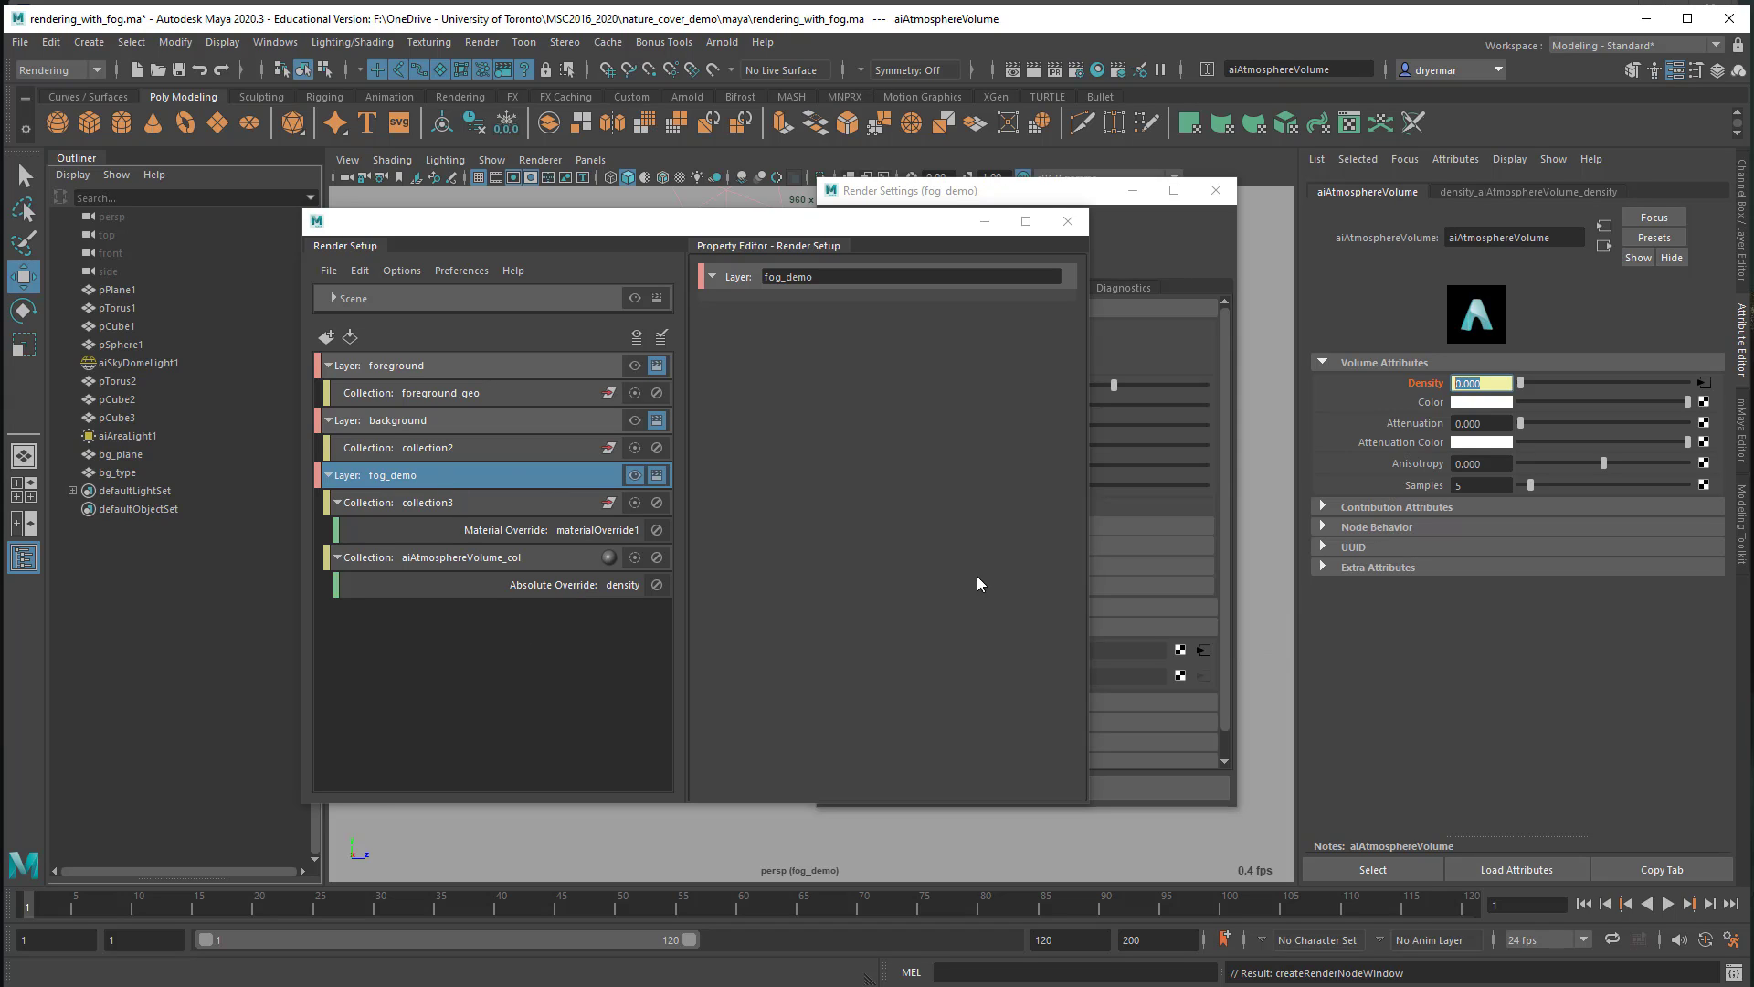
Step: Set the overridden fog density on the fog_demo layer to 0.03
left_click(1474, 383)
left_click_drag(1474, 384, 1468, 384)
type("3")
key("Return")
Step: Check the atmosphere density on the background, foreground, master and fog_demo layers by making each visible in turn
left_click(413, 423)
left_click(634, 419)
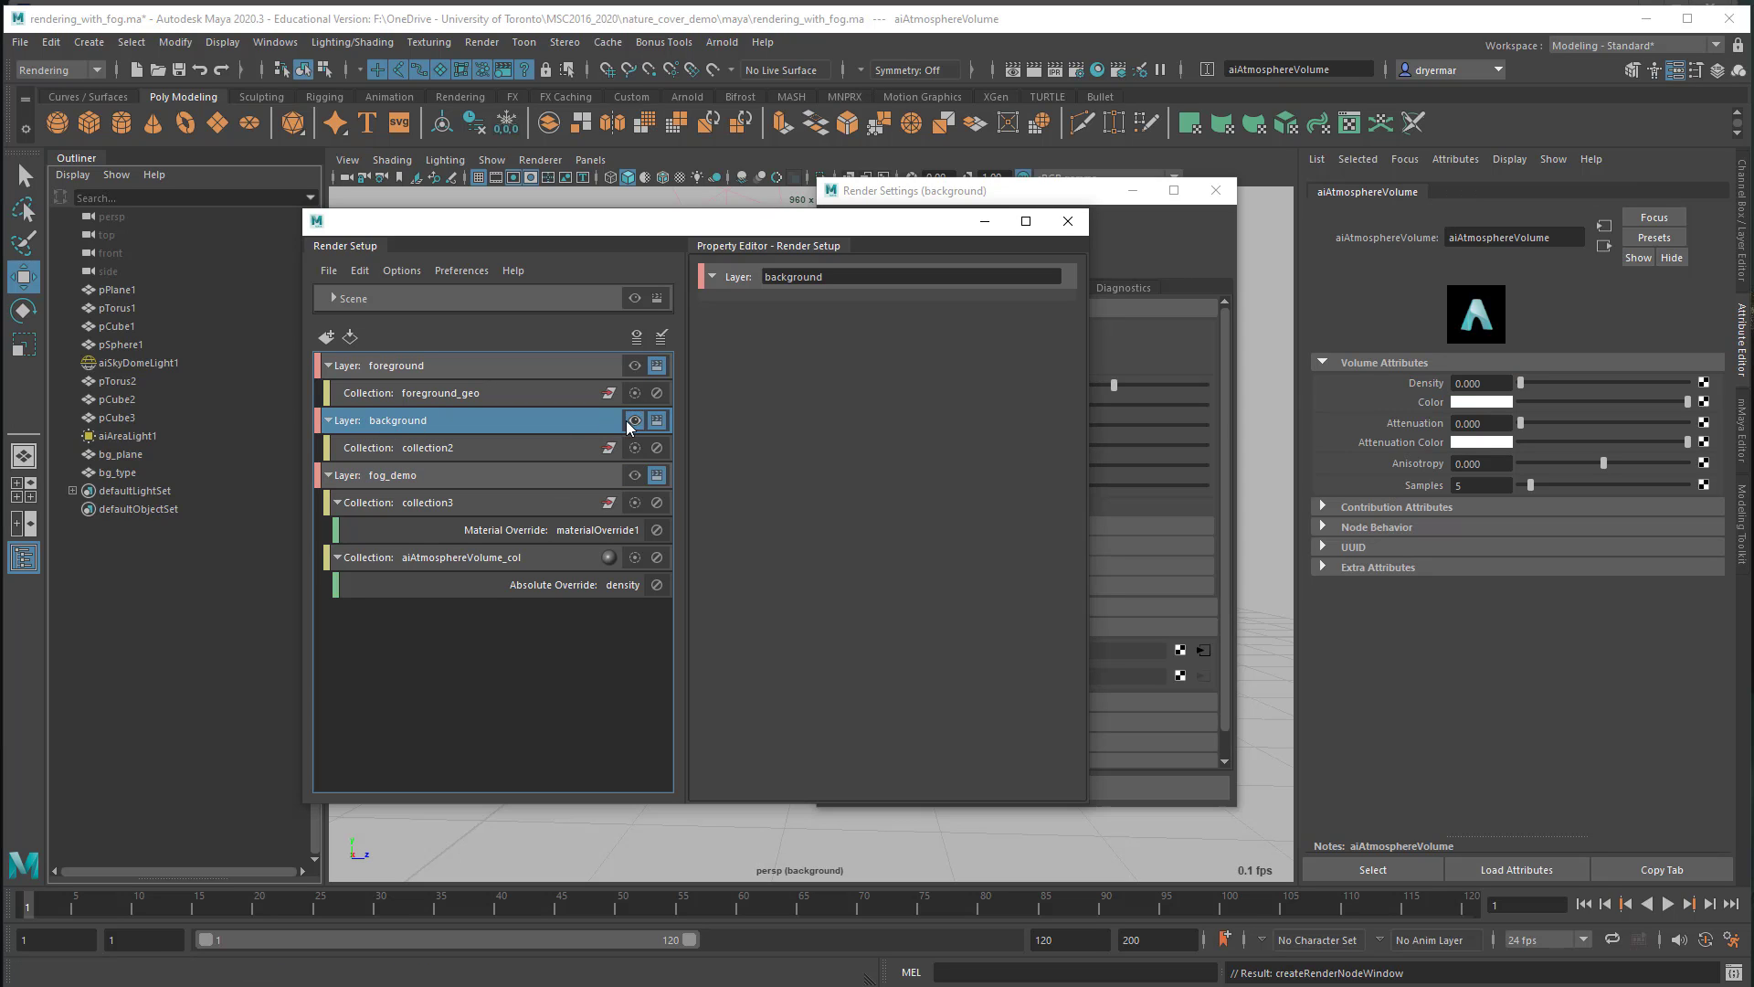
left_click(468, 366)
left_click(635, 365)
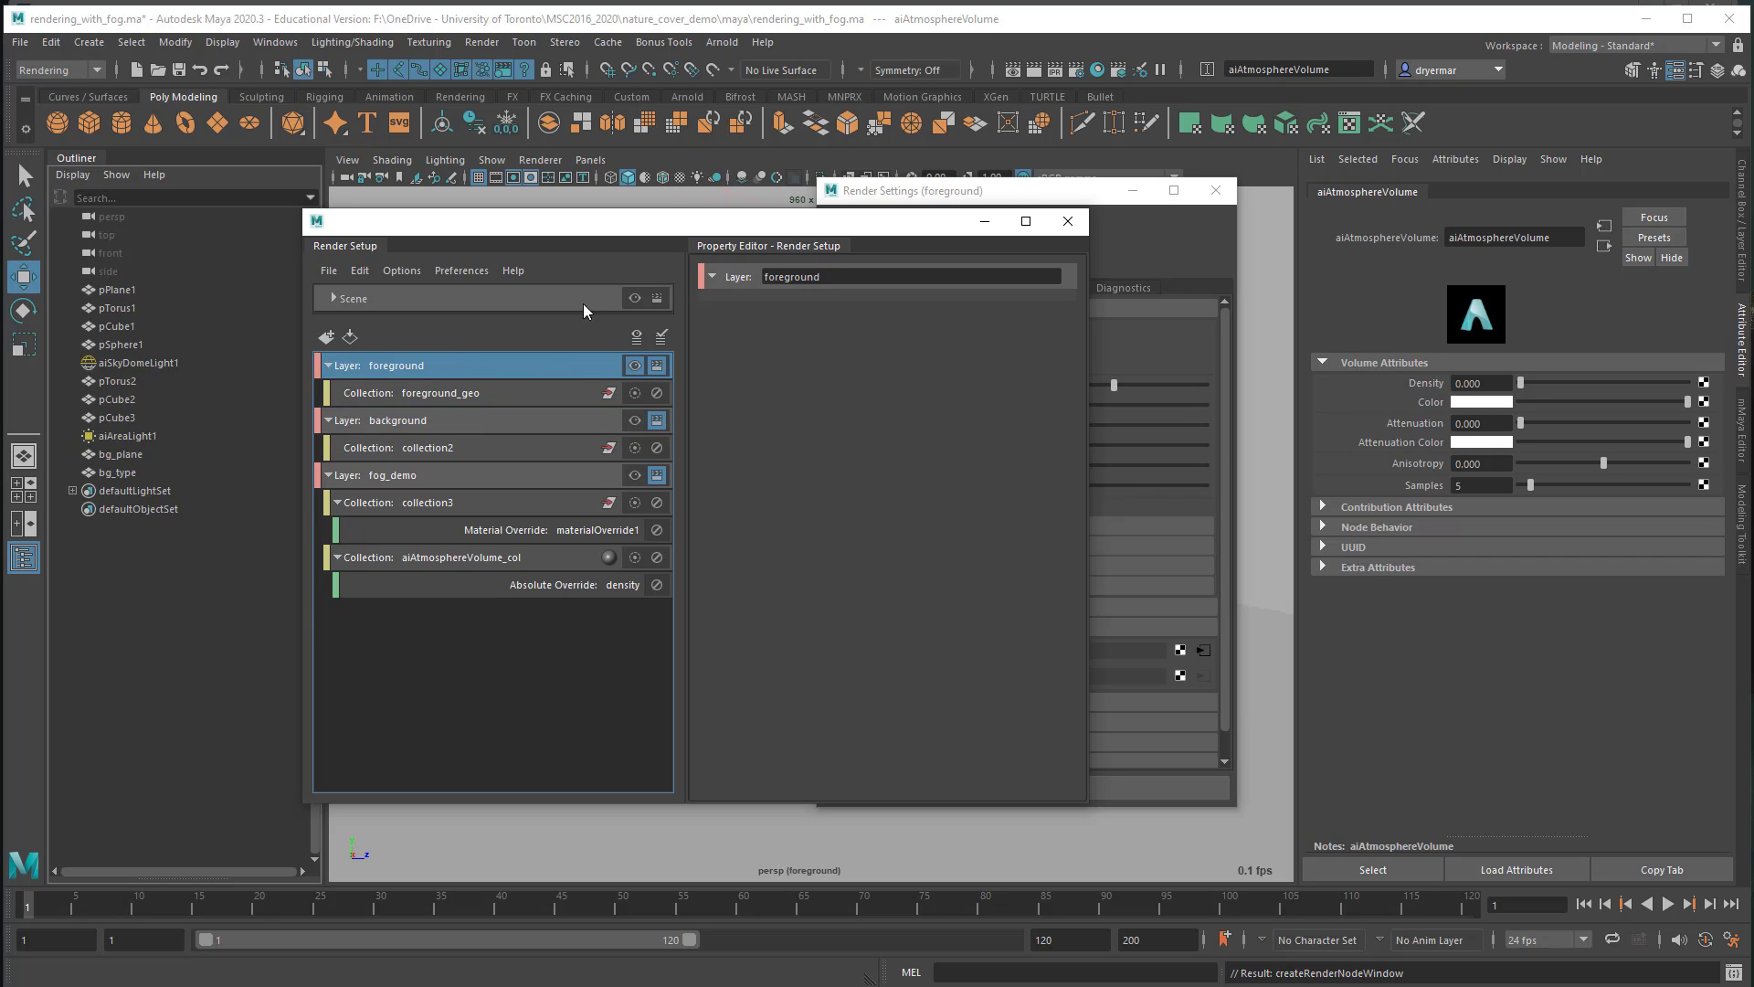
left_click(634, 298)
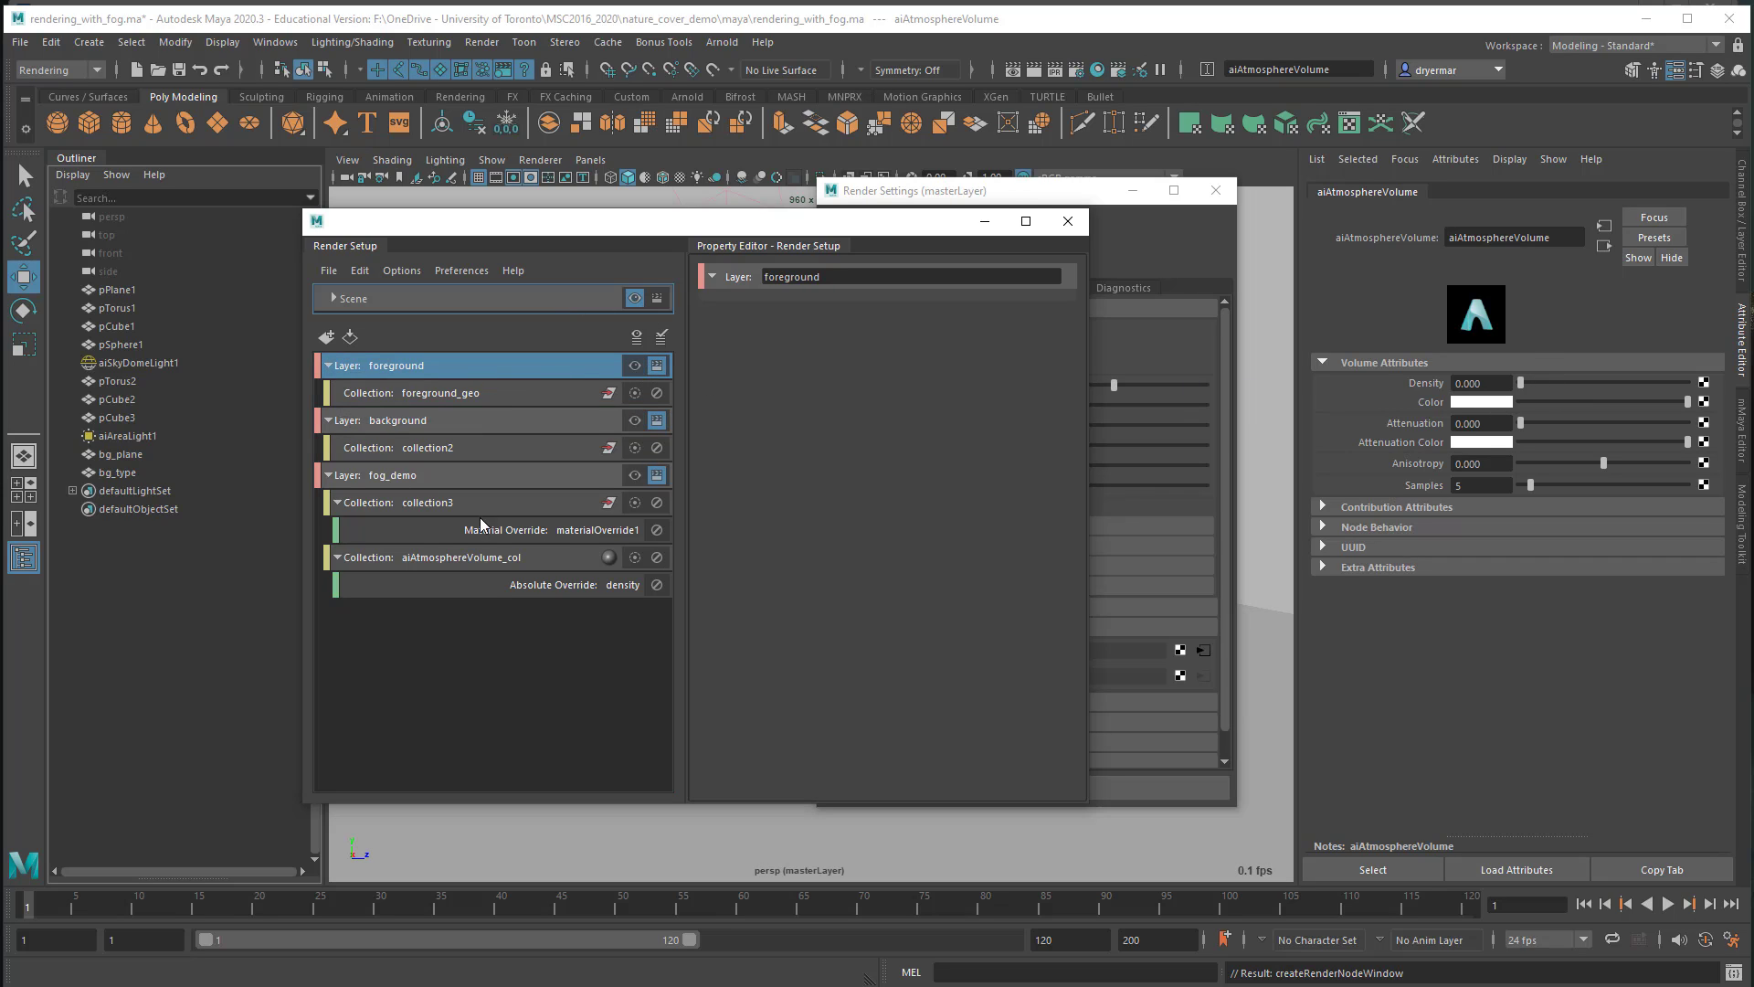
left_click(457, 477)
left_click(635, 476)
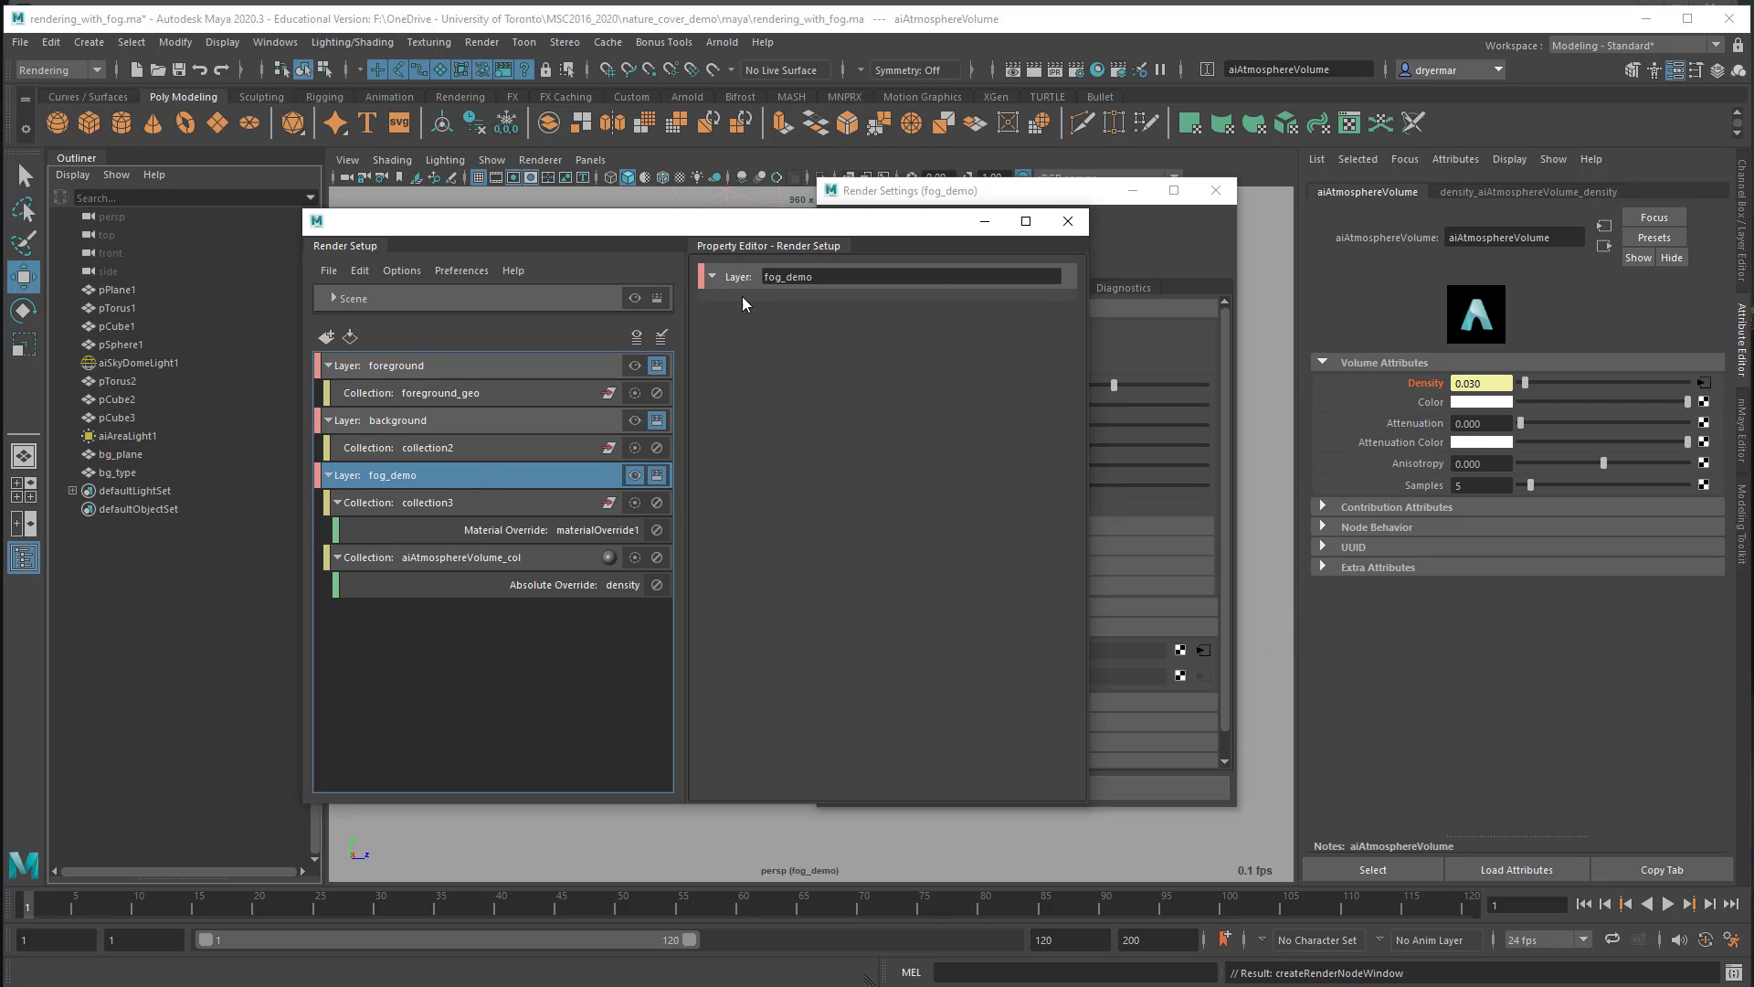
Step: Make the foreground layer the visible one and render it as a live session in the Arnold RenderView
left_click_drag(759, 234, 820, 233)
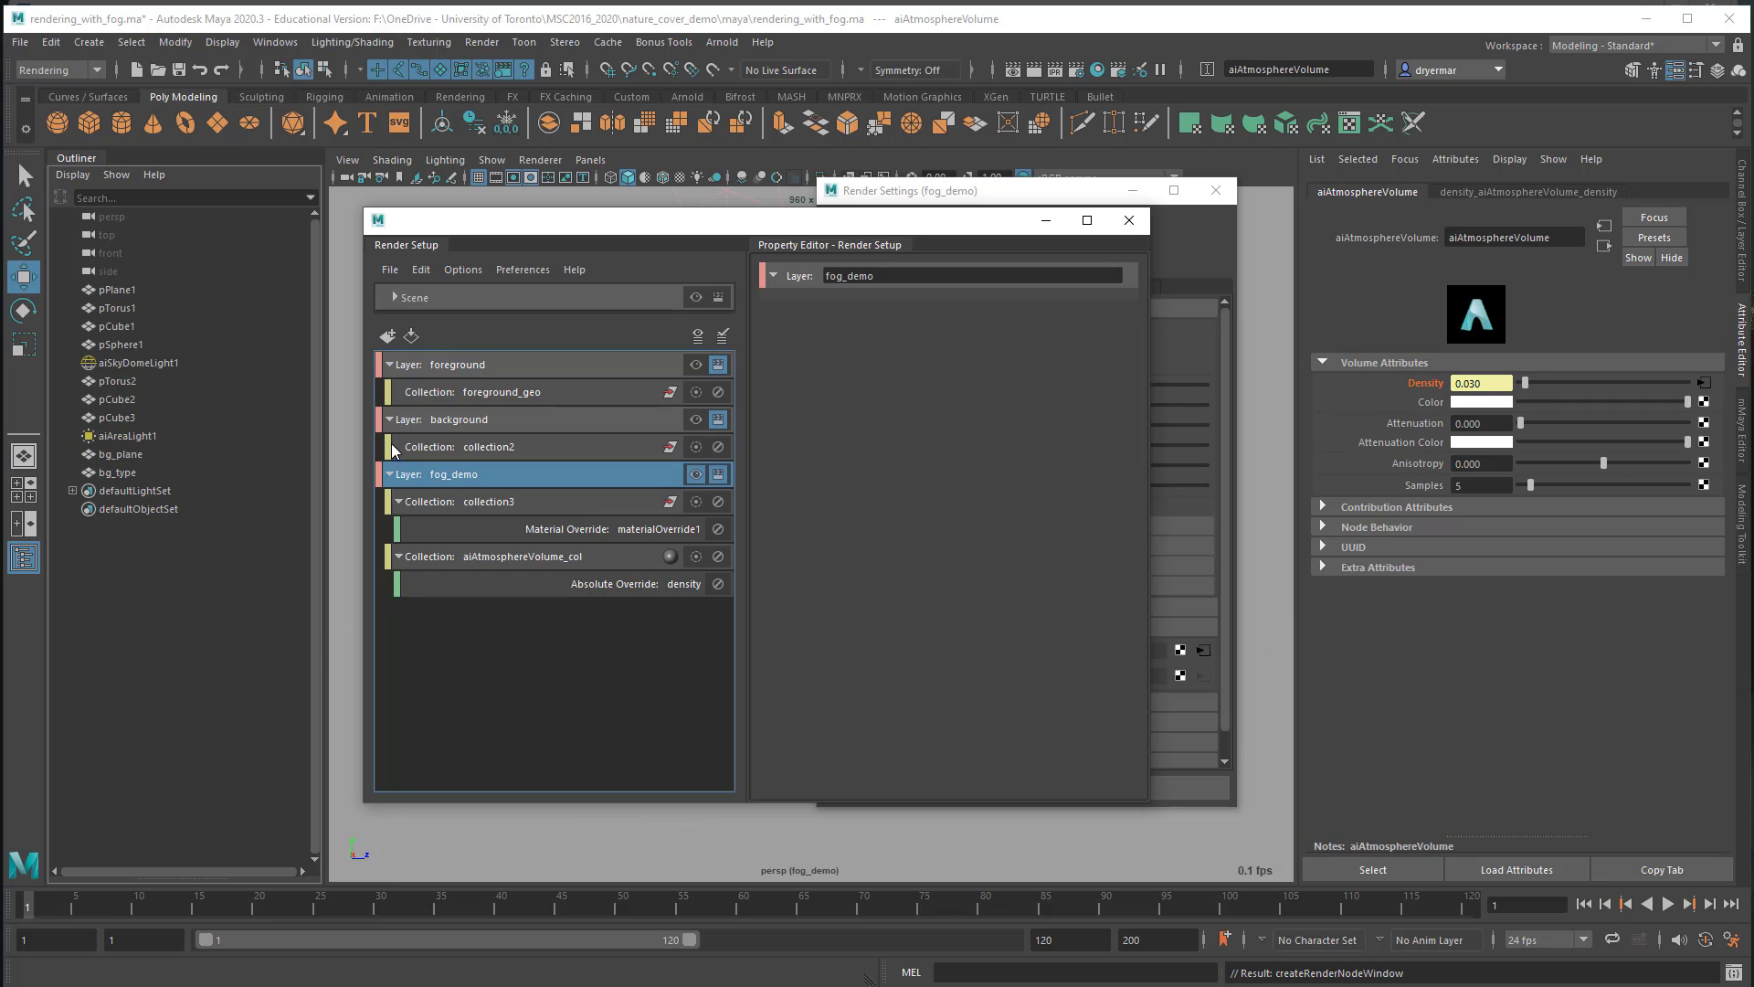
left_click(436, 365)
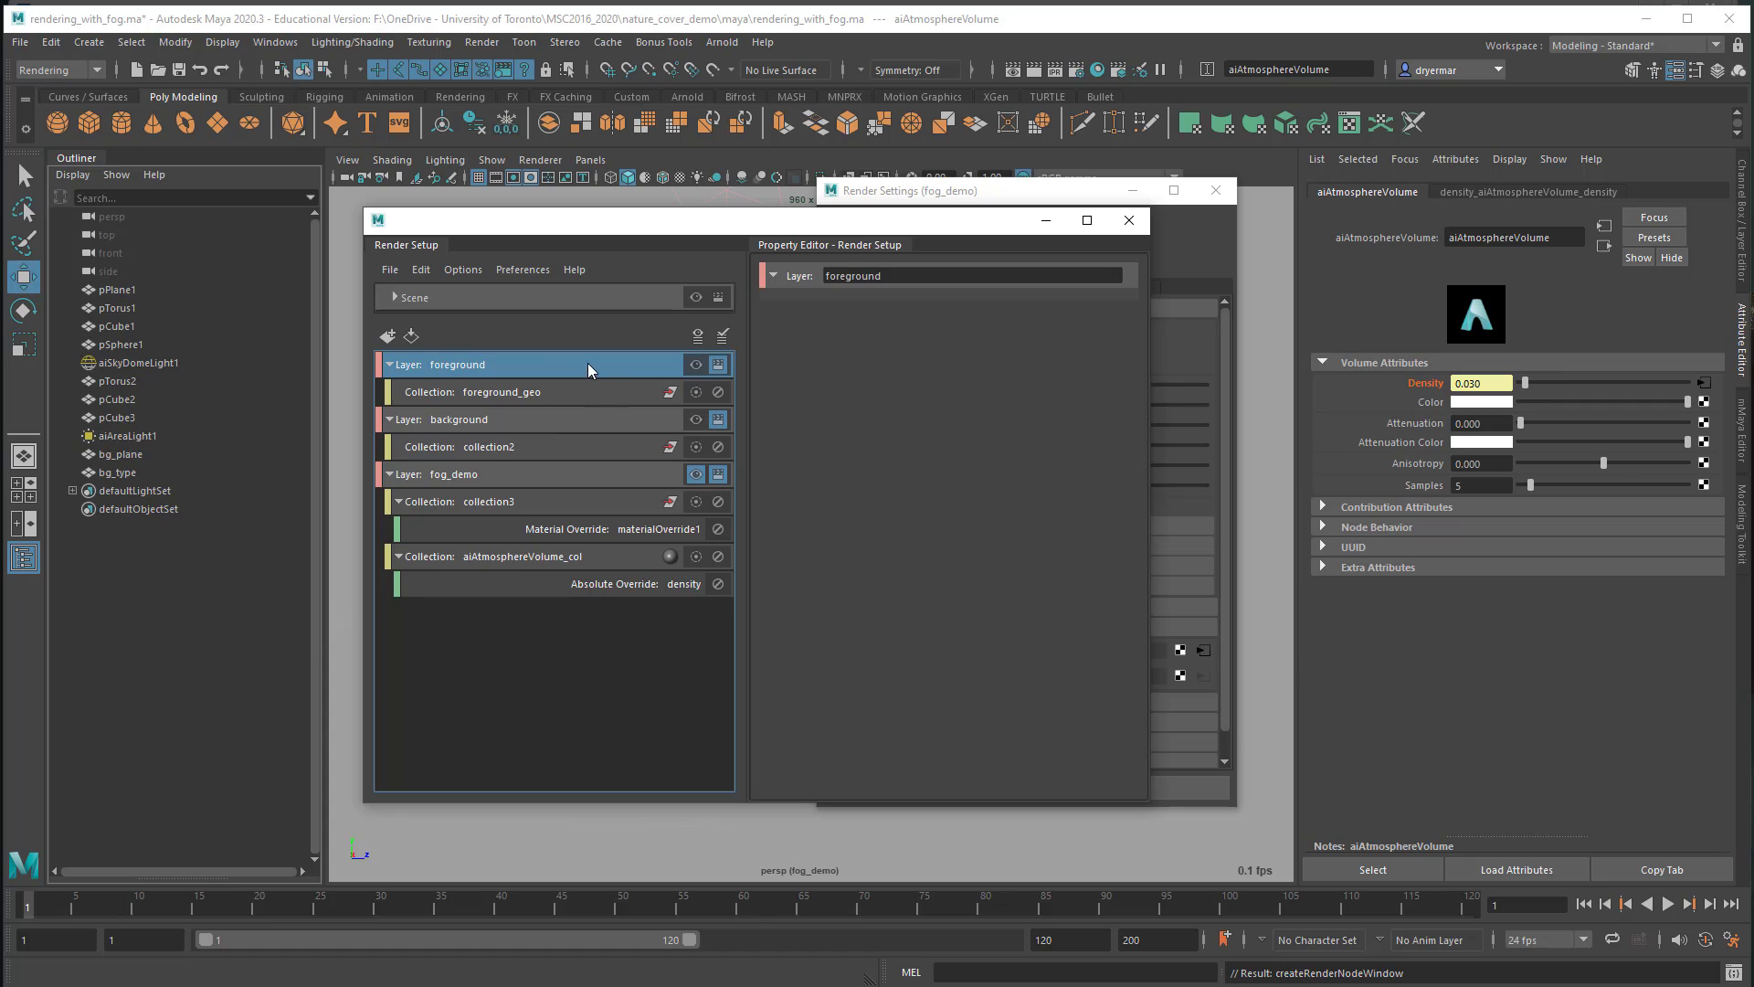
left_click(697, 364)
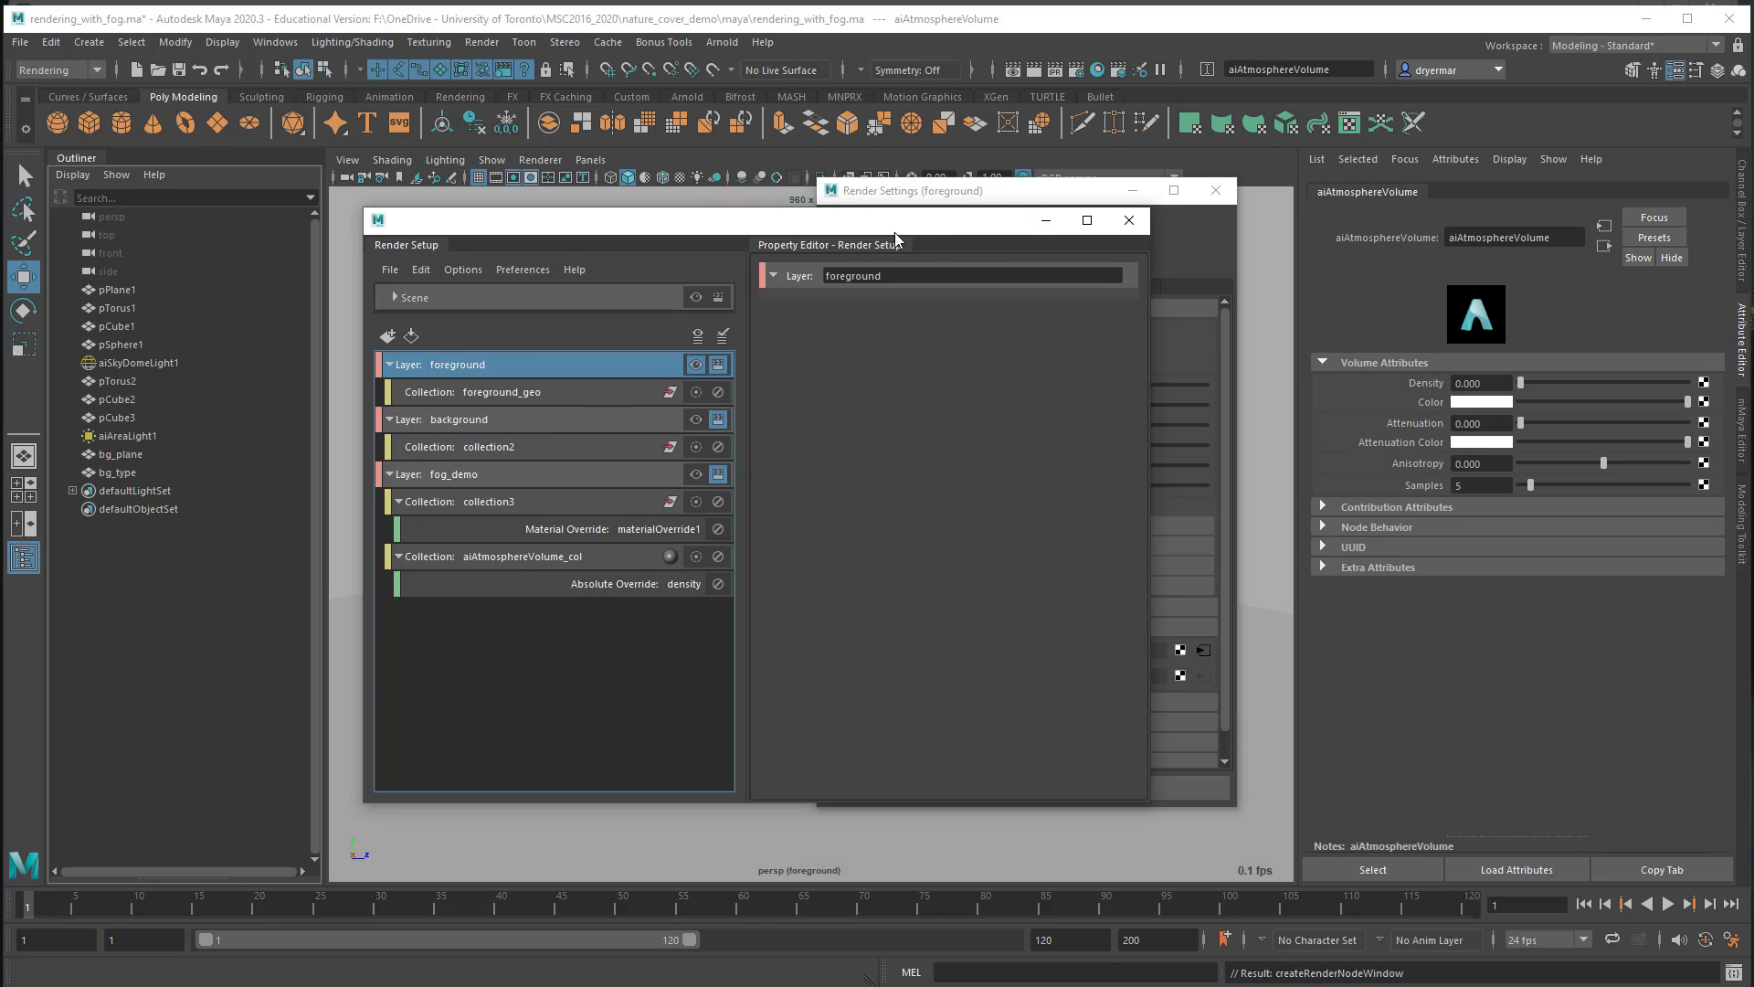
left_click(722, 42)
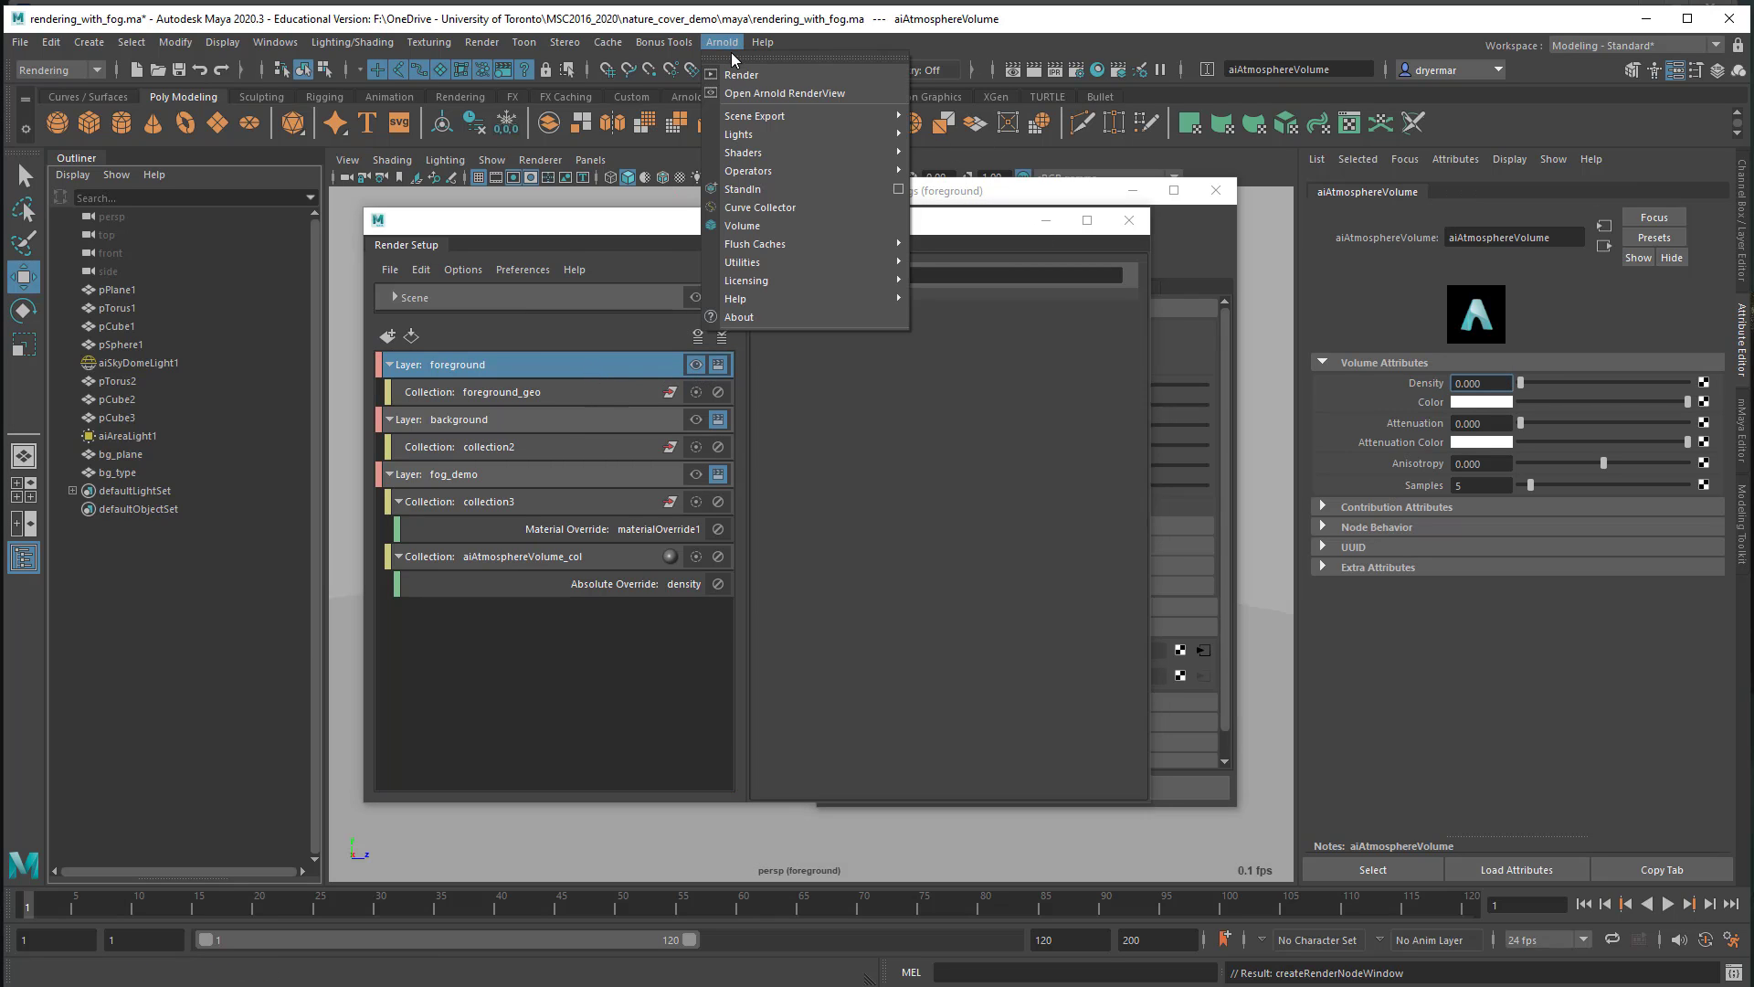
left_click(759, 90)
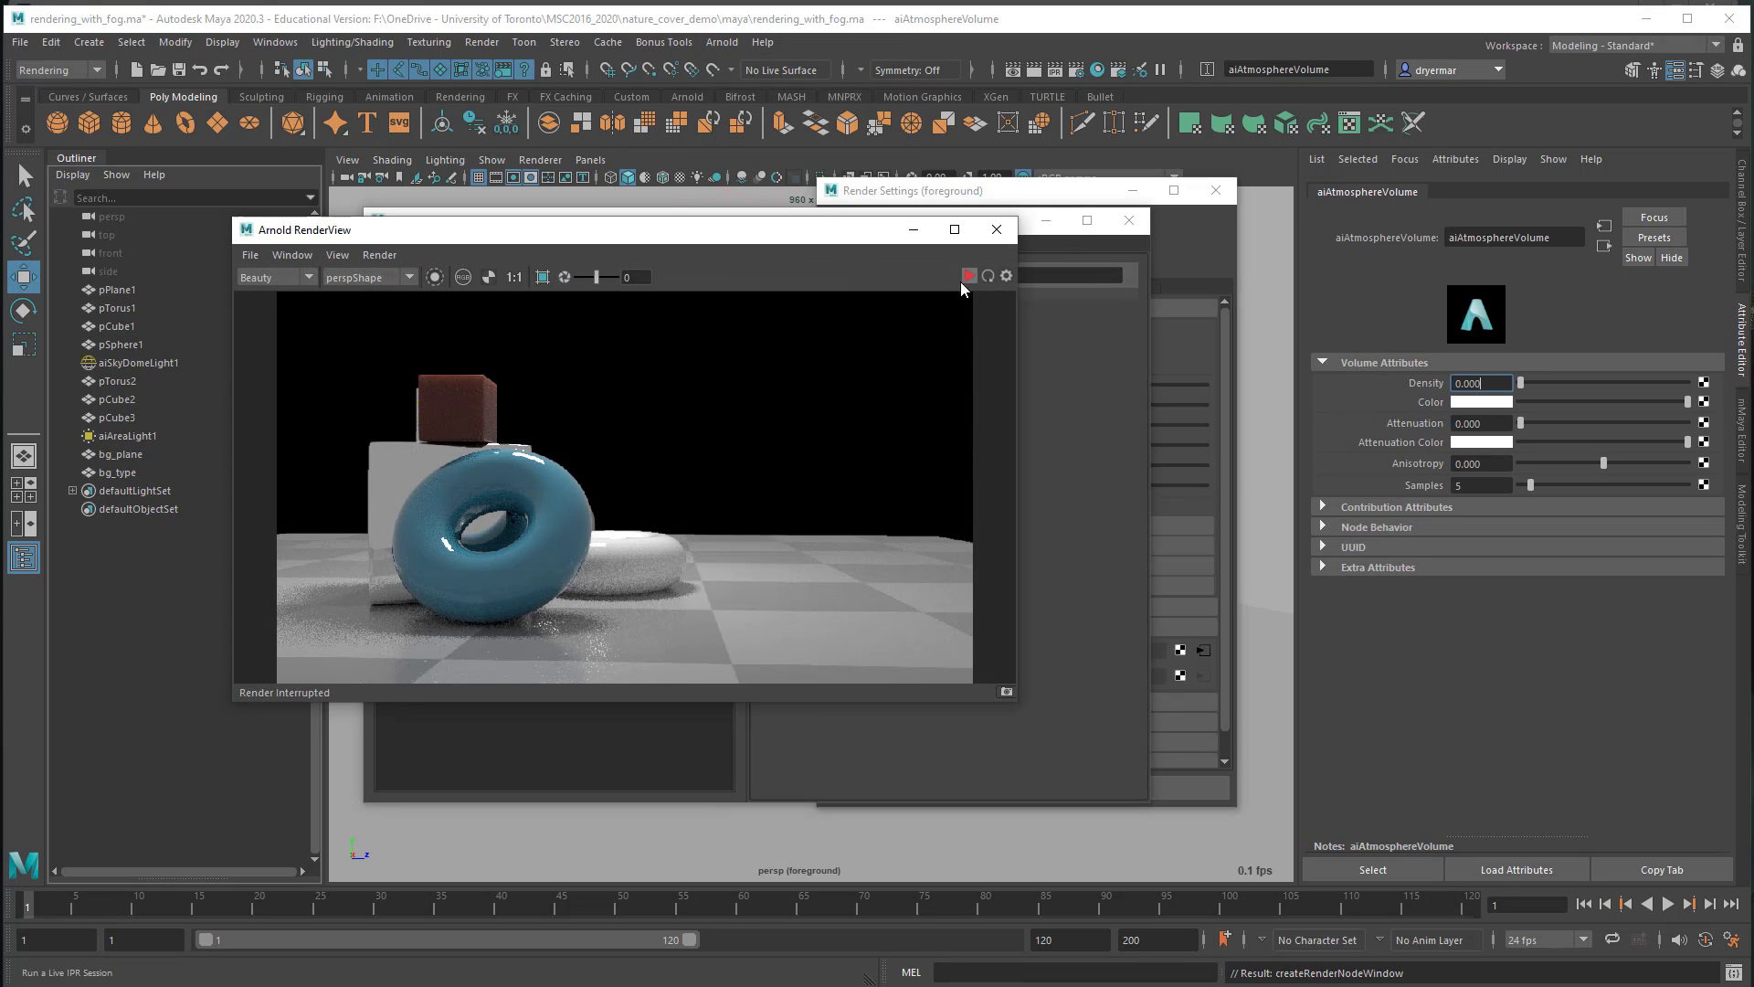
left_click(966, 276)
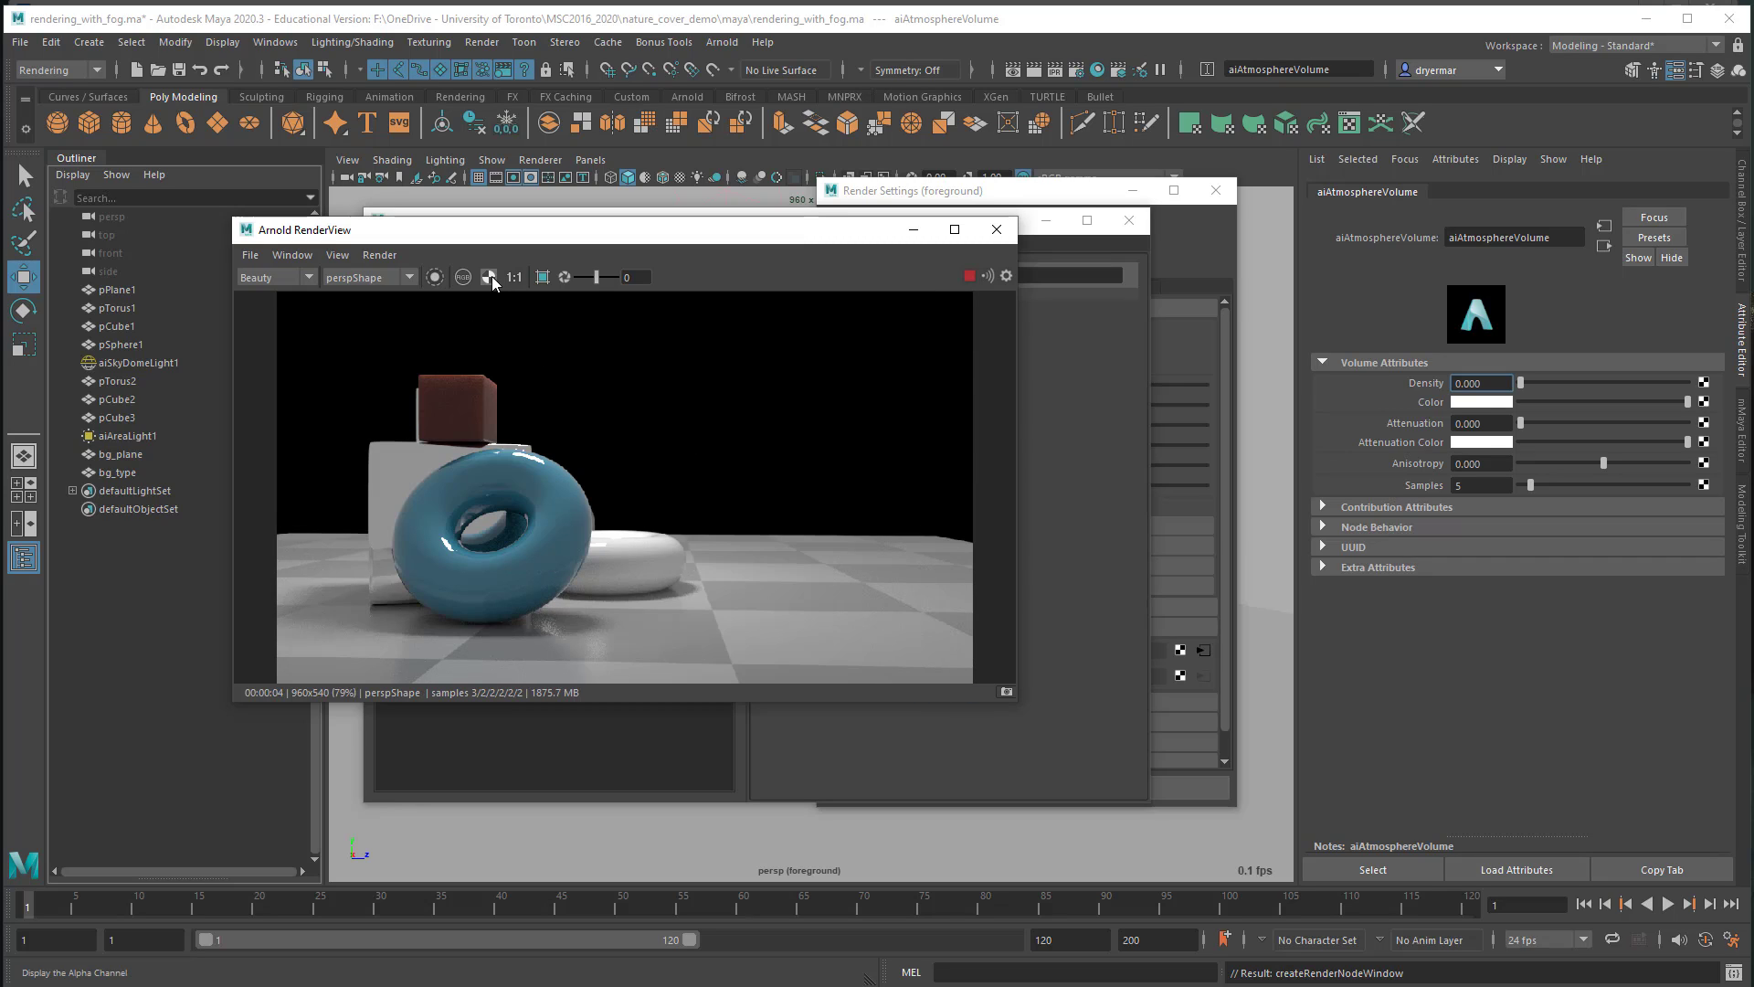
Step: Inspect the foreground render's alpha channel, return to the colour view and store a snapshot of the render
left_click(463, 277)
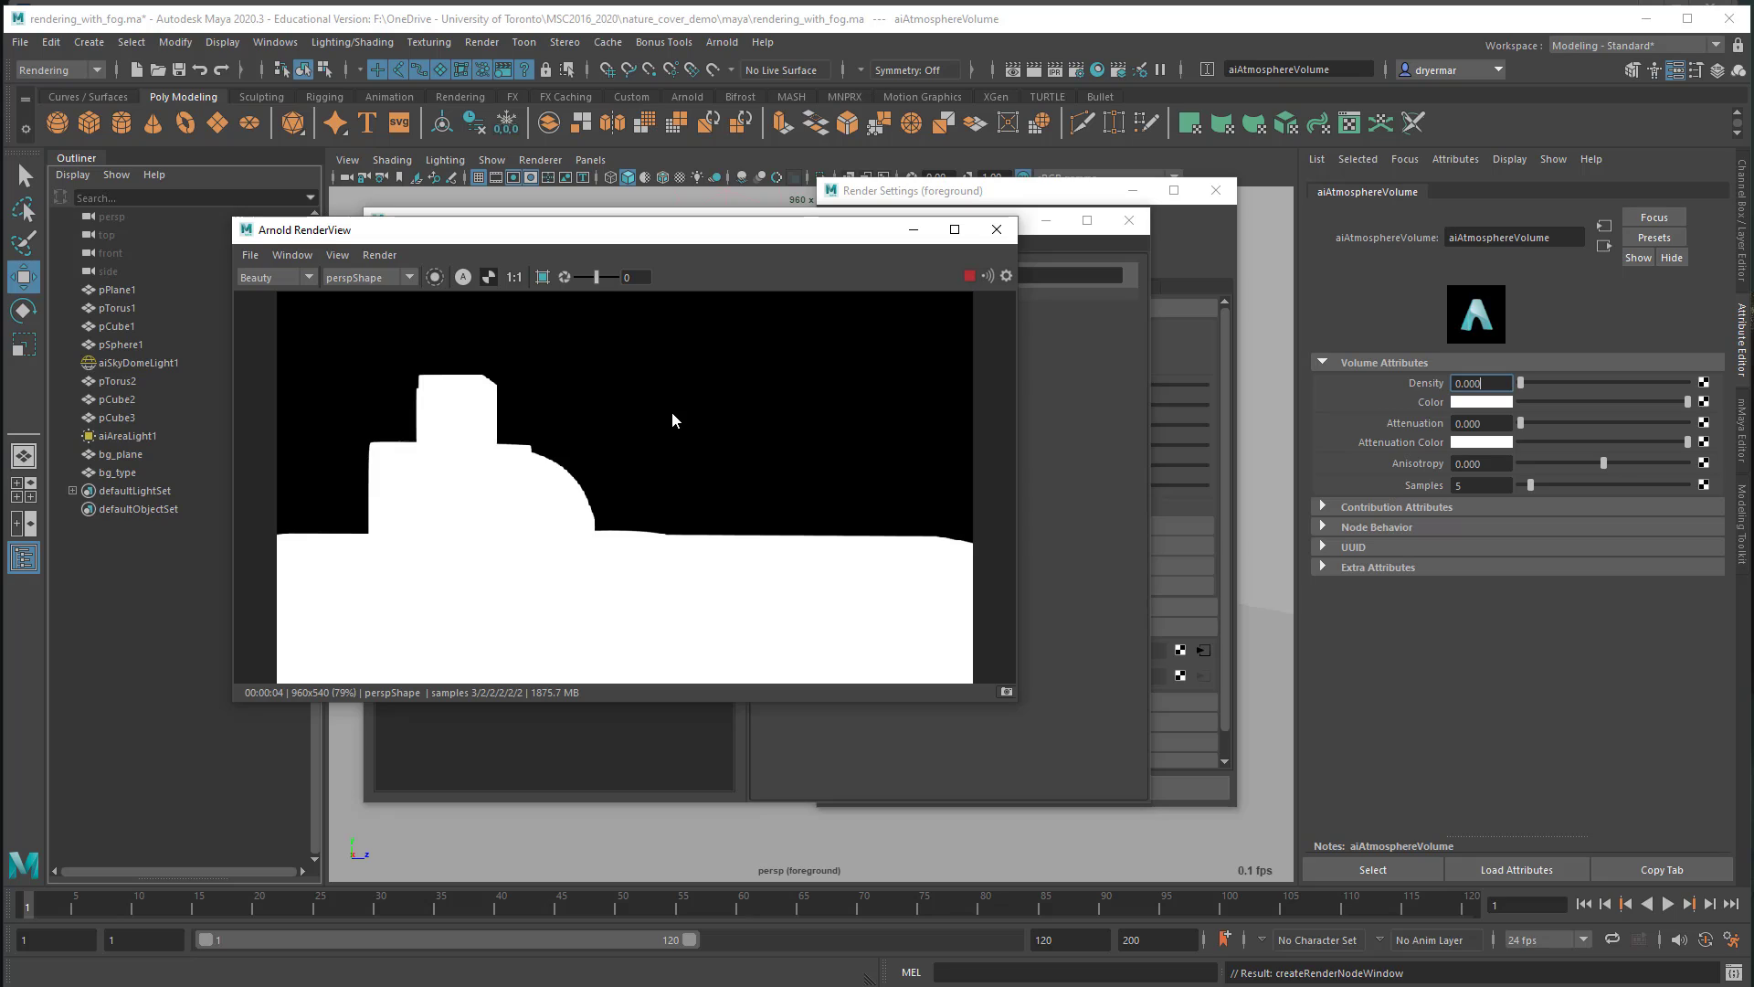
left_click(463, 277)
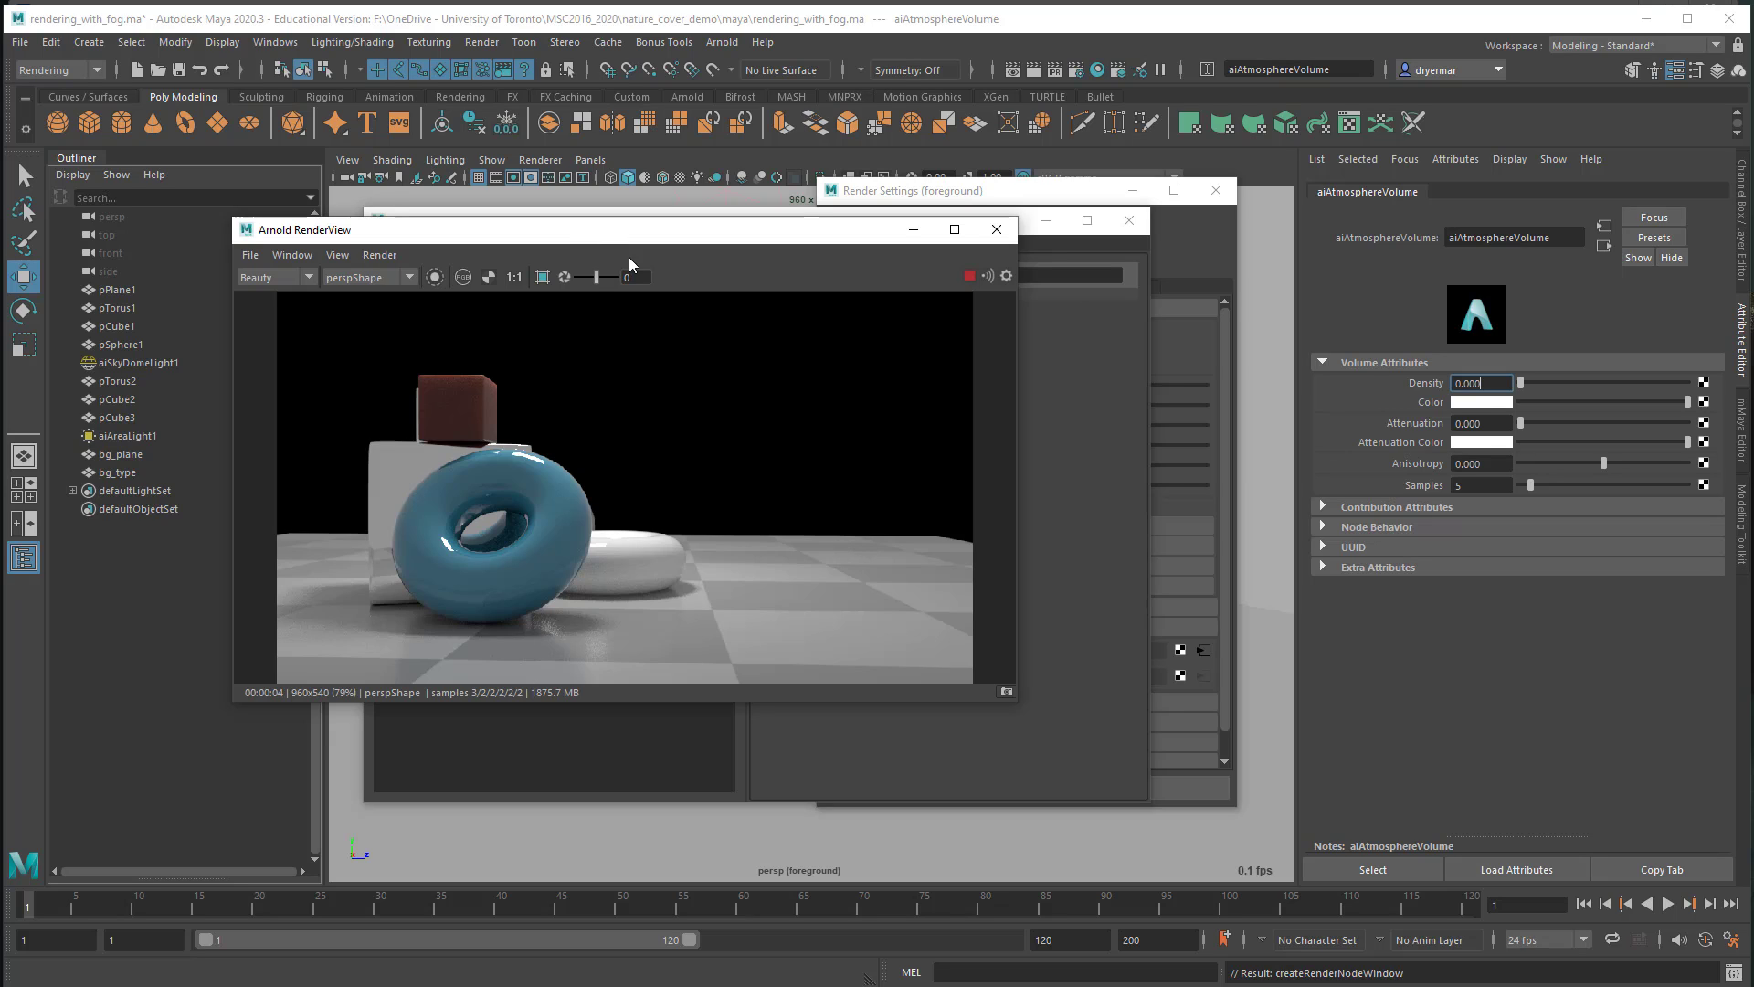
left_click(1006, 693)
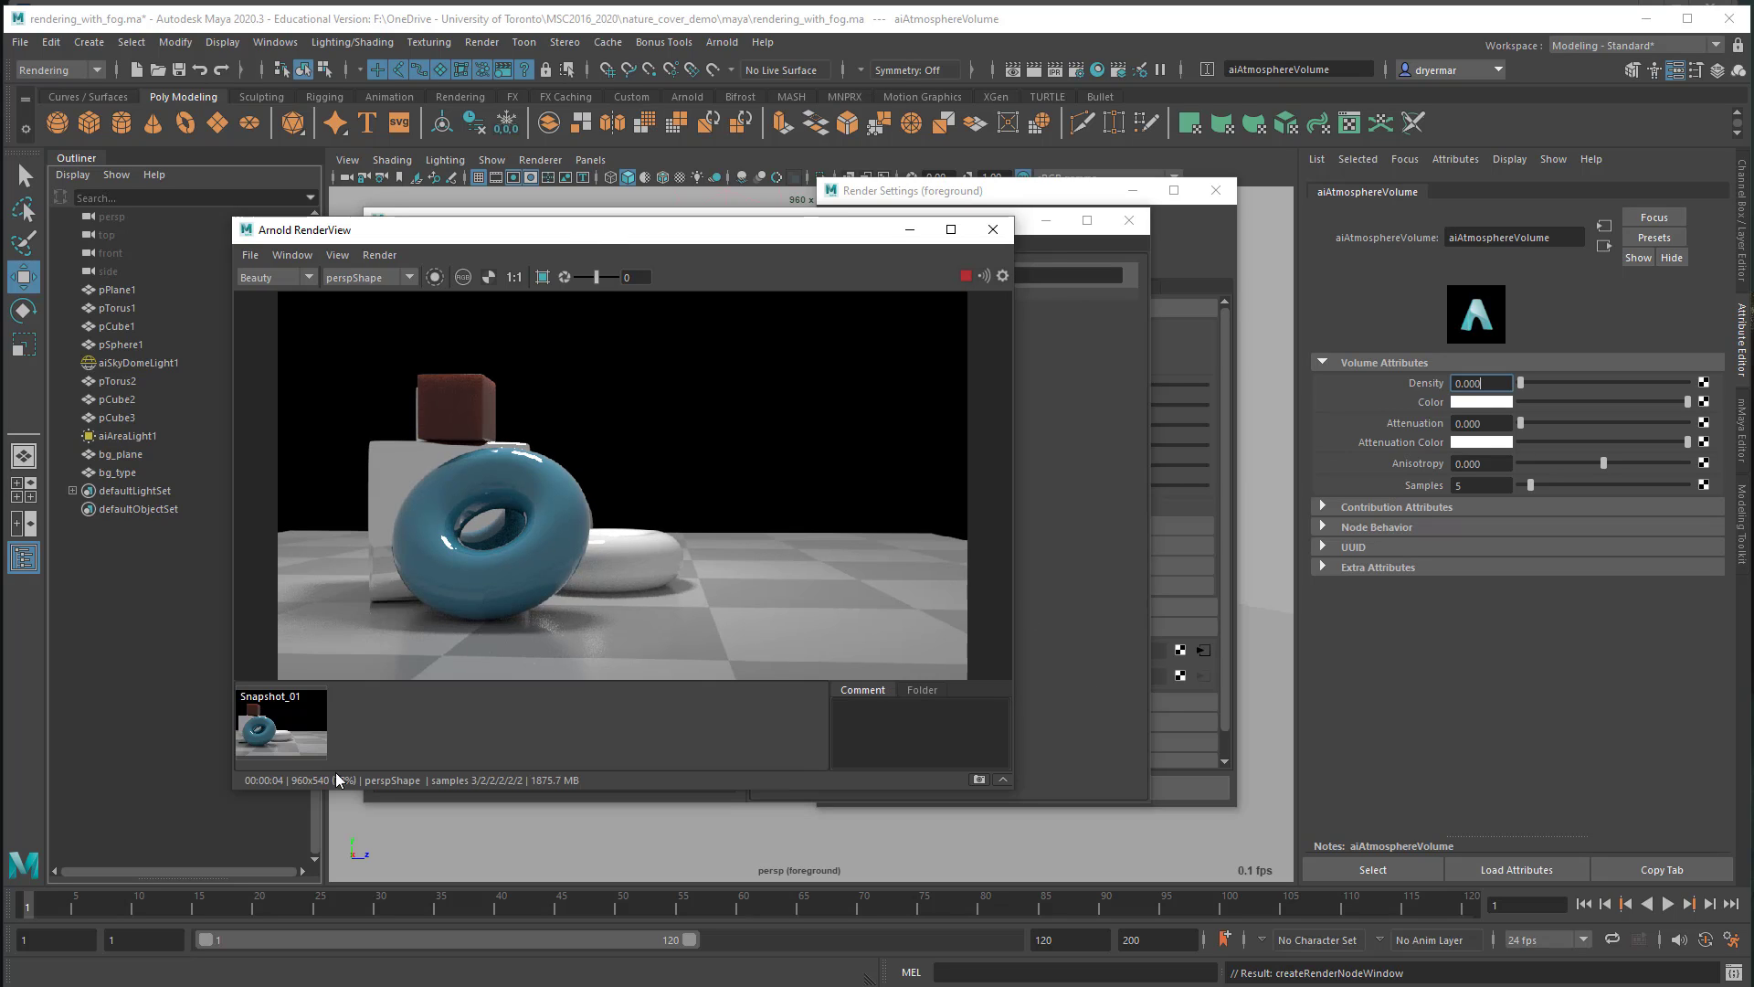
Step: Switch to the master scene layer with the RenderView still open, let it render and store a second snapshot
left_click_drag(740, 245, 892, 362)
left_click(702, 297)
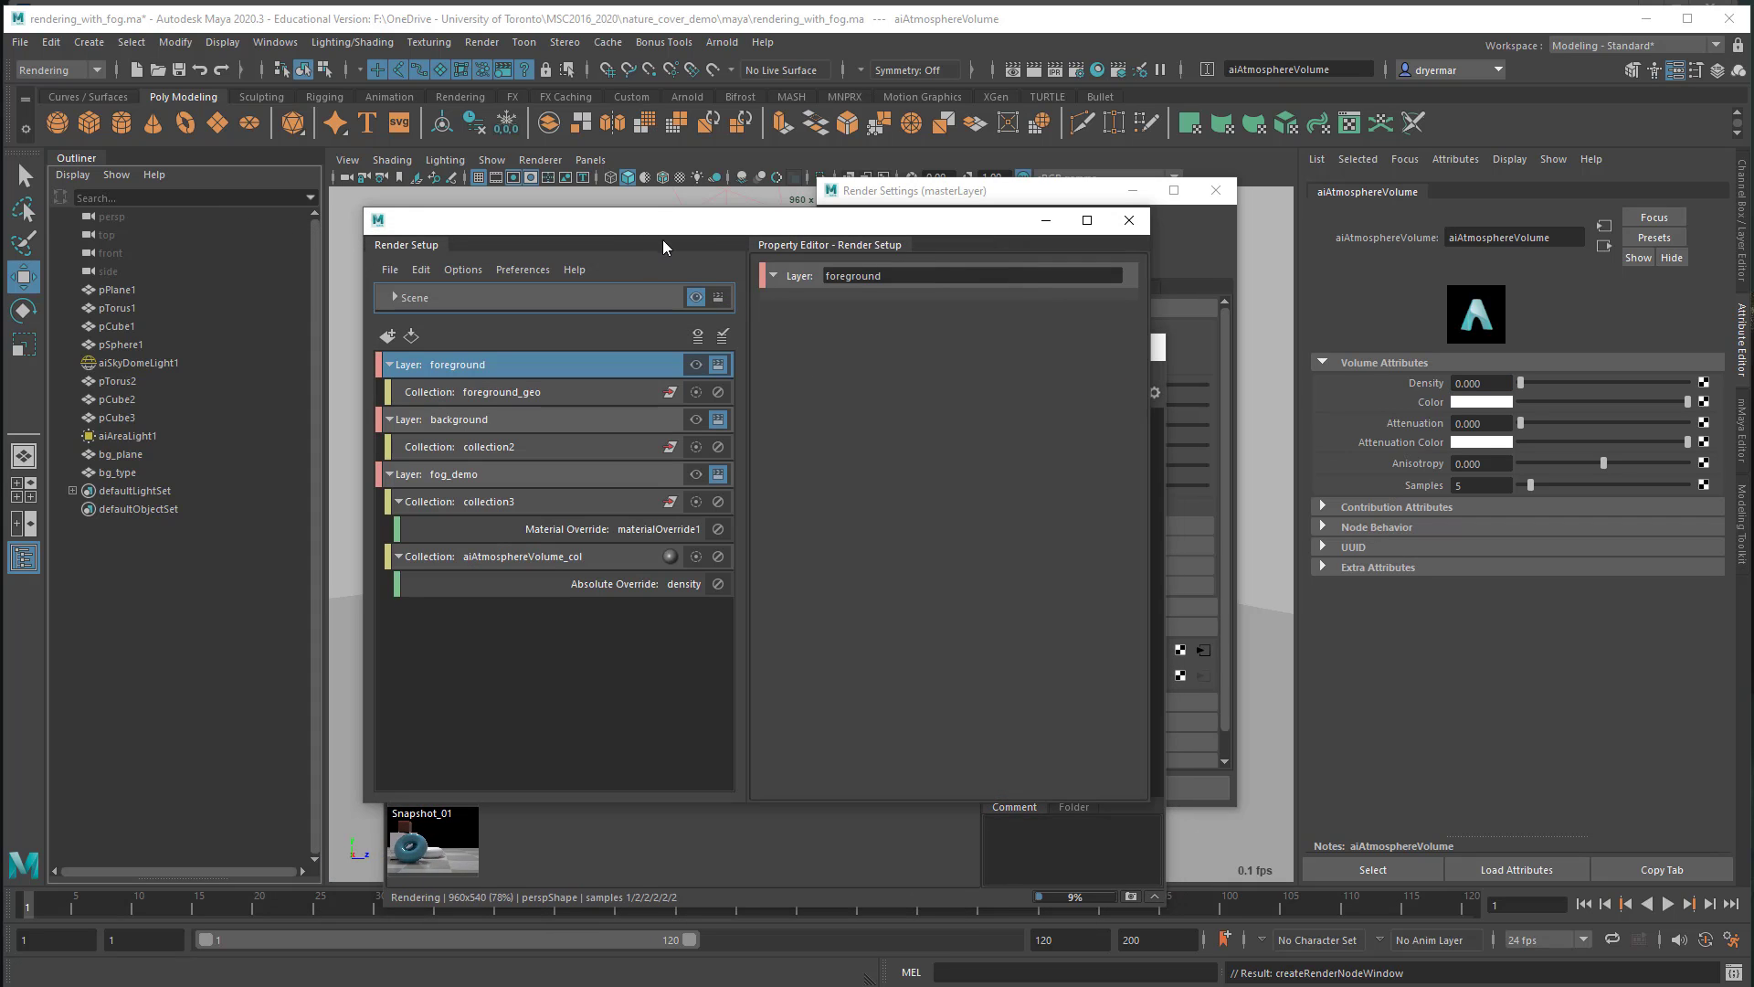
left_click(715, 856)
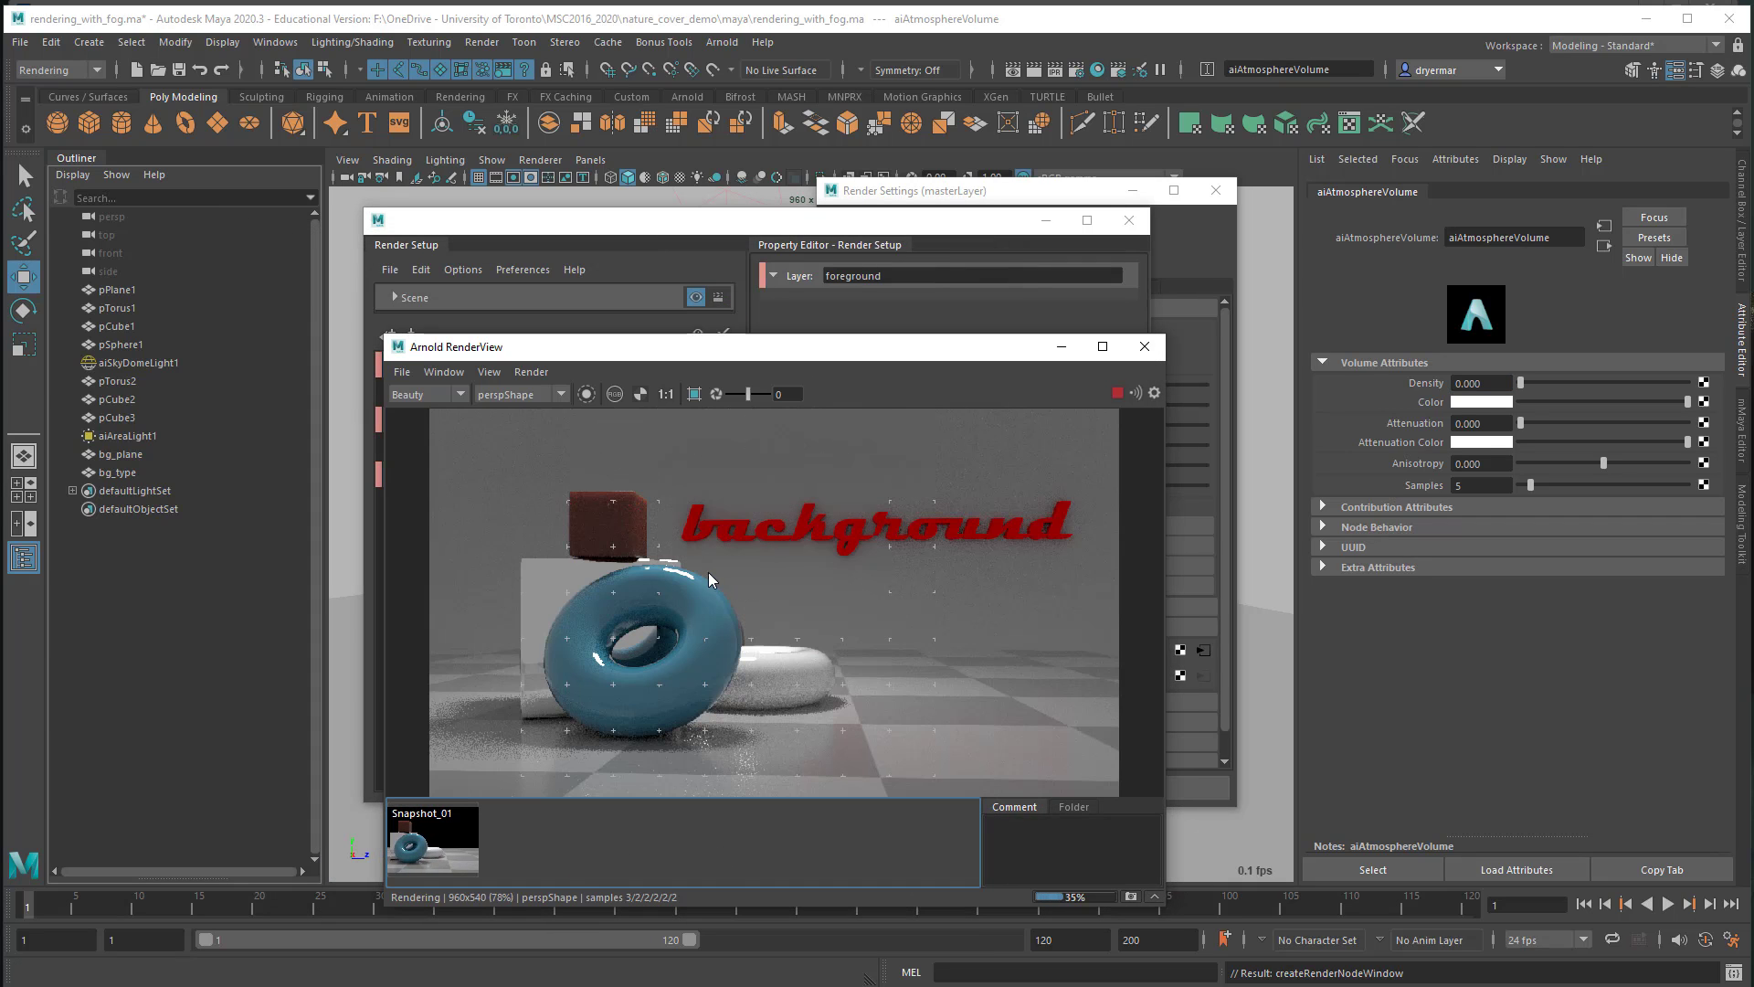
left_click_drag(756, 346, 802, 136)
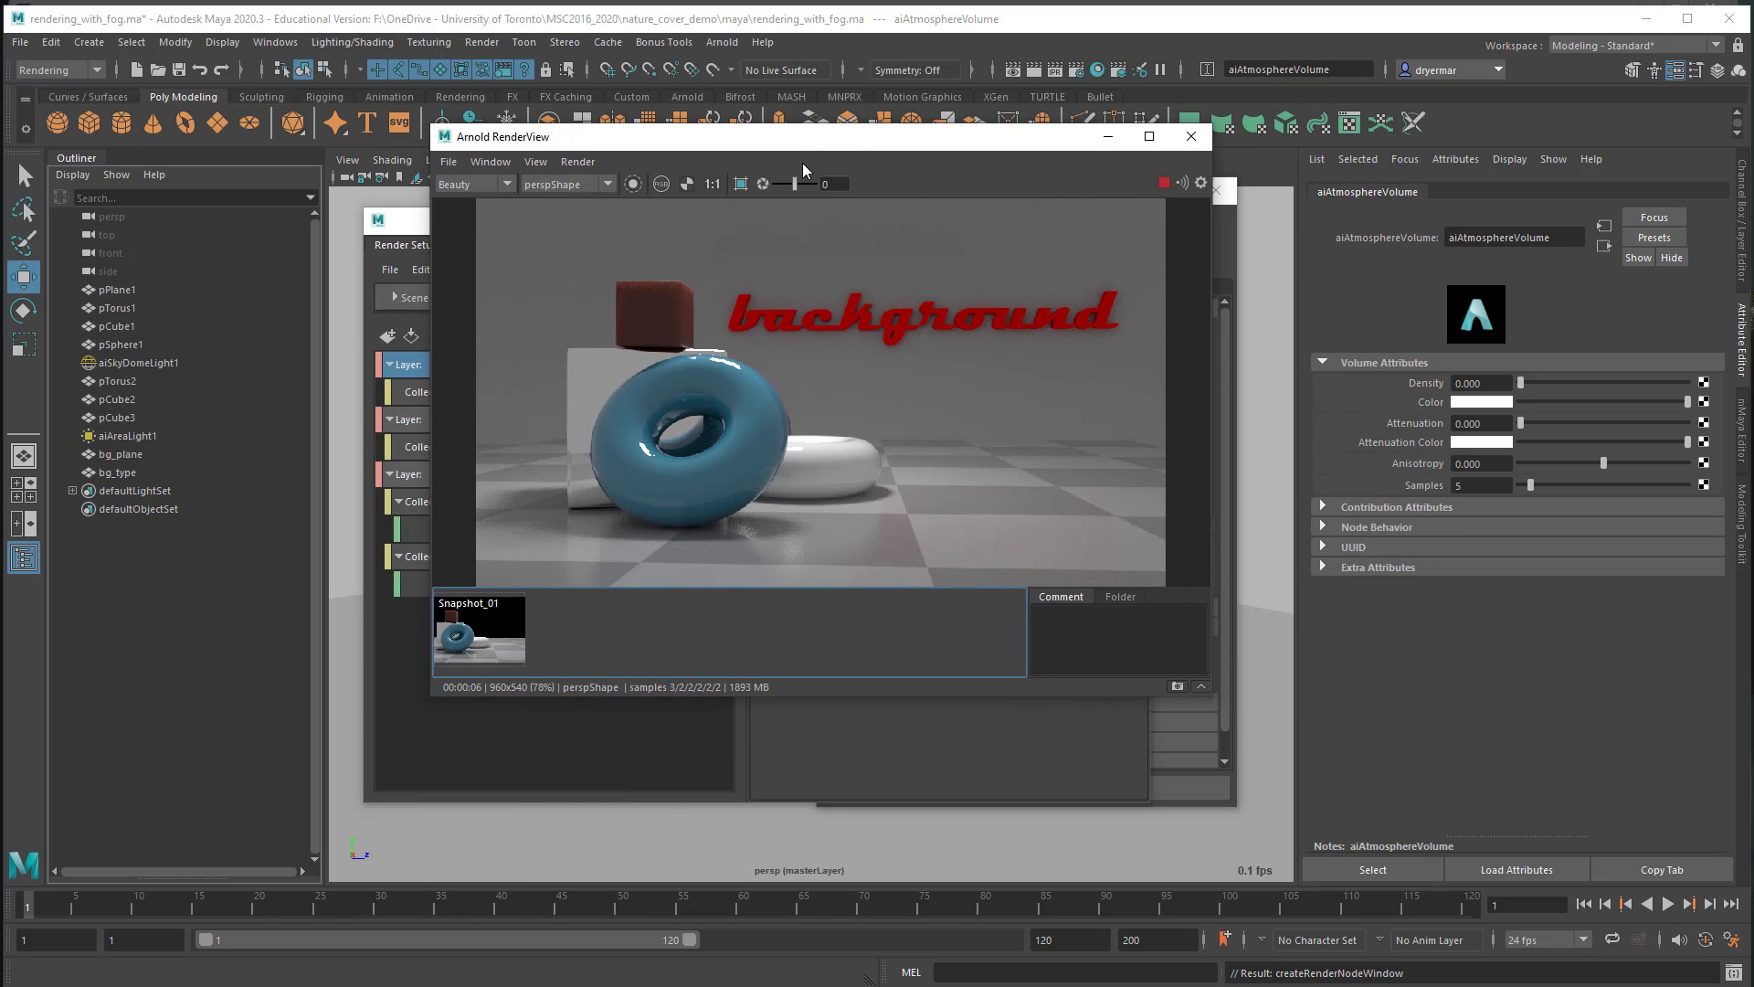
left_click(1178, 686)
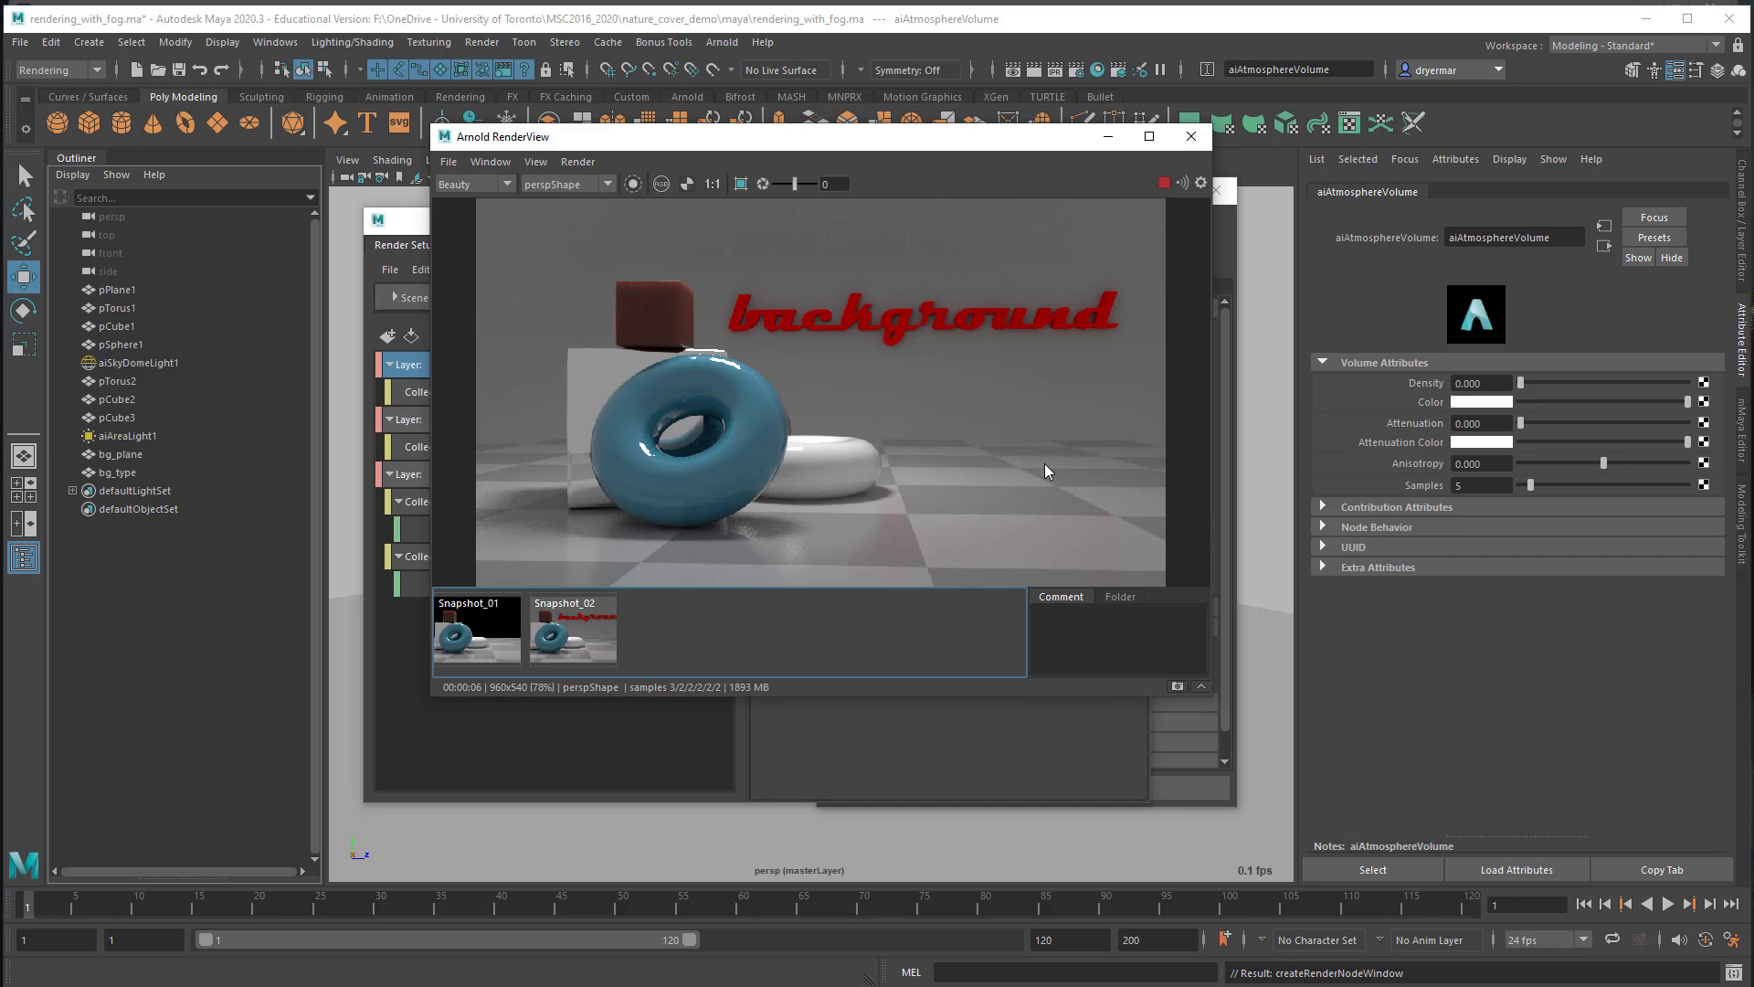
Step: Compare the foreground and master layer snapshots by switching repeatedly between them in the RenderView
left_click(590, 629)
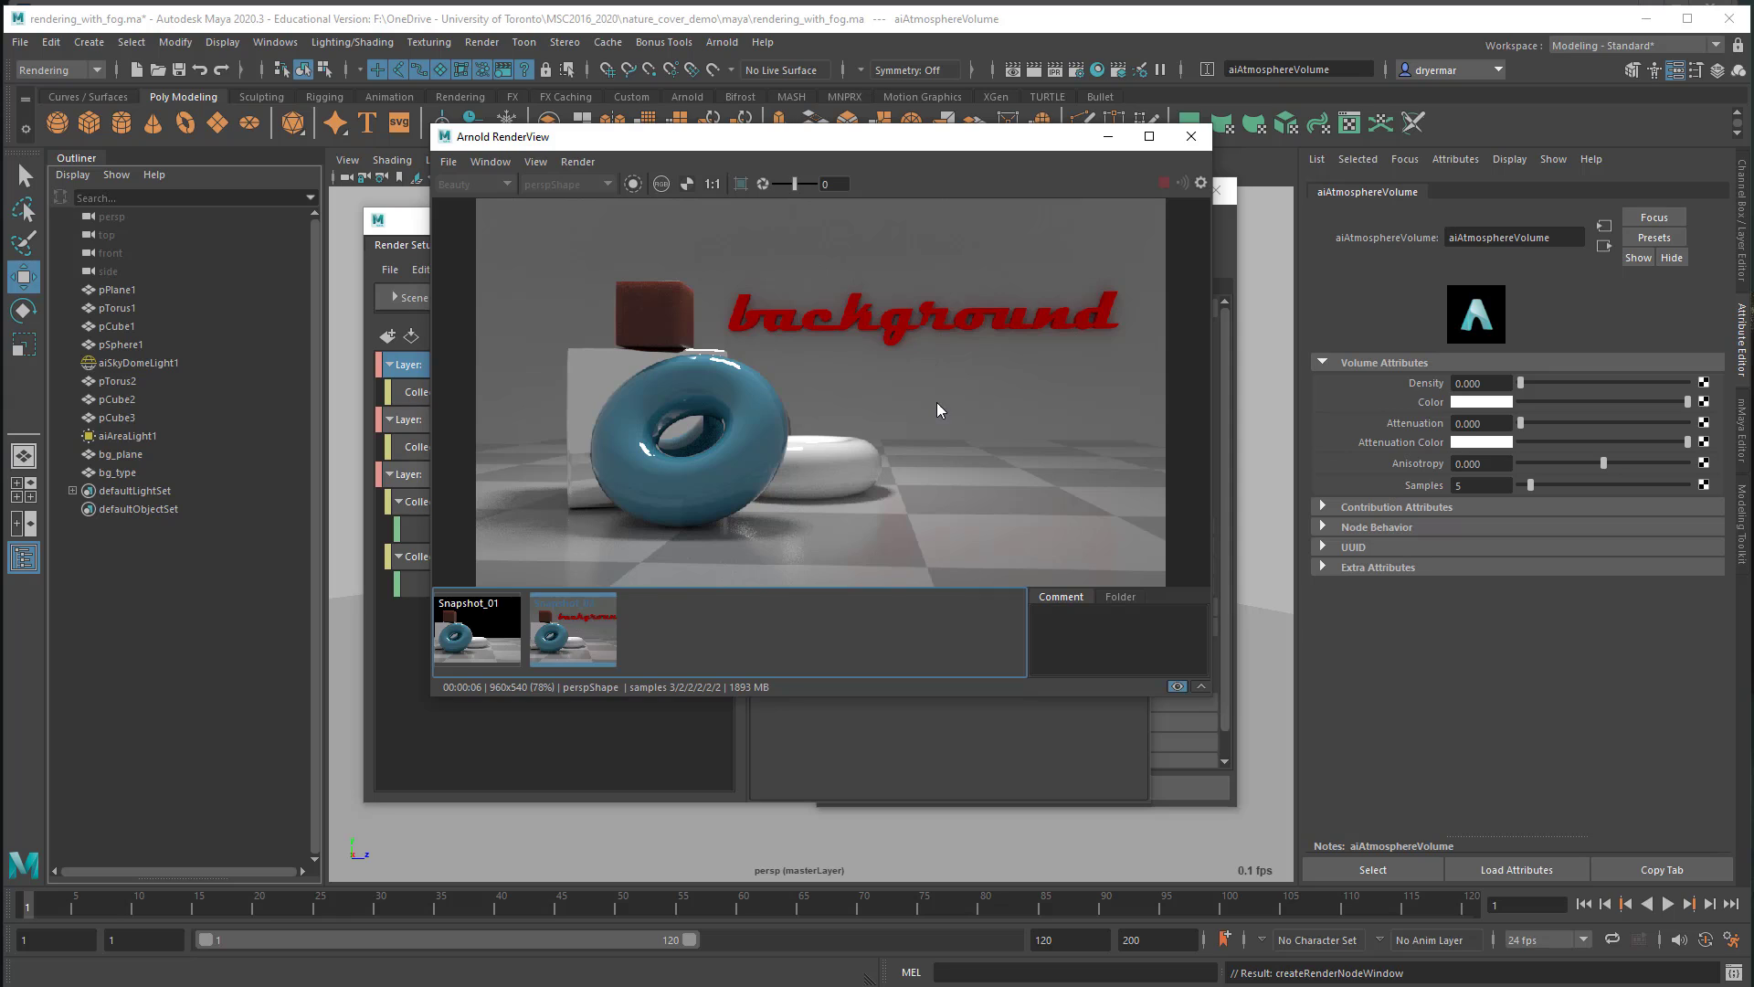
left_click(485, 637)
left_click(547, 645)
left_click(465, 642)
left_click(543, 648)
left_click(553, 647)
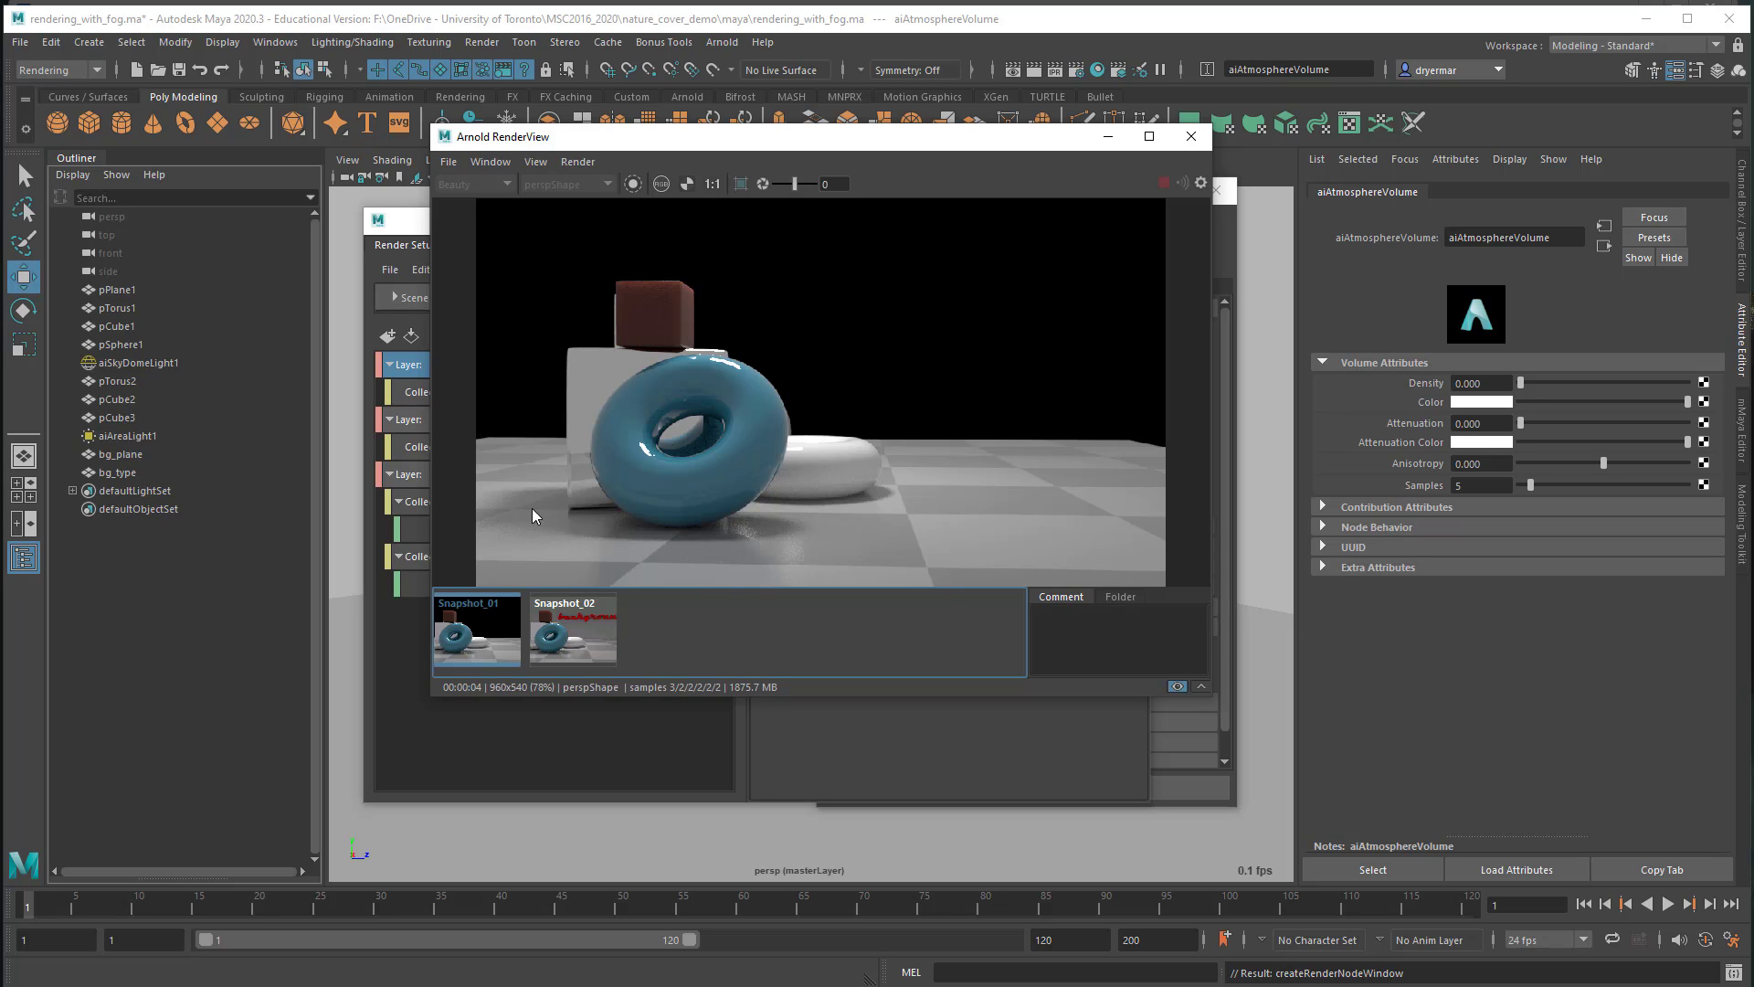
left_click(583, 634)
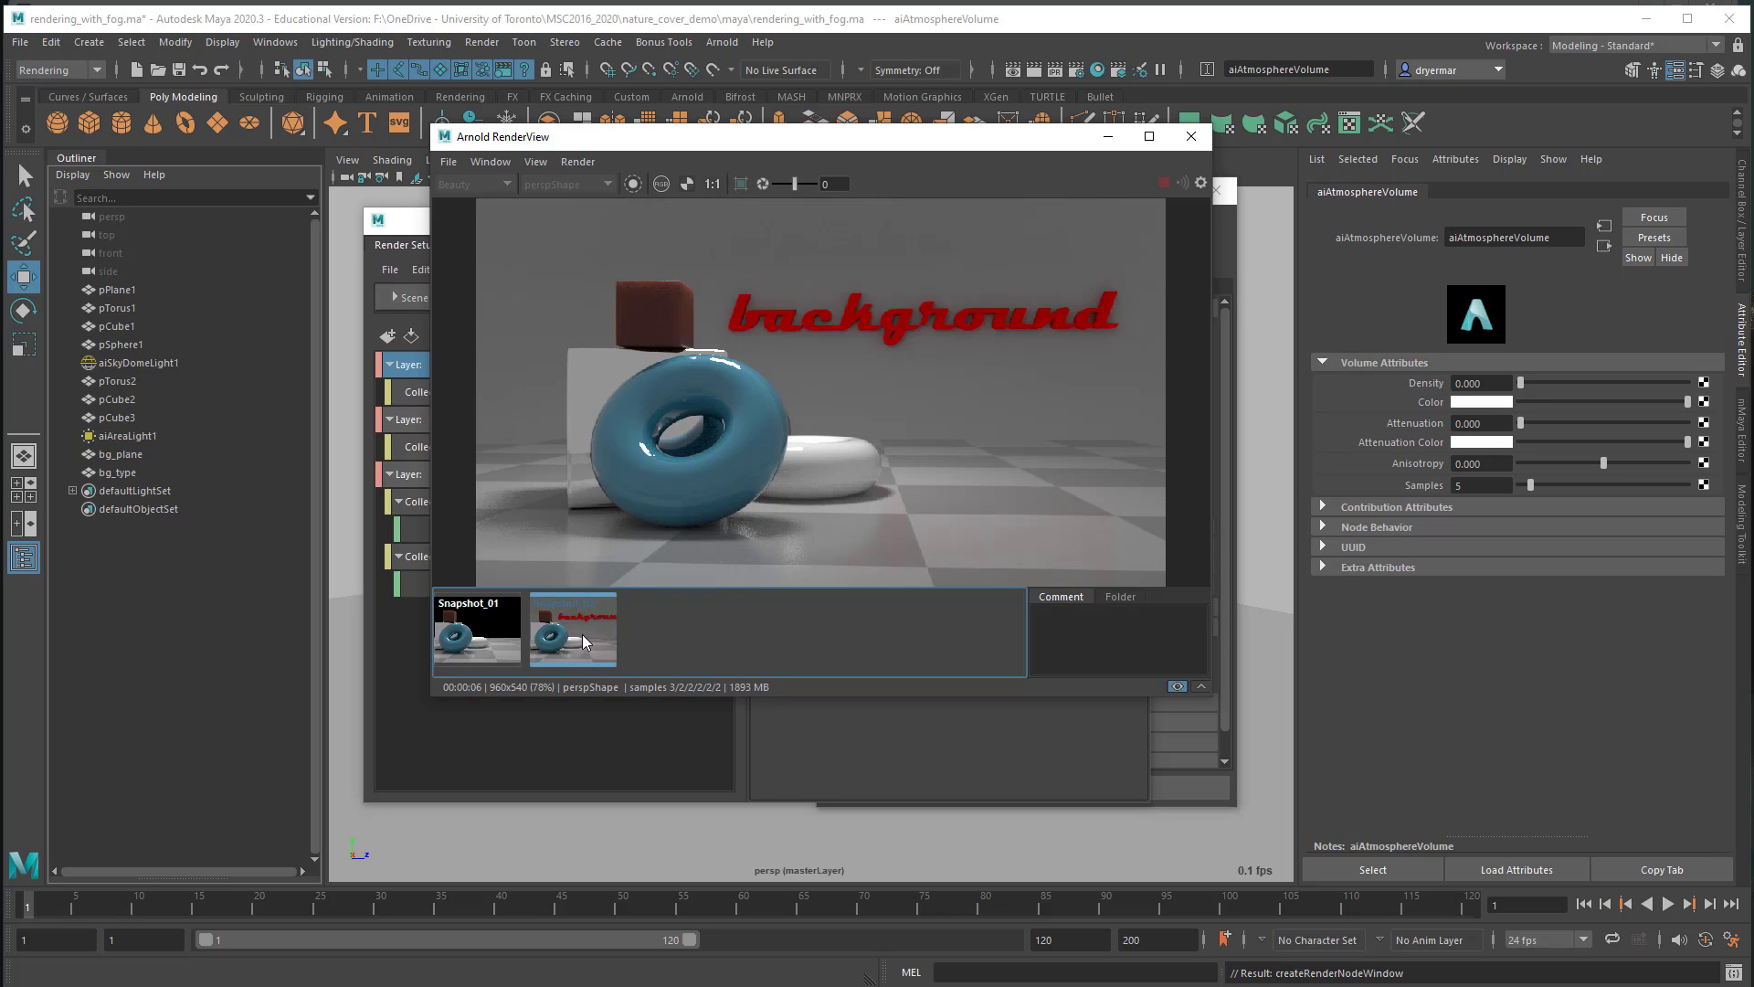
left_click(491, 641)
left_click(574, 640)
left_click(485, 639)
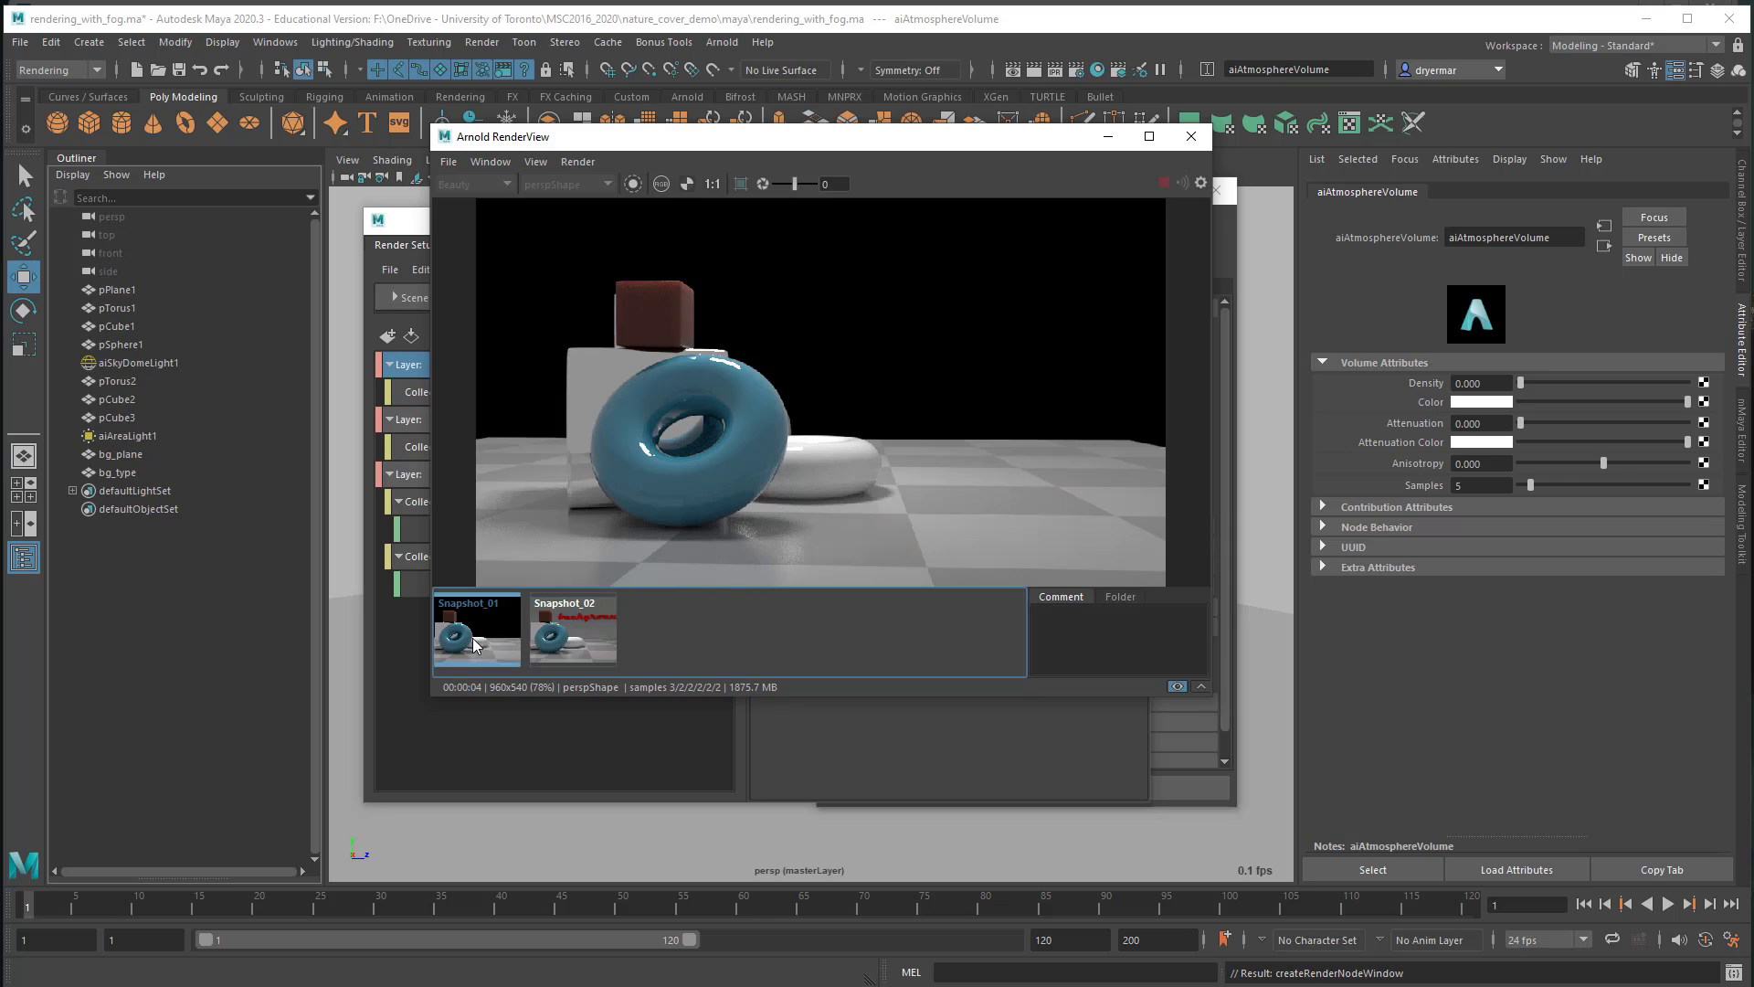
left_click(560, 645)
left_click(475, 644)
left_click(559, 644)
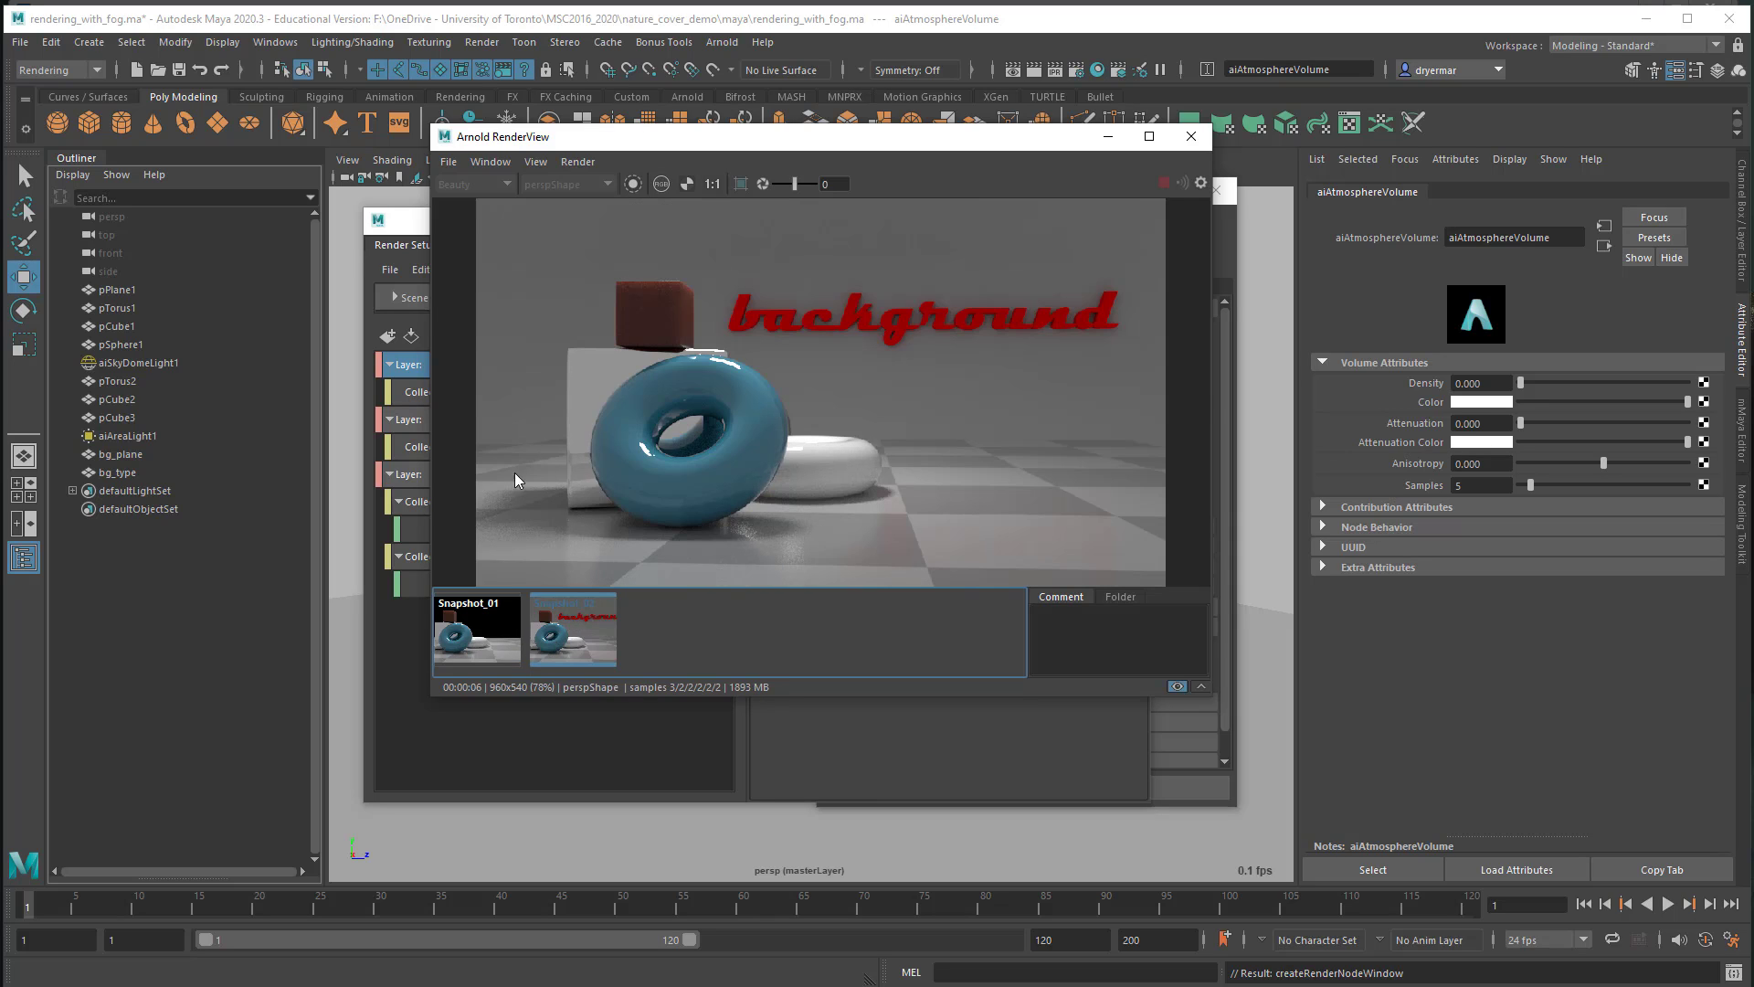
left_click(481, 650)
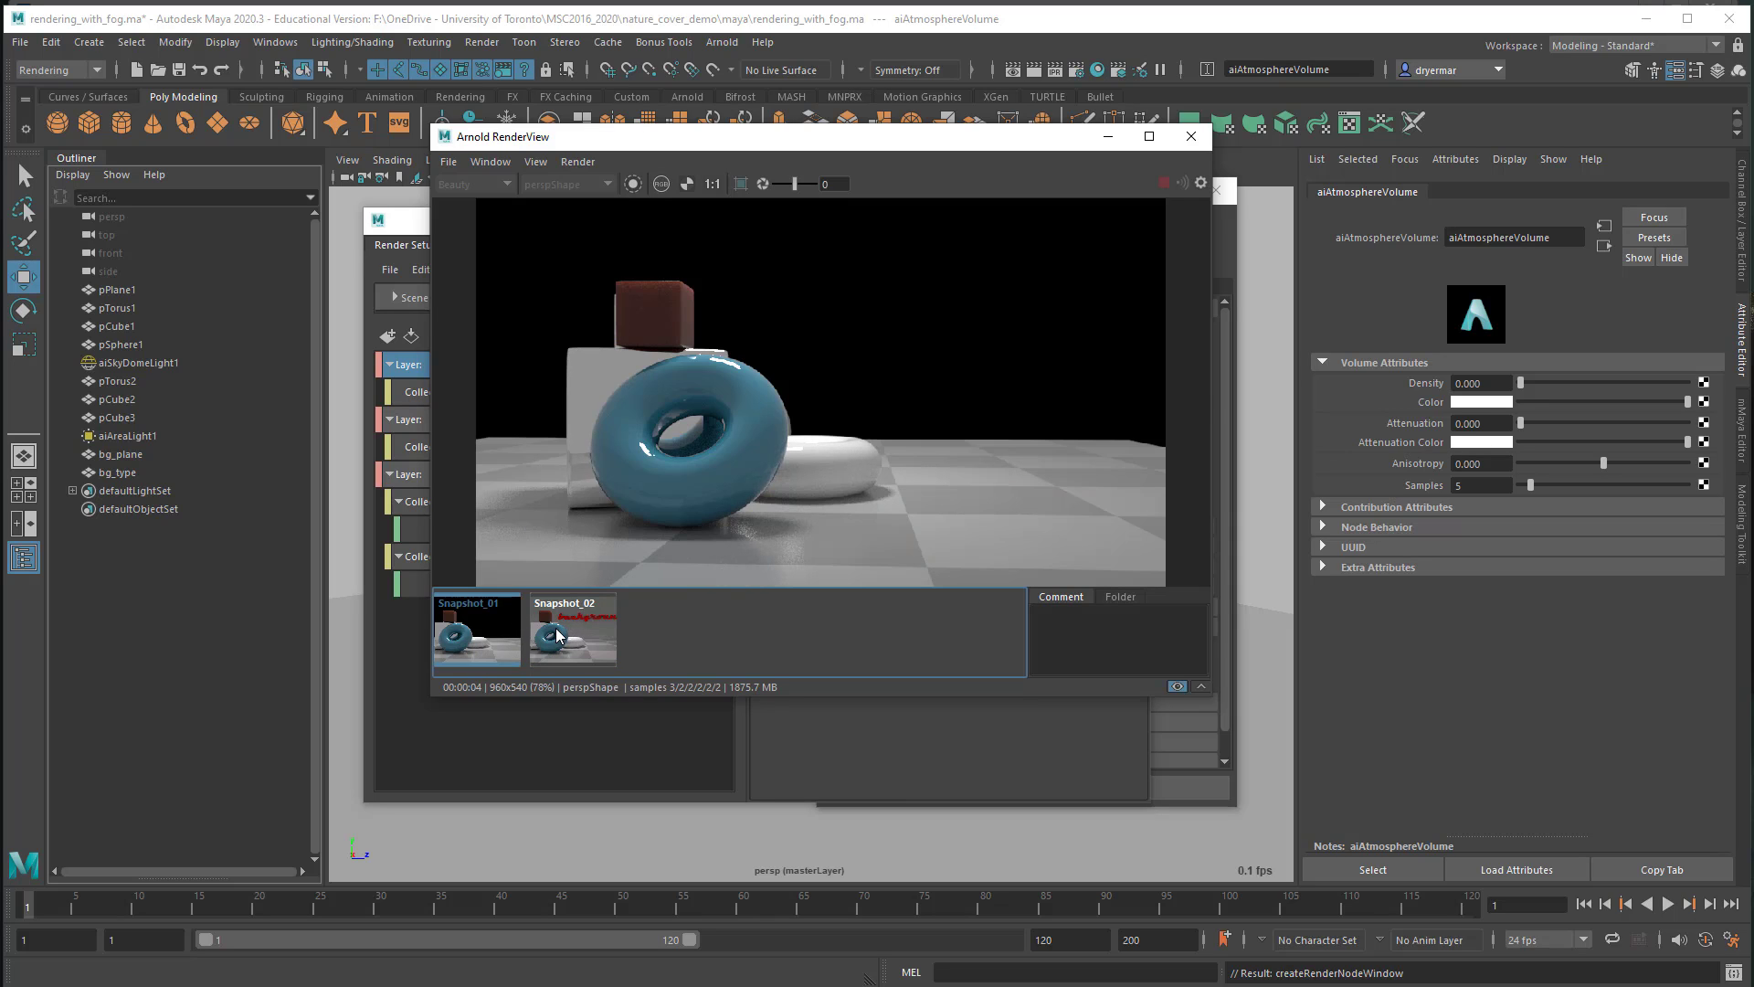
Step: View both stored snapshots once more, return to the live render and close the RenderView
left_click(565, 636)
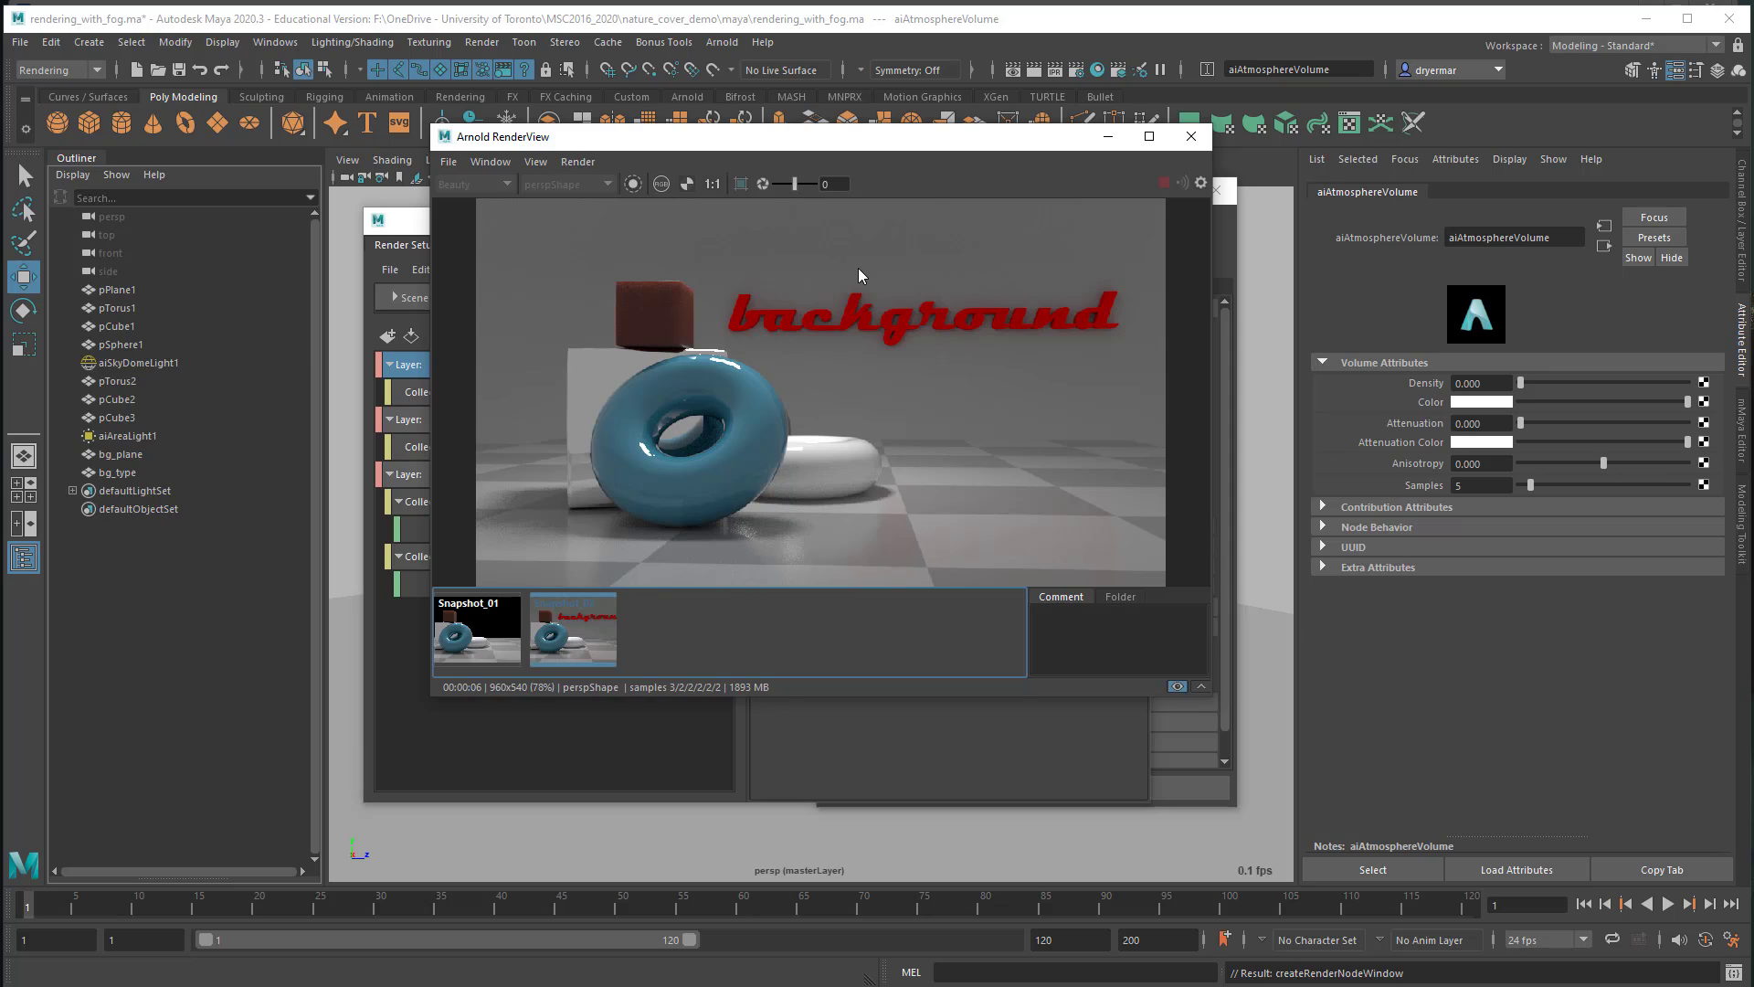
left_click(459, 649)
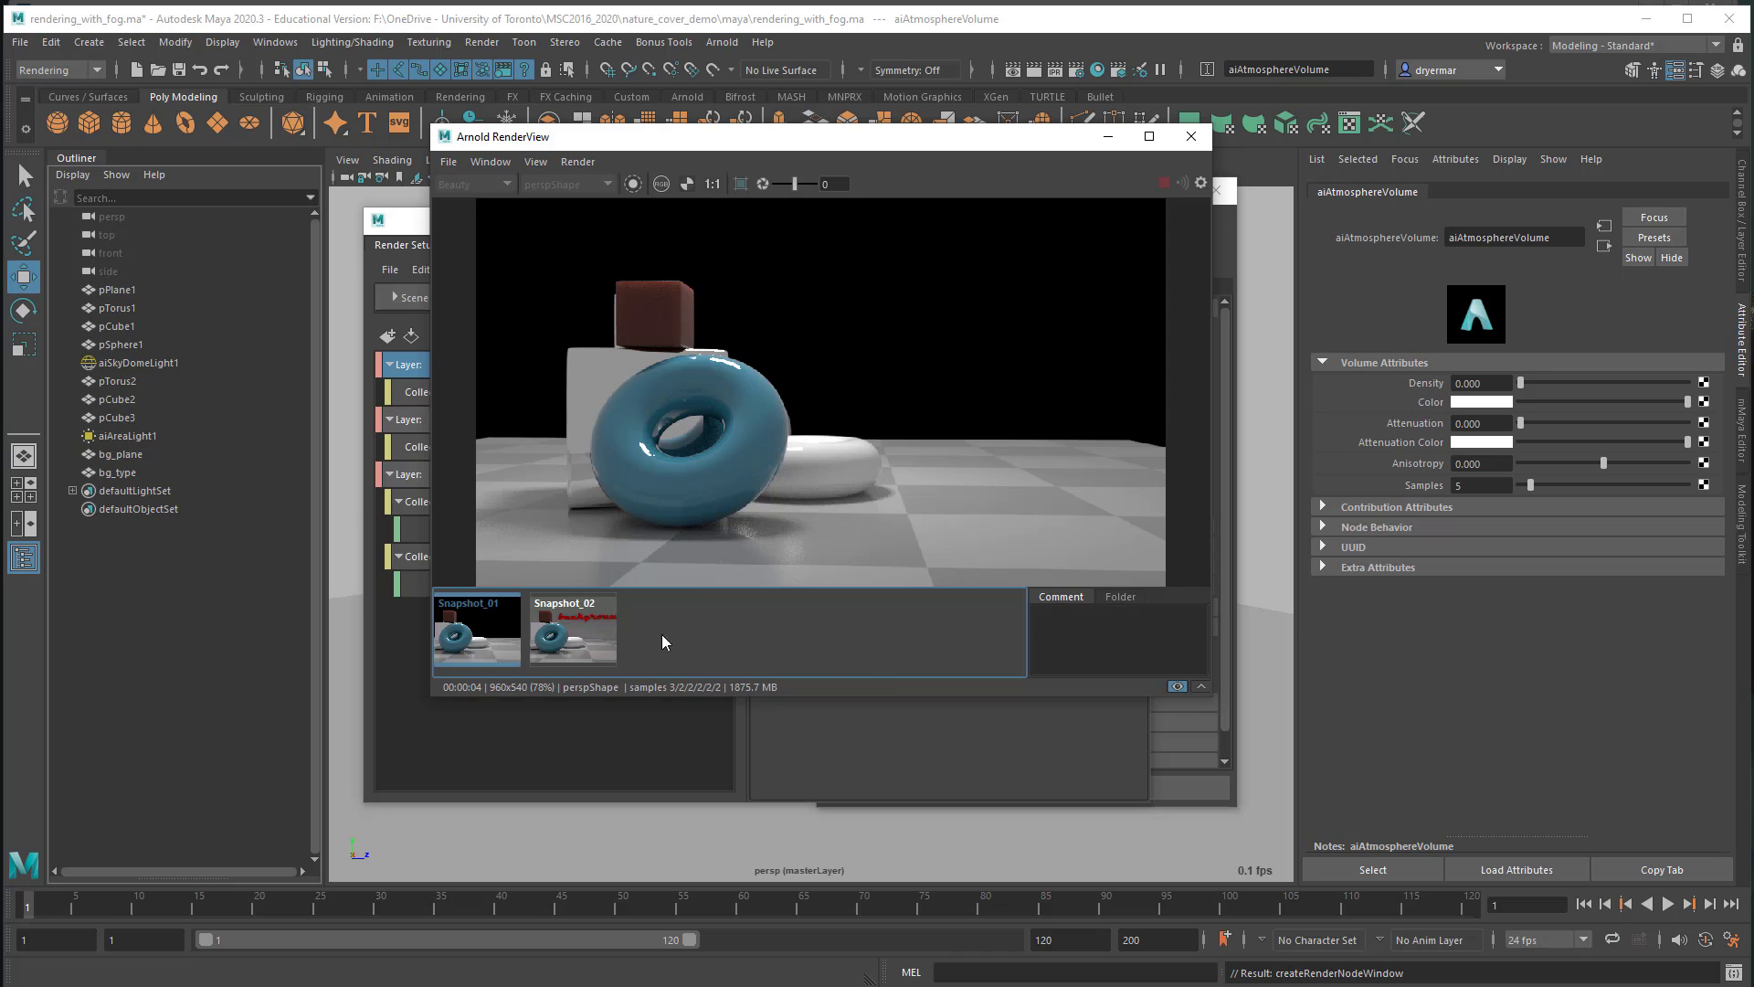
left_click(480, 632)
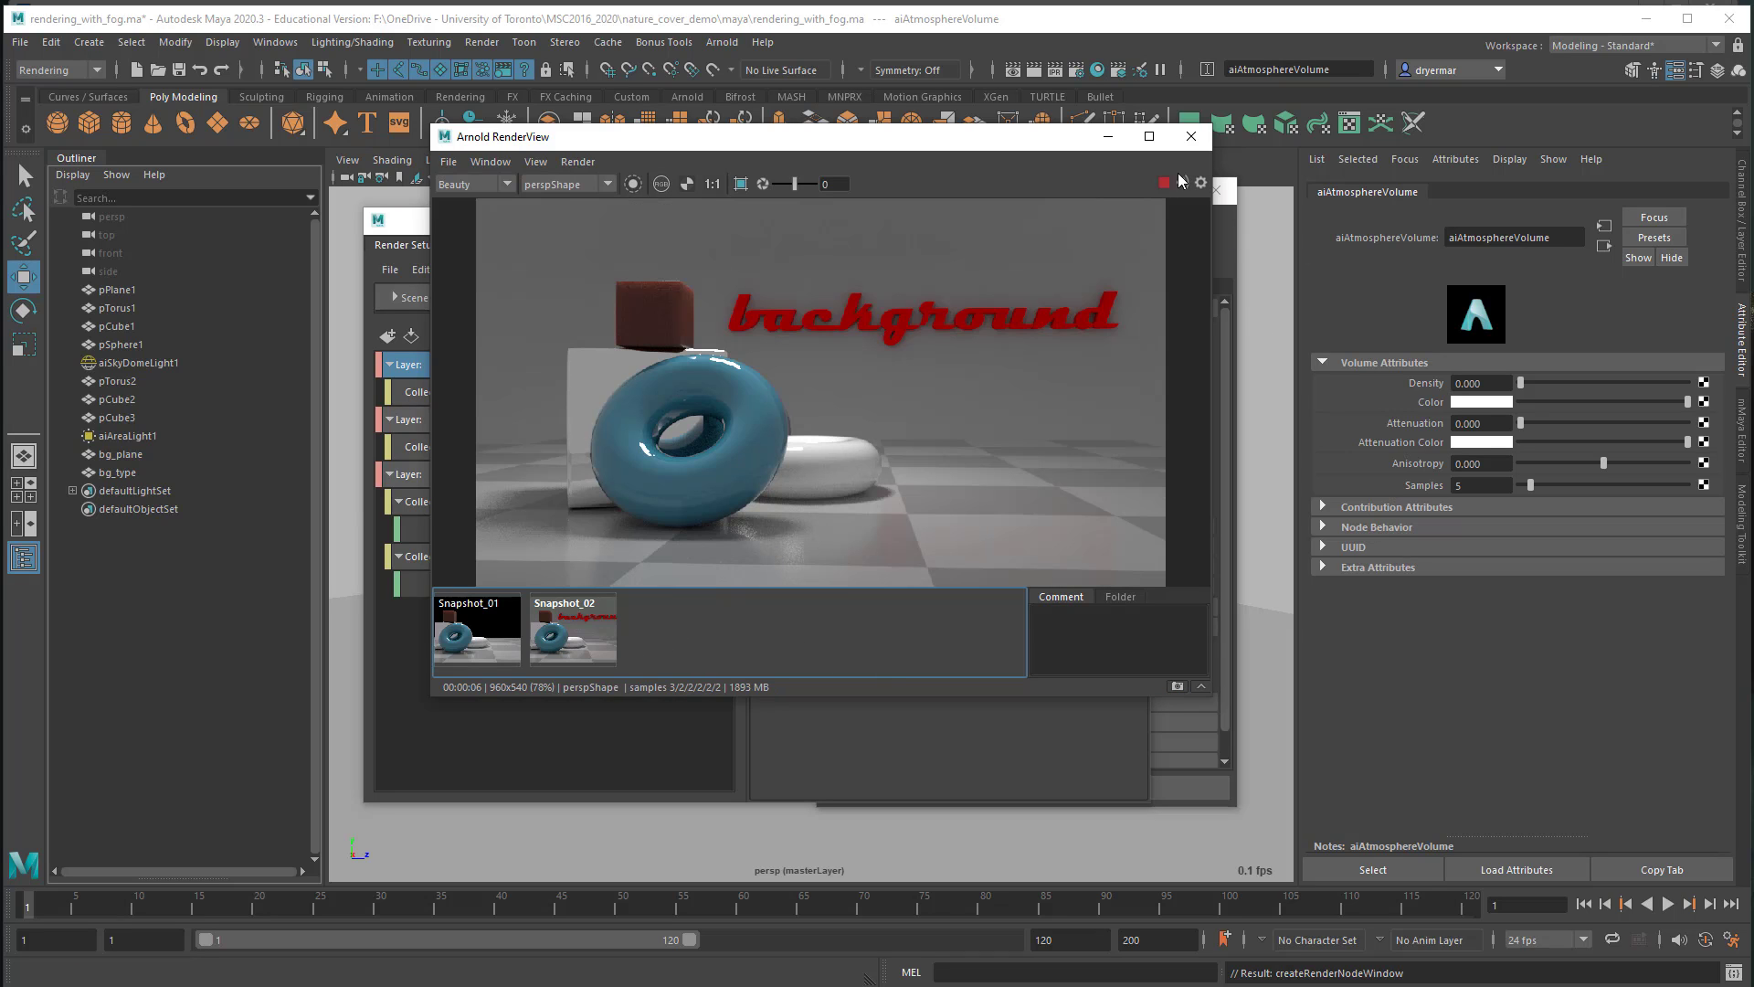
left_click(1191, 136)
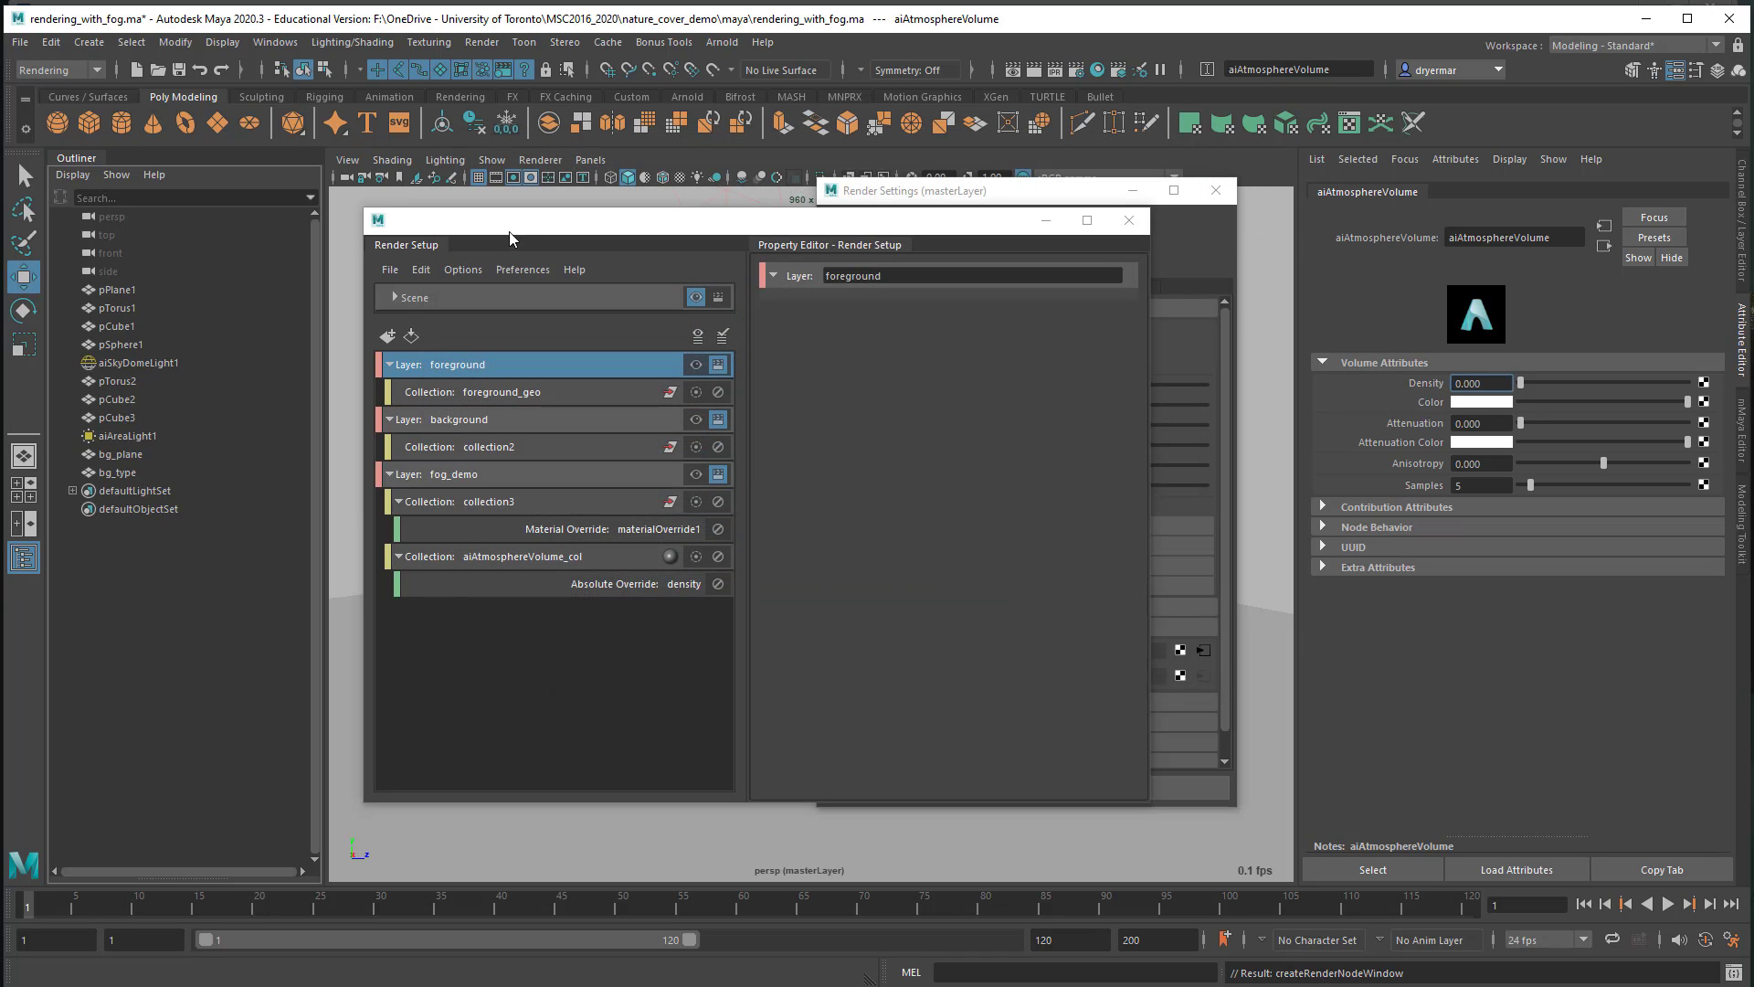
Step: Create a second collection in the foreground layer and name it bg_geo
mouse_move(509, 232)
left_mouse_down()
mouse_move(564, 236)
mouse_move(530, 245)
left_mouse_up()
left_click(455, 378)
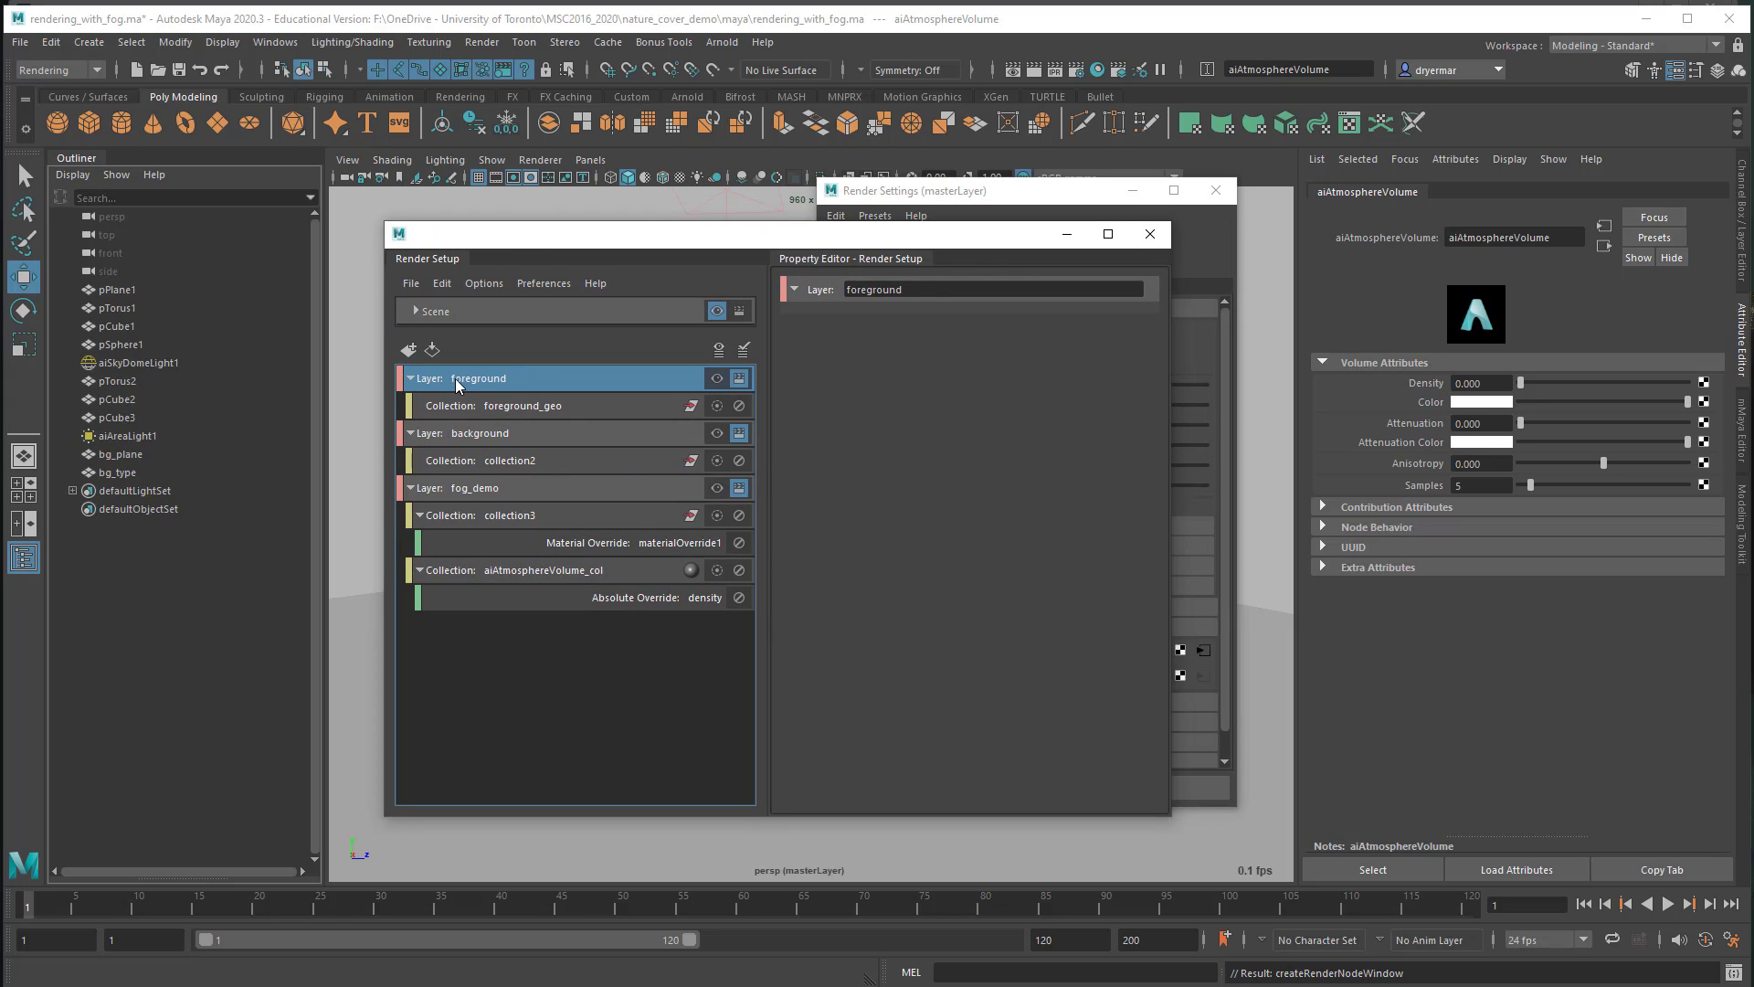
right_click(469, 381)
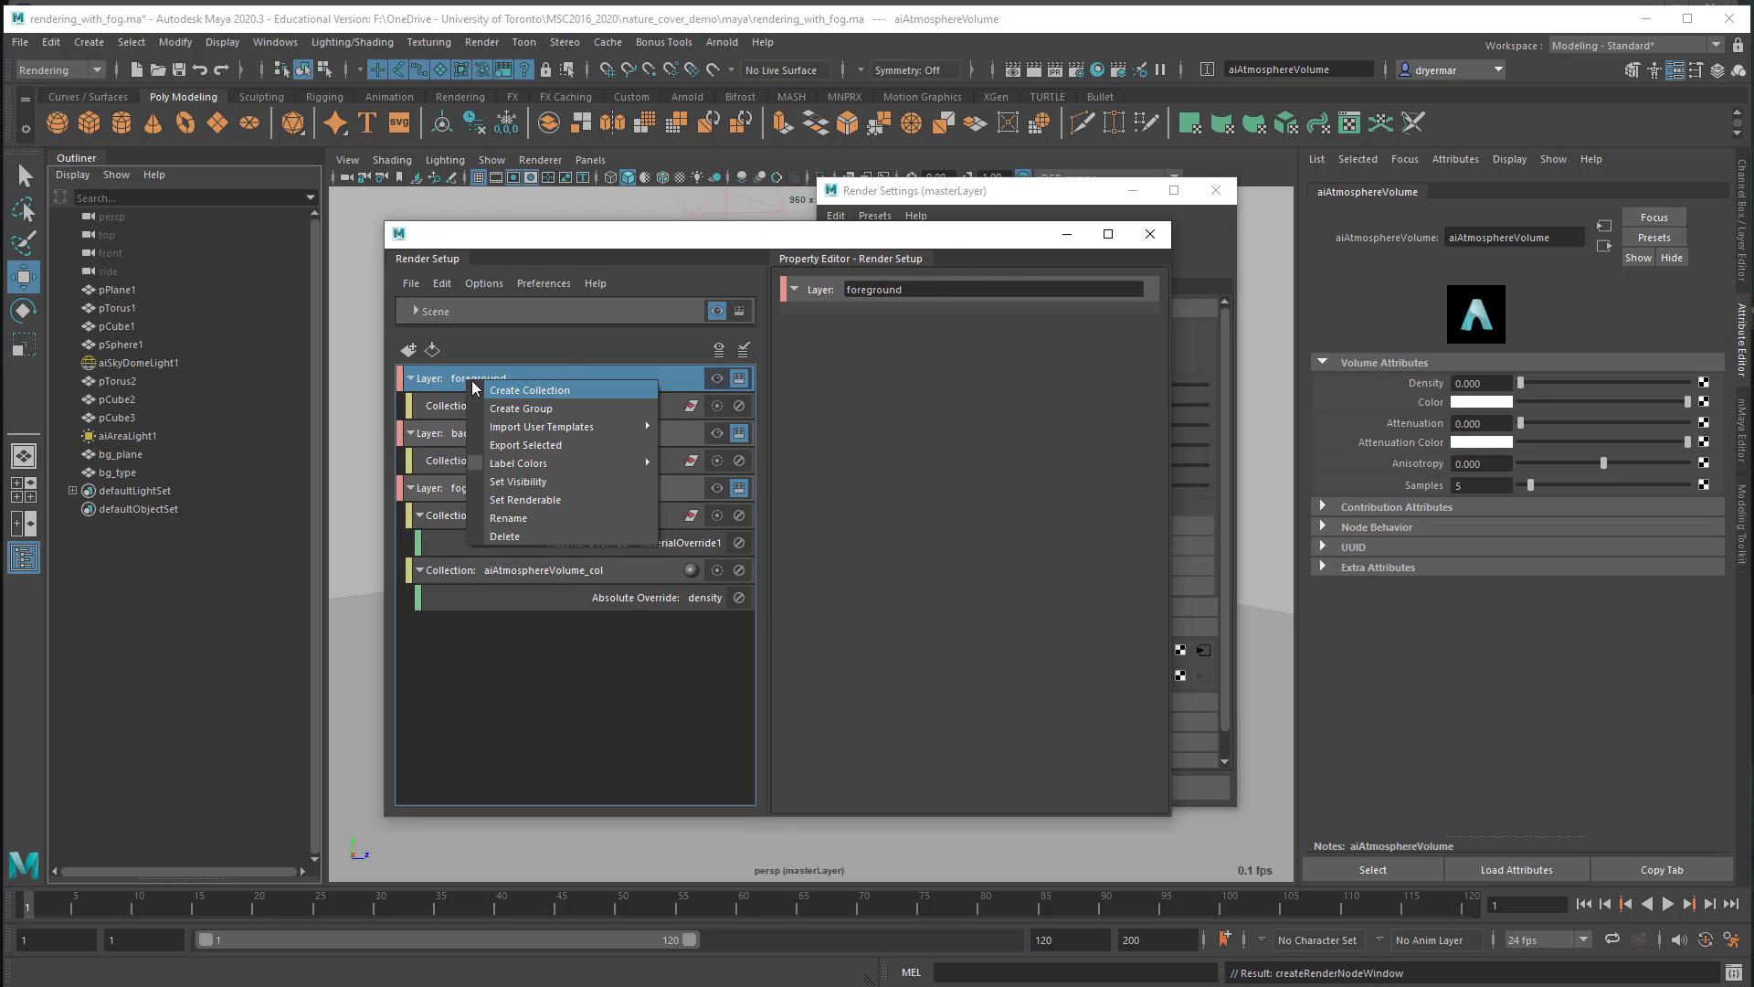
left_click(530, 390)
double_click(542, 434)
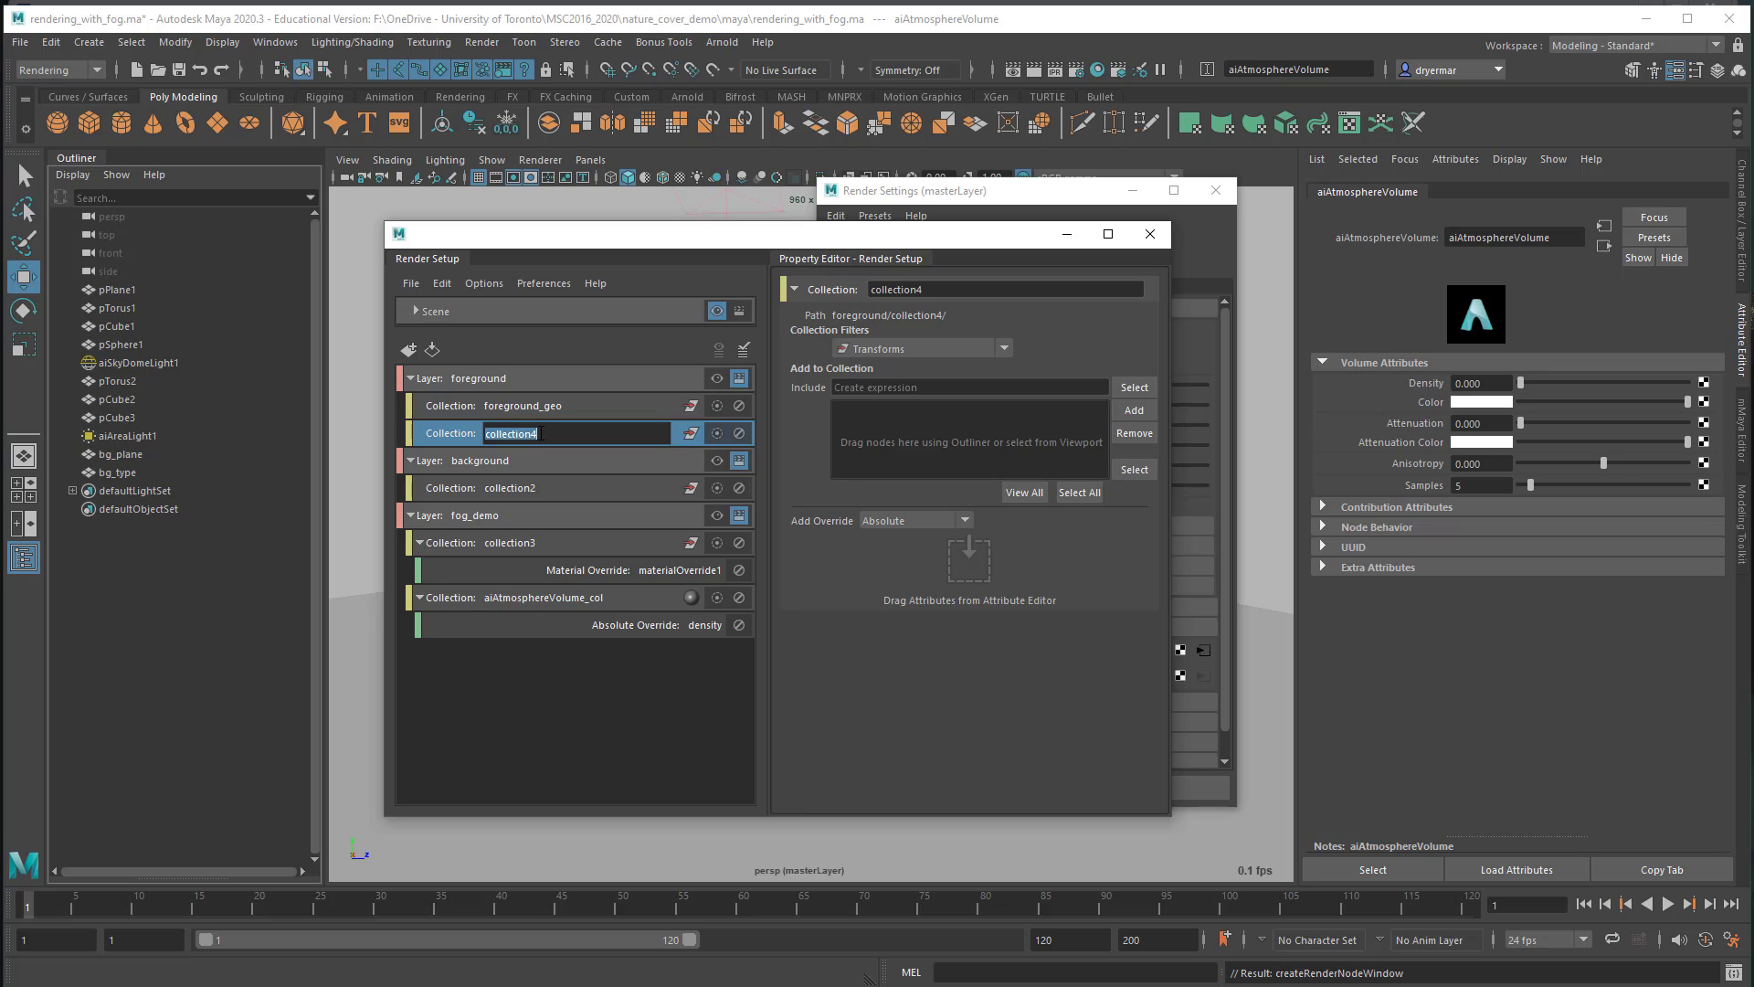
type("bg_geo")
key("Return")
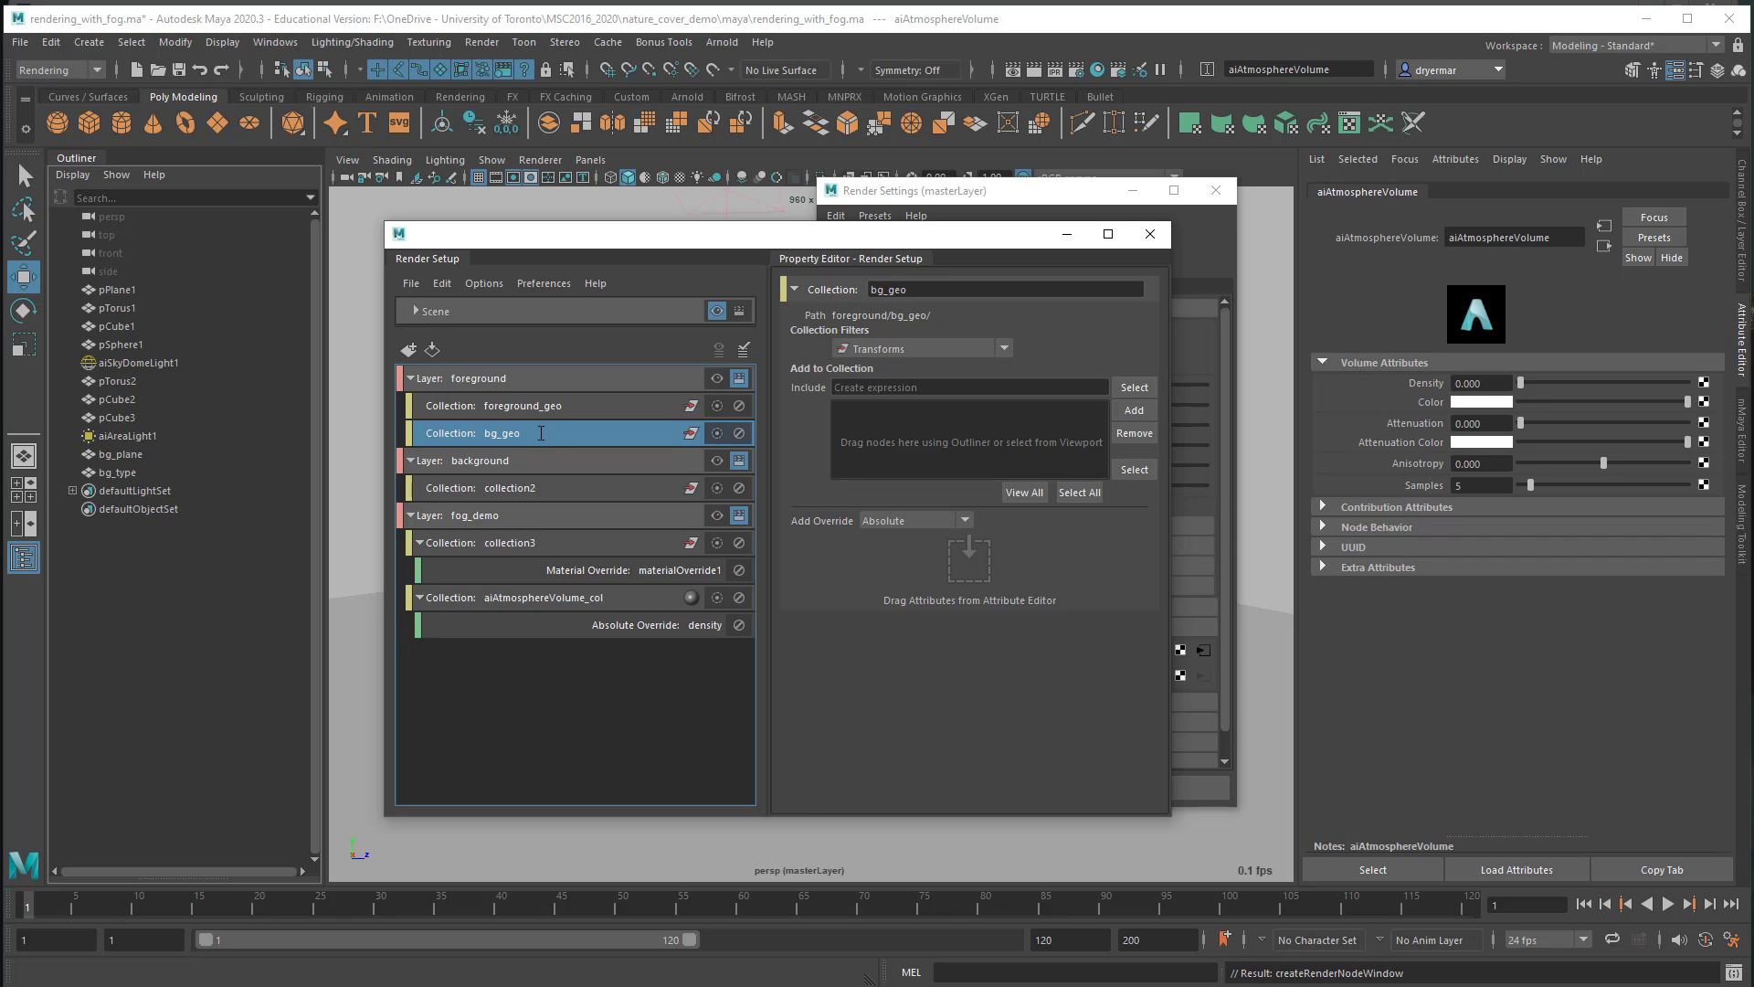
Step: Add the bg_type and bg_plane objects to the bg_geo collection
left_click(137, 471)
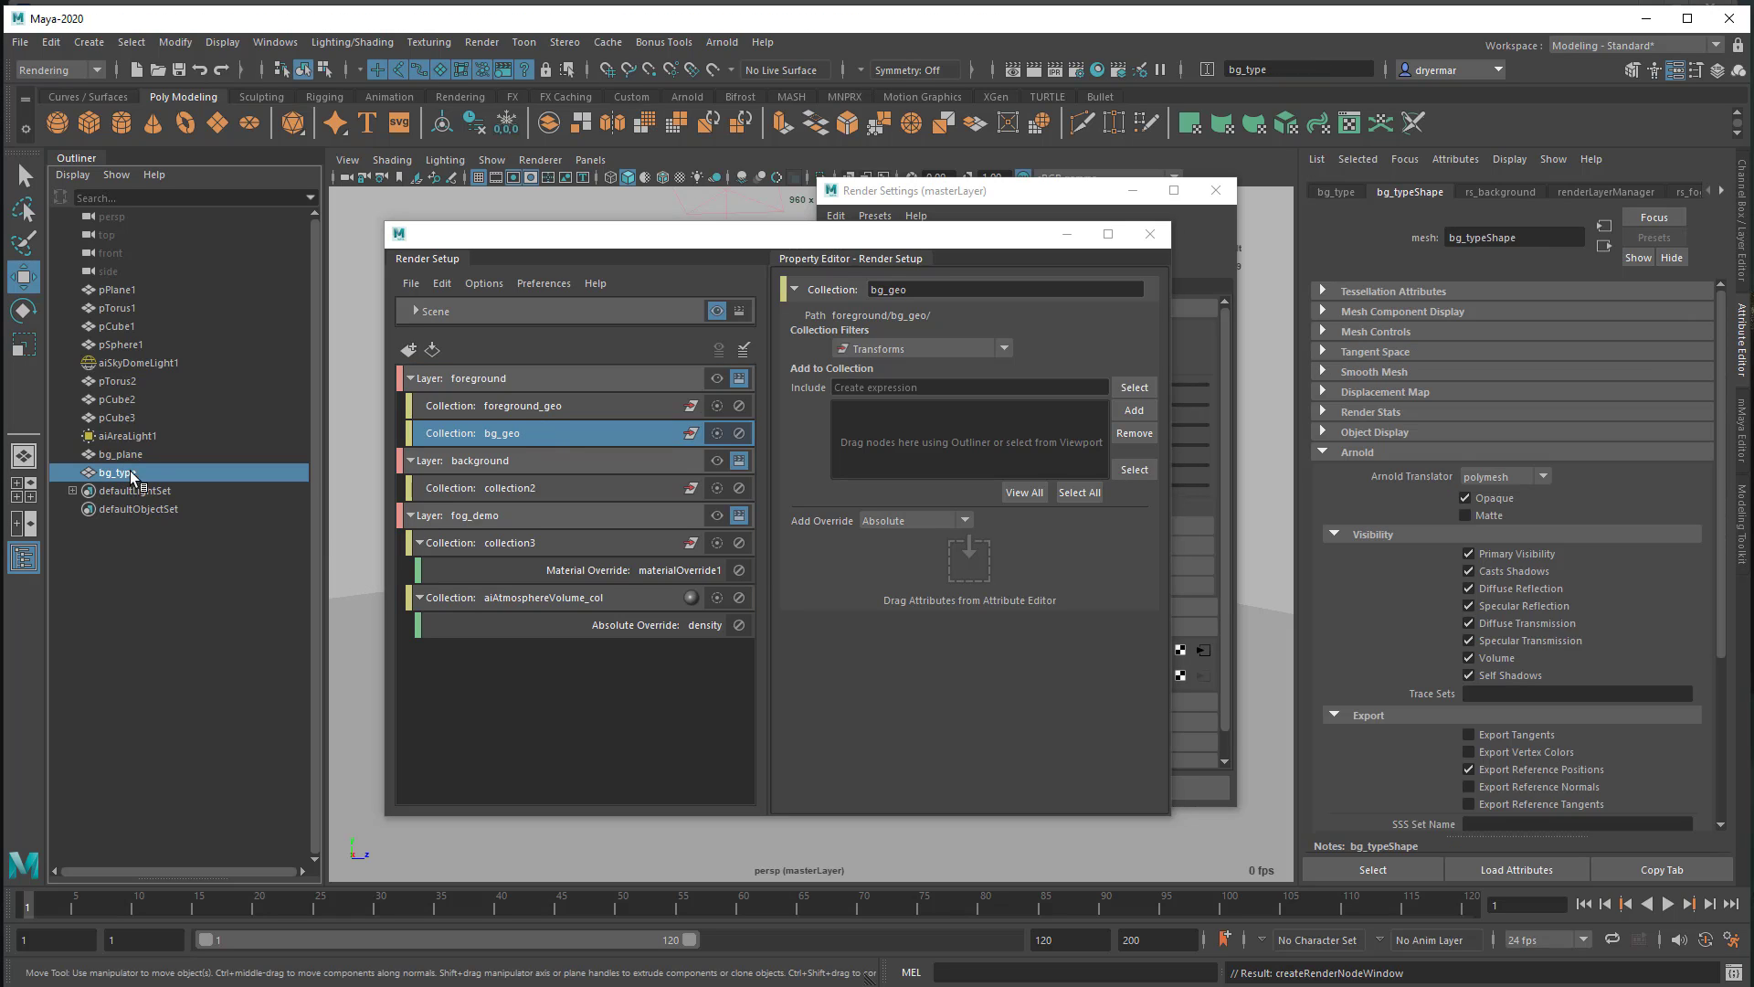
left_click(124, 454, "ctrl")
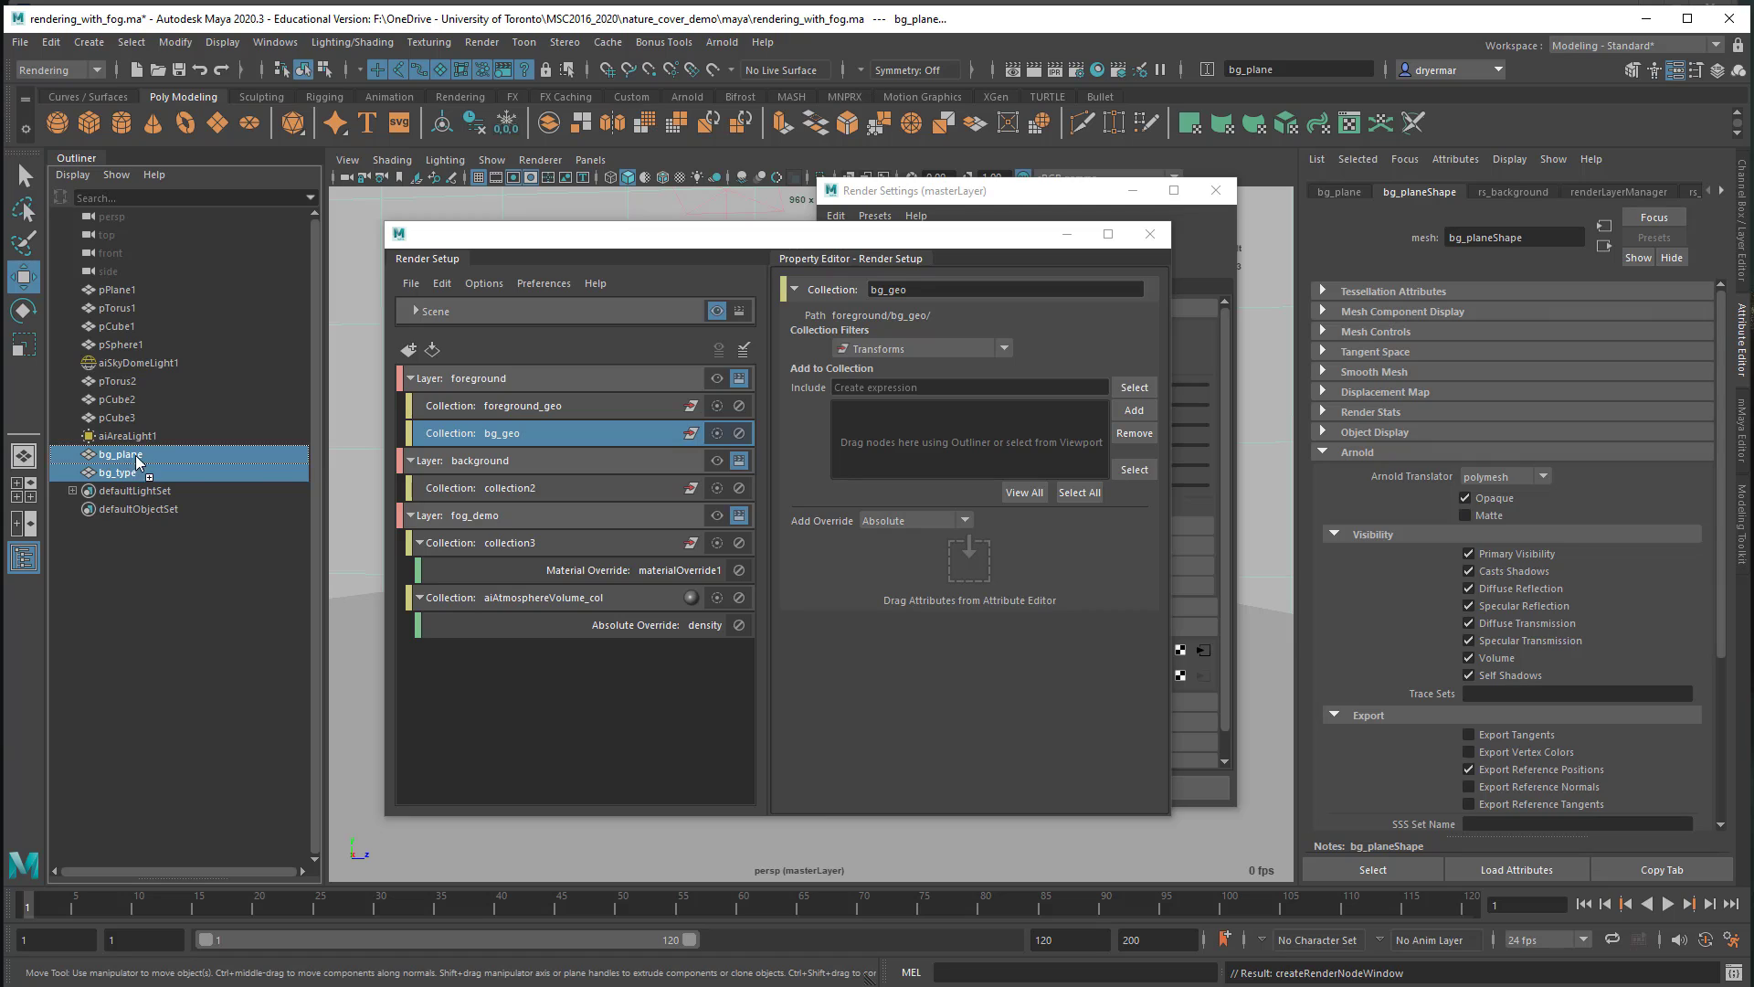
left_click_drag(119, 464, 913, 422)
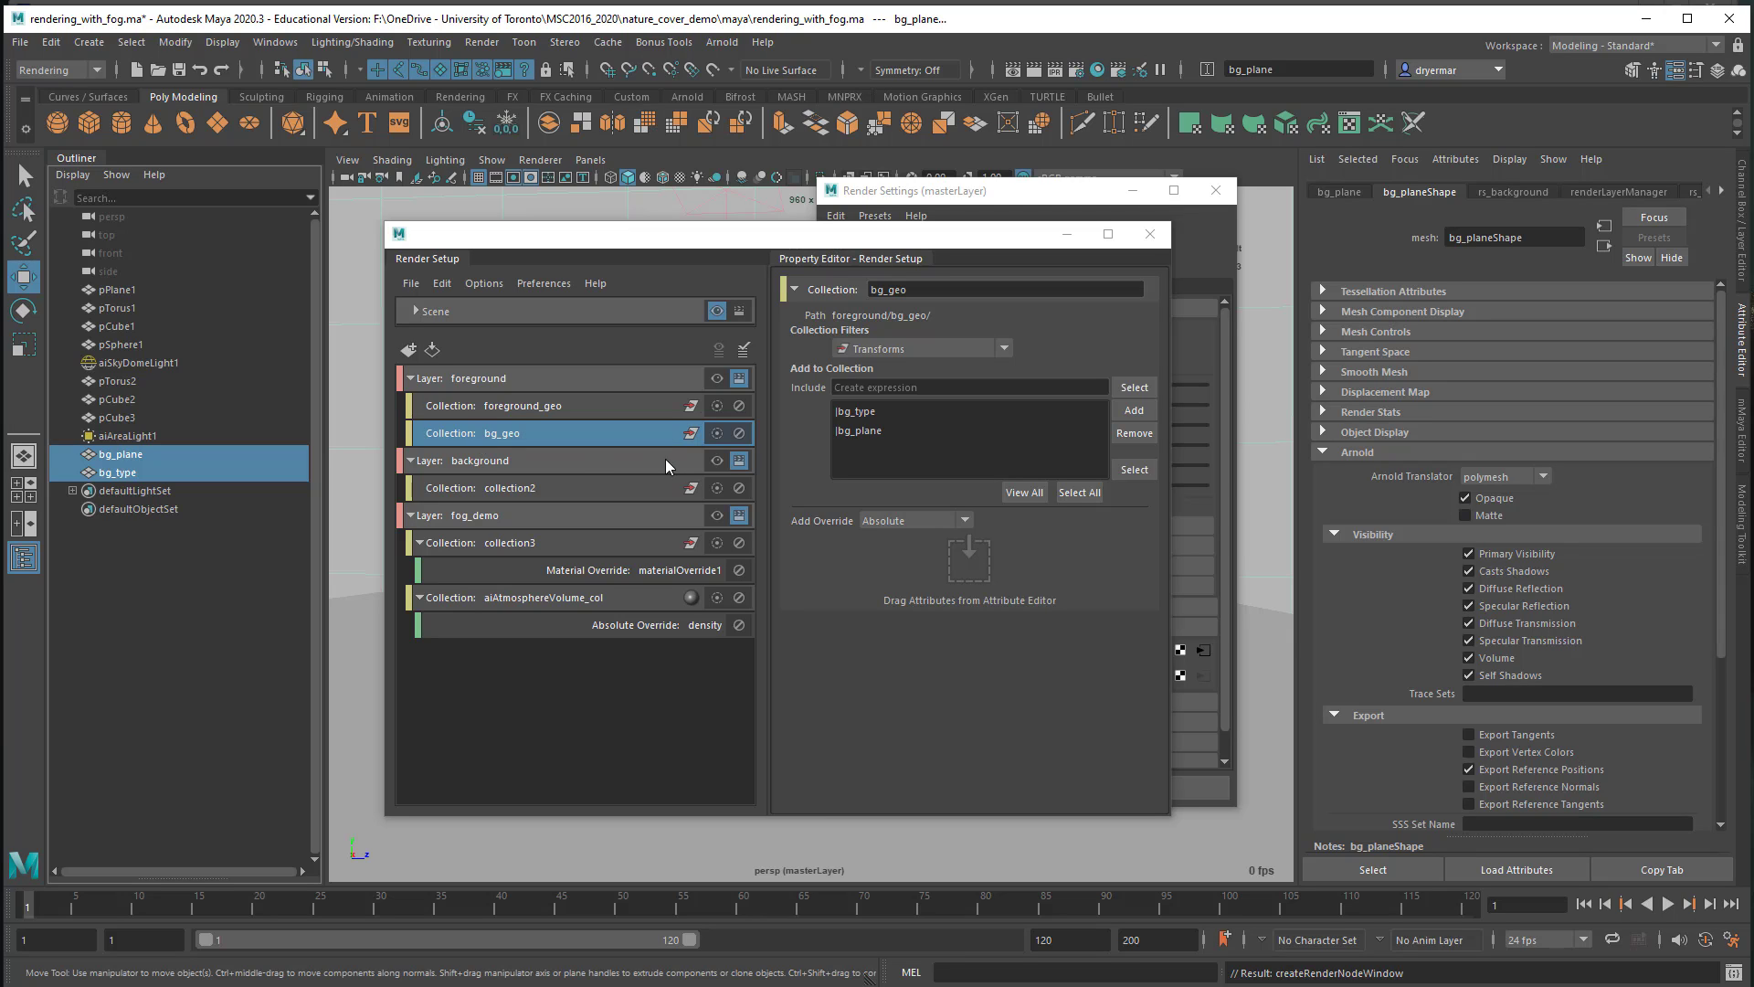
Step: Make the foreground layer visible, test-render it in the Arnold RenderView, and stop the render and close the view
left_click(717, 378)
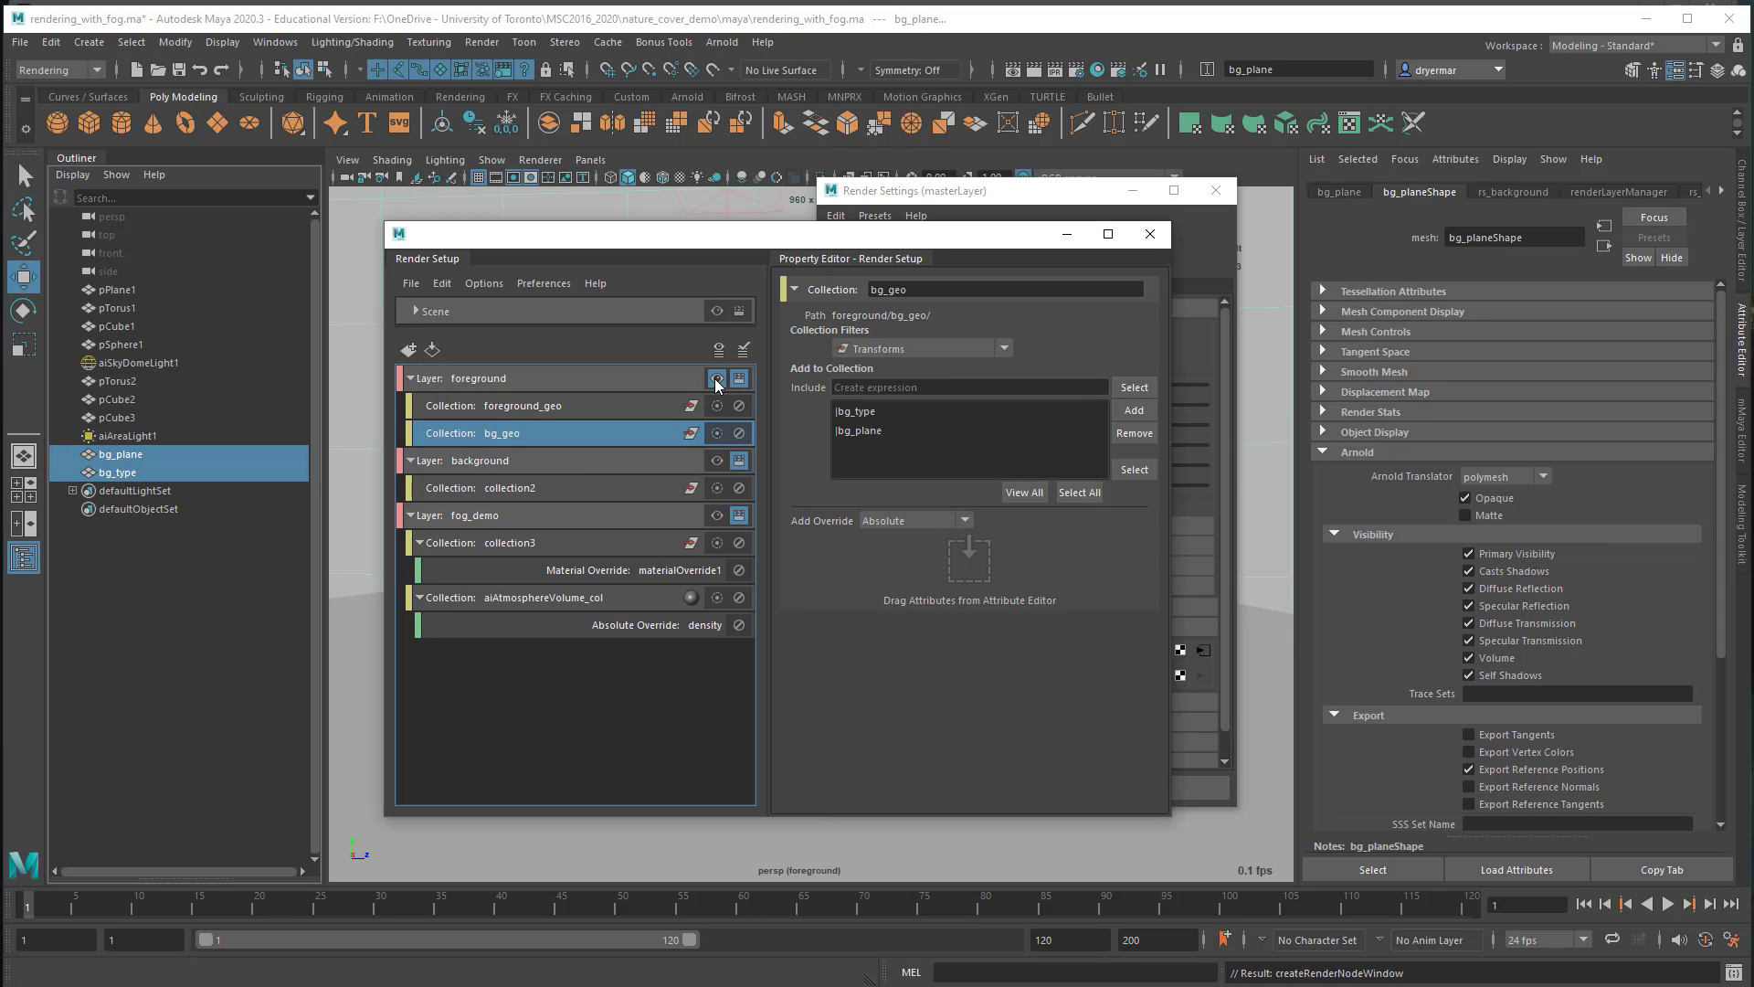
left_click(729, 44)
left_click(773, 93)
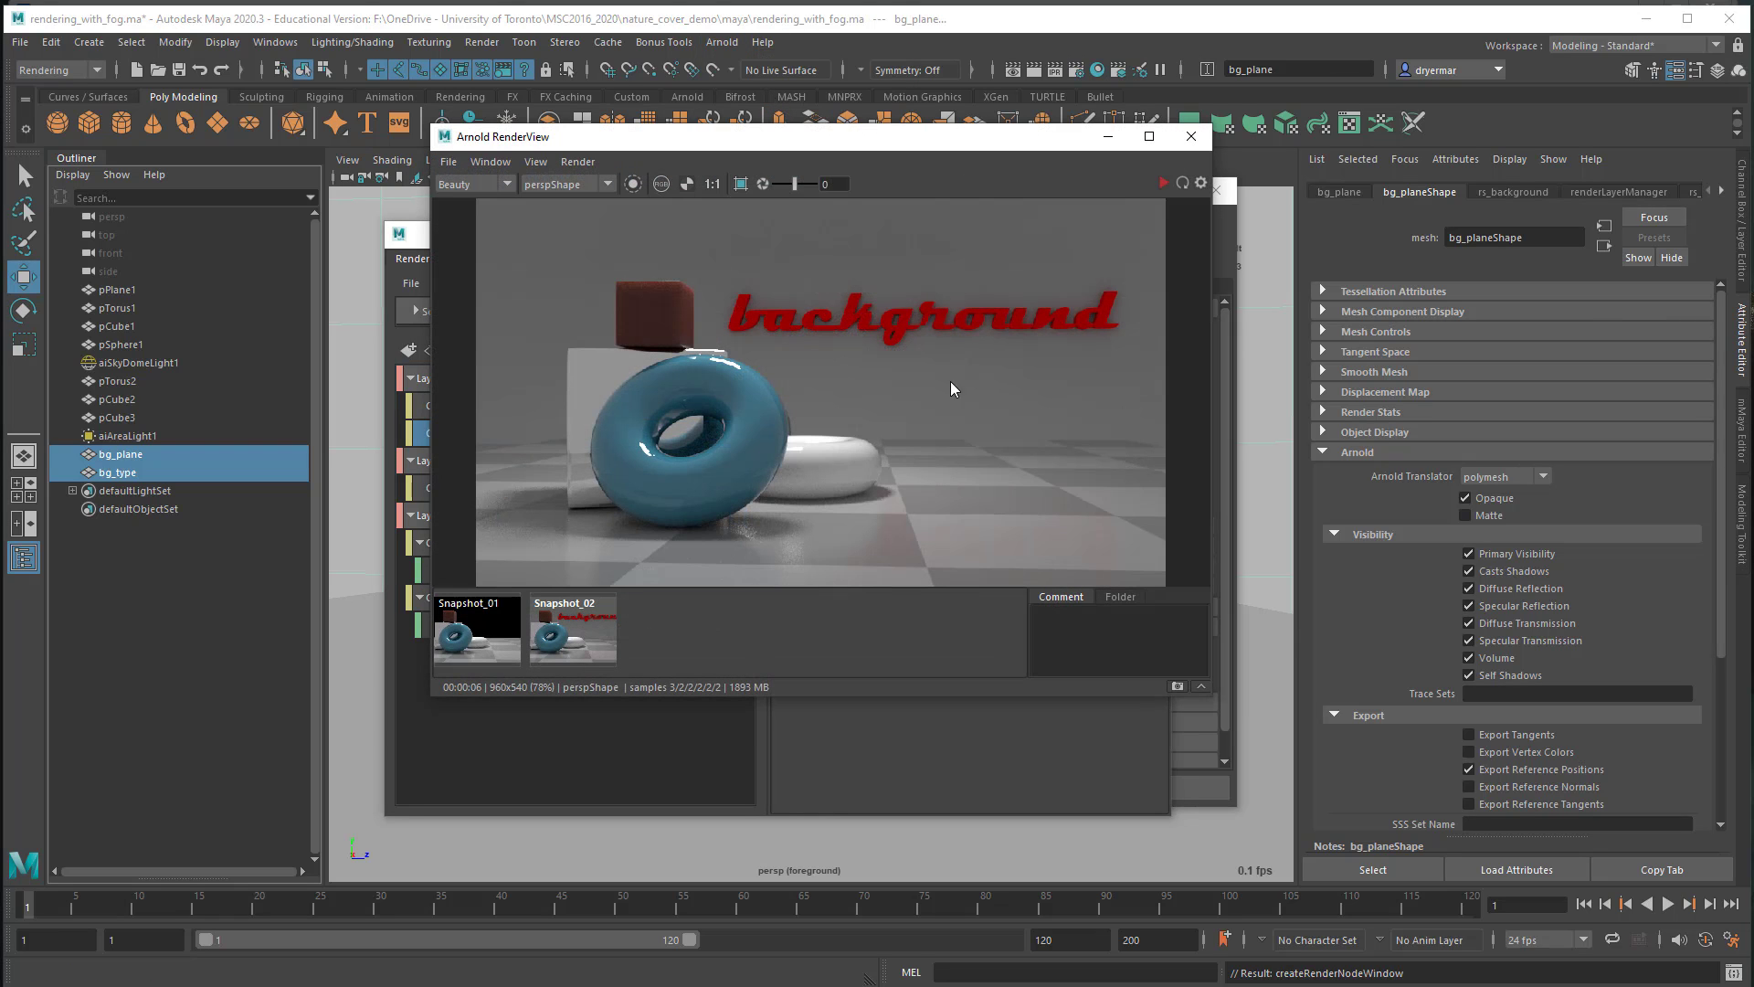
left_click(1164, 185)
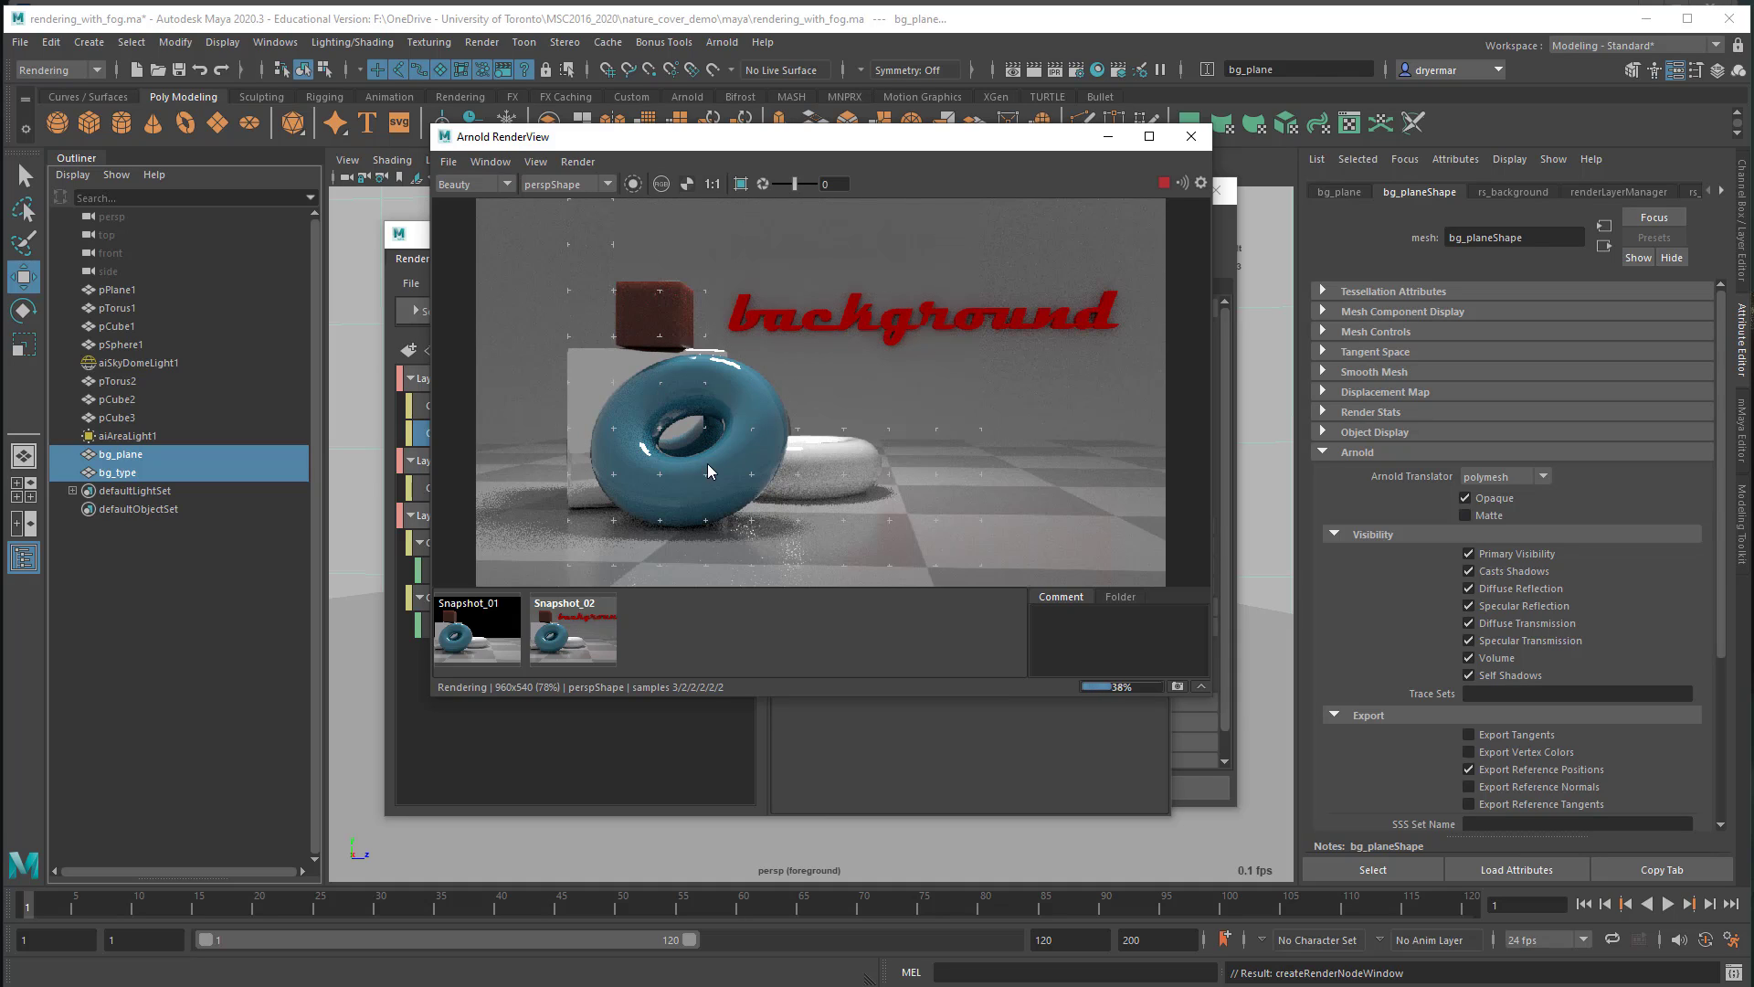
left_click(1162, 183)
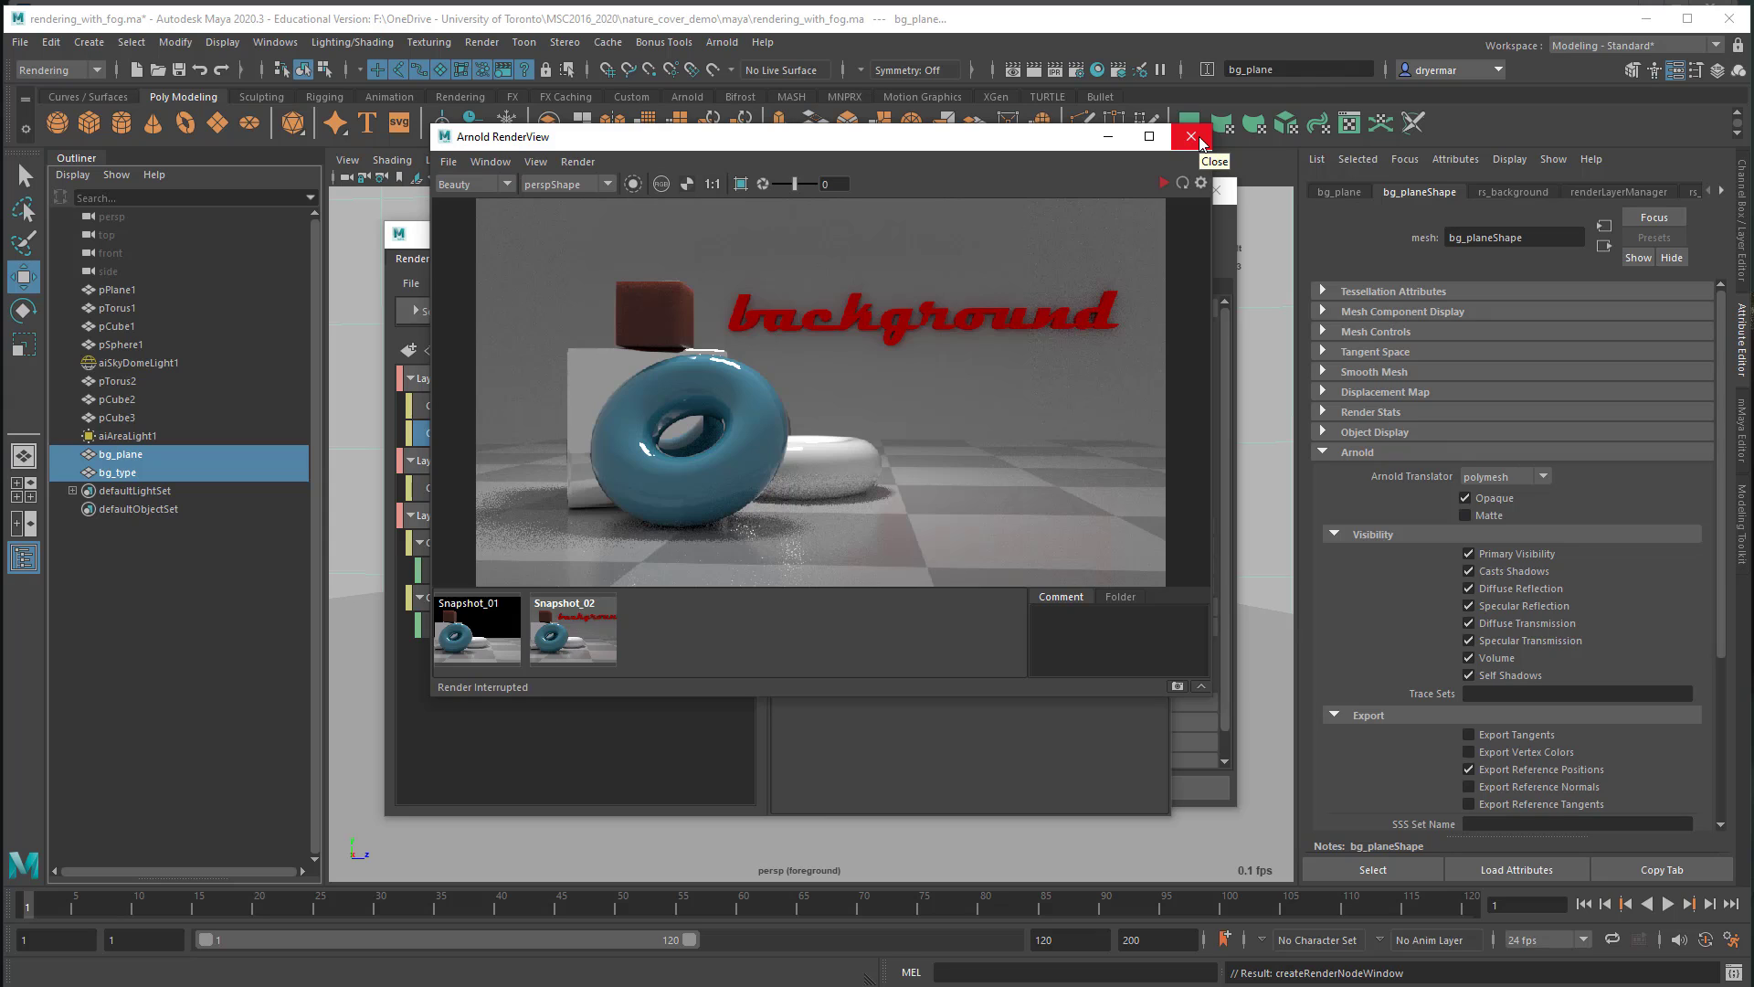
left_click(1191, 137)
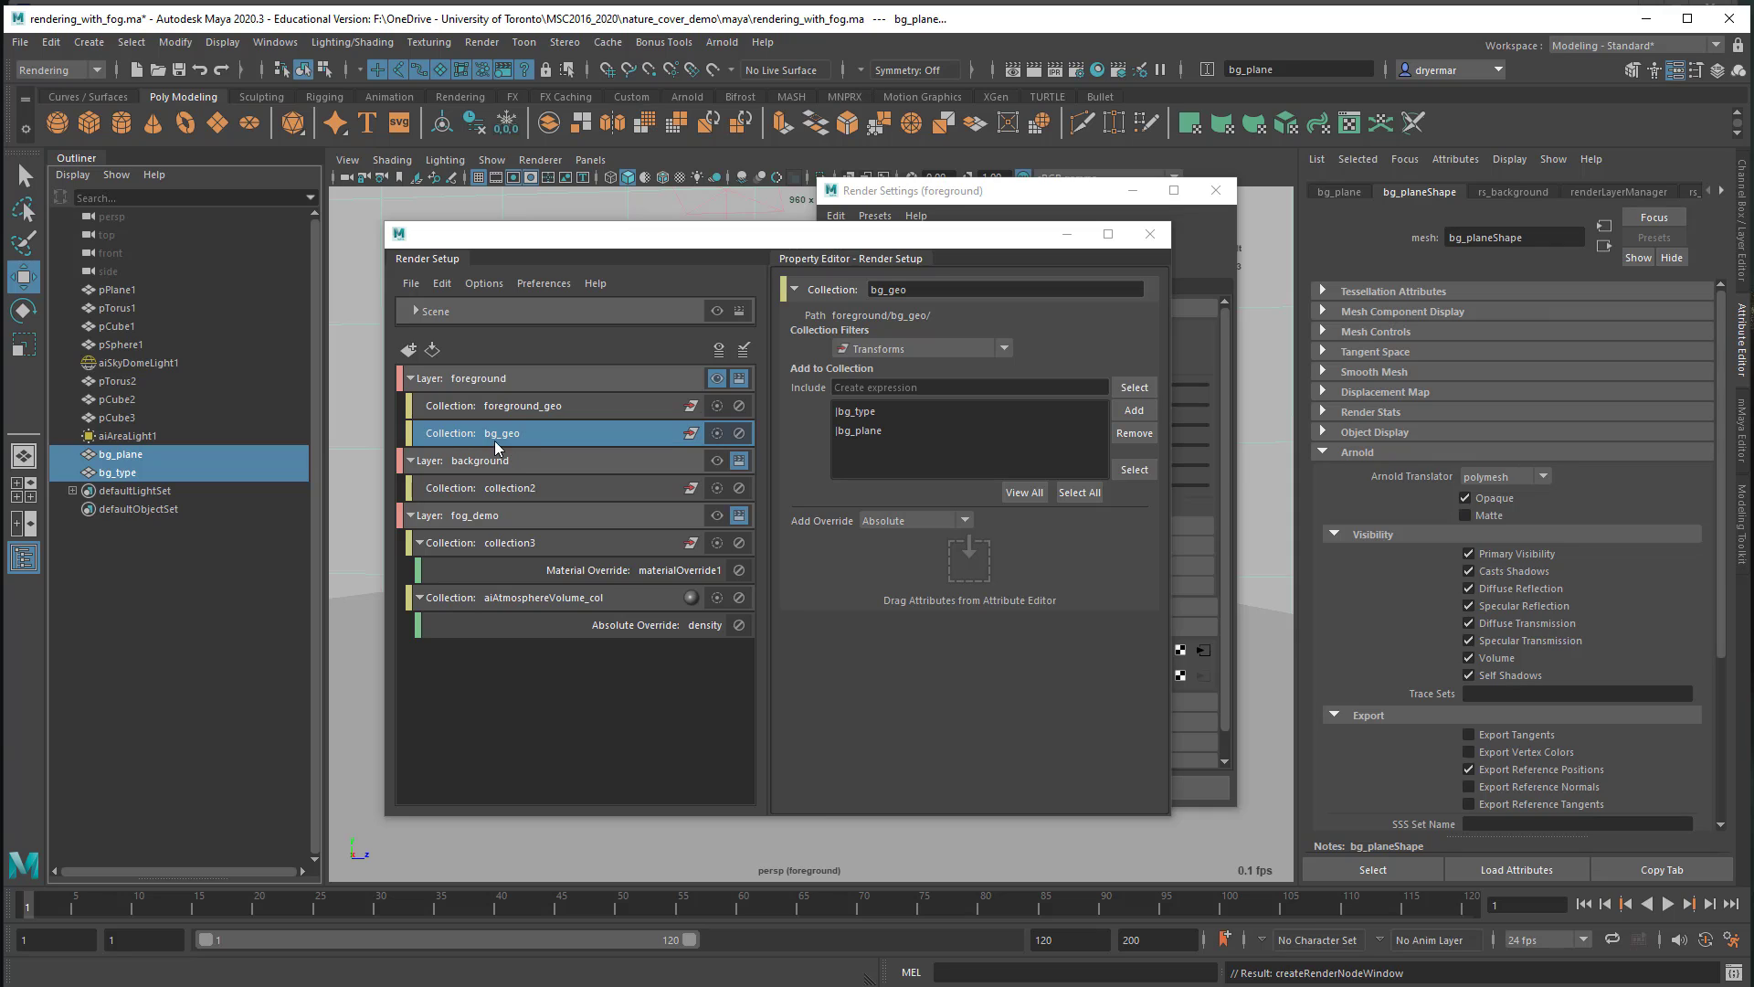
Step: Create an absolute override for bg_plane's Arnold Primary Visibility in the visible layer and turn Primary Visibility off
left_click(854, 413)
left_click(117, 453)
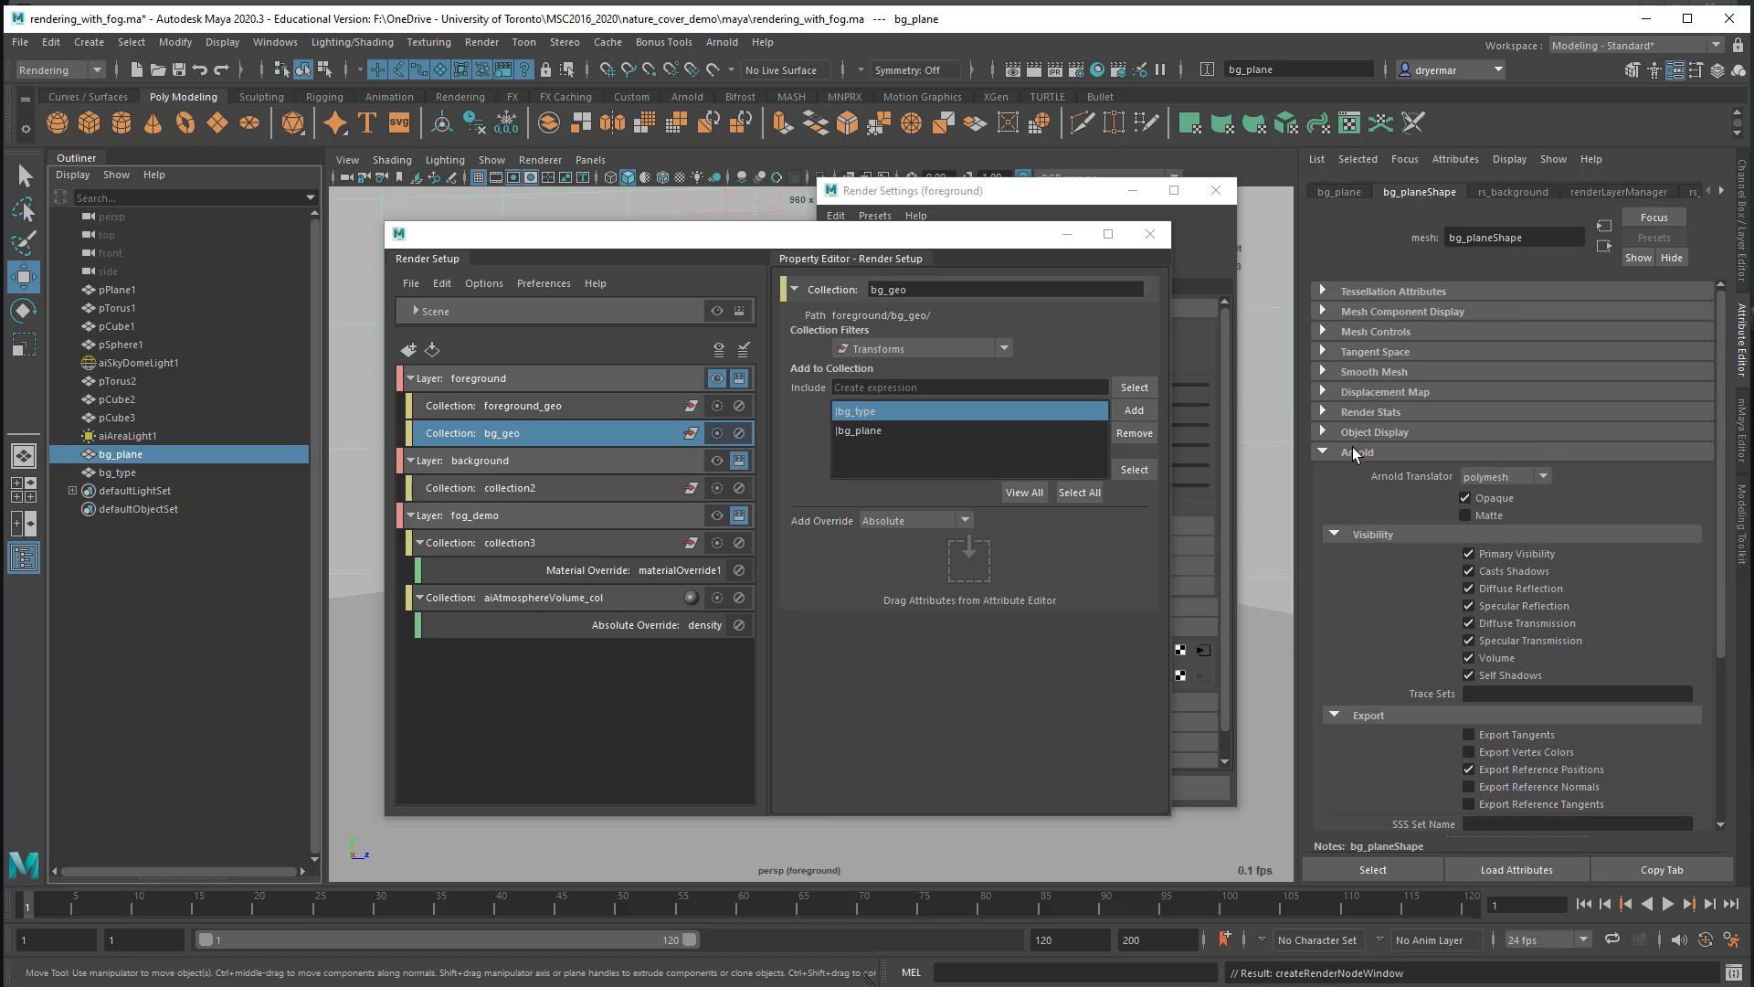
right_click(1496, 558)
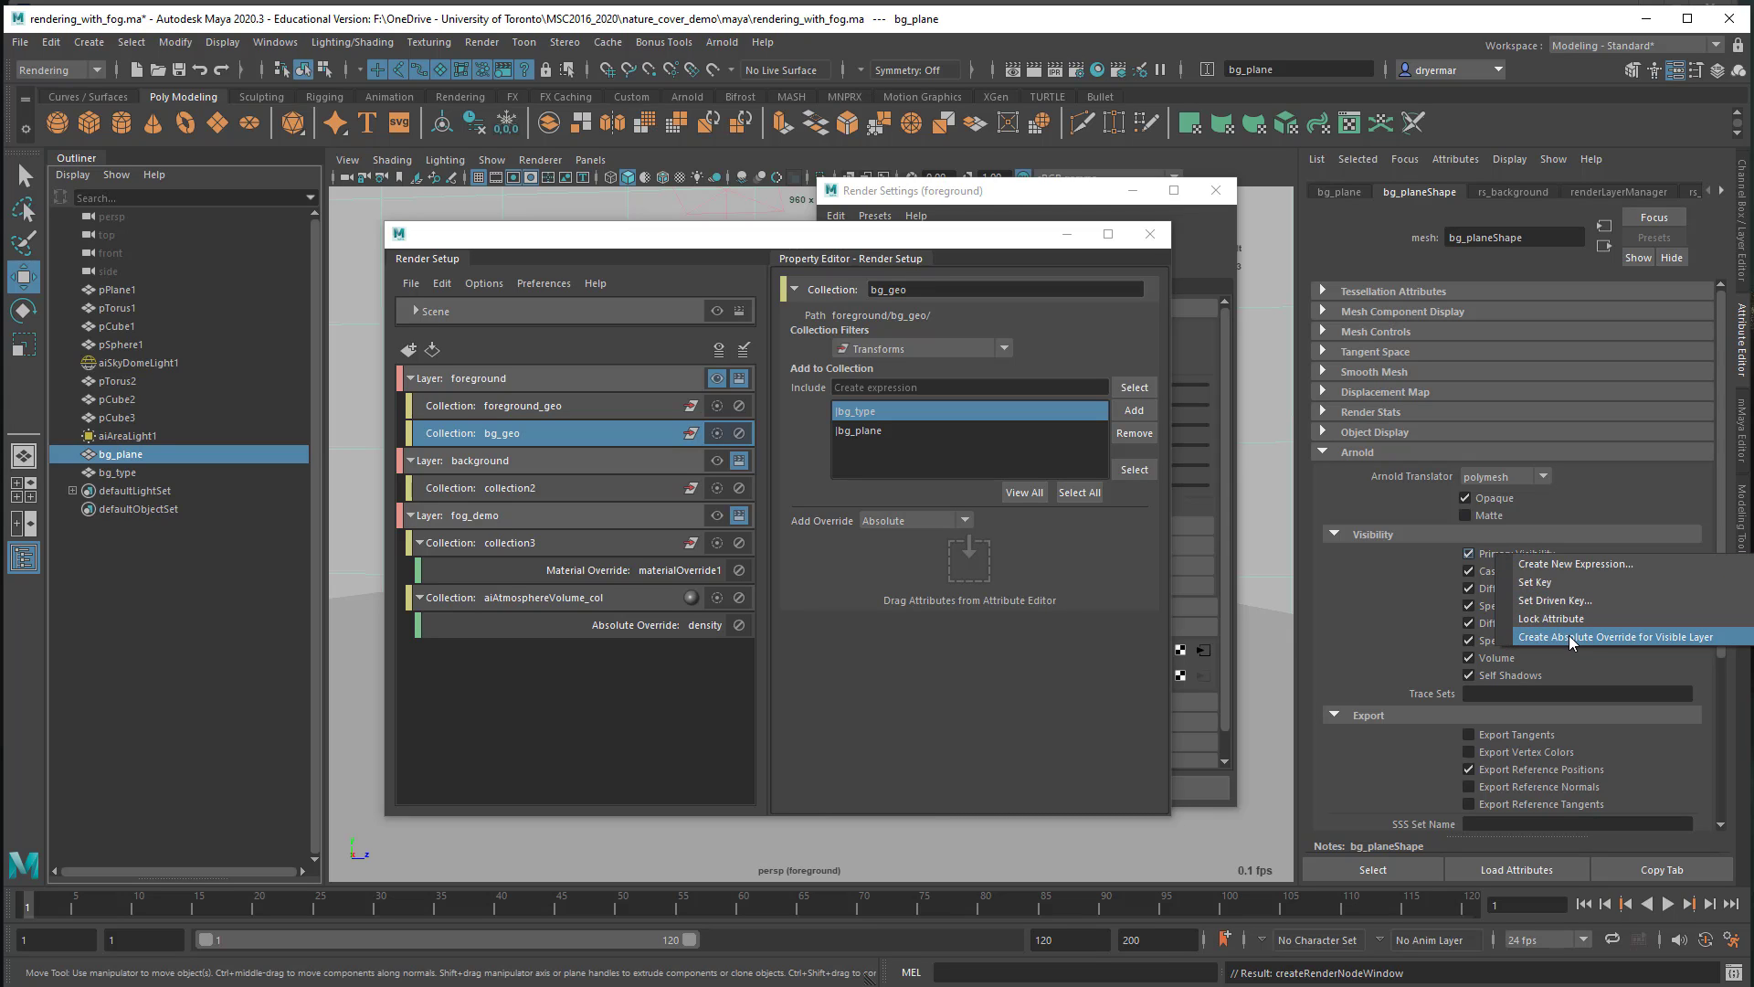
left_click(1570, 635)
left_click(1471, 556)
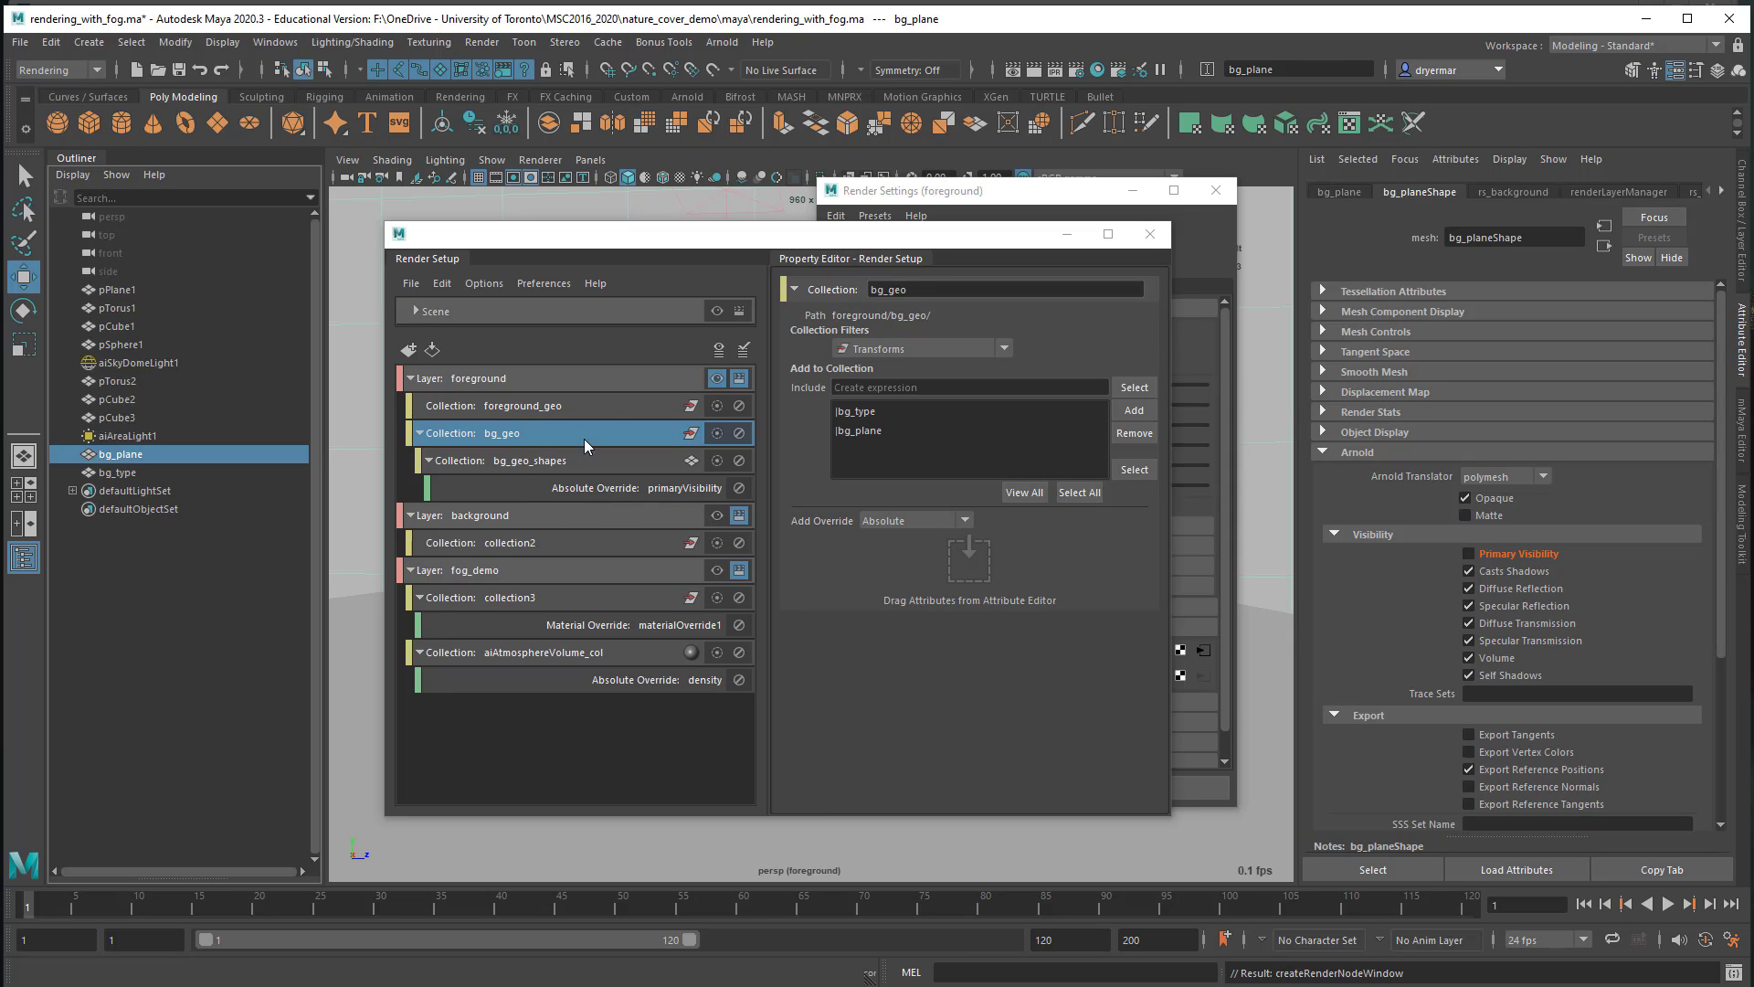
Step: Check the Primary Visibility setting on bg_type and bg_plane, and inspect the bg_geo_shapes collection and its override
left_click(657, 380)
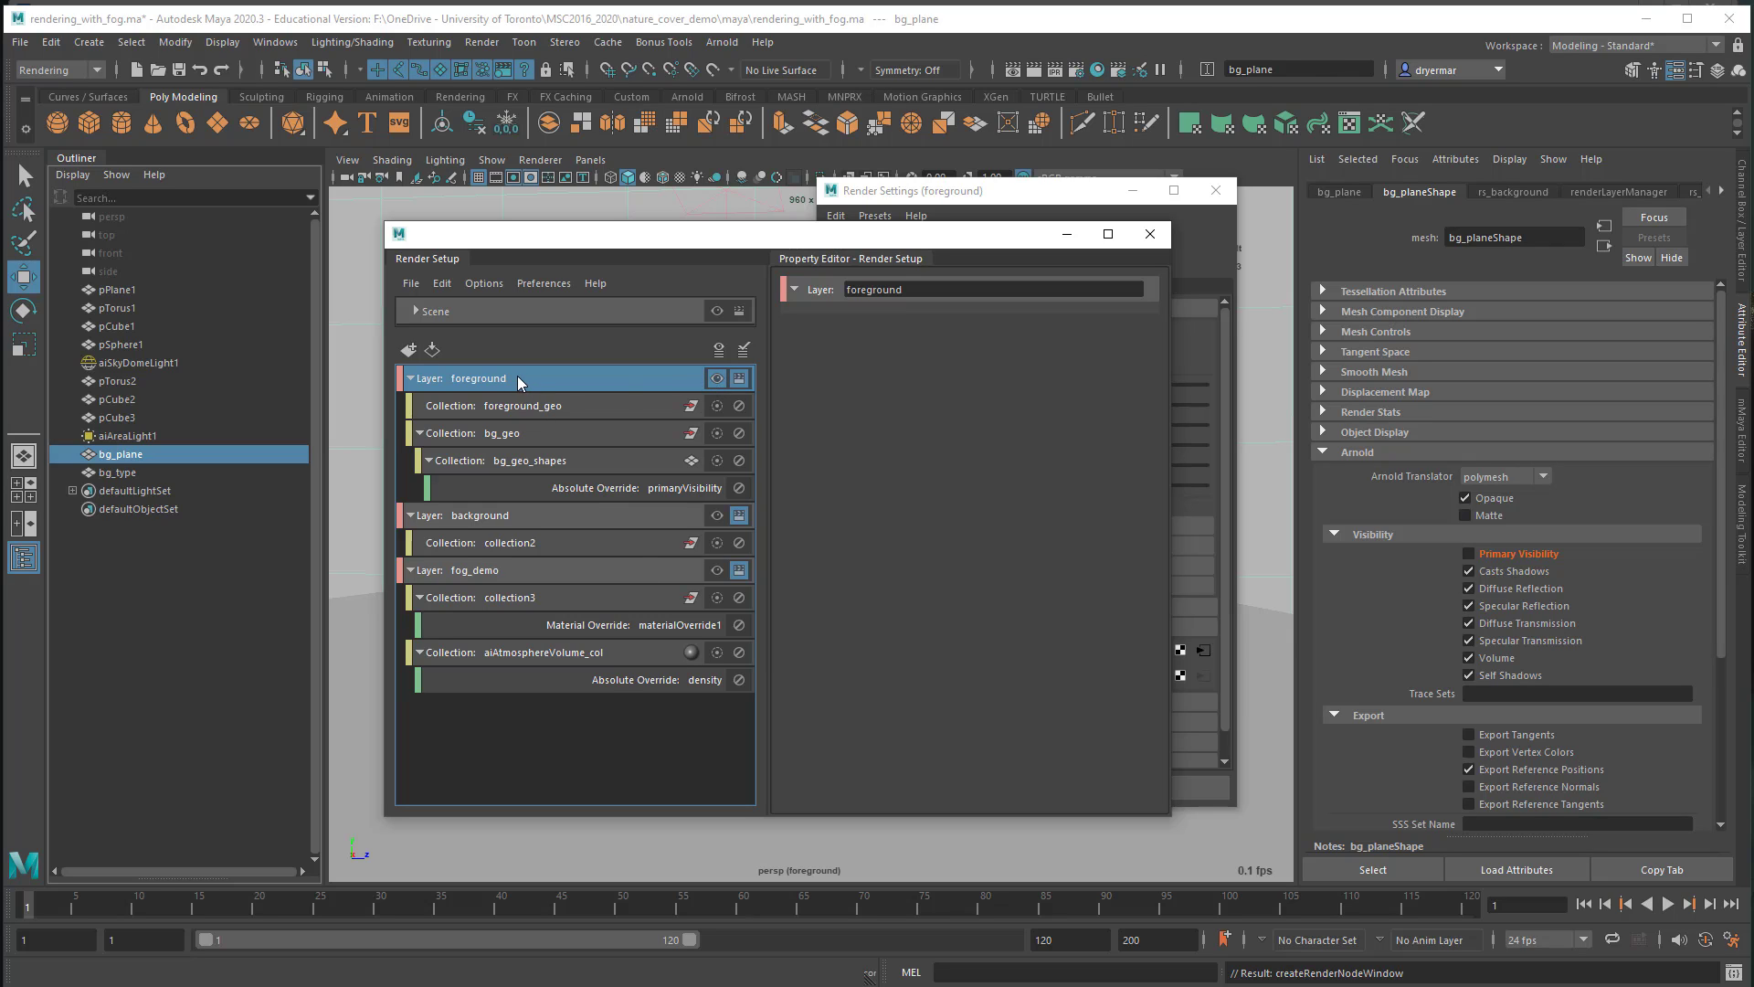
left_click(134, 474)
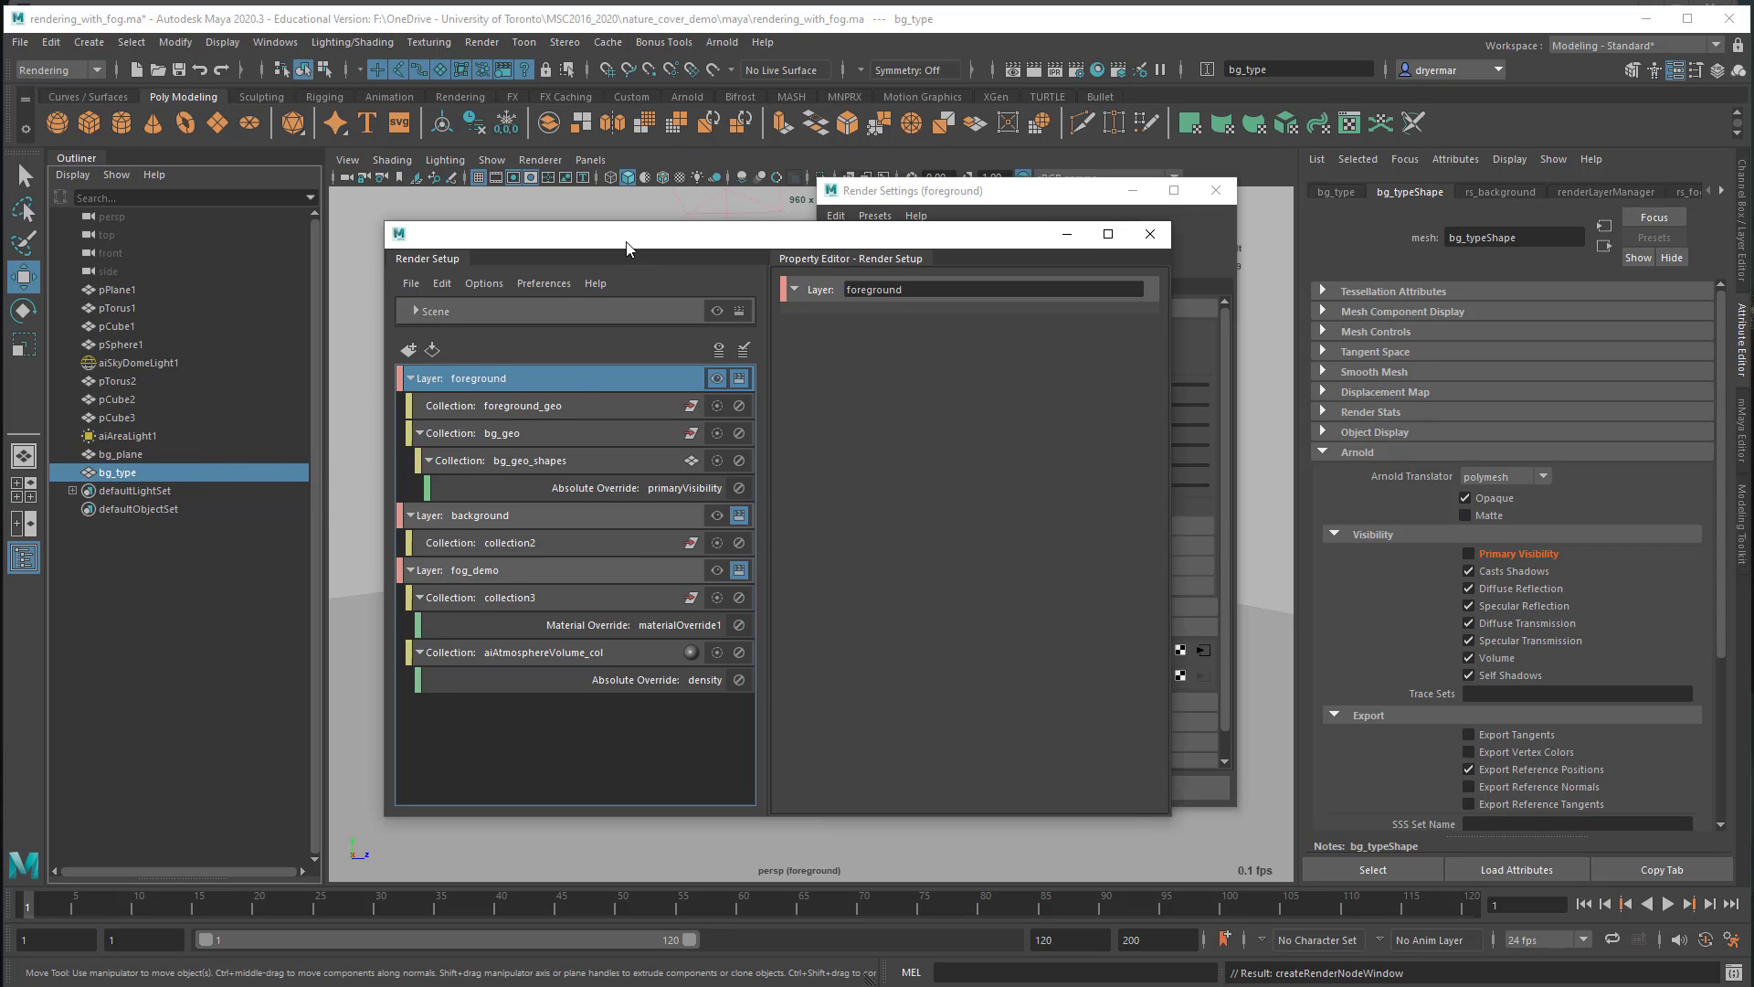
left_click_drag(639, 262, 518, 263)
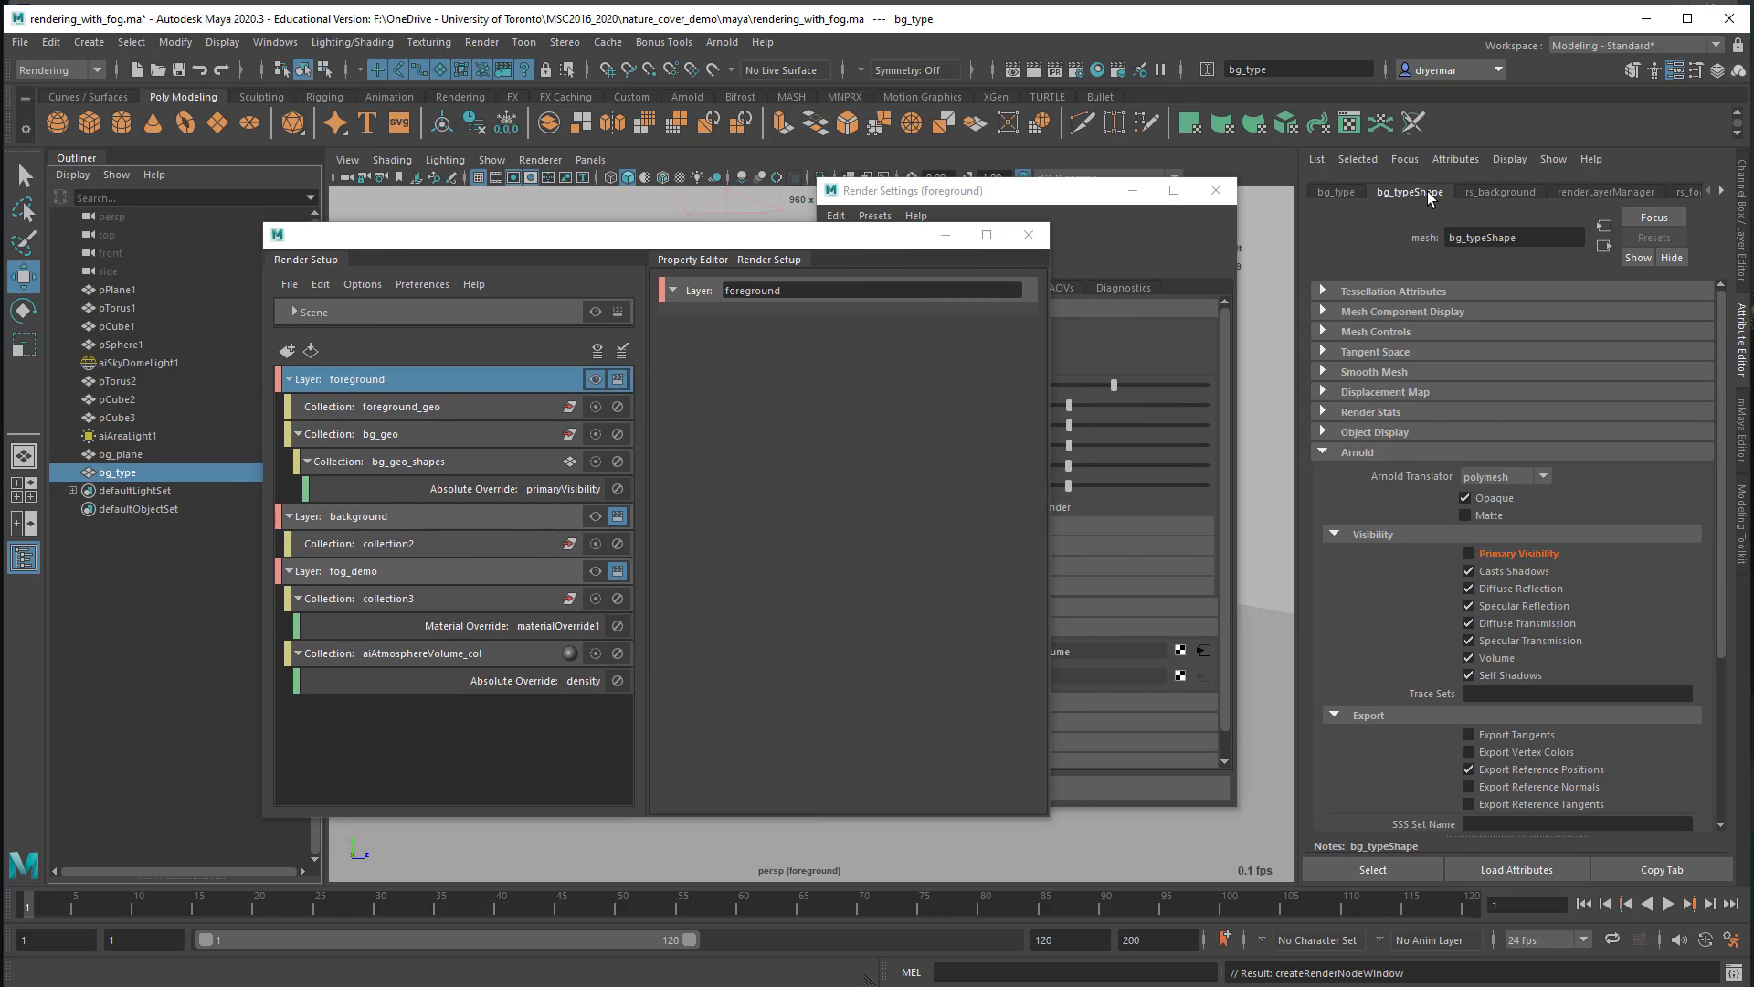
left_click(134, 453)
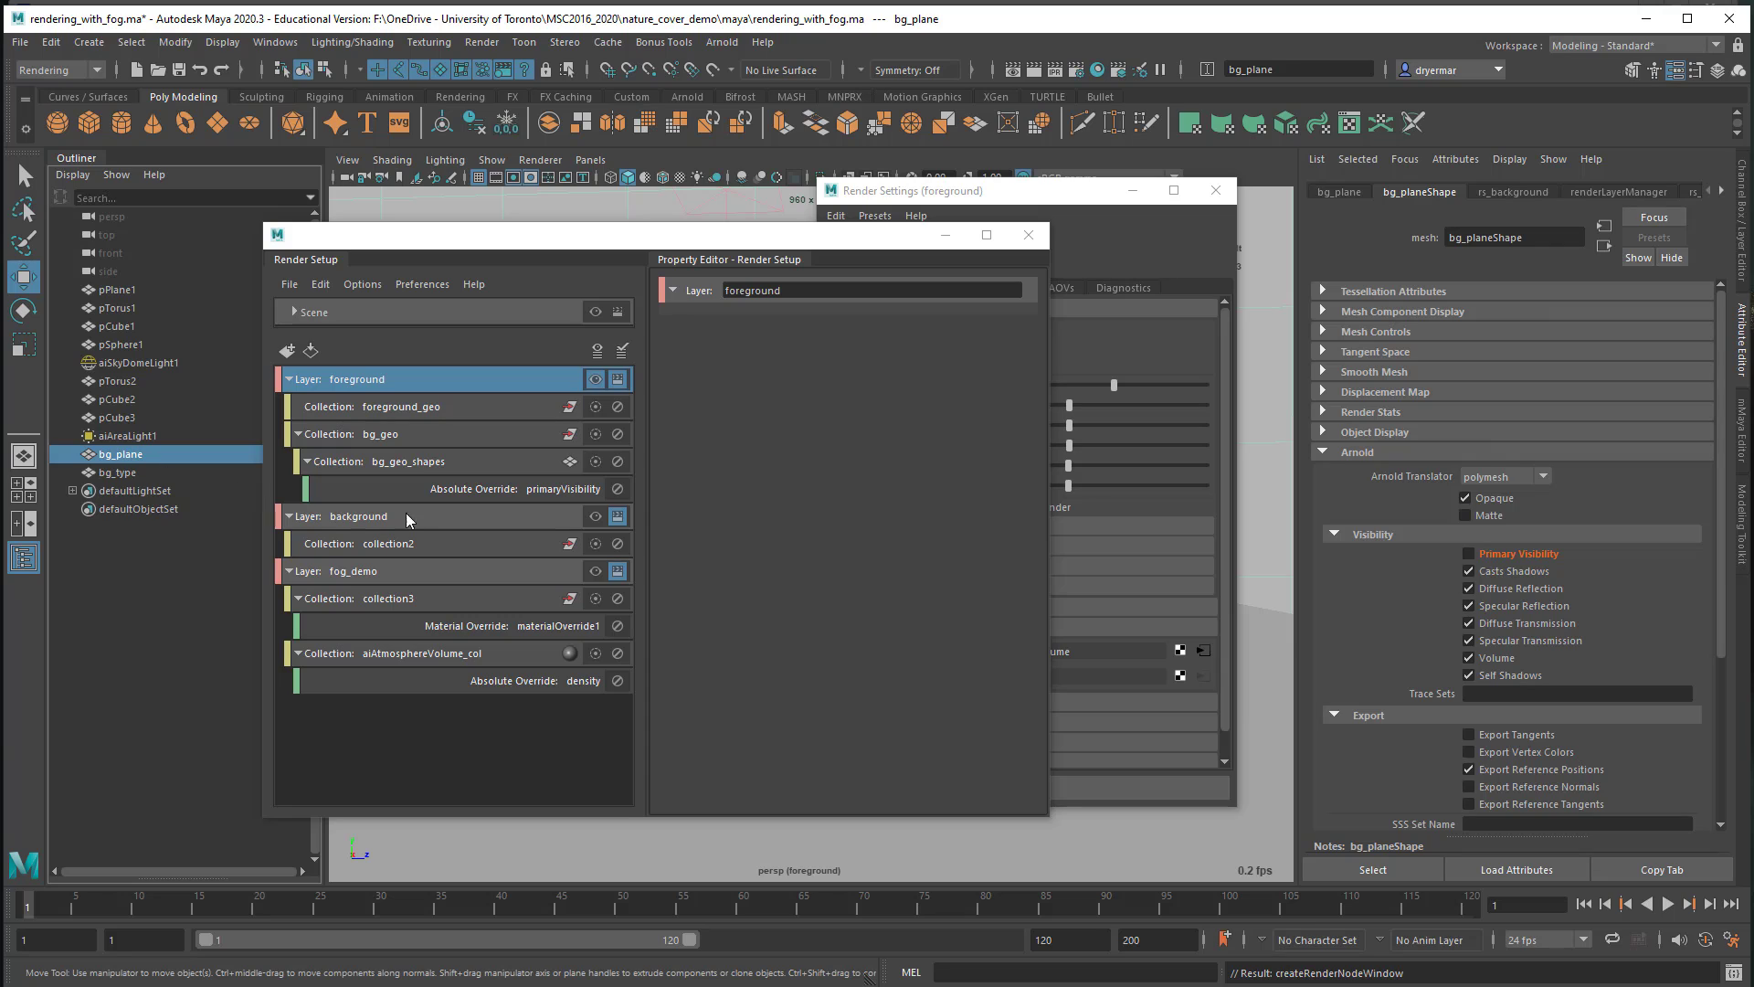
left_click(422, 466)
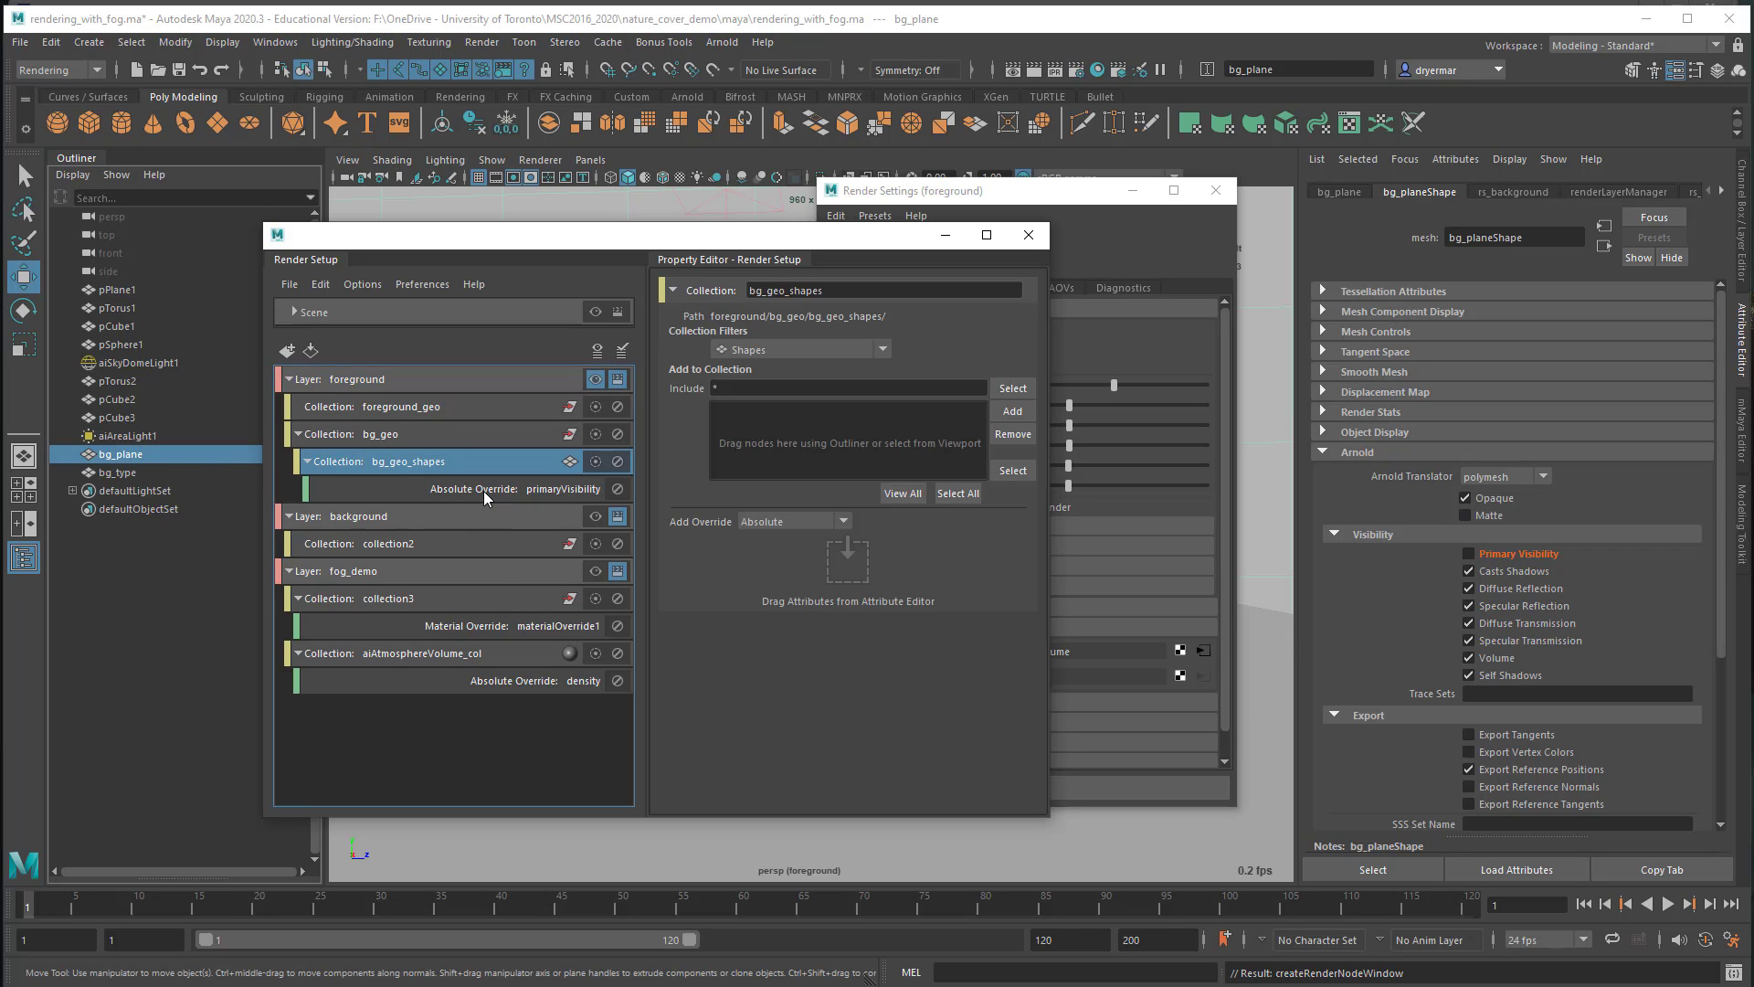
left_click(485, 491)
left_click(445, 463)
left_click_drag(800, 252, 941, 299)
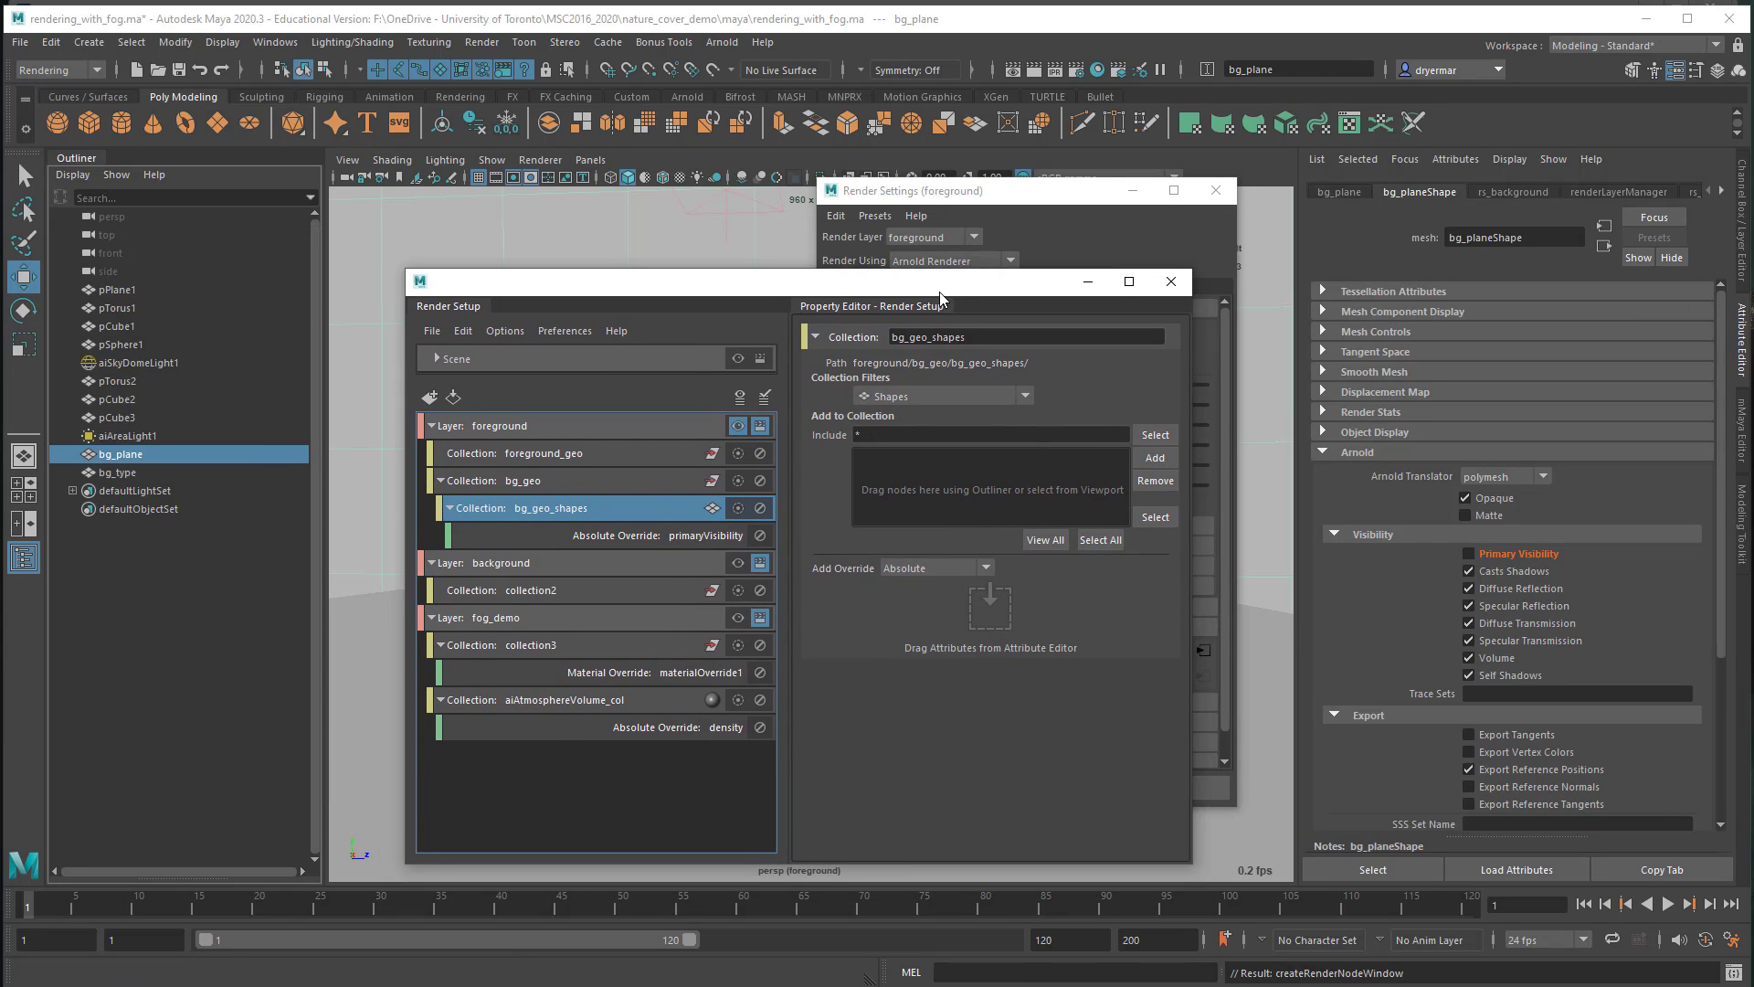
Step: Render the foreground layer again in the Arnold RenderView and store a third snapshot
left_click(720, 43)
left_click(761, 89)
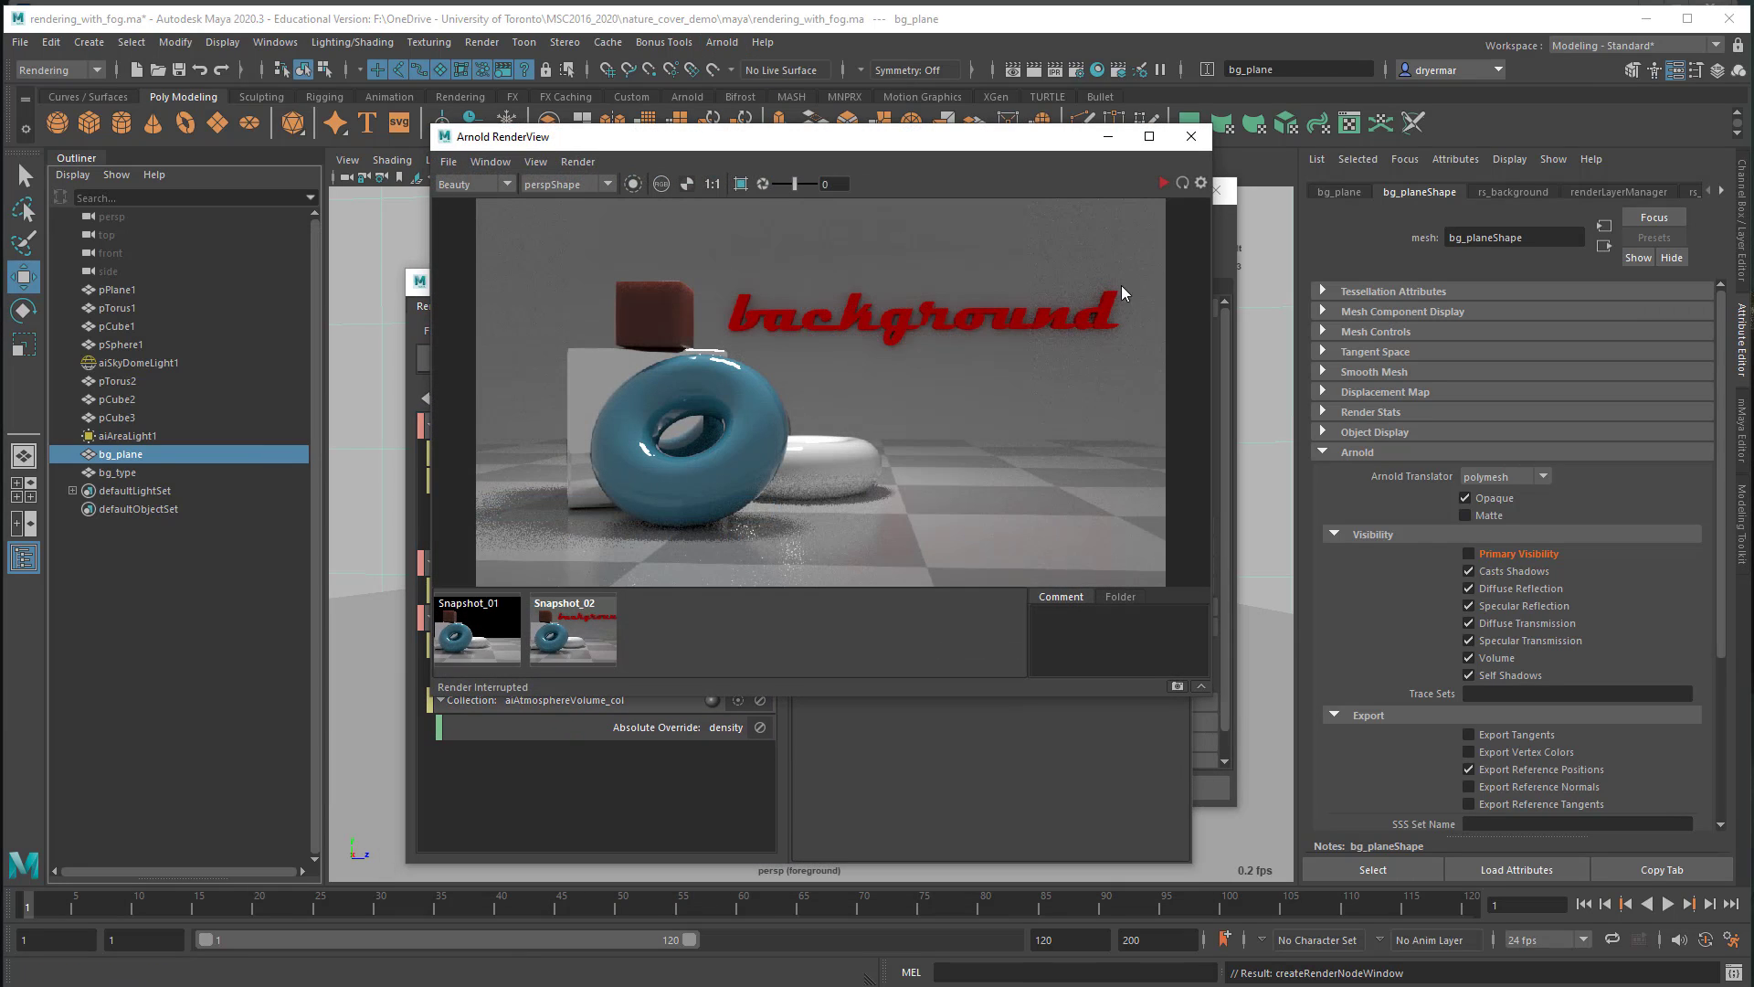
left_click(1164, 184)
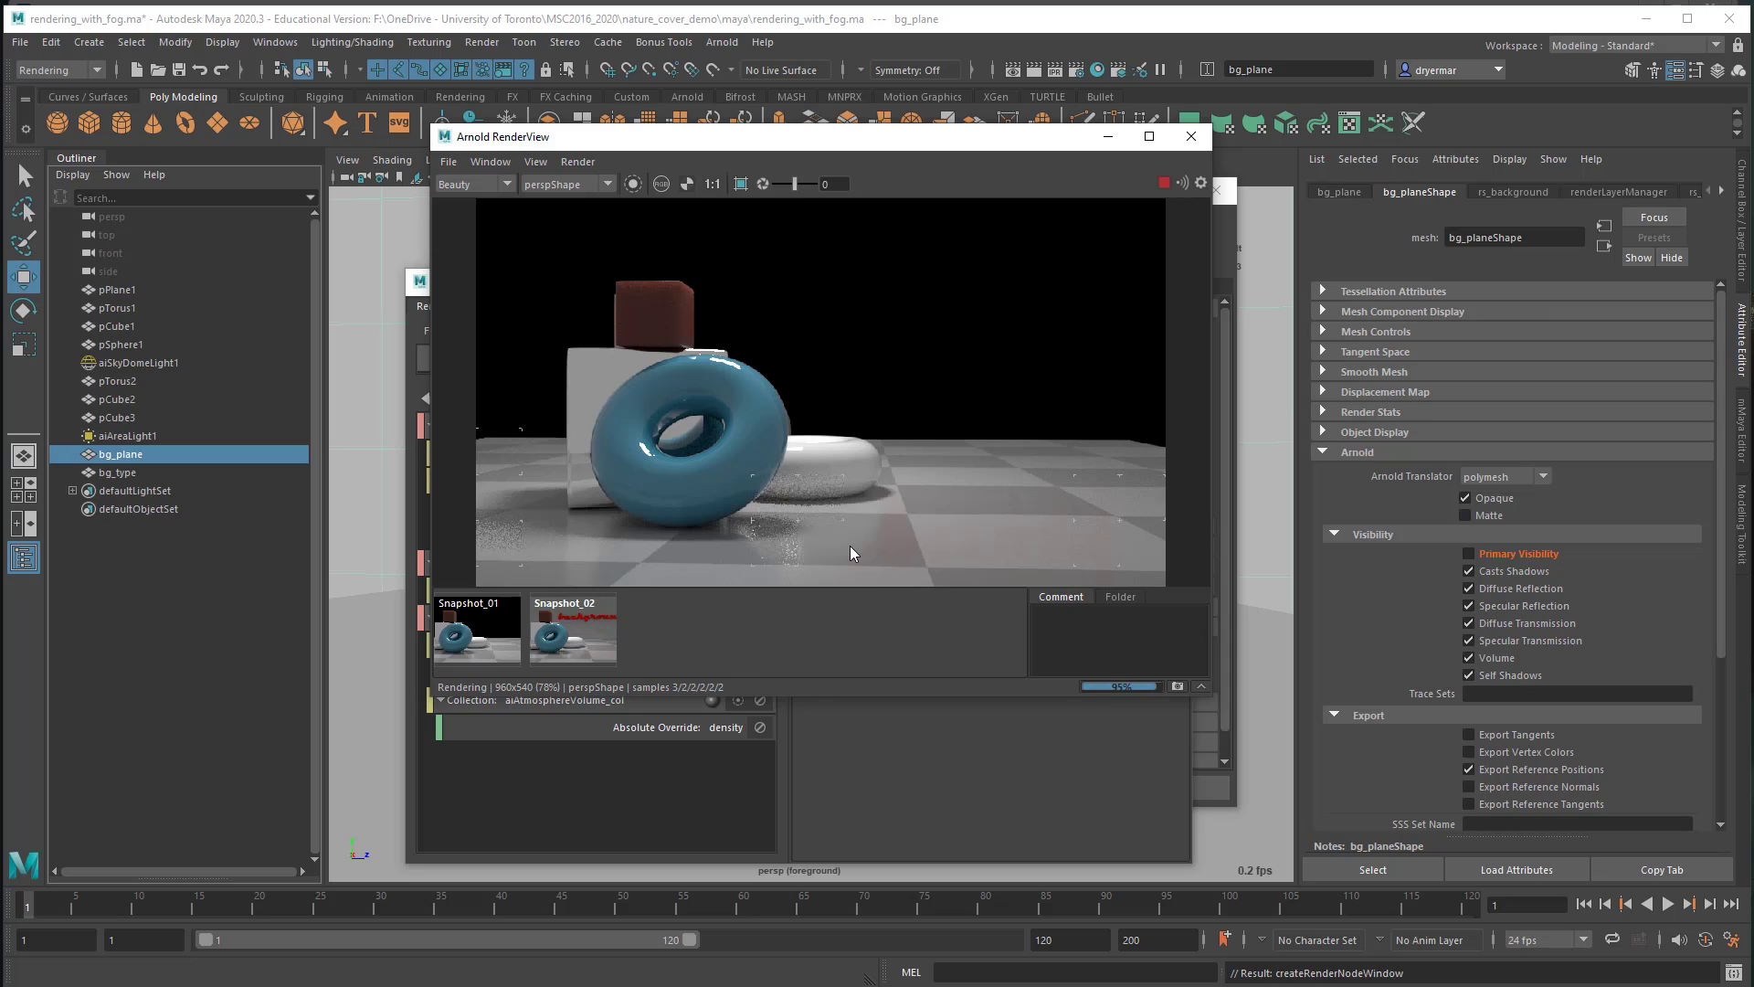
left_click(1178, 686)
Step: Compare the third snapshot with the two earlier ones, especially the first foreground render, and close the RenderView
left_click(672, 647)
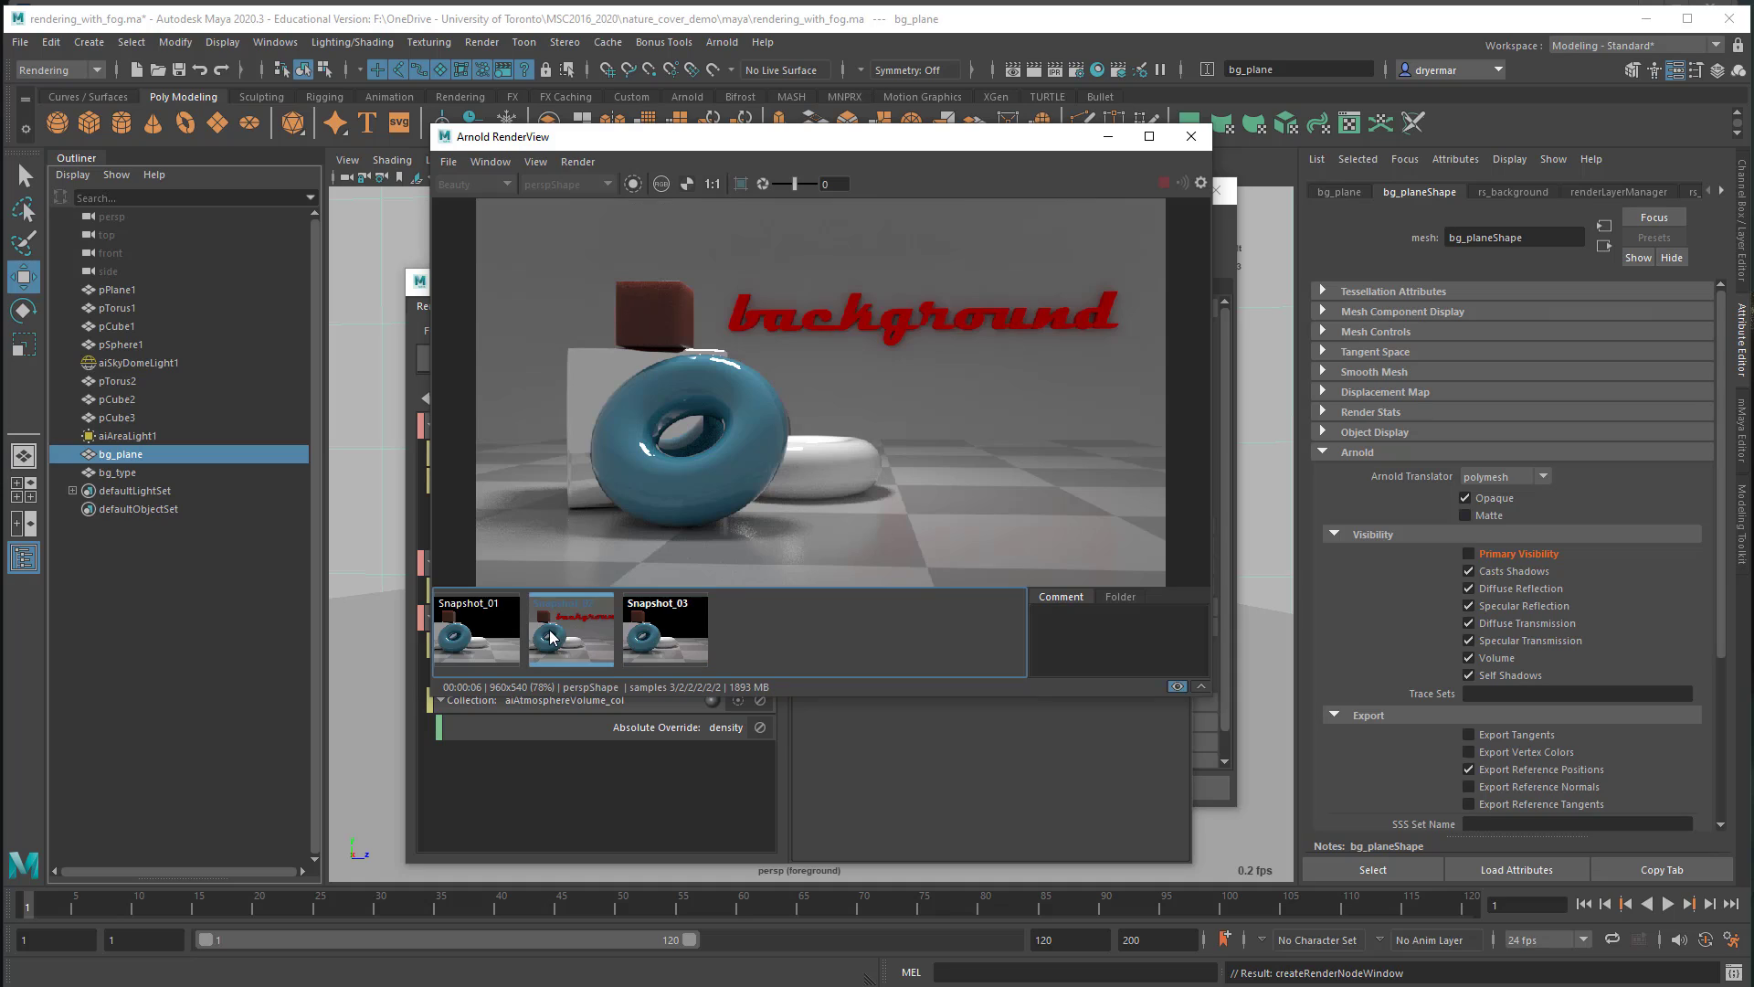
left_click(610, 647)
left_click(478, 637)
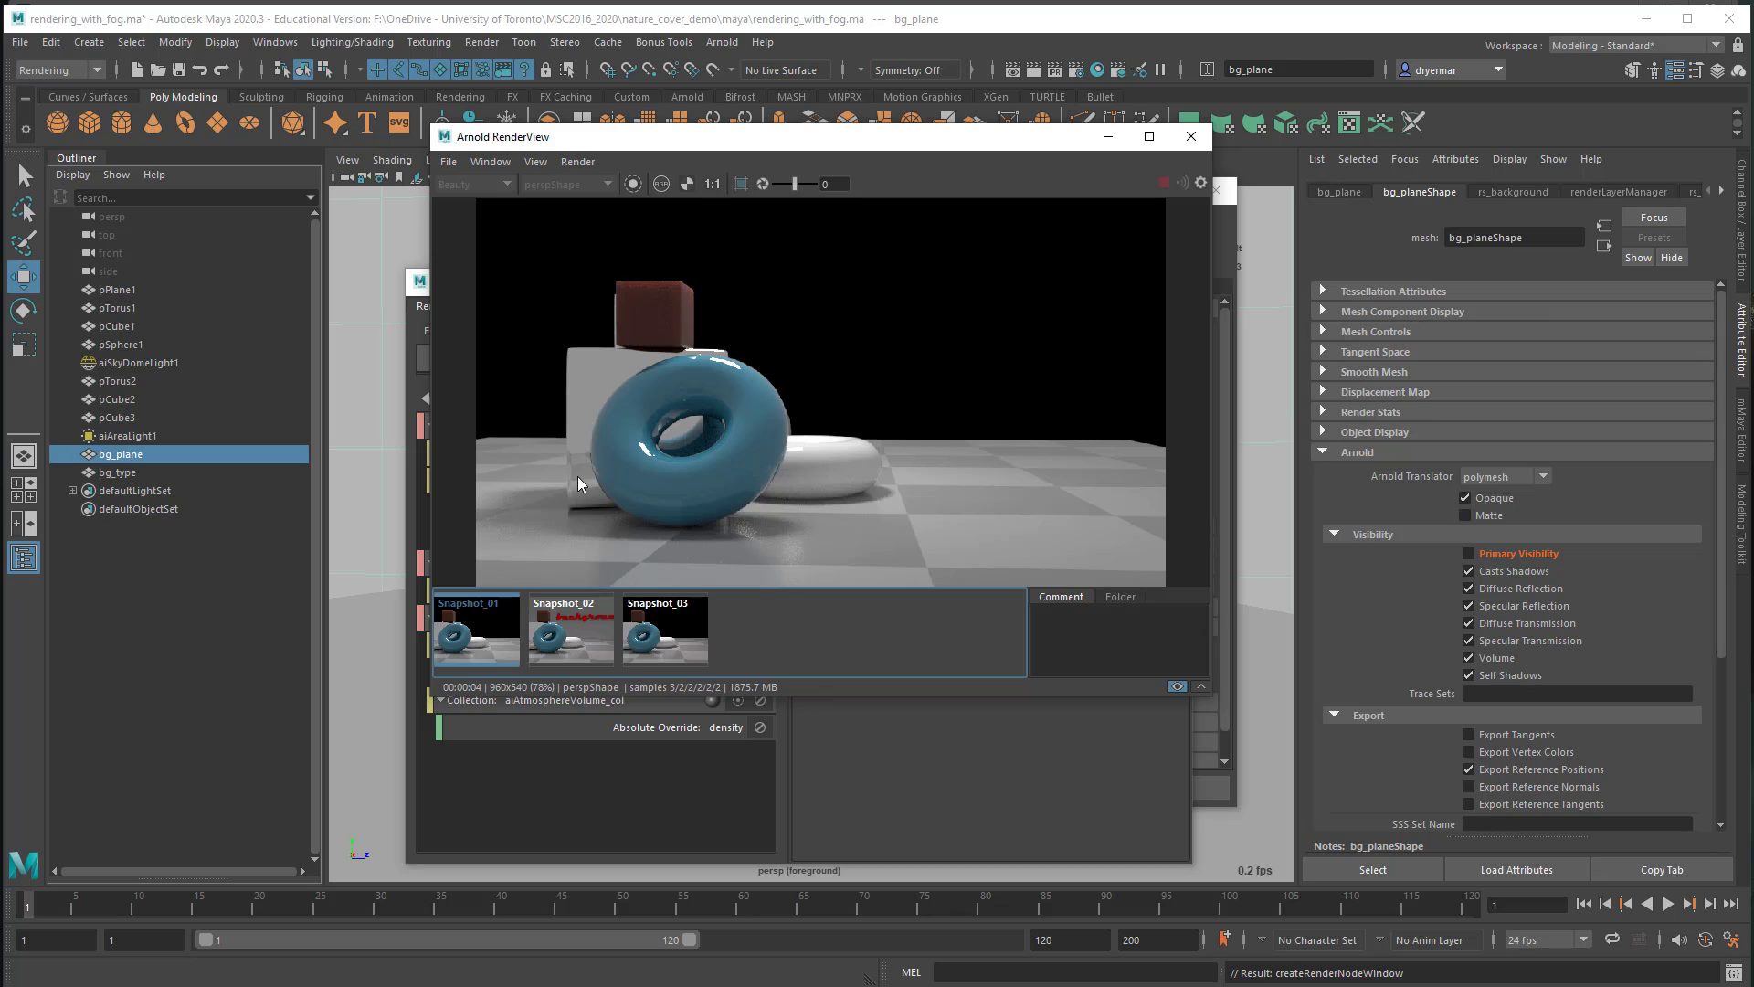
left_click(466, 639)
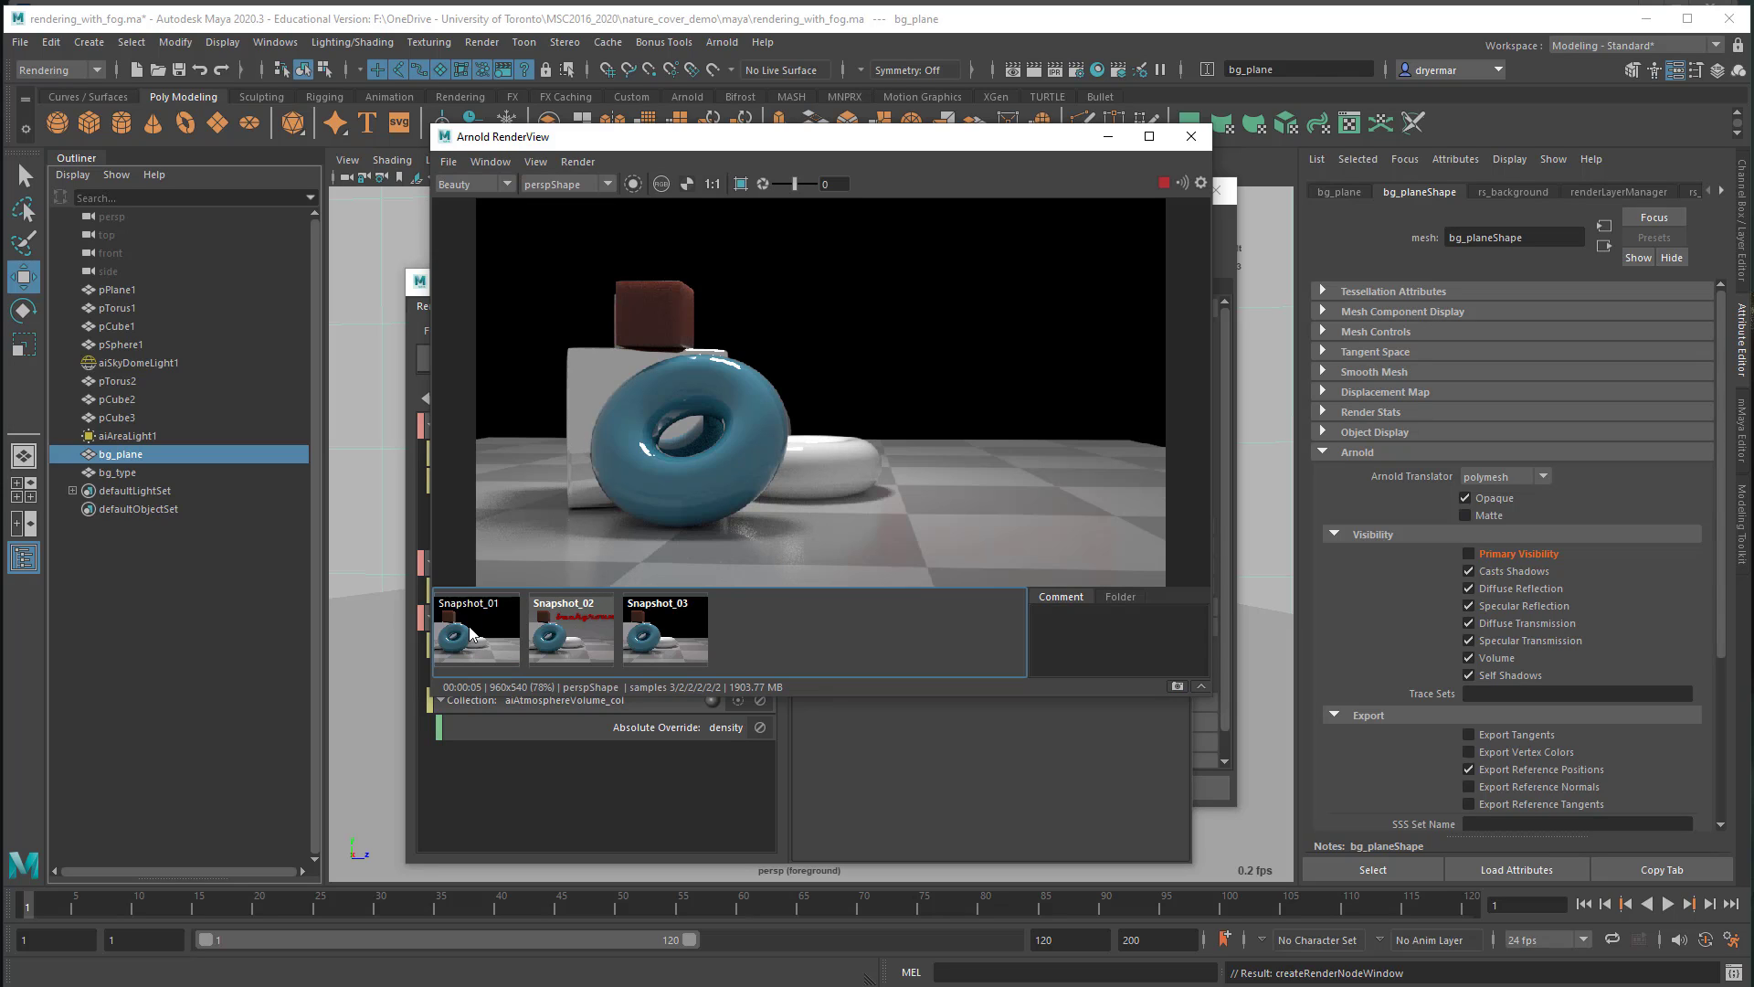
left_click(464, 636)
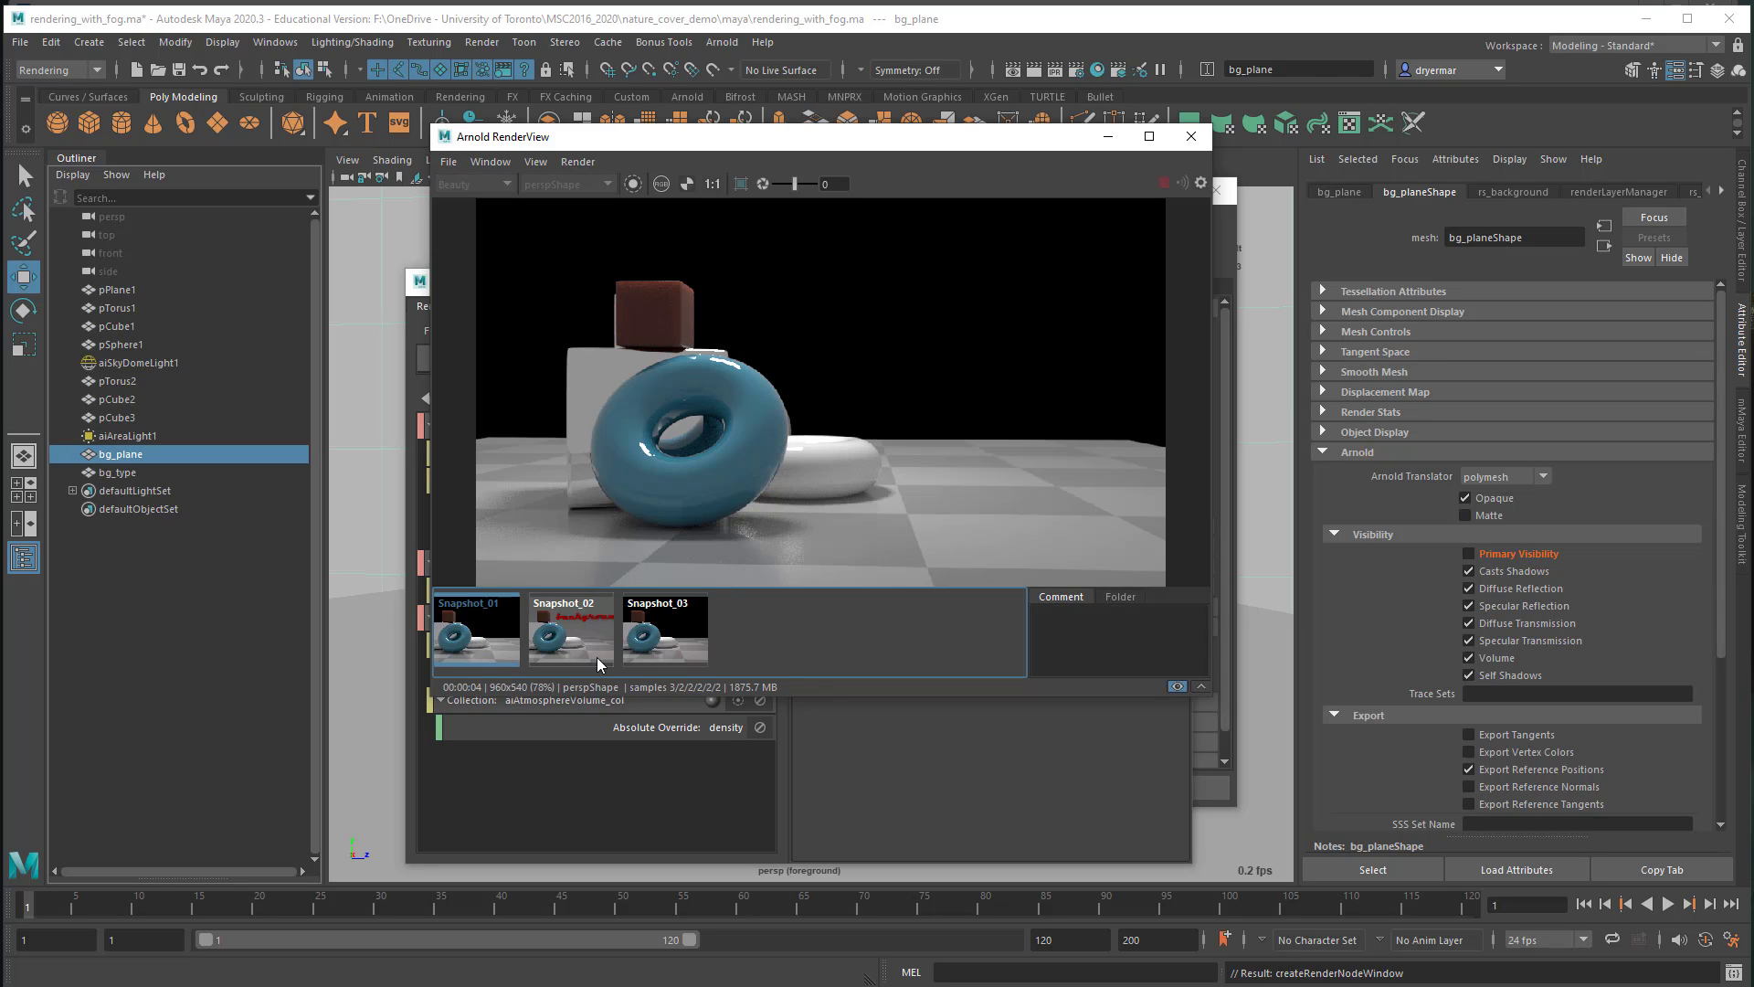
left_click(672, 640)
left_click(658, 640)
left_click(661, 645)
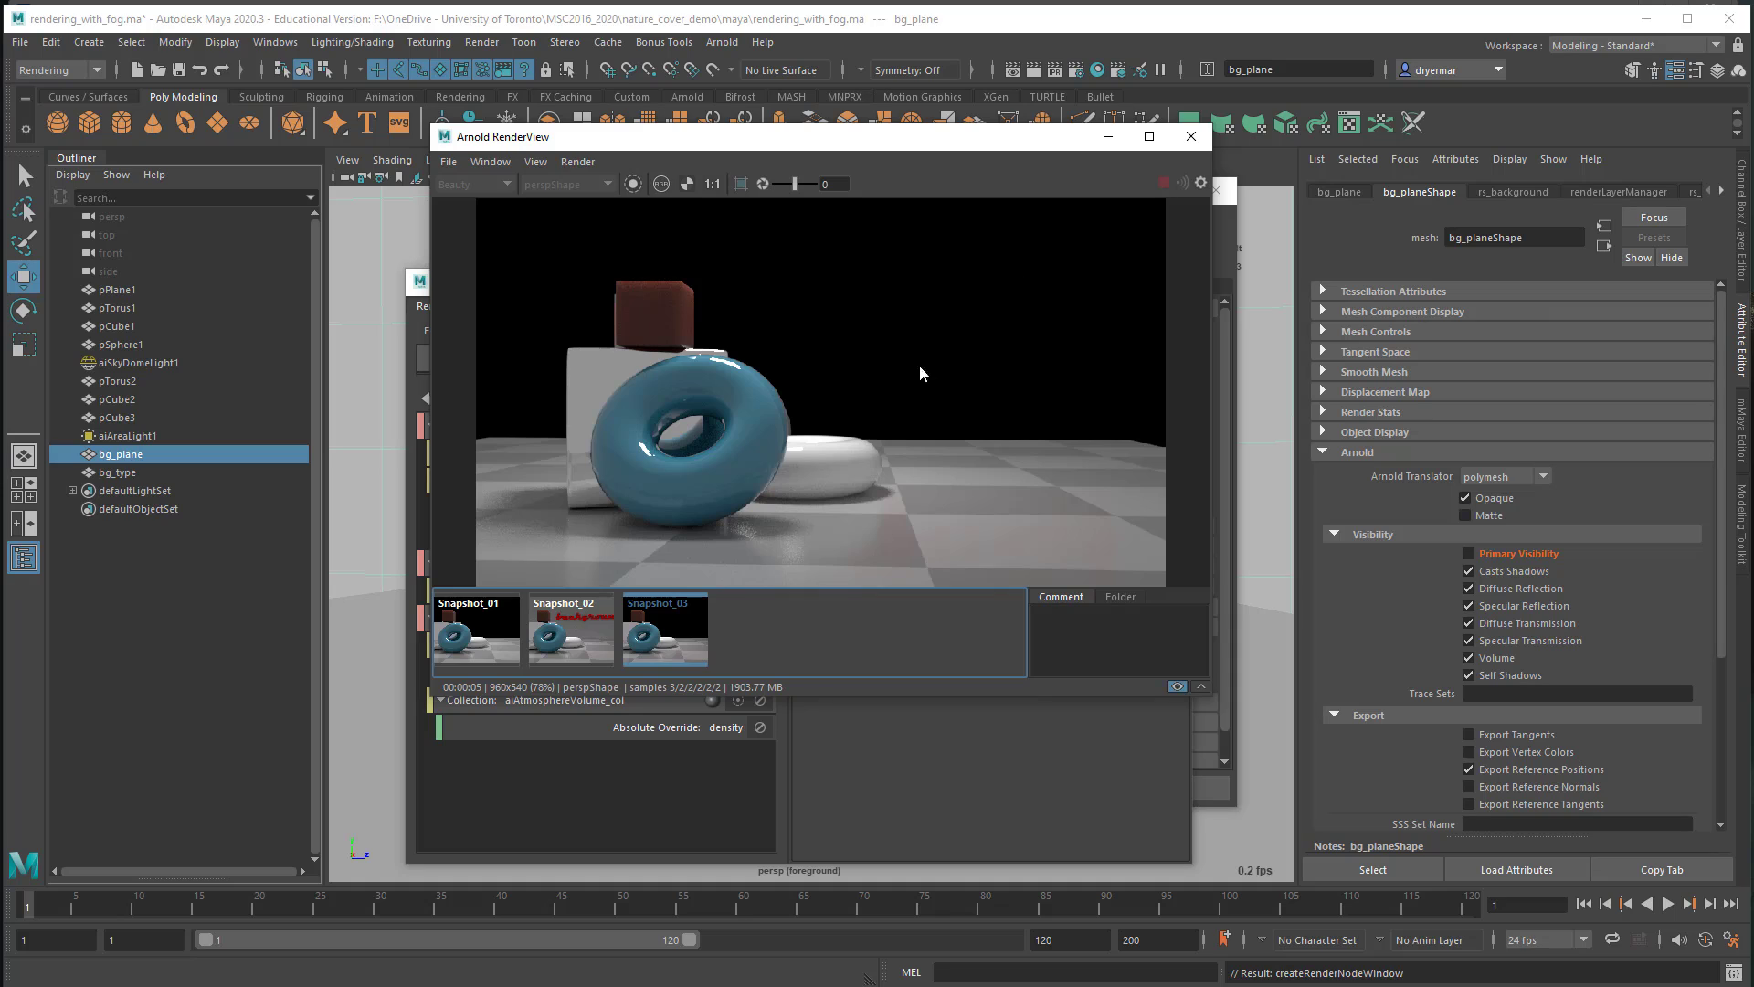
left_click(493, 632)
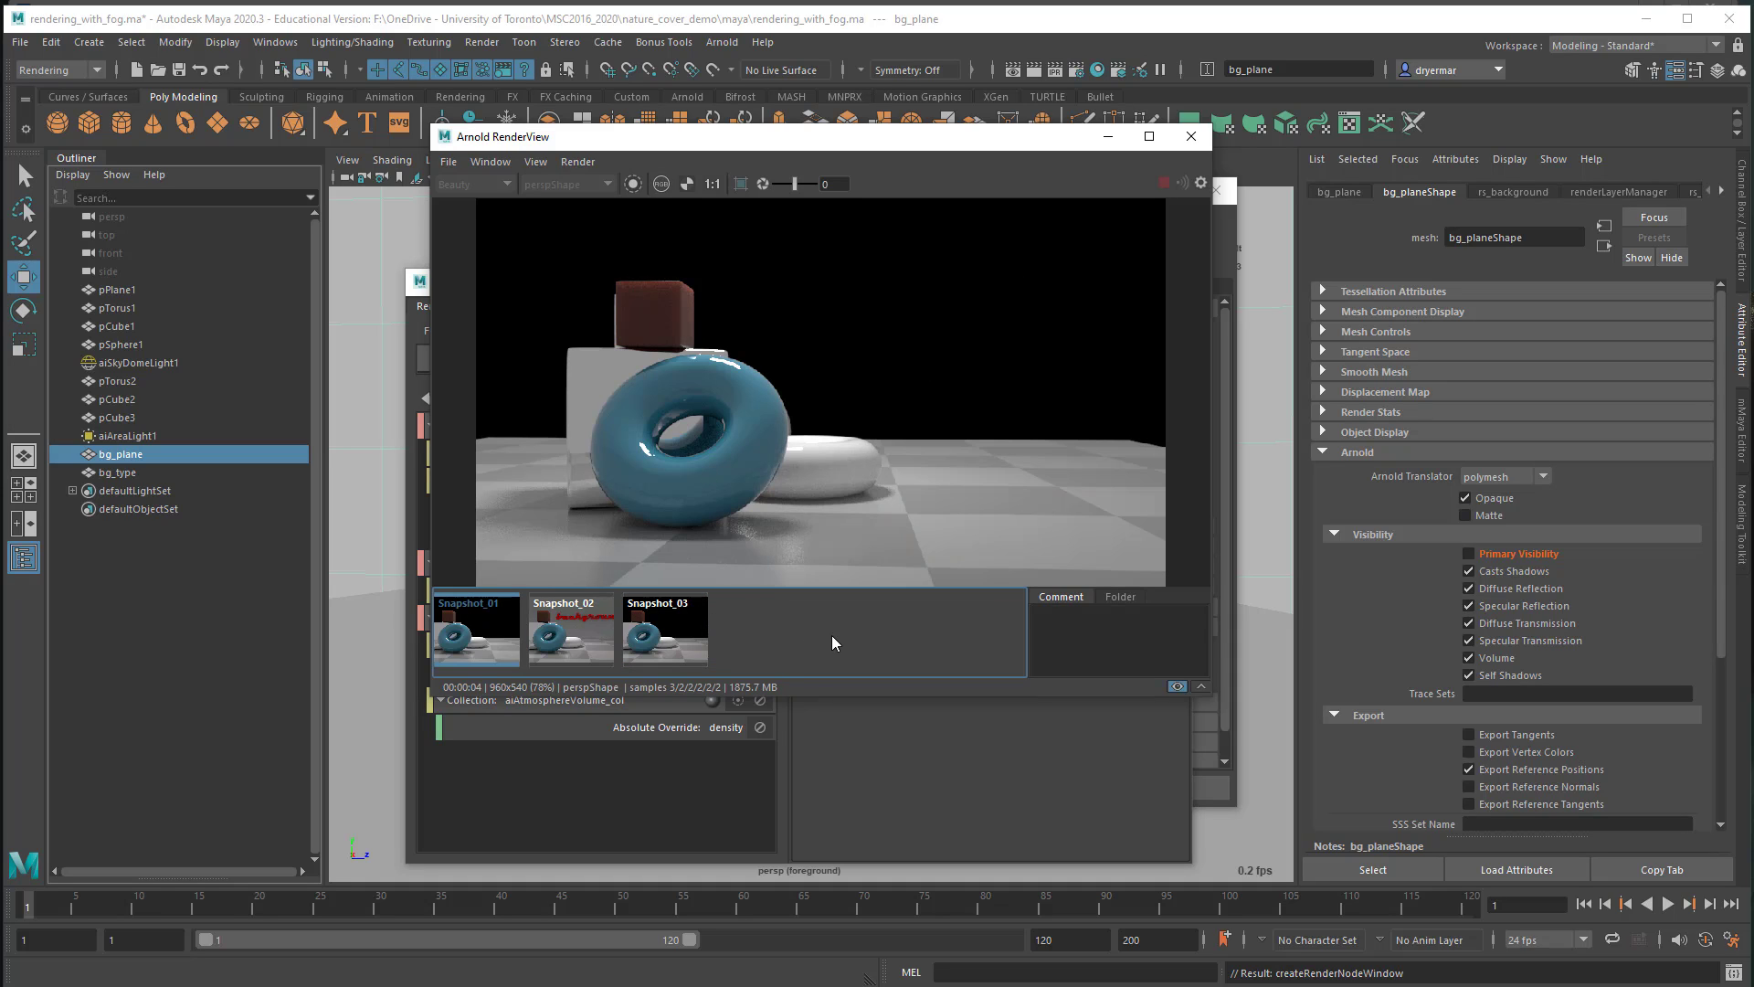
left_click(1190, 137)
Step: Select the background layer's collection2 to review which objects it includes
left_click(537, 568)
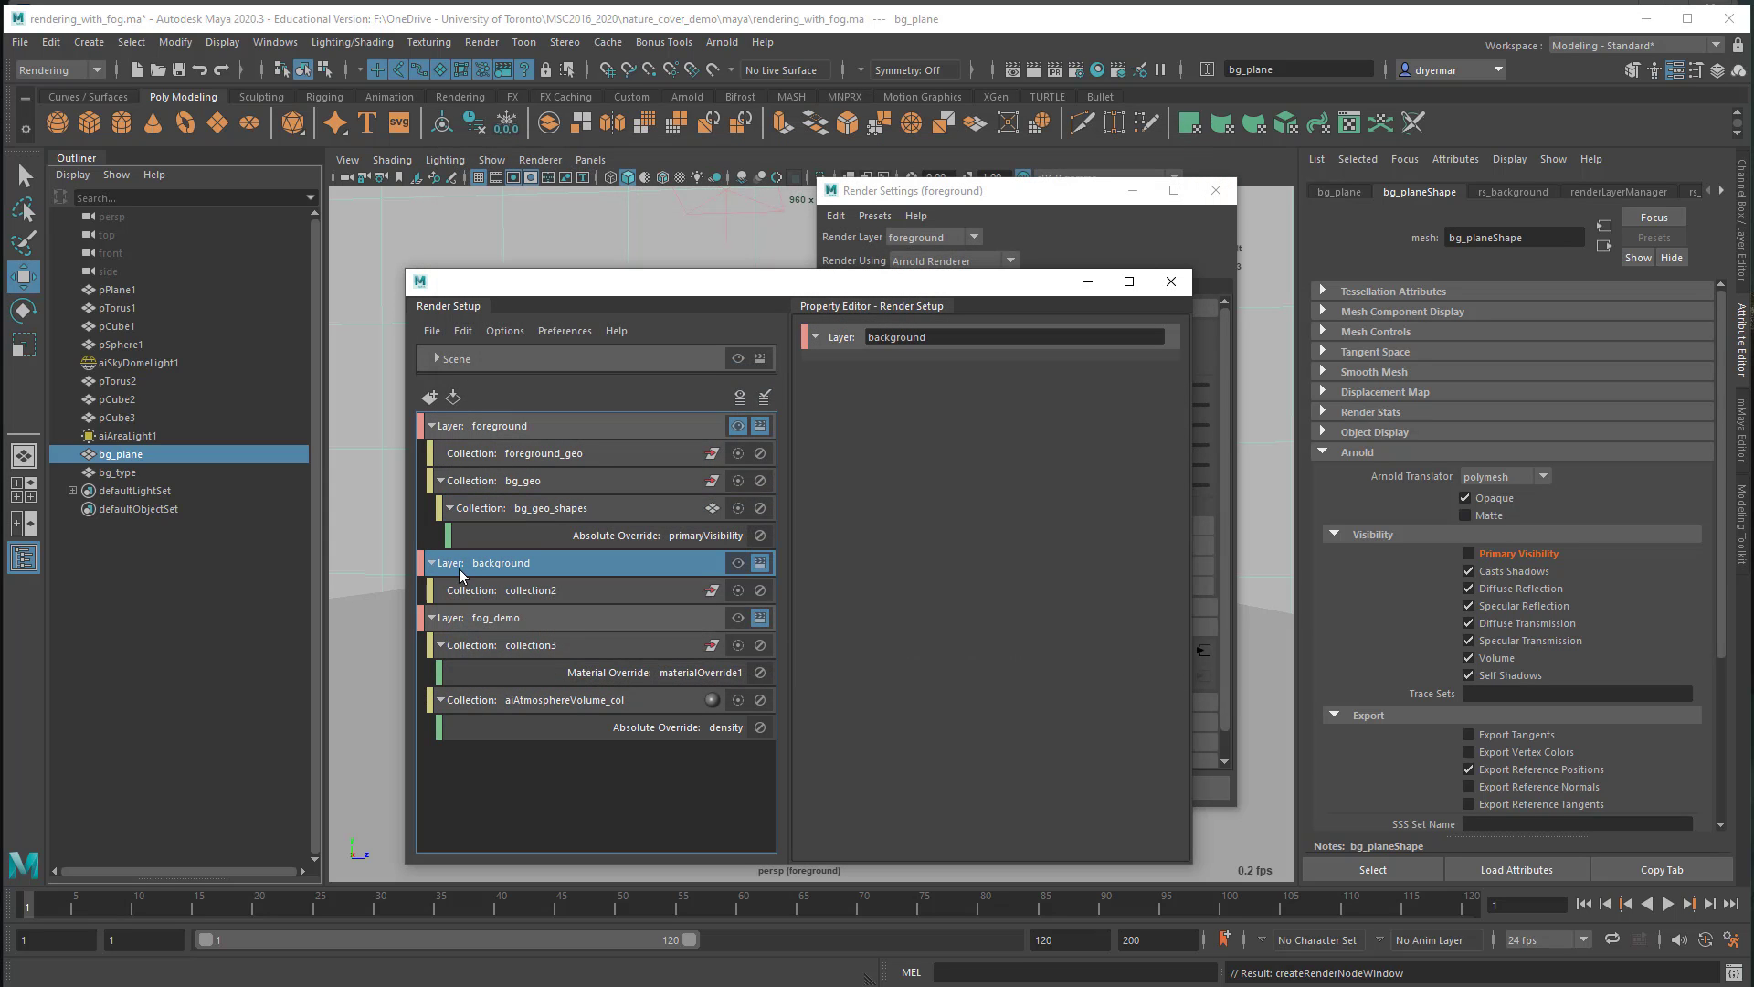
left_click(507, 587)
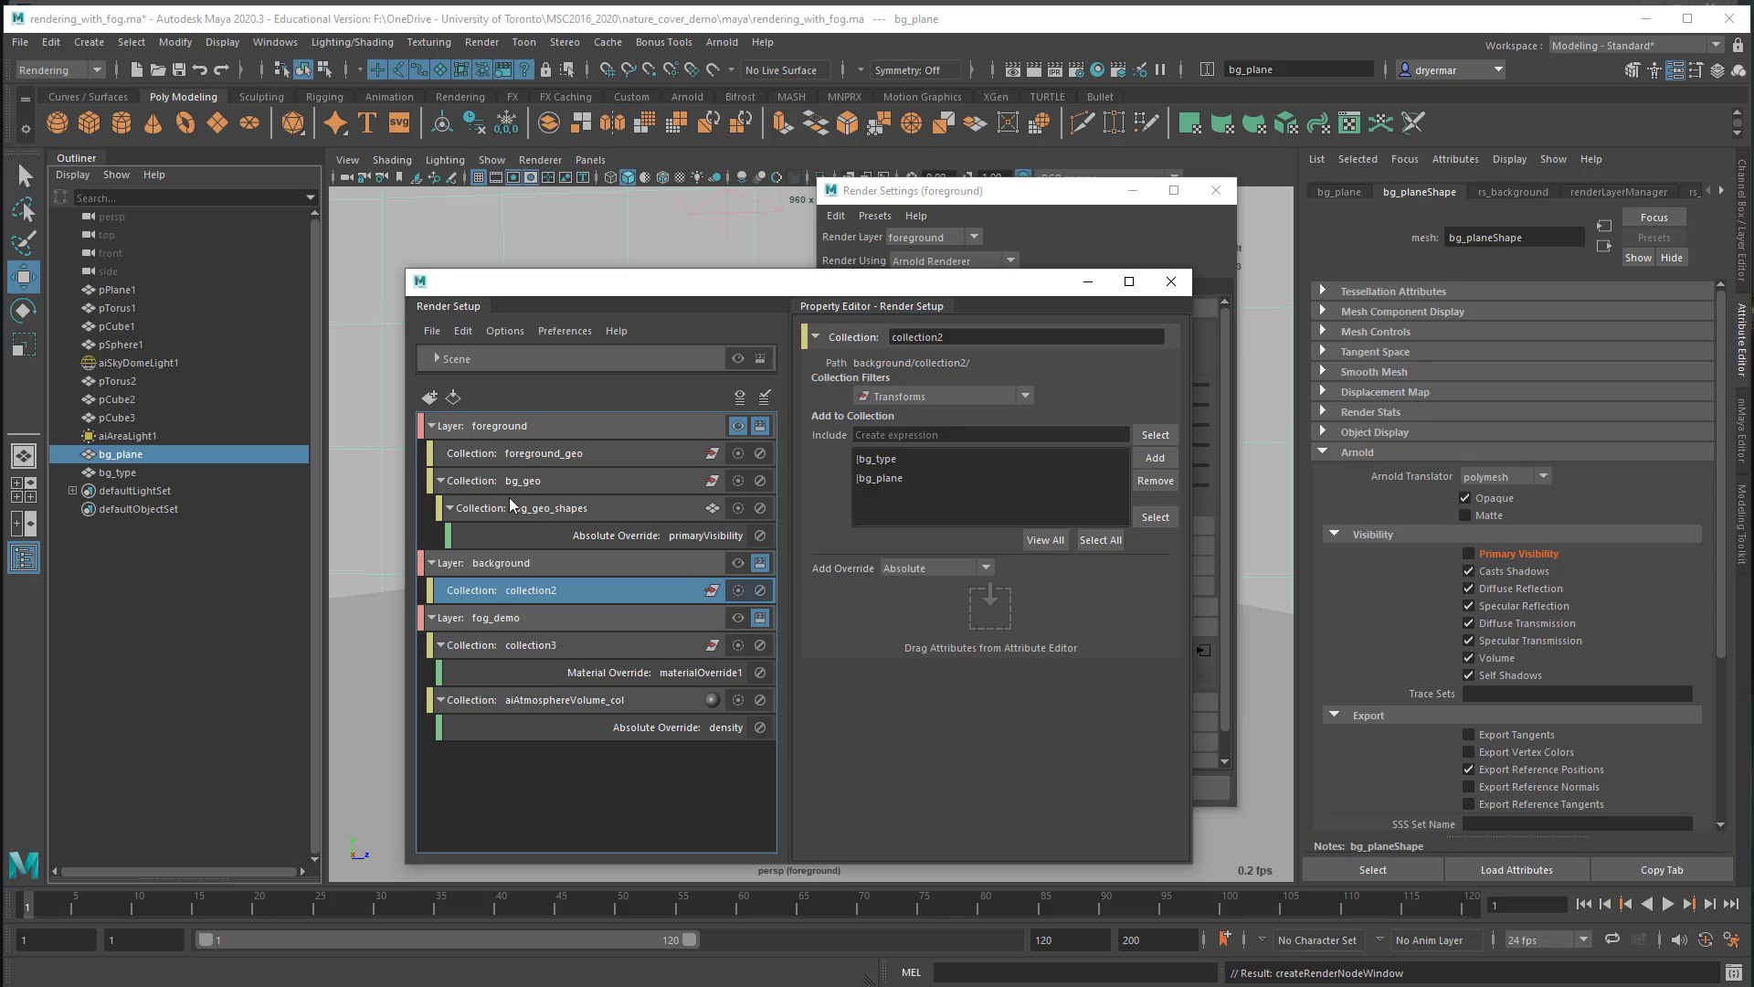
Step: Collapse the foreground layer's bg_geo collection, select it, and save the scene
left_click(441, 480)
left_click(527, 486)
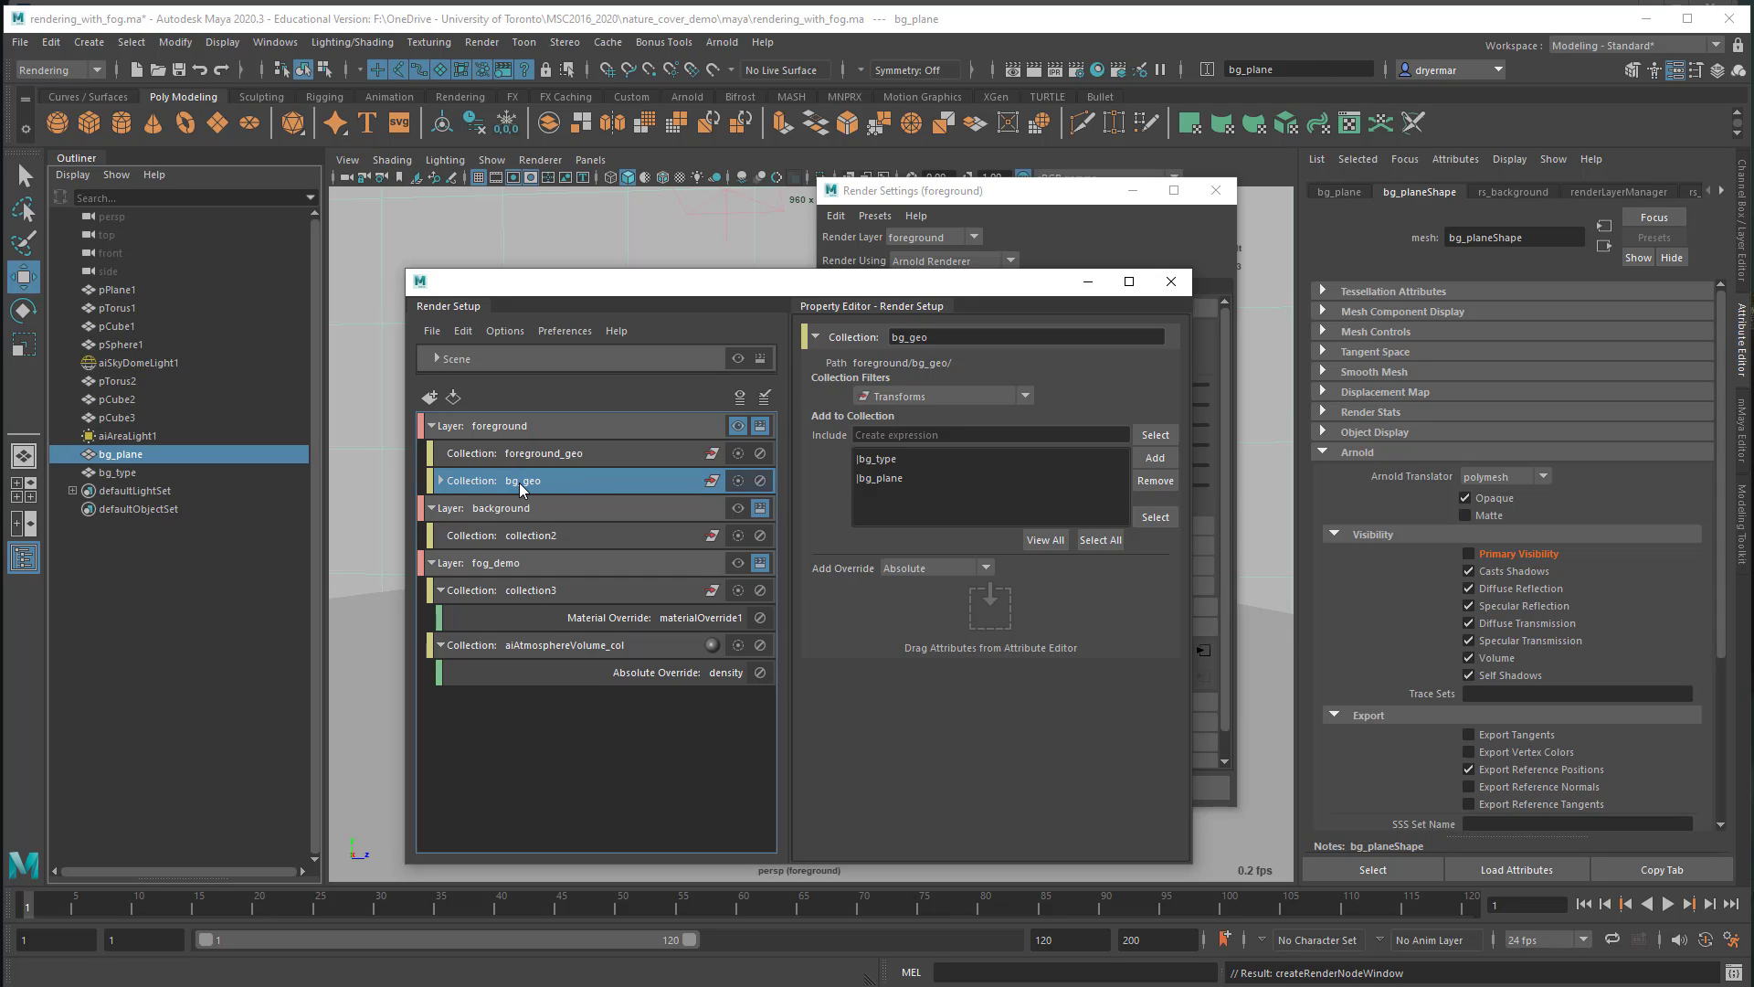
left_click(20, 42)
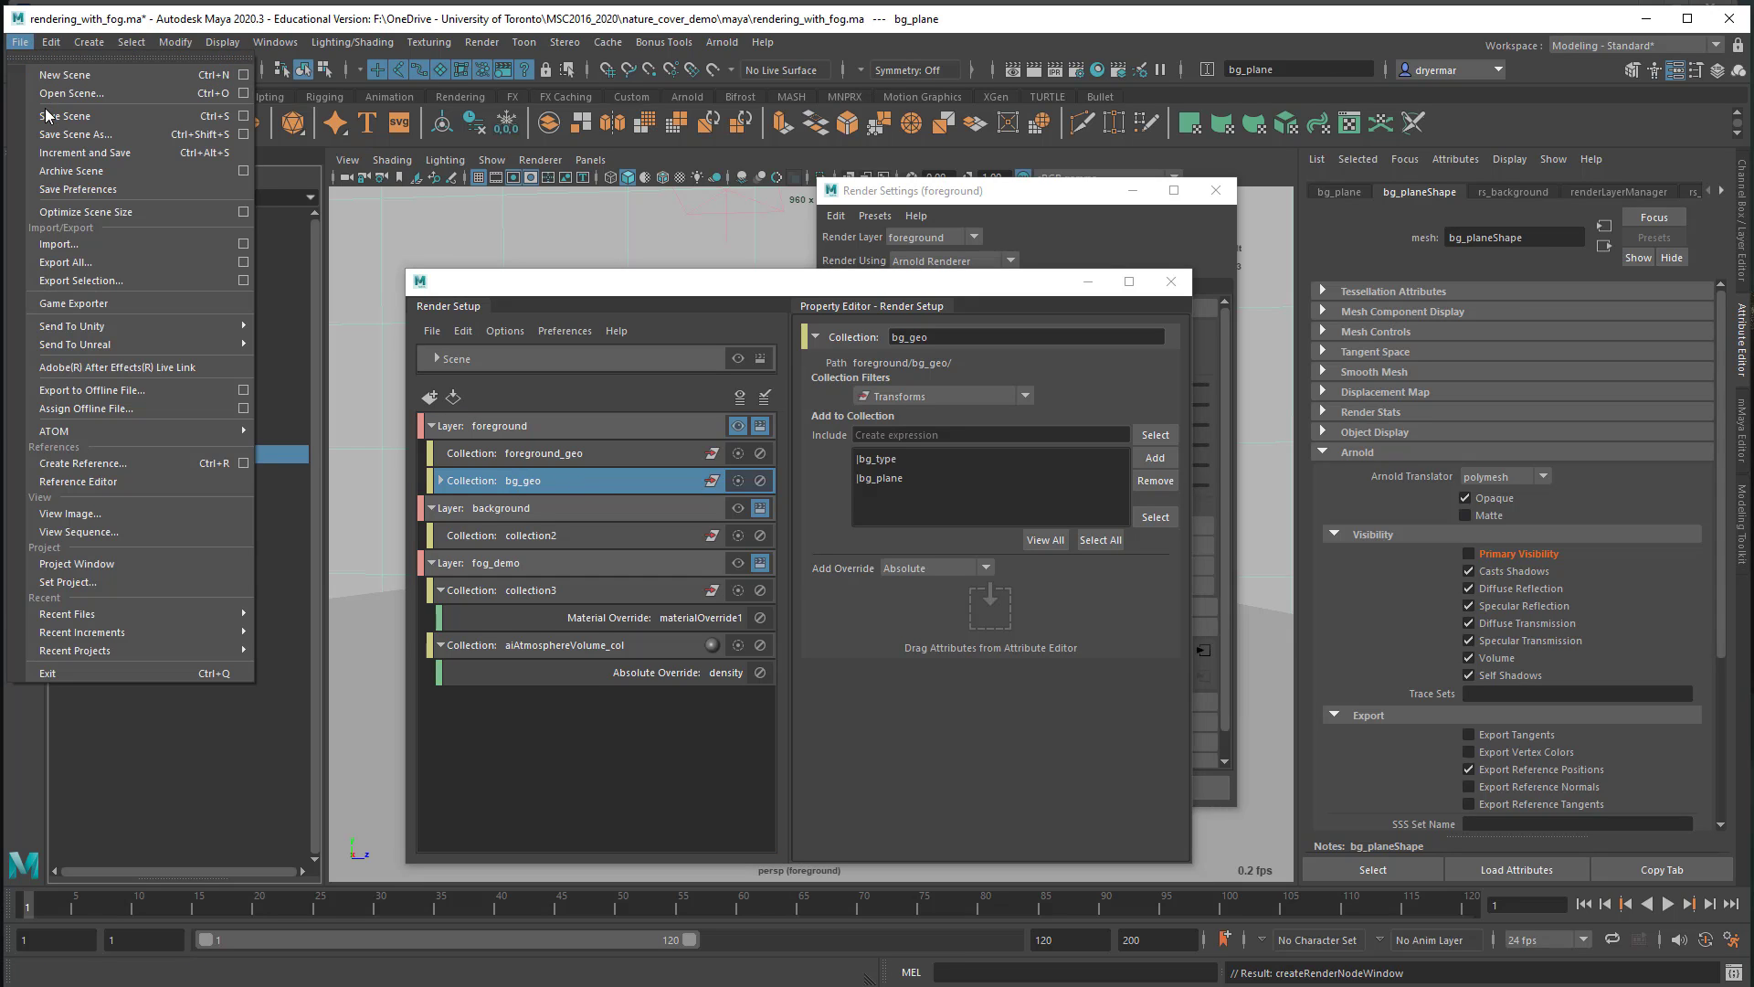
left_click(46, 115)
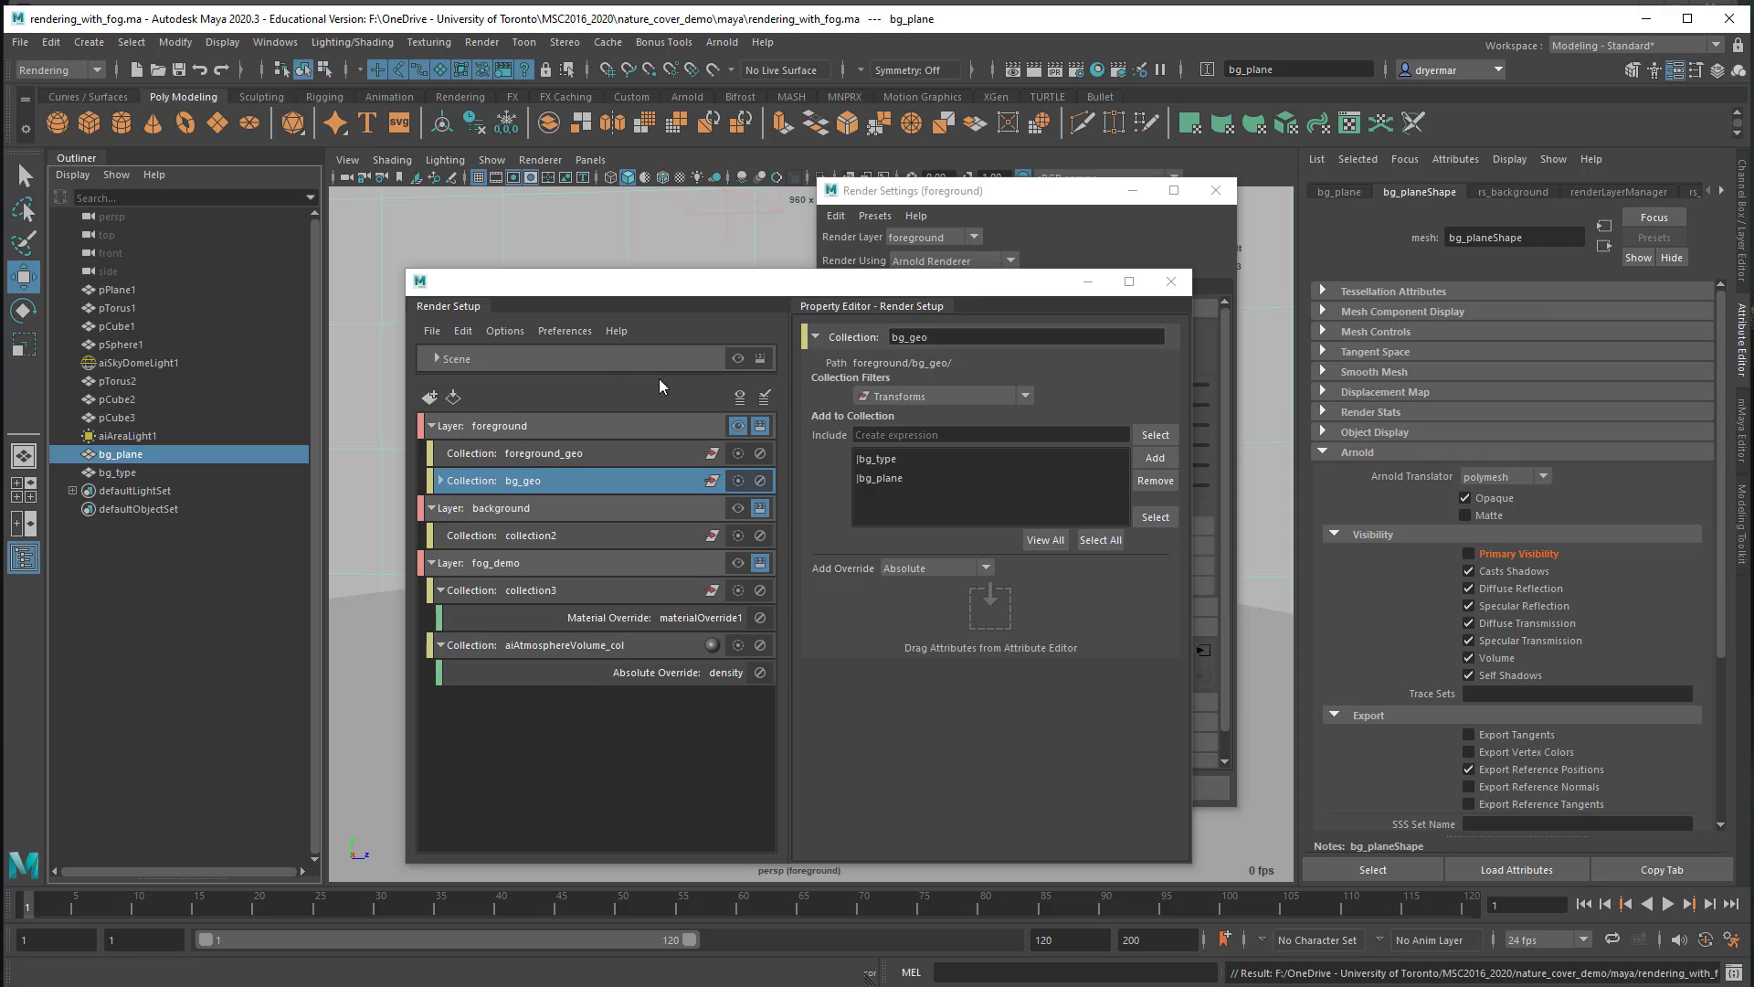
Step: Show the master scene, background and fog_demo layers in turn to compare them, and return to the foreground layer
left_click(737, 359)
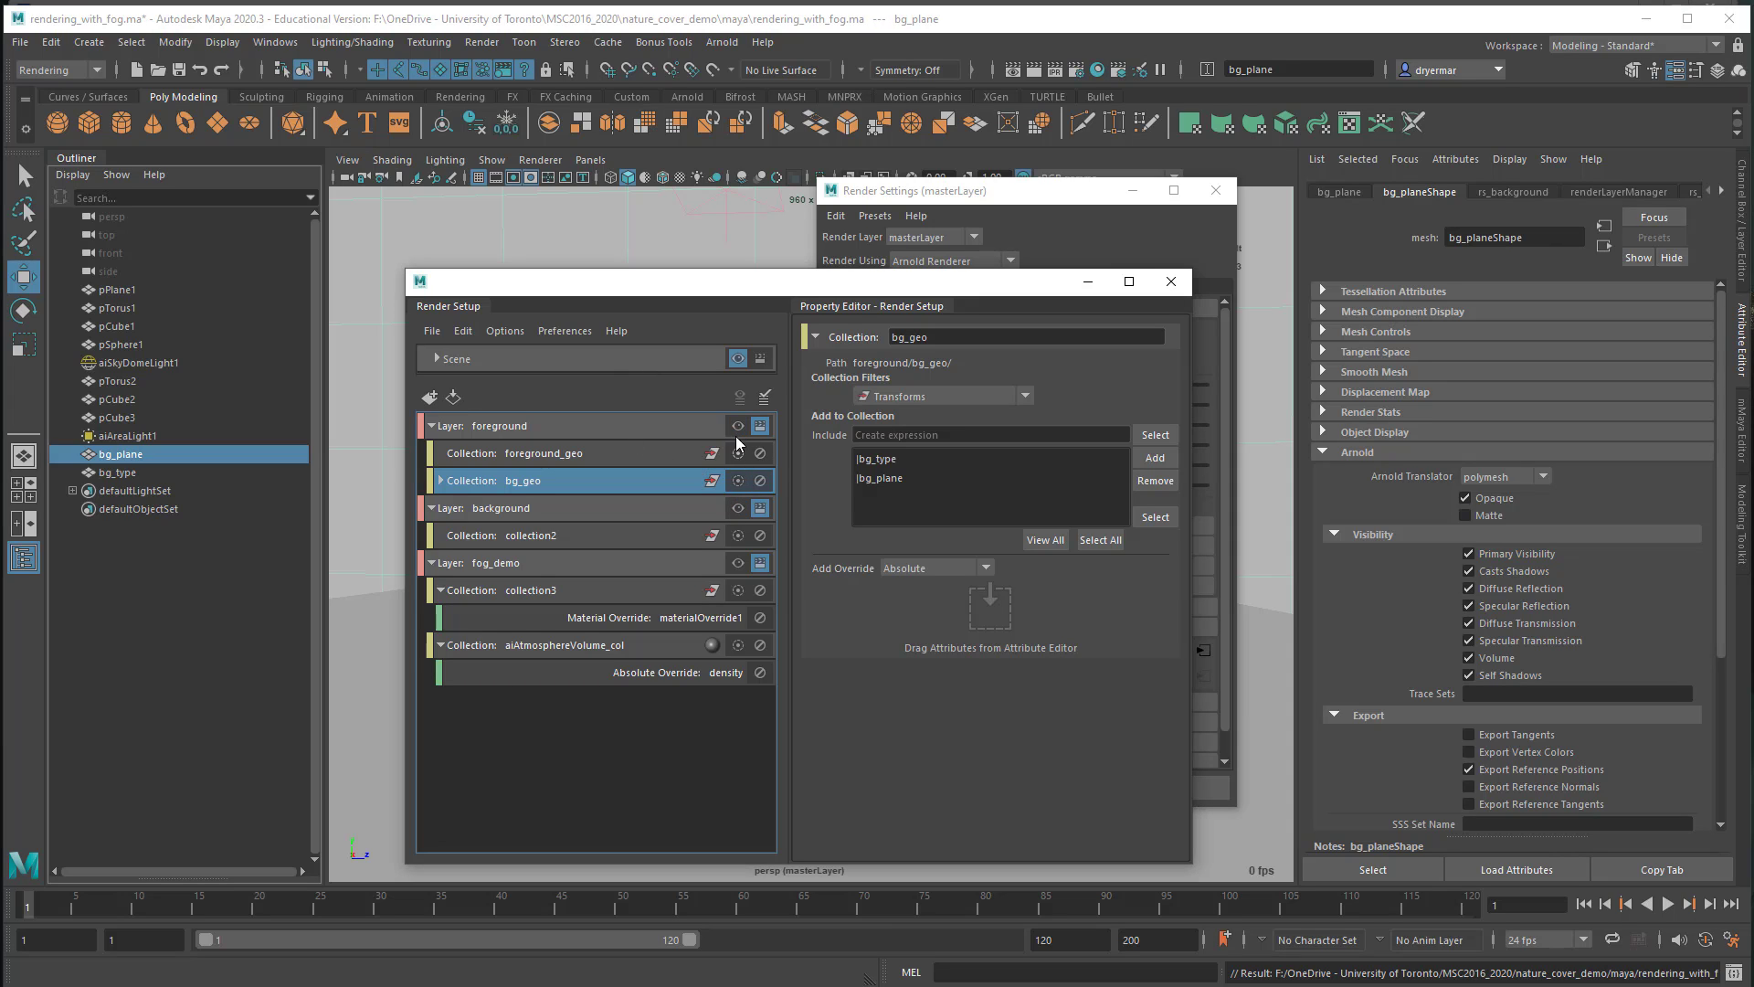
left_click(738, 508)
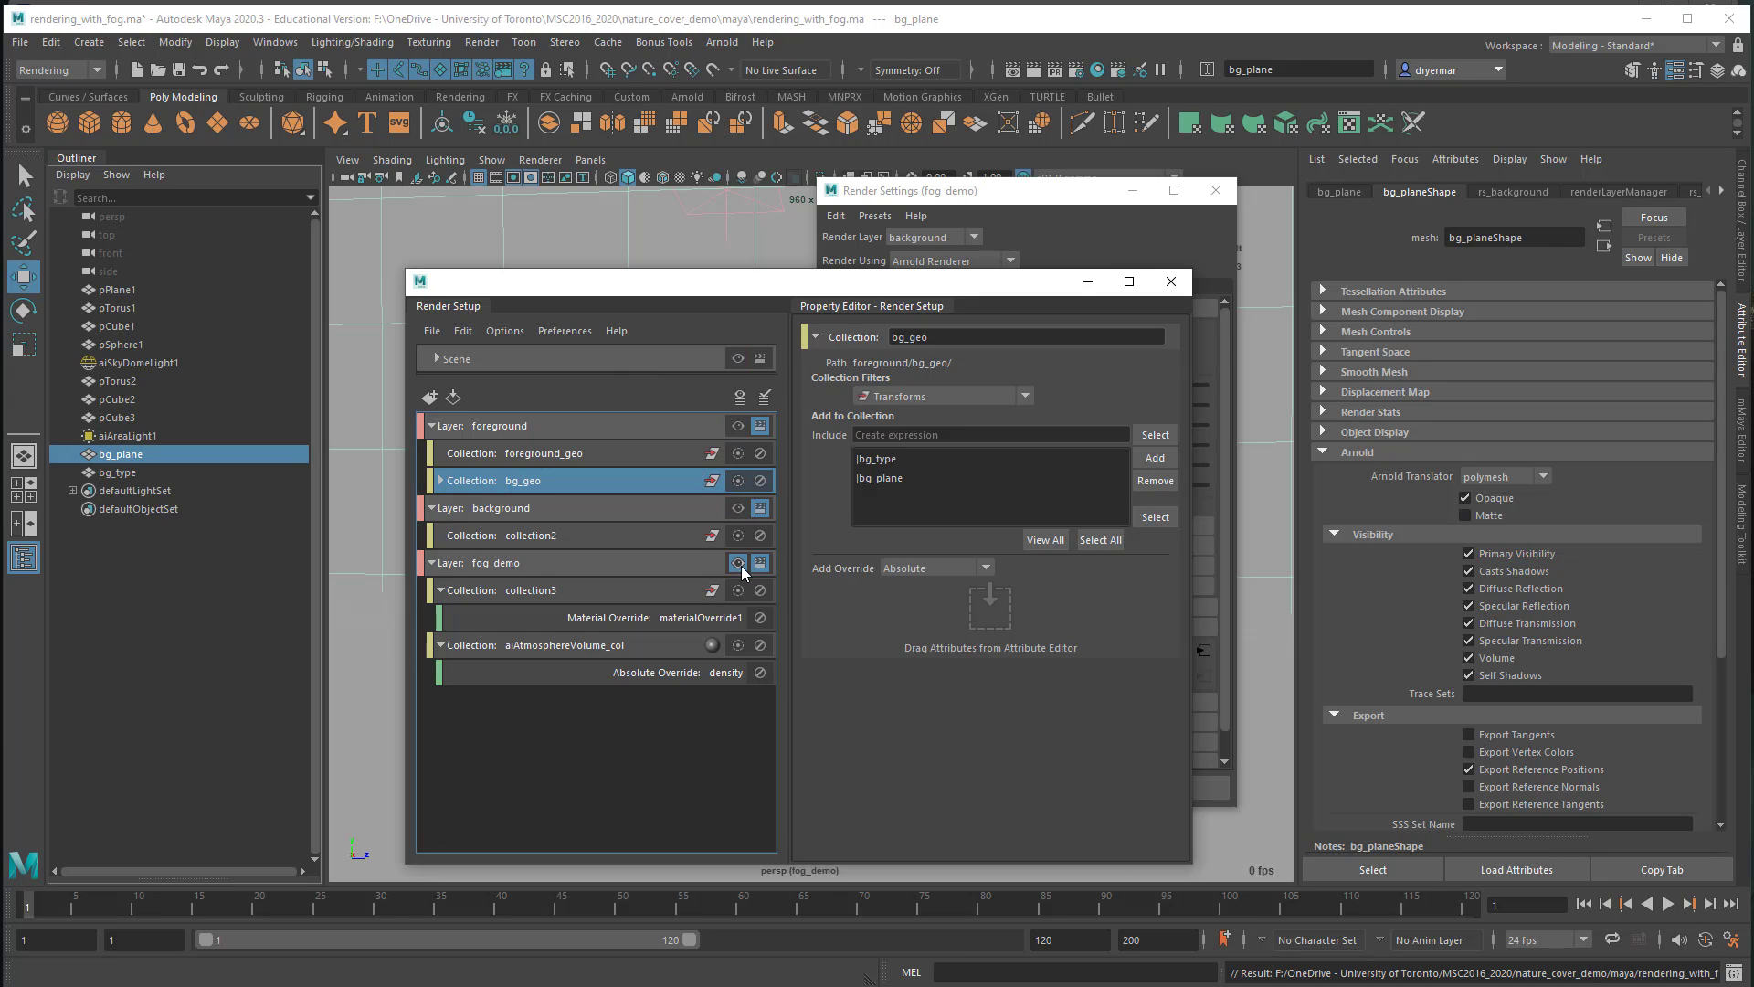
left_click(738, 428)
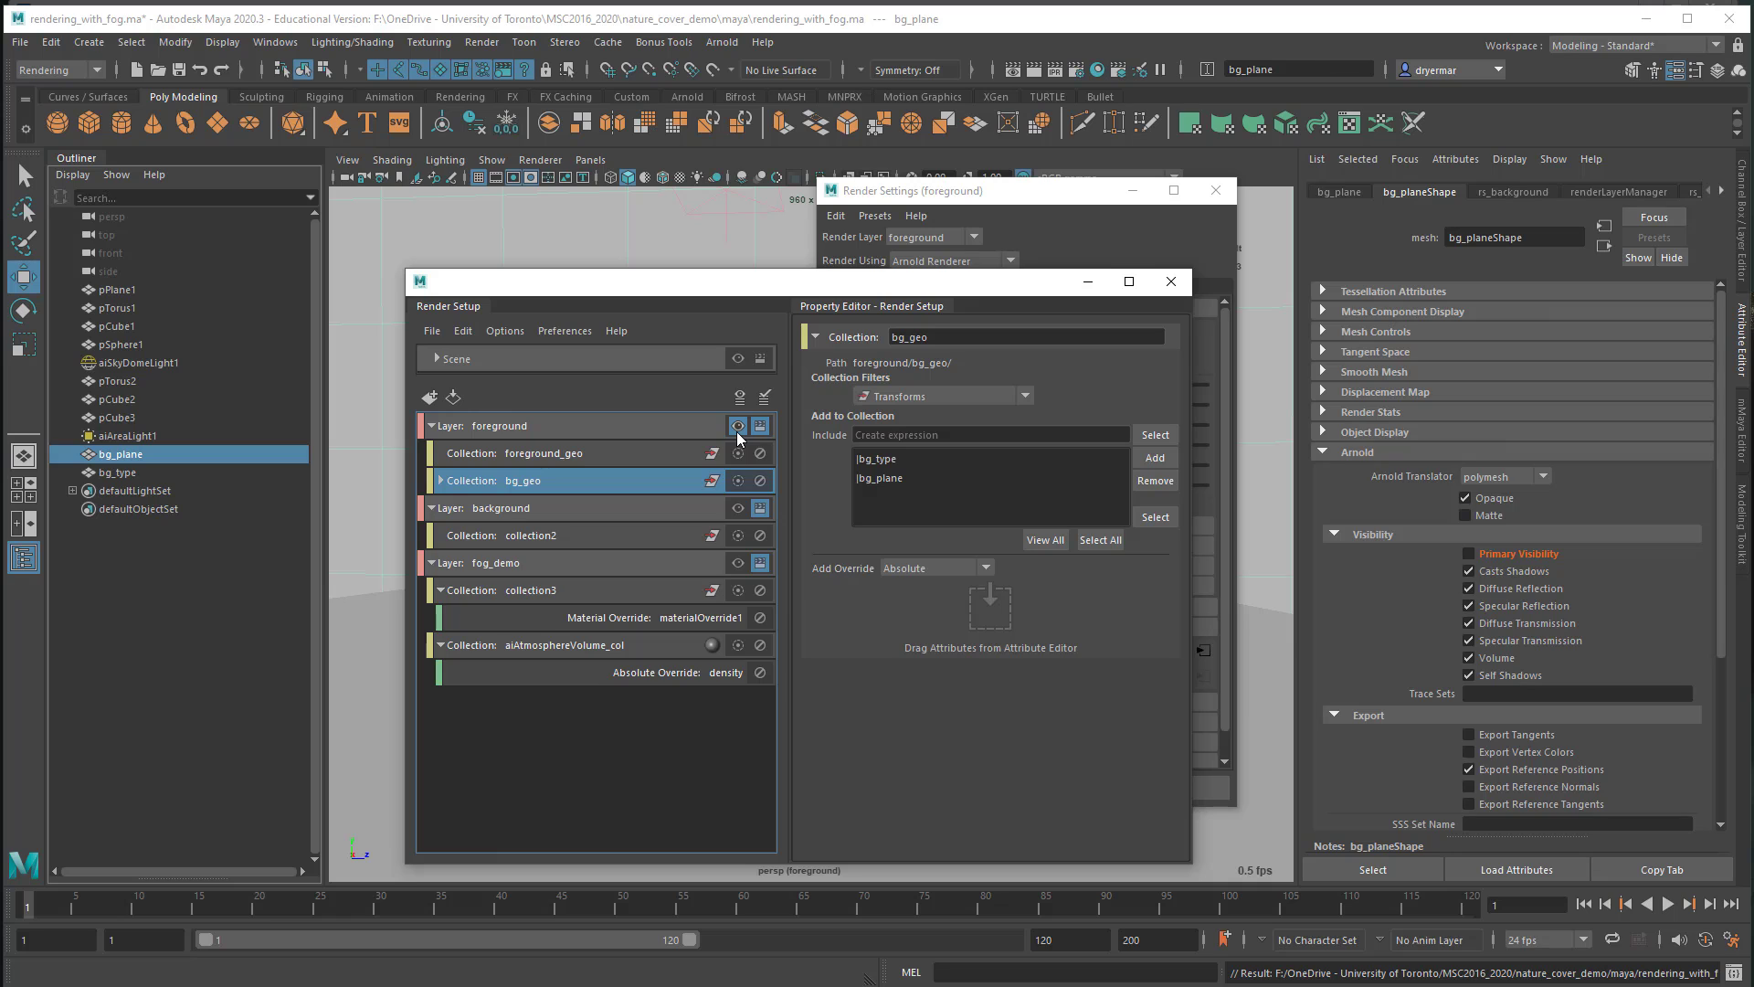
left_click(482, 43)
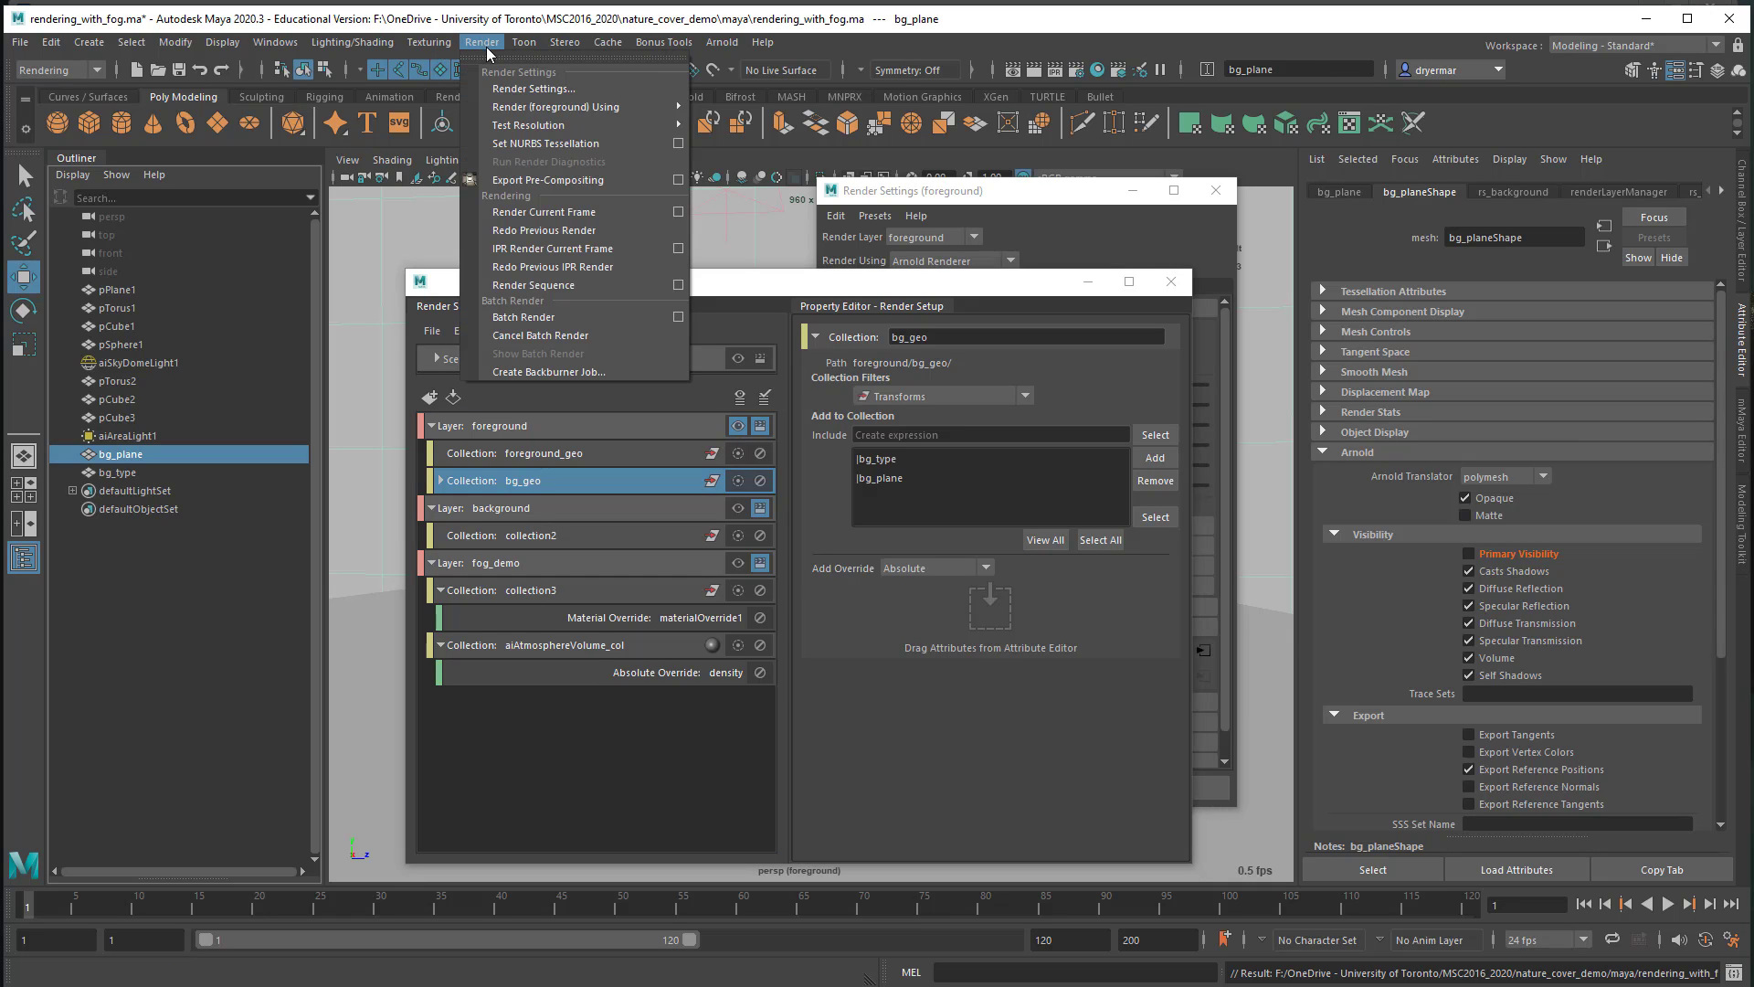
left_click(467, 39)
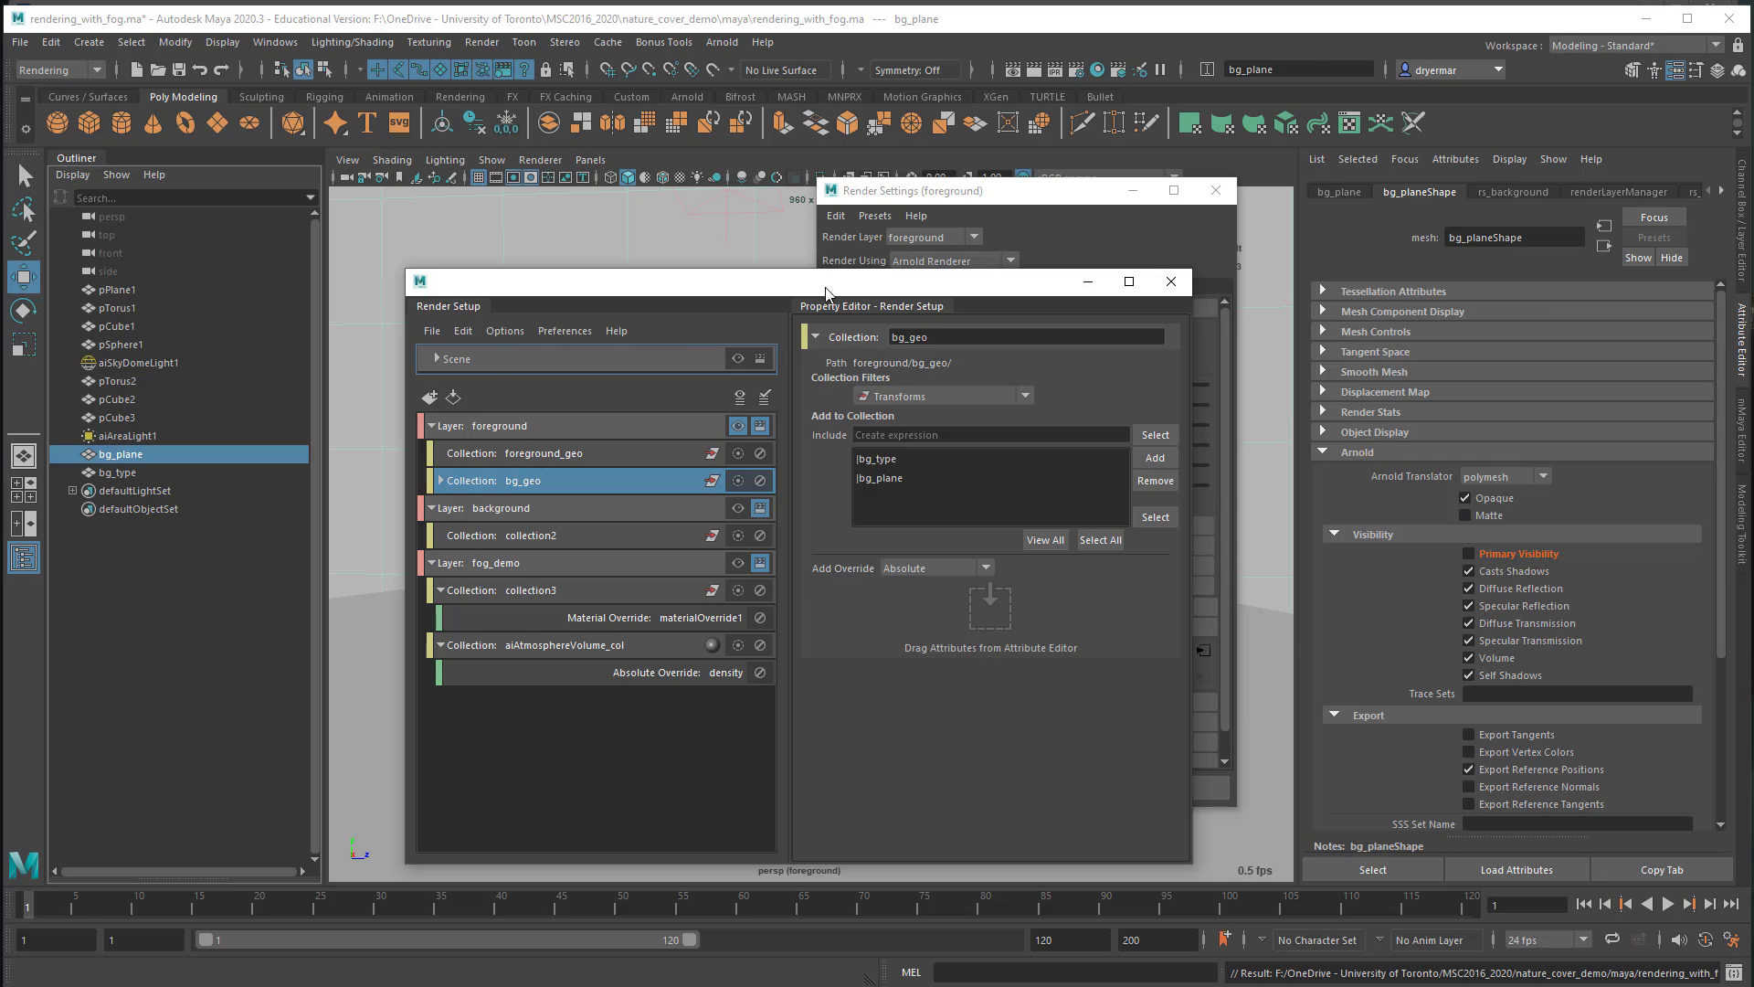
Step: Set the file name prefix to demo_compositing_fog in the common render settings, with zip compression
left_click(991, 196)
left_click(853, 288)
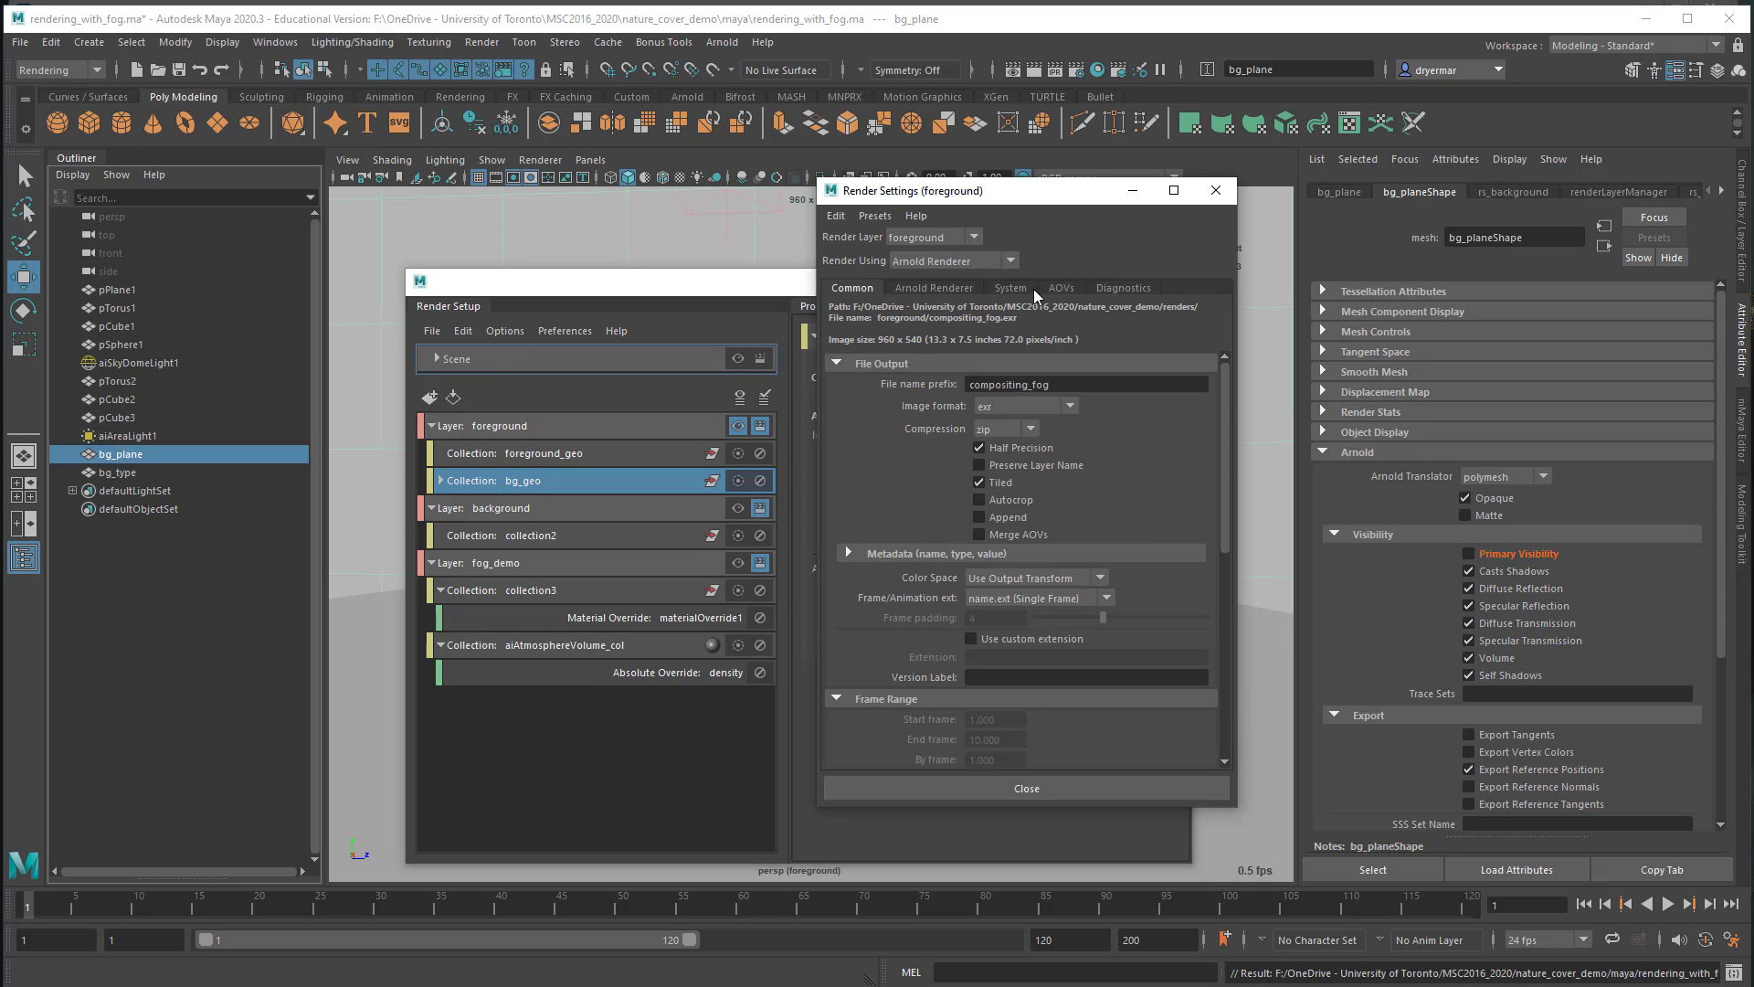
left_click(923, 288)
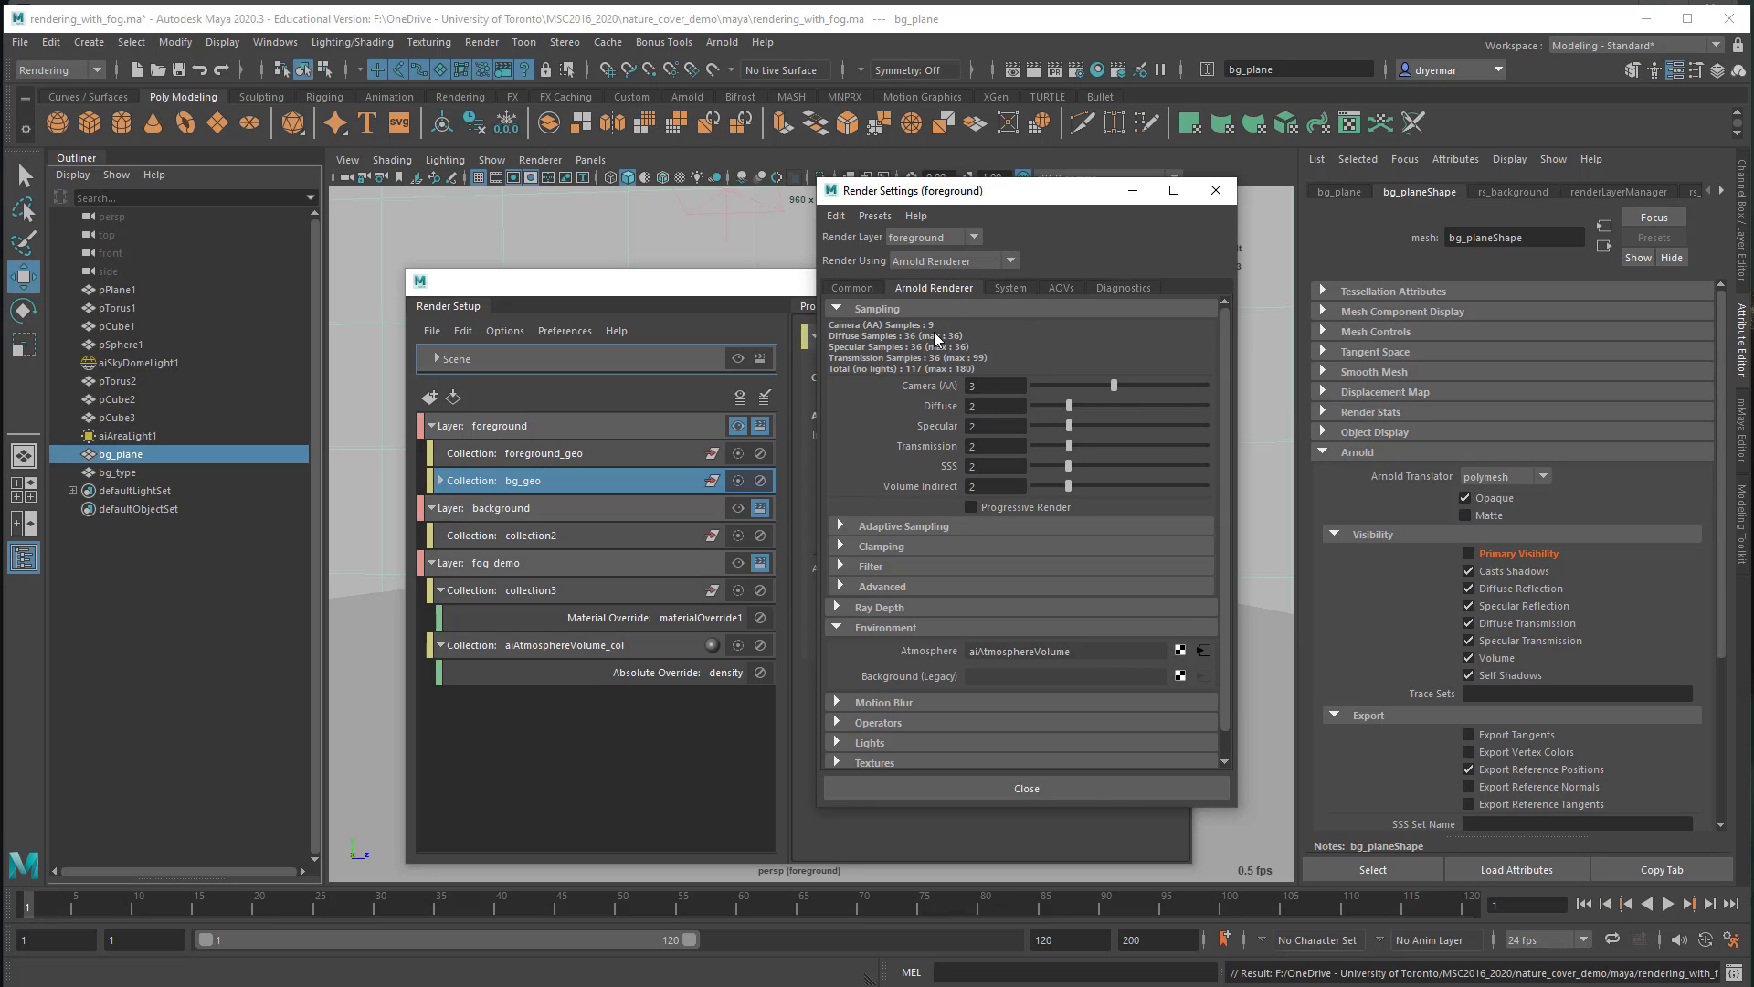
left_click(868, 288)
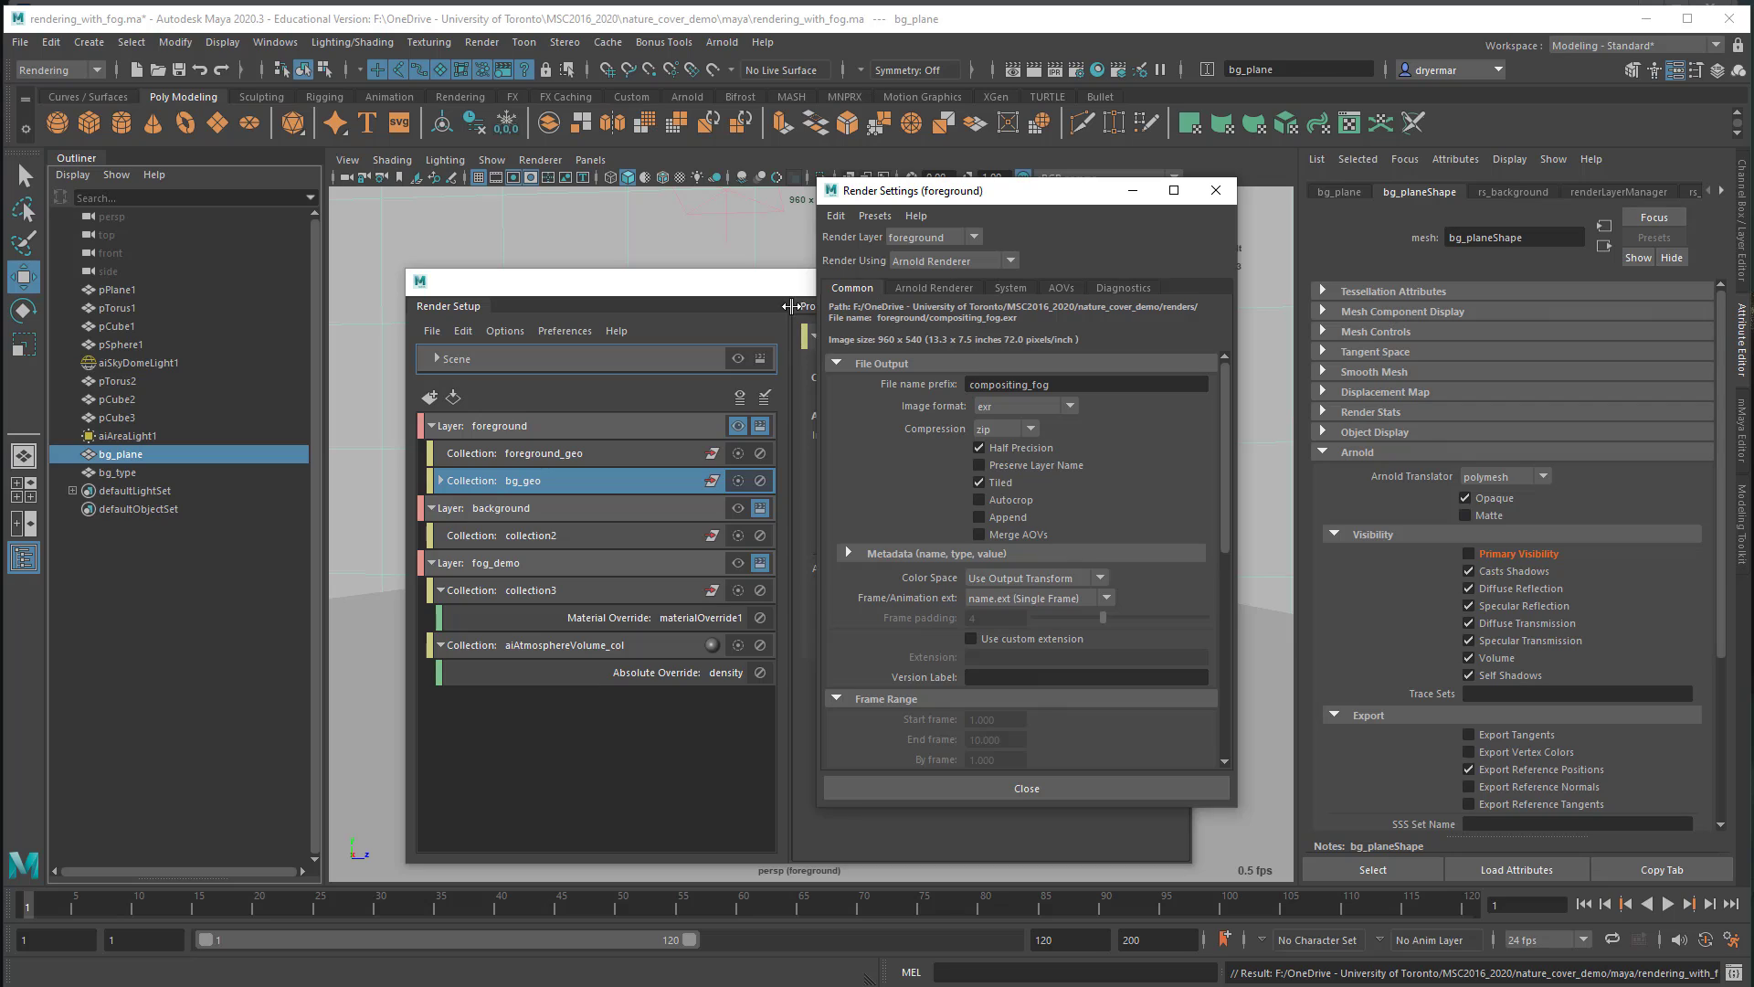
left_click(1067, 385)
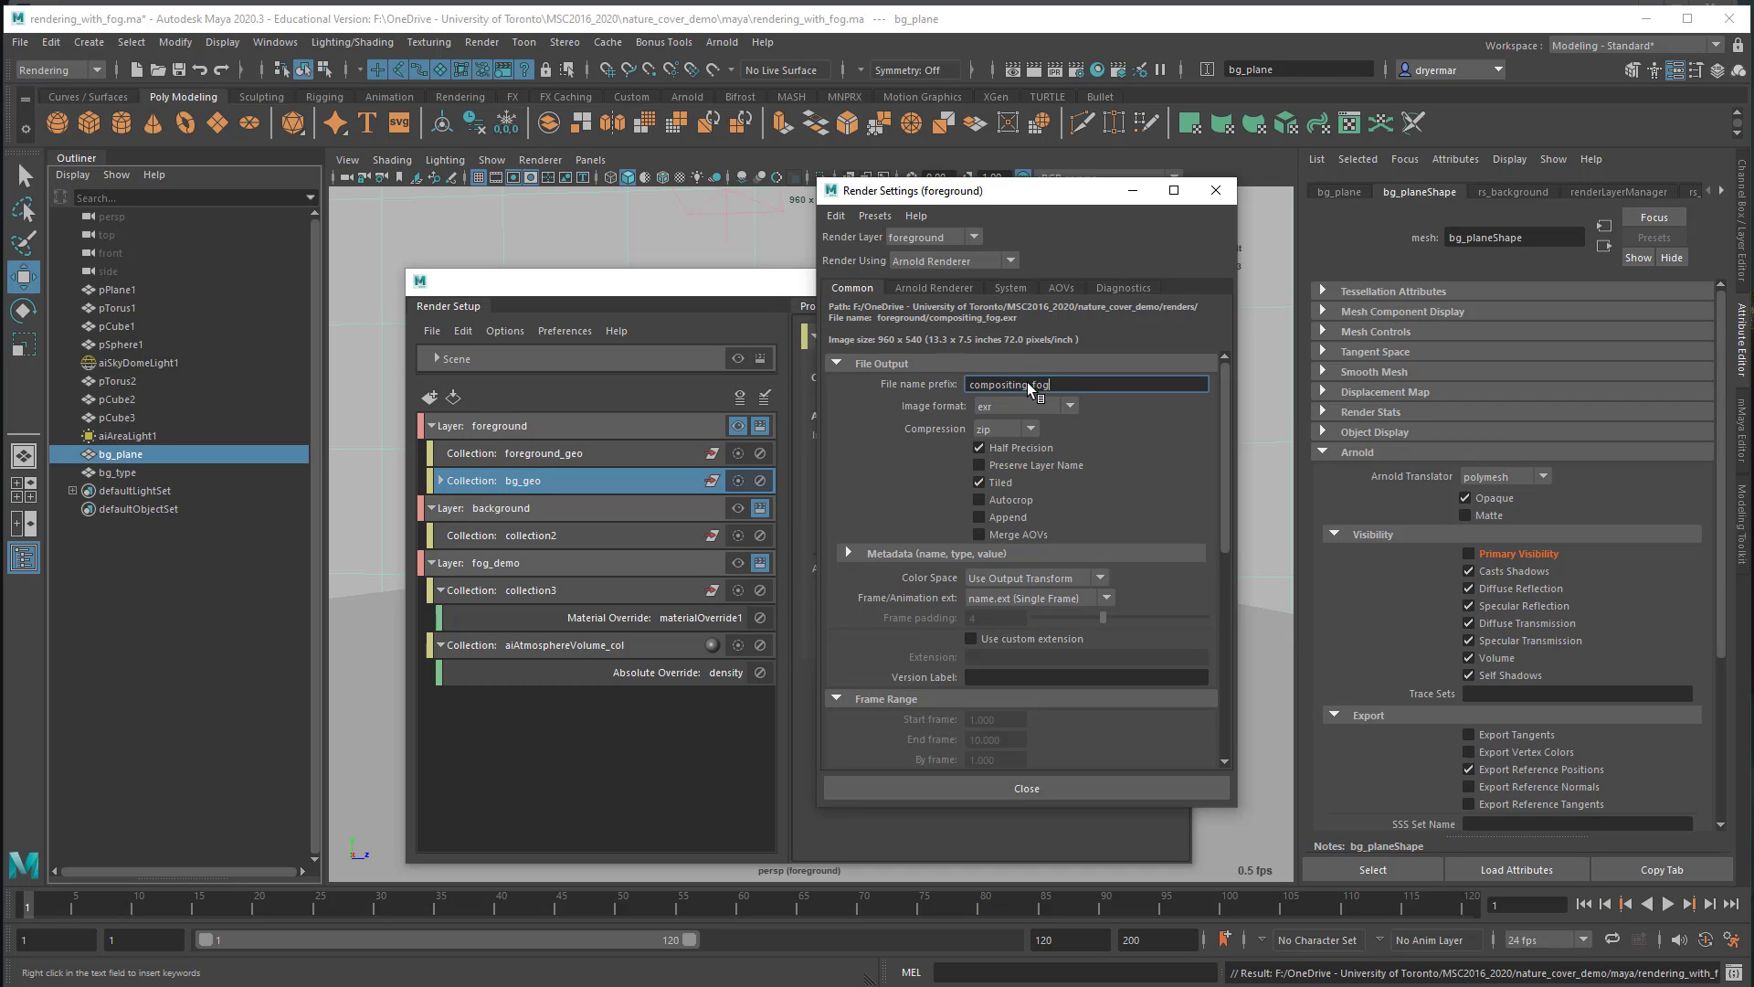
left_click(970, 381)
left_click(998, 430)
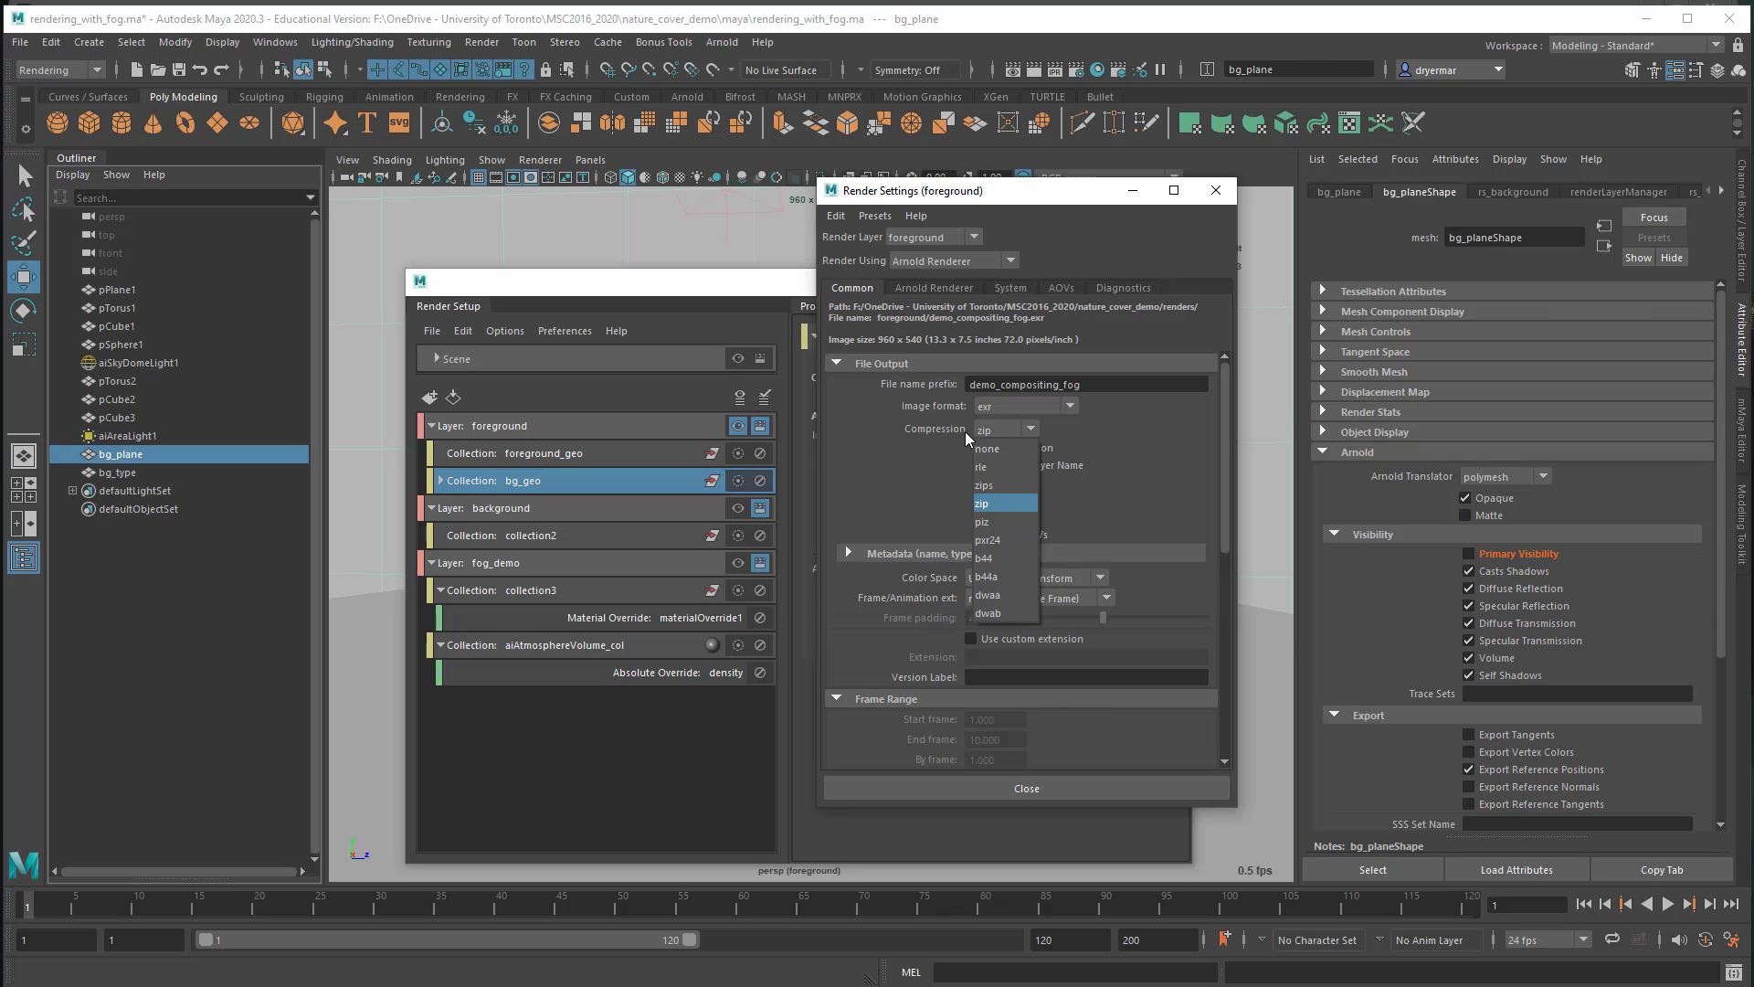
left_click(984, 504)
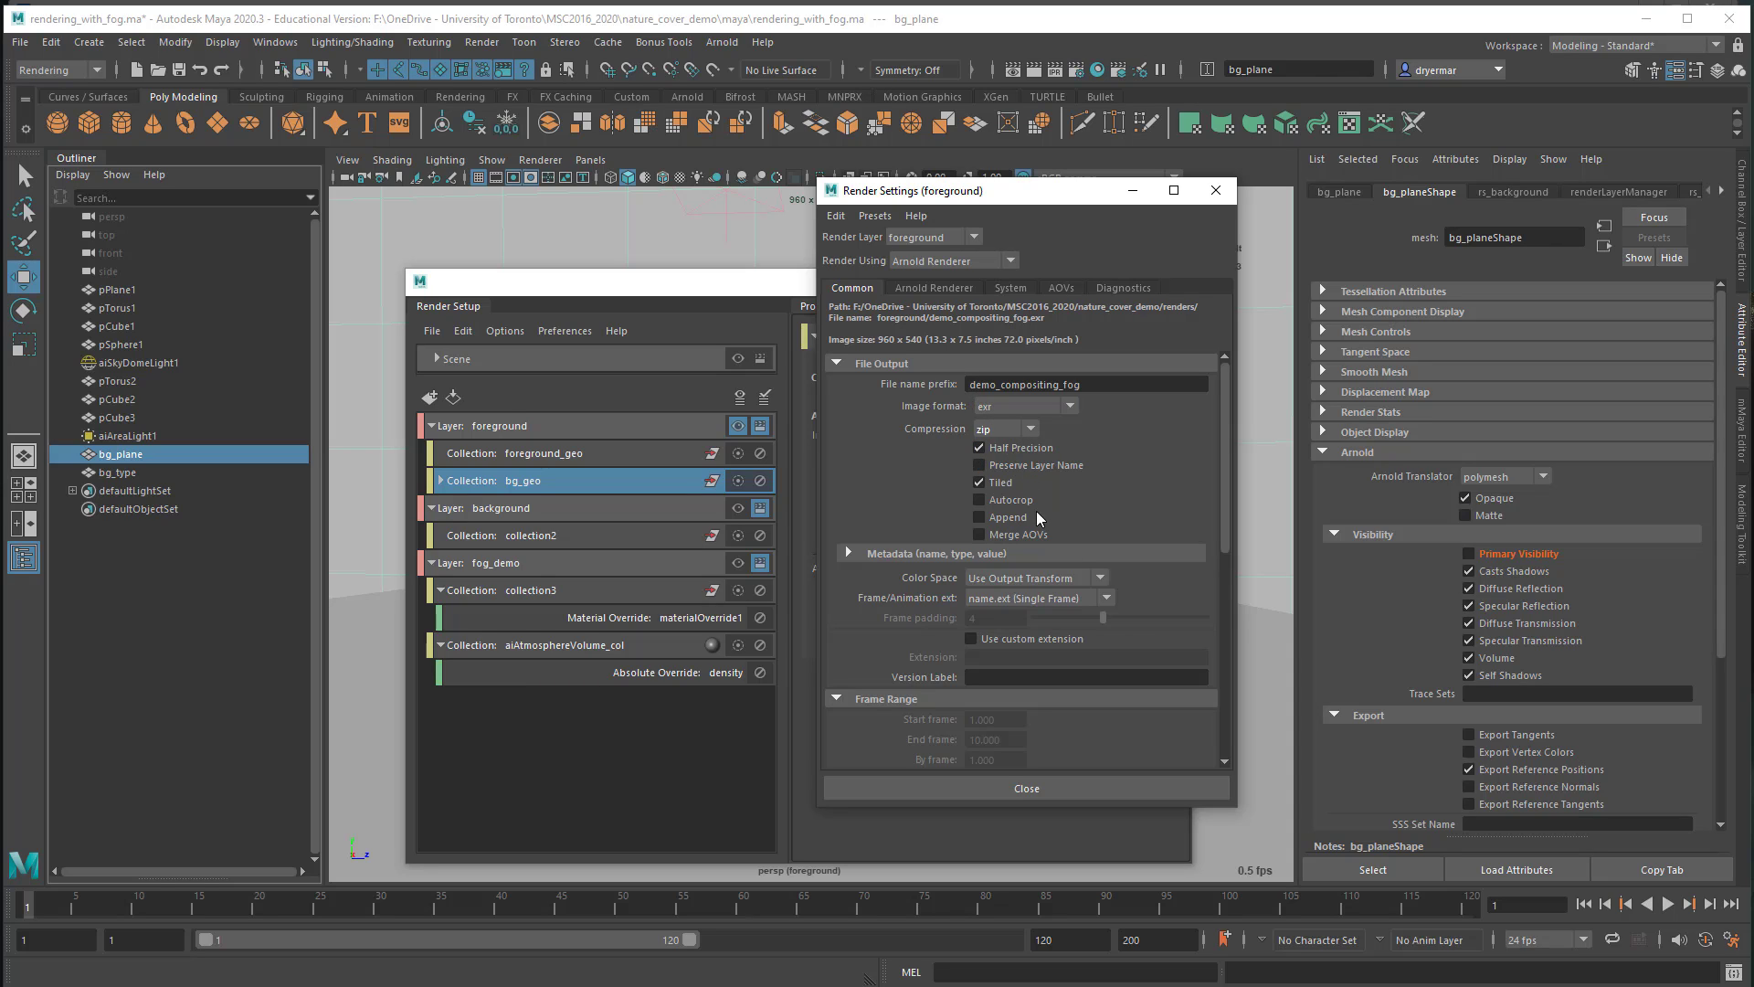
Step: Choose name.ext (Single Frame) as the frame/animation extension and review the available render layers and file output options
scroll(866, 600, "down", 3)
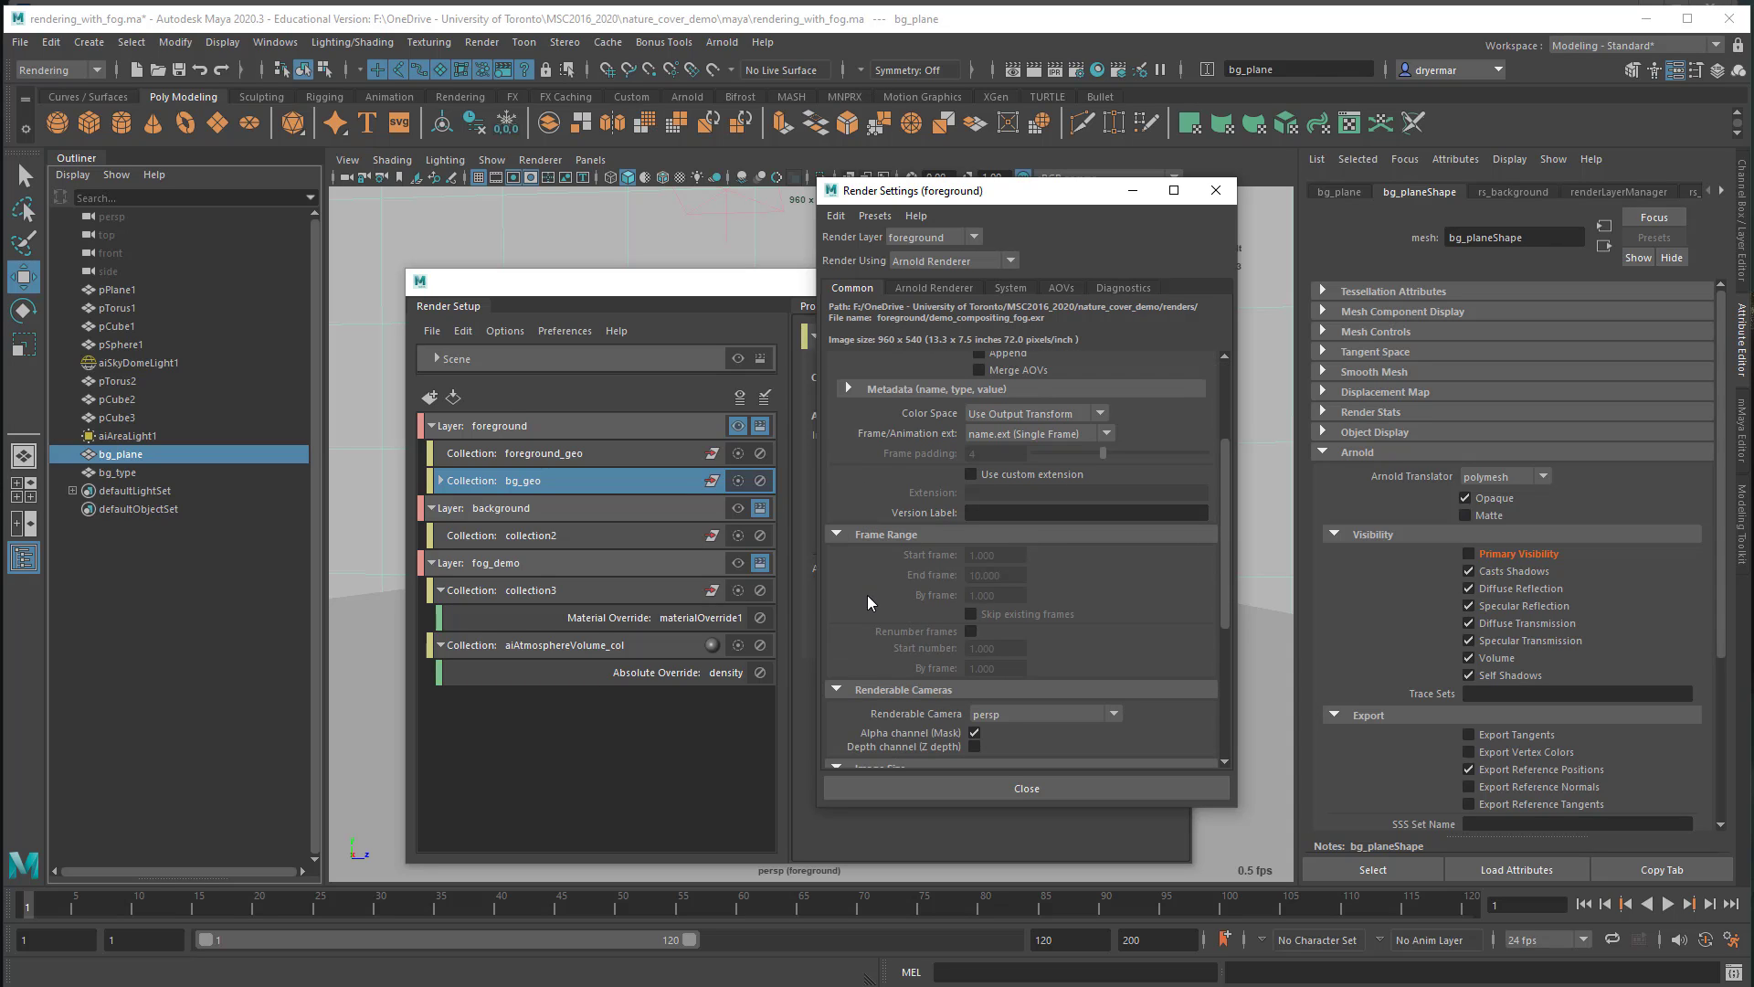
scroll(963, 594, "up", 1)
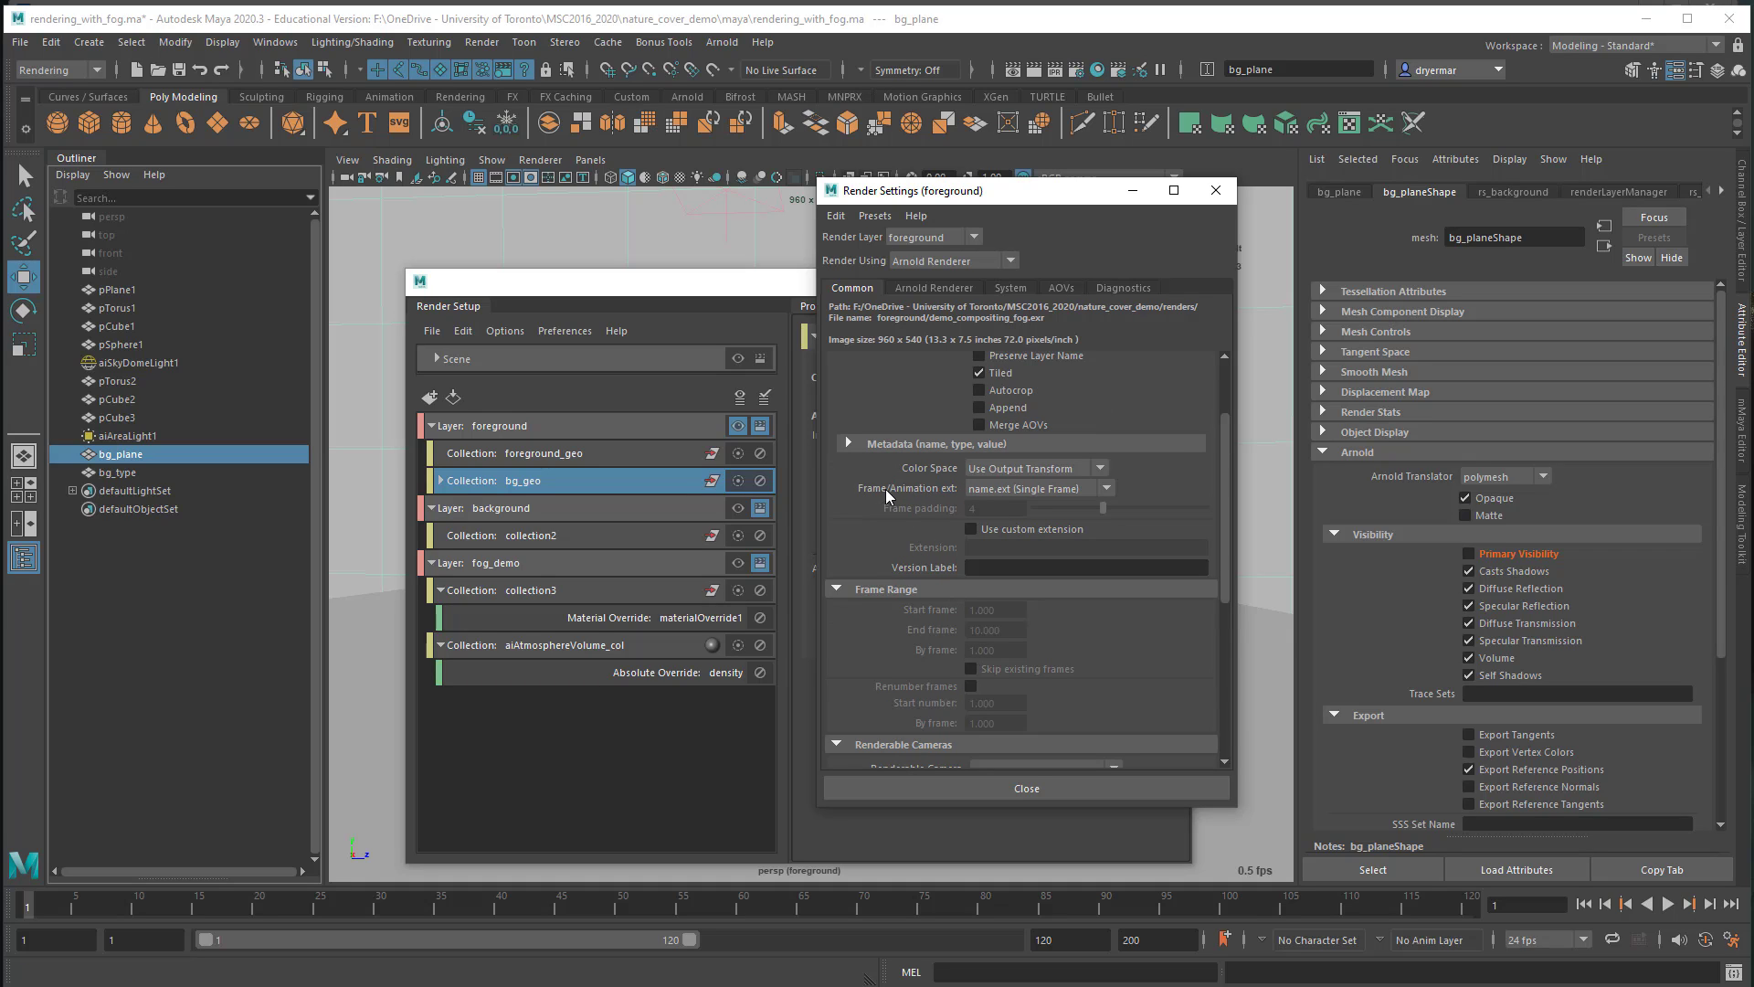
left_click(985, 496)
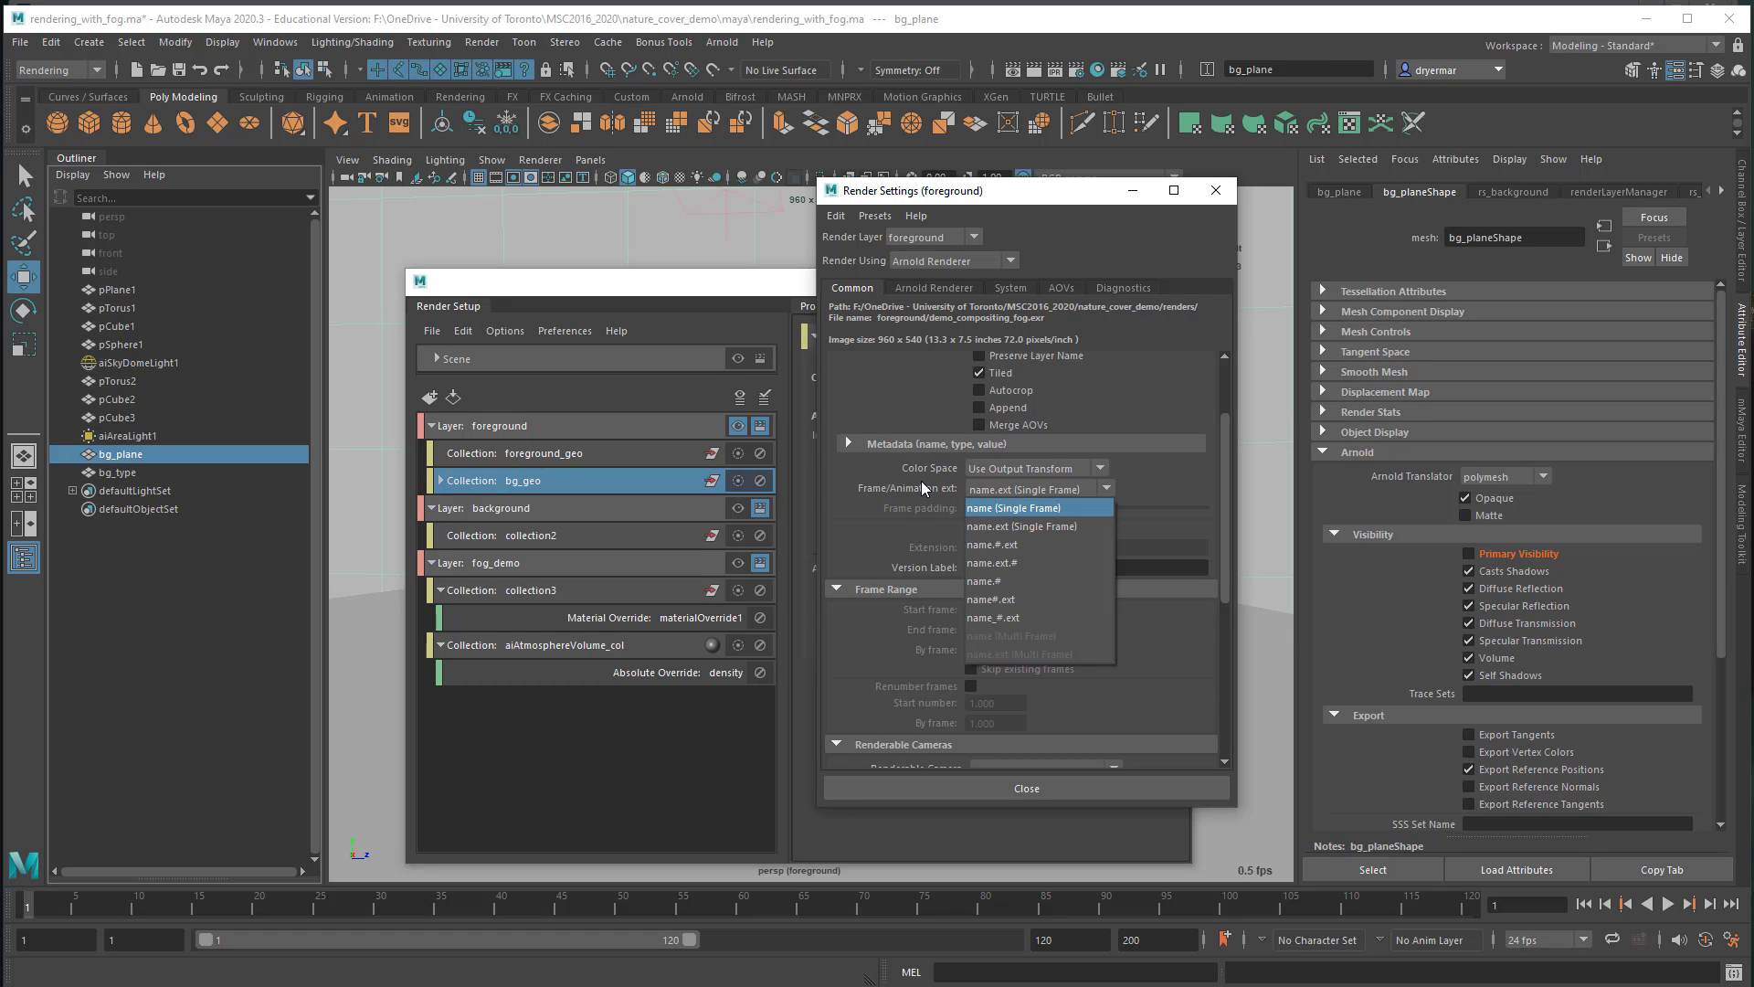
left_click(1006, 526)
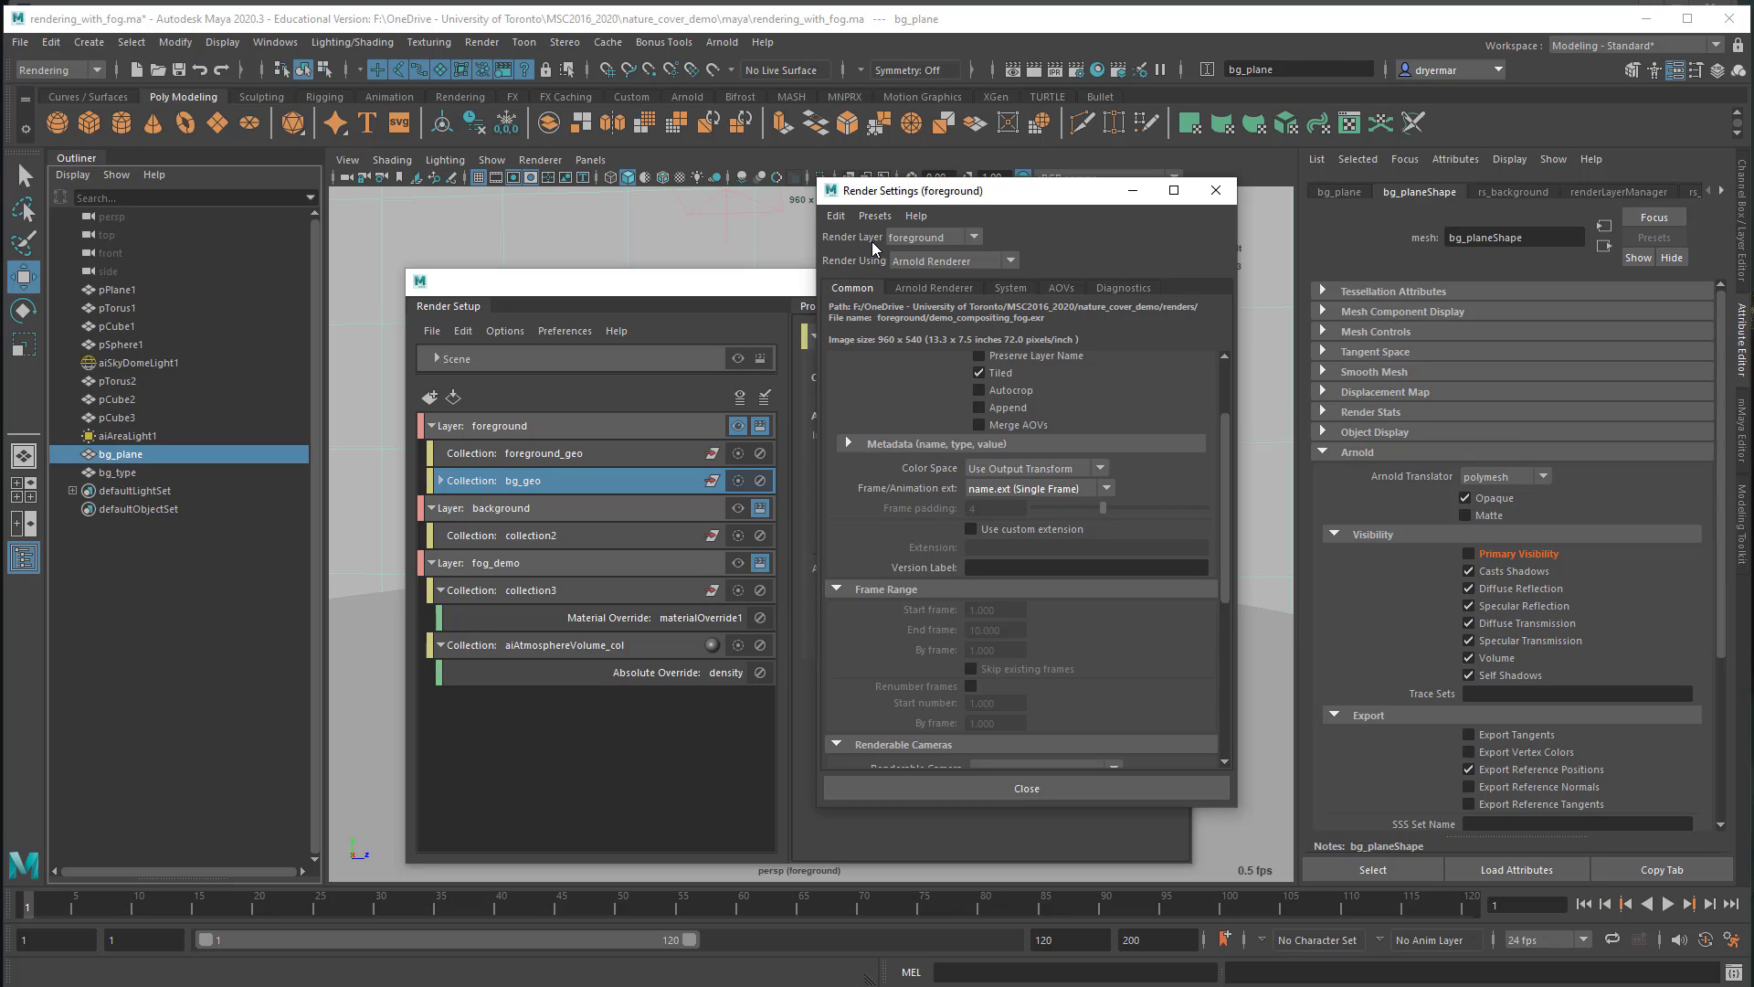
left_click(923, 236)
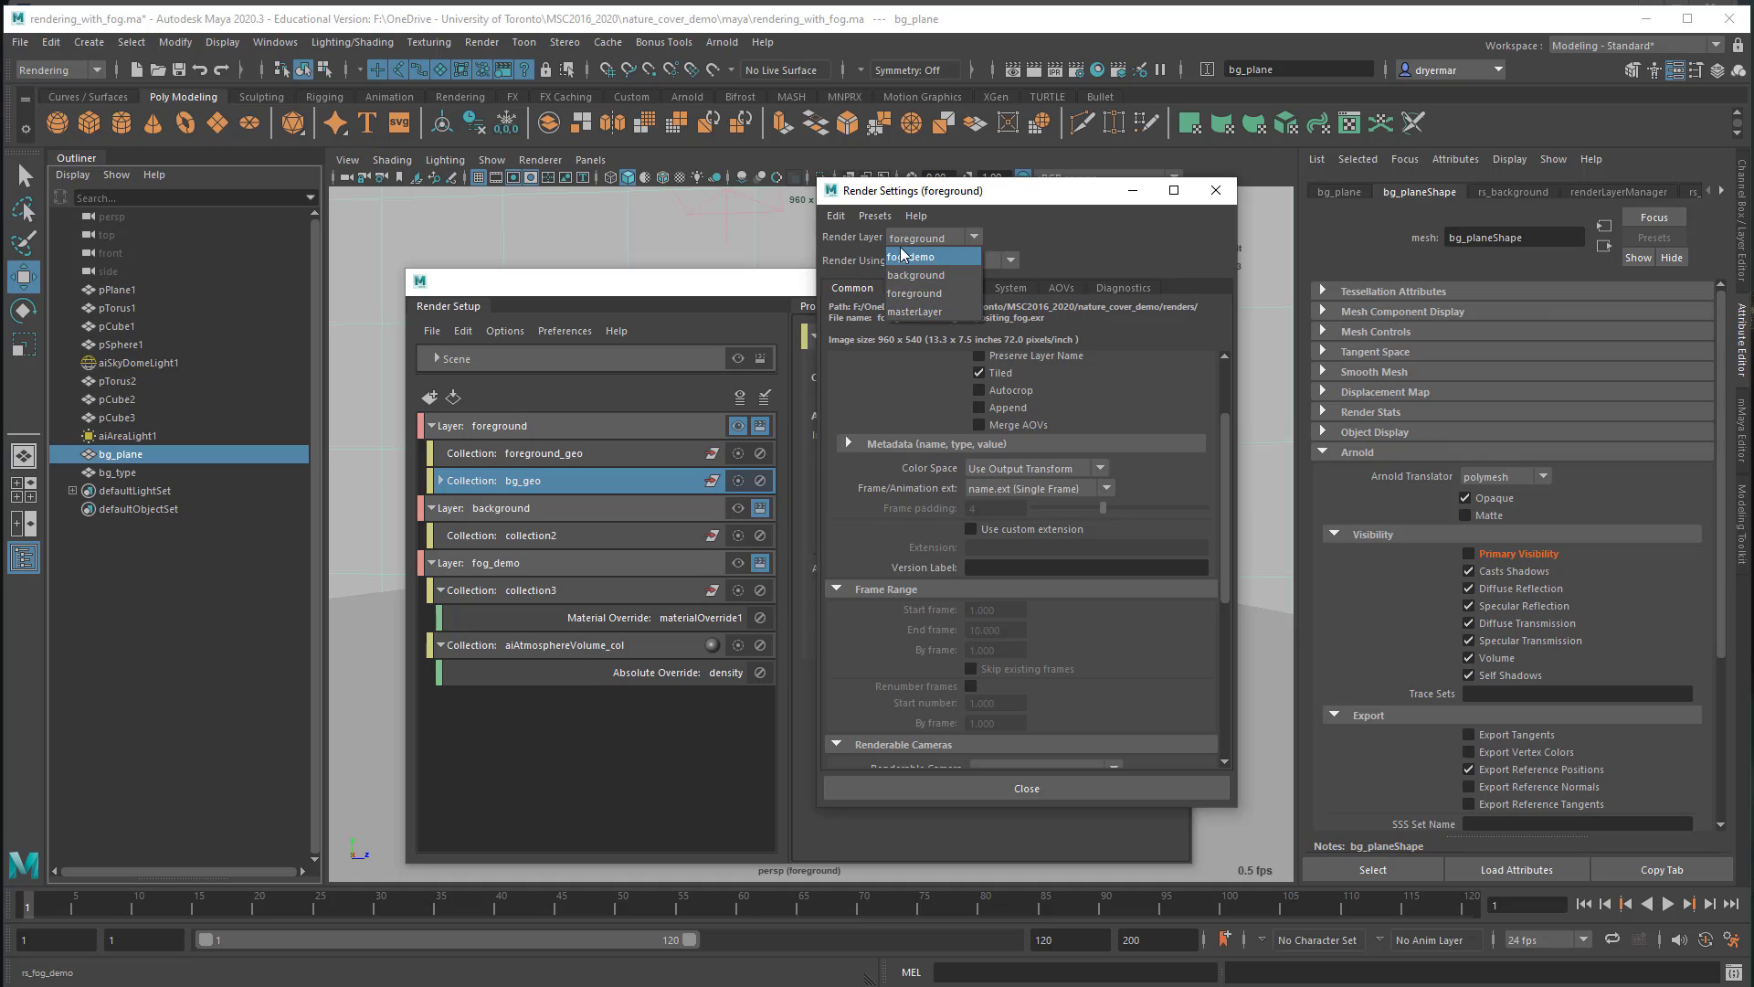
left_click(1051, 250)
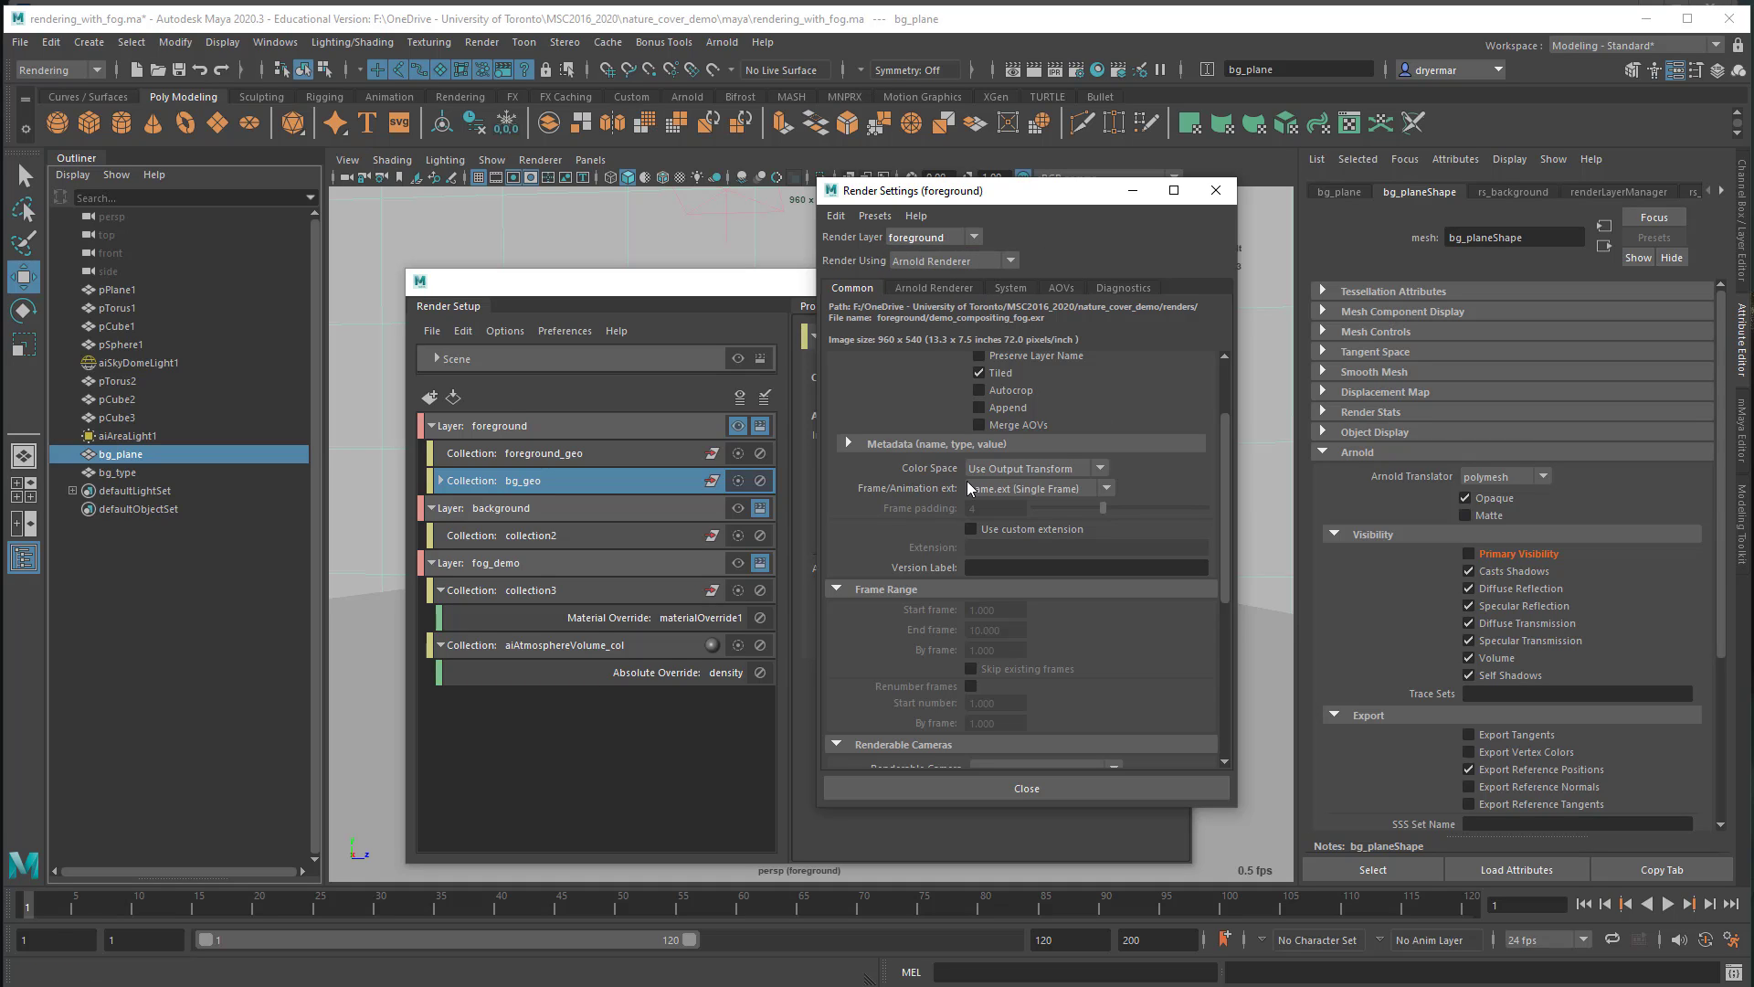
scroll(904, 566, "up", 1)
scroll(895, 548, "up", 1)
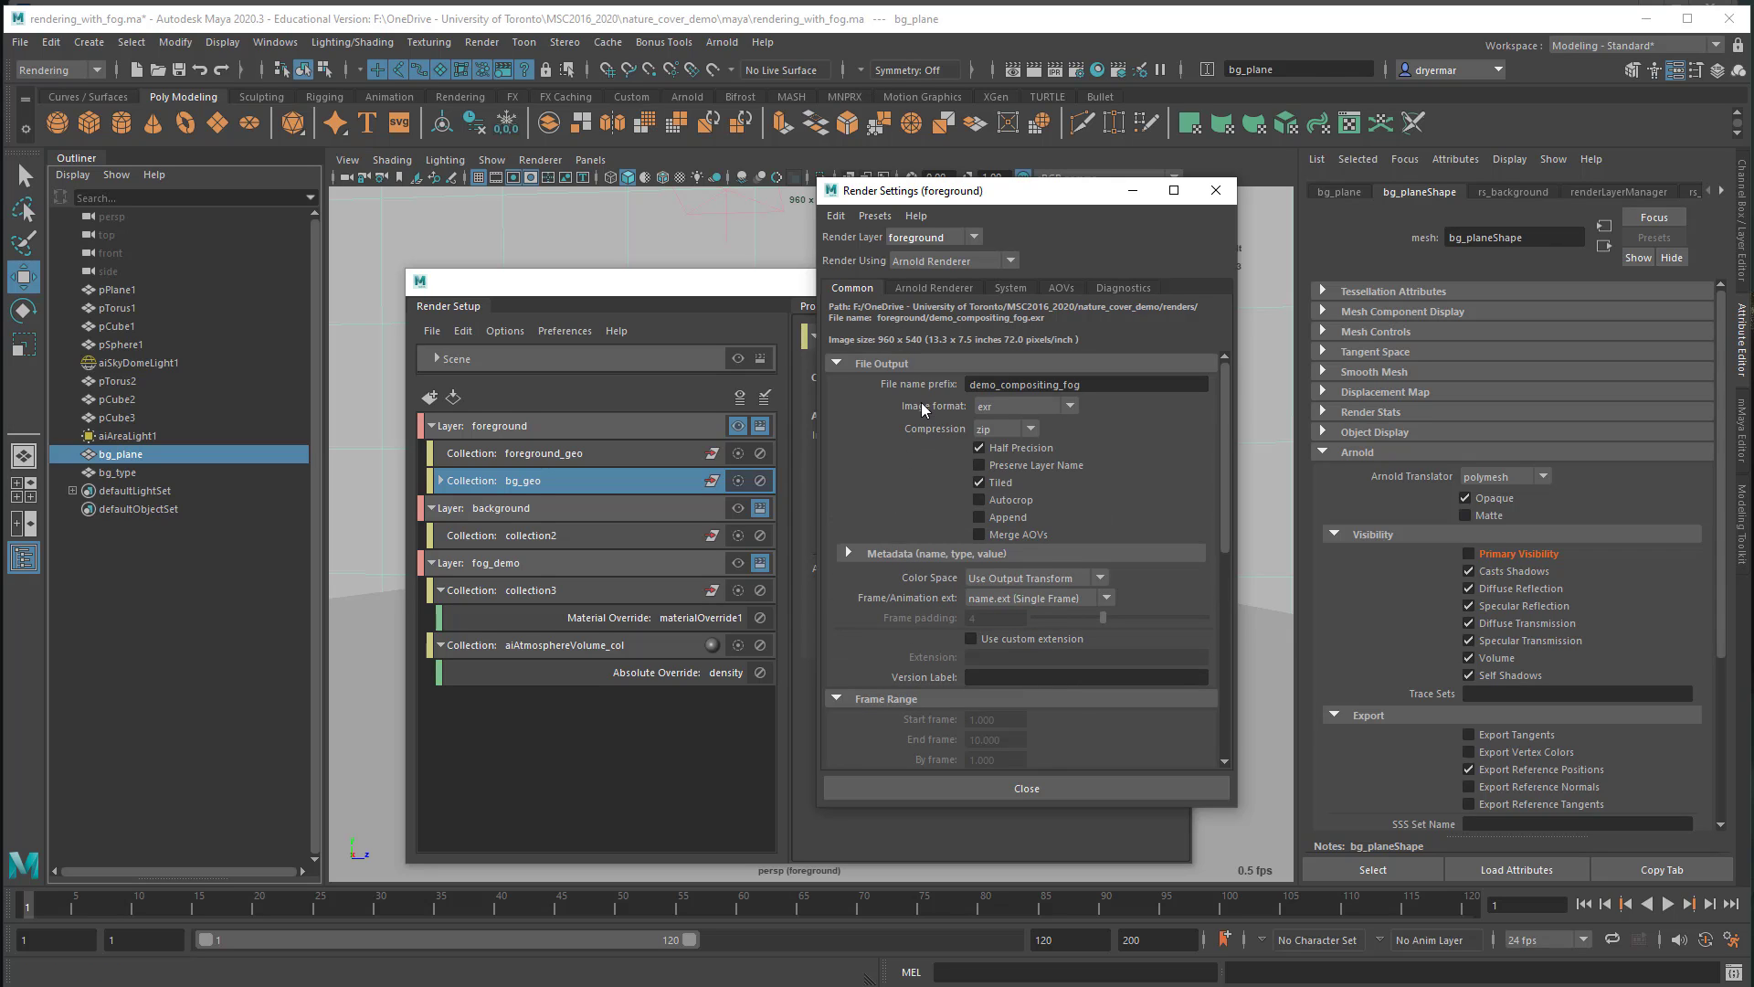
Step: Review the Arnold sampling settings and switch the render settings to masterLayer
left_click(934, 287)
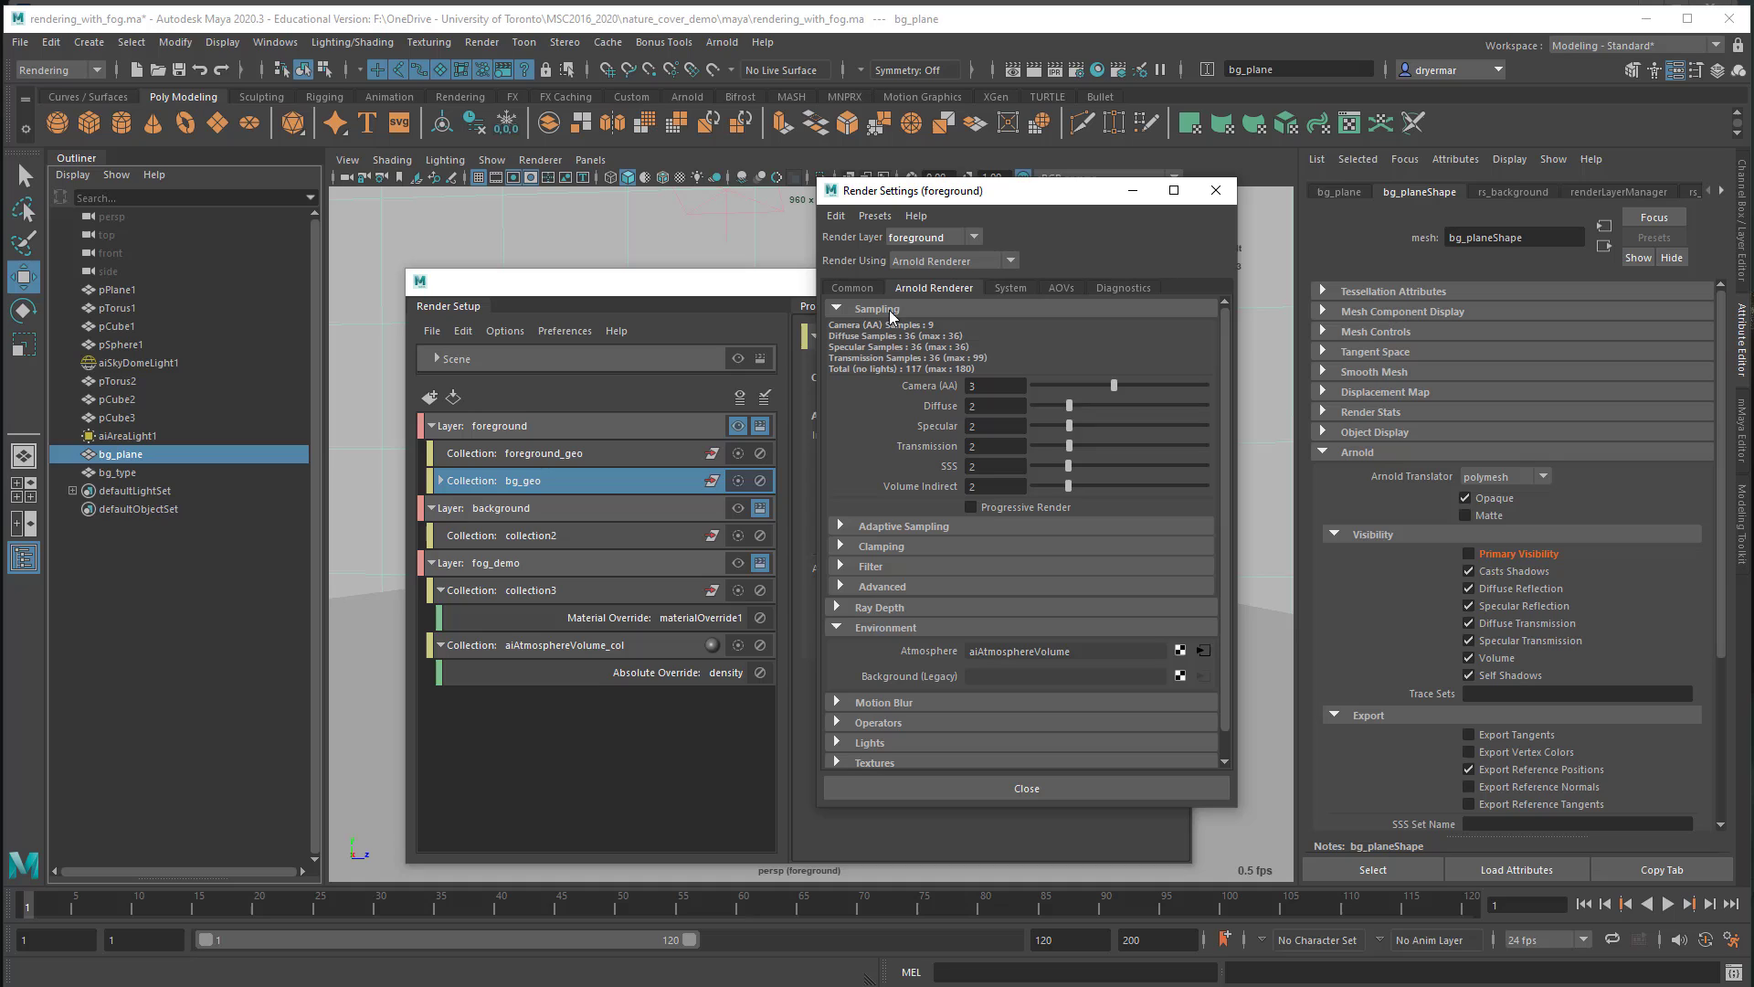
right_click(947, 394)
left_click(931, 243)
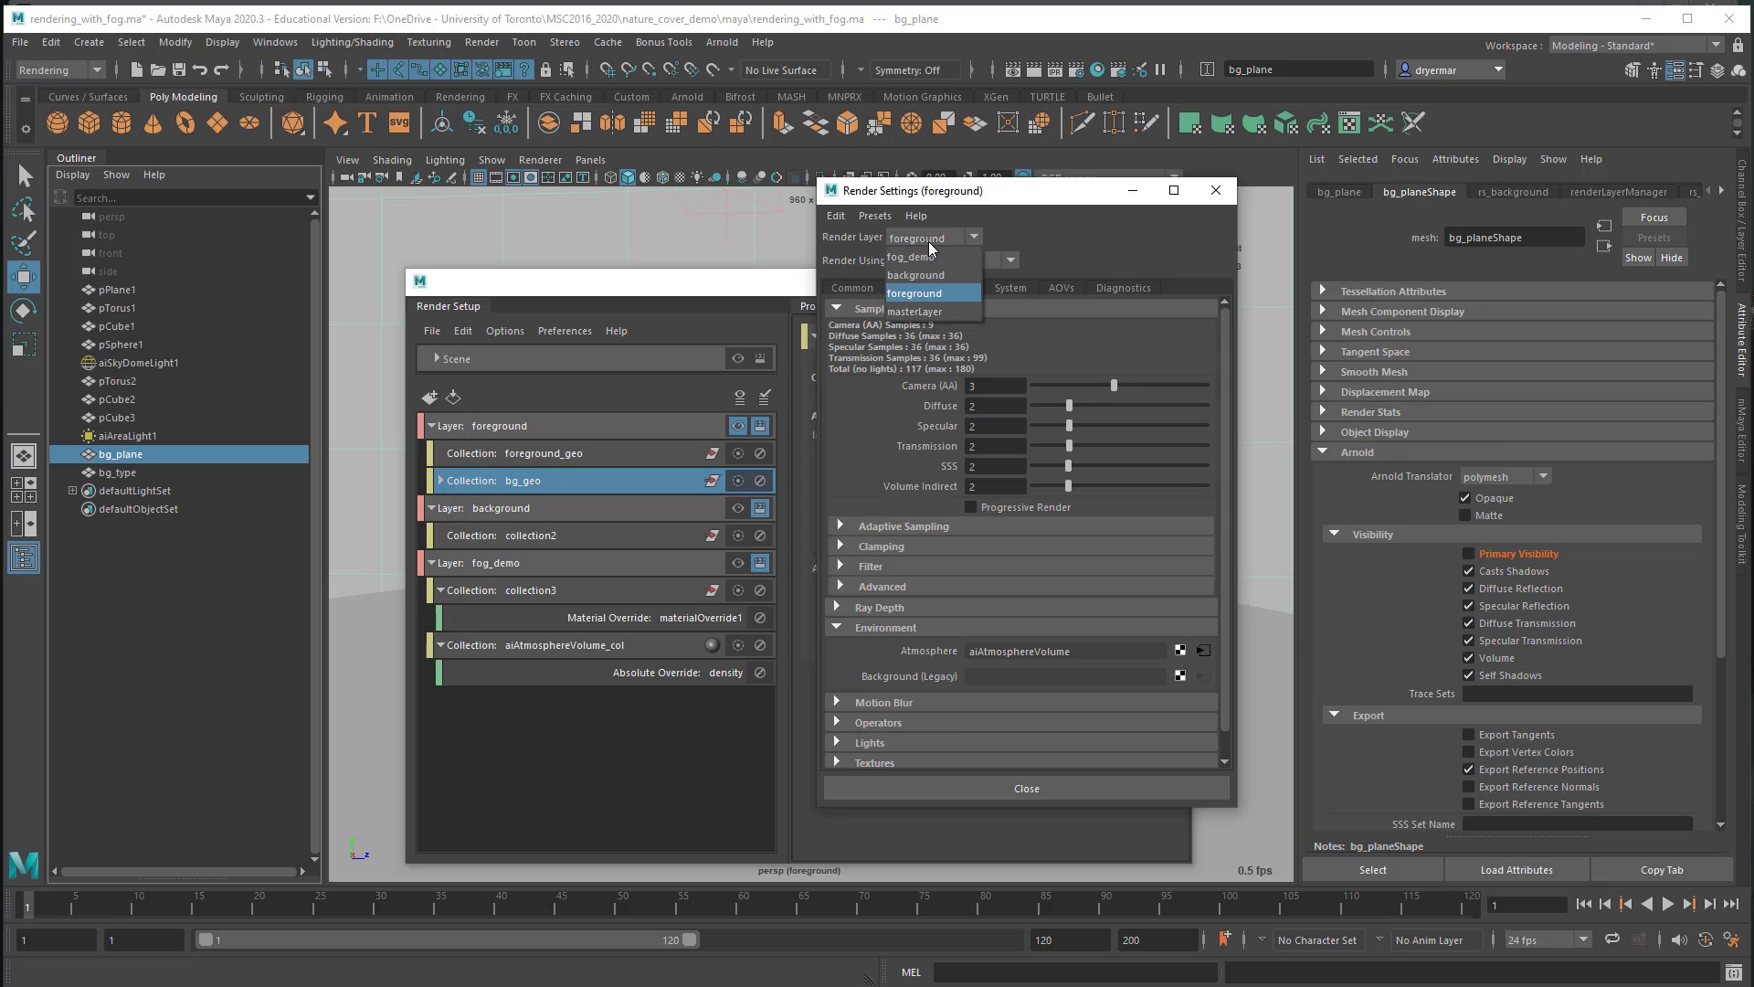
left_click(916, 311)
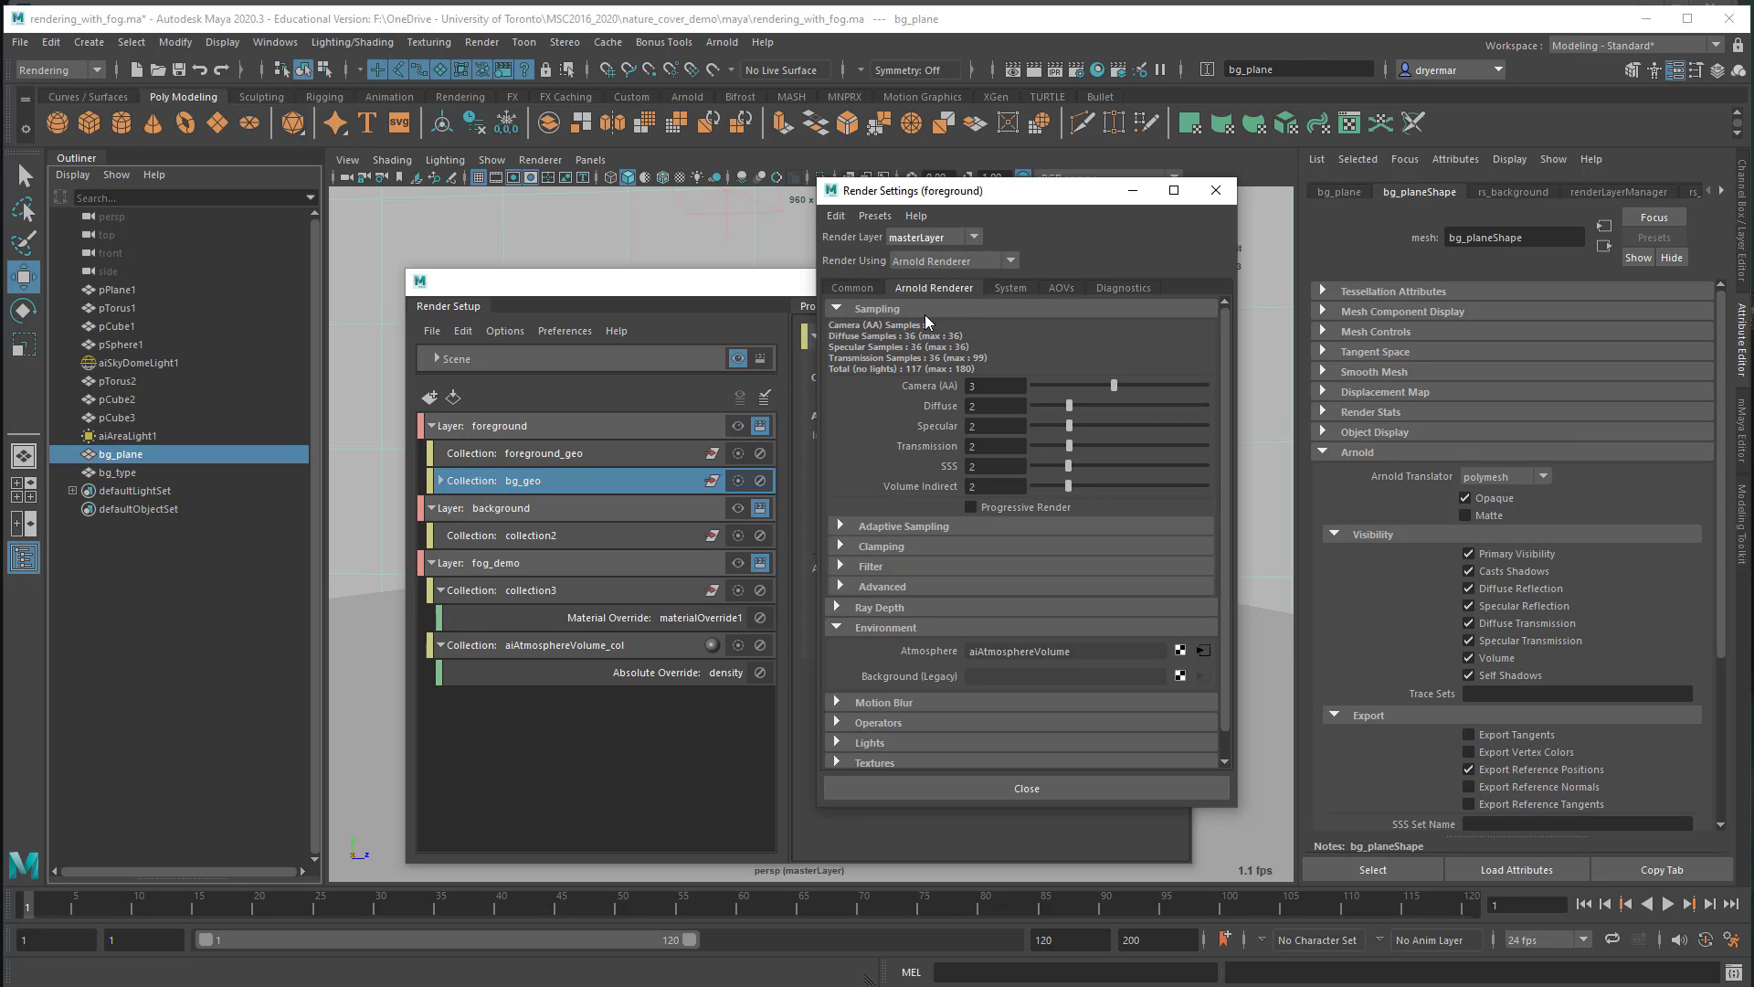
Step: Close the render settings, move the Render Setup window aside, and save the scene
left_click(1216, 191)
left_click_drag(683, 285, 715, 252)
left_click(19, 42)
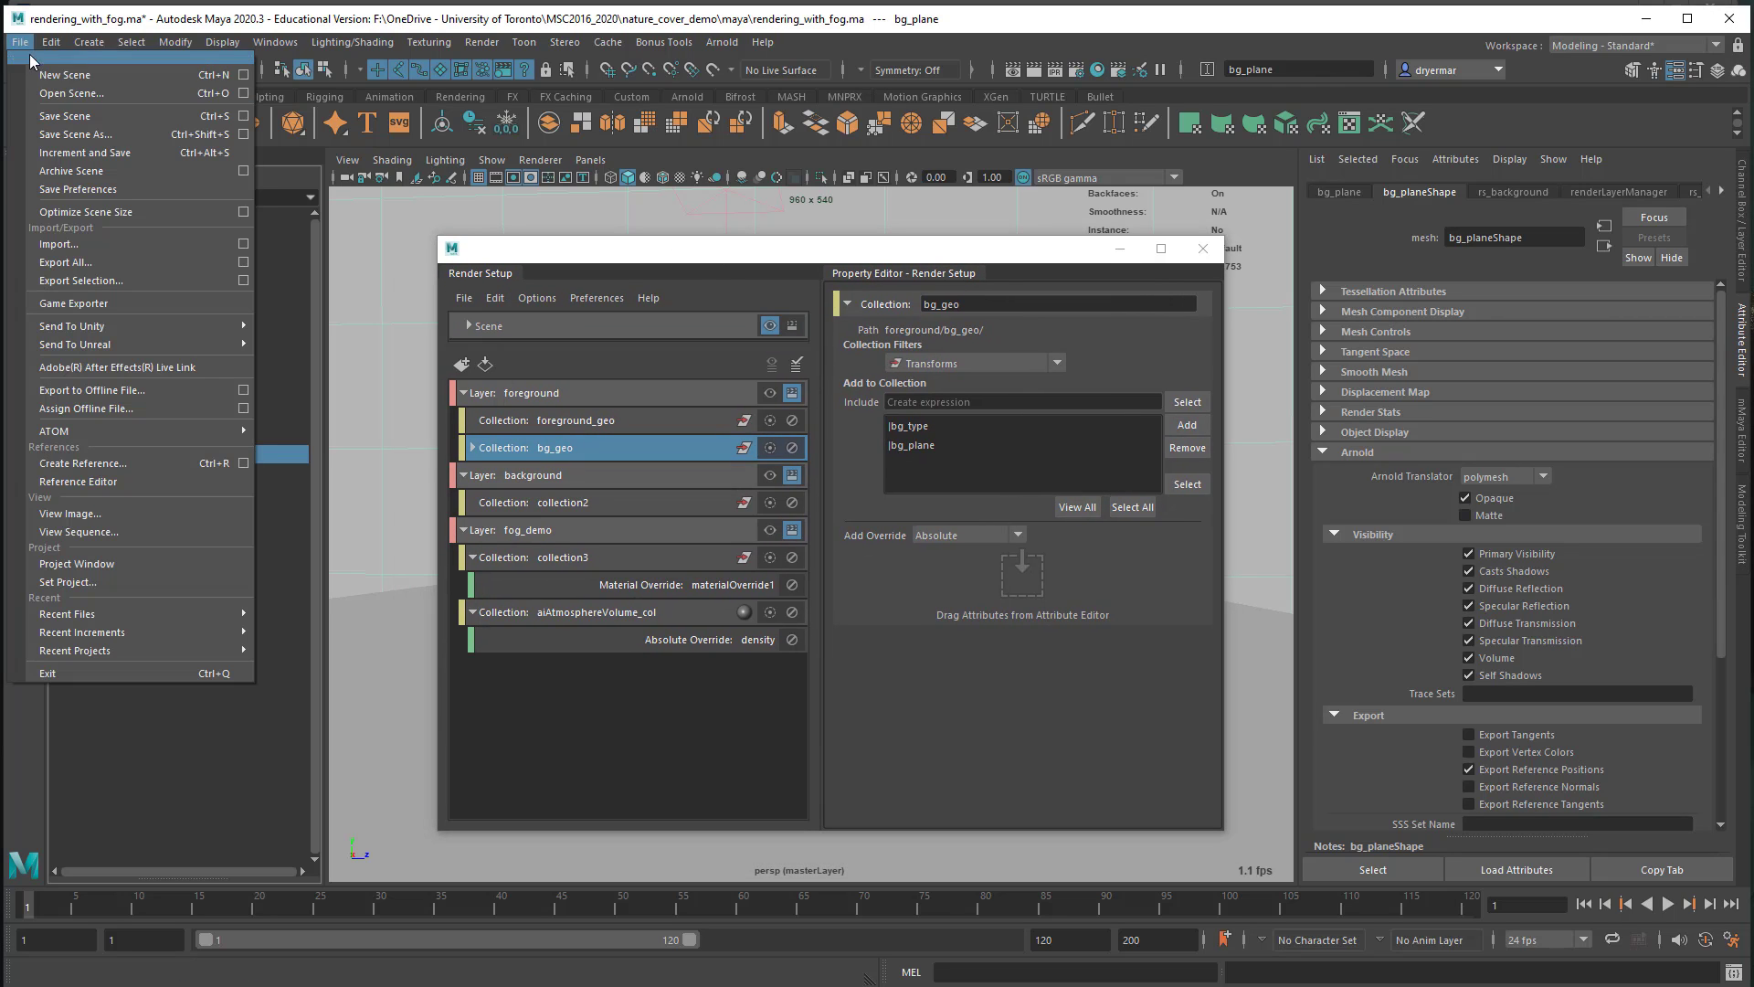
left_click(55, 95)
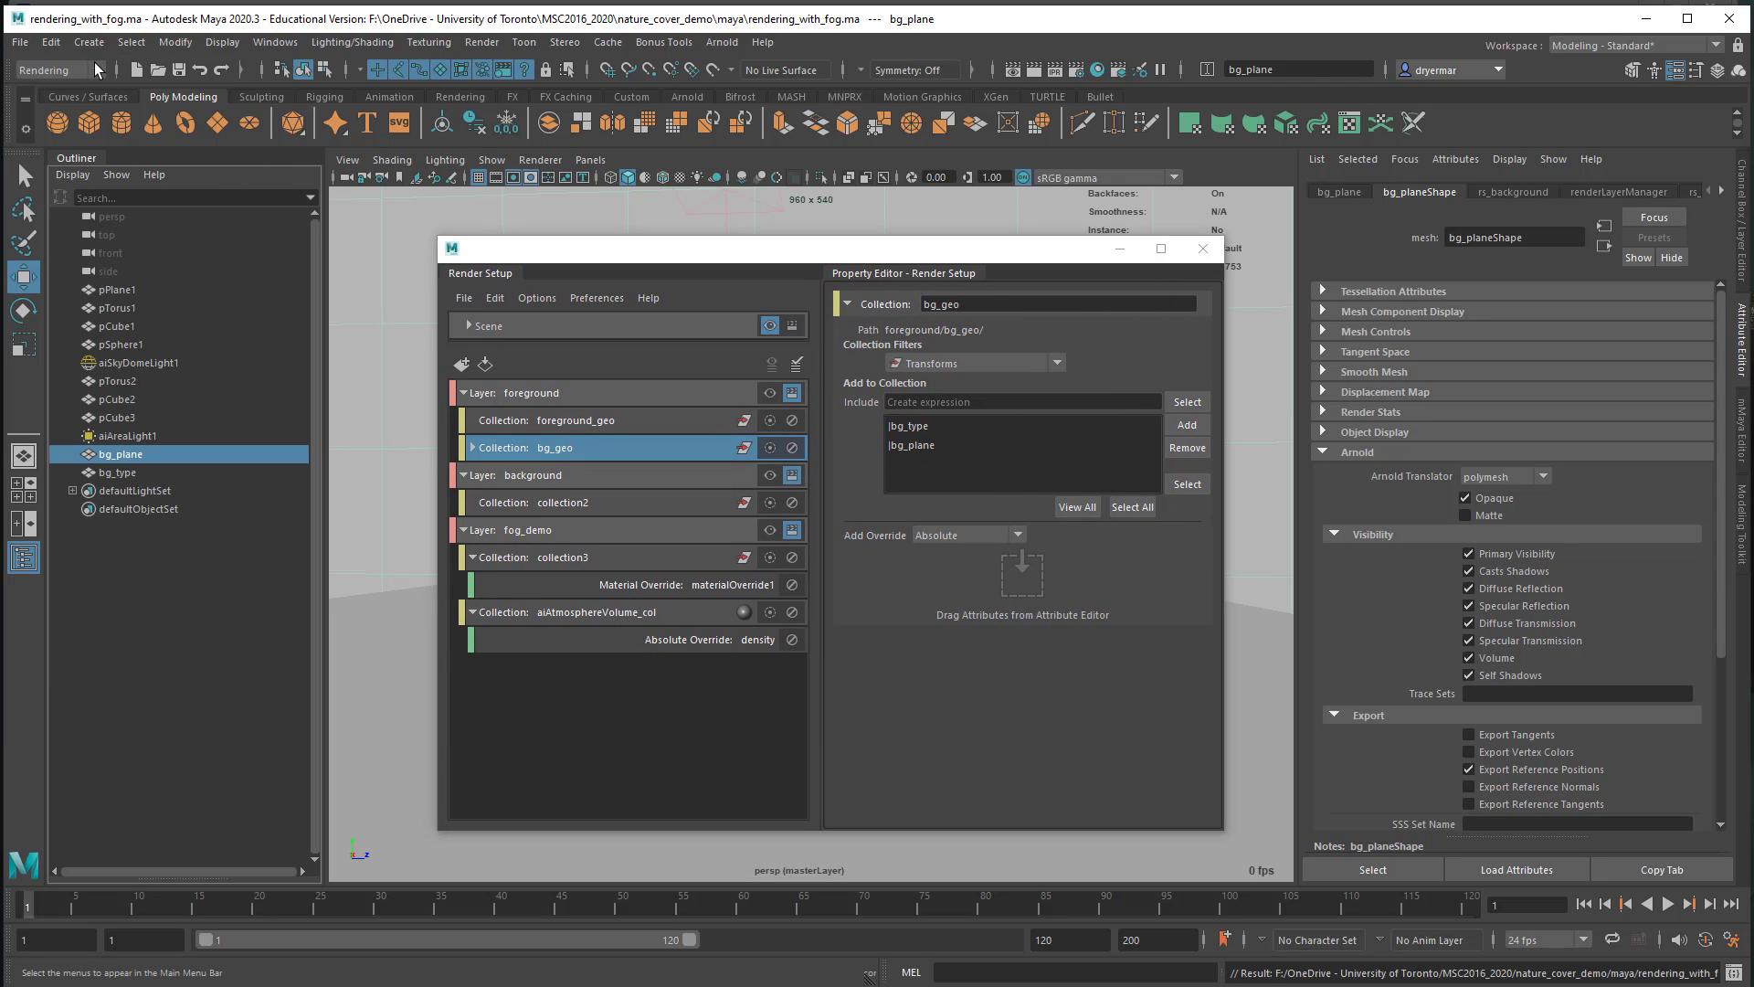
left_click(55, 70)
left_click(44, 163)
left_click(482, 43)
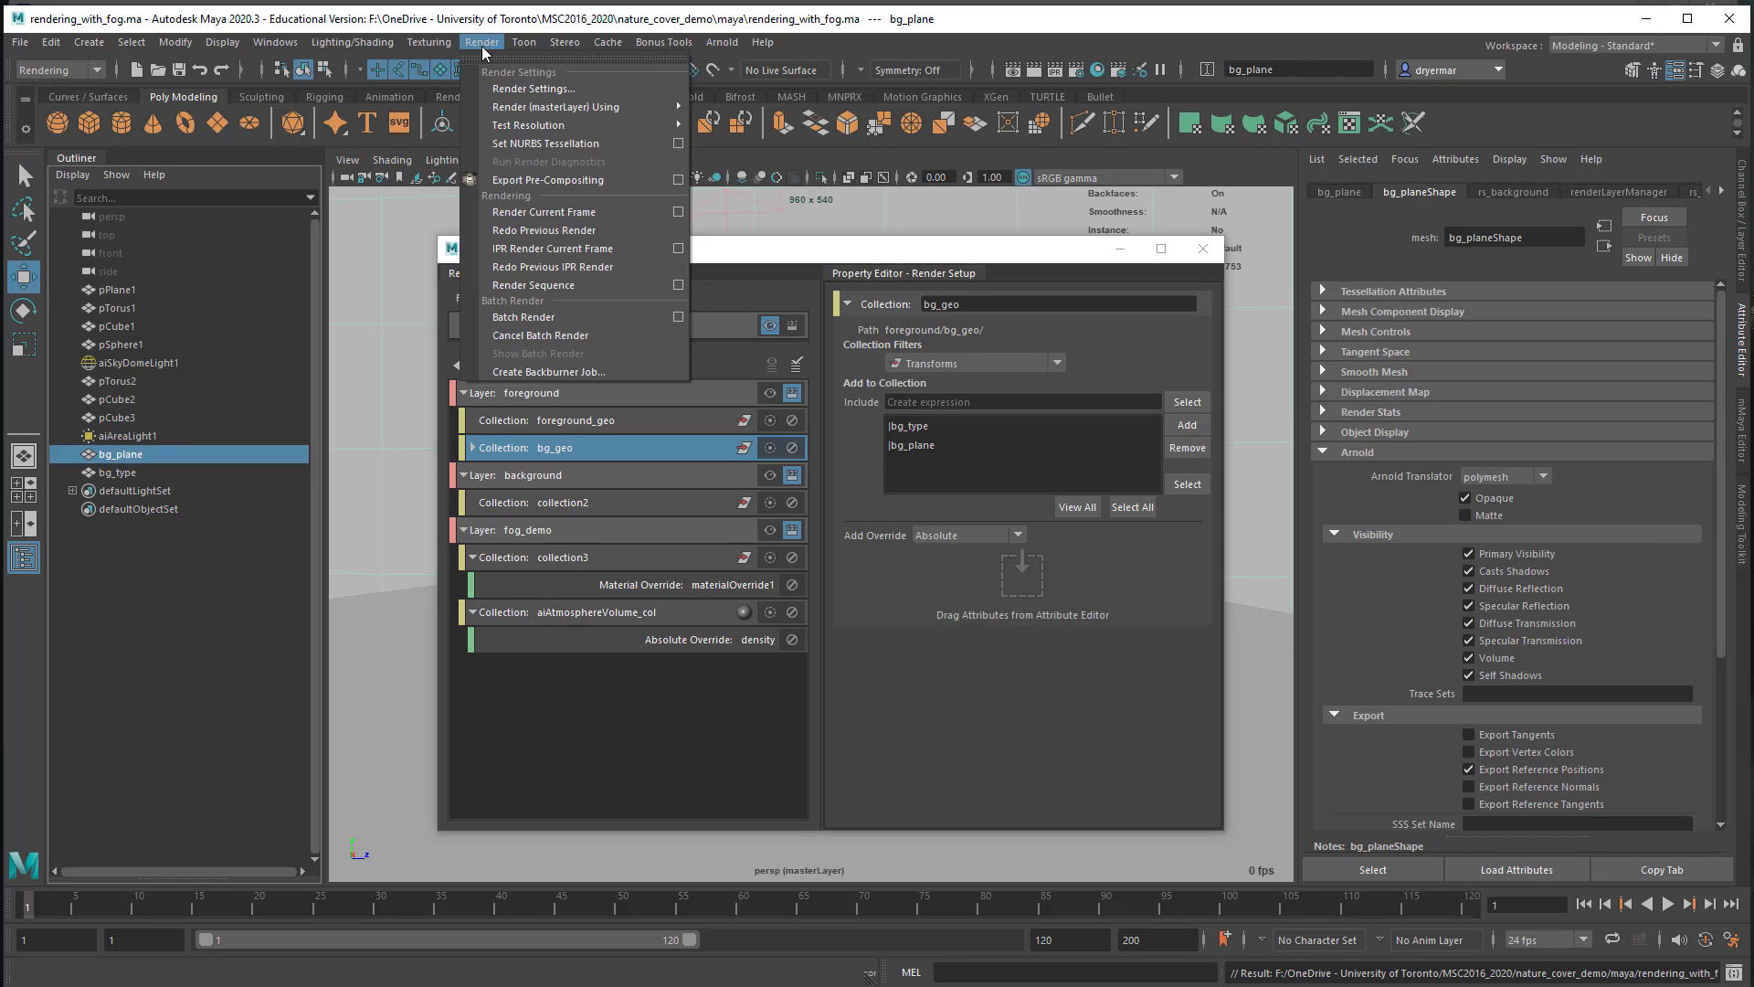
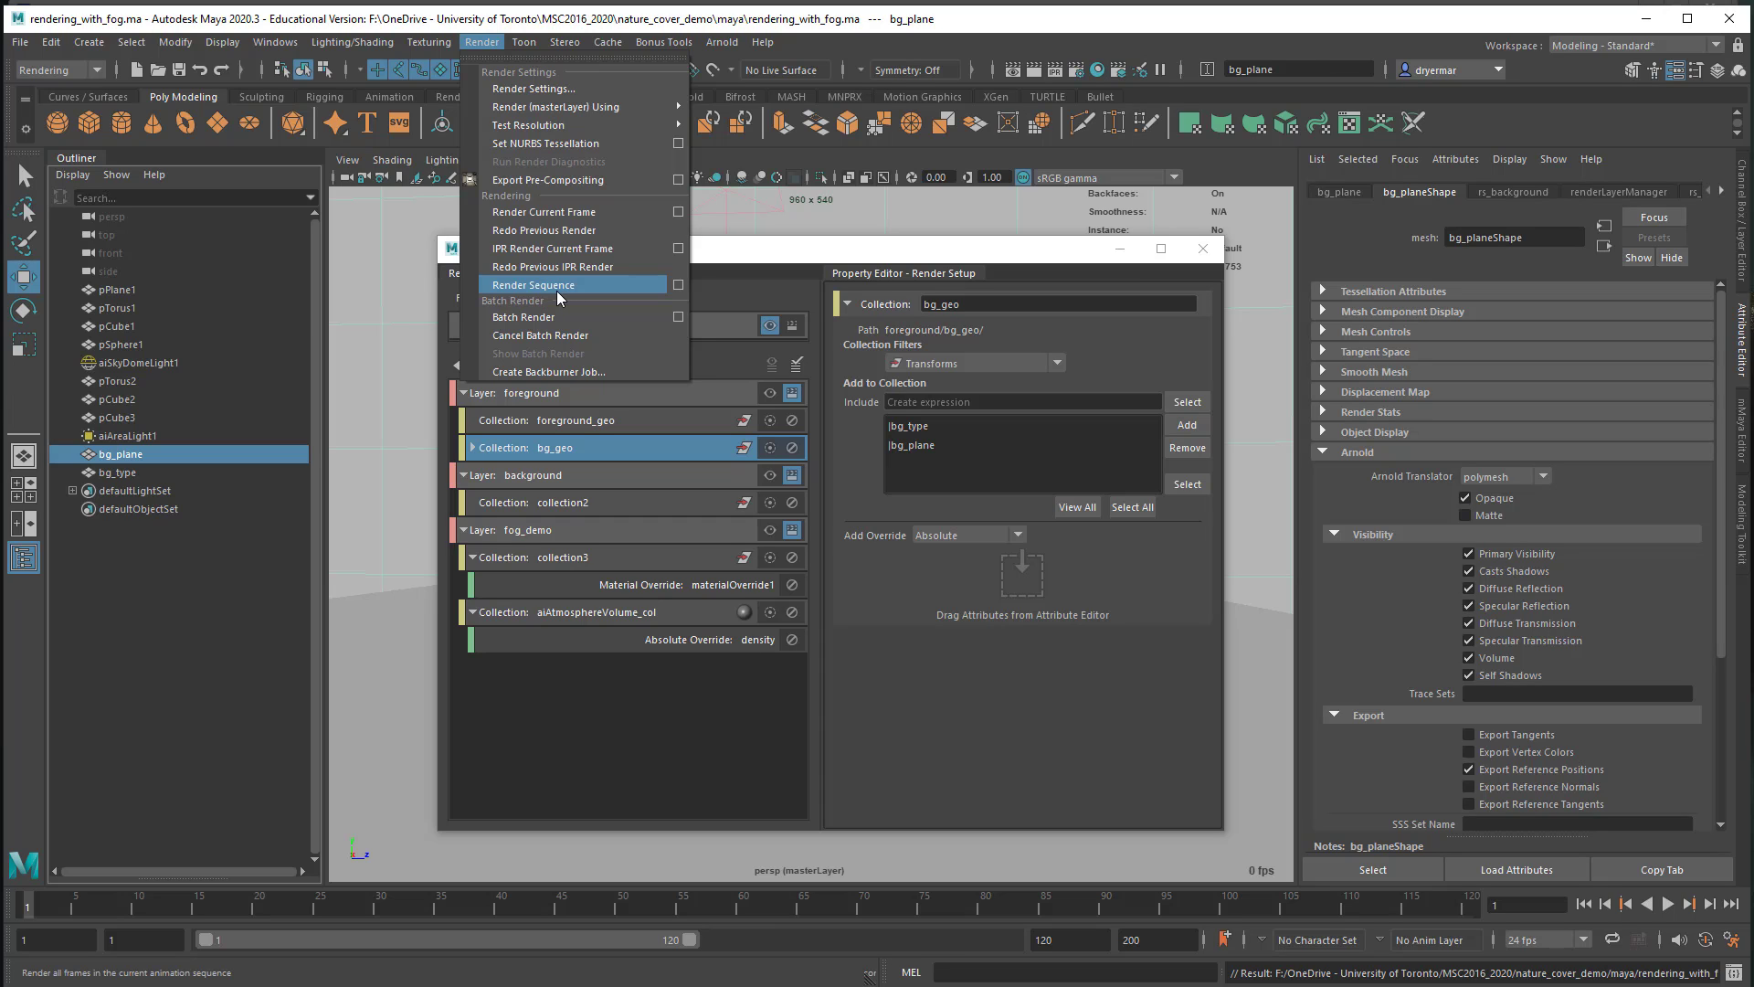
left_click(678, 317)
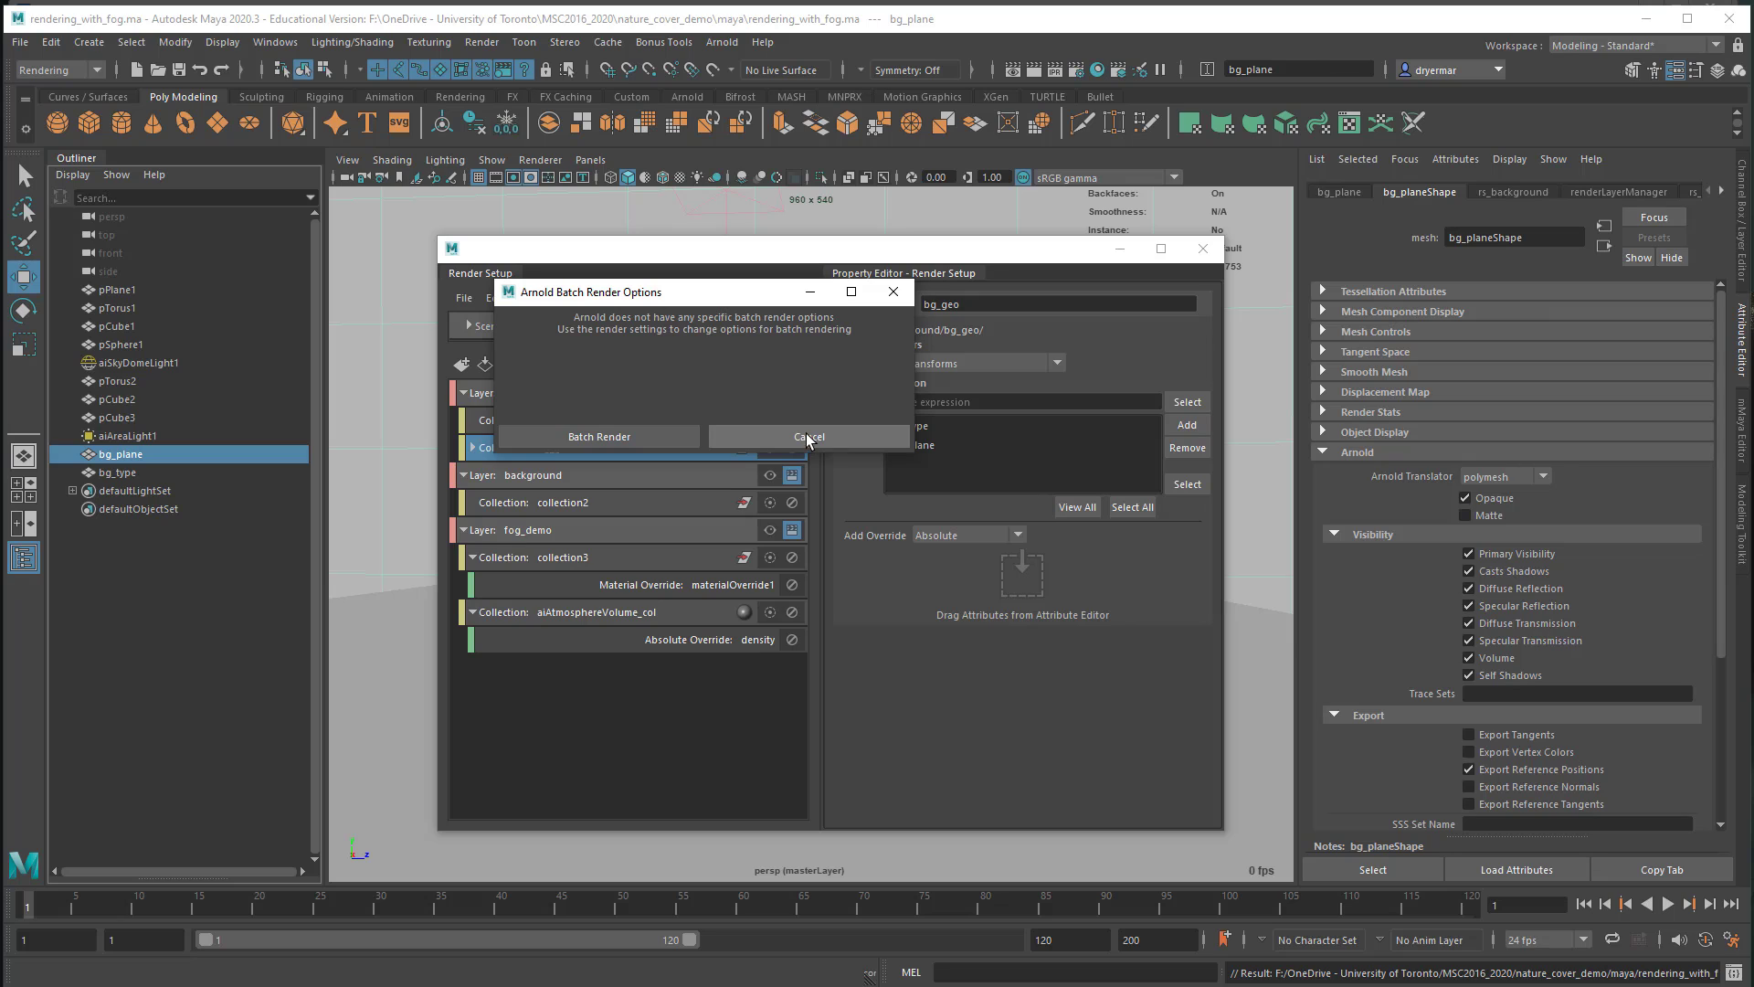
left_click(807, 438)
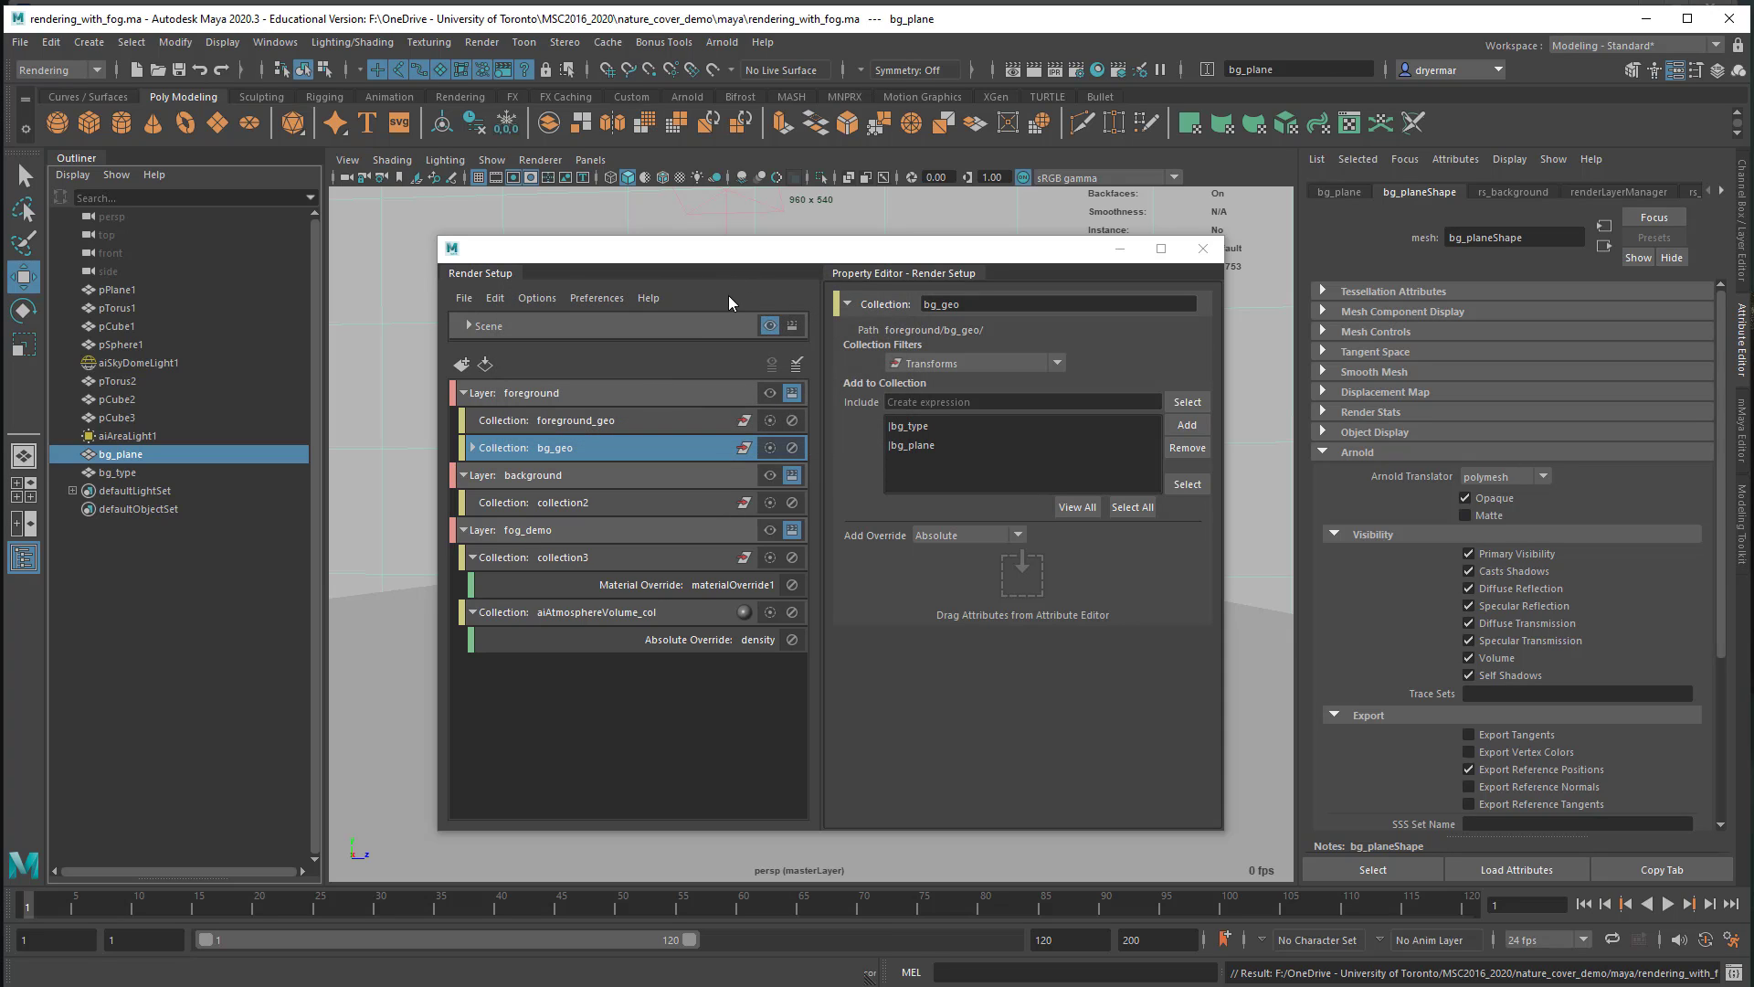
Step: Render a sequence of the current frame from the persp camera with all render-enabled layers, closing the sequence options
left_click(481, 42)
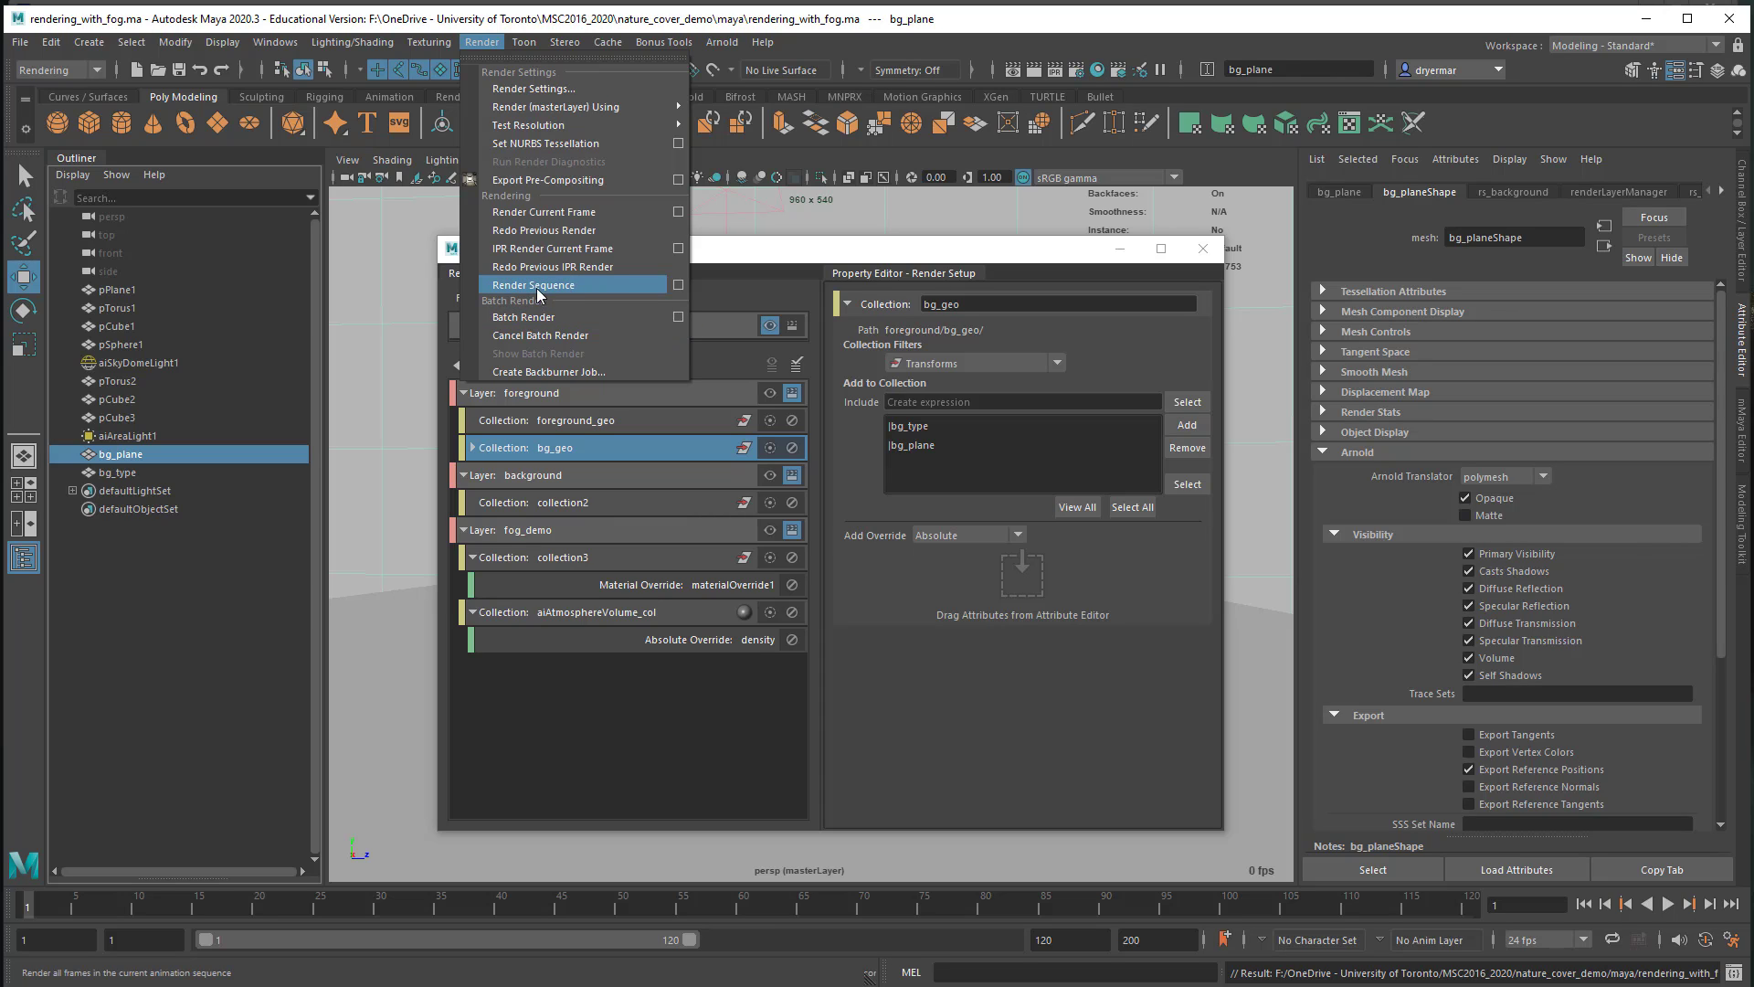
left_click(677, 285)
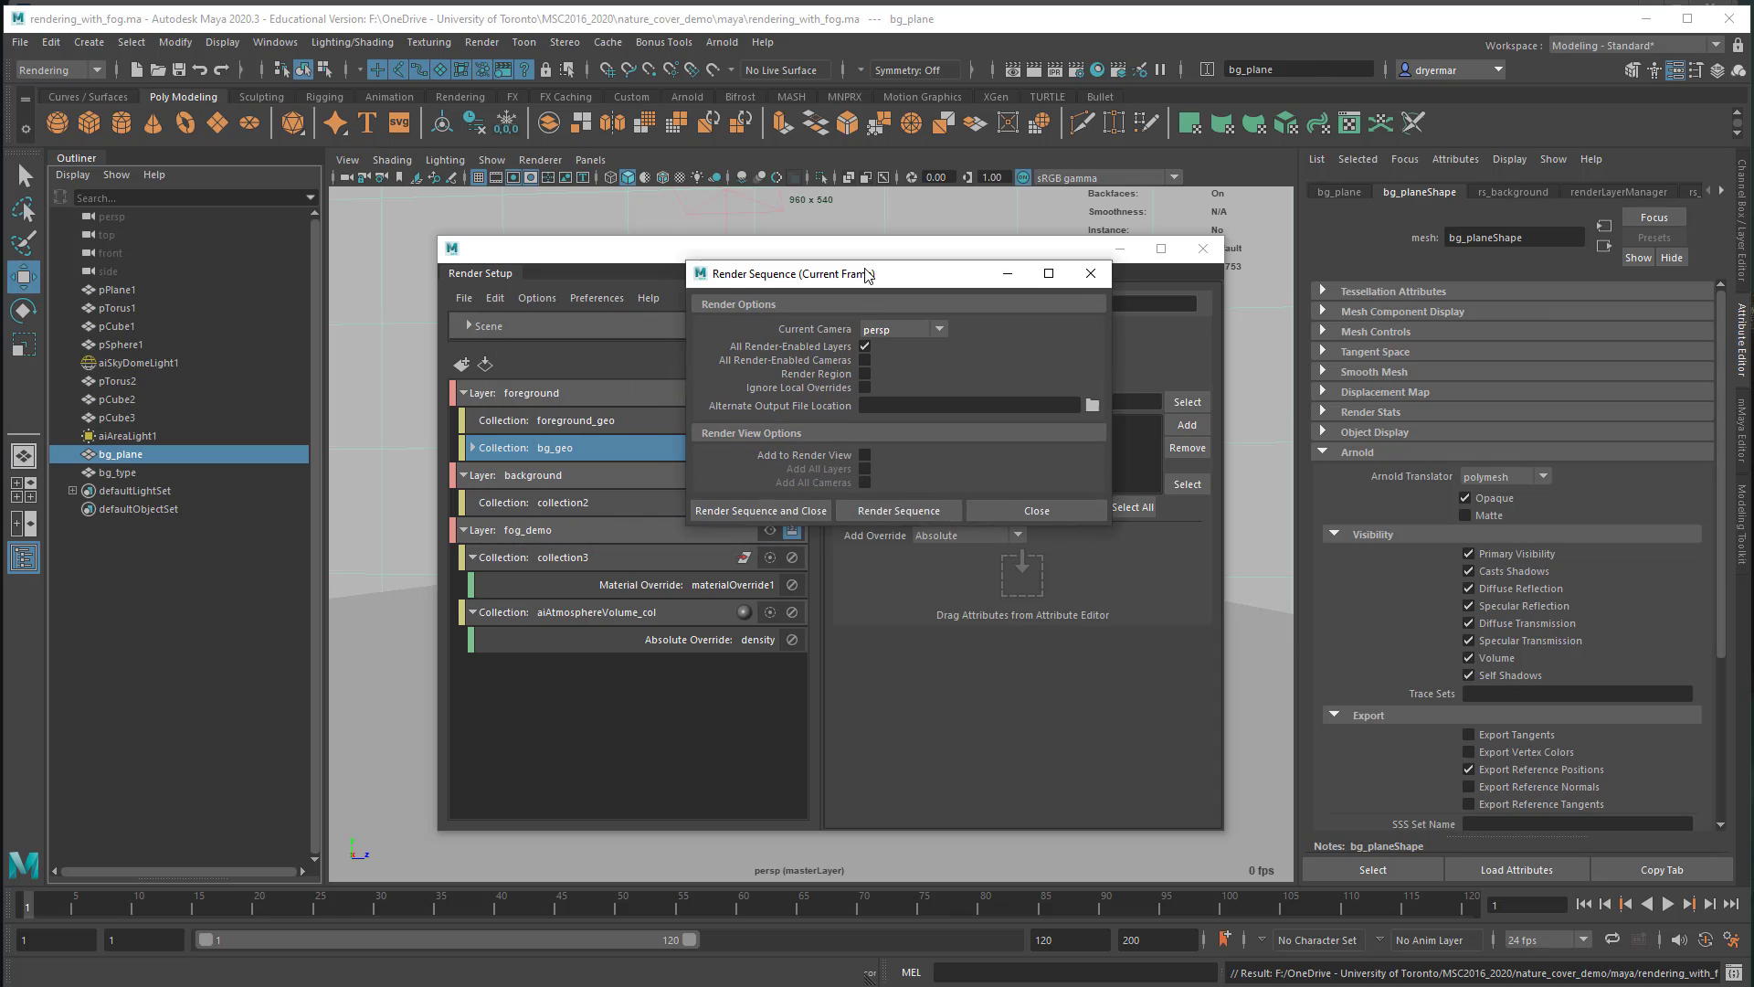
left_click_drag(866, 274, 874, 238)
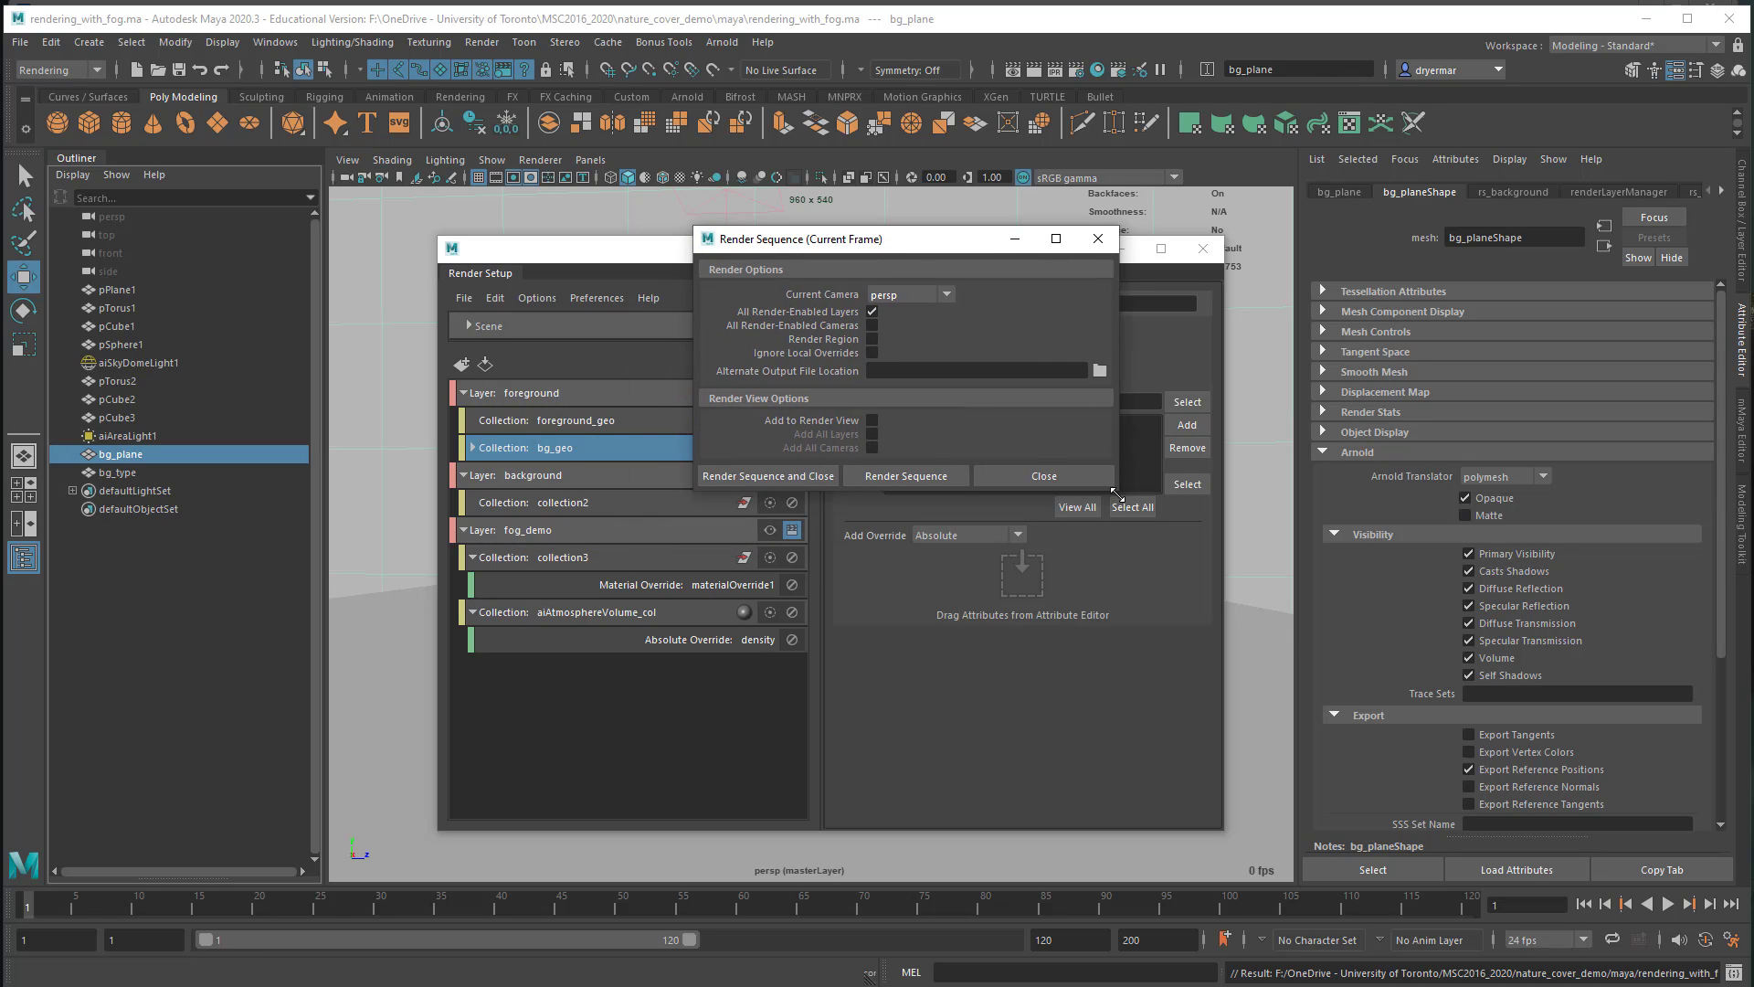
left_click_drag(1117, 494, 1175, 703)
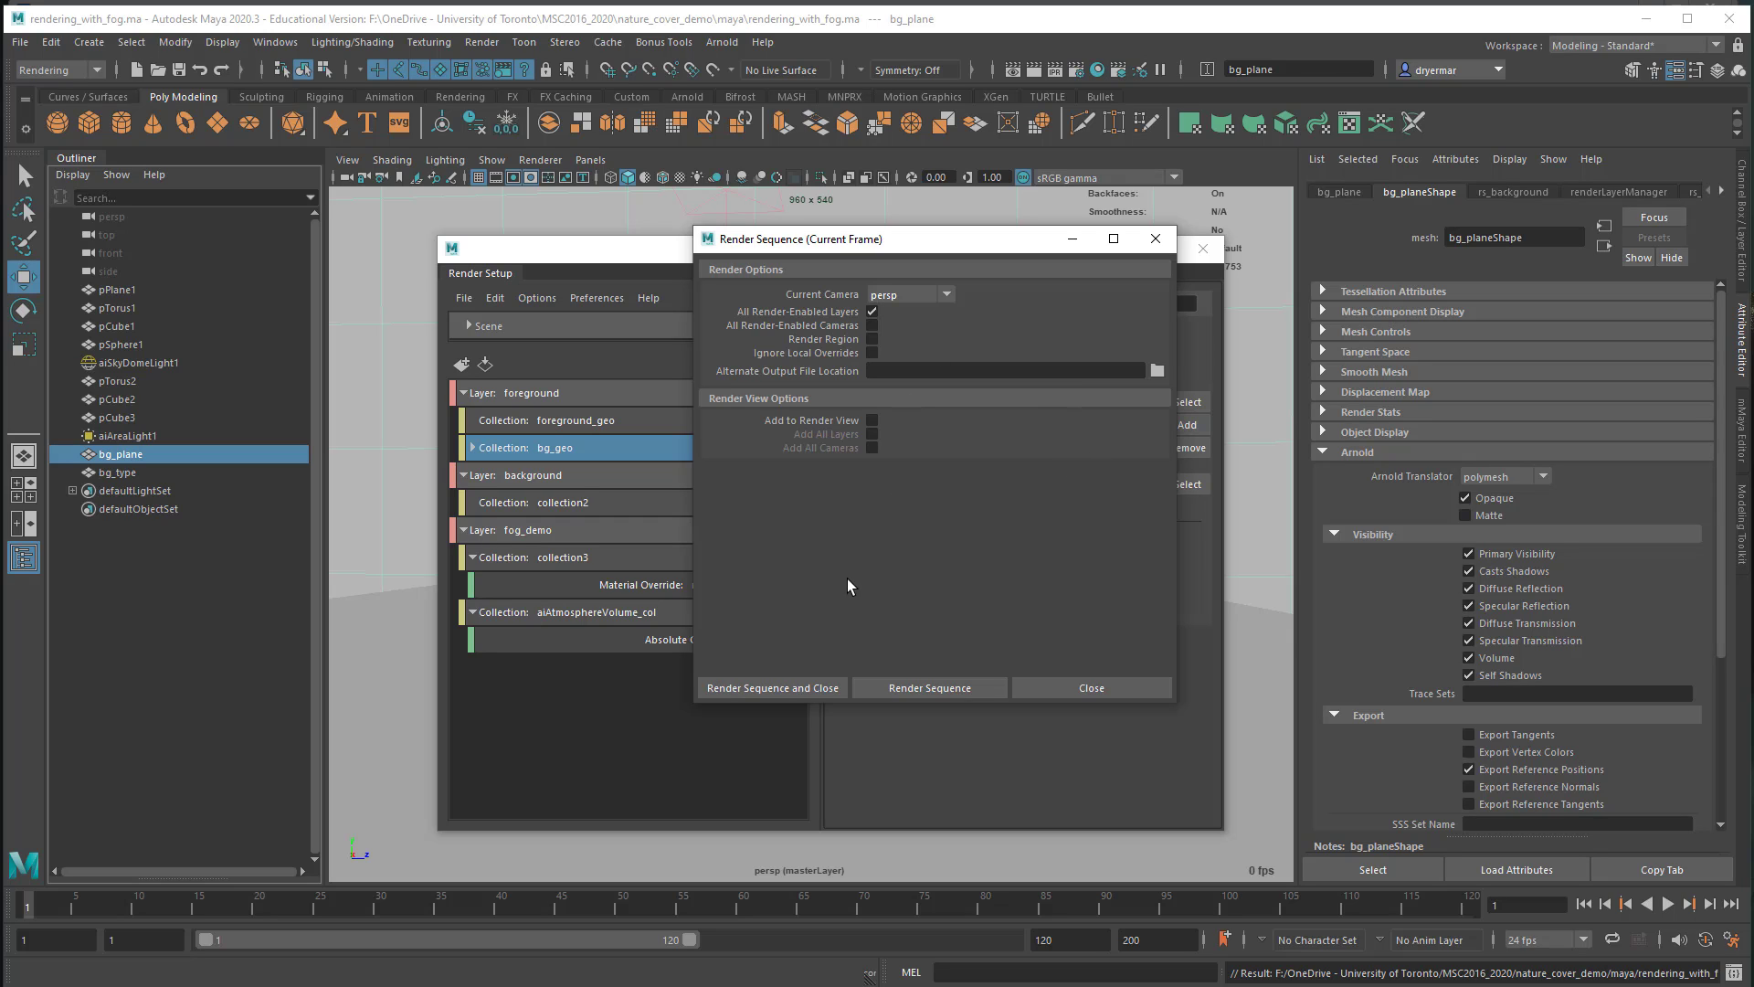
left_click(756, 685)
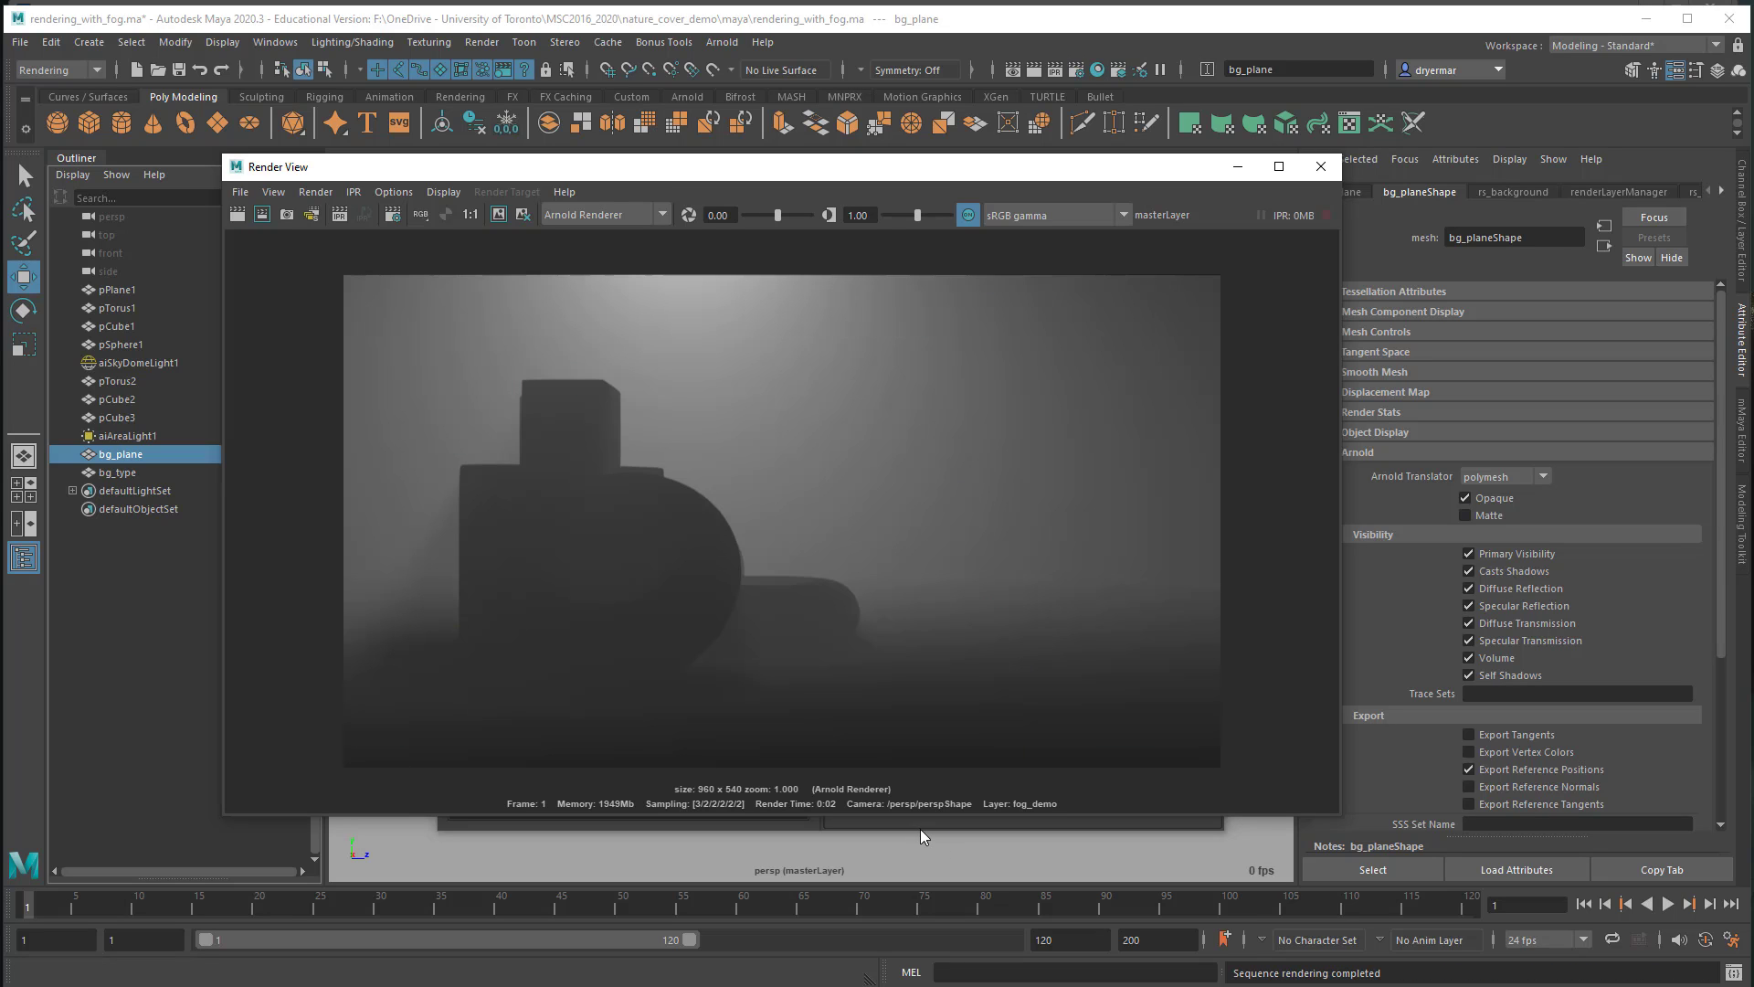
Step: Close the Render View, switch to Photoshop and open demo_compositing_fog_1.exr from the Foreground renders folder, reading alpha data as an alpha channel
left_click(1321, 166)
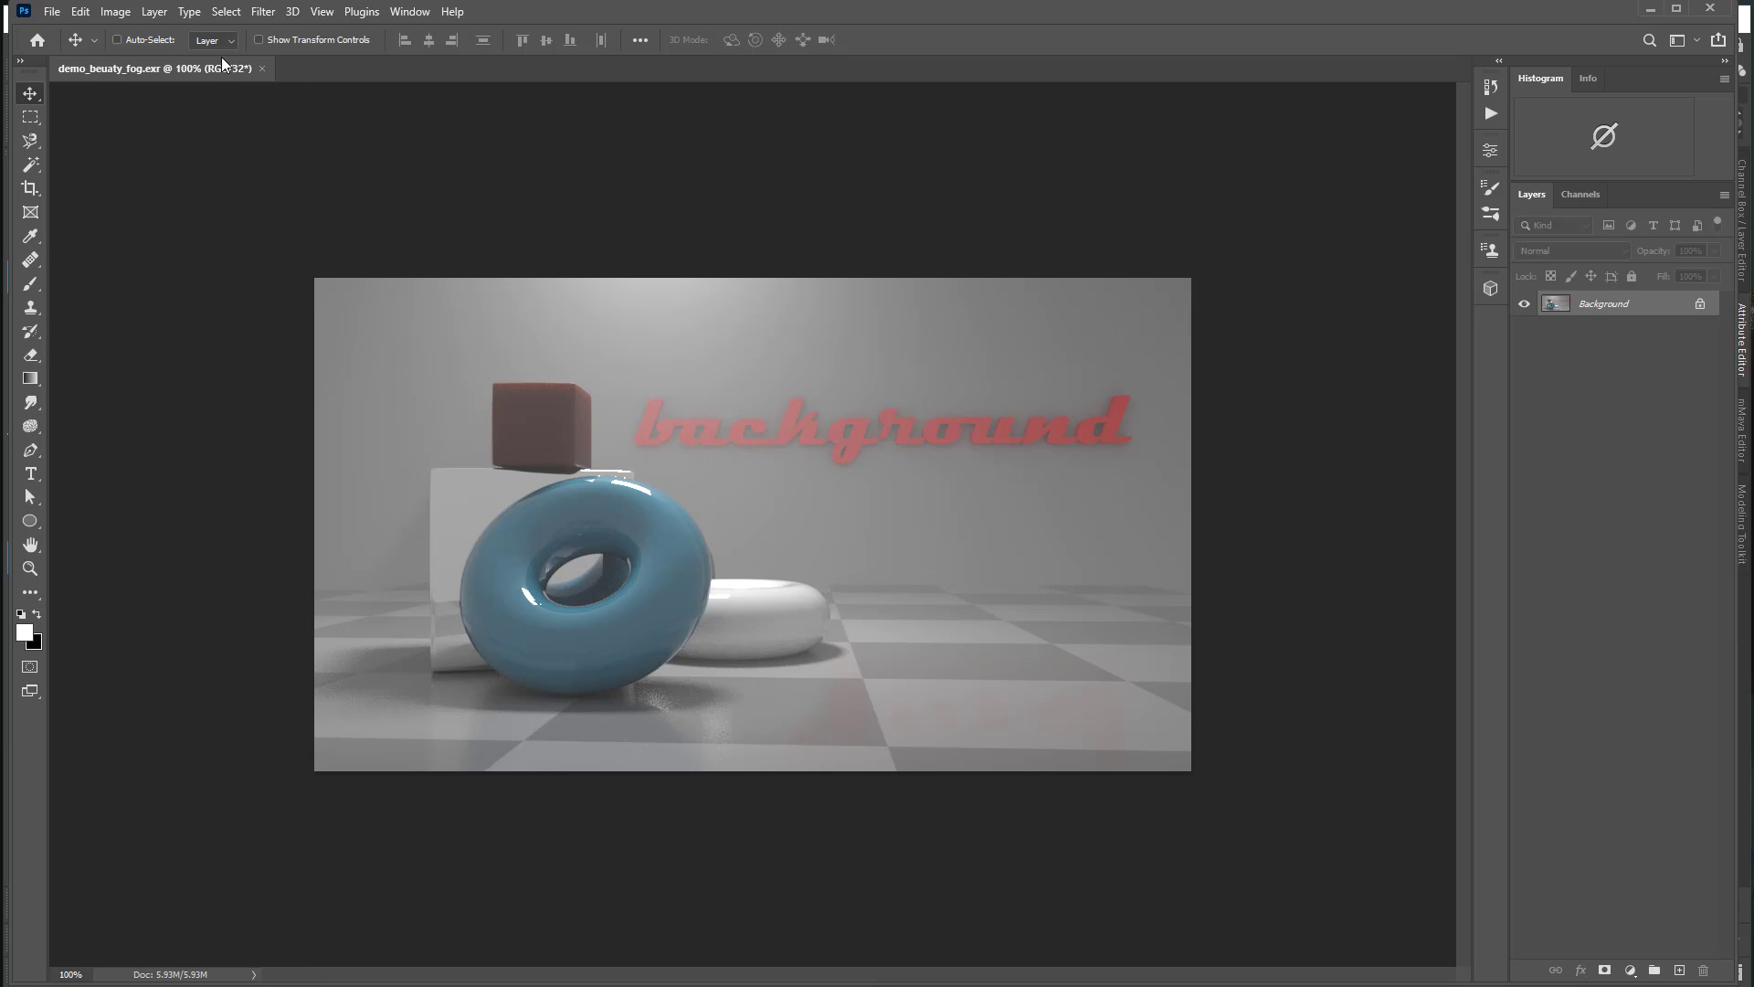
left_click(52, 11)
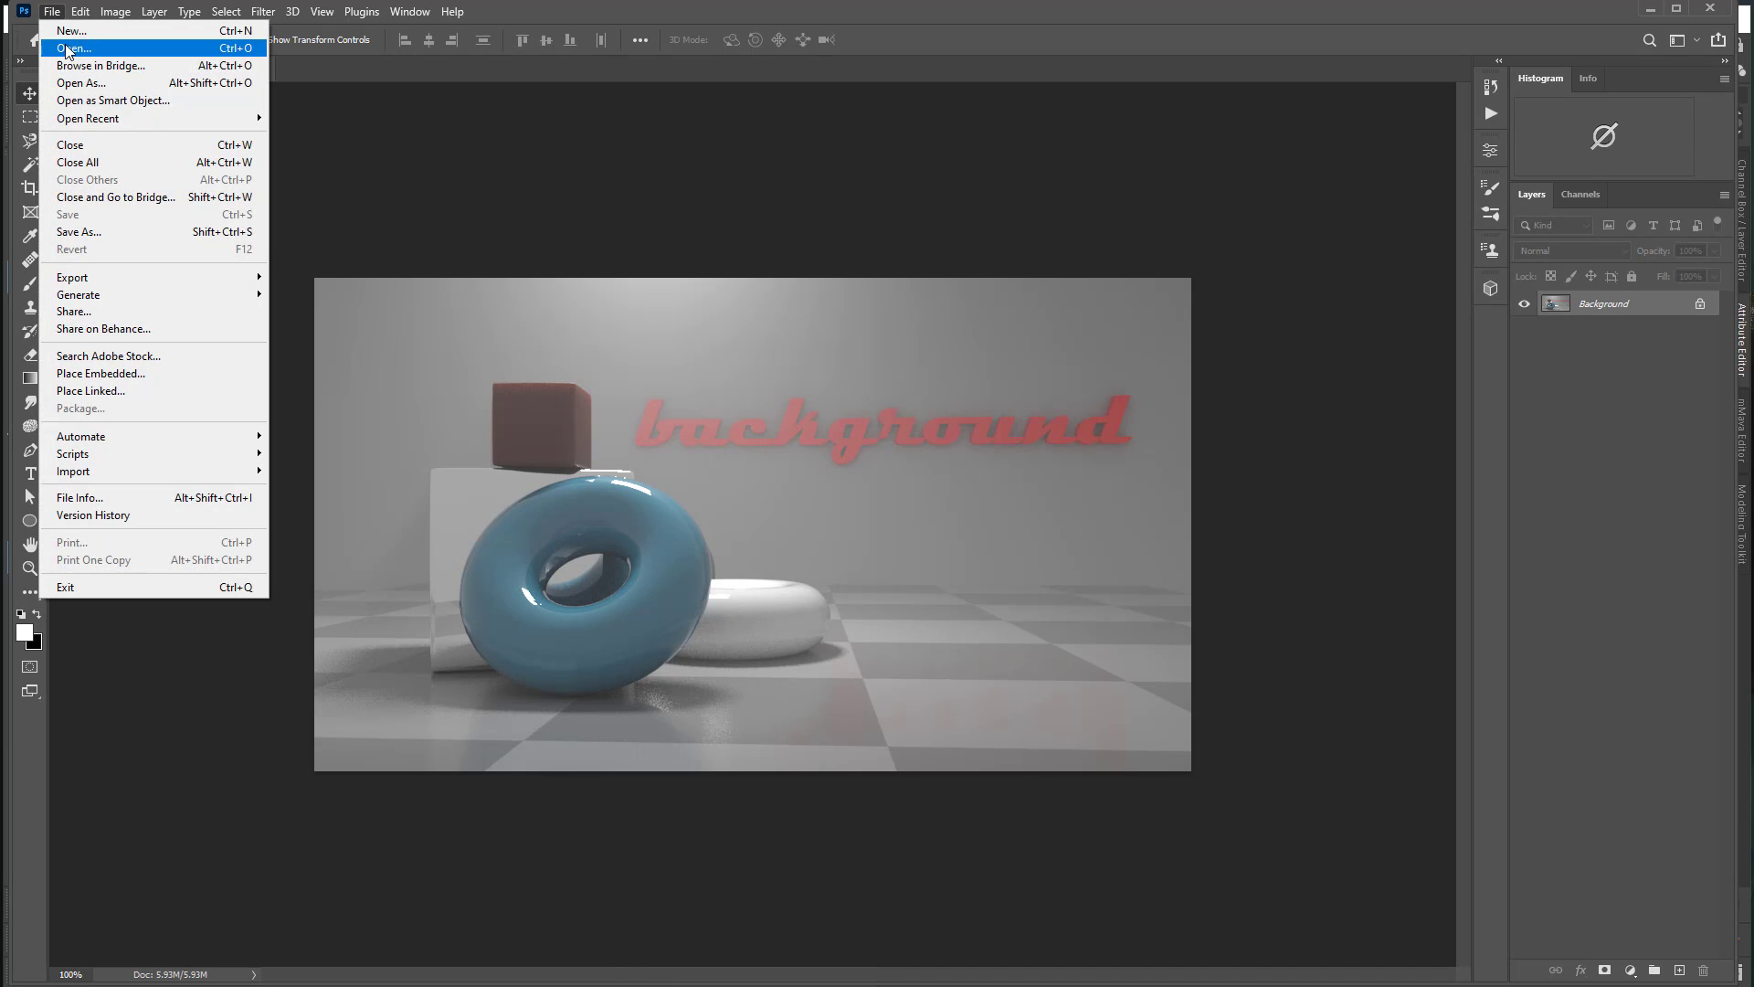
left_click(65, 47)
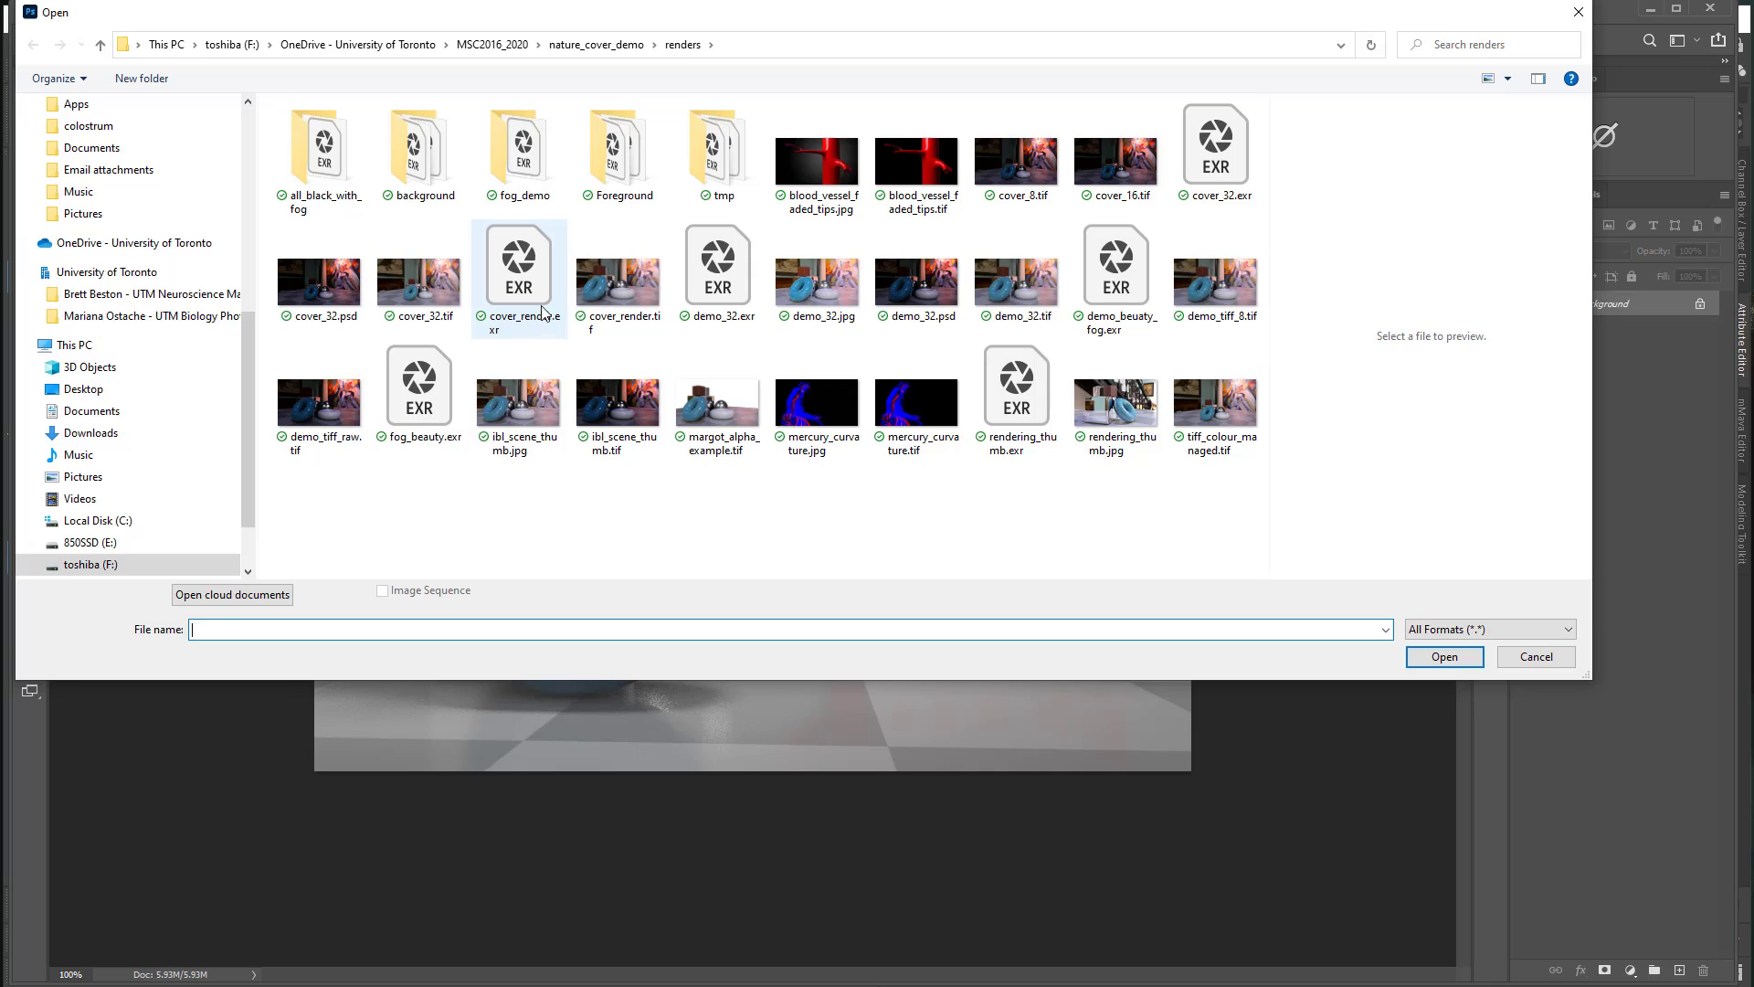
double_click(625, 165)
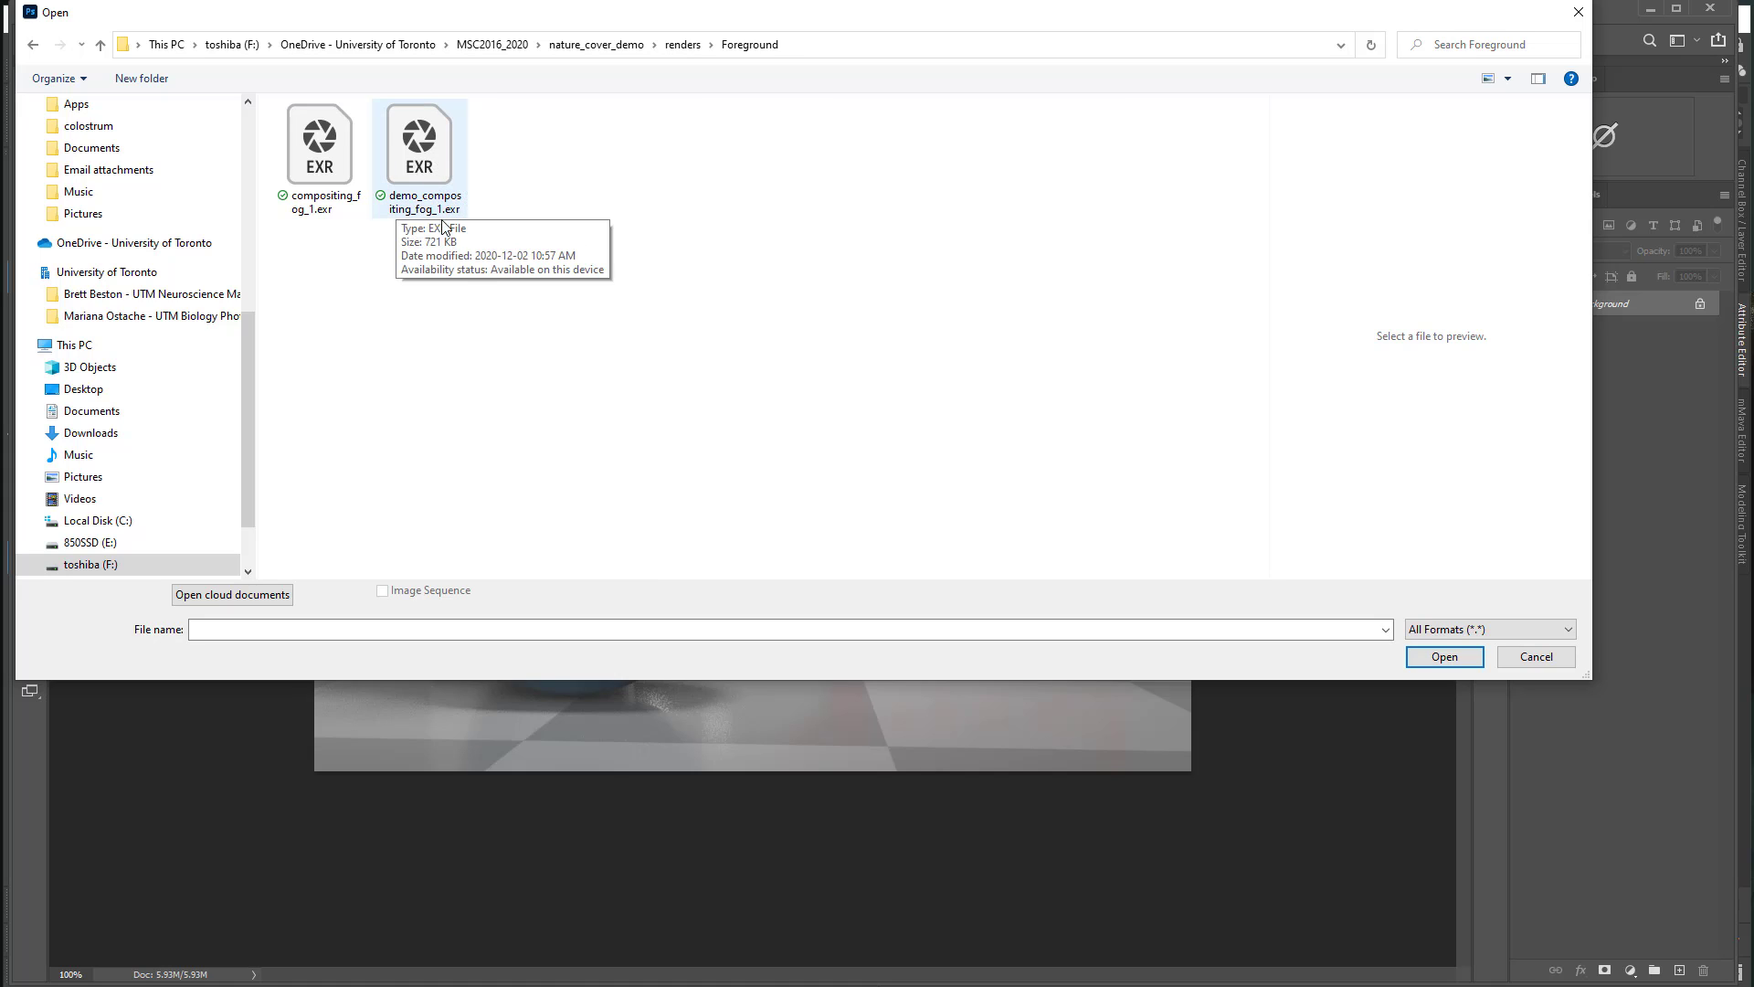
left_click(425, 151)
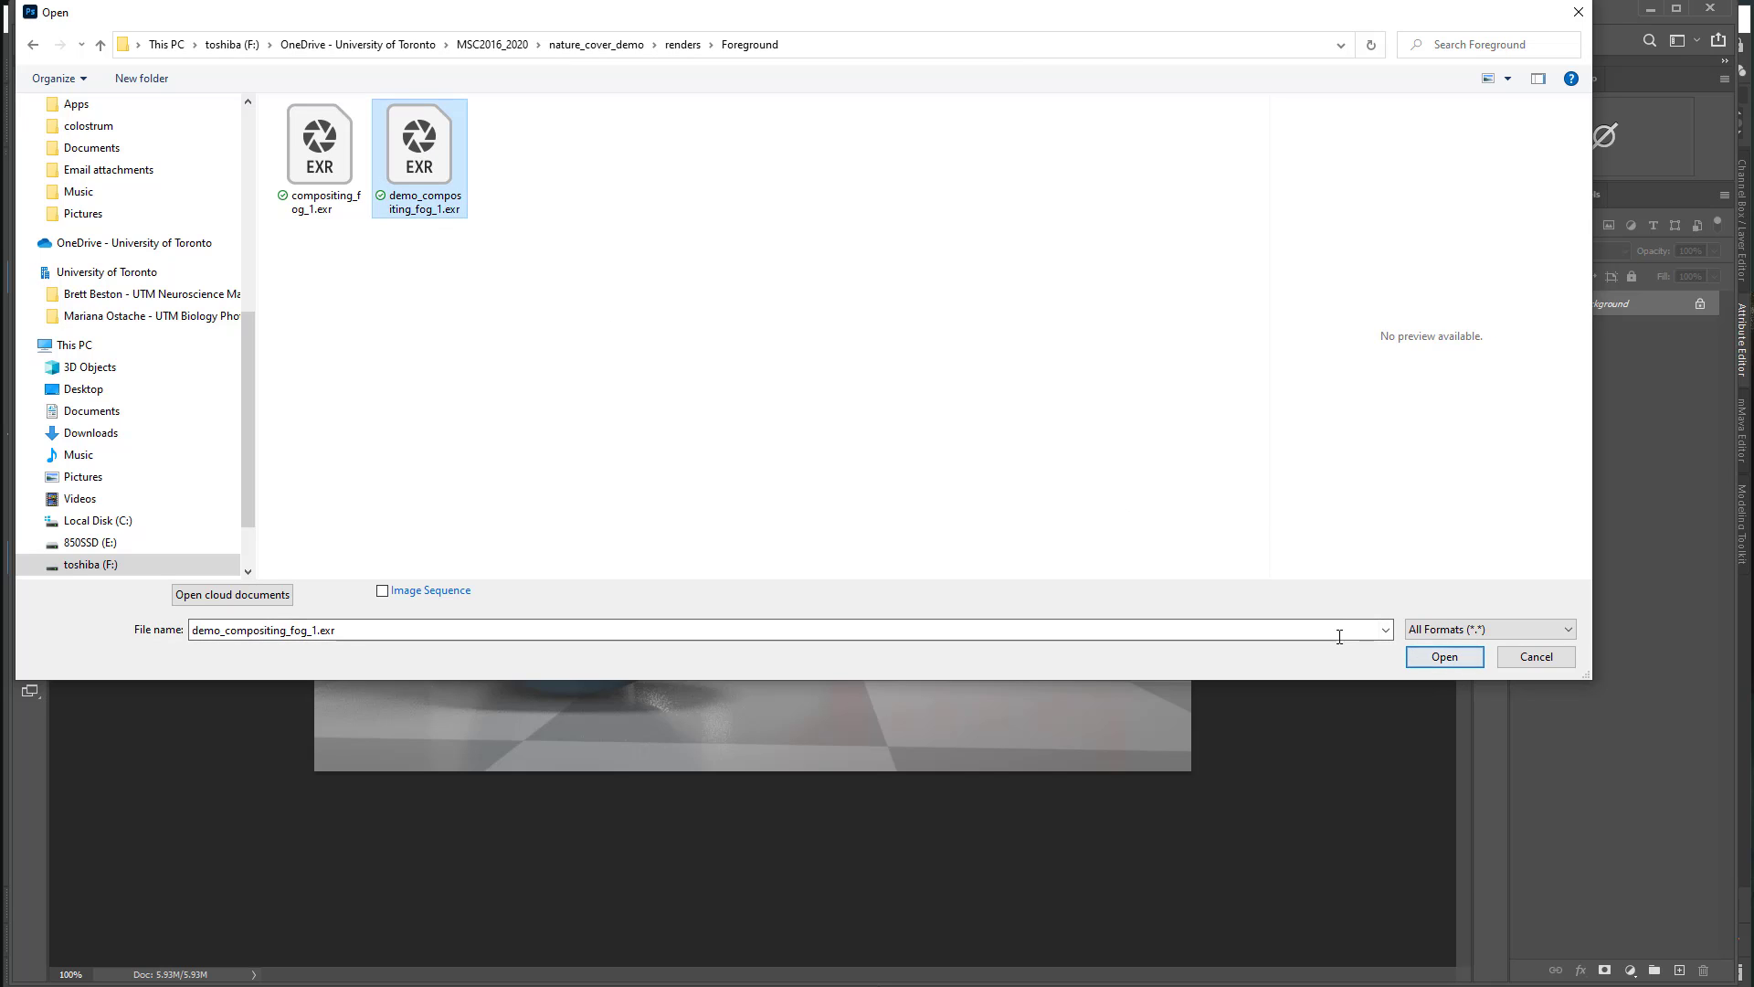
left_click(1445, 657)
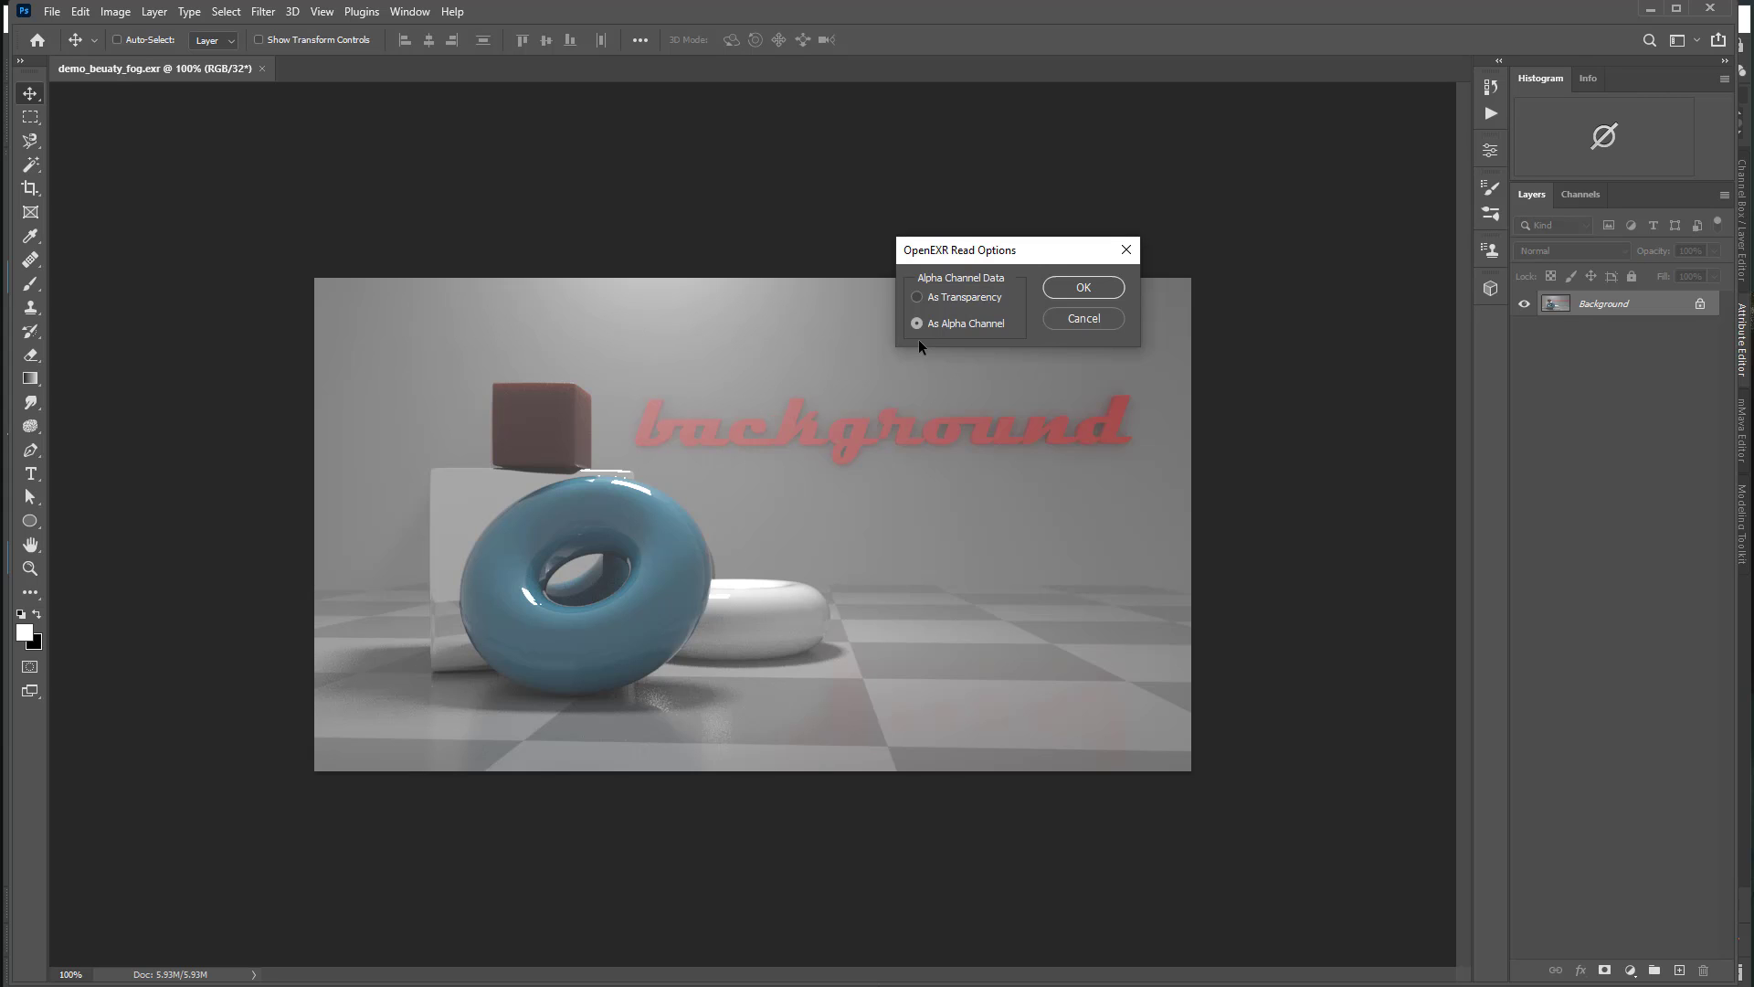
left_click(1075, 288)
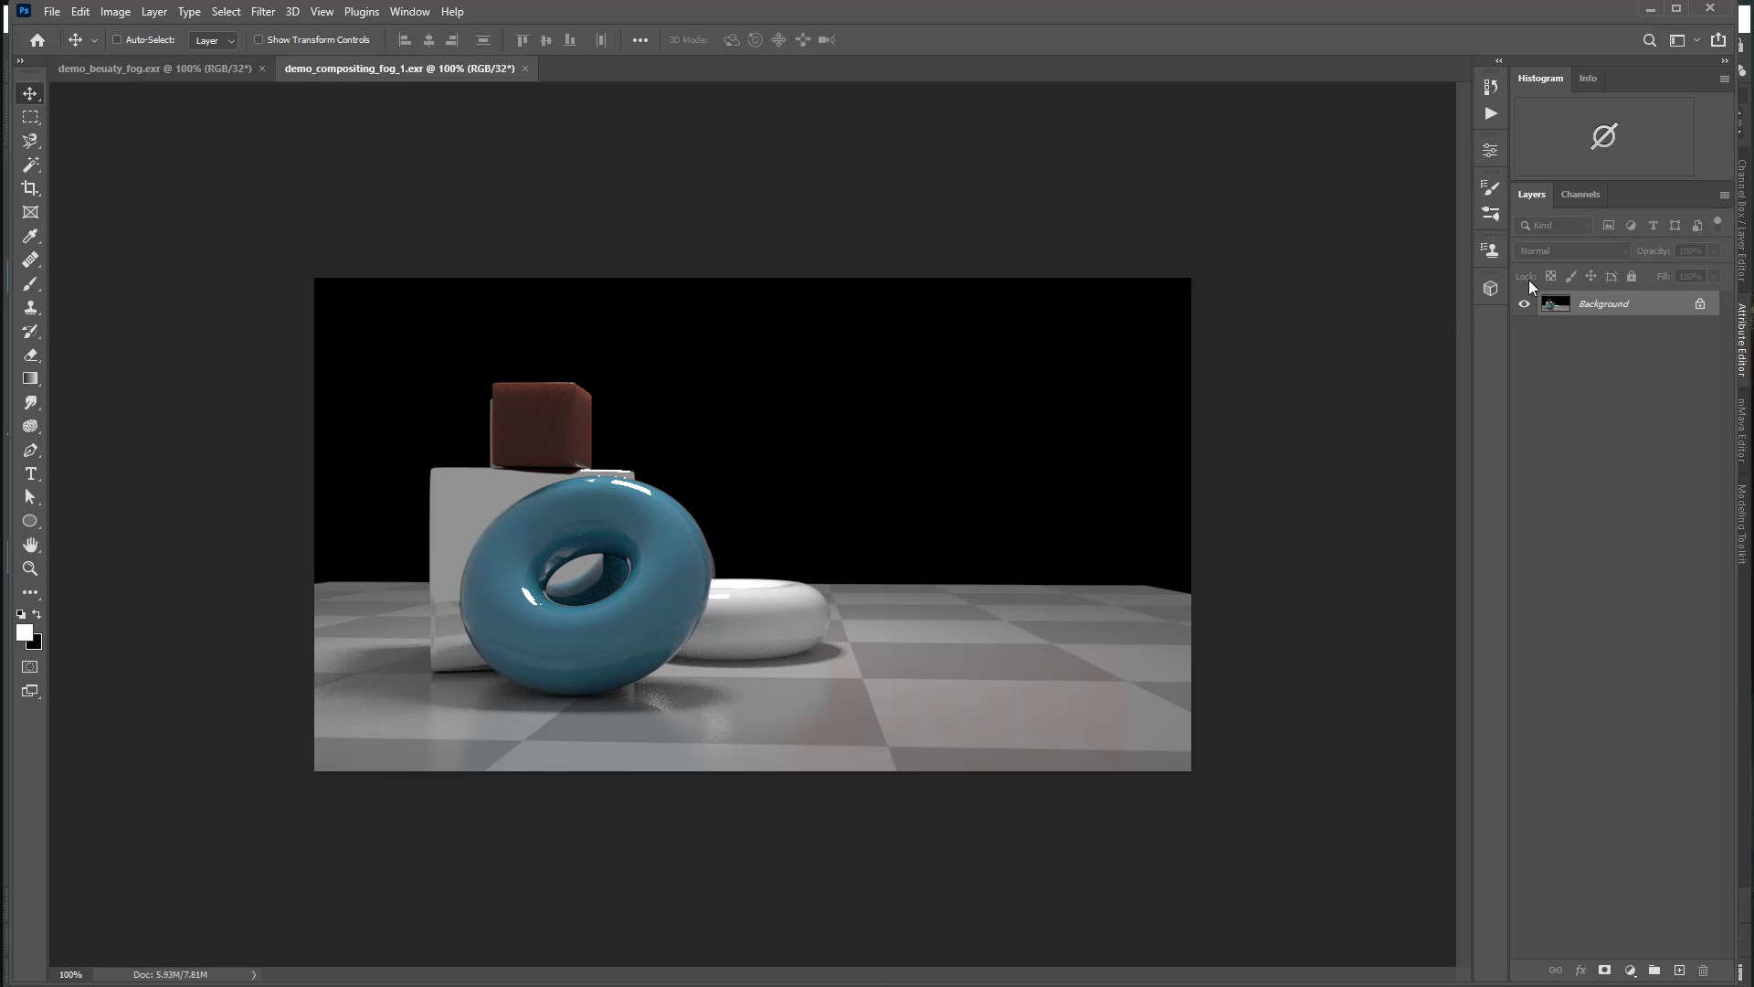
Step: Inspect the Alpha 1 channel of the foreground render, then restore the RGB composite and the layer list
left_click(1579, 194)
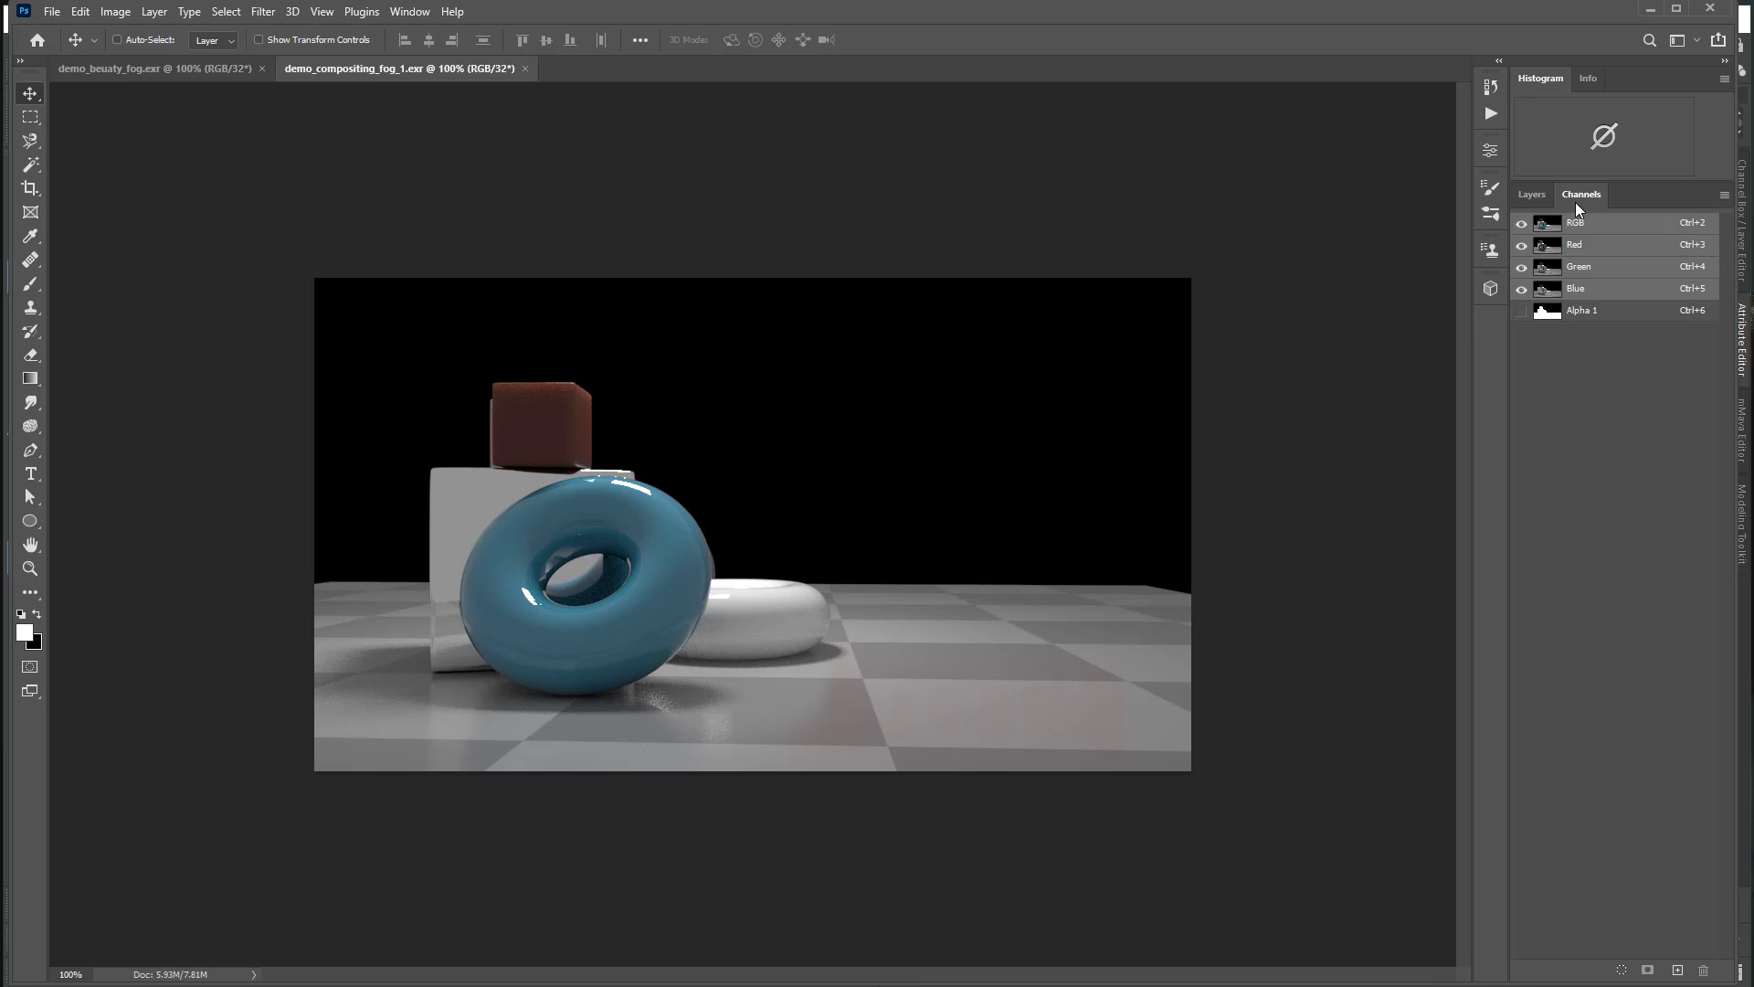
left_click(1548, 312)
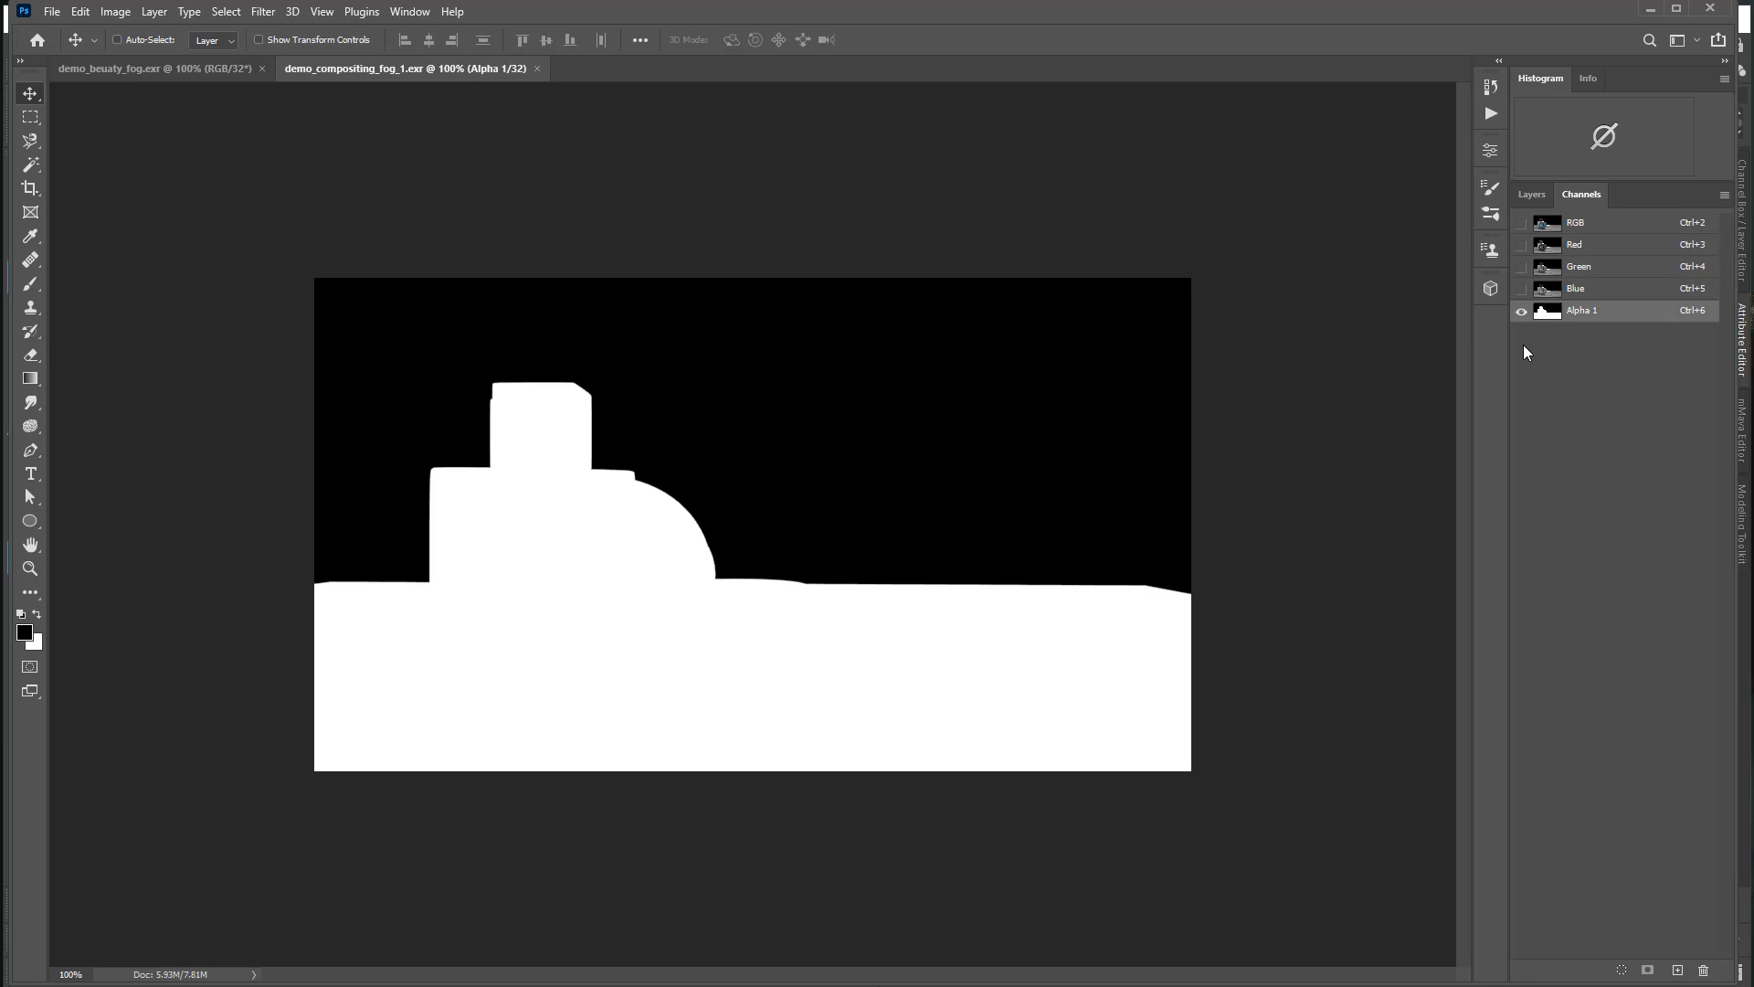
left_click(1532, 195)
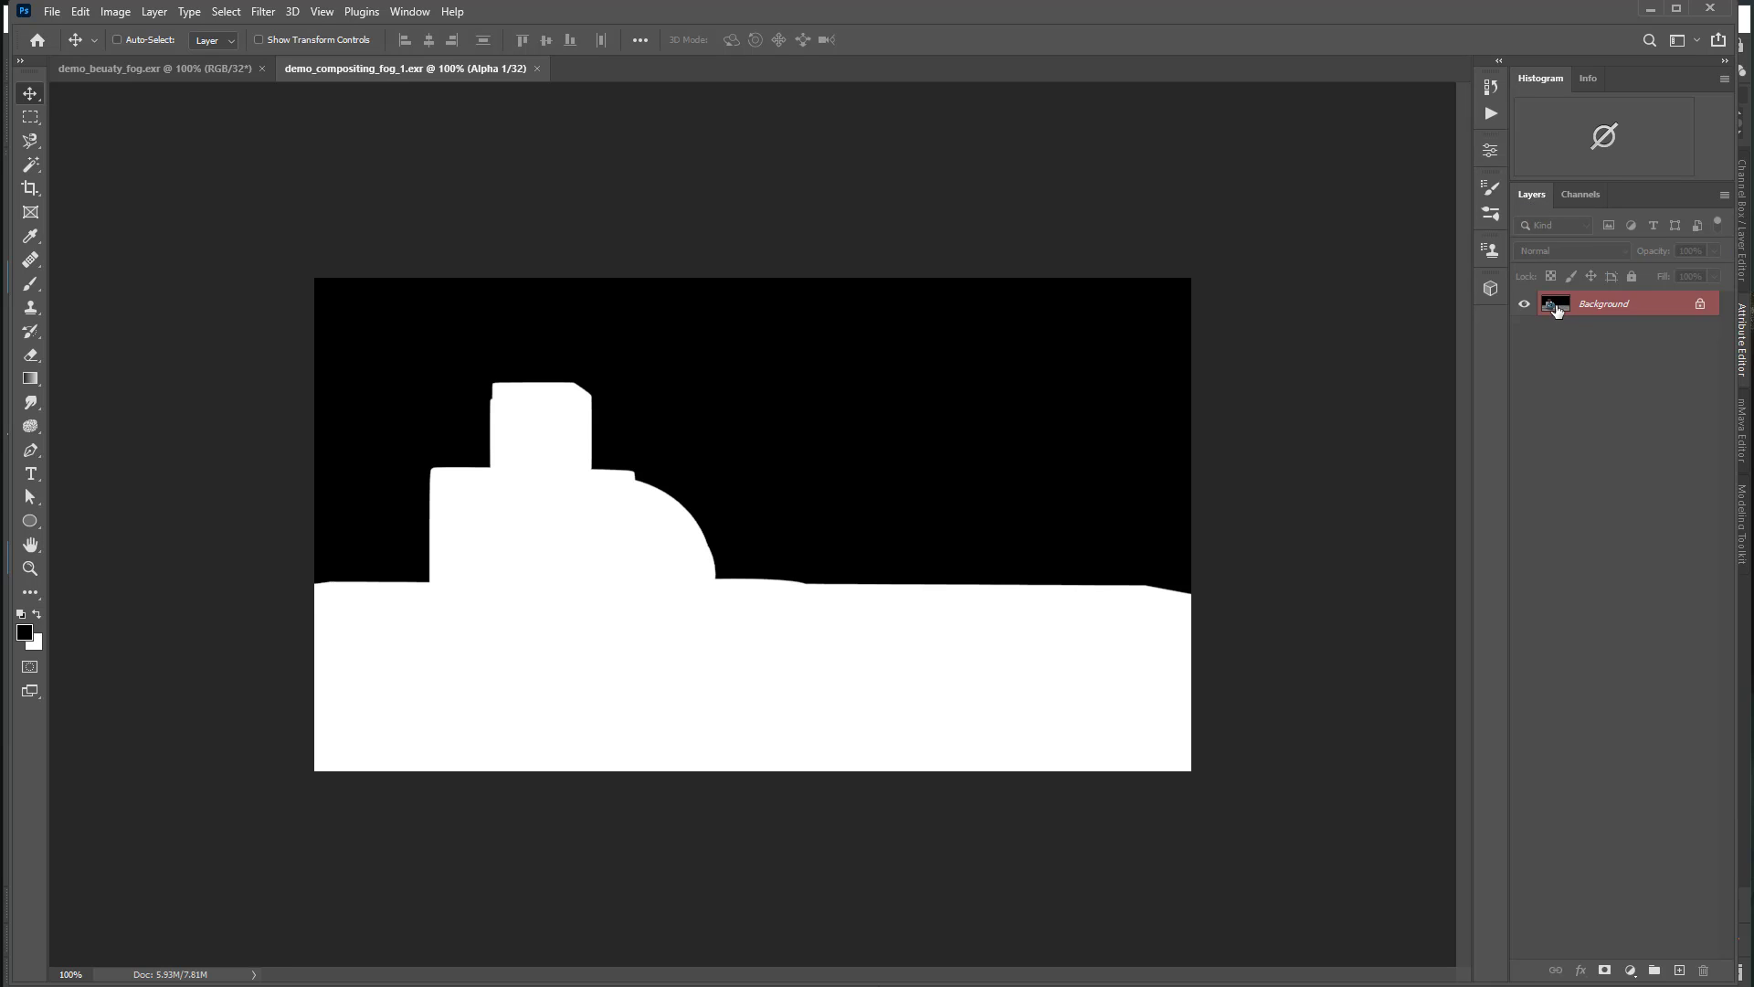
left_click(1576, 199)
left_click(1552, 225)
left_click(1532, 193)
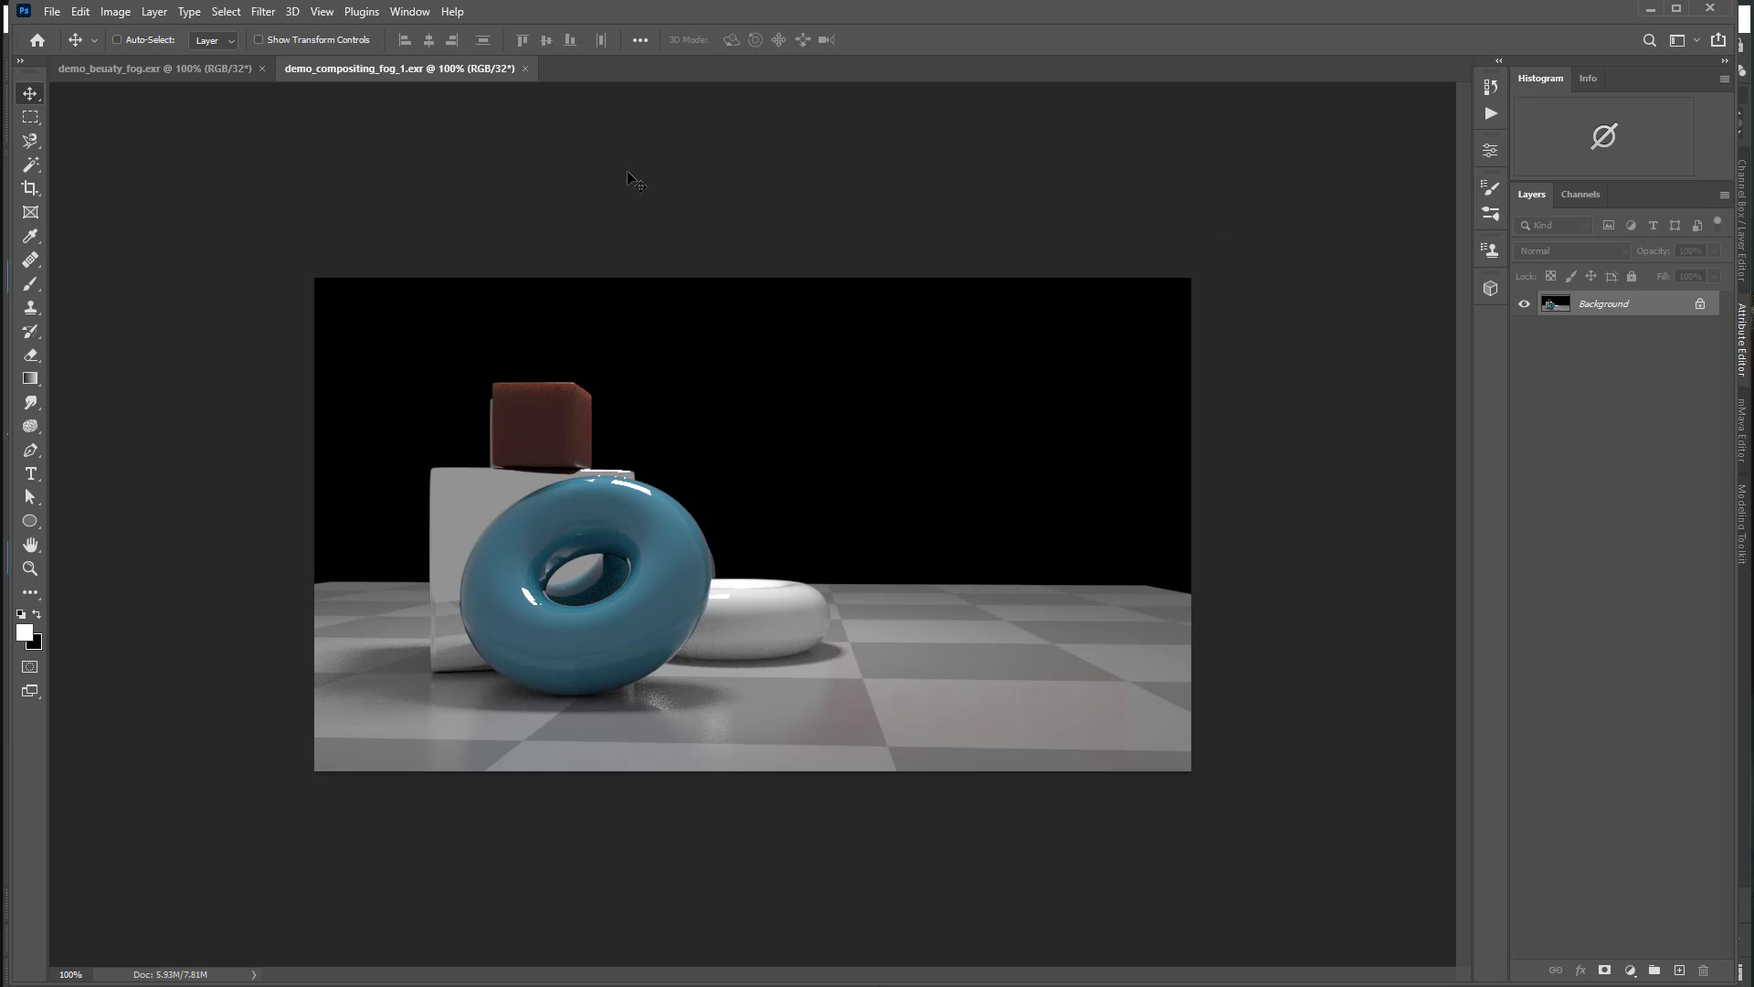
Step: Open demo_compositing_fog_1.exr from the background renders folder with its alpha data read as an alpha channel
left_click(52, 12)
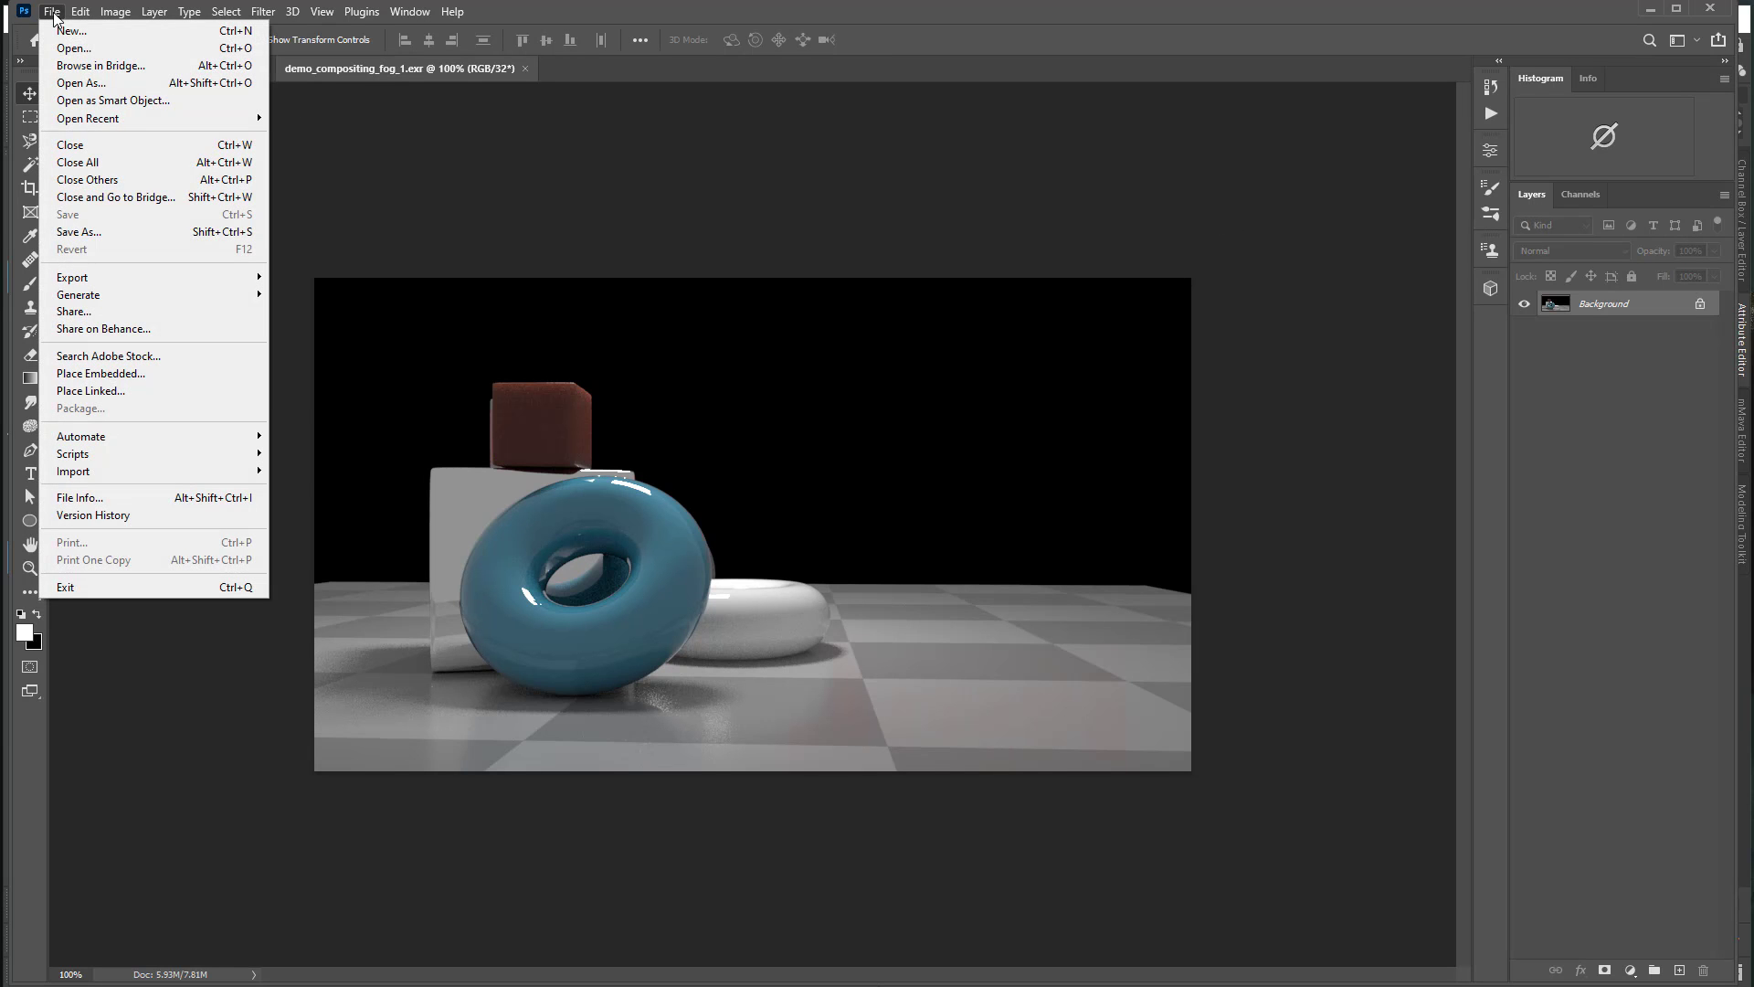
left_click(73, 47)
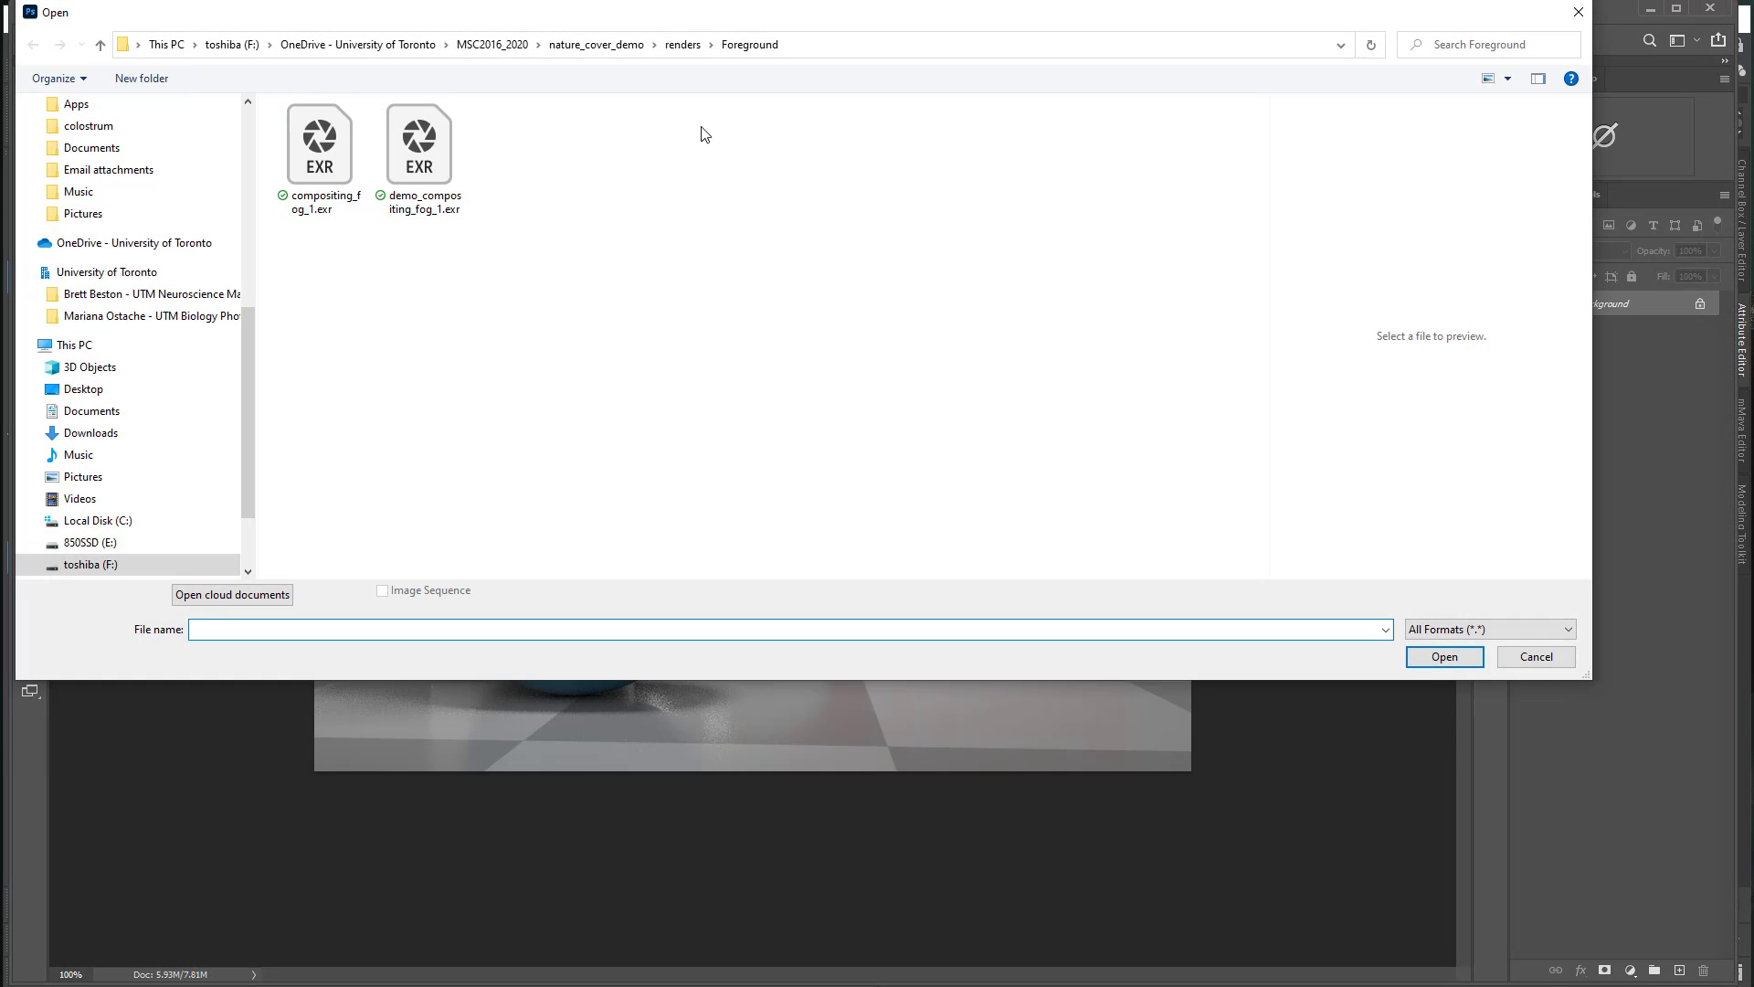
left_click(683, 44)
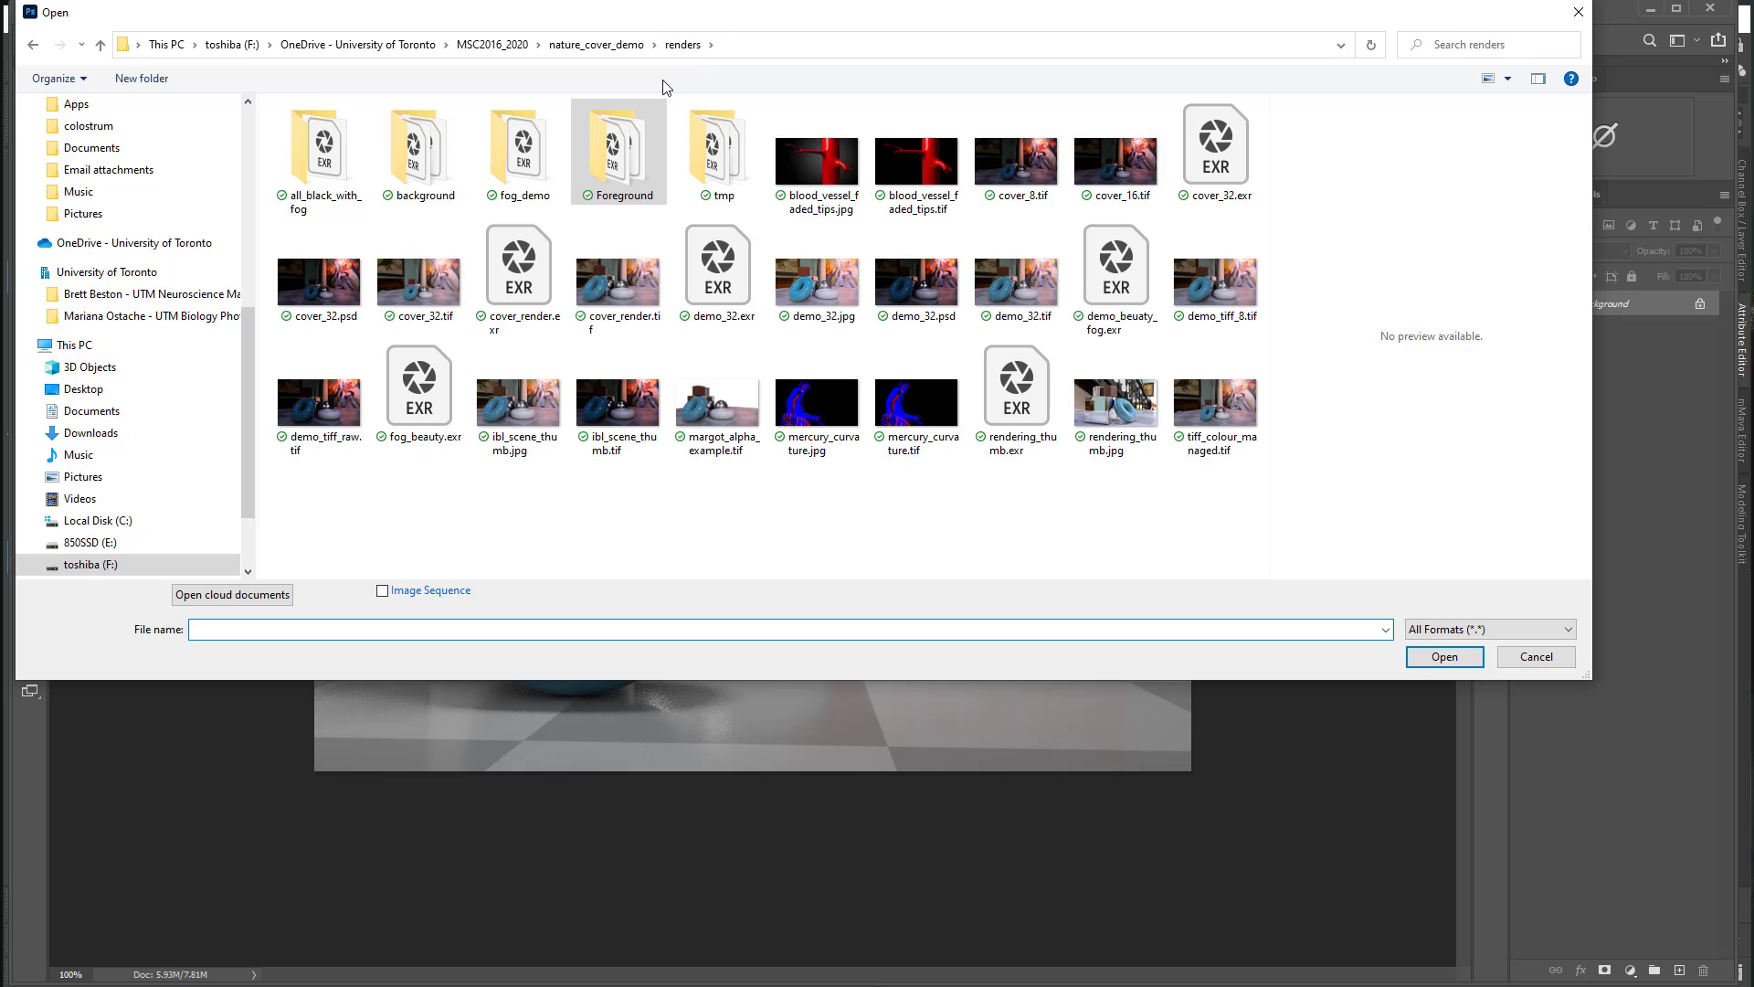
double_click(414, 170)
left_click(420, 156)
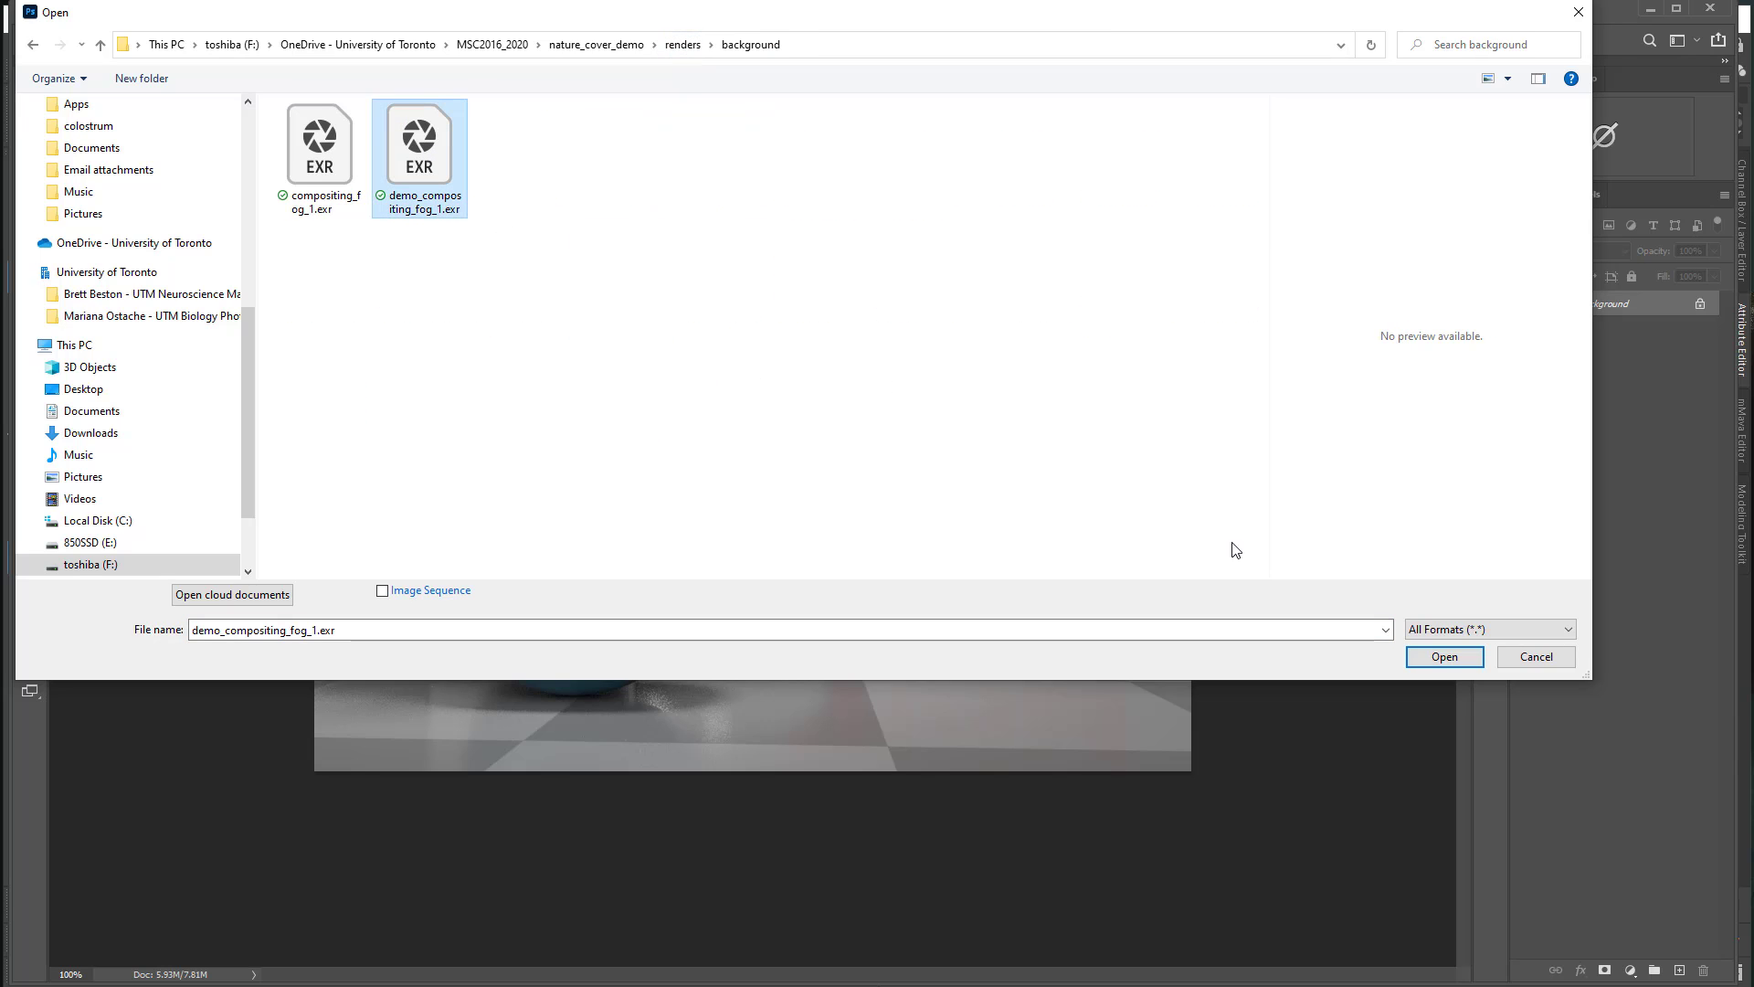
left_click(1424, 656)
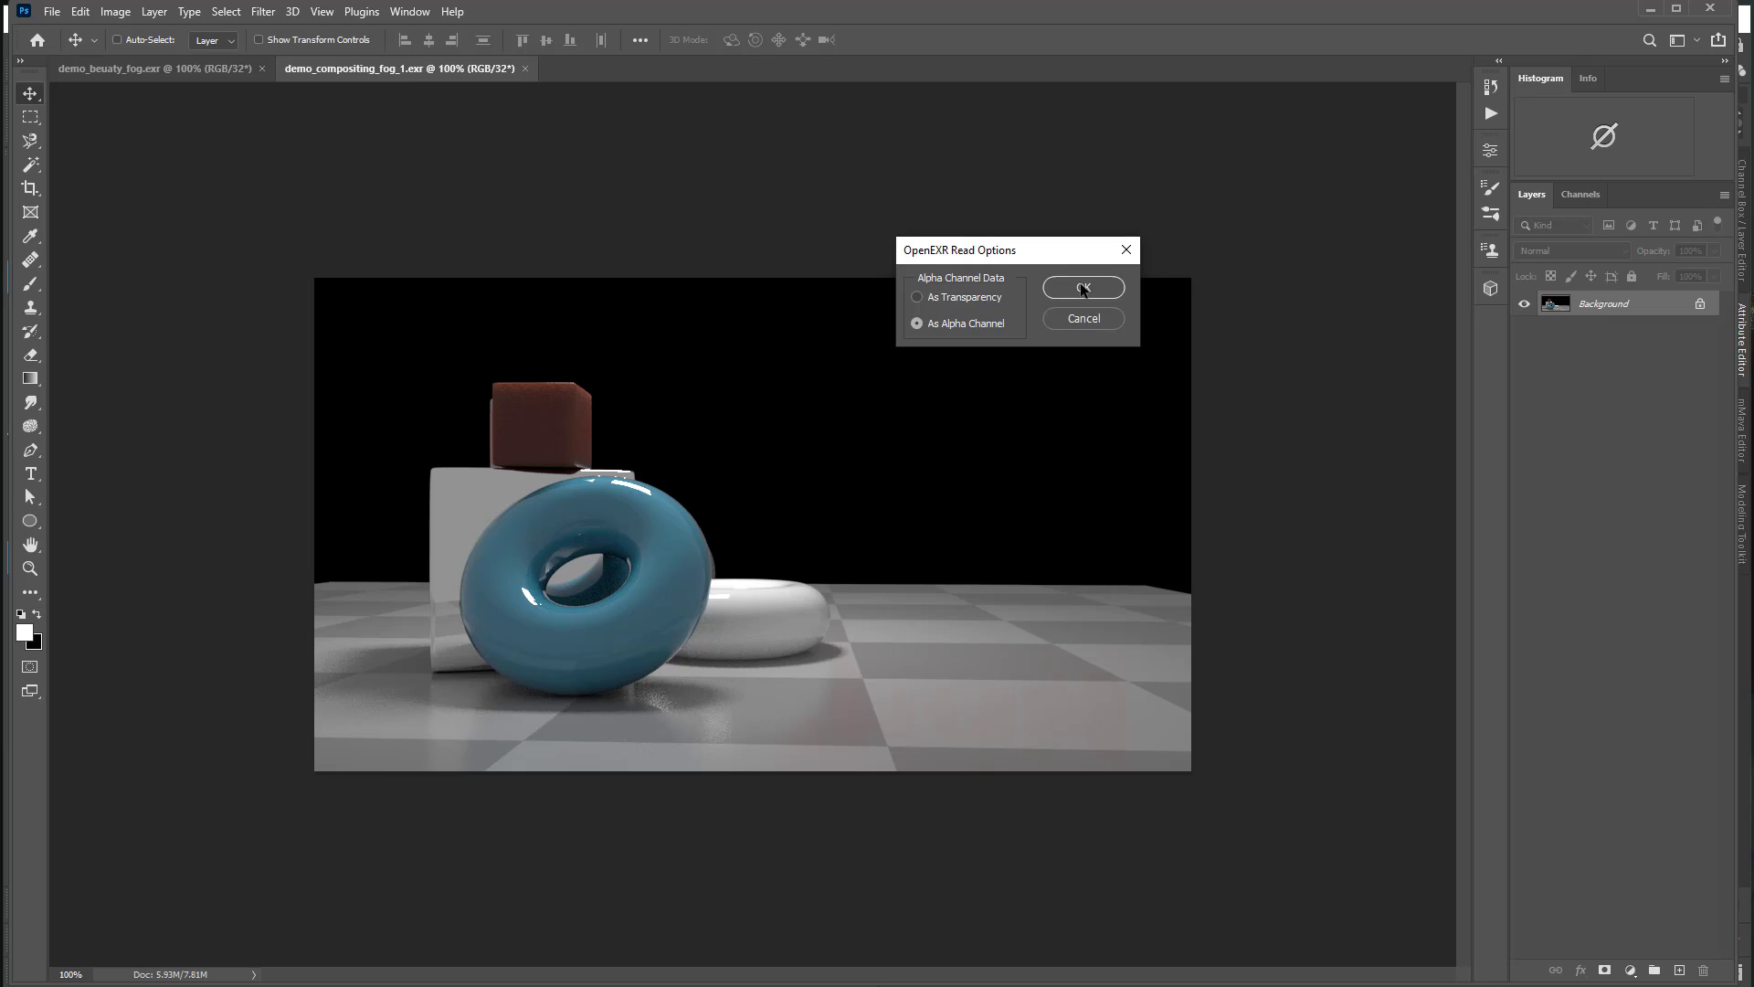
left_click(1084, 288)
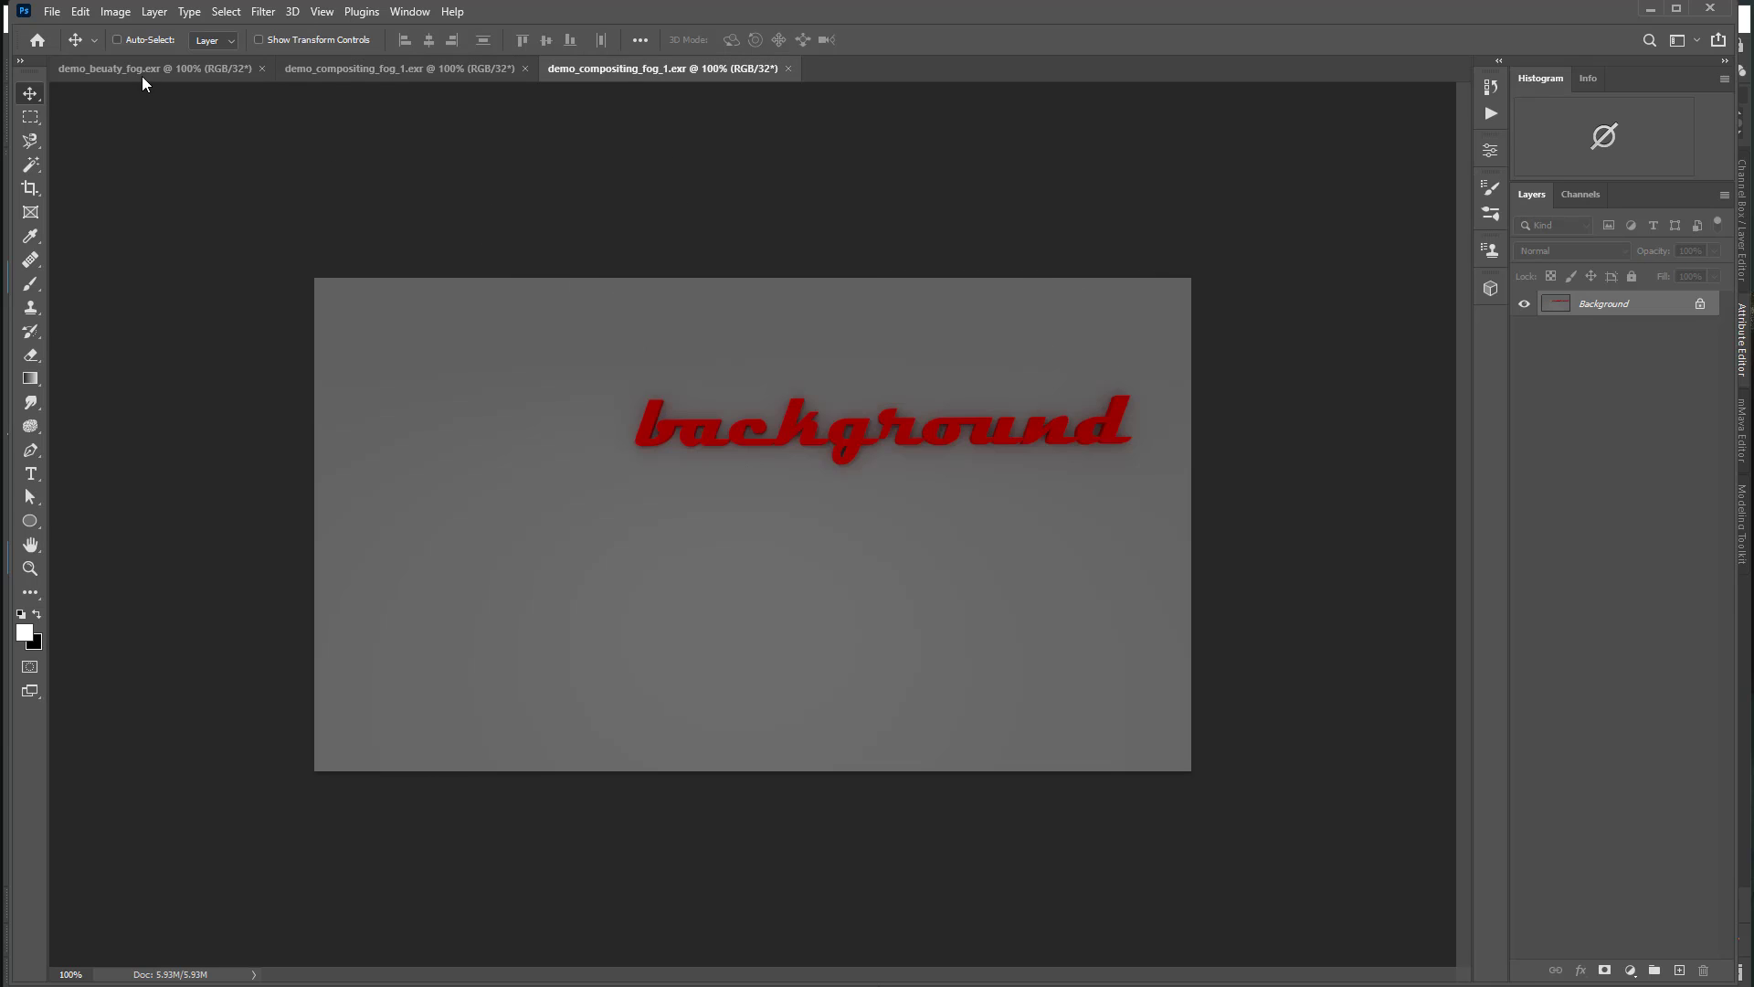
Step: Open demo_compositing_fog_1.exr from the fog_demo renders folder with its alpha data read as an alpha channel
left_click(52, 12)
left_click(73, 46)
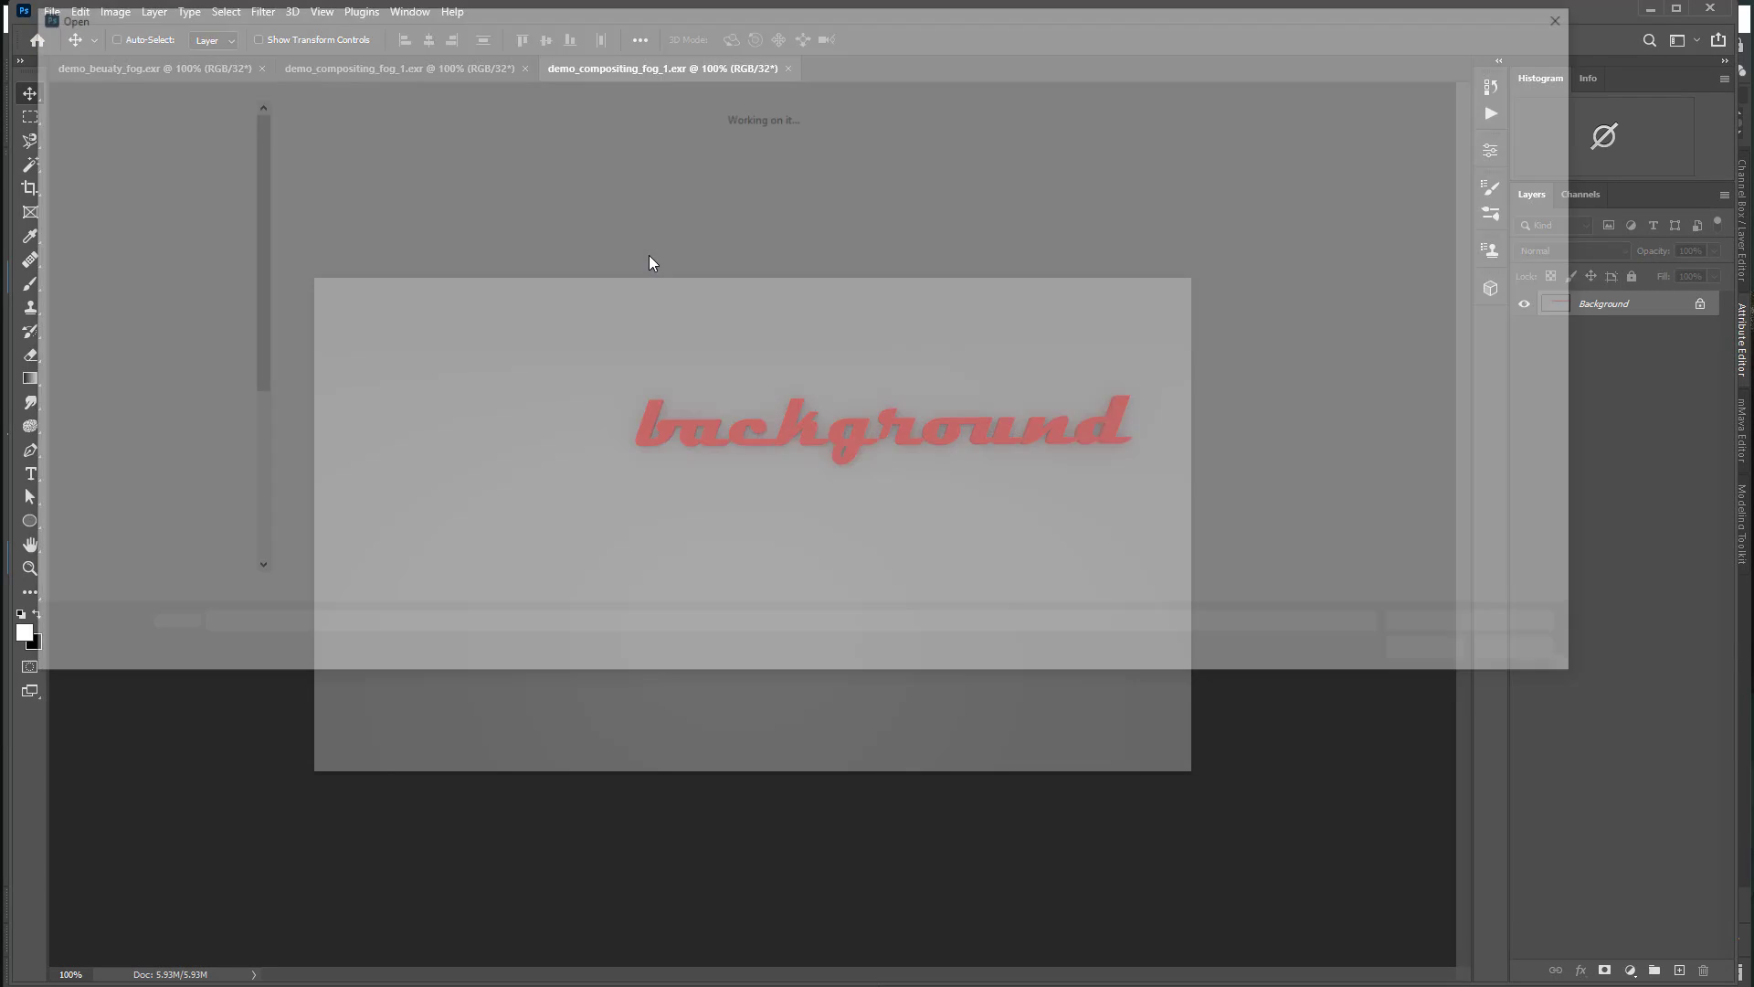
left_click(683, 44)
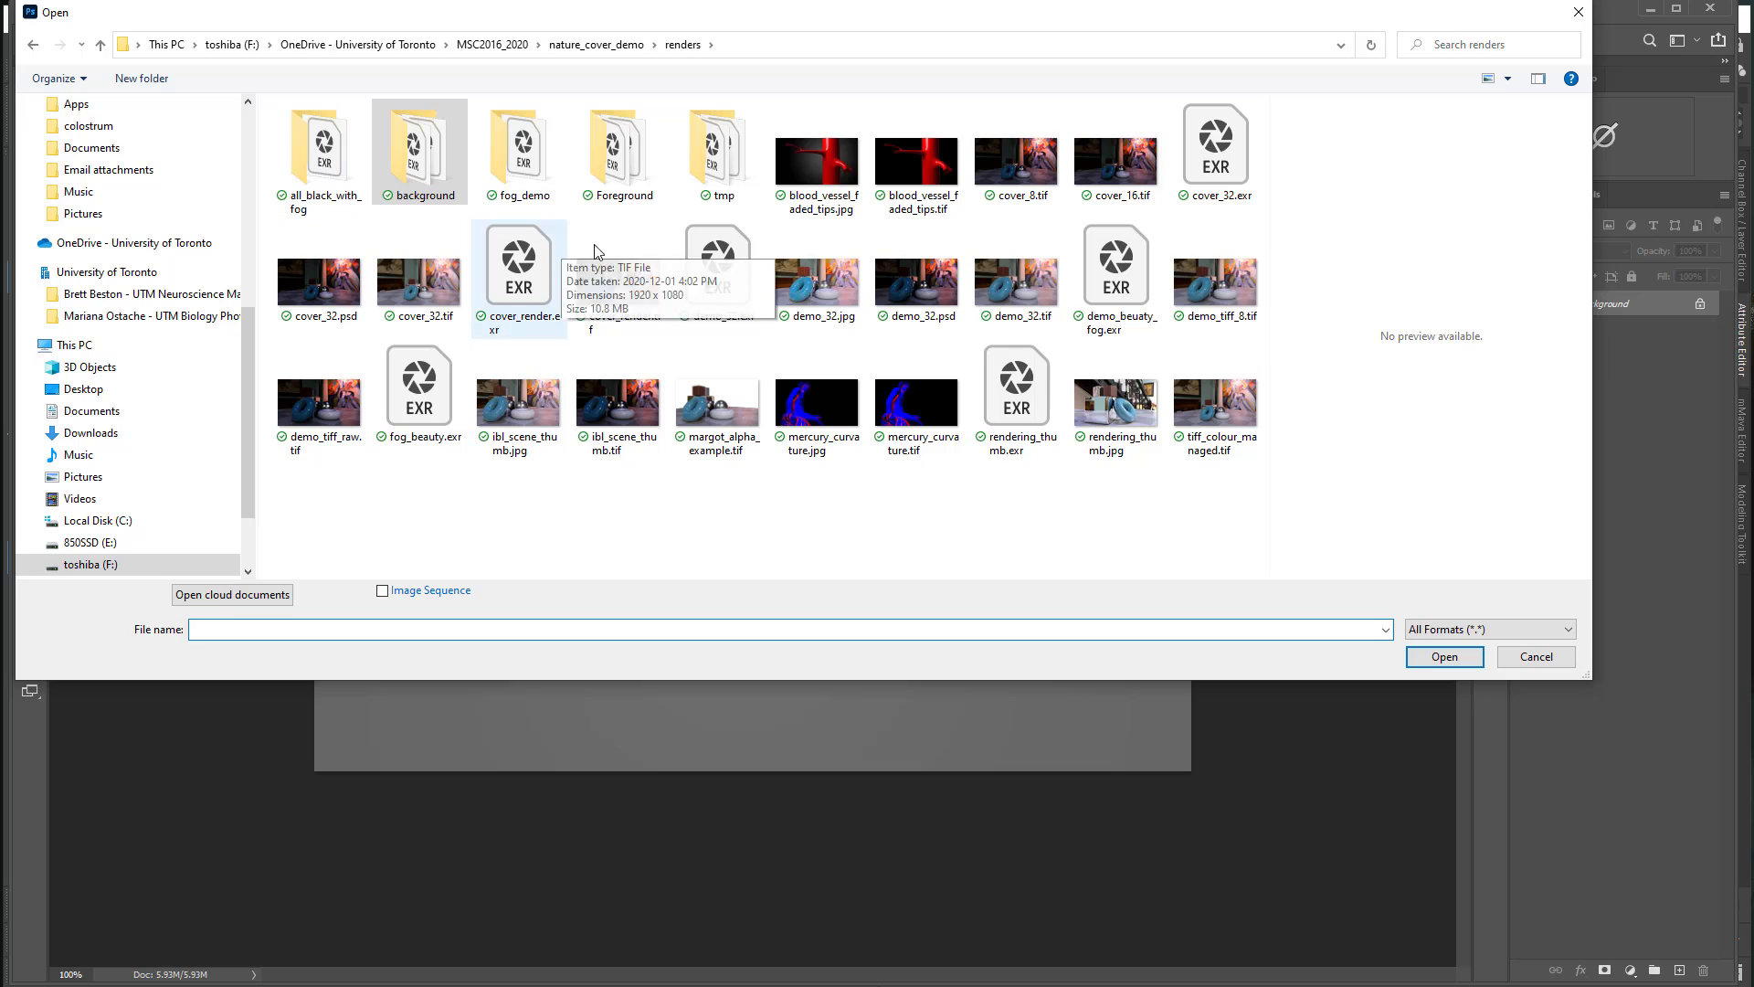
double_click(534, 161)
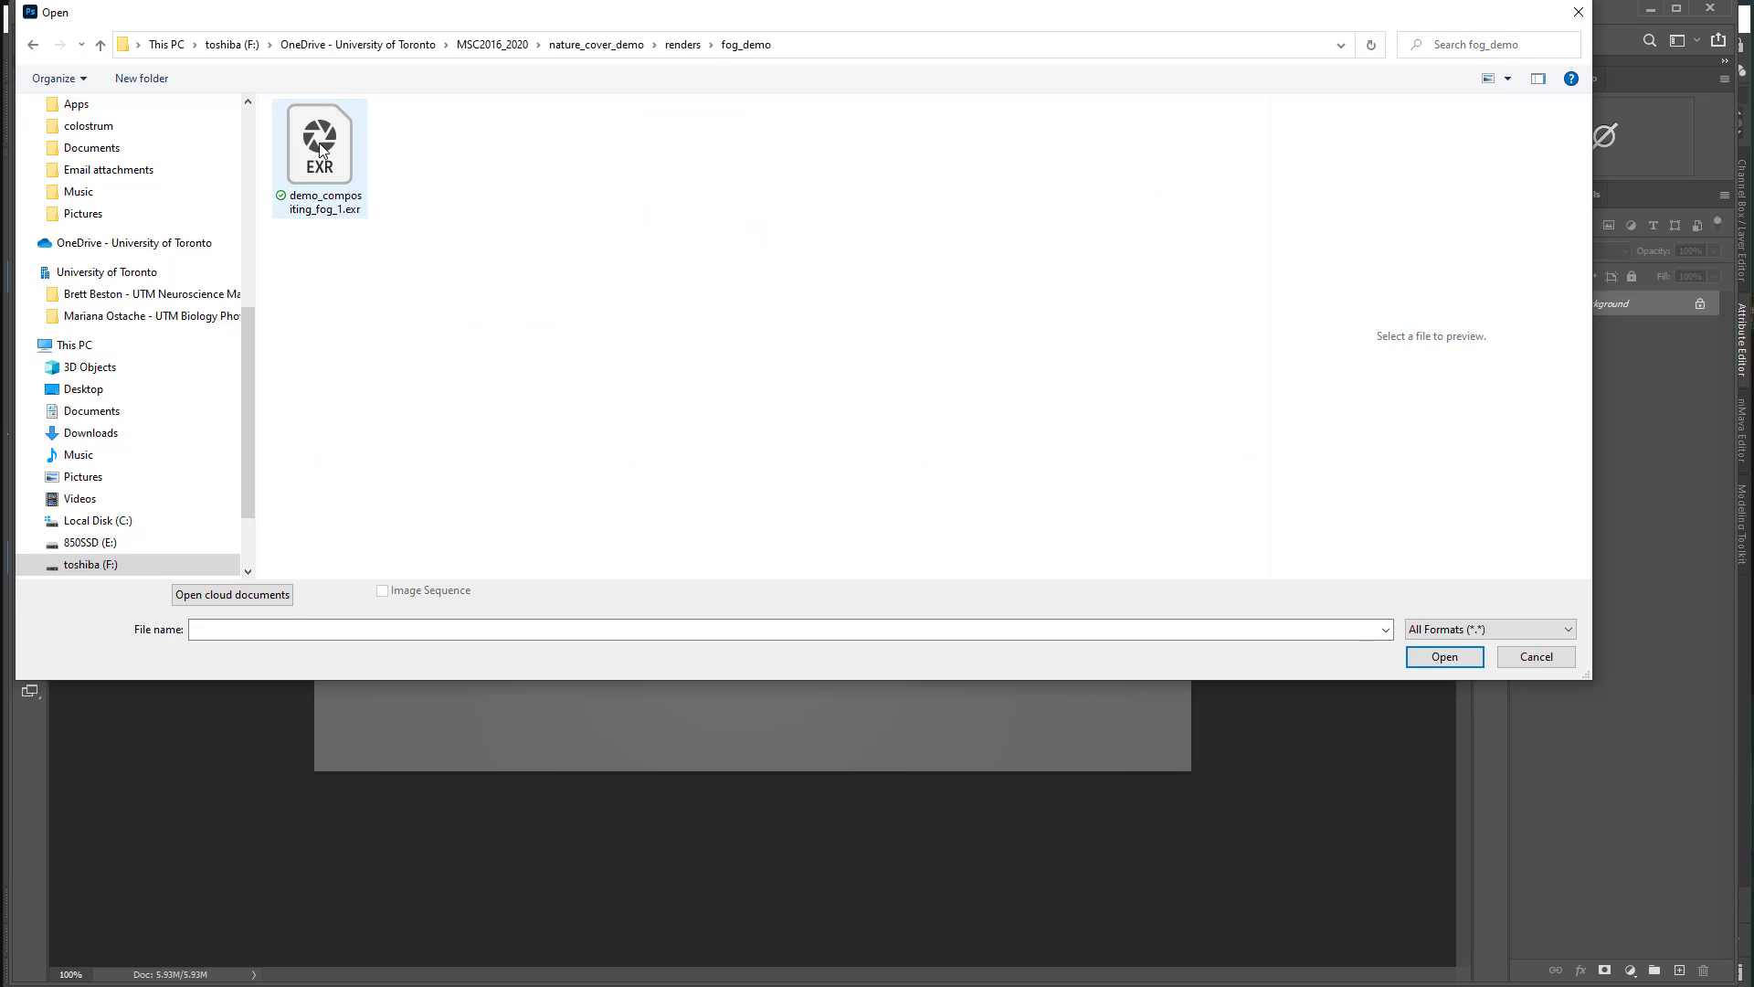
left_click(322, 150)
left_click(1473, 658)
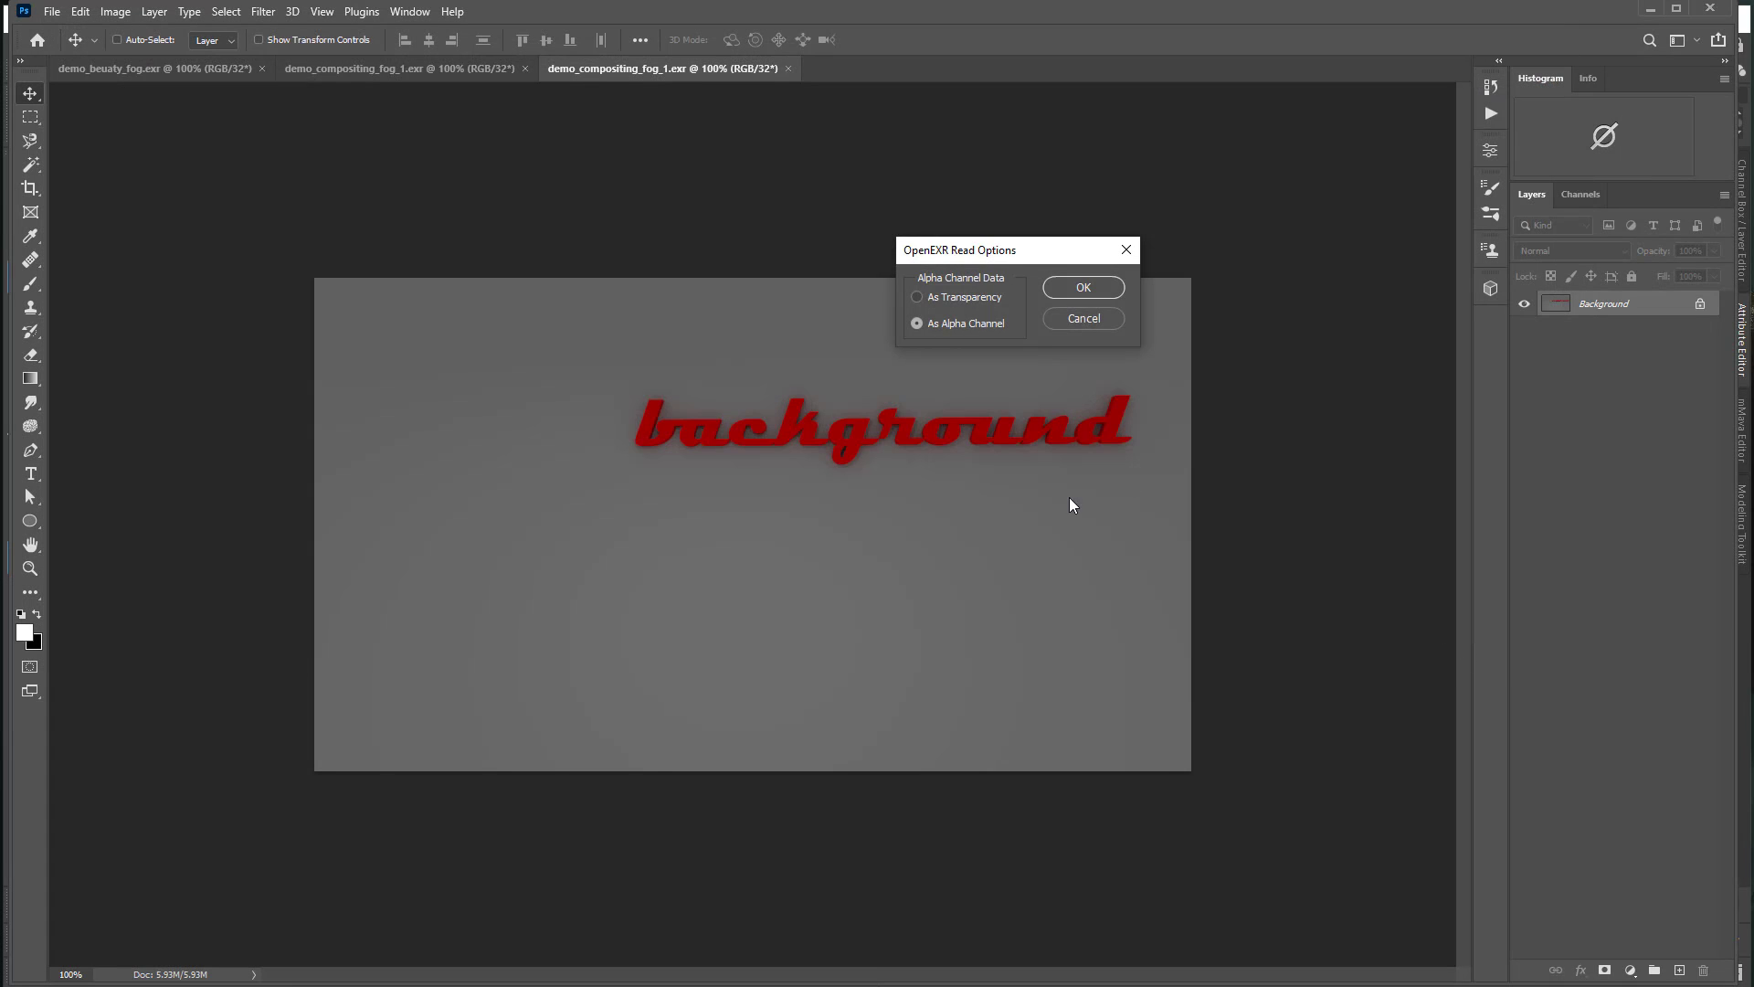
left_click(1085, 288)
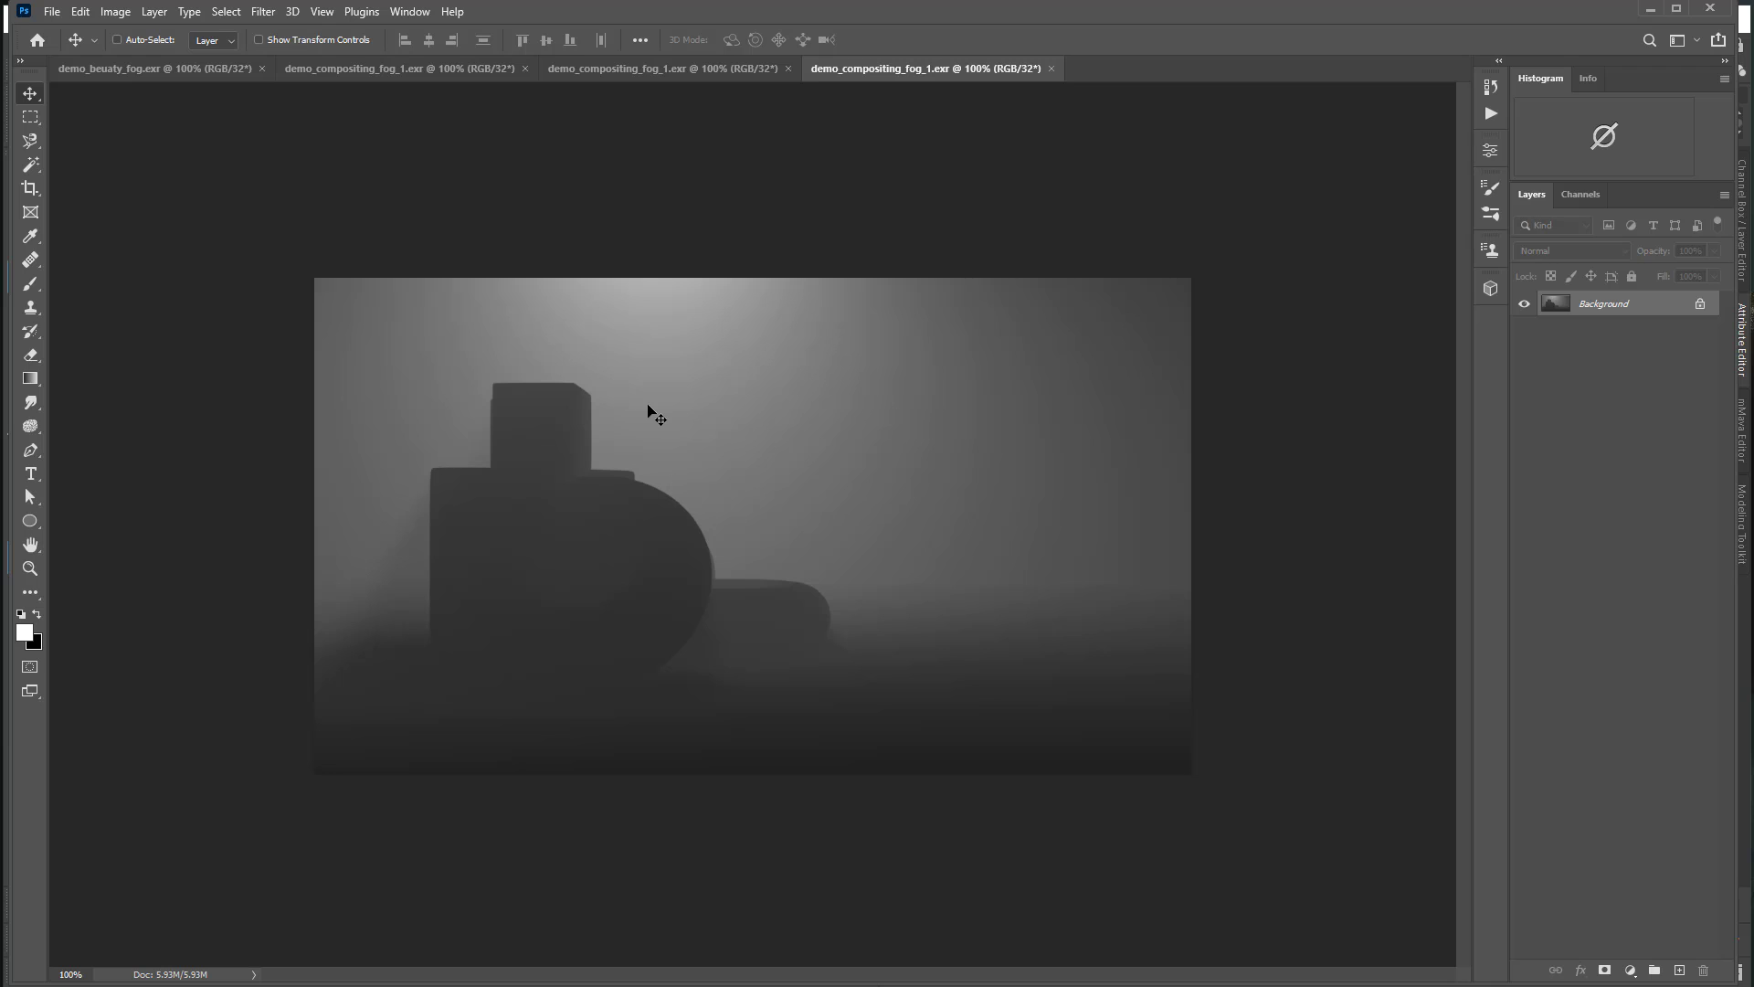
Step: Switch to Maya, bring up the common render settings and review the keywords that can be inserted in the file name prefix
key("alt+Tab")
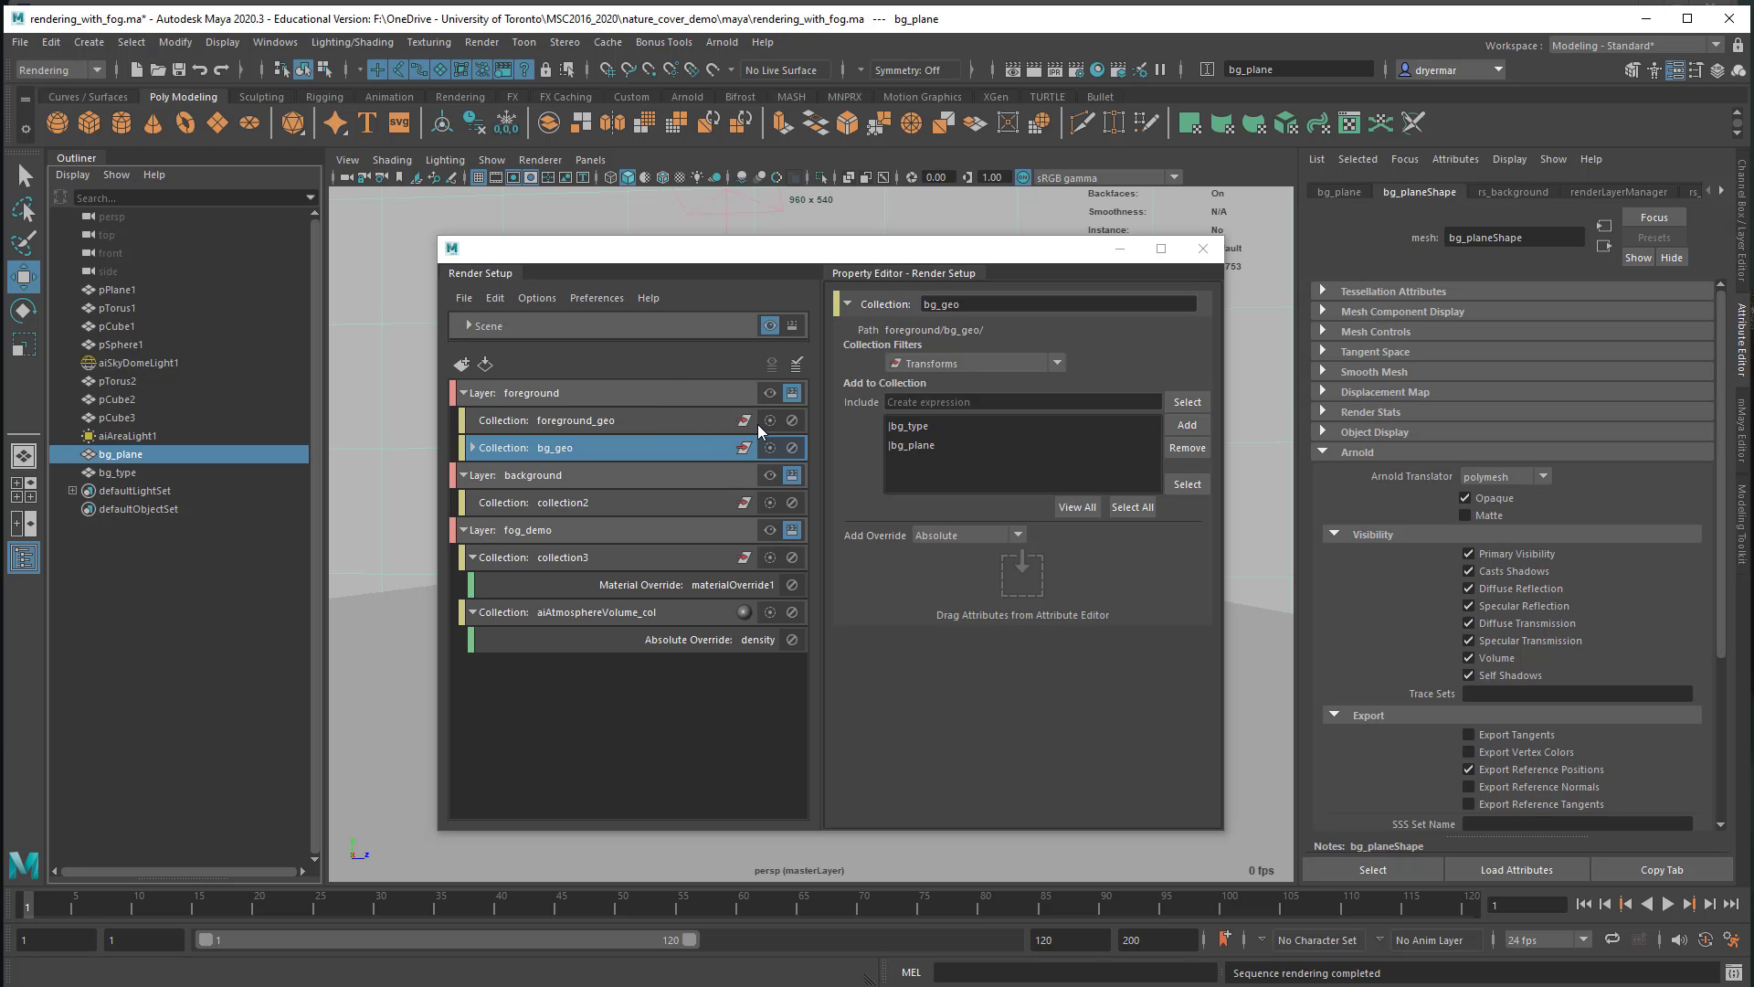
left_click(1079, 69)
left_click_drag(948, 193, 599, 154)
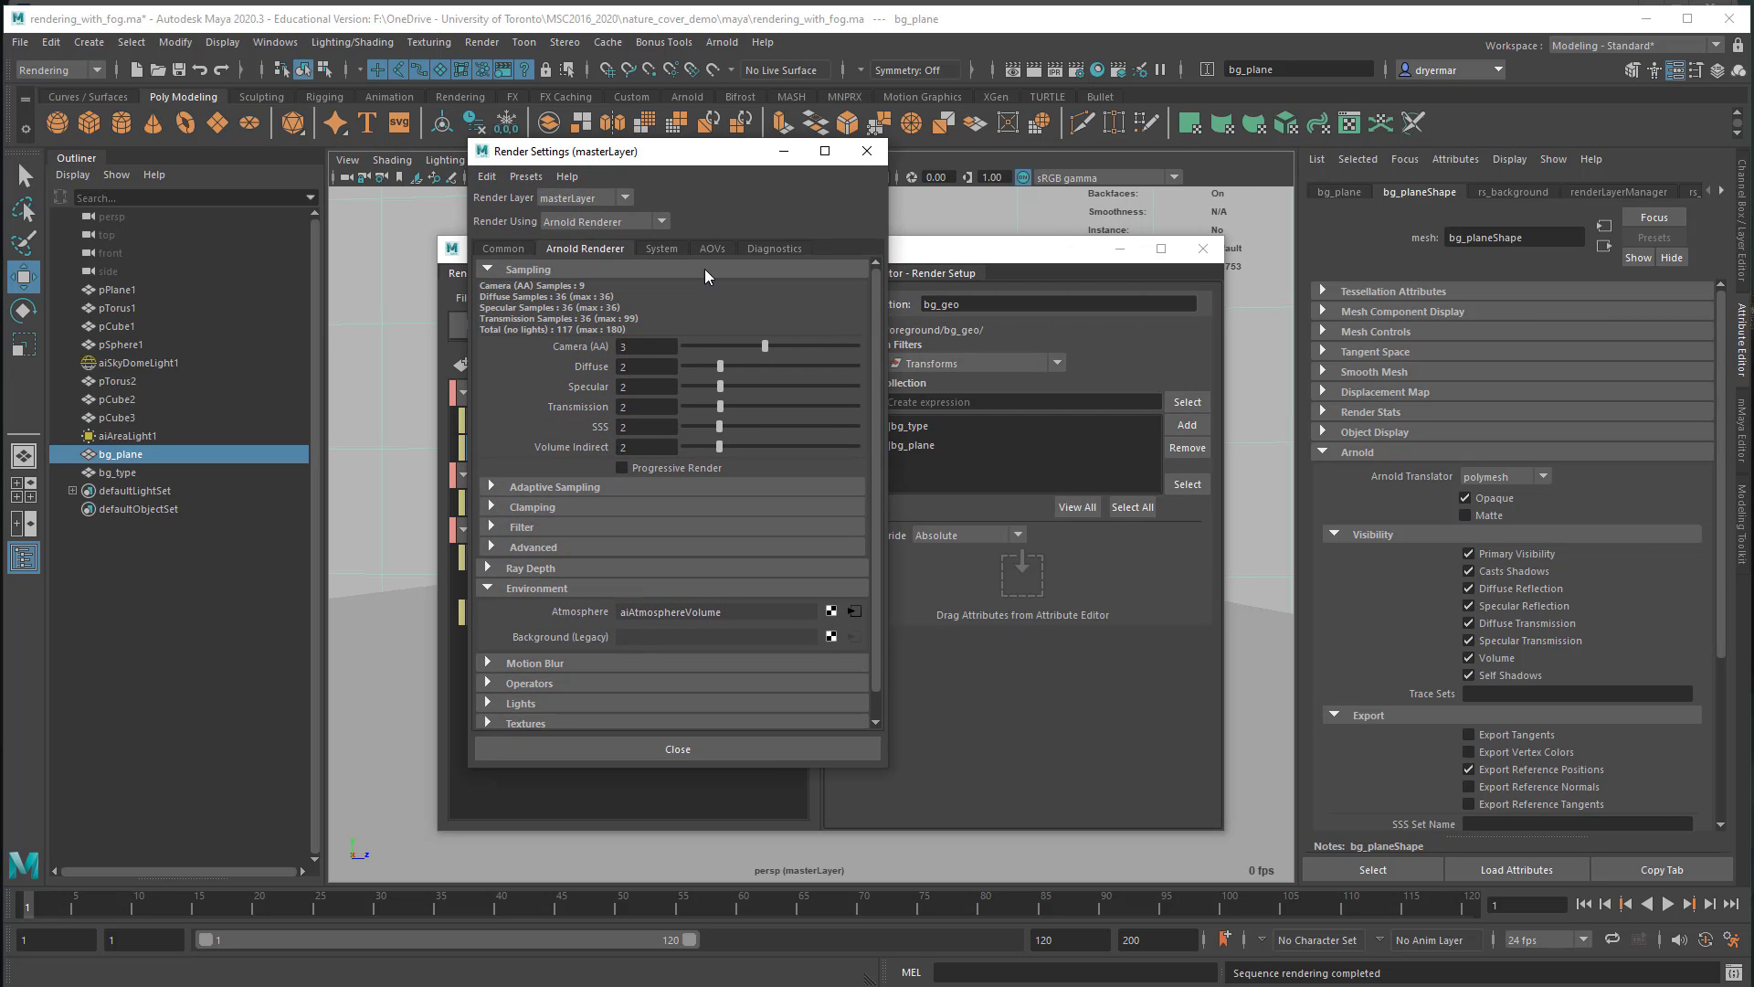
left_click(510, 249)
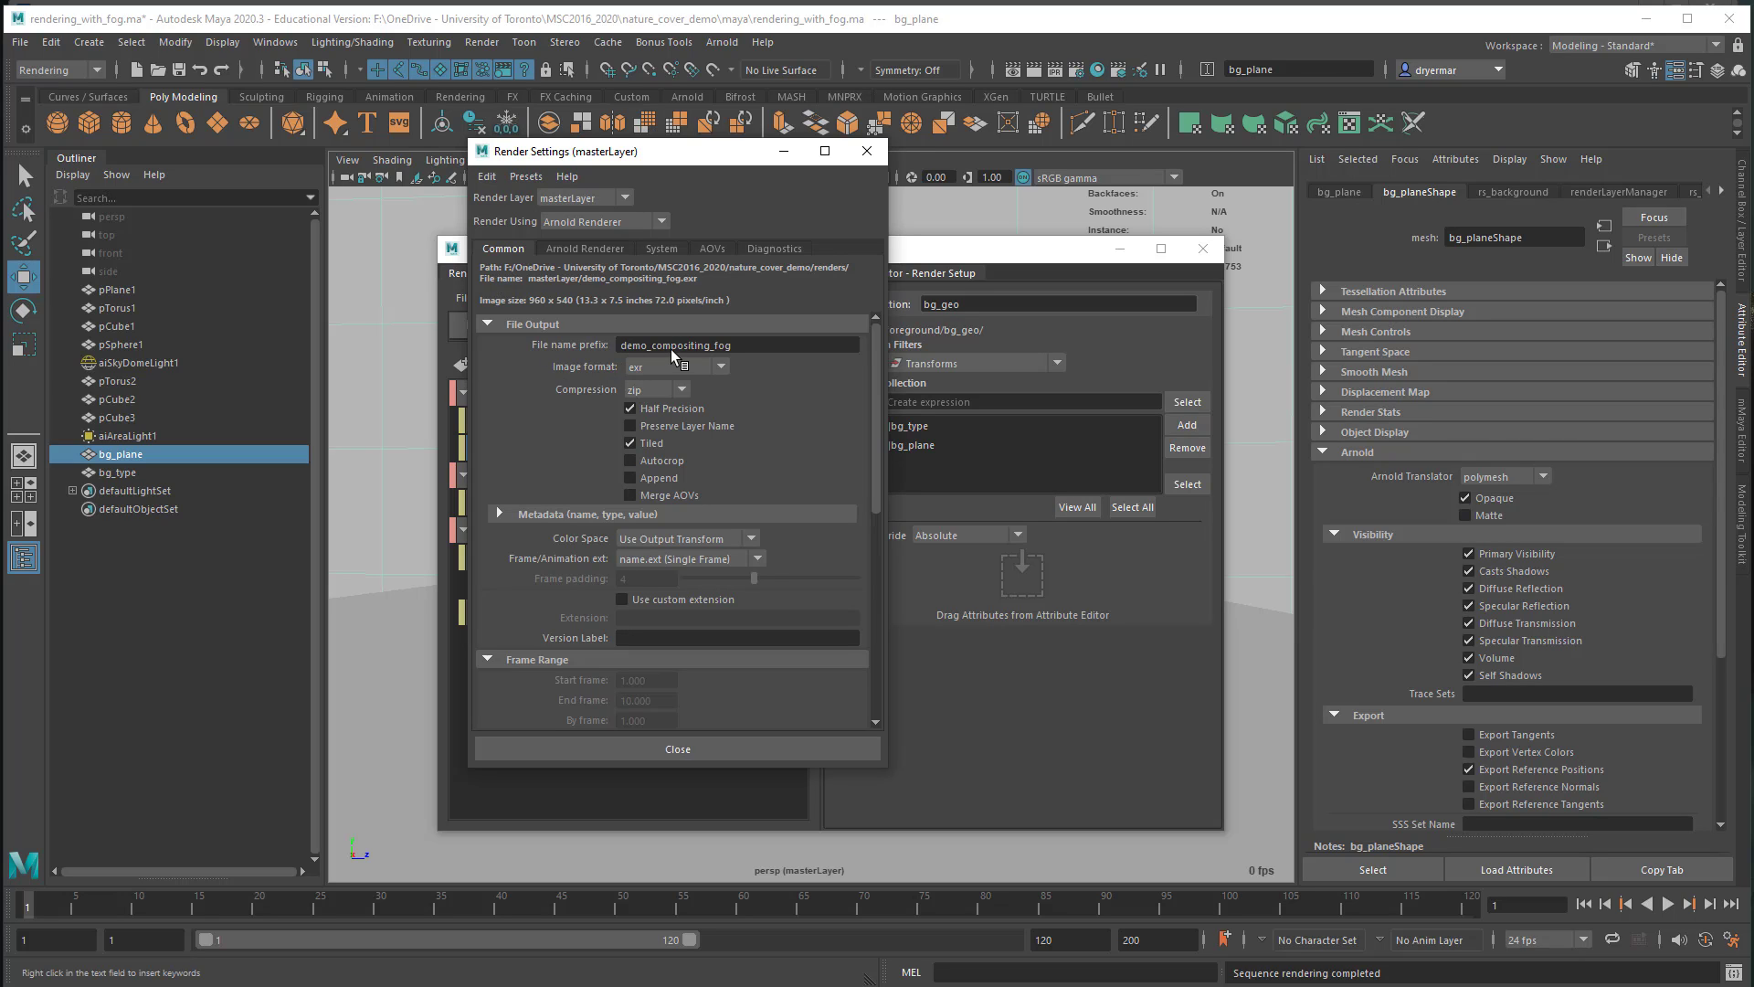
left_click(736, 345)
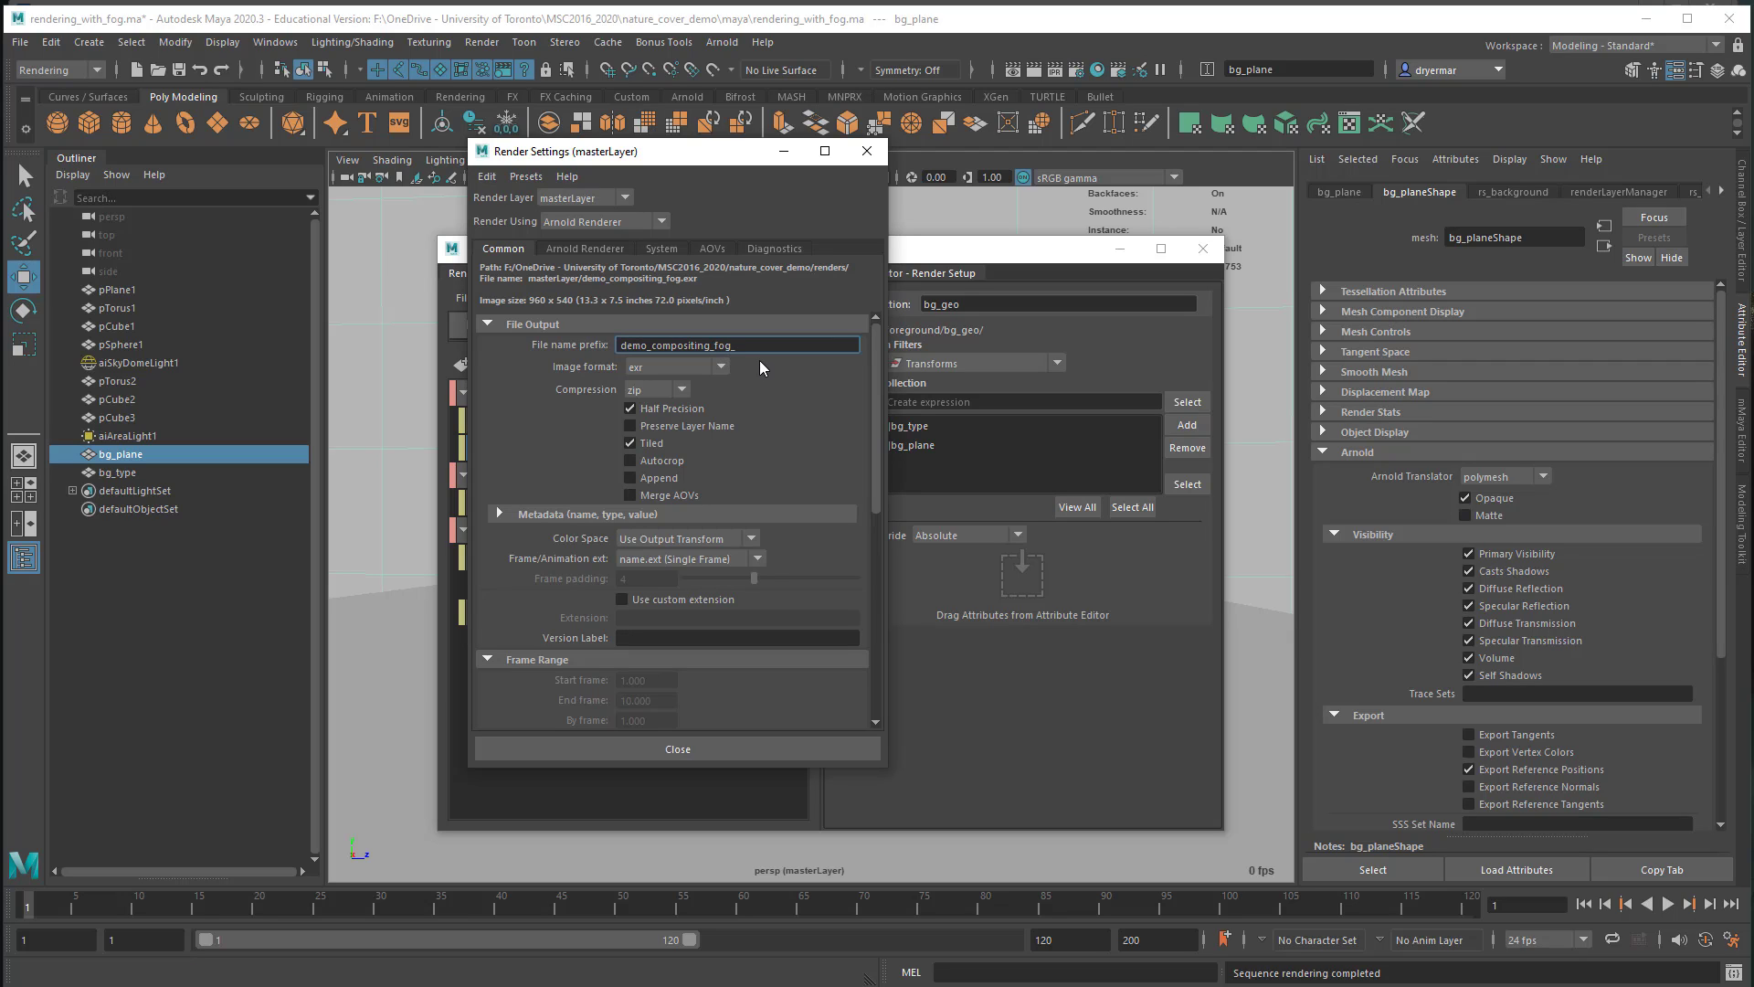
right_click(753, 345)
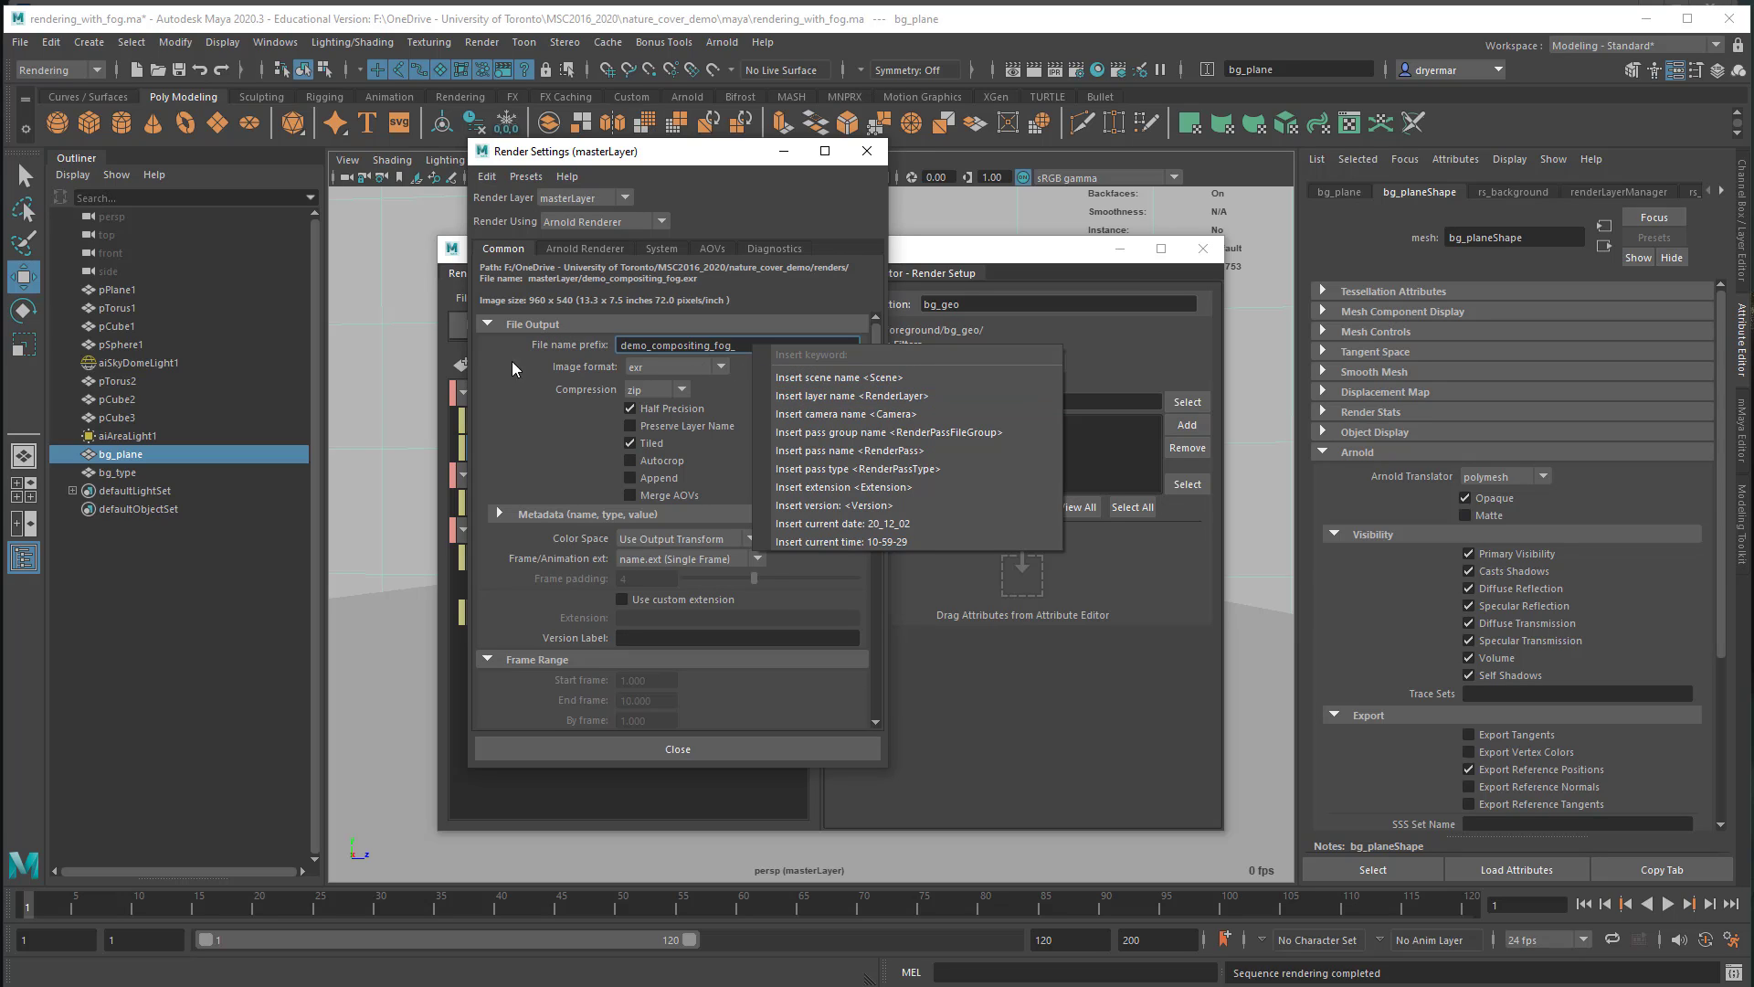
left_click(547, 387)
Step: Replace the file name prefix in the render settings with the layer name keyword <RenderLayer>
left_click_drag(745, 345, 577, 343)
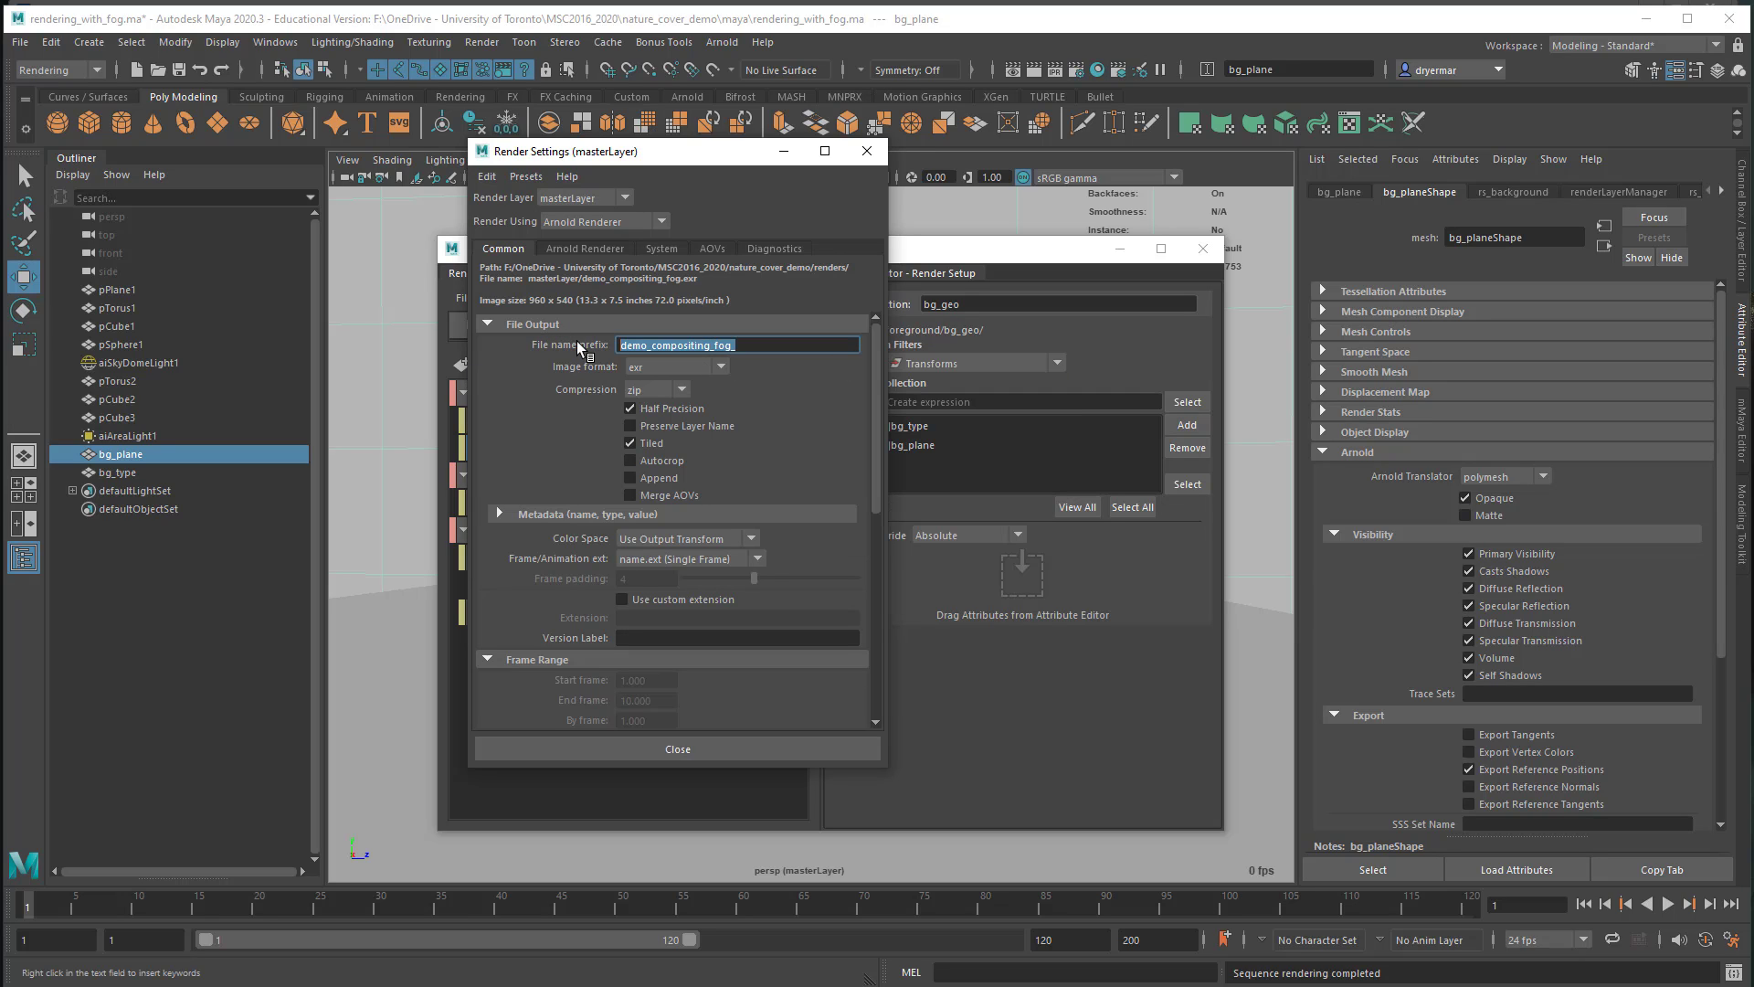
key("BackSpace")
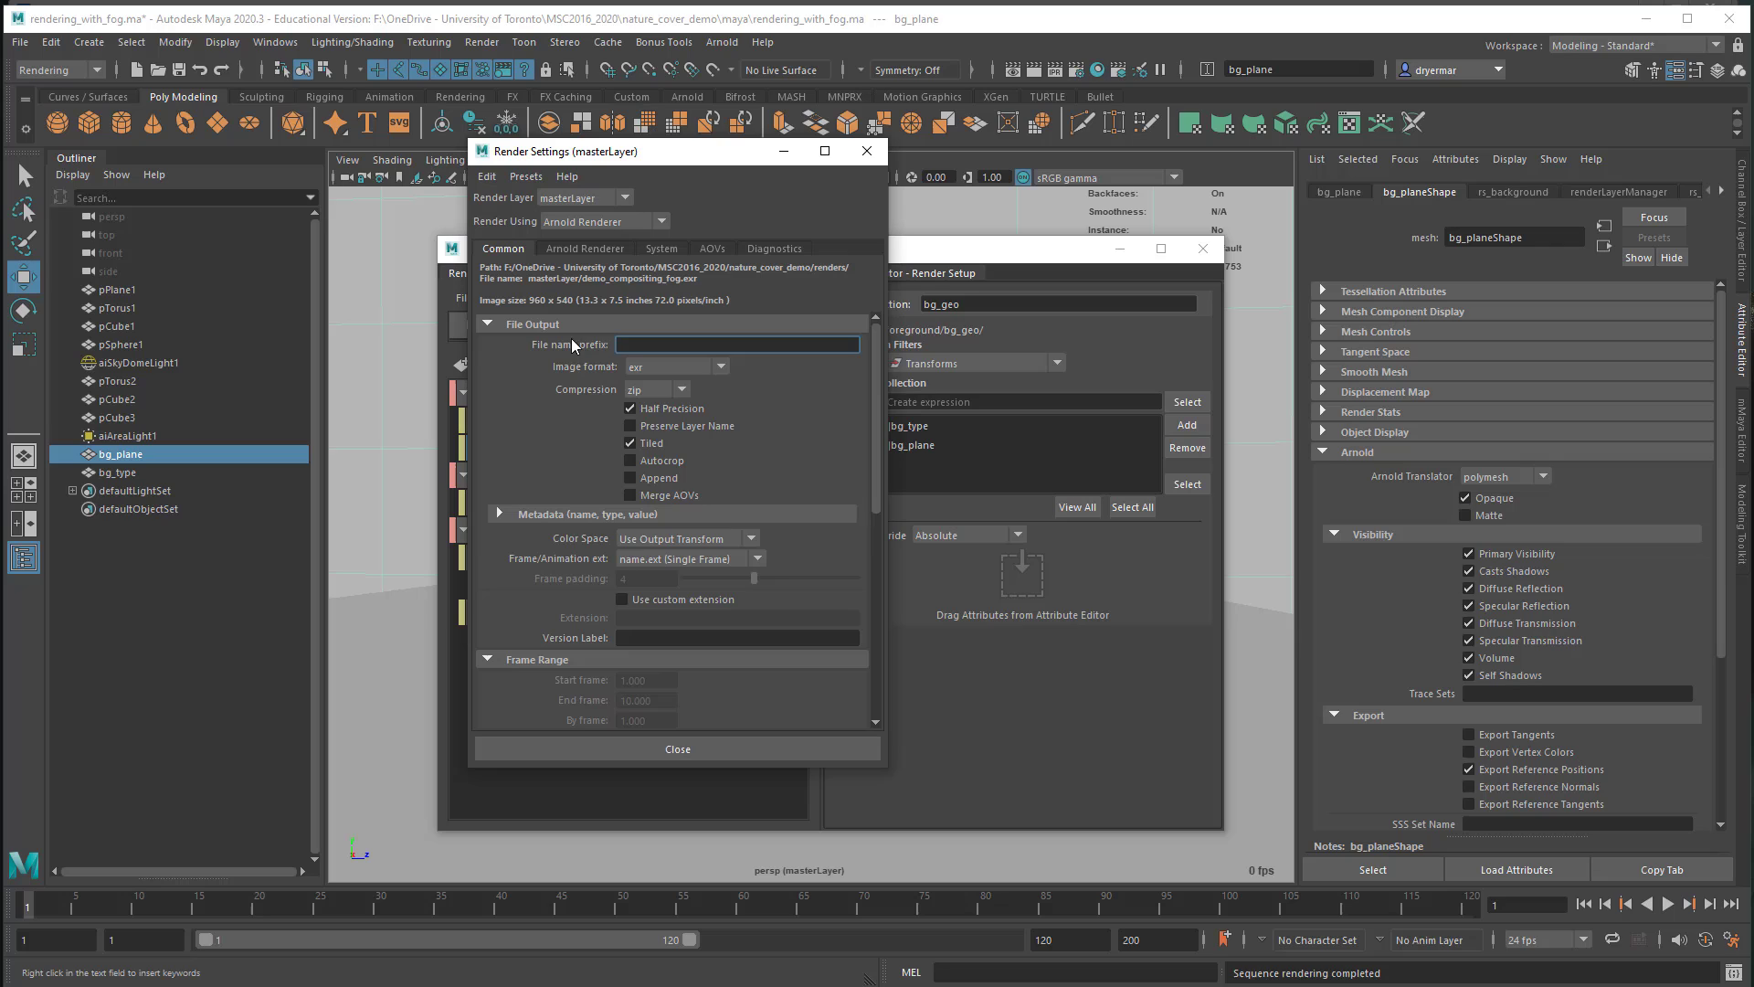
right_click(631, 340)
left_click(746, 391)
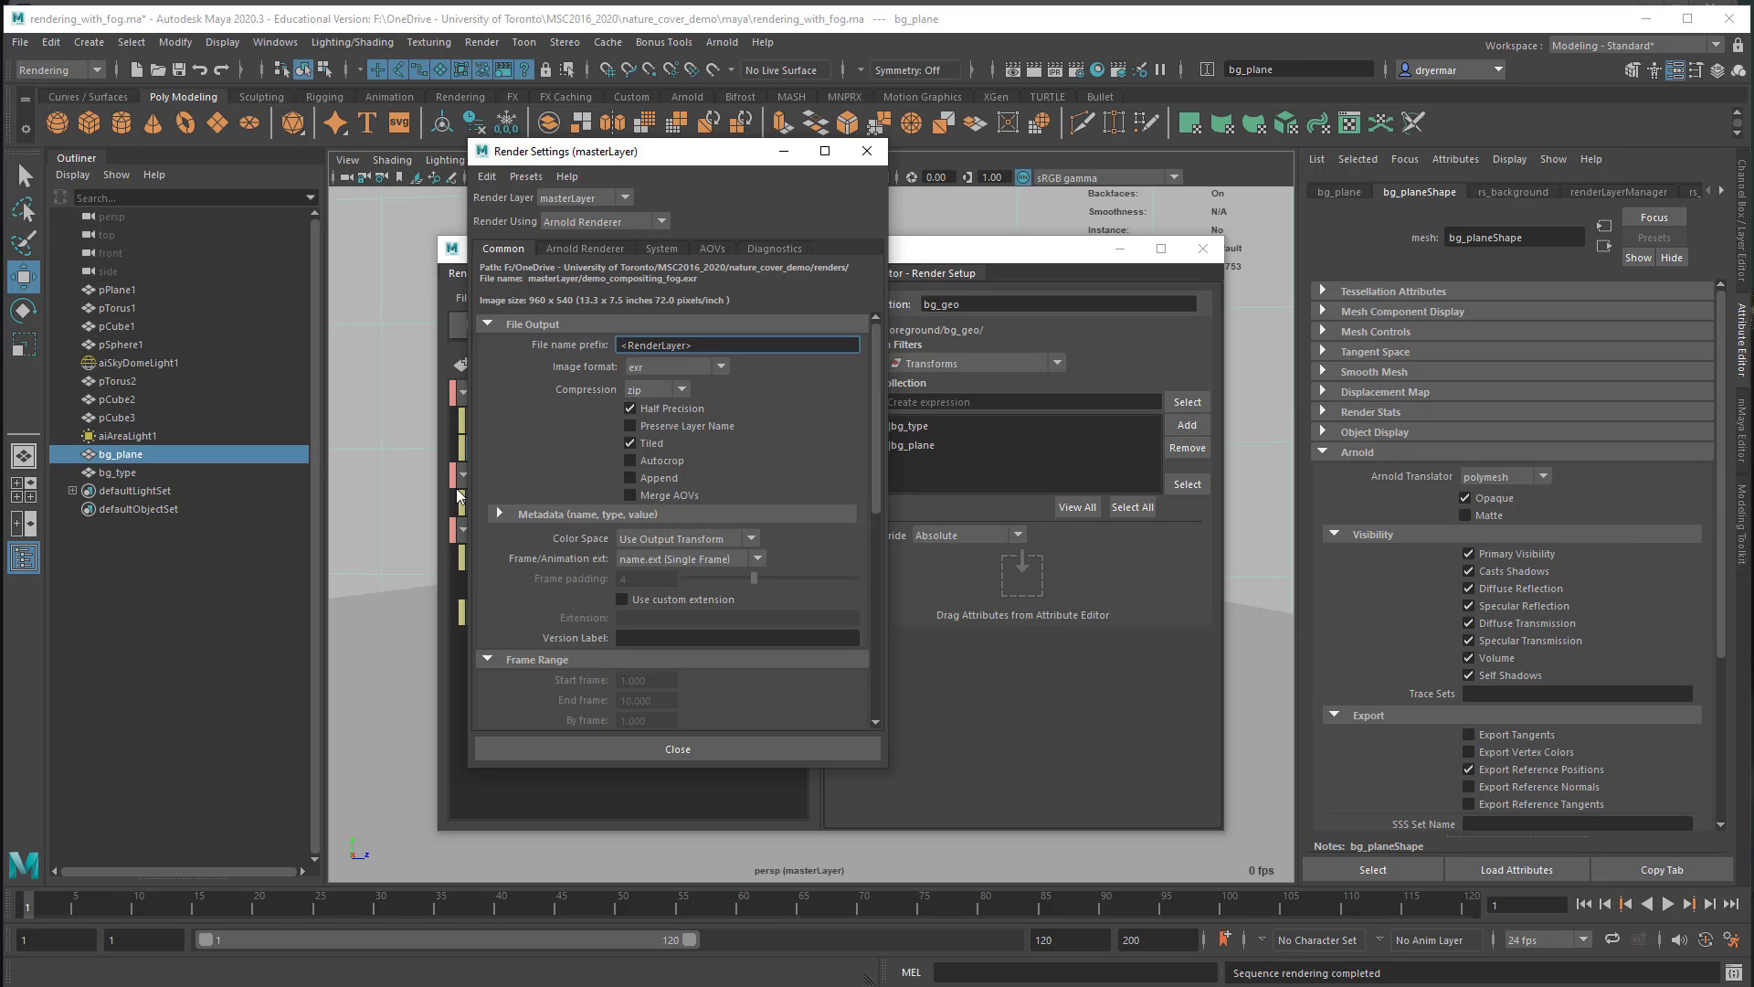
Step: Switch to Photoshop and float the foreground render in its own window over the background render
key("alt+Tab")
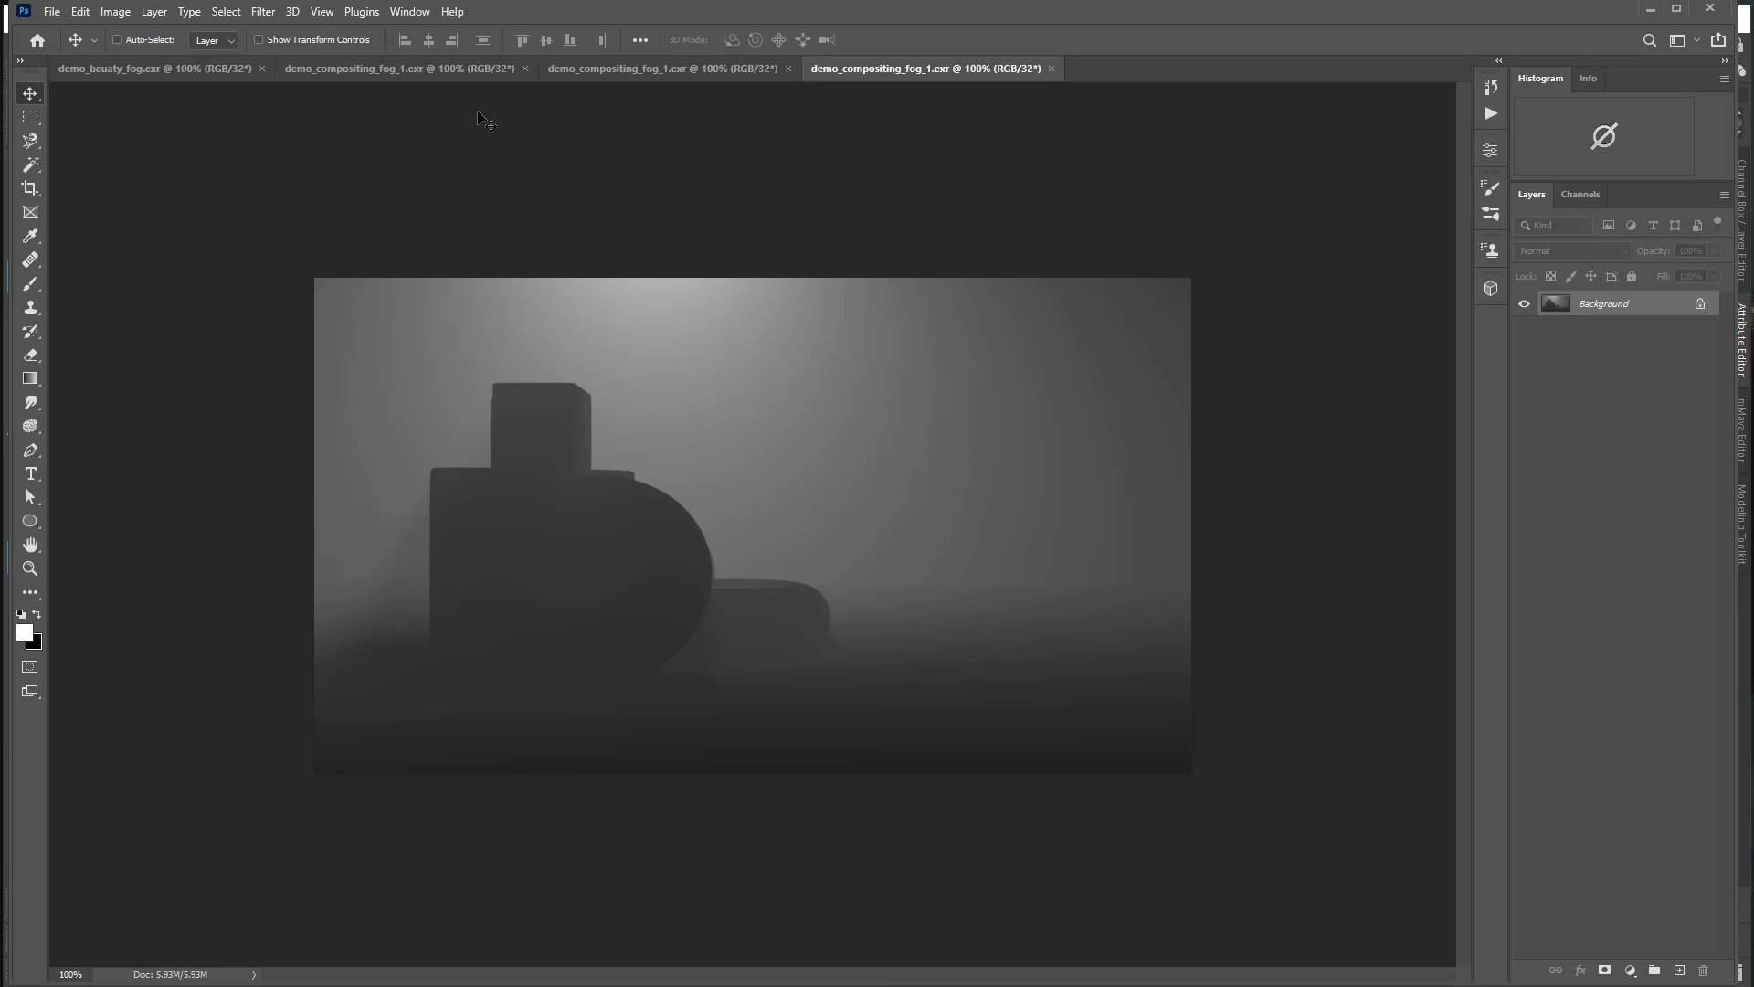
left_click(644, 65)
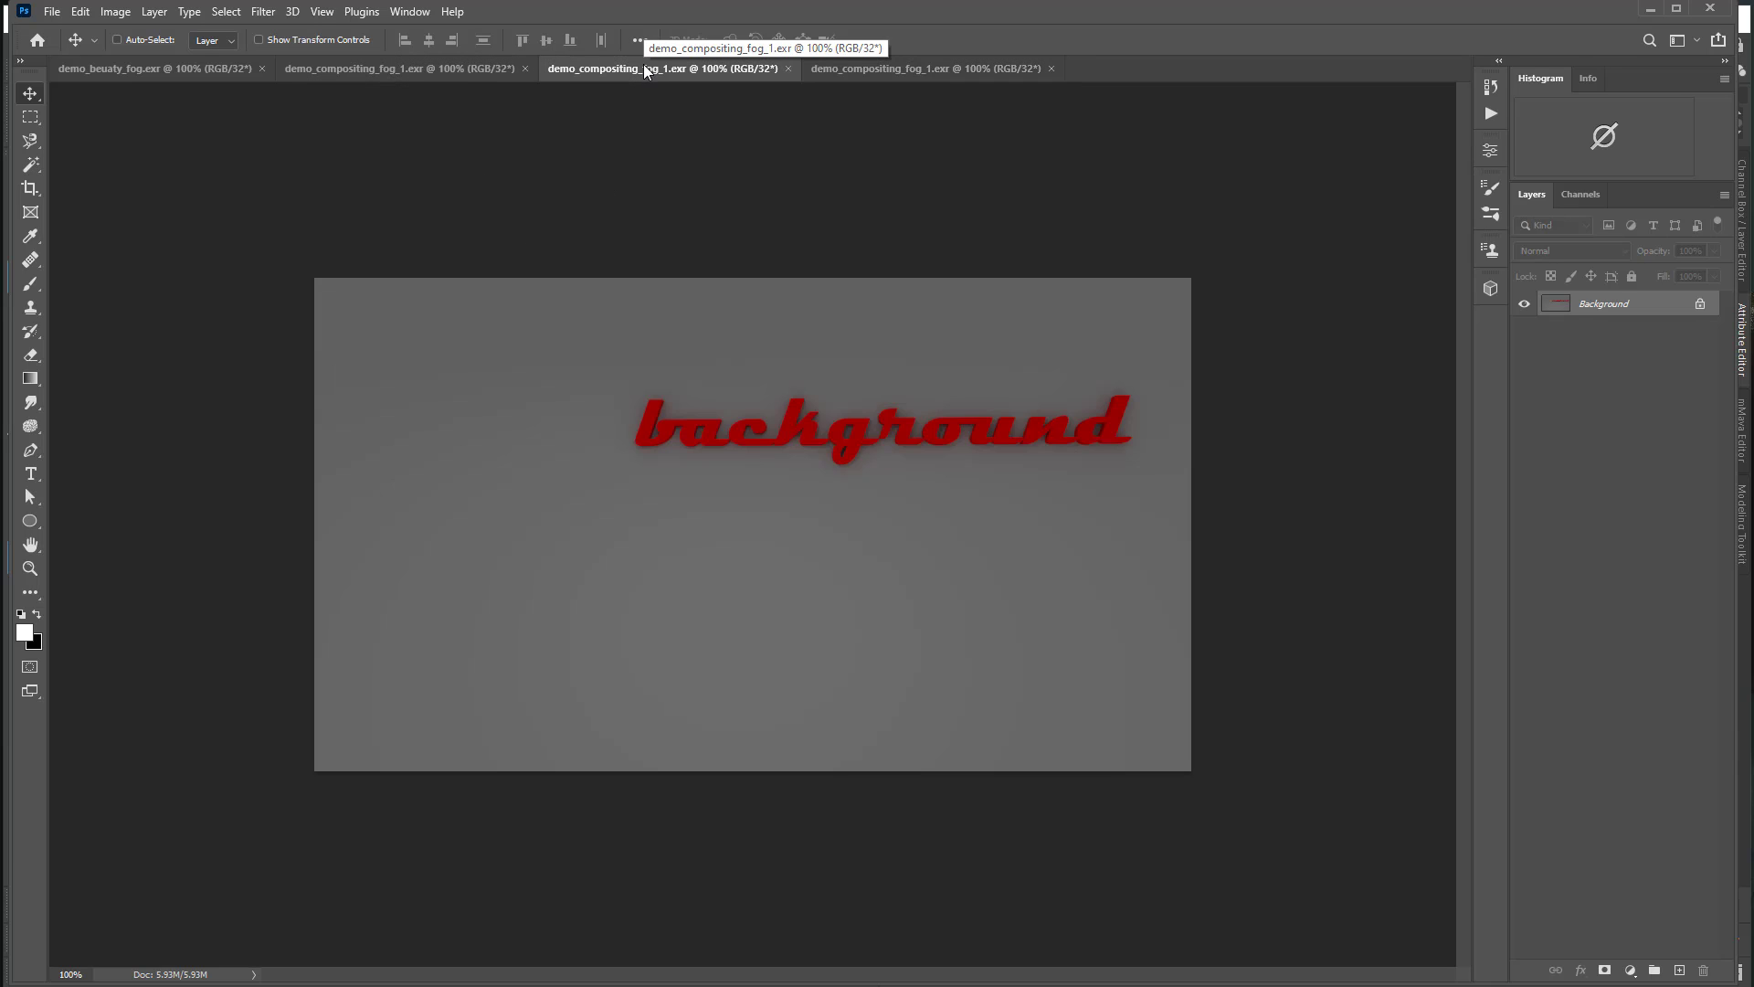
left_click_drag(462, 67, 494, 134)
left_click_drag(612, 96, 593, 402)
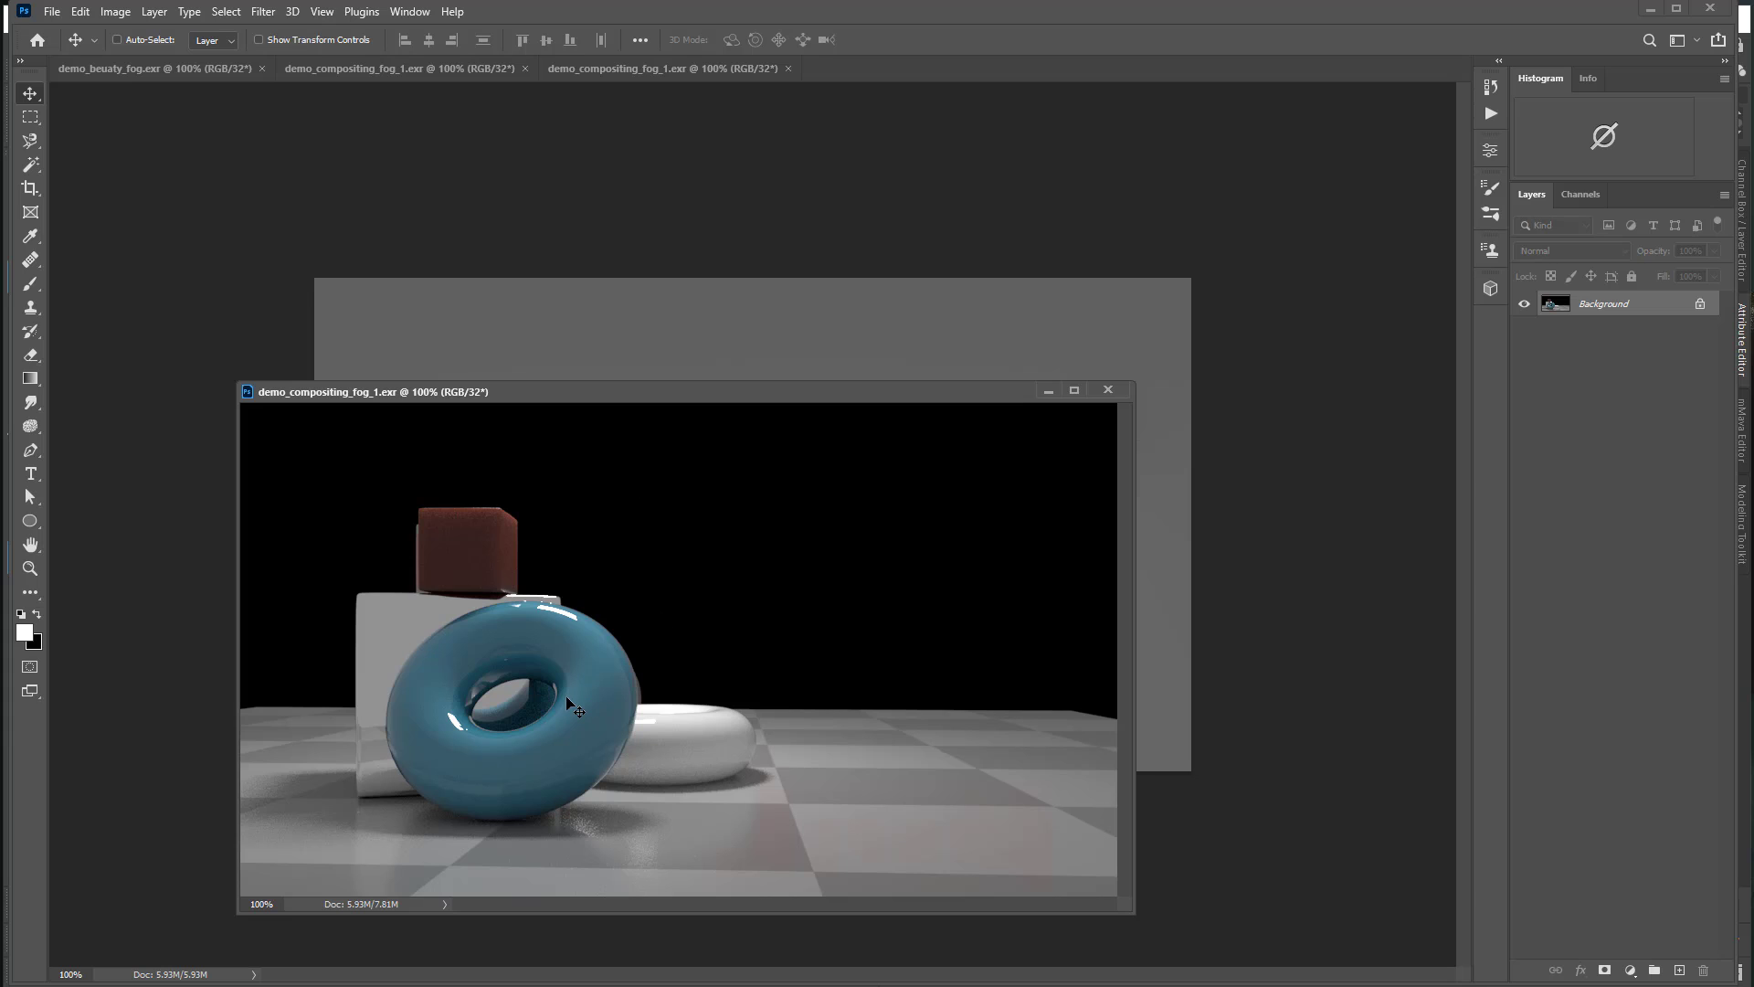
mouse_move(791, 349)
left_mouse_down()
mouse_move(789, 335)
mouse_move(489, 294)
mouse_move(494, 310)
mouse_move(777, 409)
mouse_move(771, 368)
left_mouse_up()
key("ctrl")
left_click(772, 278)
key("ctrl+z")
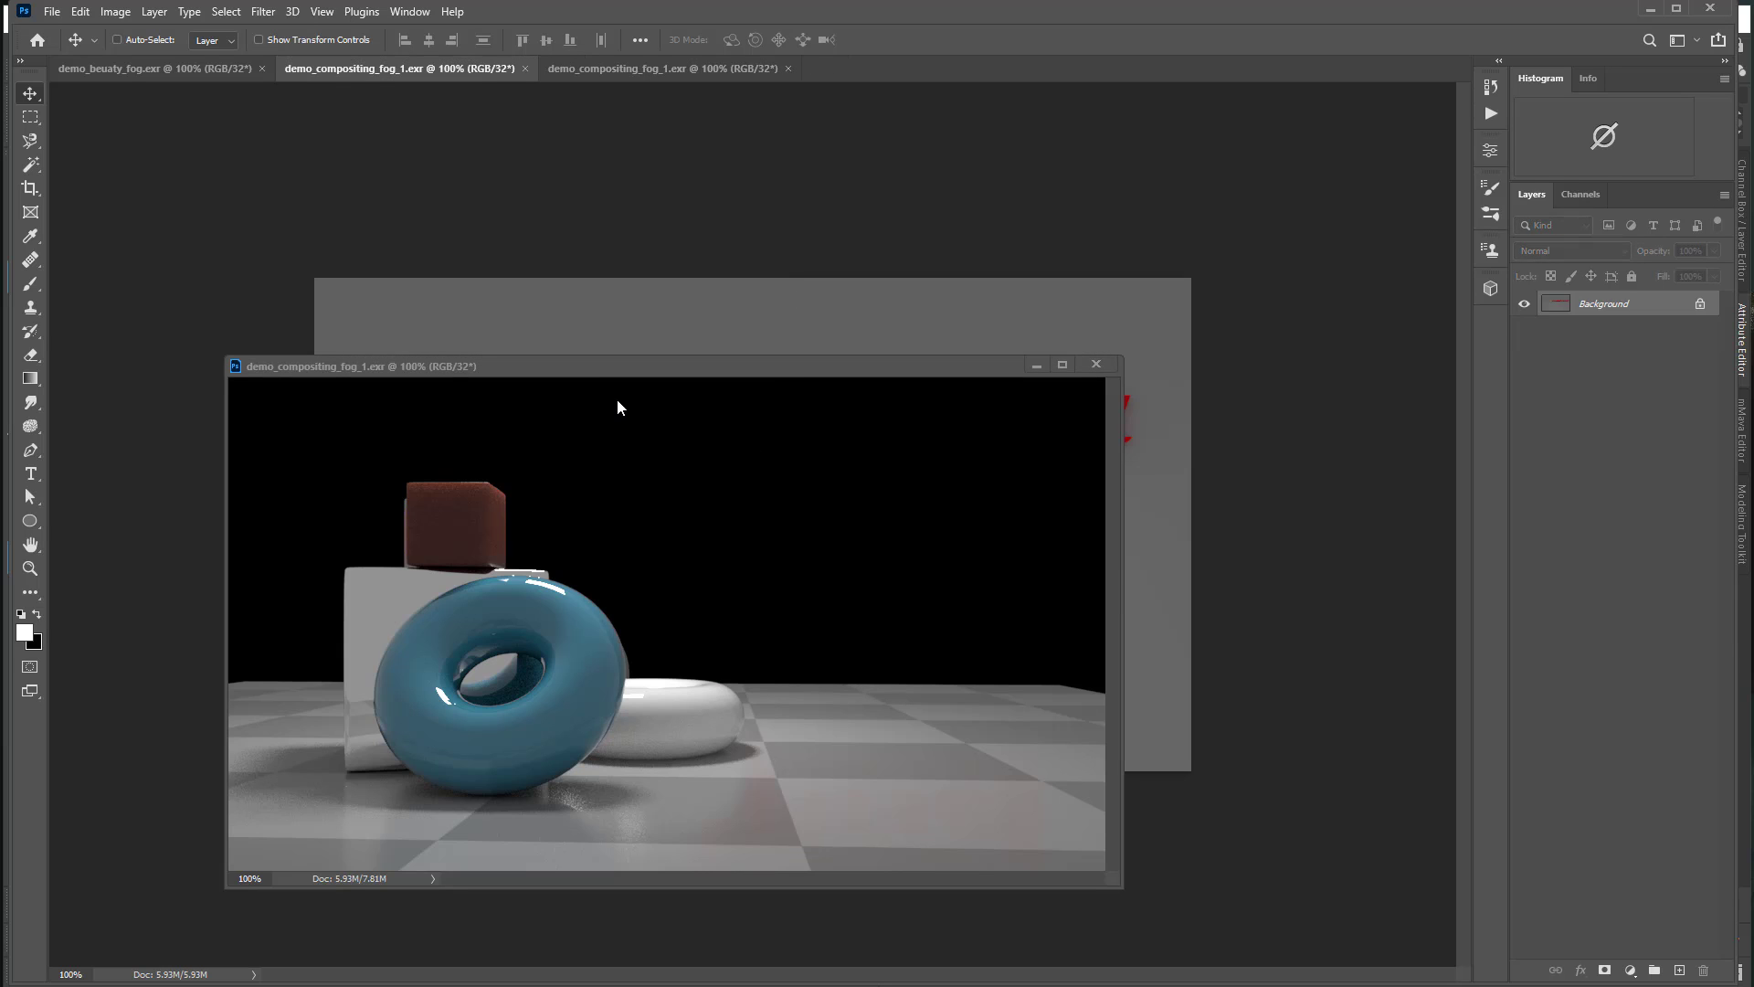
left_click(594, 366)
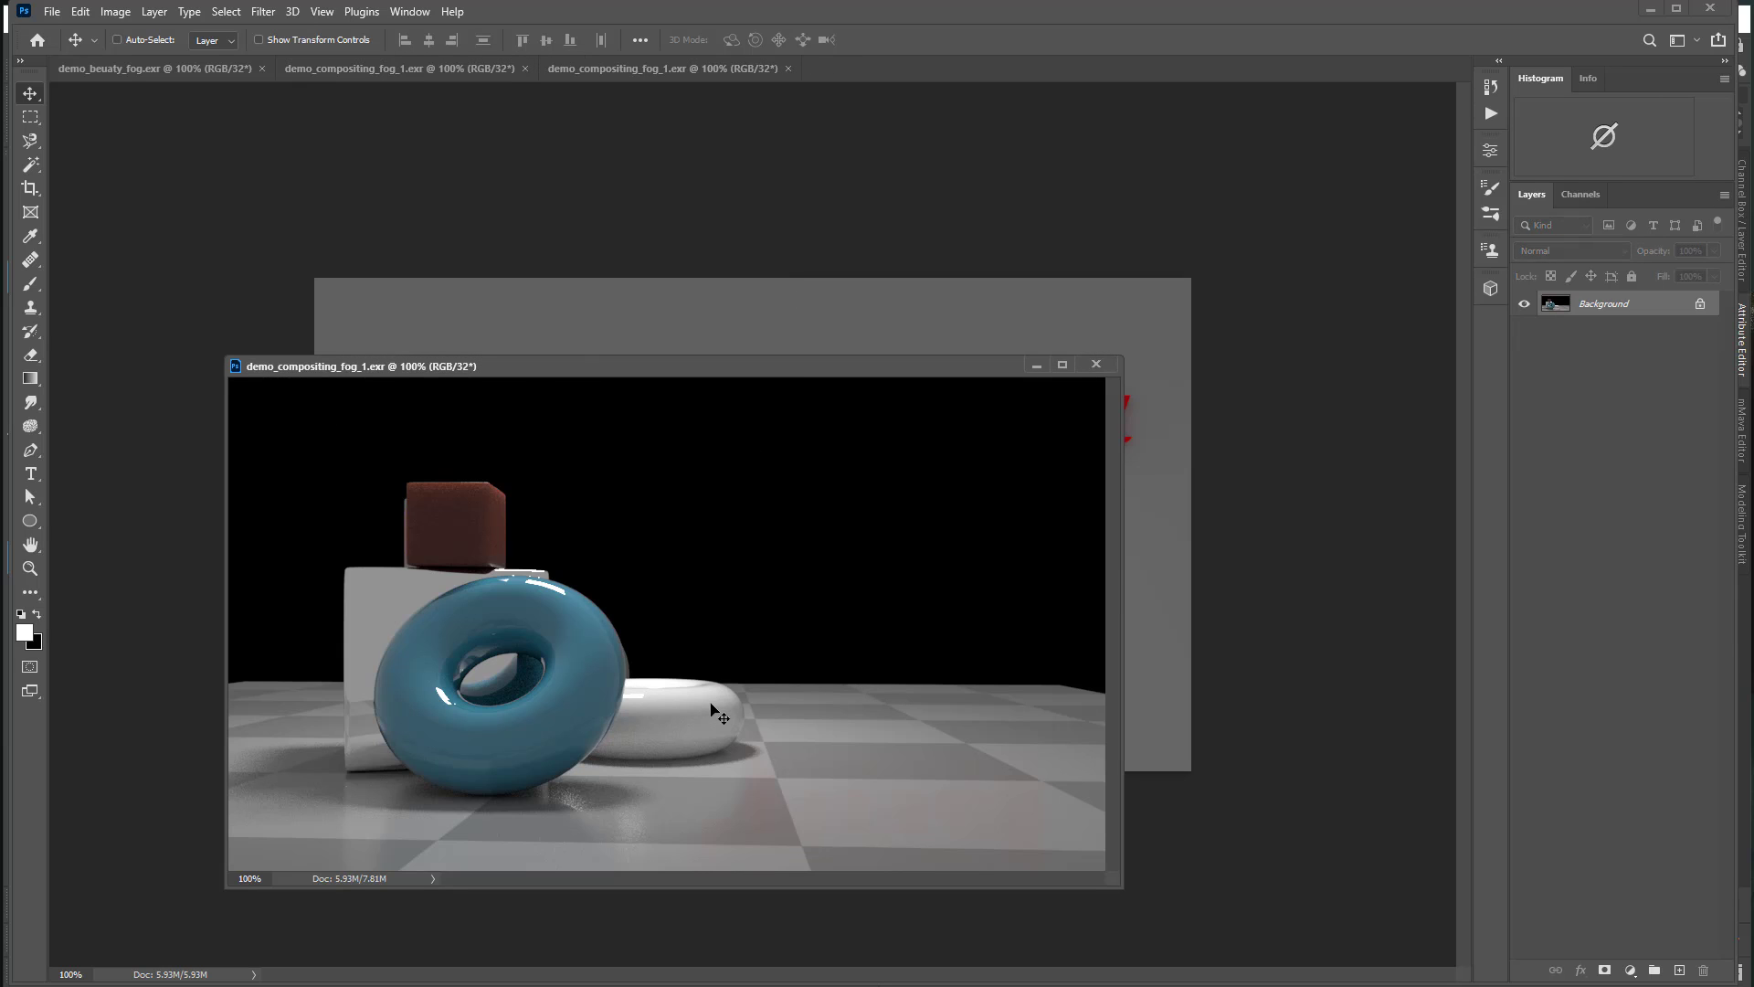
Step: Copy the foreground render, cut out with its Alpha 1 channel selection, into the background render and dock the floating window again
left_click(1582, 195)
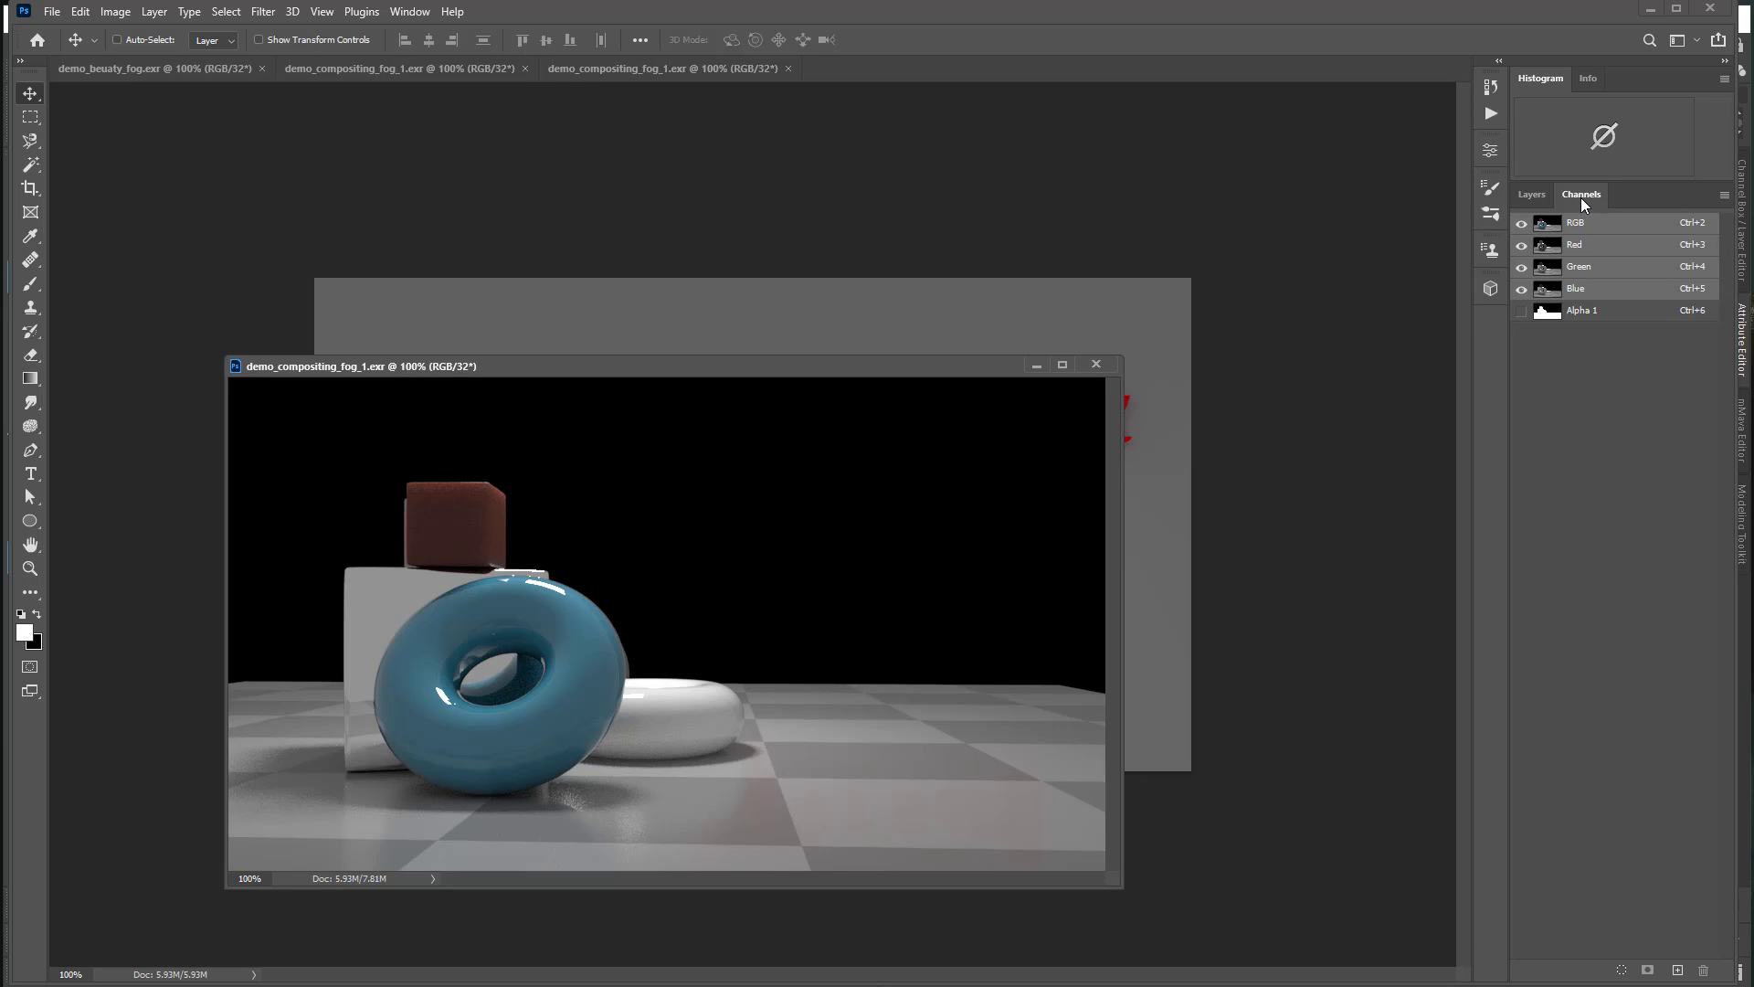
left_click(1551, 318, "ctrl")
left_click_drag(457, 564, 630, 329)
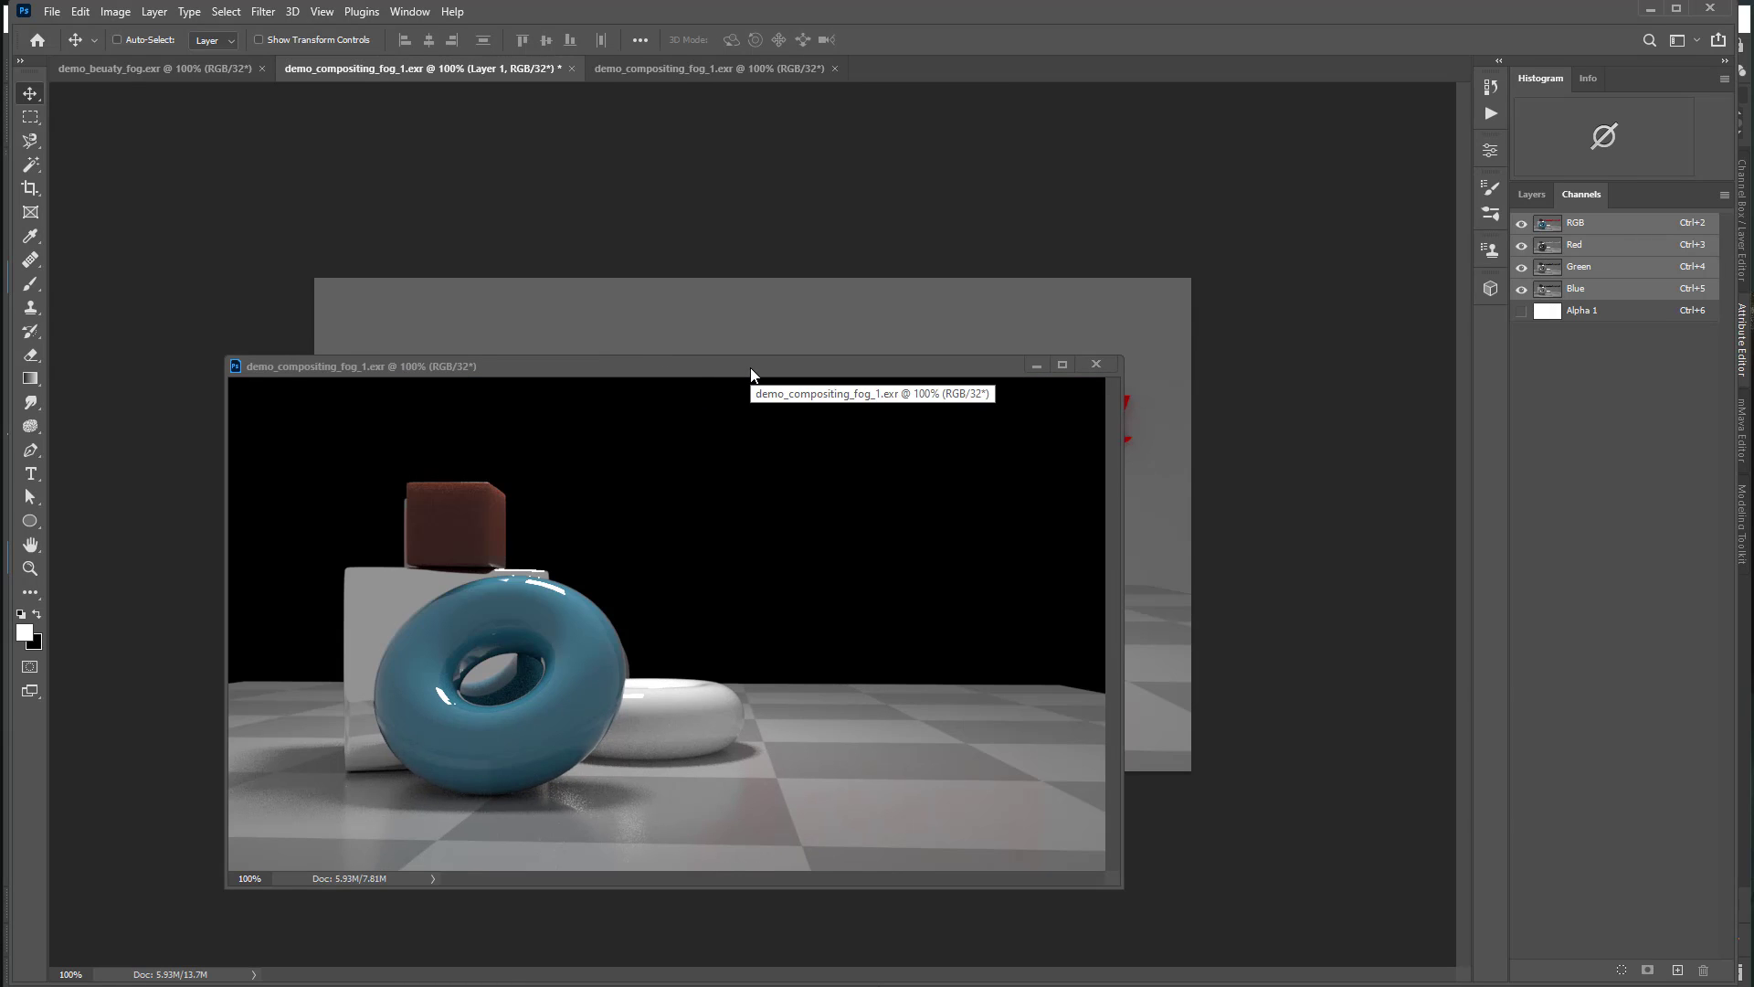
left_click_drag(749, 368, 920, 72)
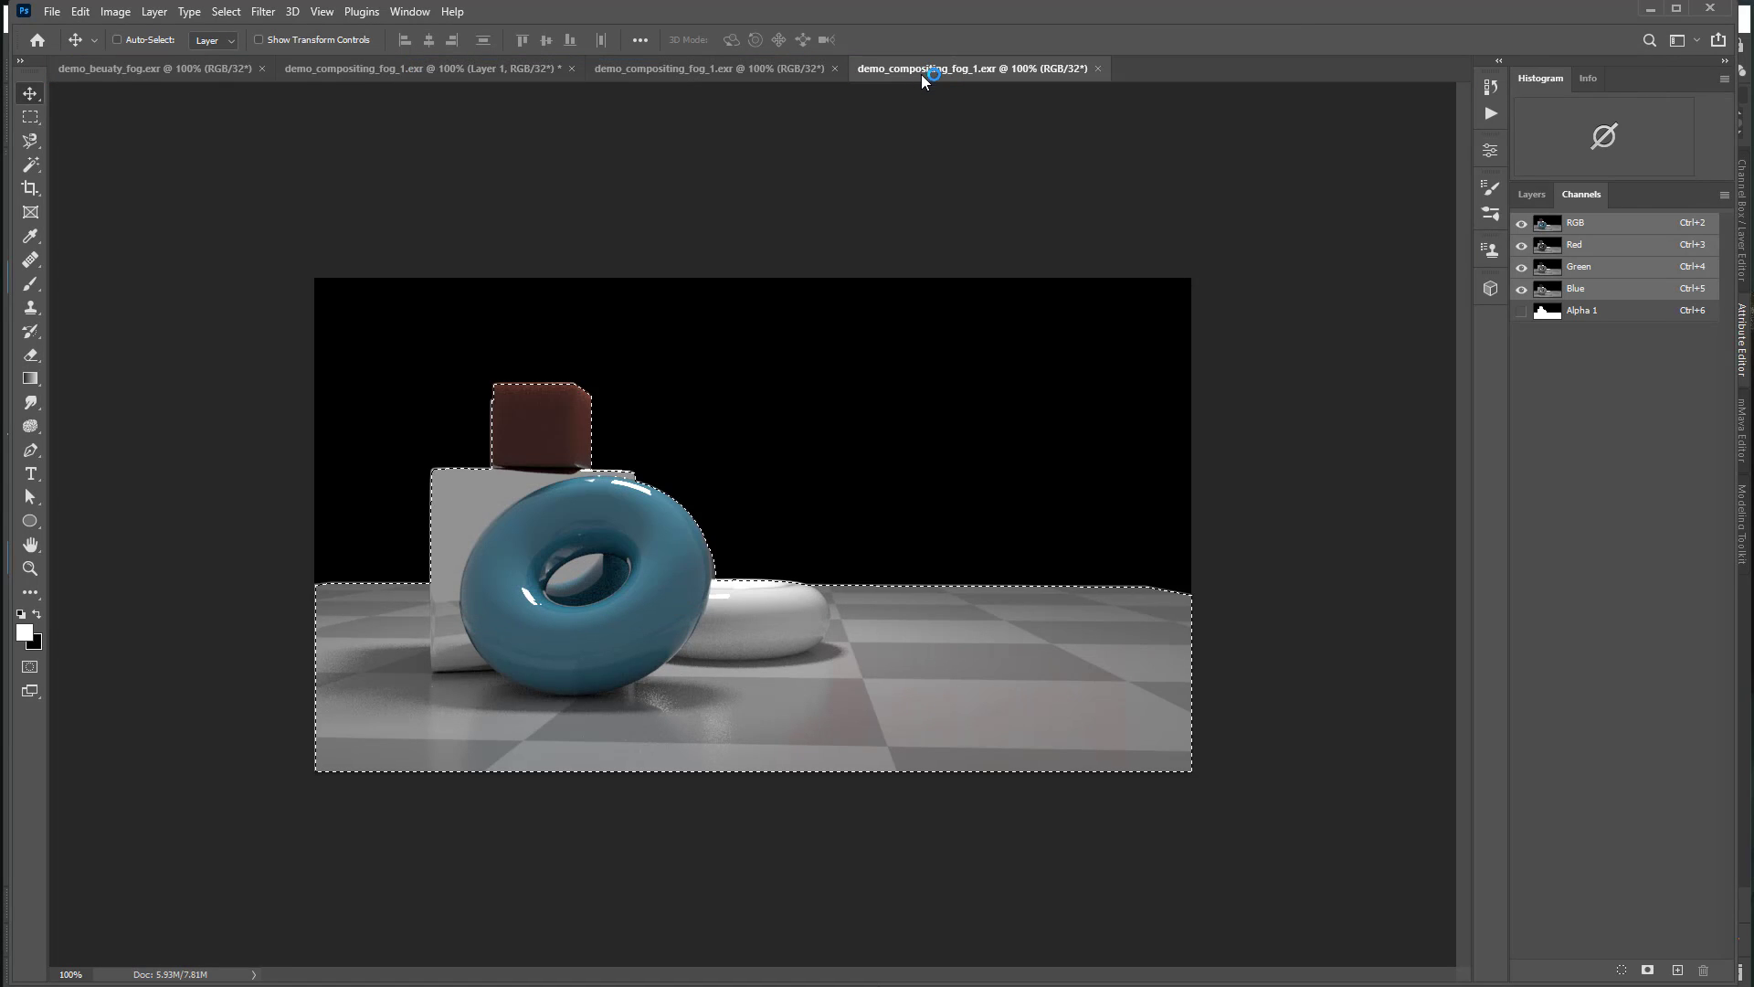
left_click(603, 69)
left_click(517, 66)
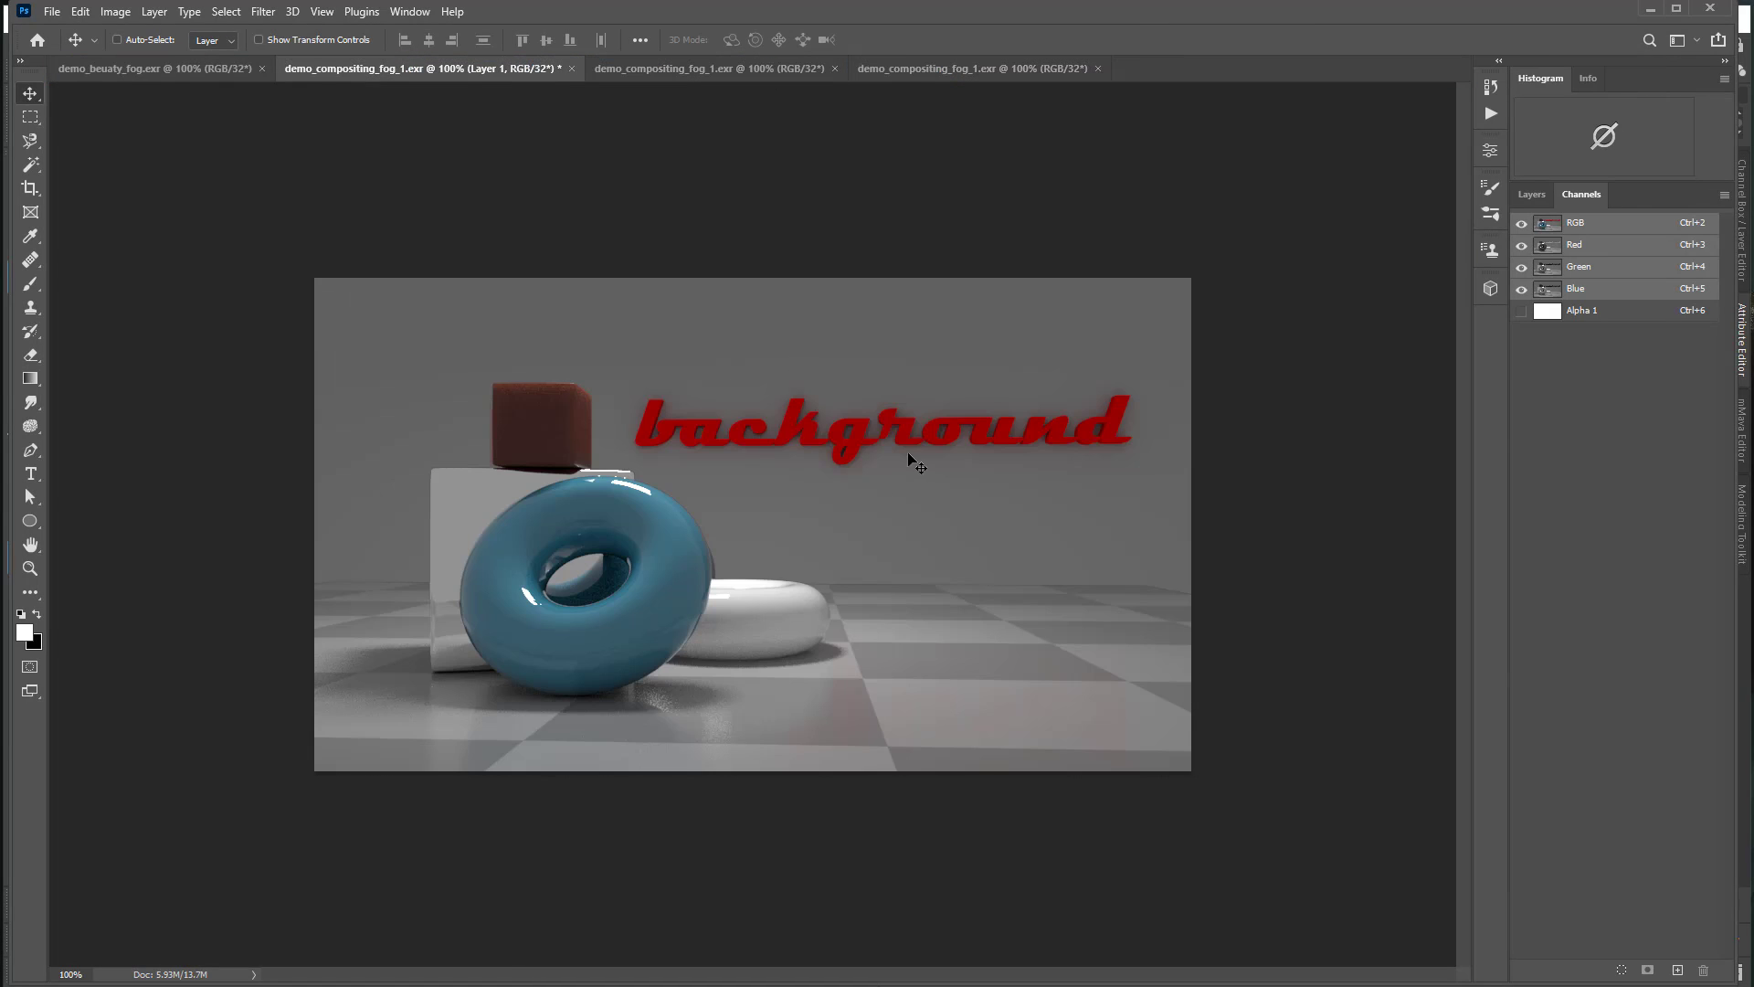
Step: Check the cut-out by hiding and showing each layer in turn, then unlock the composite's background layer
left_click(1531, 192)
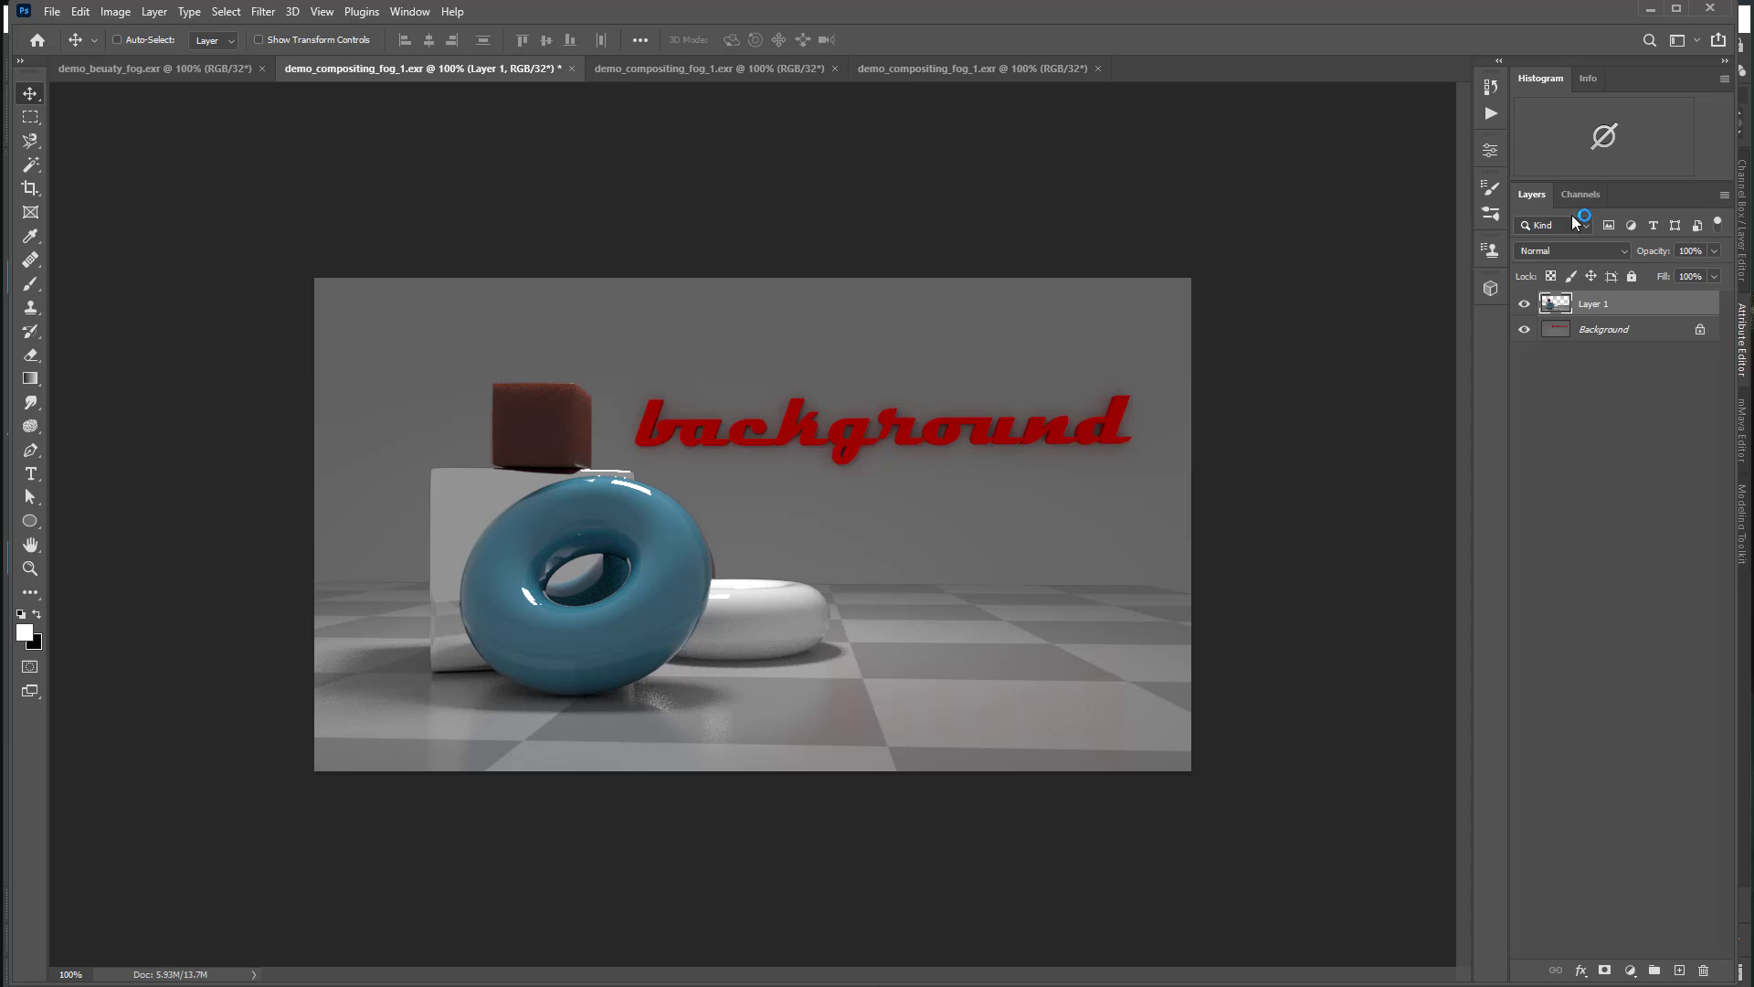
left_click(1524, 305)
left_click(1524, 305)
left_click(1524, 330)
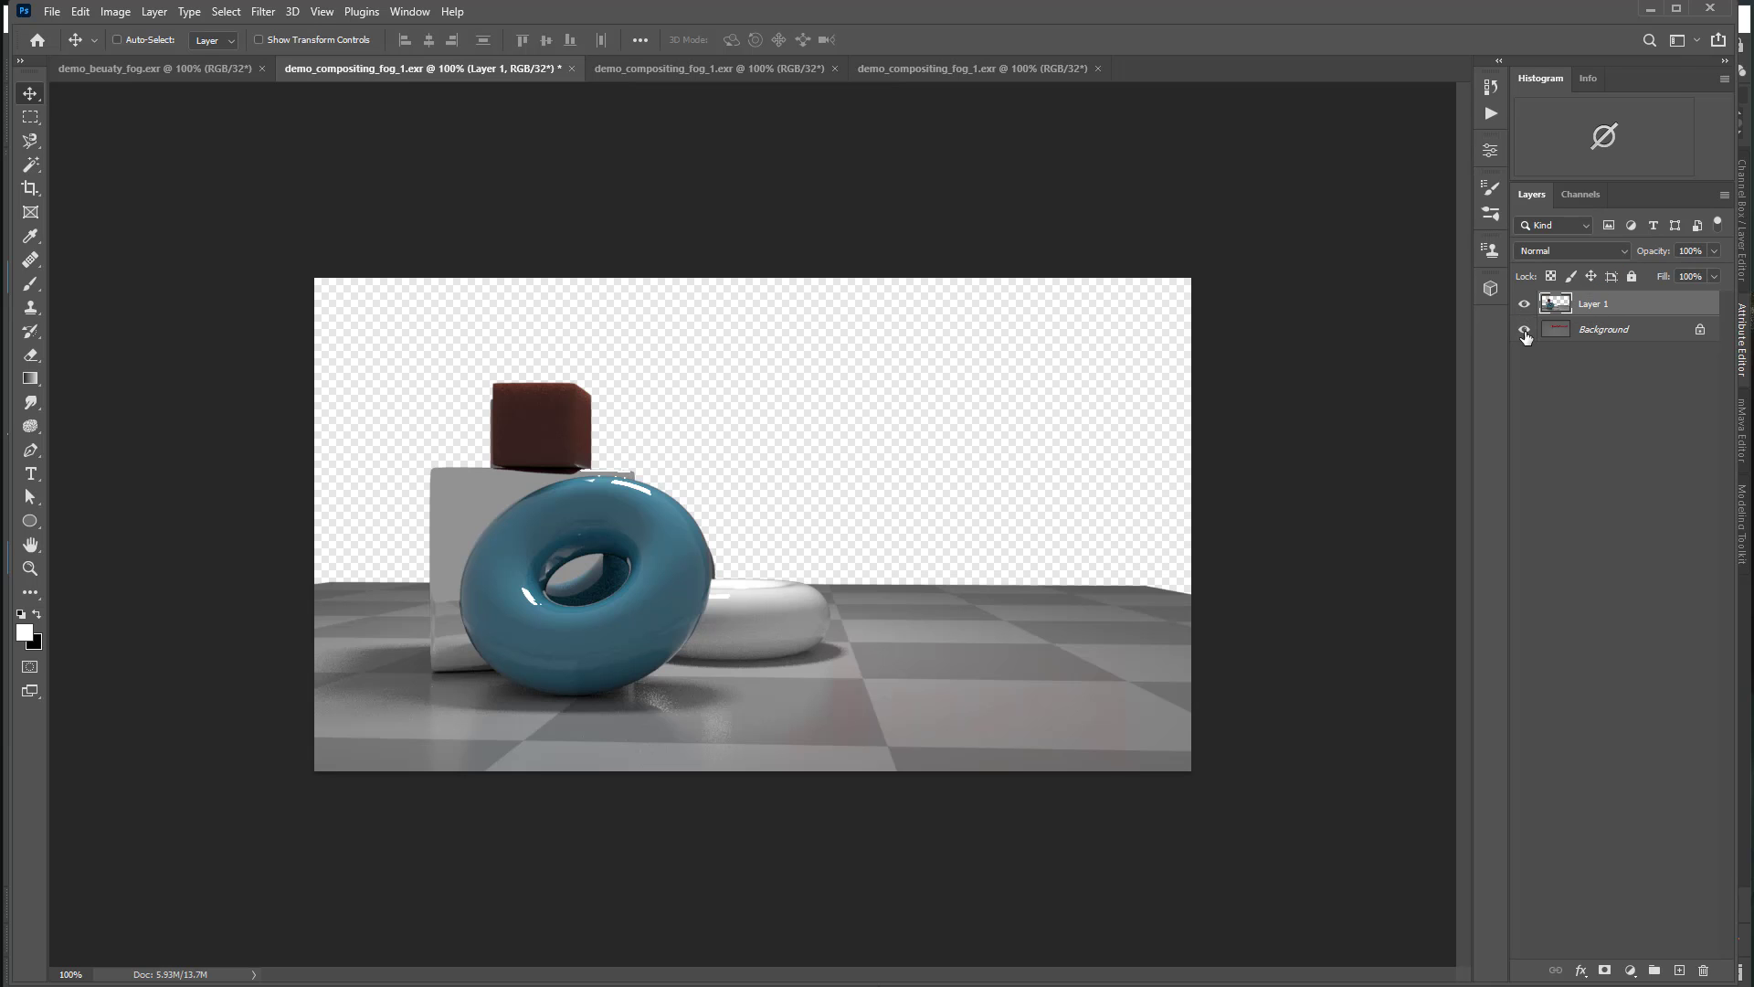
left_click(1524, 330)
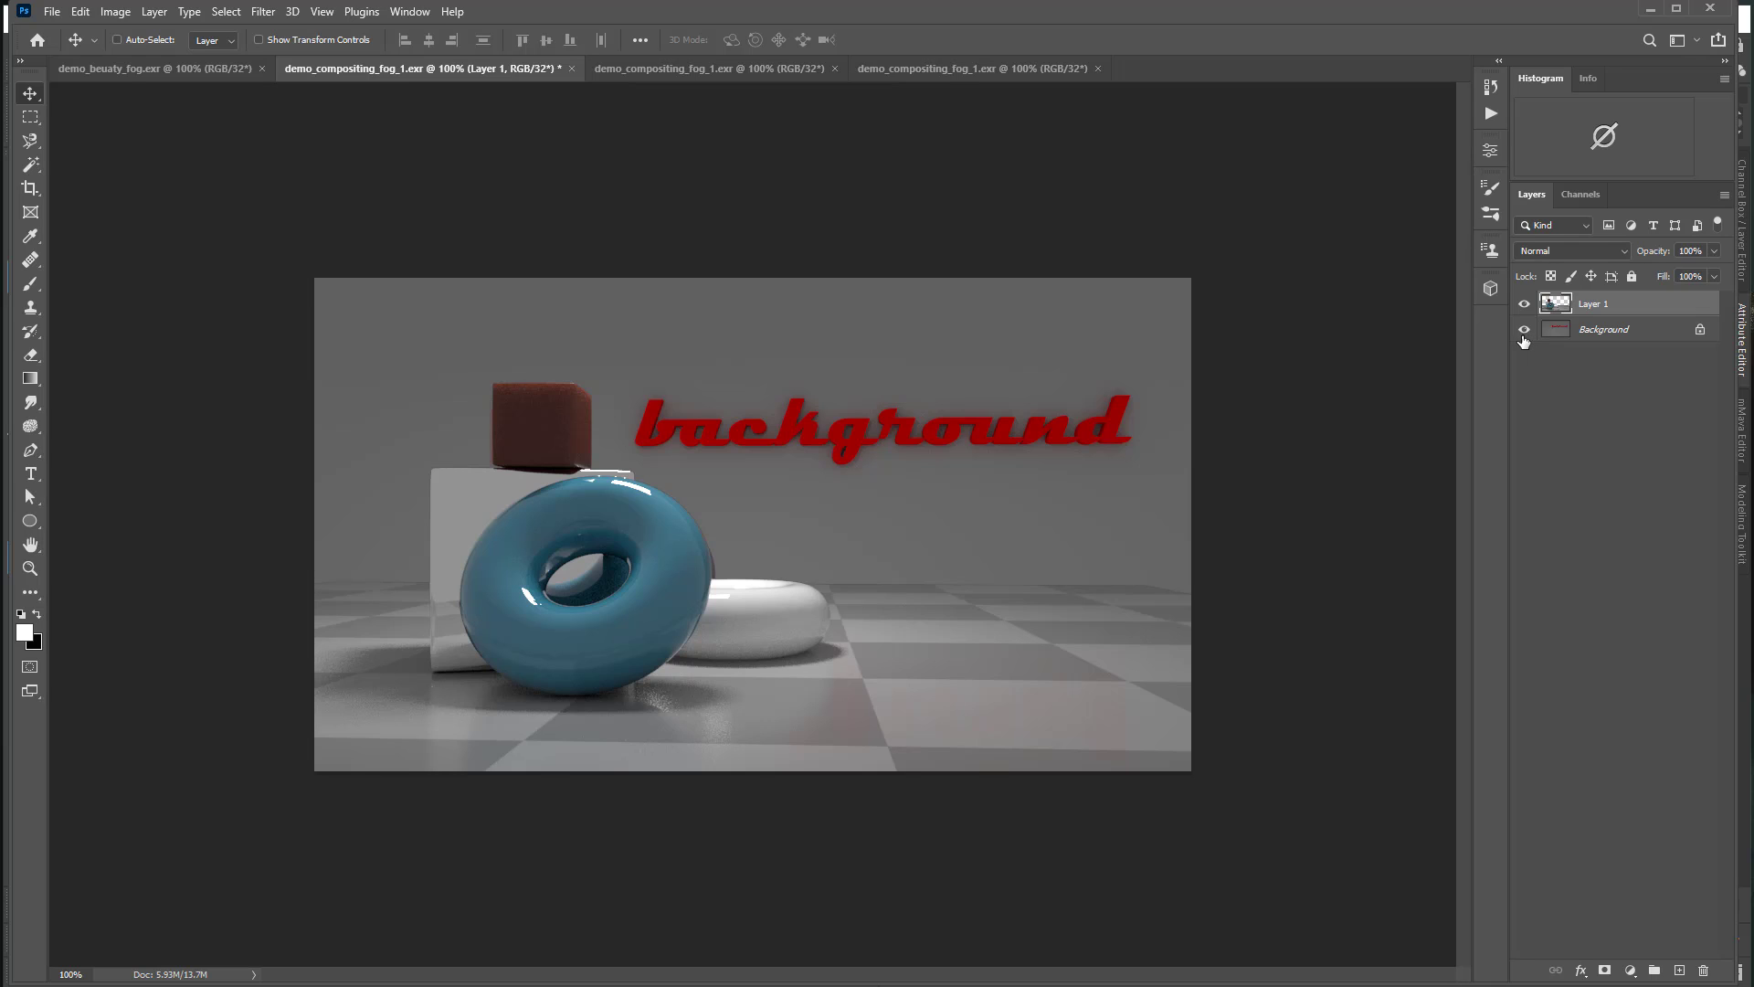
left_click(1701, 330)
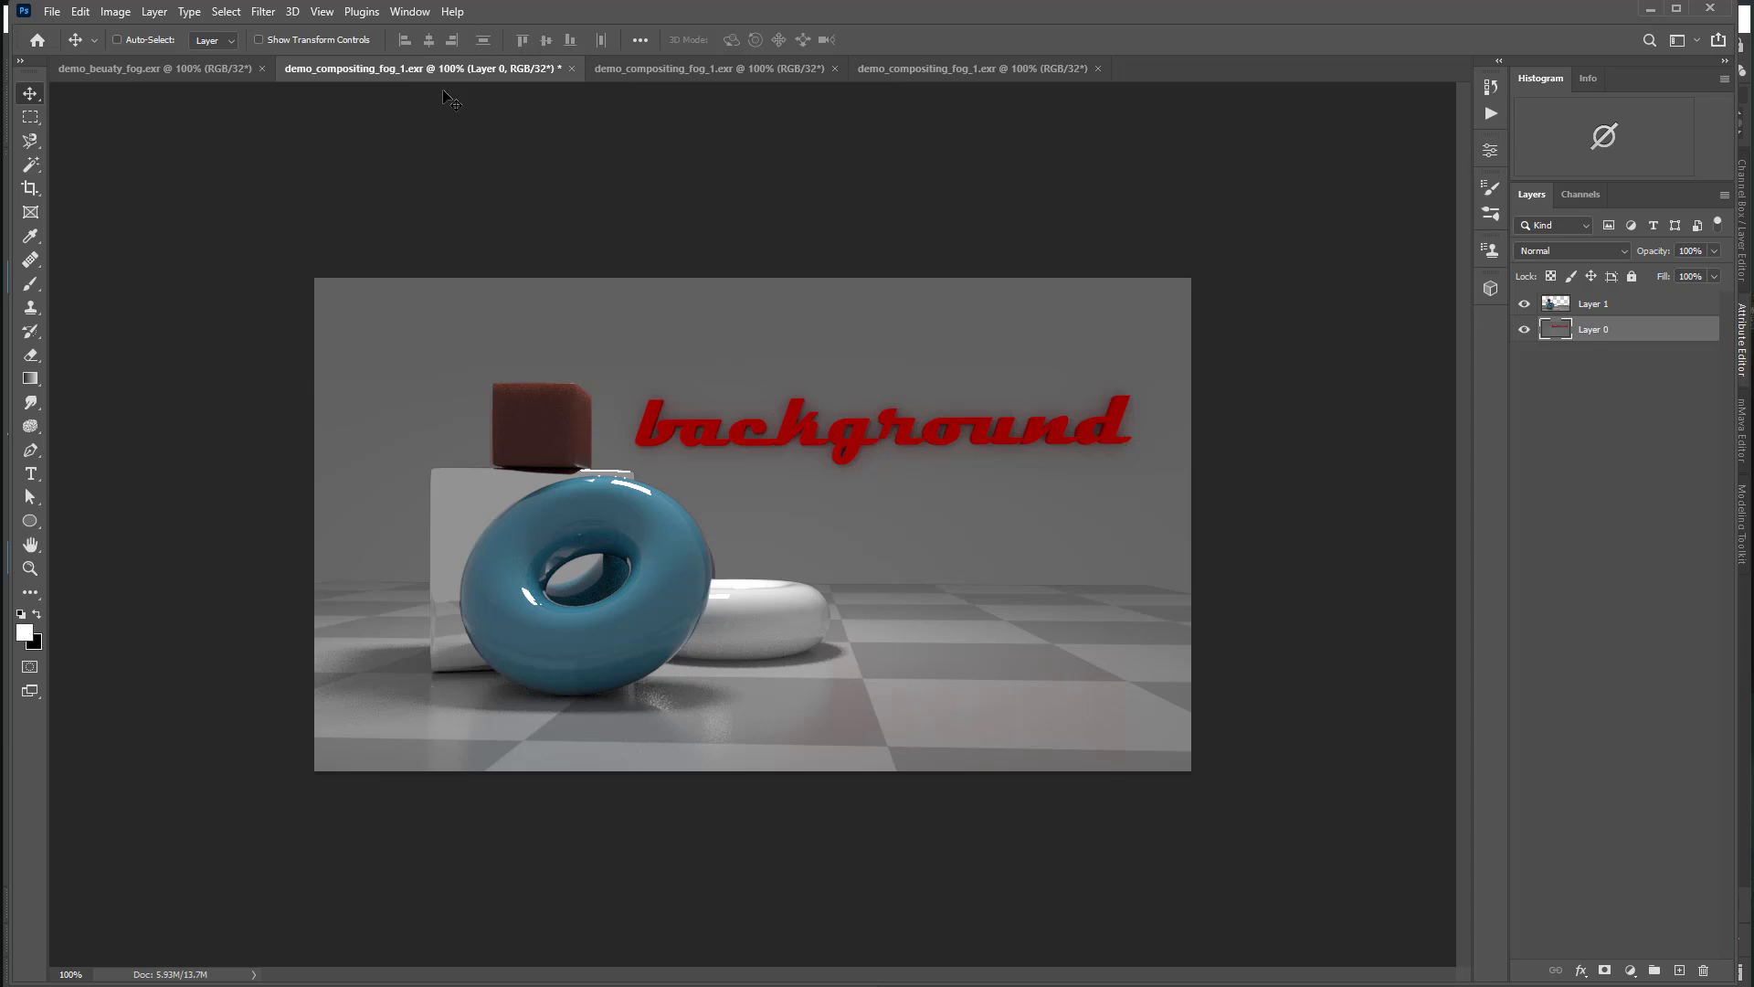
left_click(263, 11)
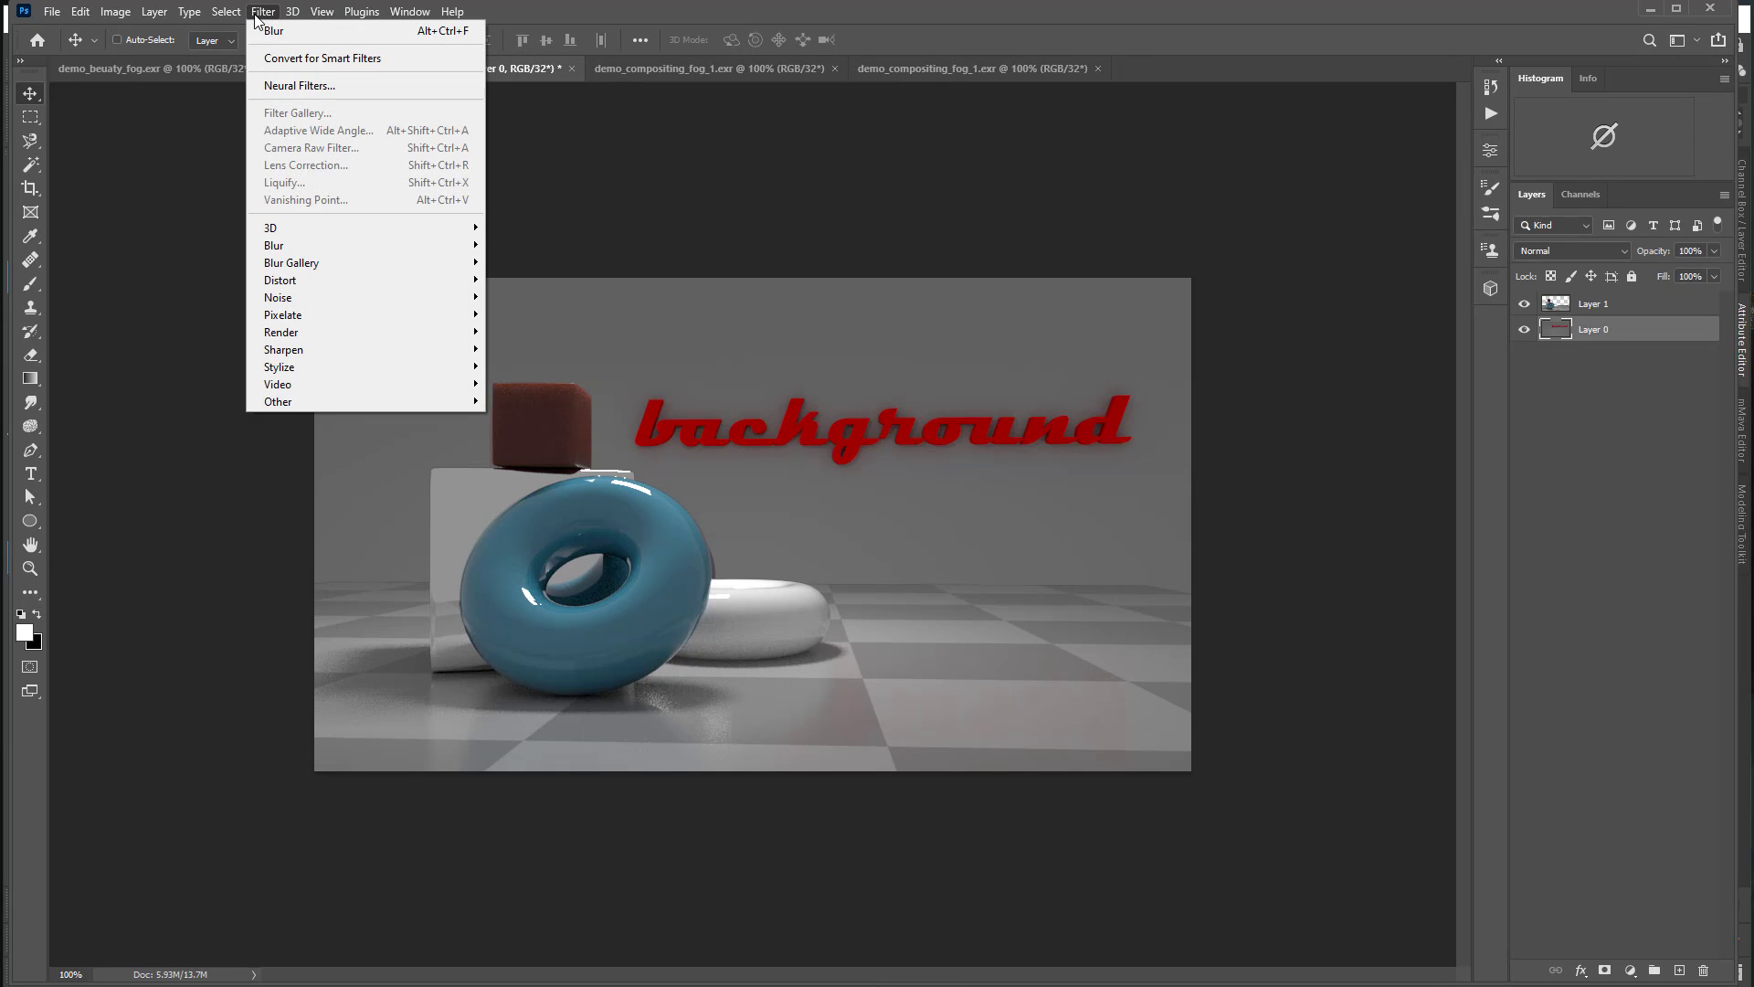
mouse_move(325, 257)
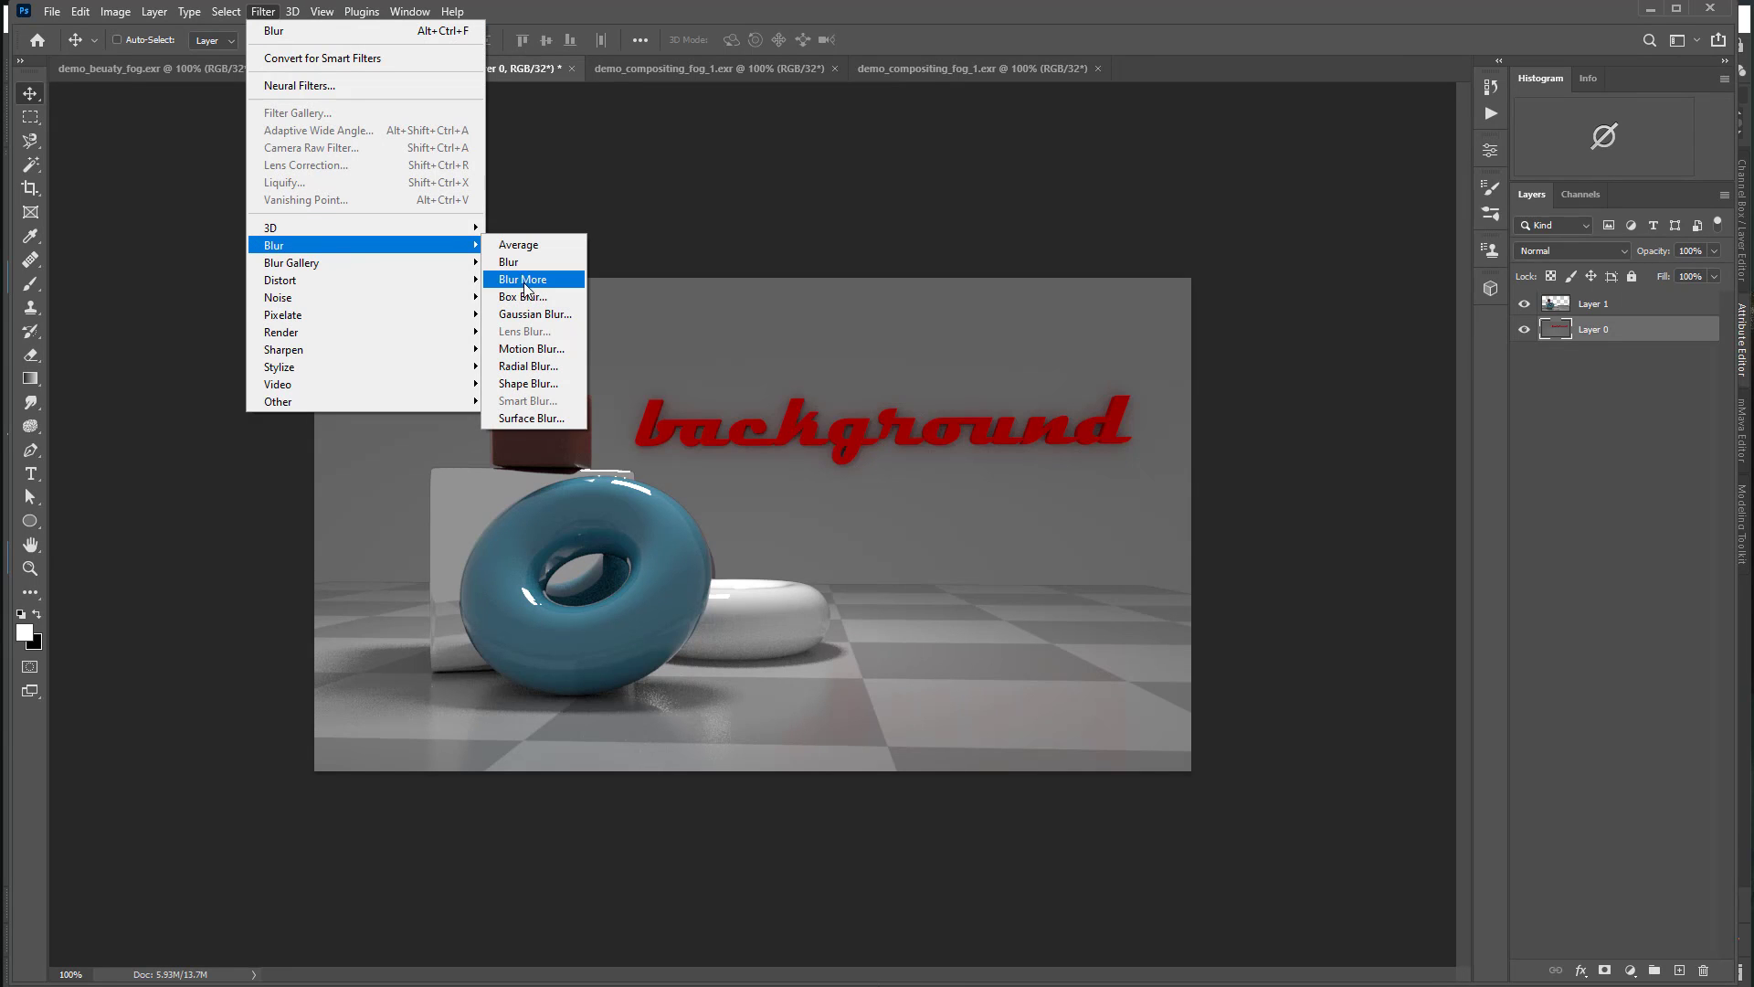
left_click(537, 314)
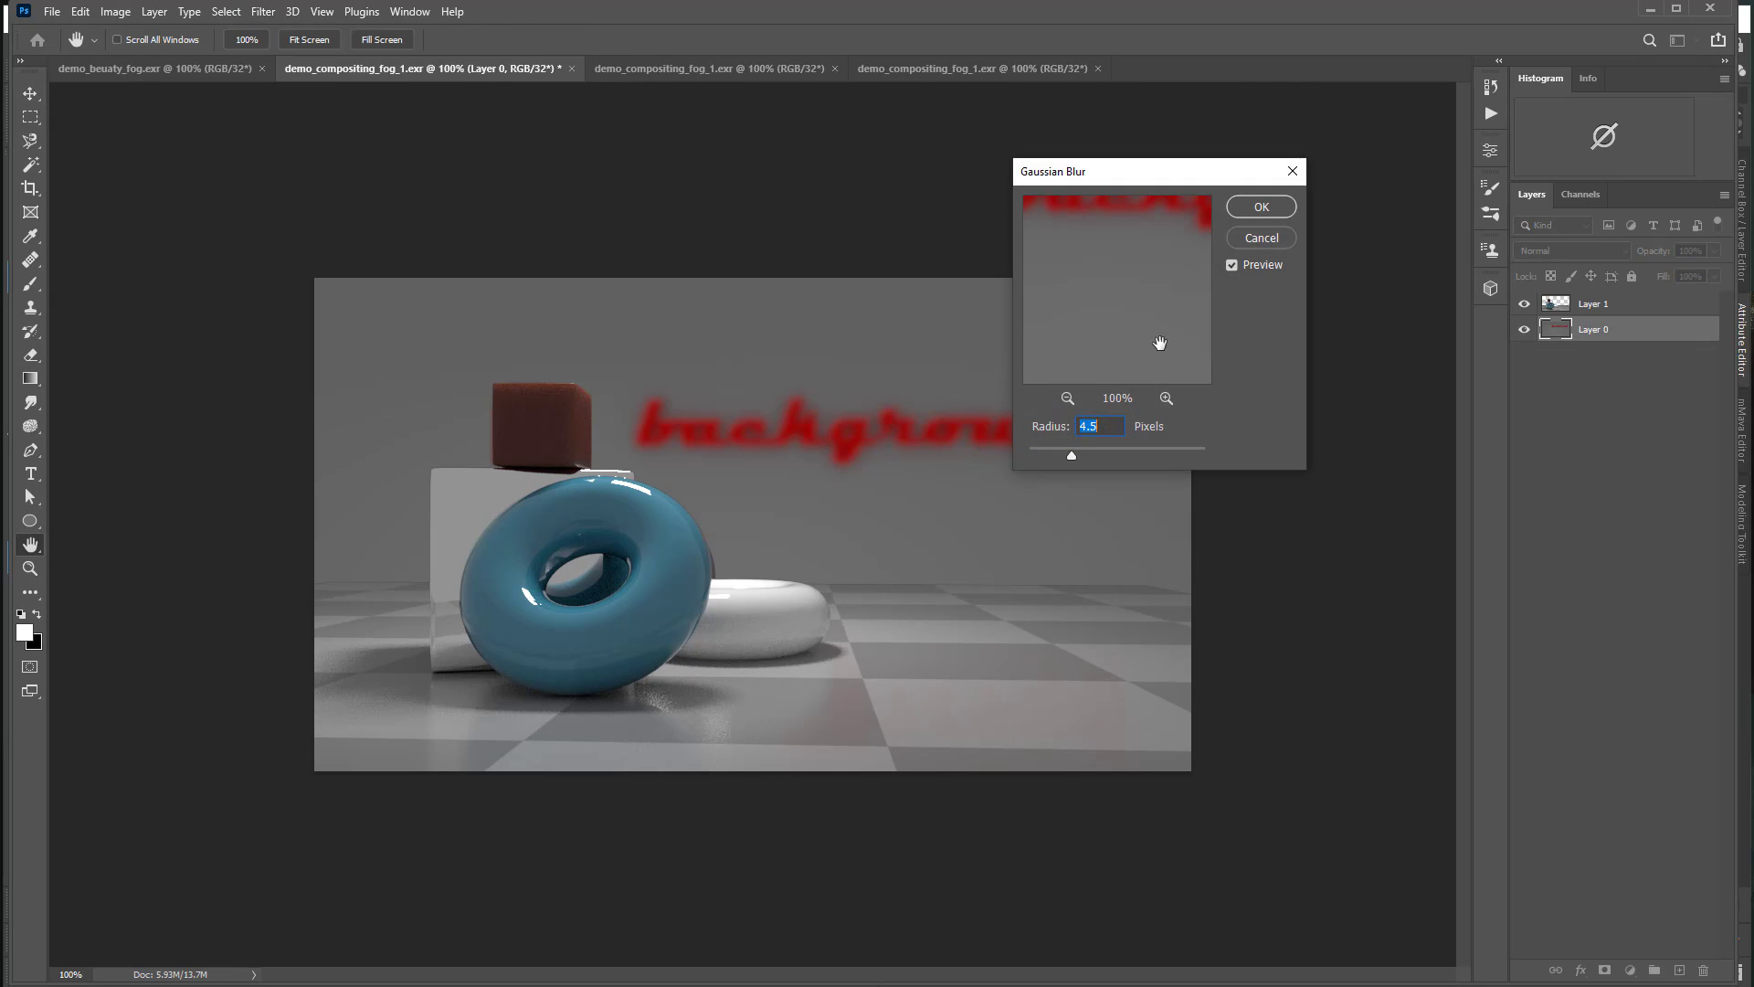
left_click(1262, 238)
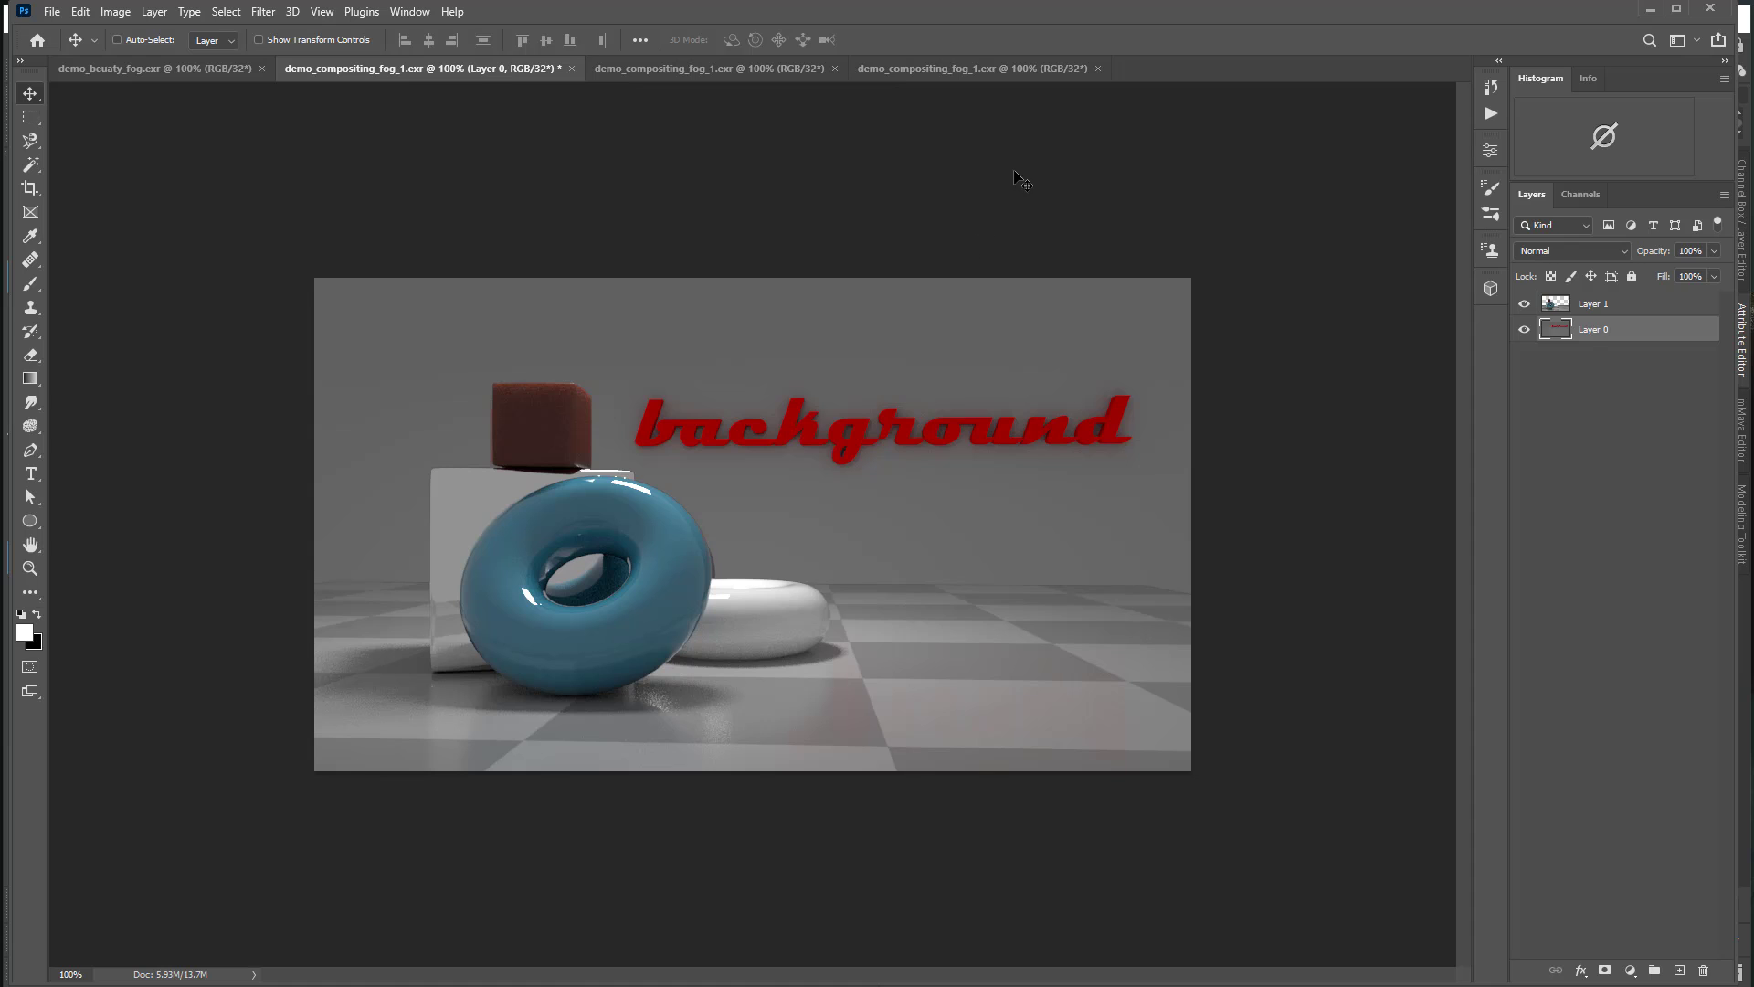
Step: Float the fog render in its own window and inspect its alpha channel
left_click(1010, 68)
left_click_drag(934, 73, 737, 113)
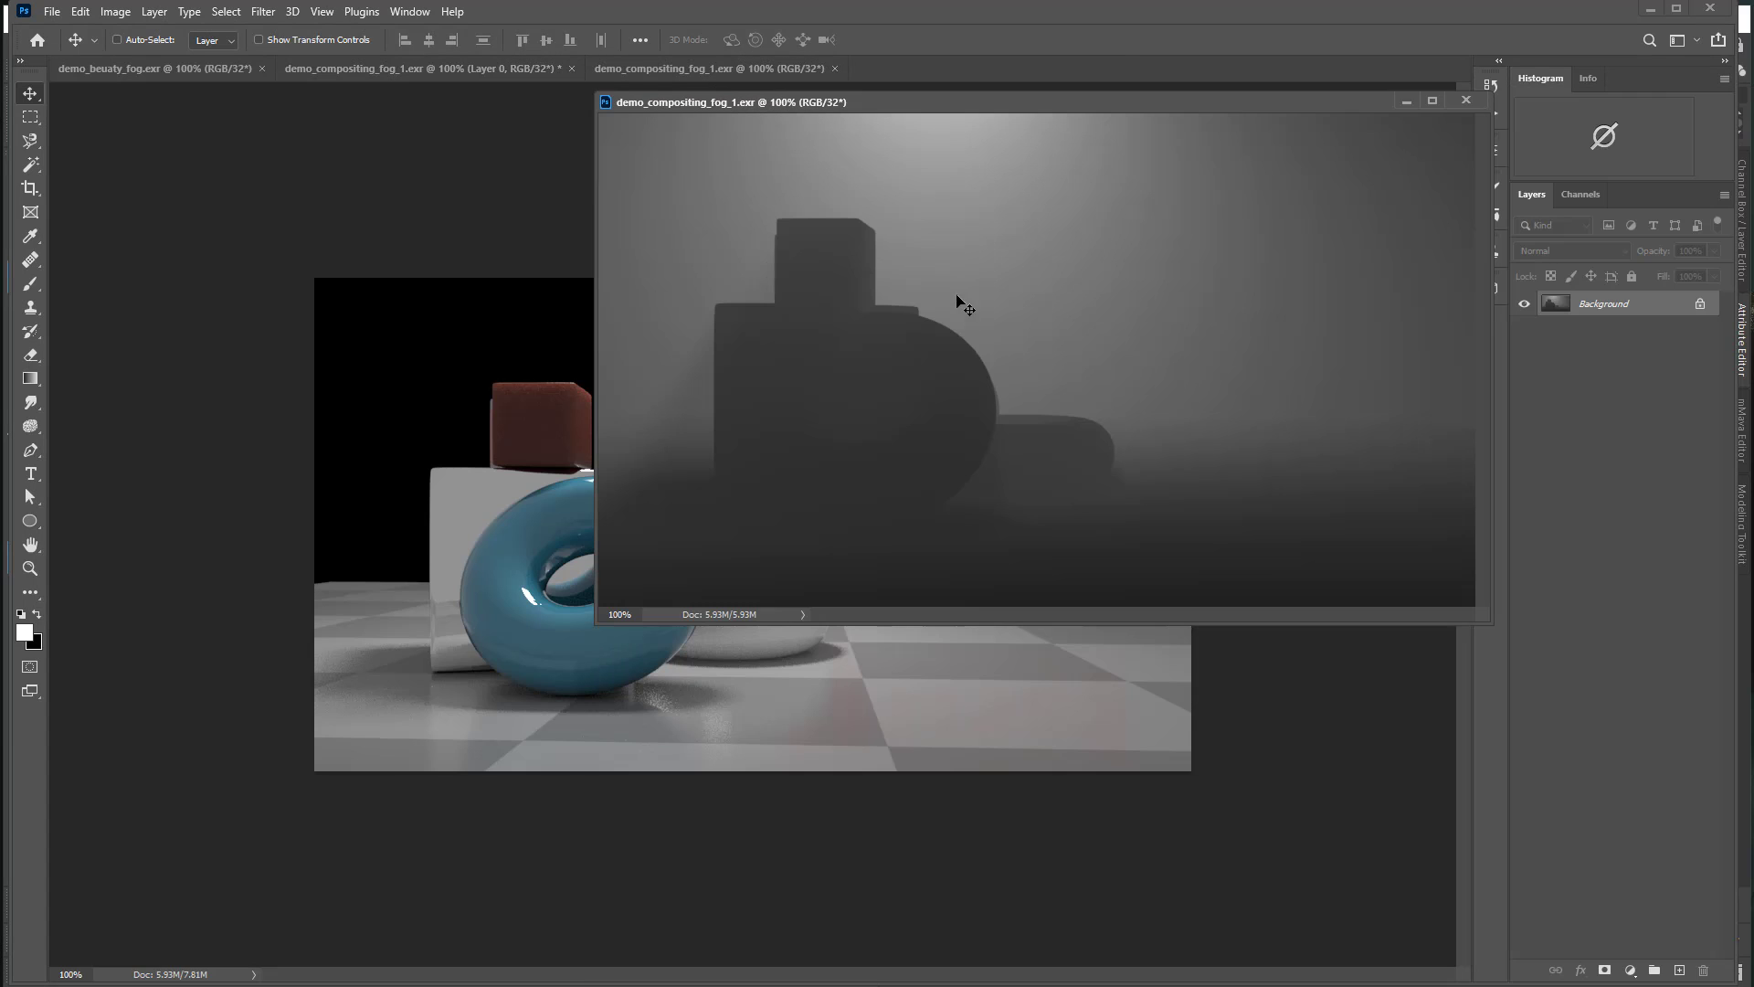
left_click(1593, 193)
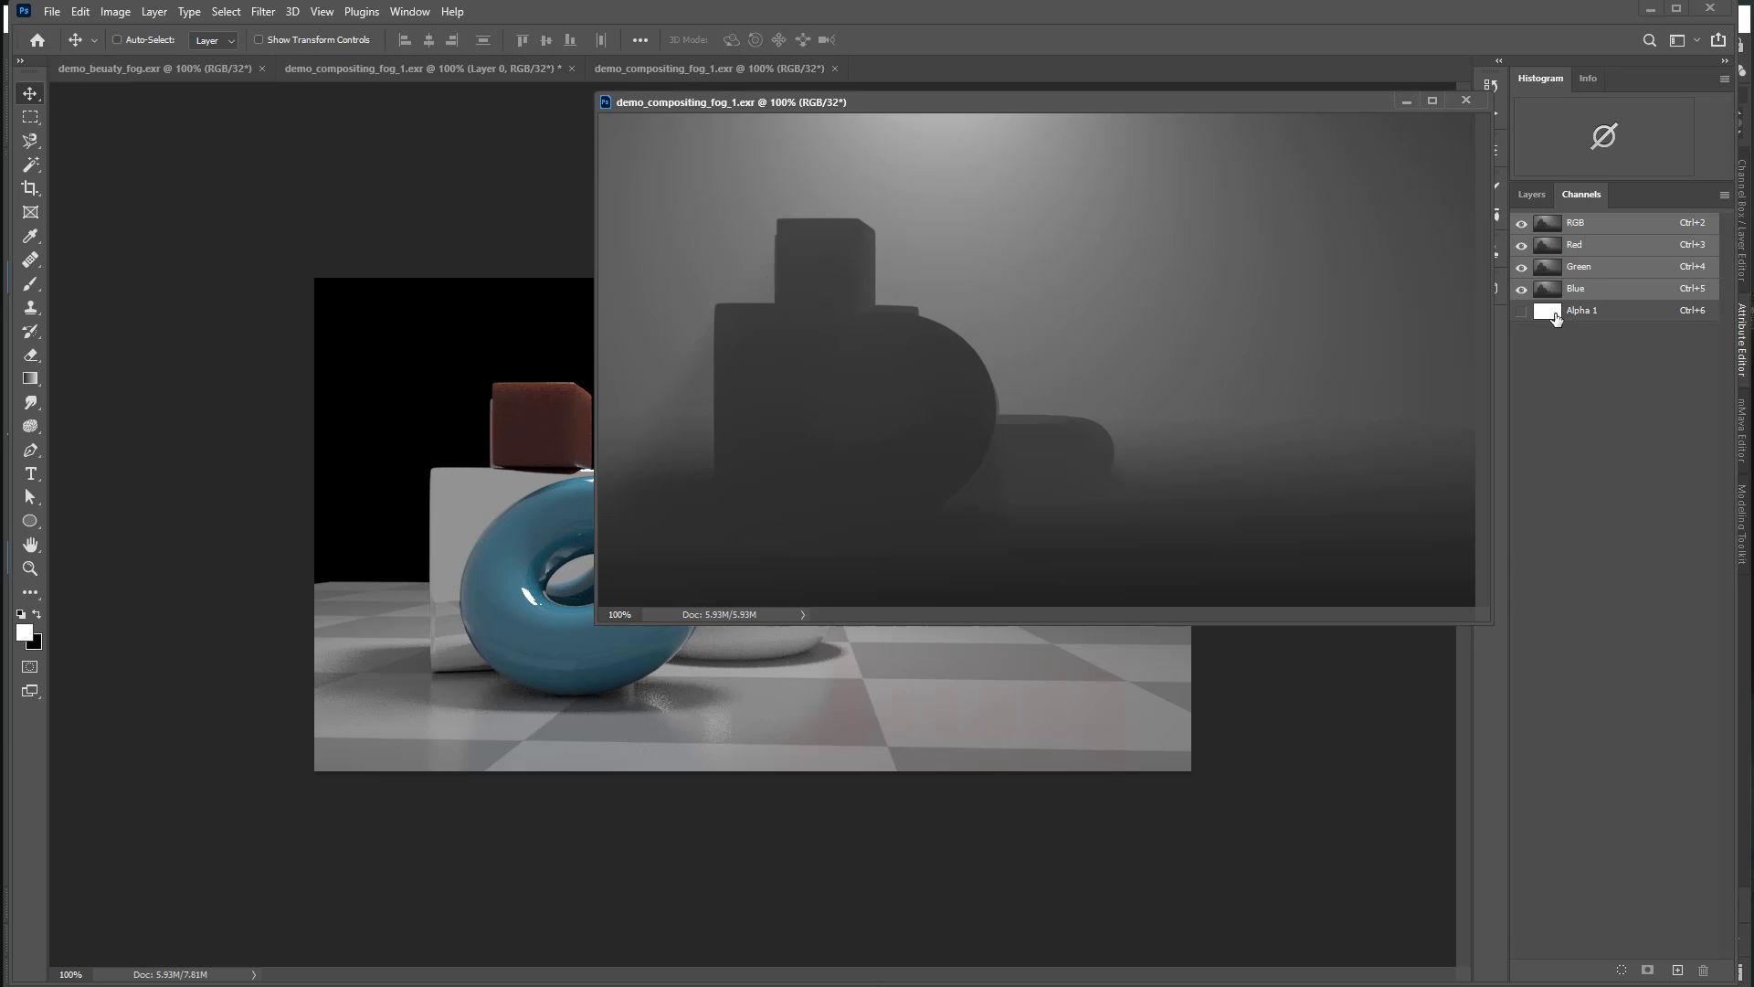
left_click(1533, 194)
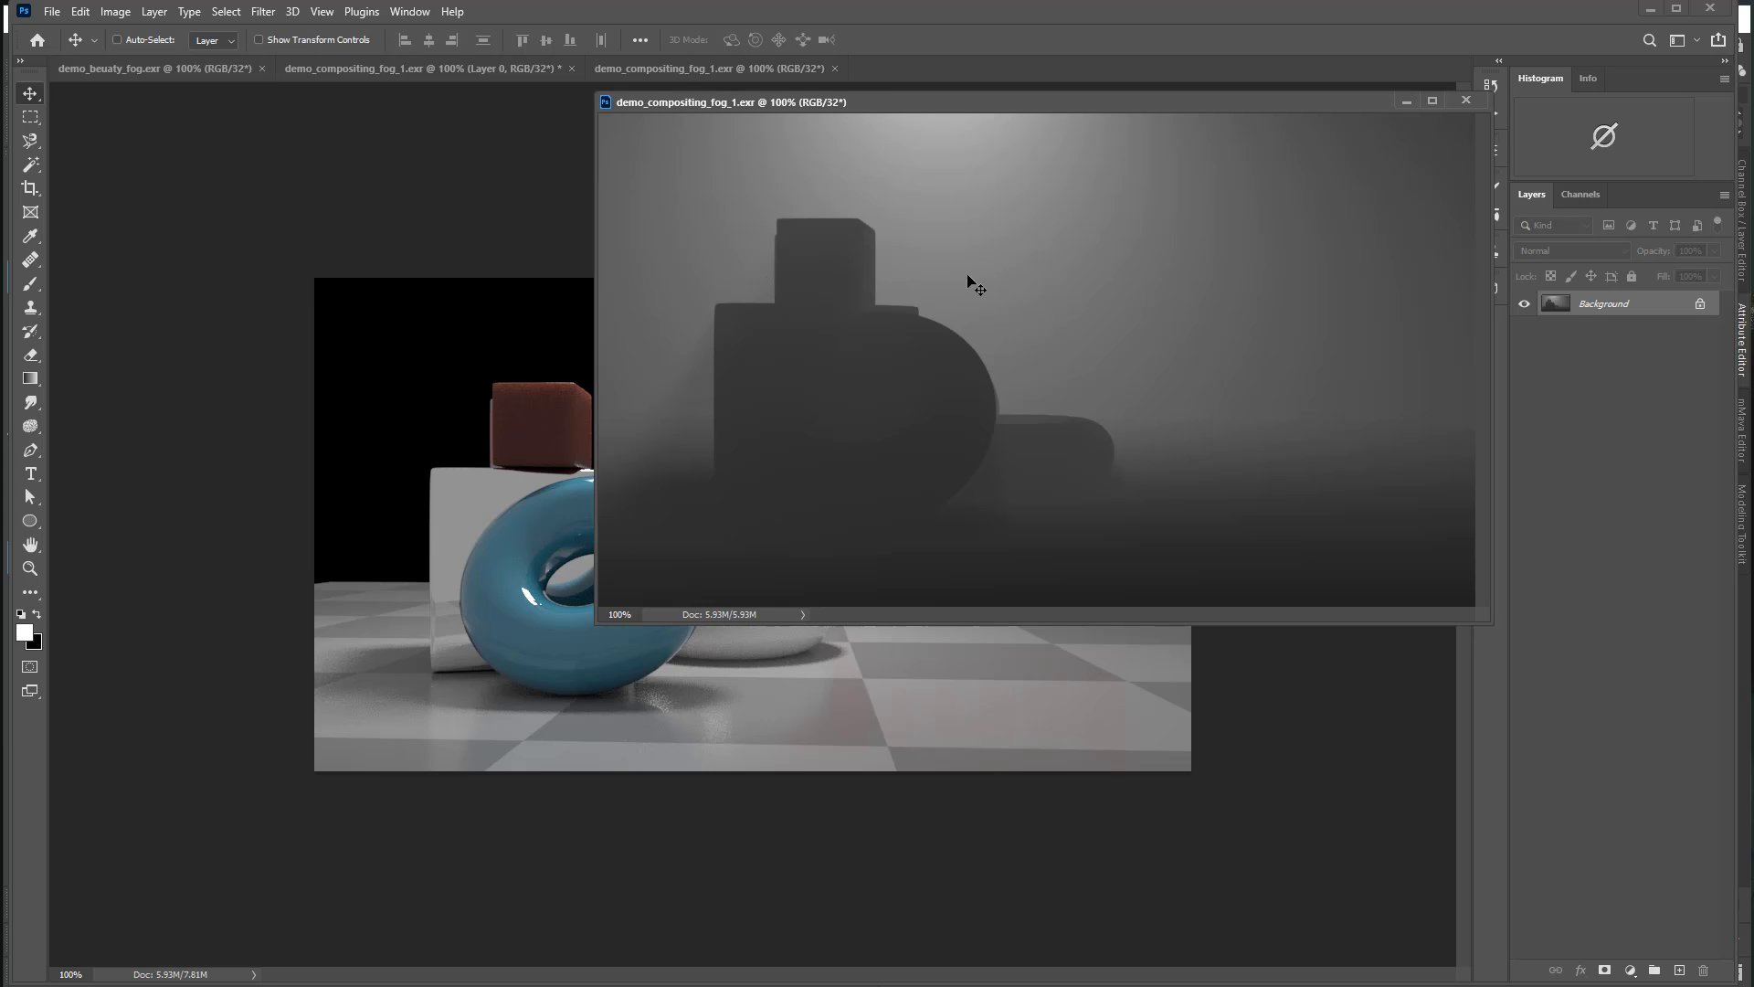
Step: Copy the whole fog render into the foreground and background composite as a new layer, then close the fog render's window
left_click_drag(468, 471, 465, 474)
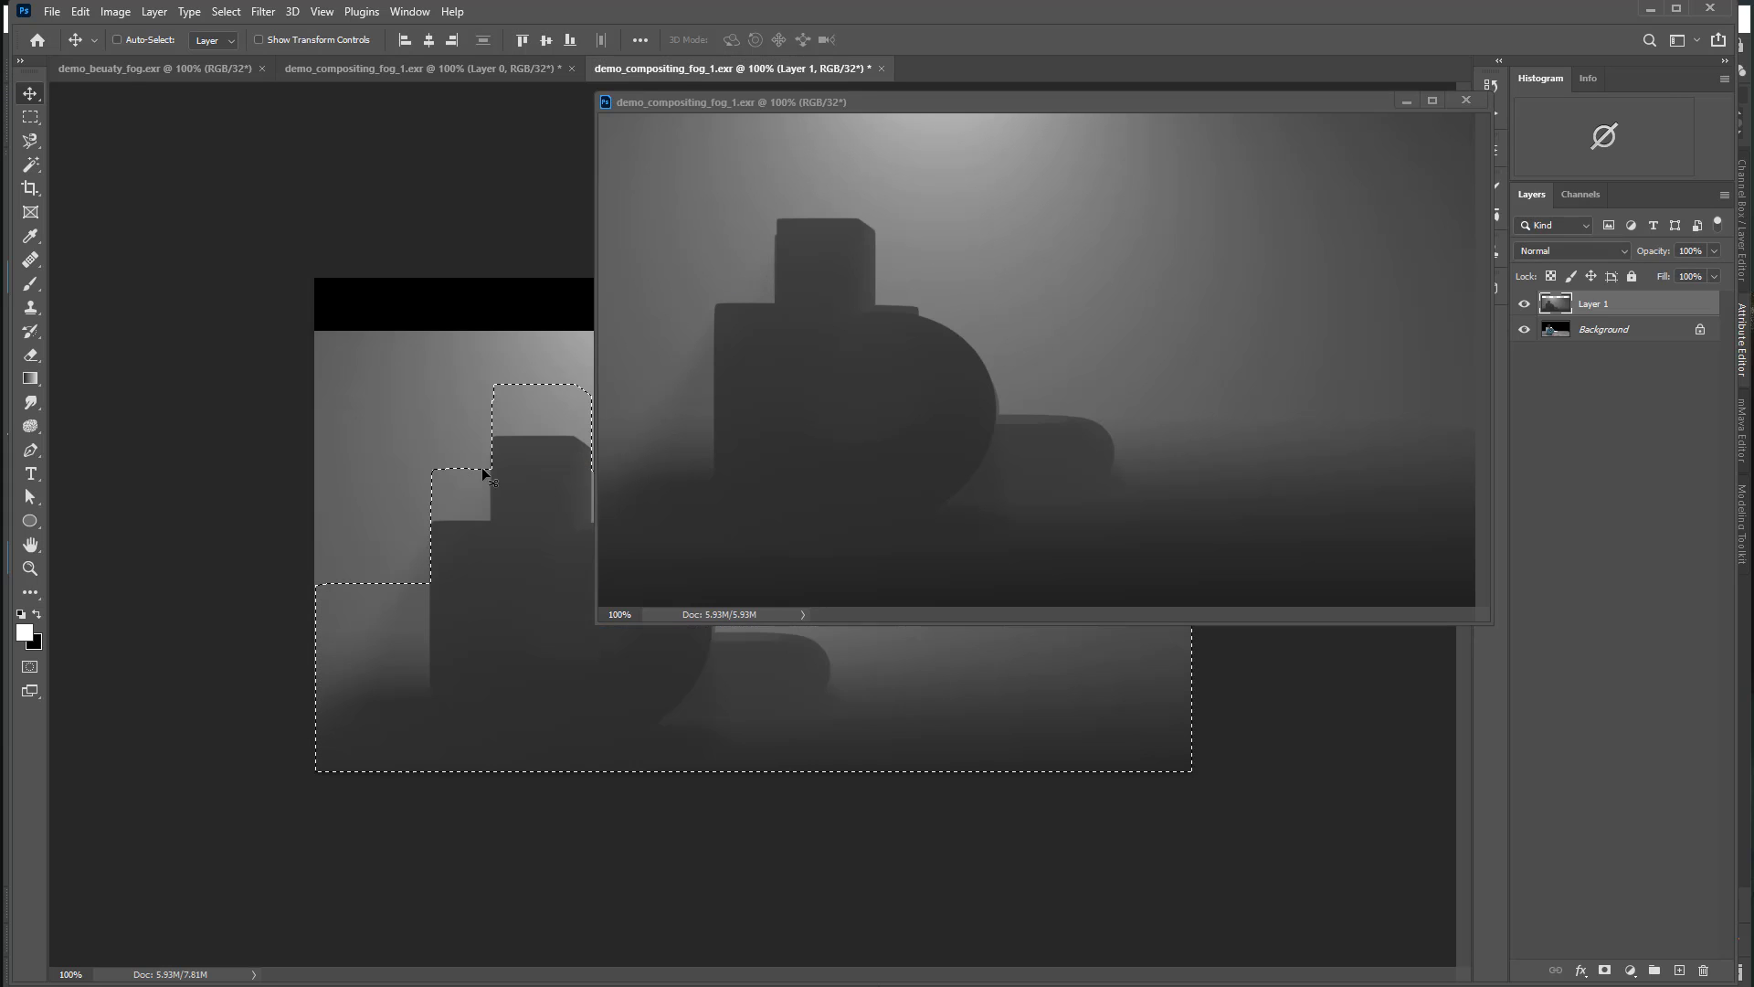
key("ctrl+z")
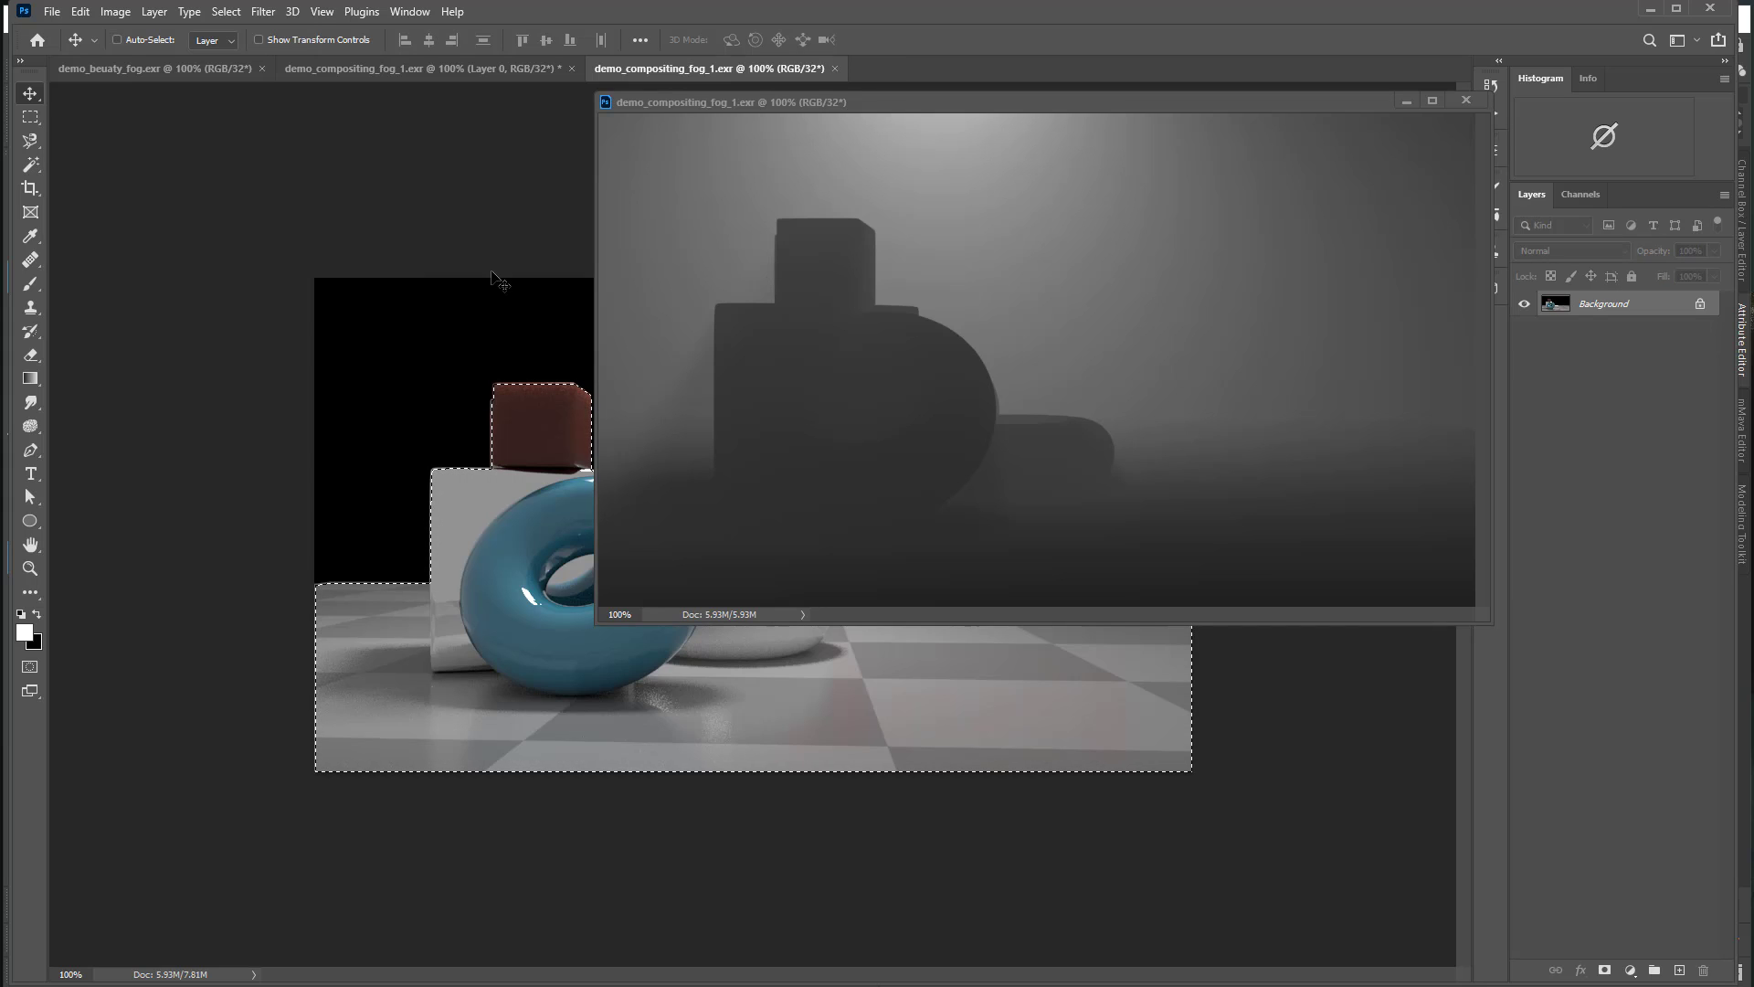
left_click(392, 68)
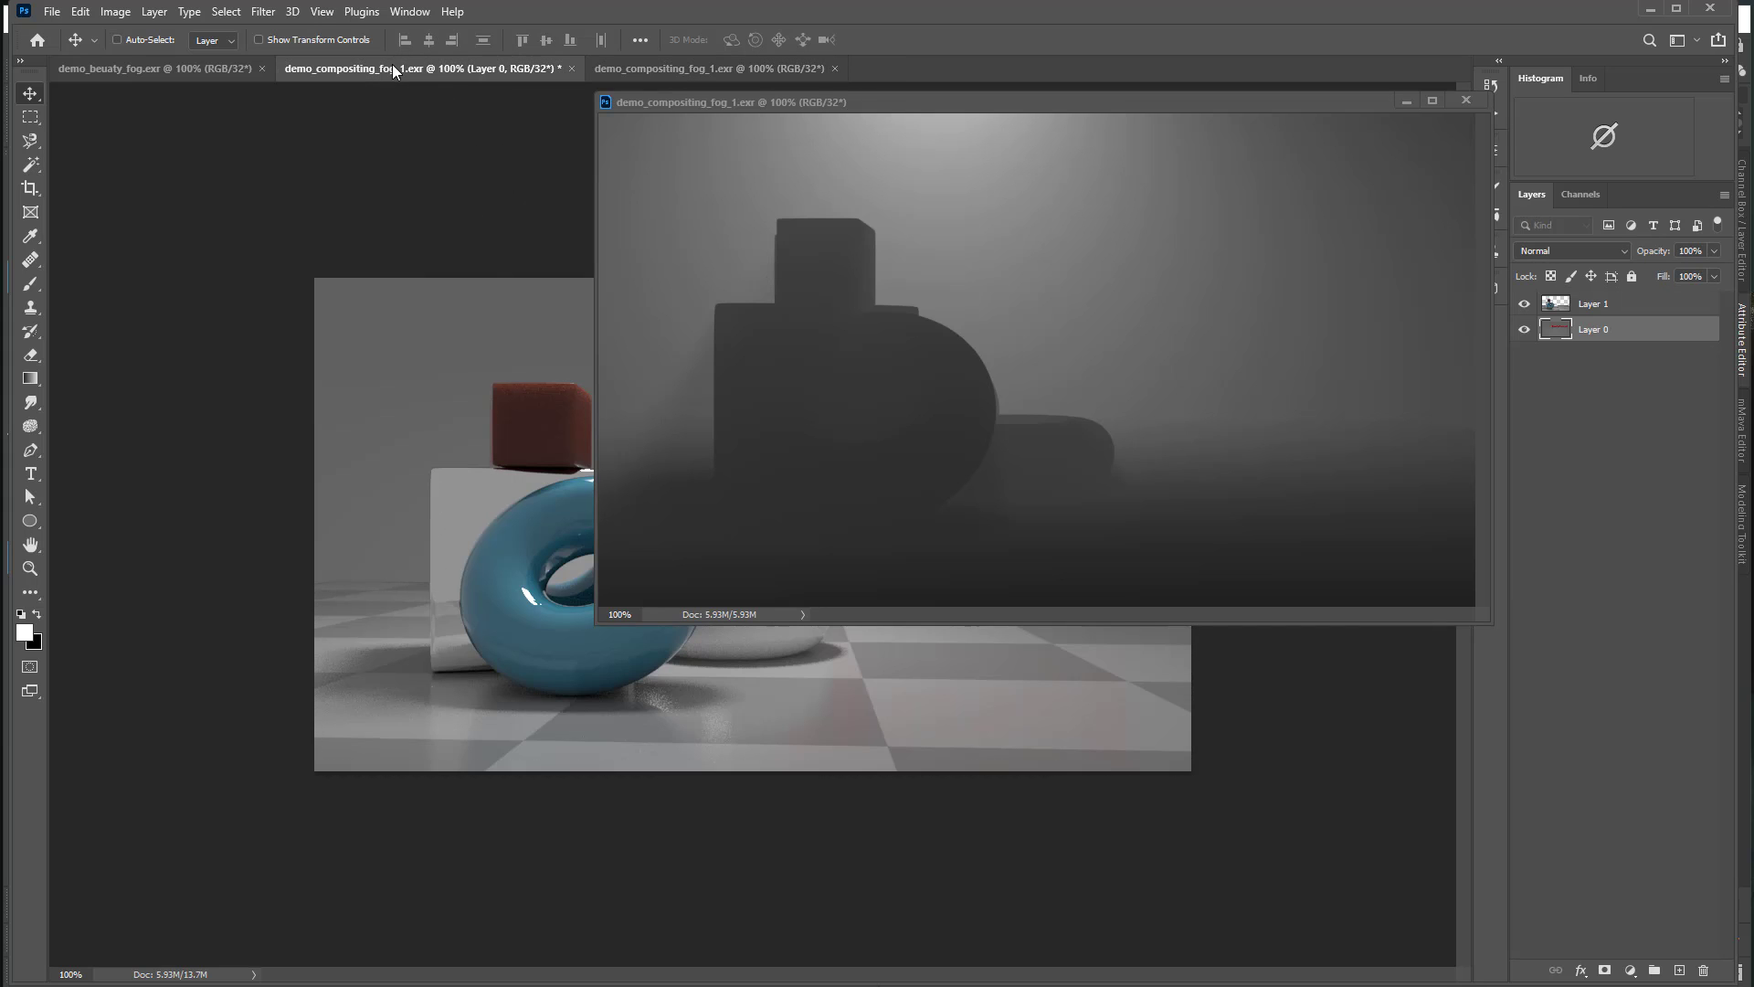
left_click(931, 351)
left_click_drag(828, 425, 519, 557)
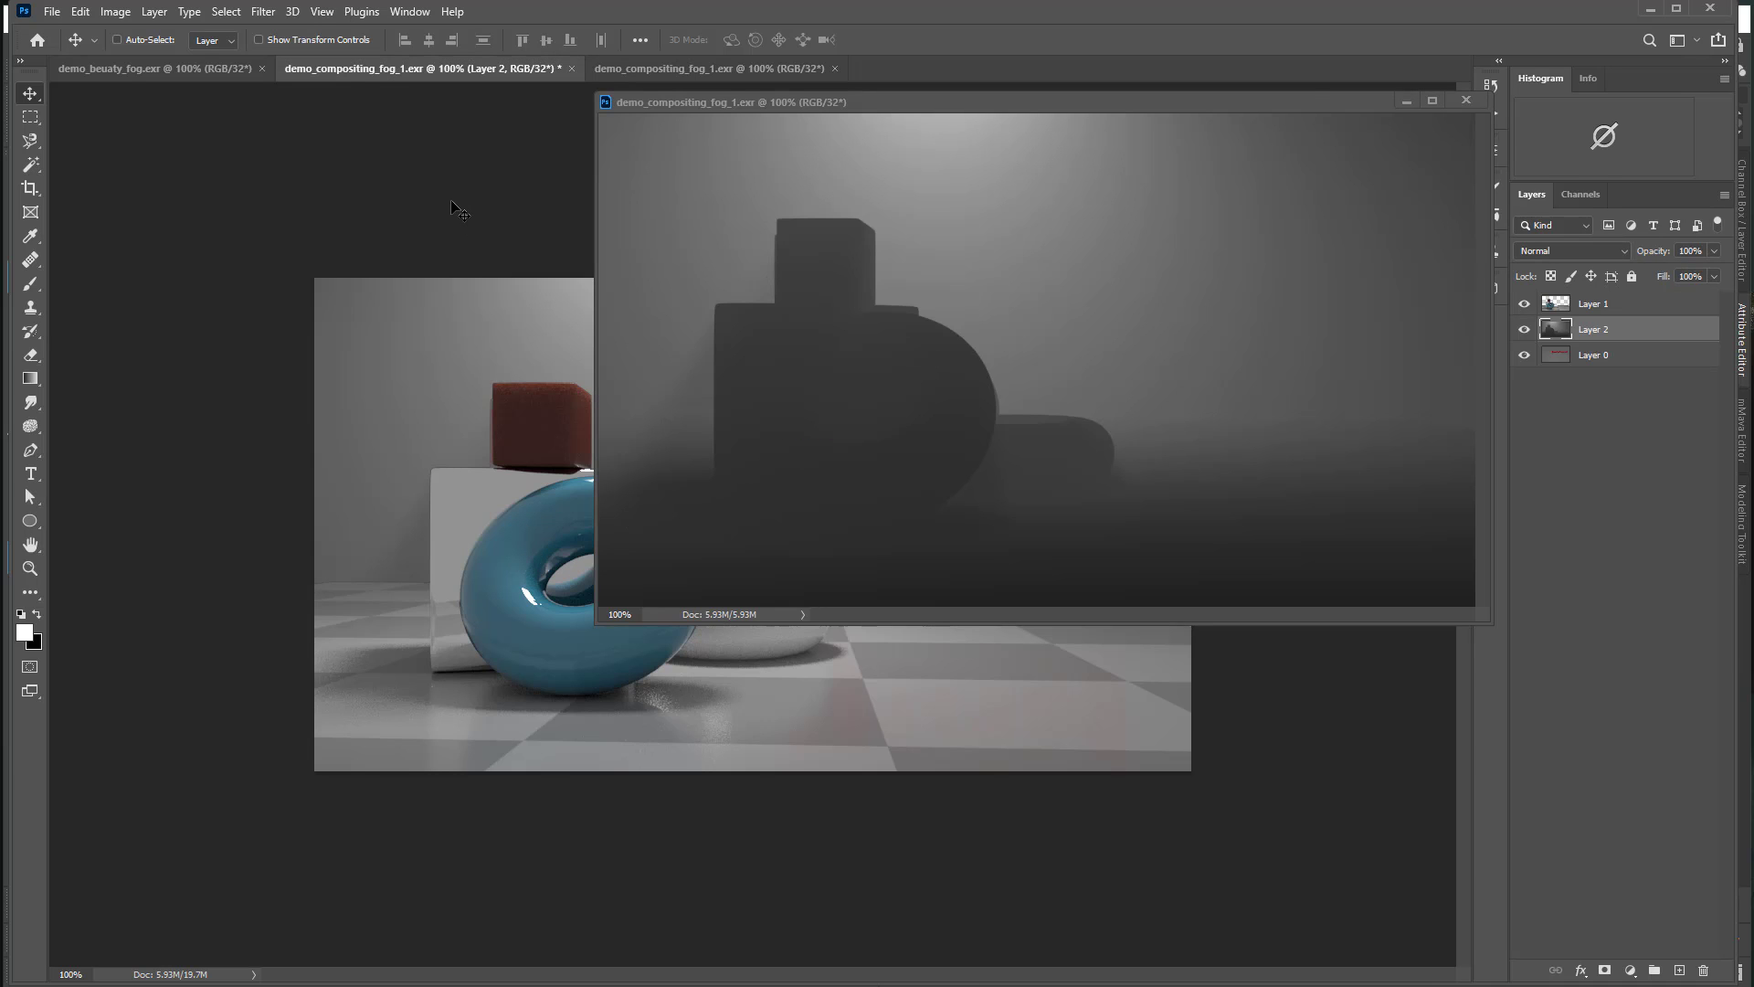
left_click(1466, 100)
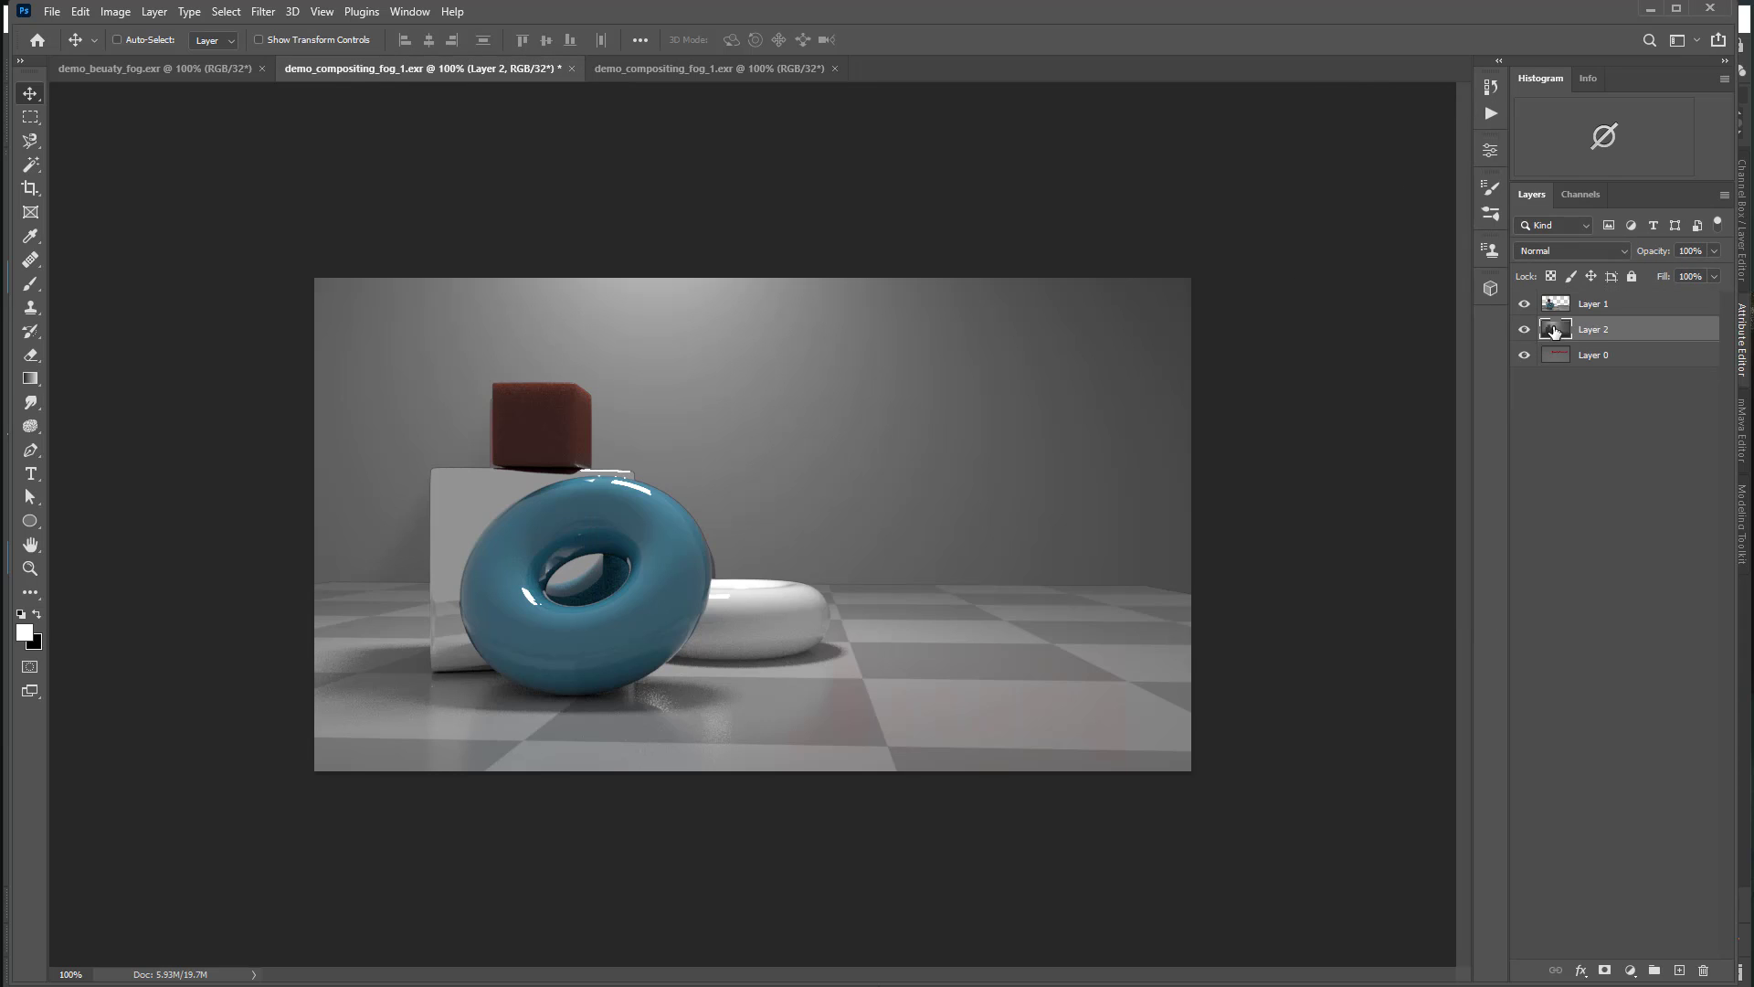
Step: Place the fog layer above the foreground layer and set its blend mode to Linear Dodge (Add)
left_click_drag(1573, 331, 1556, 298)
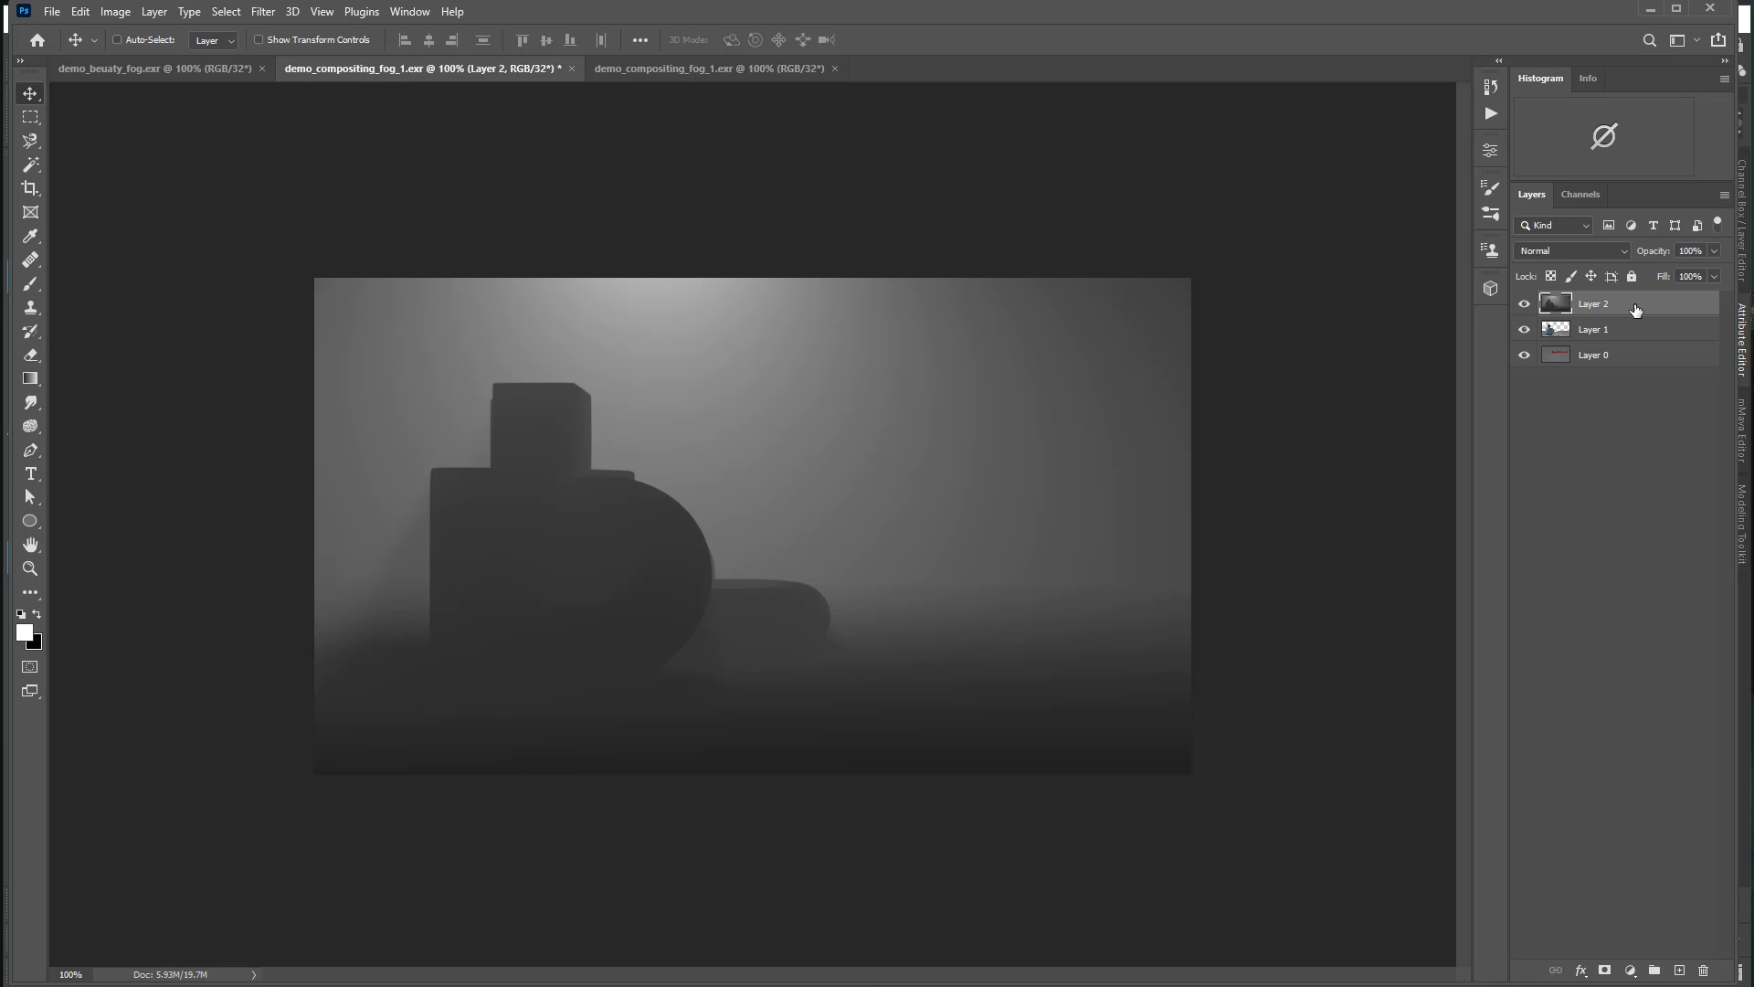
left_click(1592, 254)
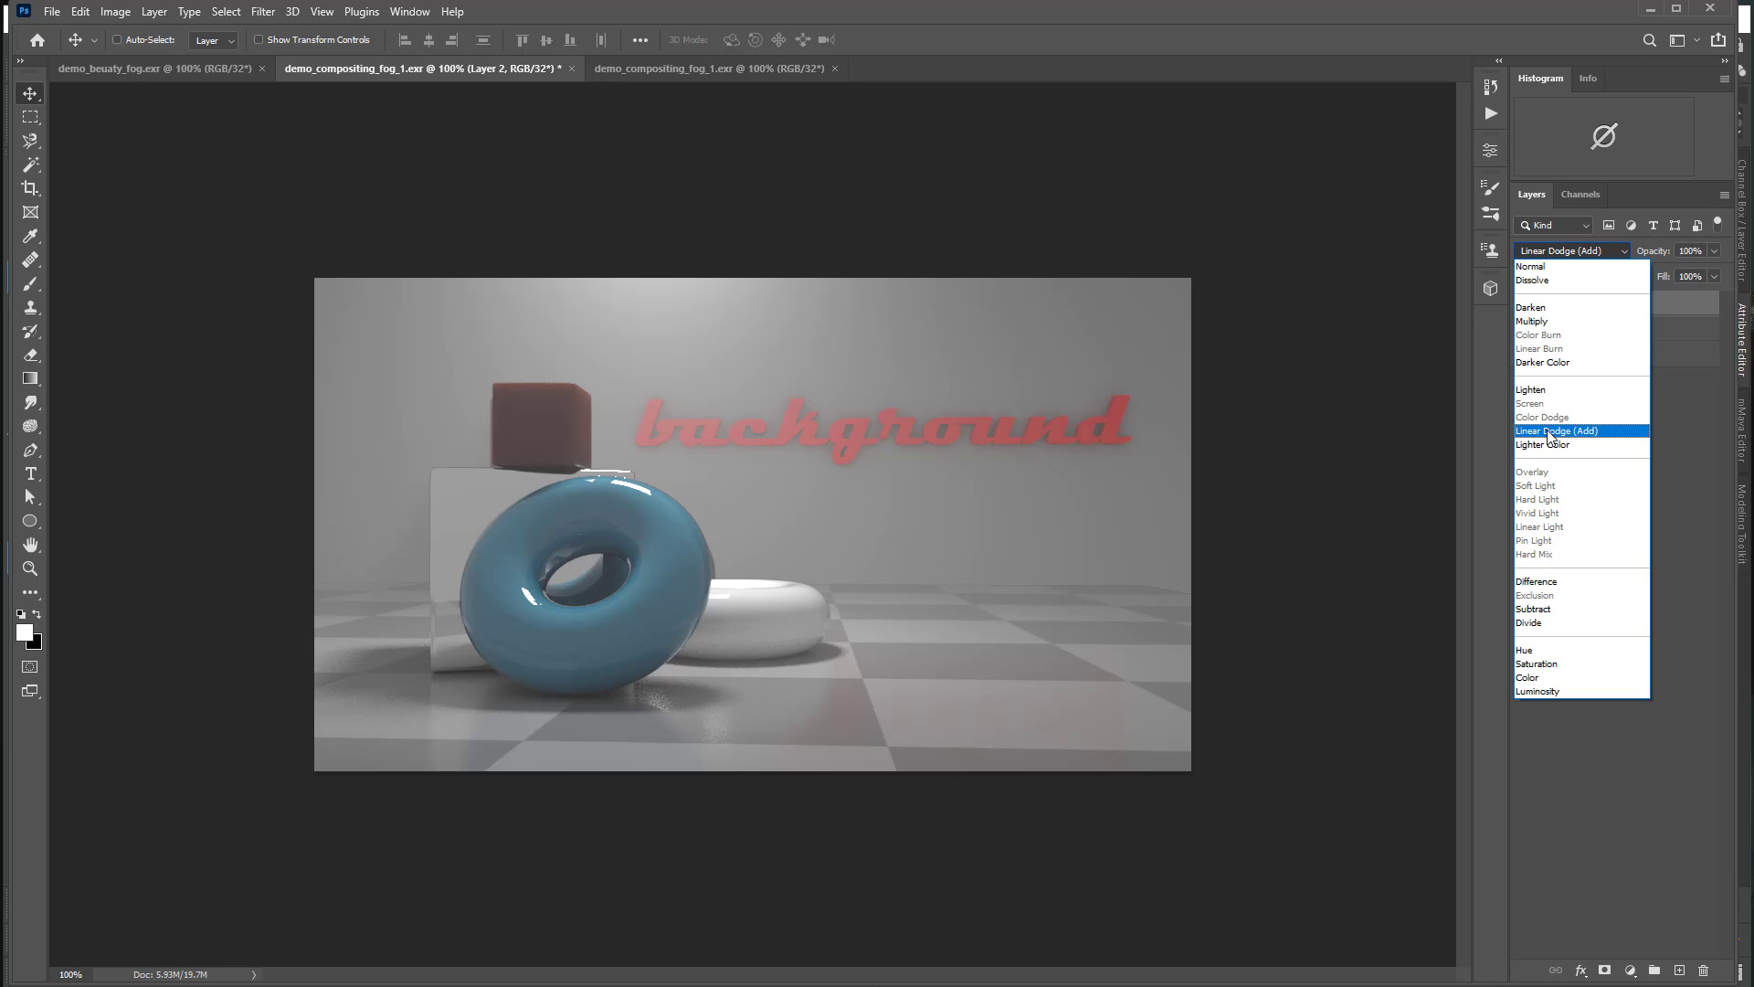
left_click(1537, 431)
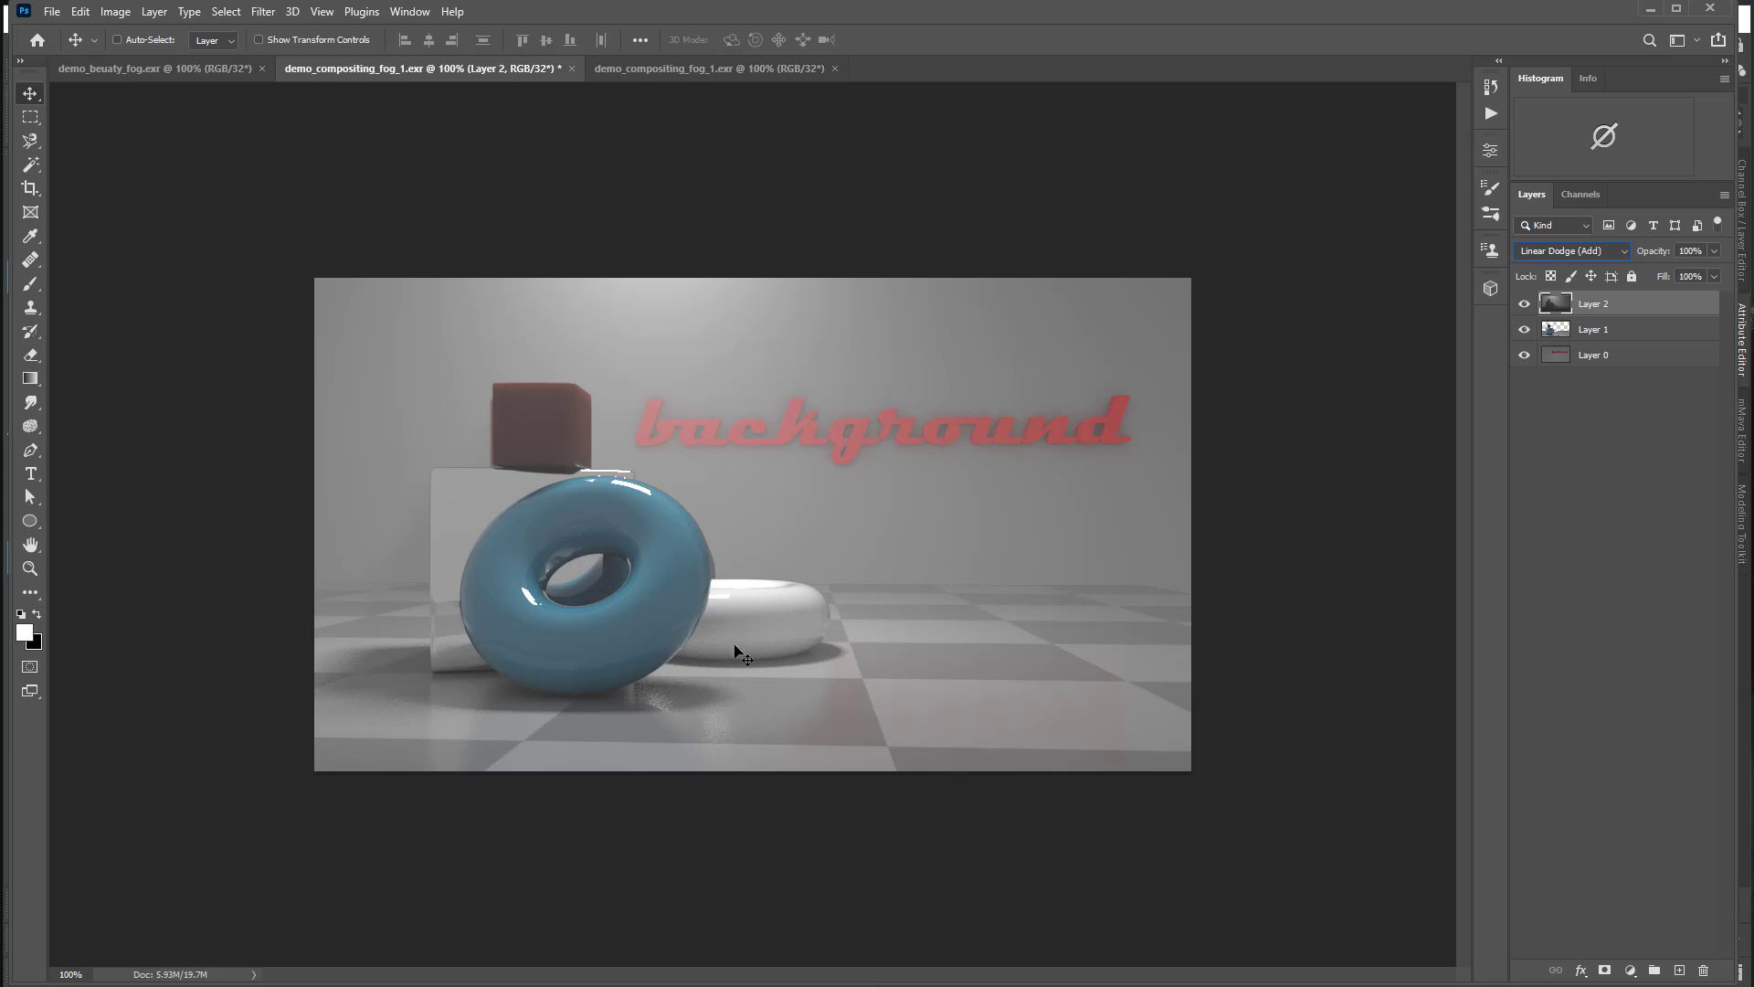
Step: Compare the layered fog composite with the single-pass render demo_beuaty_fog.exr by alternating between the two documents
left_click(151, 70)
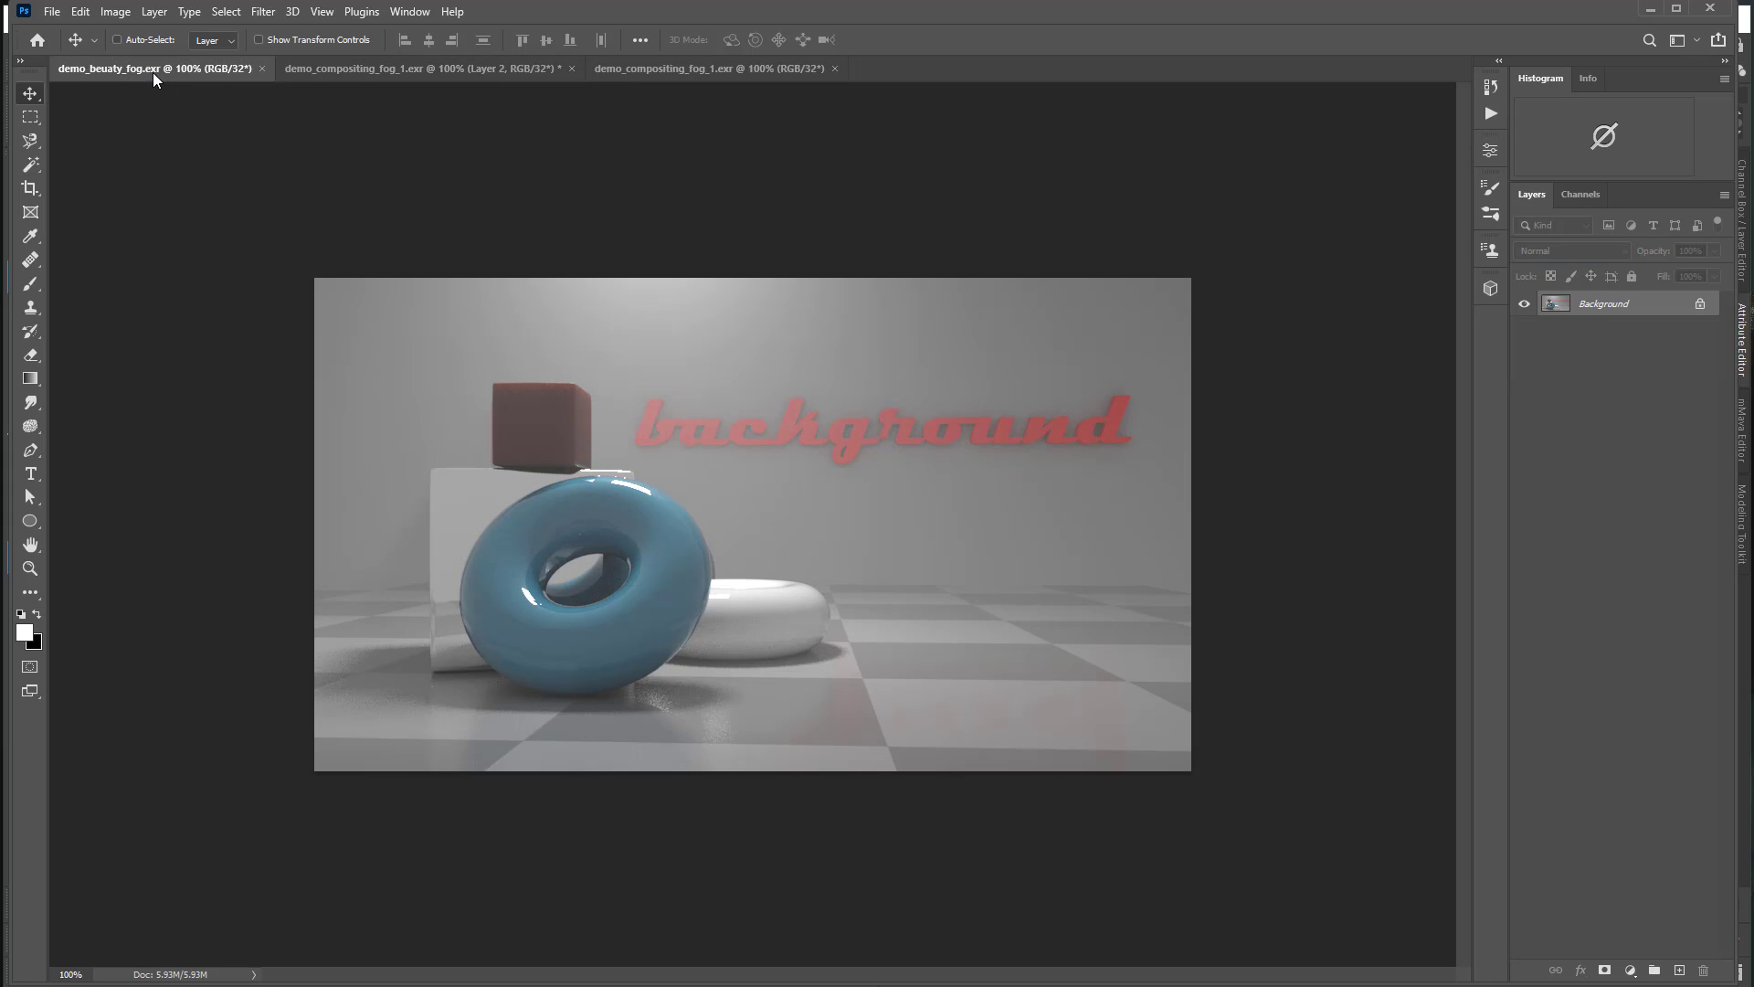
left_click(349, 69)
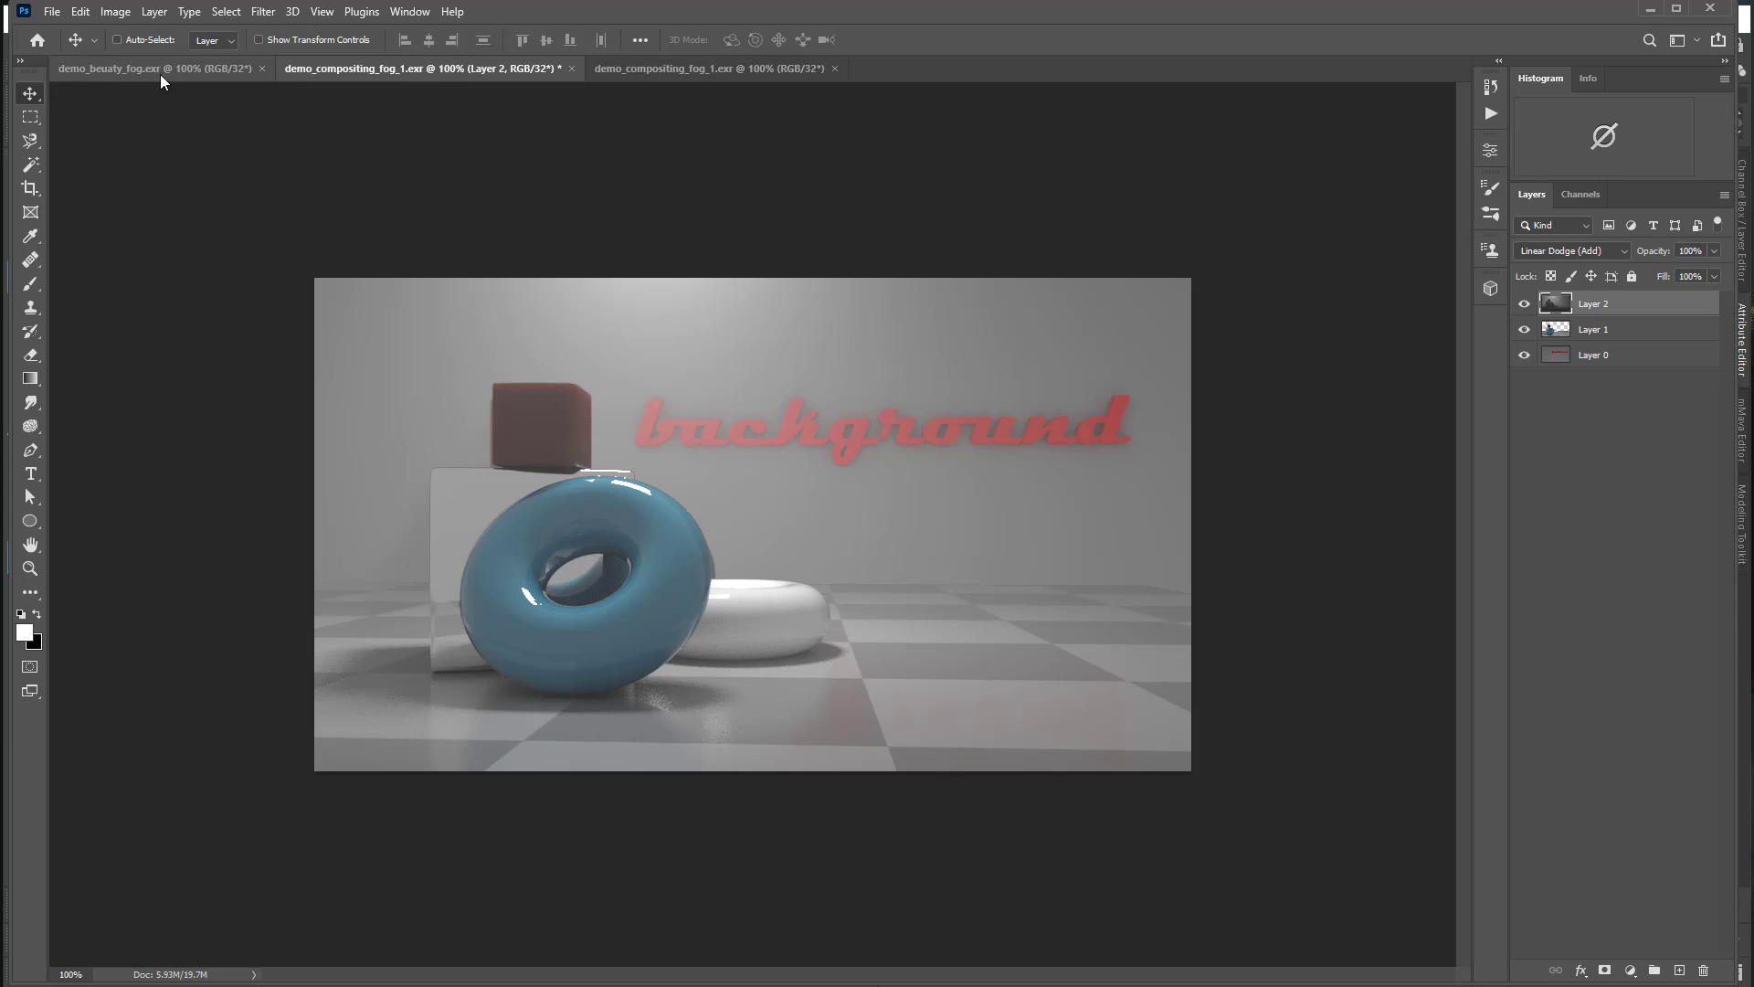
left_click(132, 66)
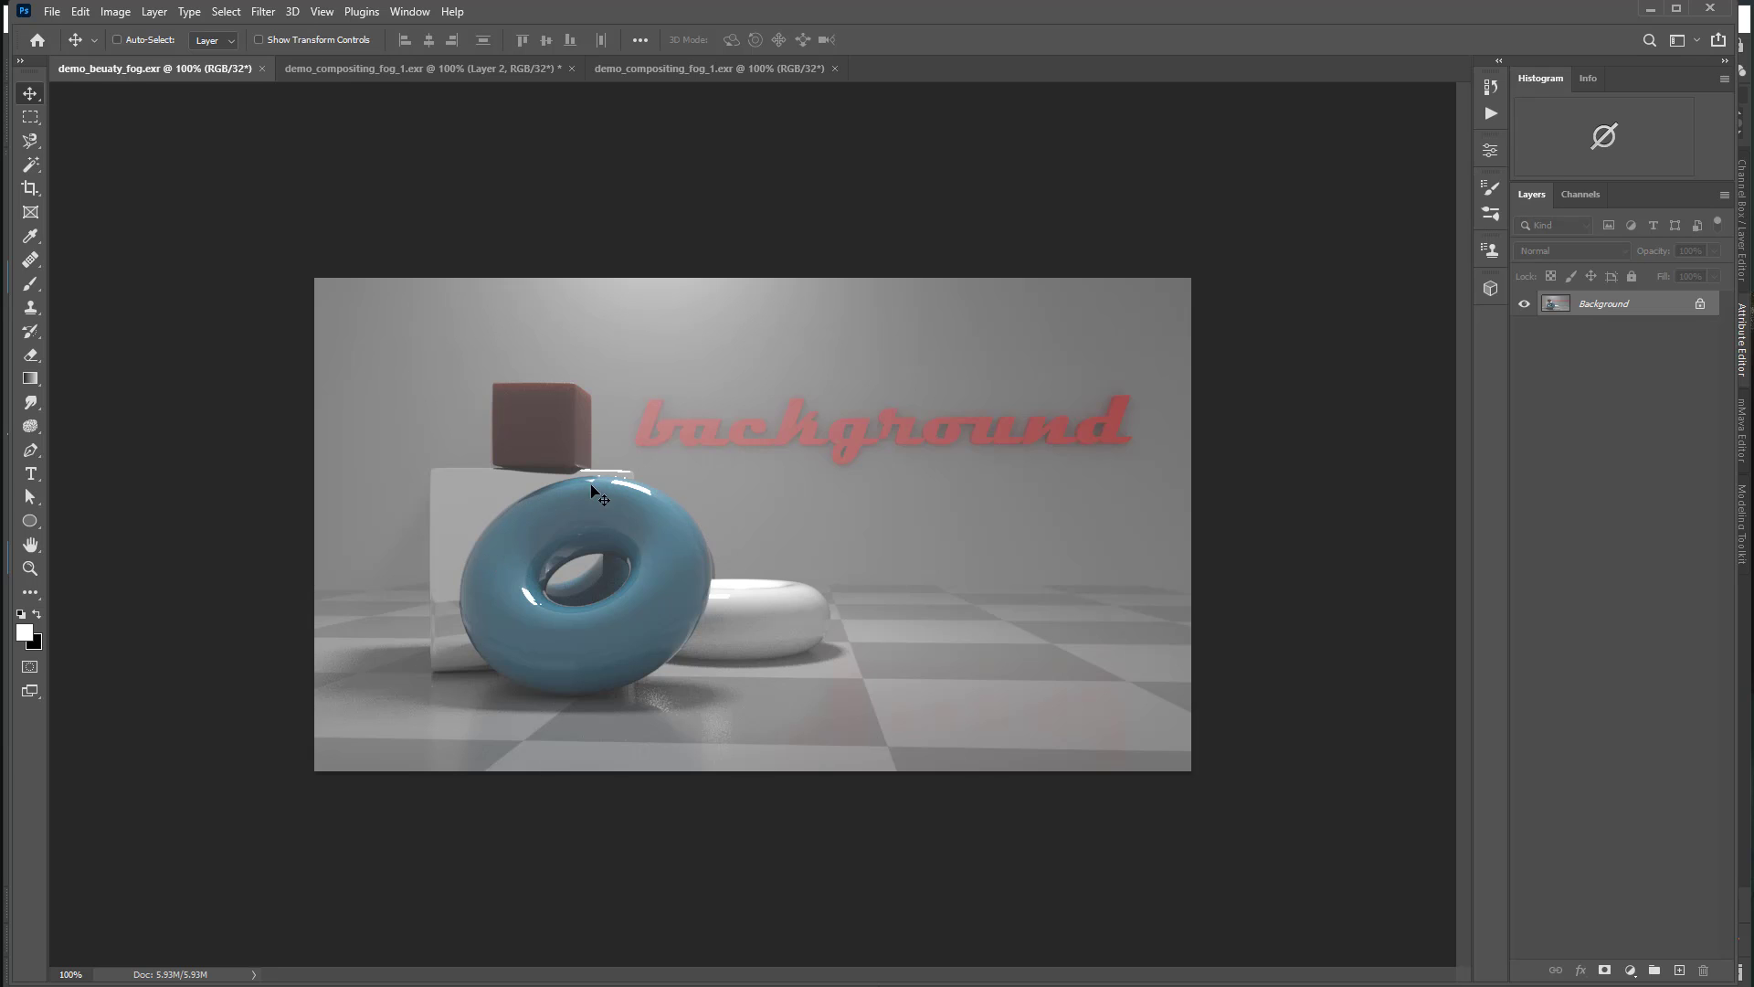
left_click(415, 68)
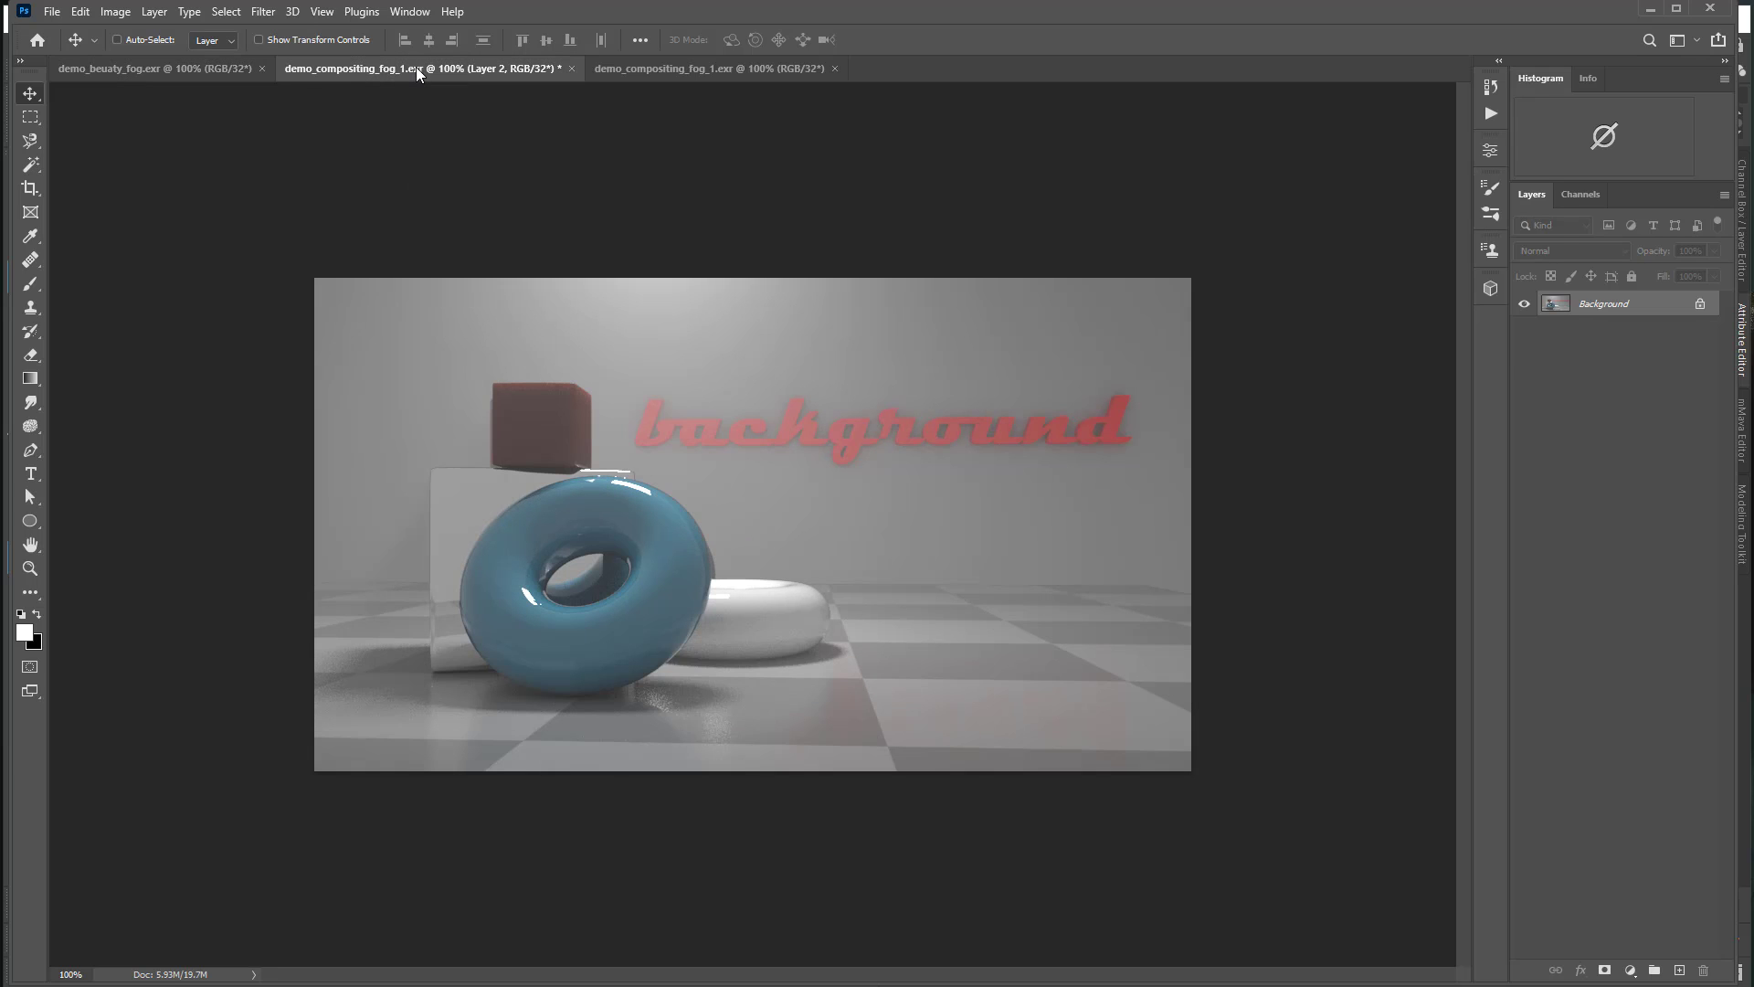
left_click(195, 69)
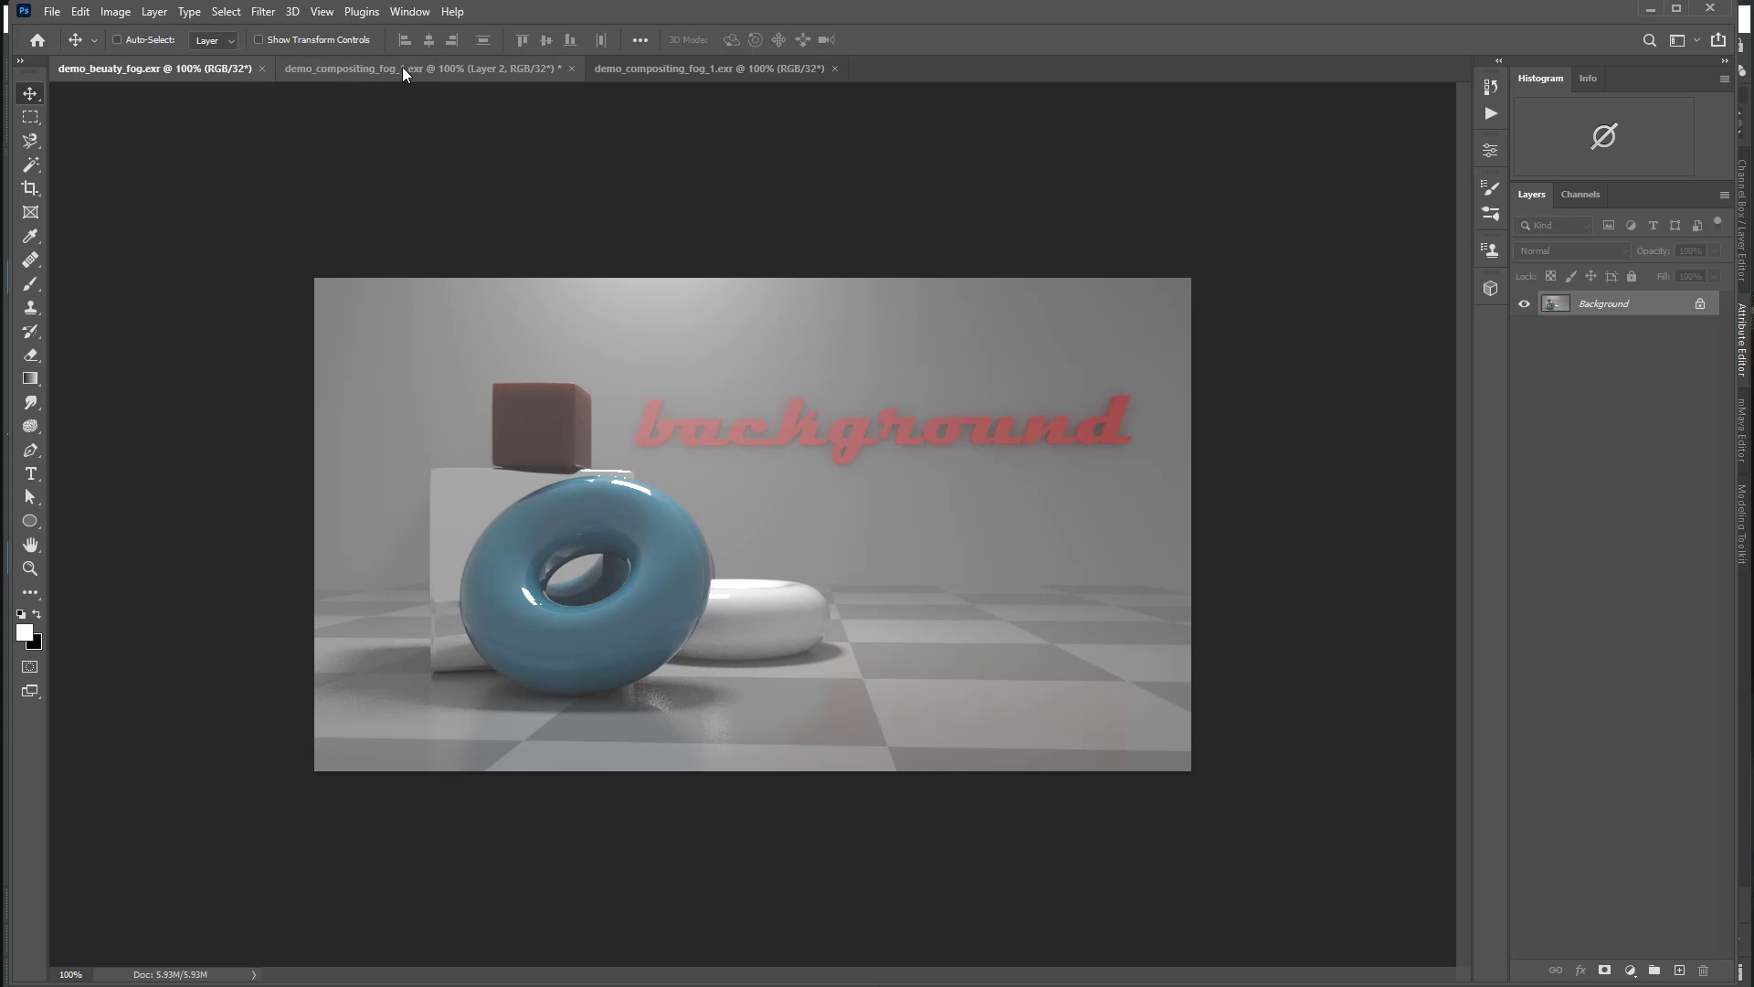
left_click(402, 68)
left_click(199, 68)
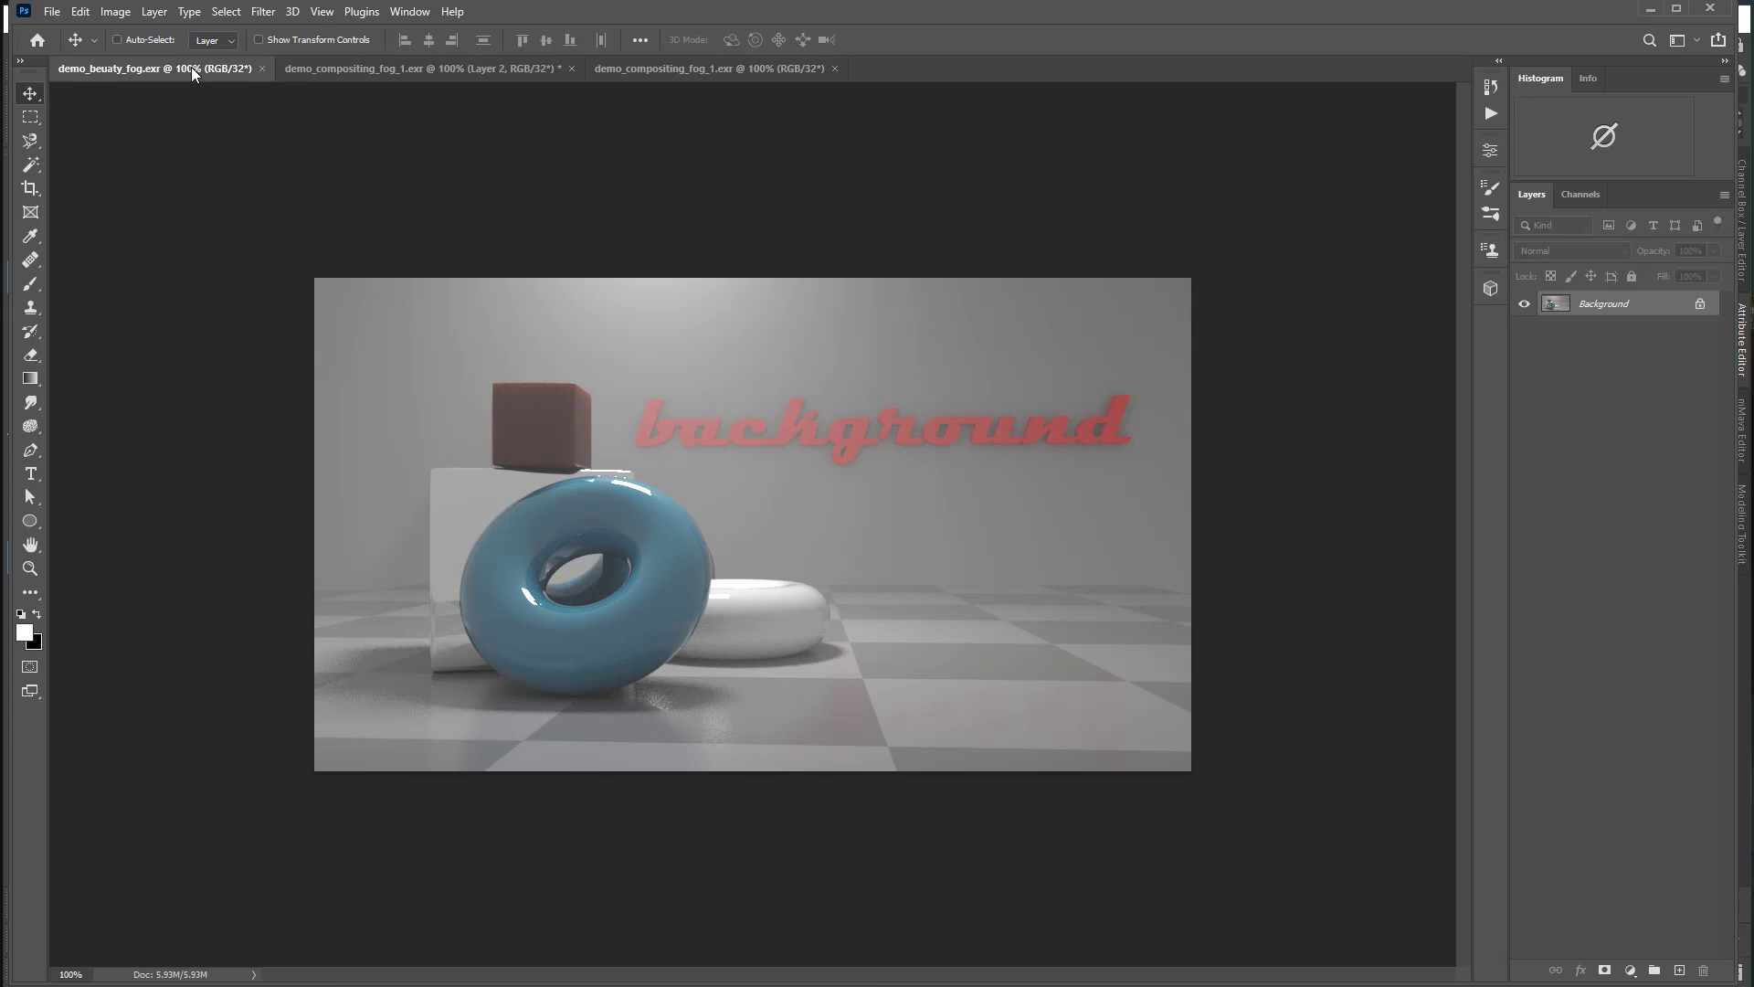
left_click(354, 66)
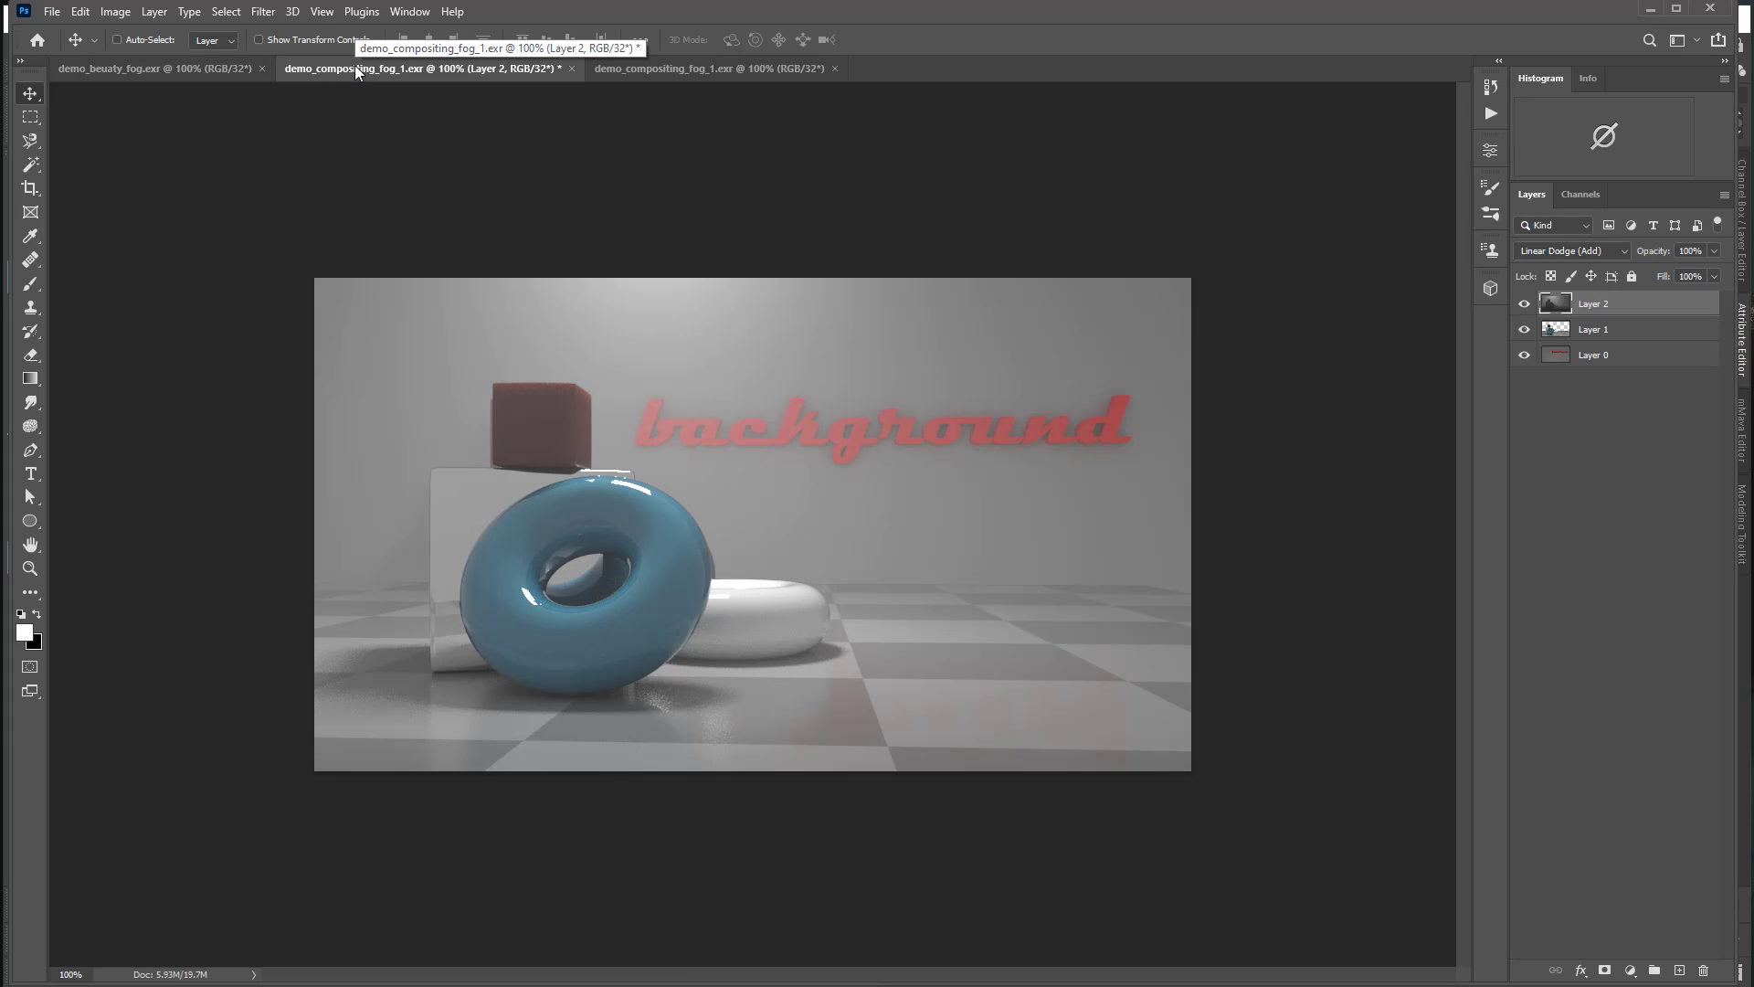
left_click(189, 69)
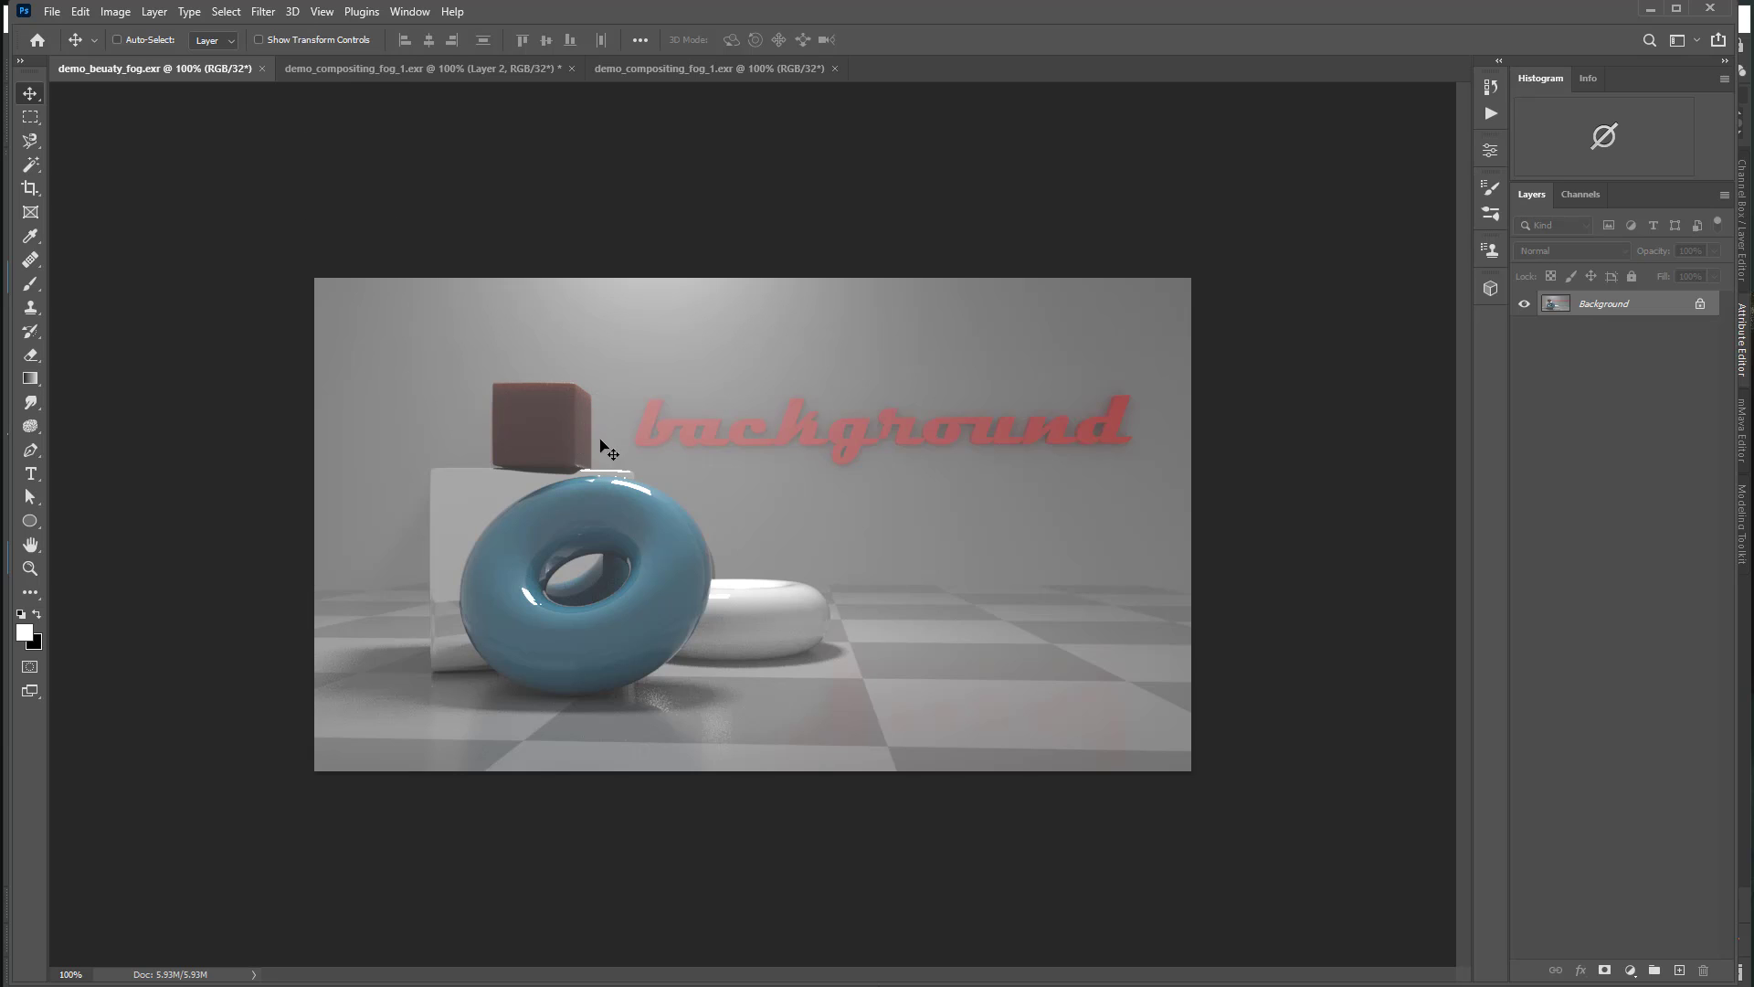
left_click(410, 70)
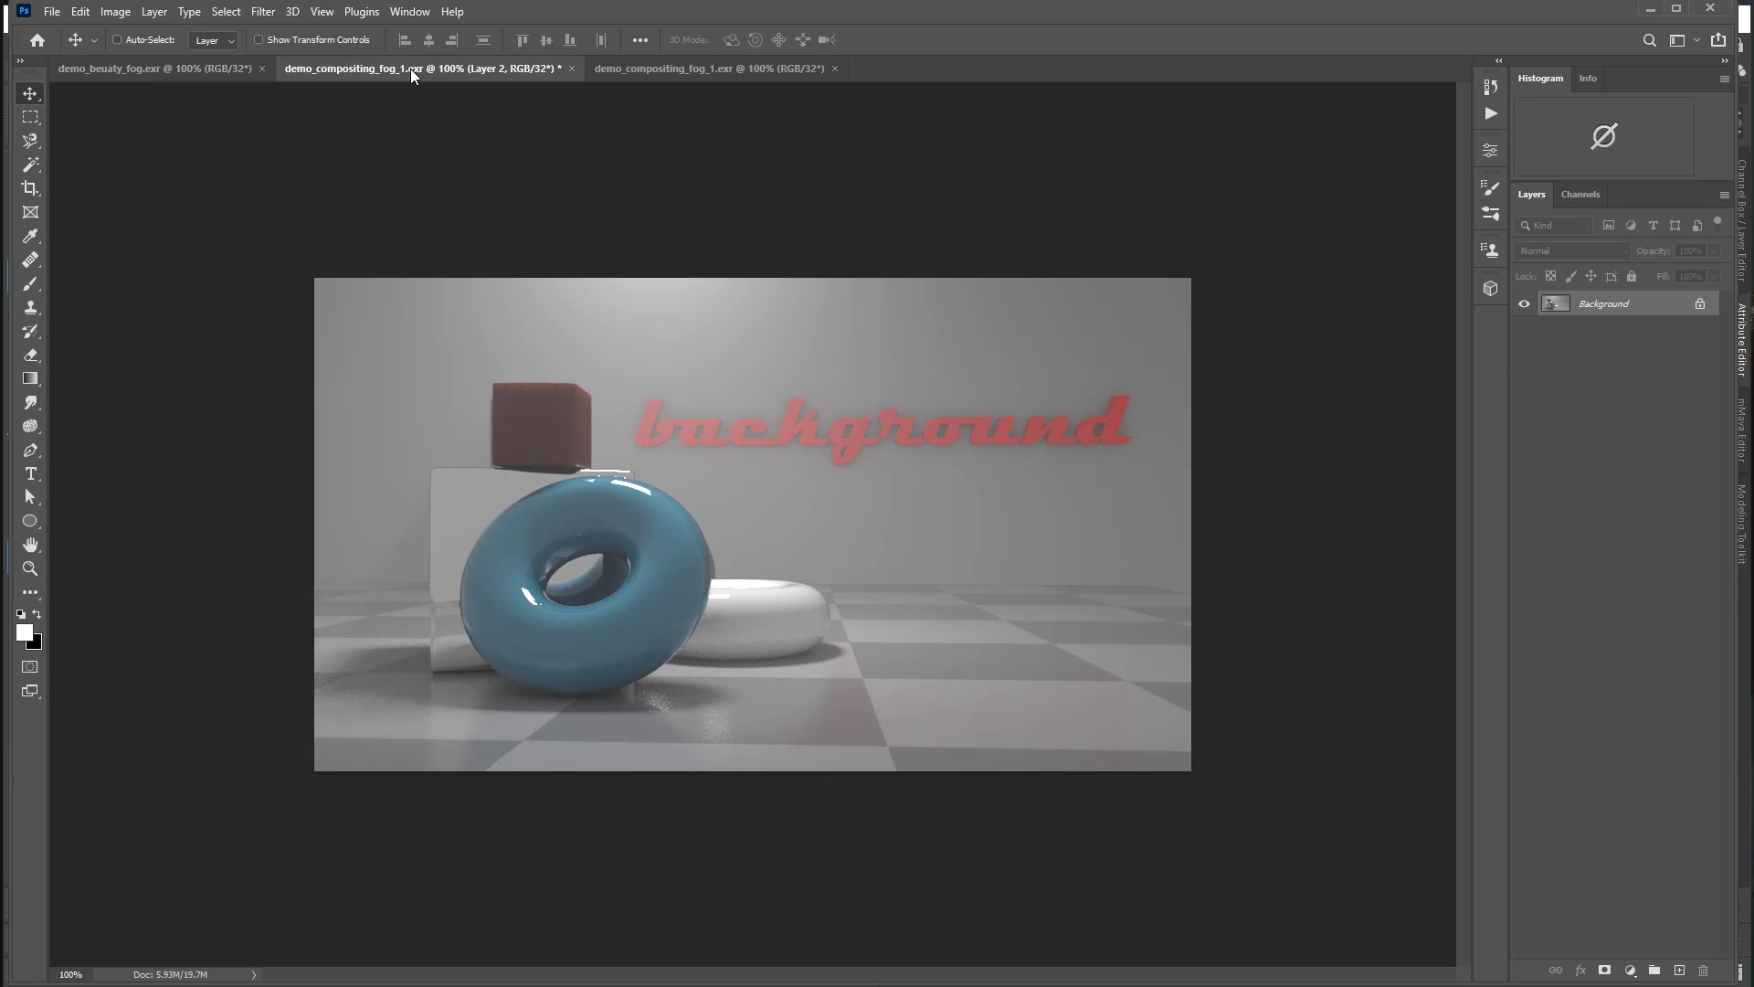
left_click(180, 69)
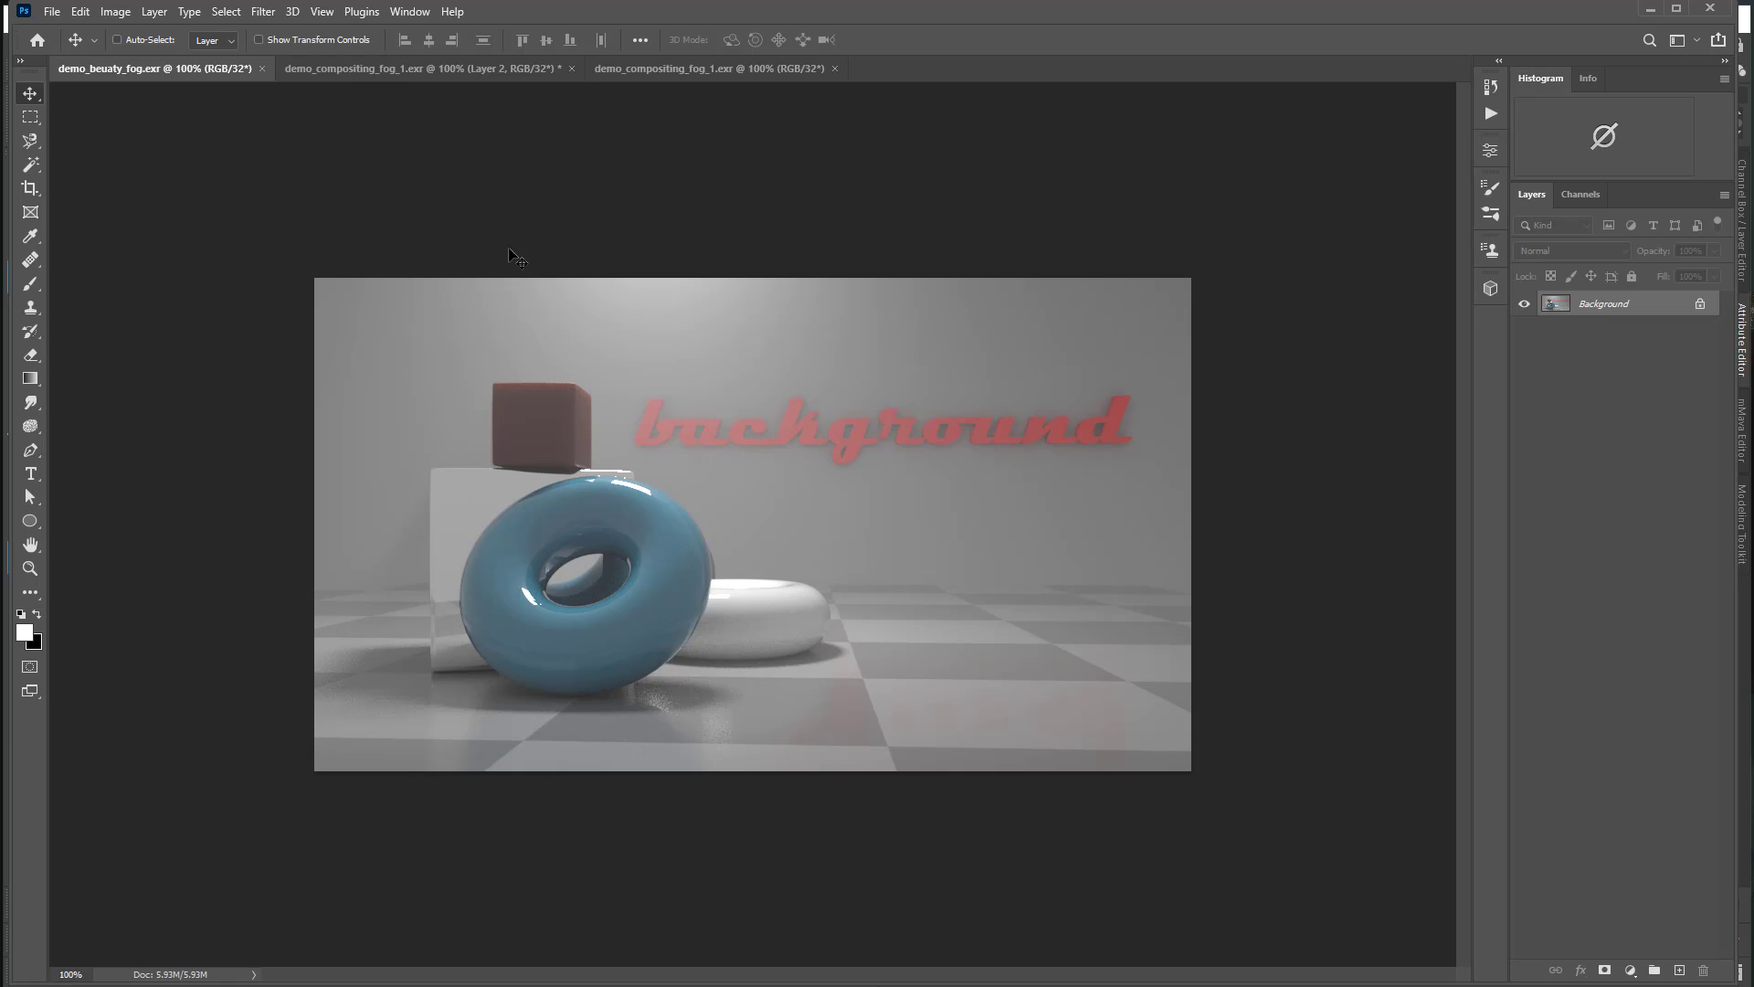
left_click(397, 69)
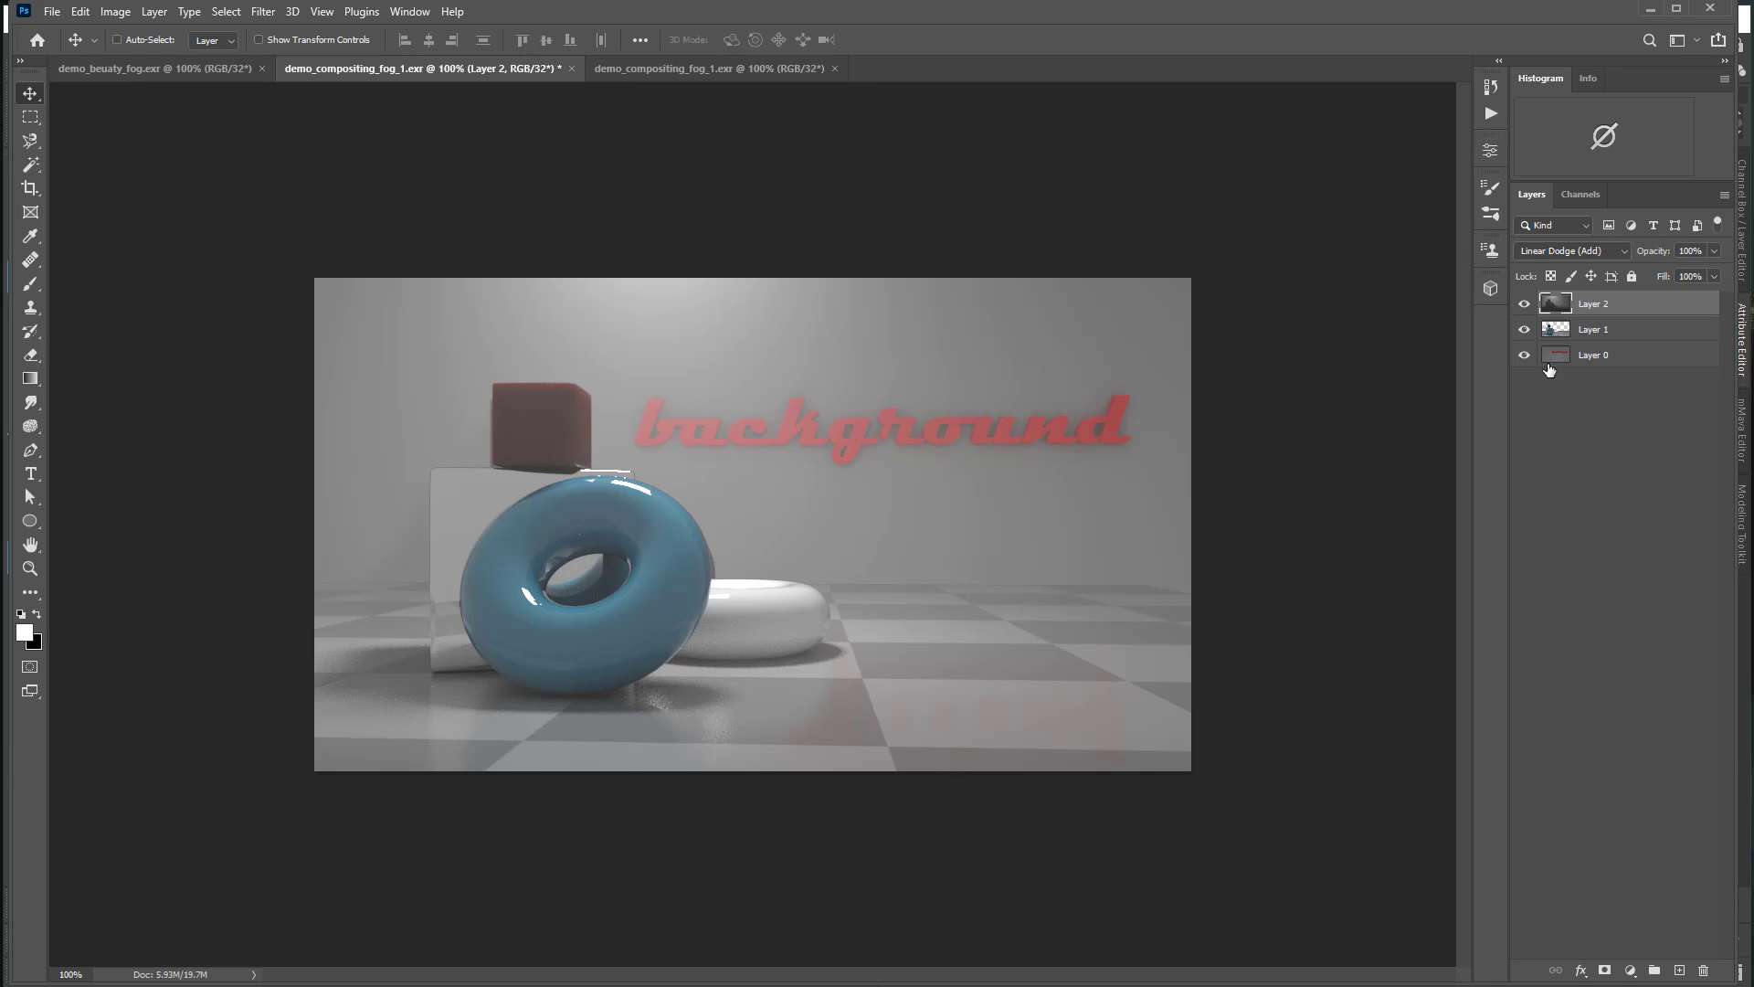
left_click(1629, 334)
left_click(1627, 308)
mouse_move(1663, 261)
left_mouse_down()
mouse_move(1600, 265)
mouse_move(1713, 270)
mouse_move(1620, 261)
mouse_move(1679, 265)
left_mouse_up()
Step: Switch to Maya, close the render settings and review the foreground, background and fog_demo layers in the render setup before returning to Photoshop
key("alt+Tab")
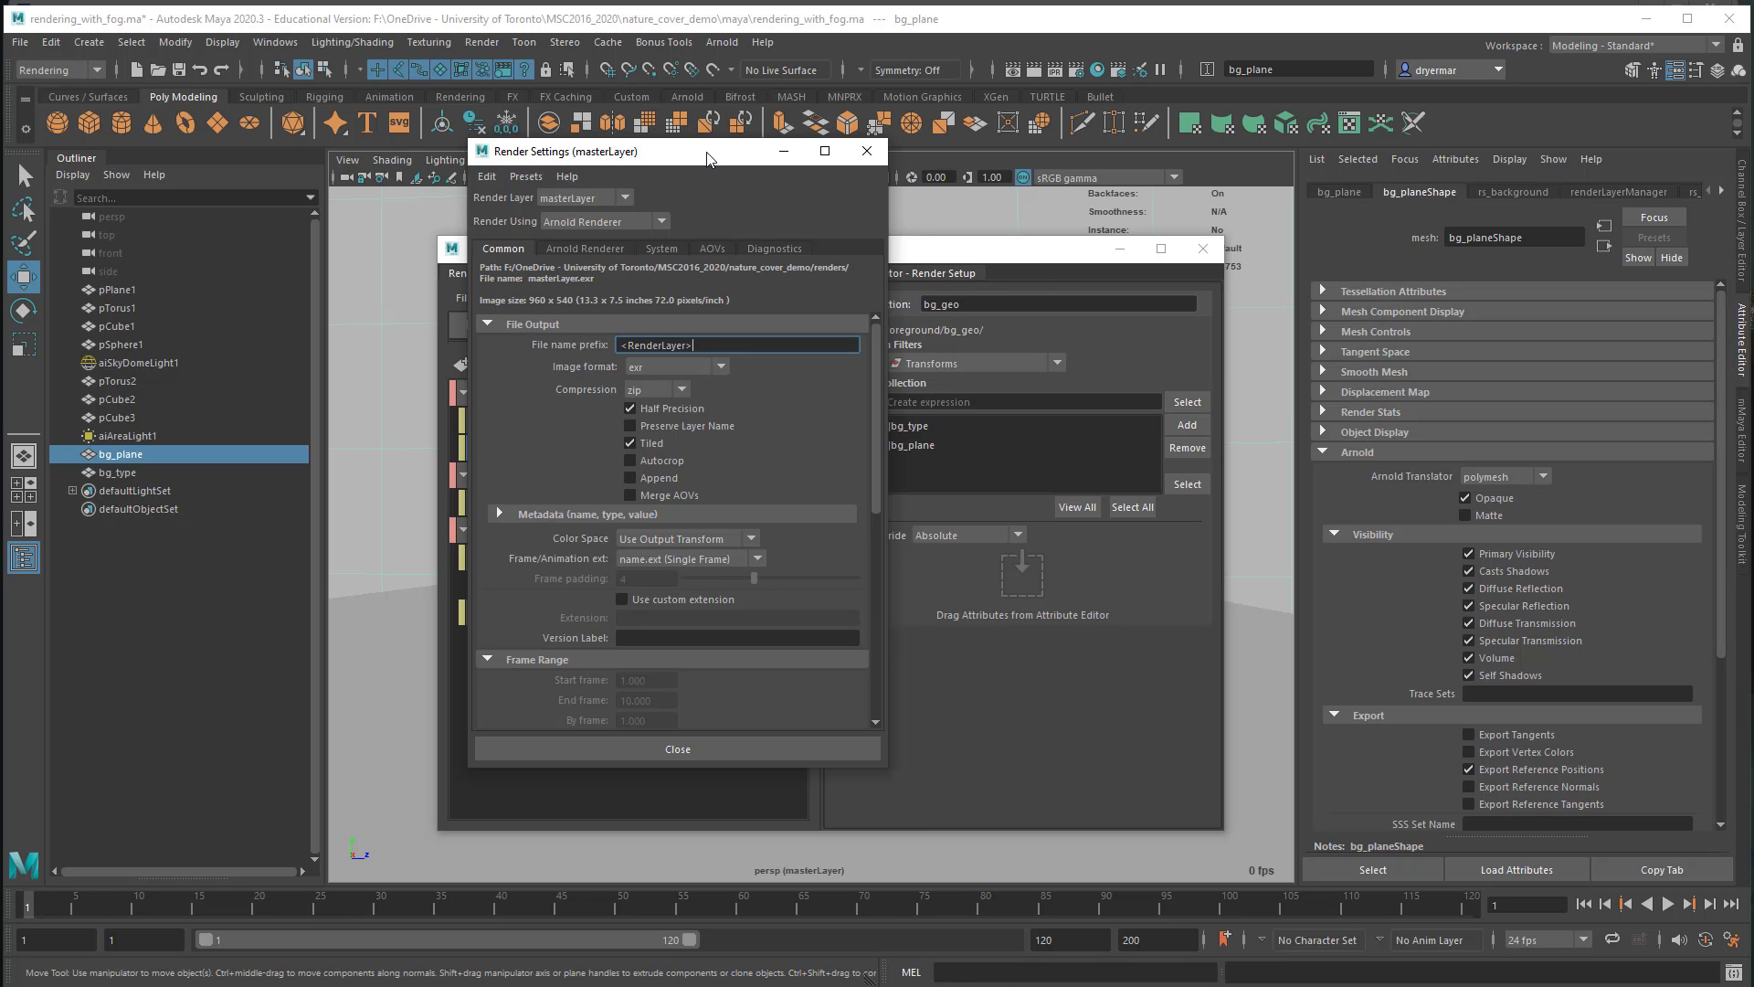
left_click_drag(707, 153, 742, 181)
left_click(901, 185)
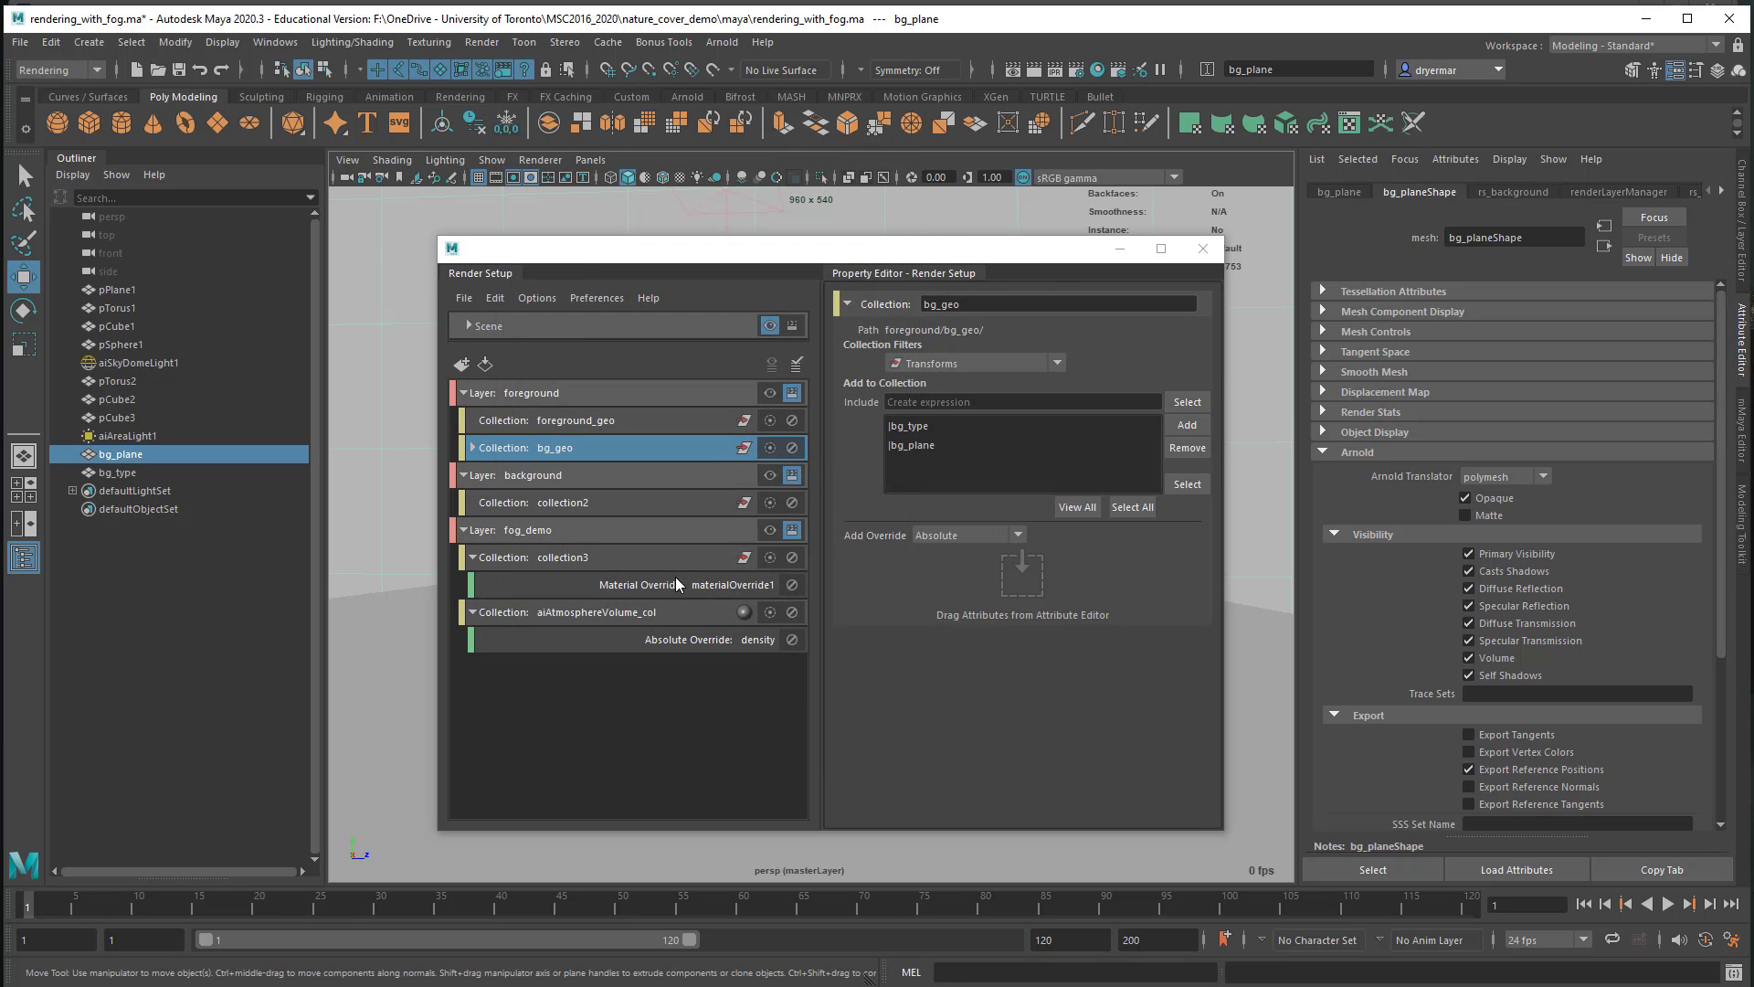
left_click(574, 532)
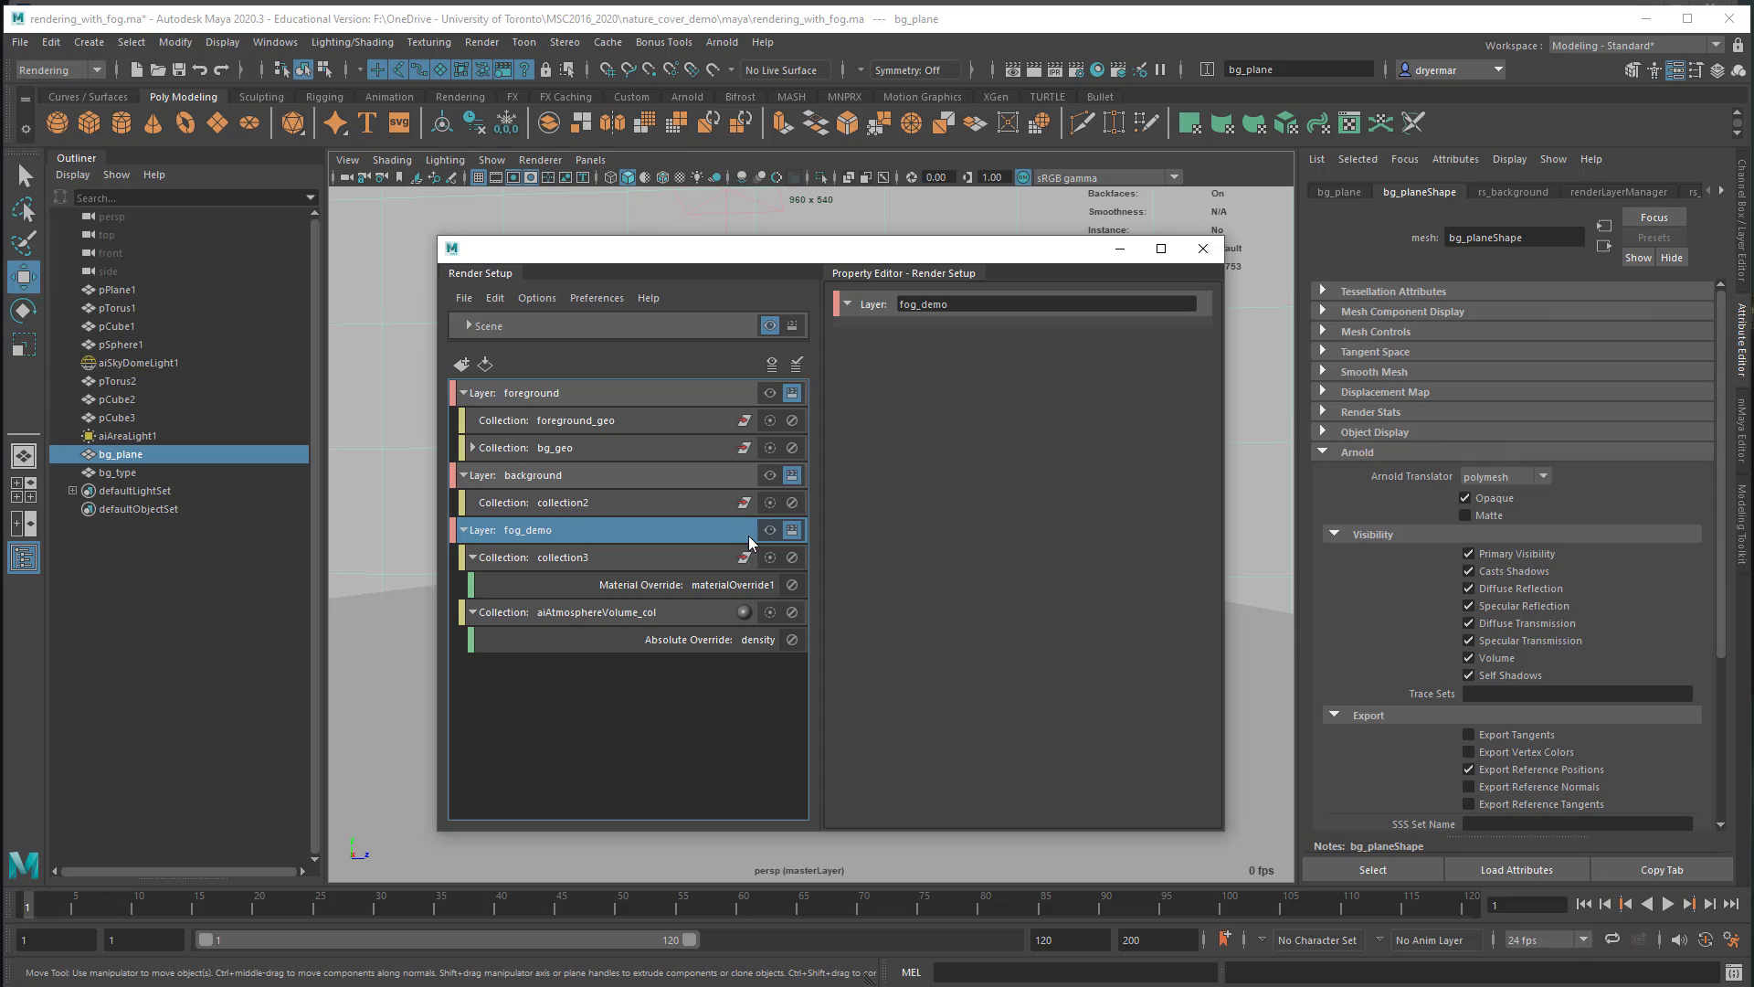
left_click(792, 475)
left_click(792, 393)
key("alt+Tab")
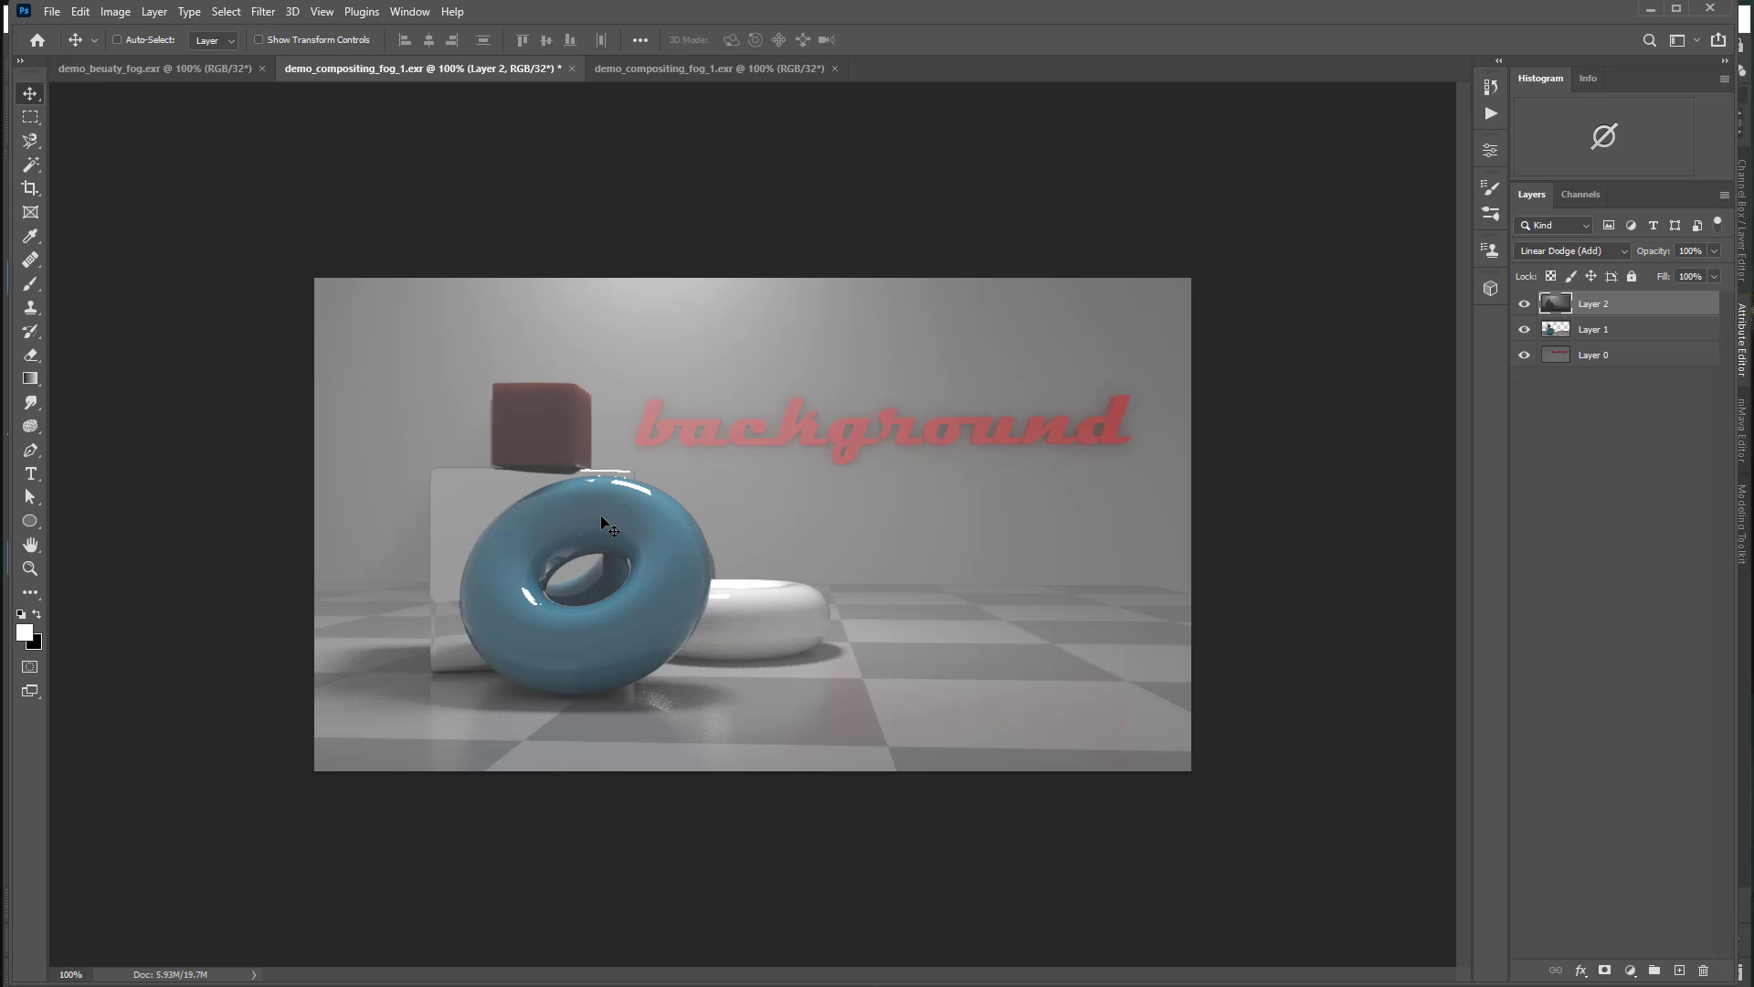